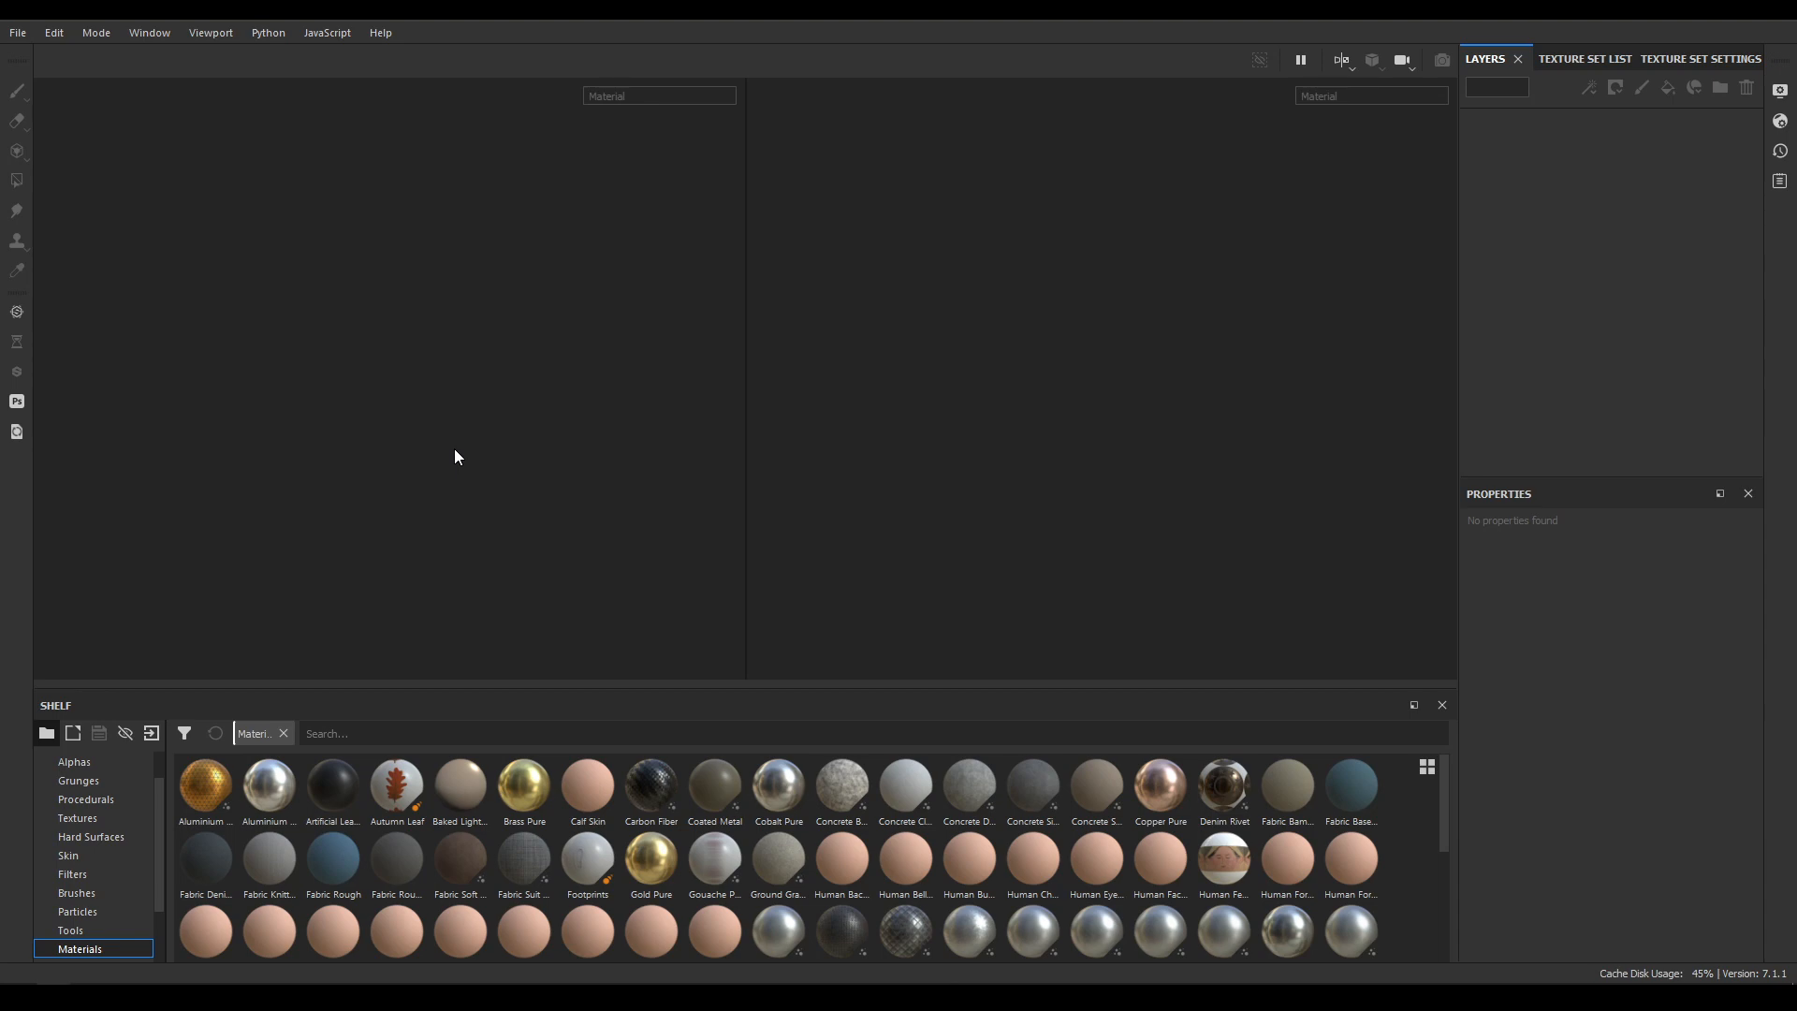
Create a new project from the MortarFBX.fbx mesh, with 2048 document resolution and OpenGL normal map format.
{"action": "key", "text": "ctrl+n"}
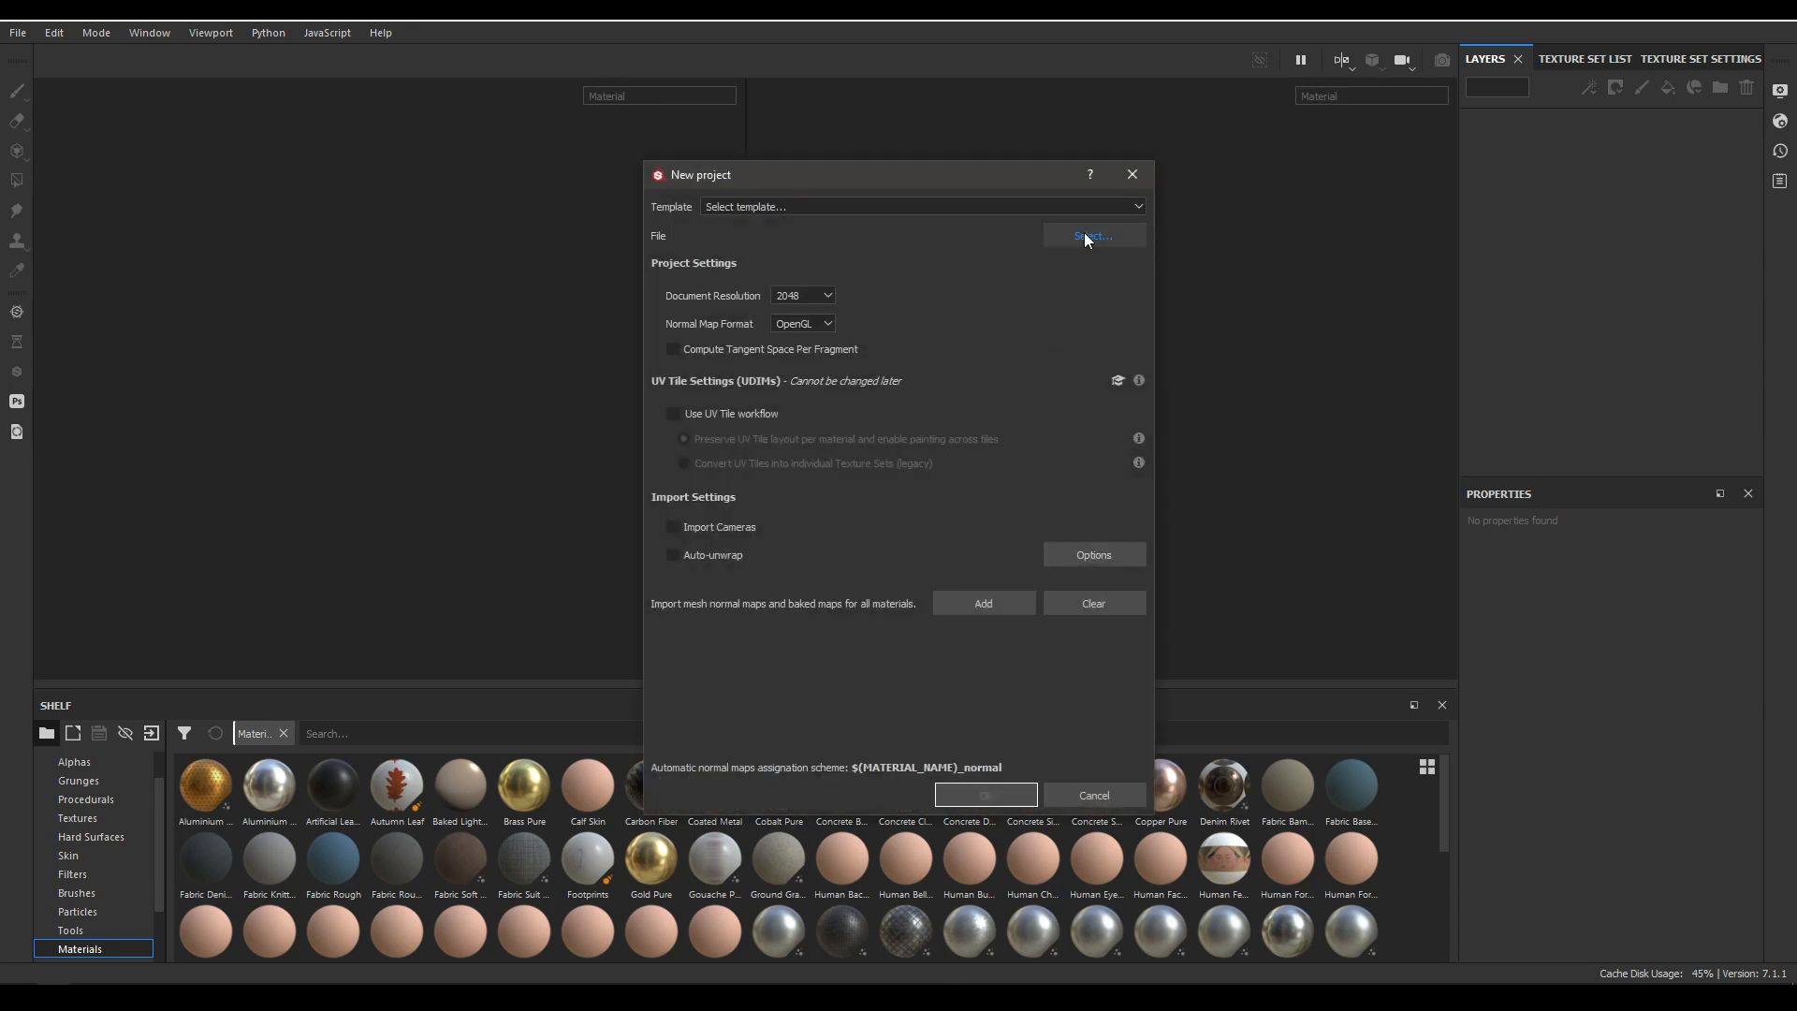
{"action": "left_click", "coordinate": [1089, 236]}
{"action": "left_click", "coordinate": [885, 344]}
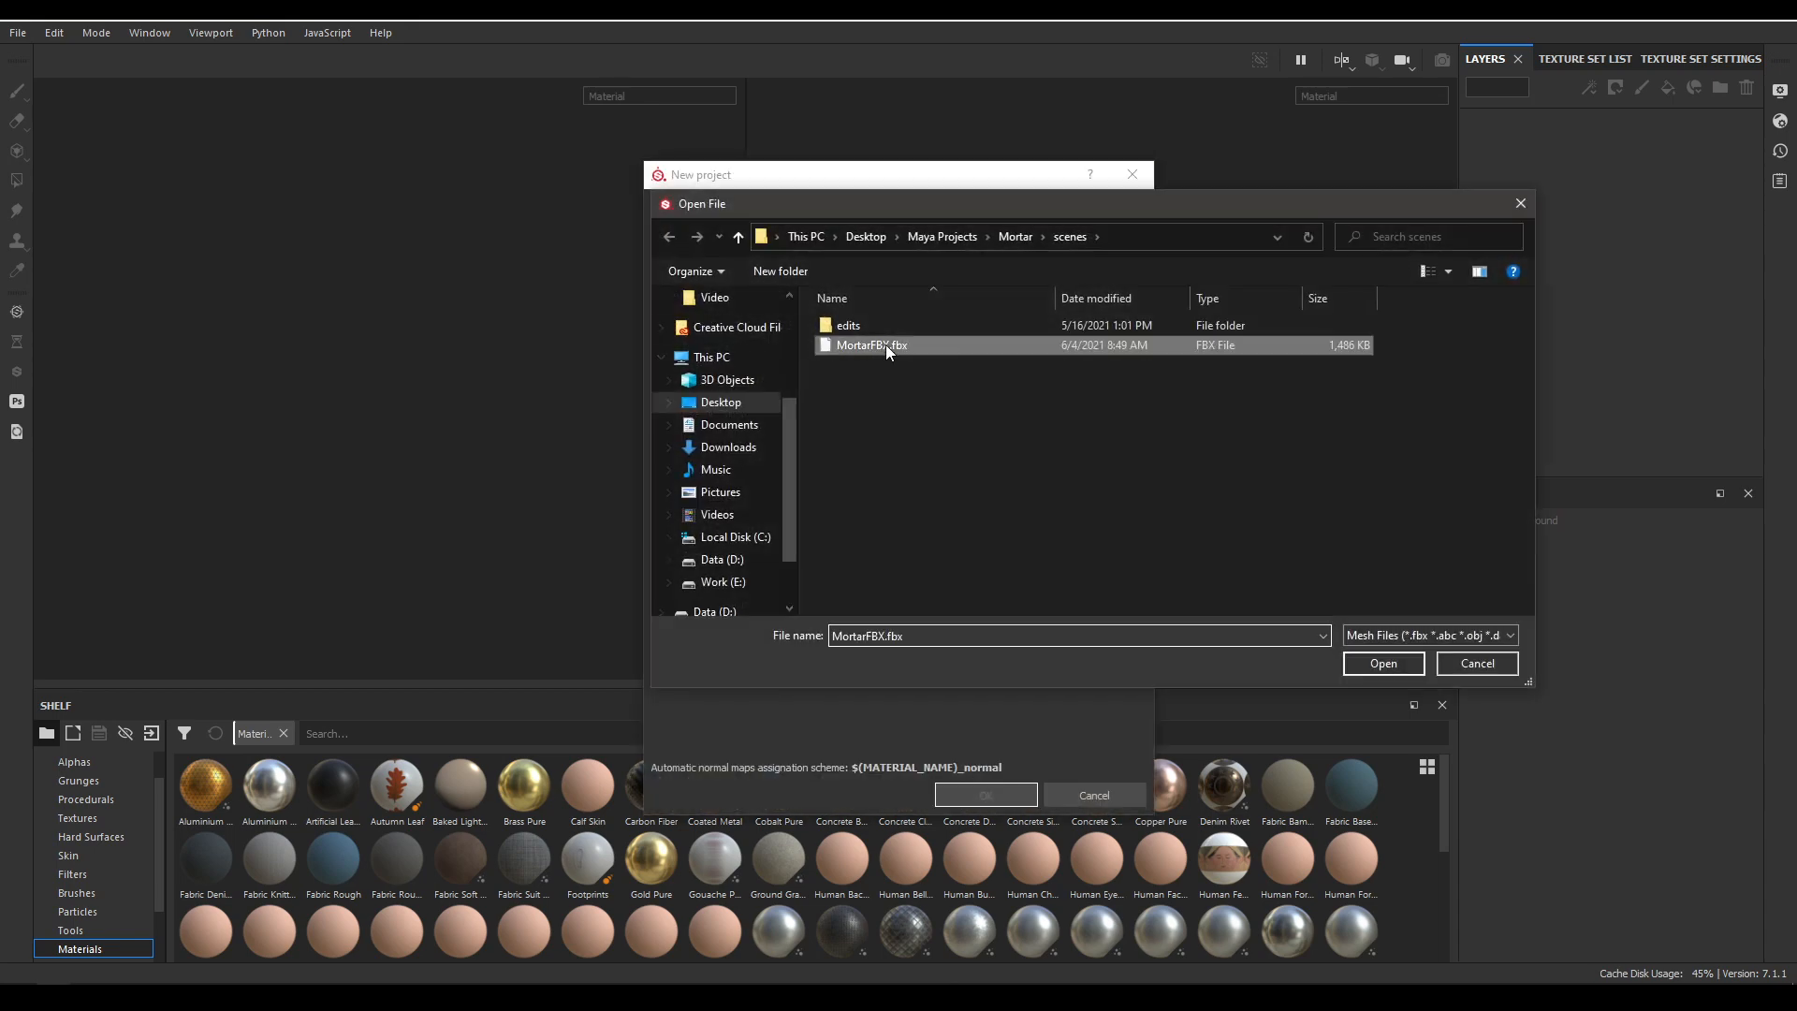
{"action": "double_click", "coordinate": [885, 344]}
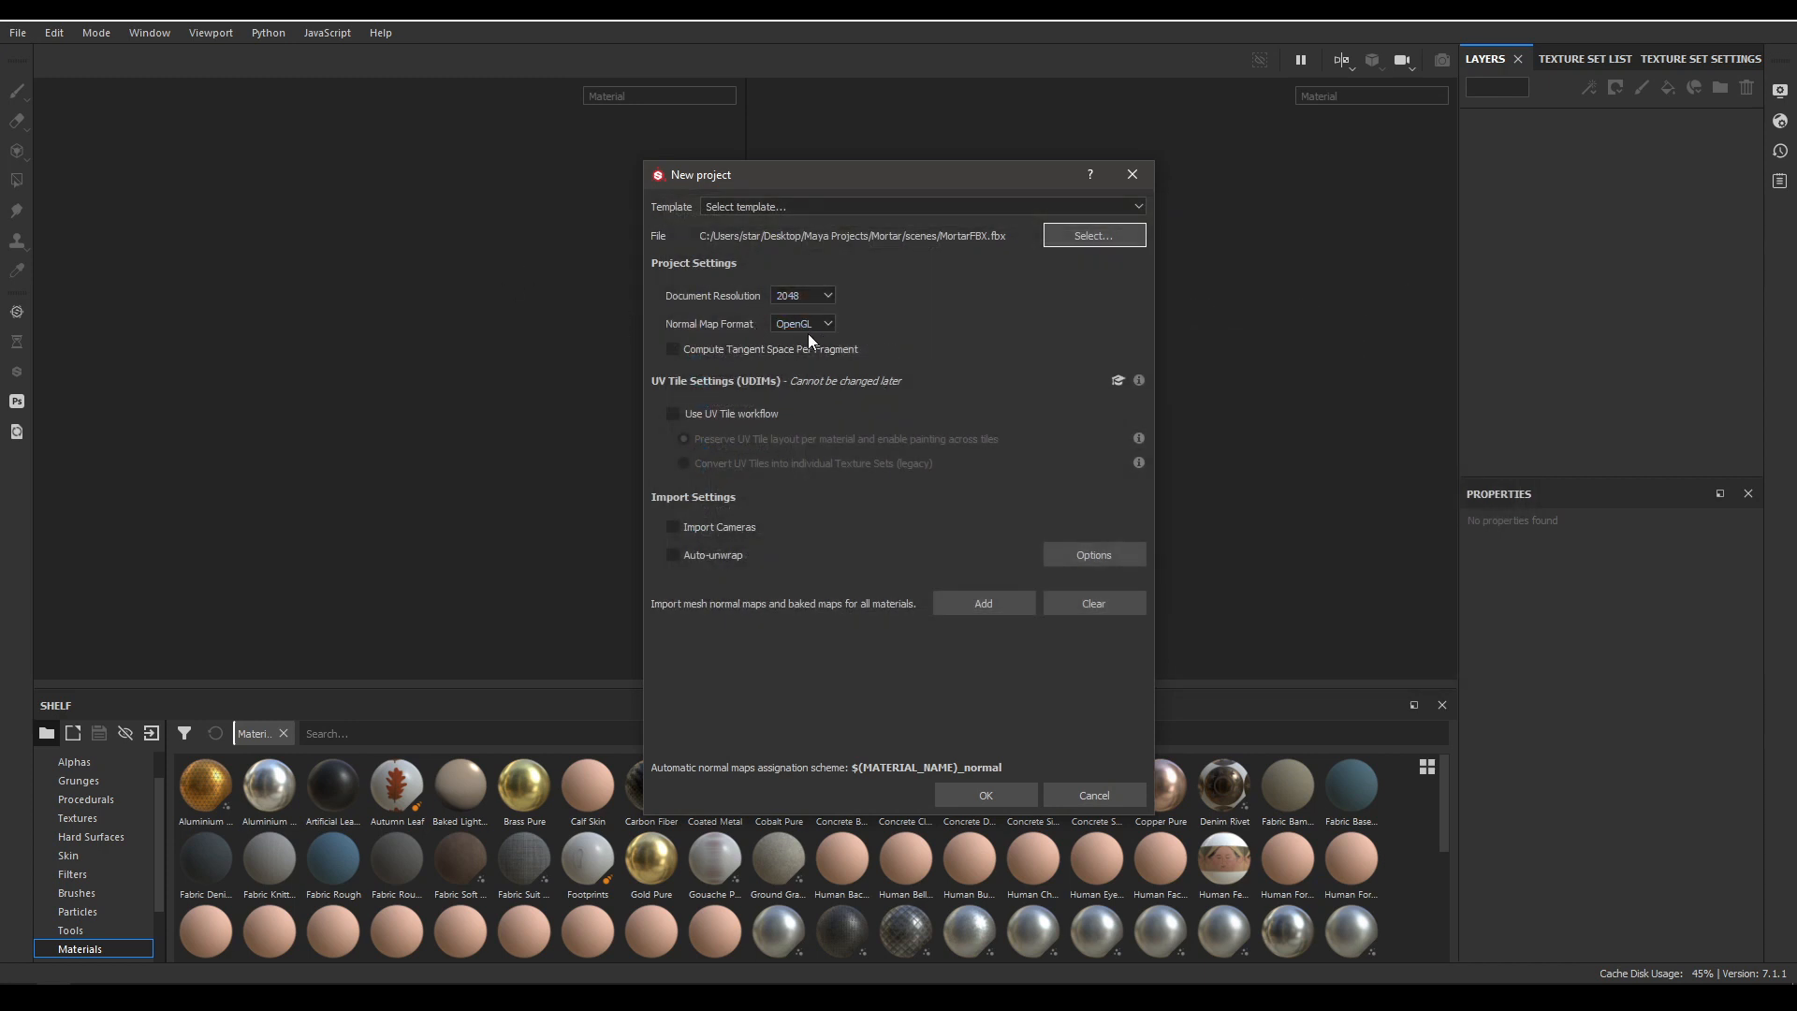
{"action": "left_click", "coordinate": [973, 794]}
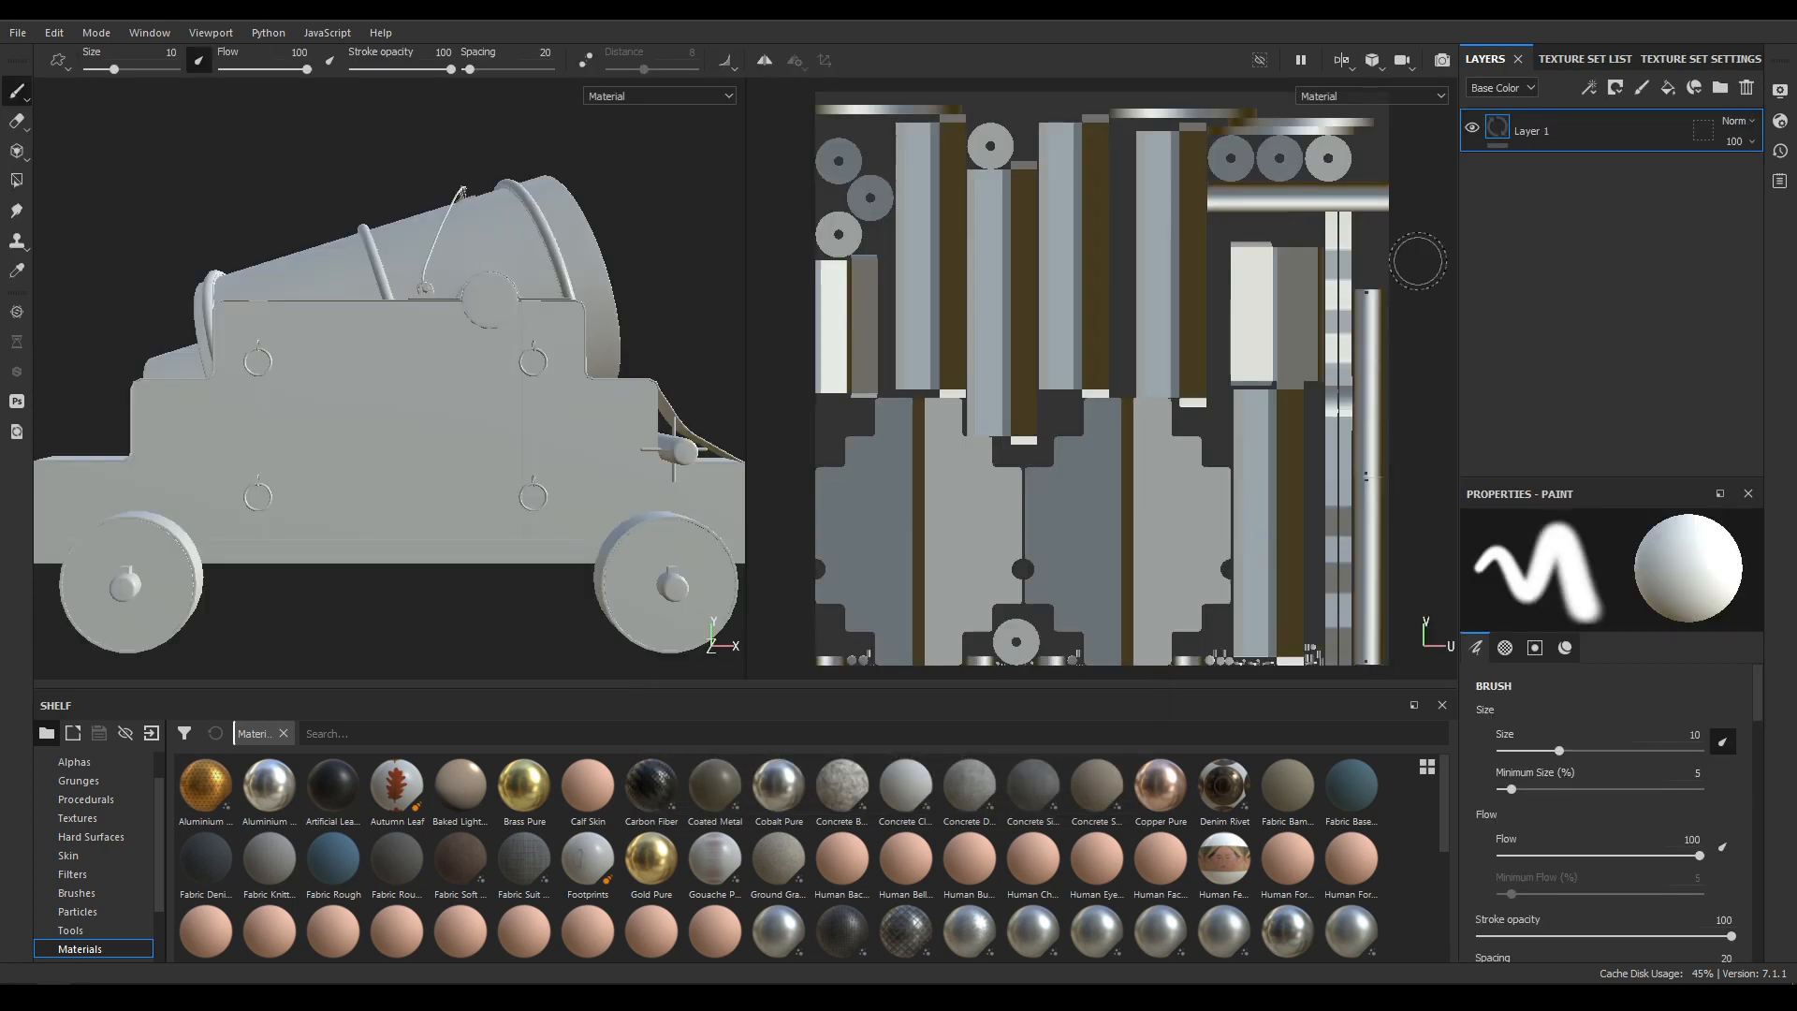
Add an Ambient occlusion channel to the Cart_wood texture set.
{"action": "left_click_drag", "start_coordinate": [555, 325], "coordinate": [413, 356], "text": "alt"}
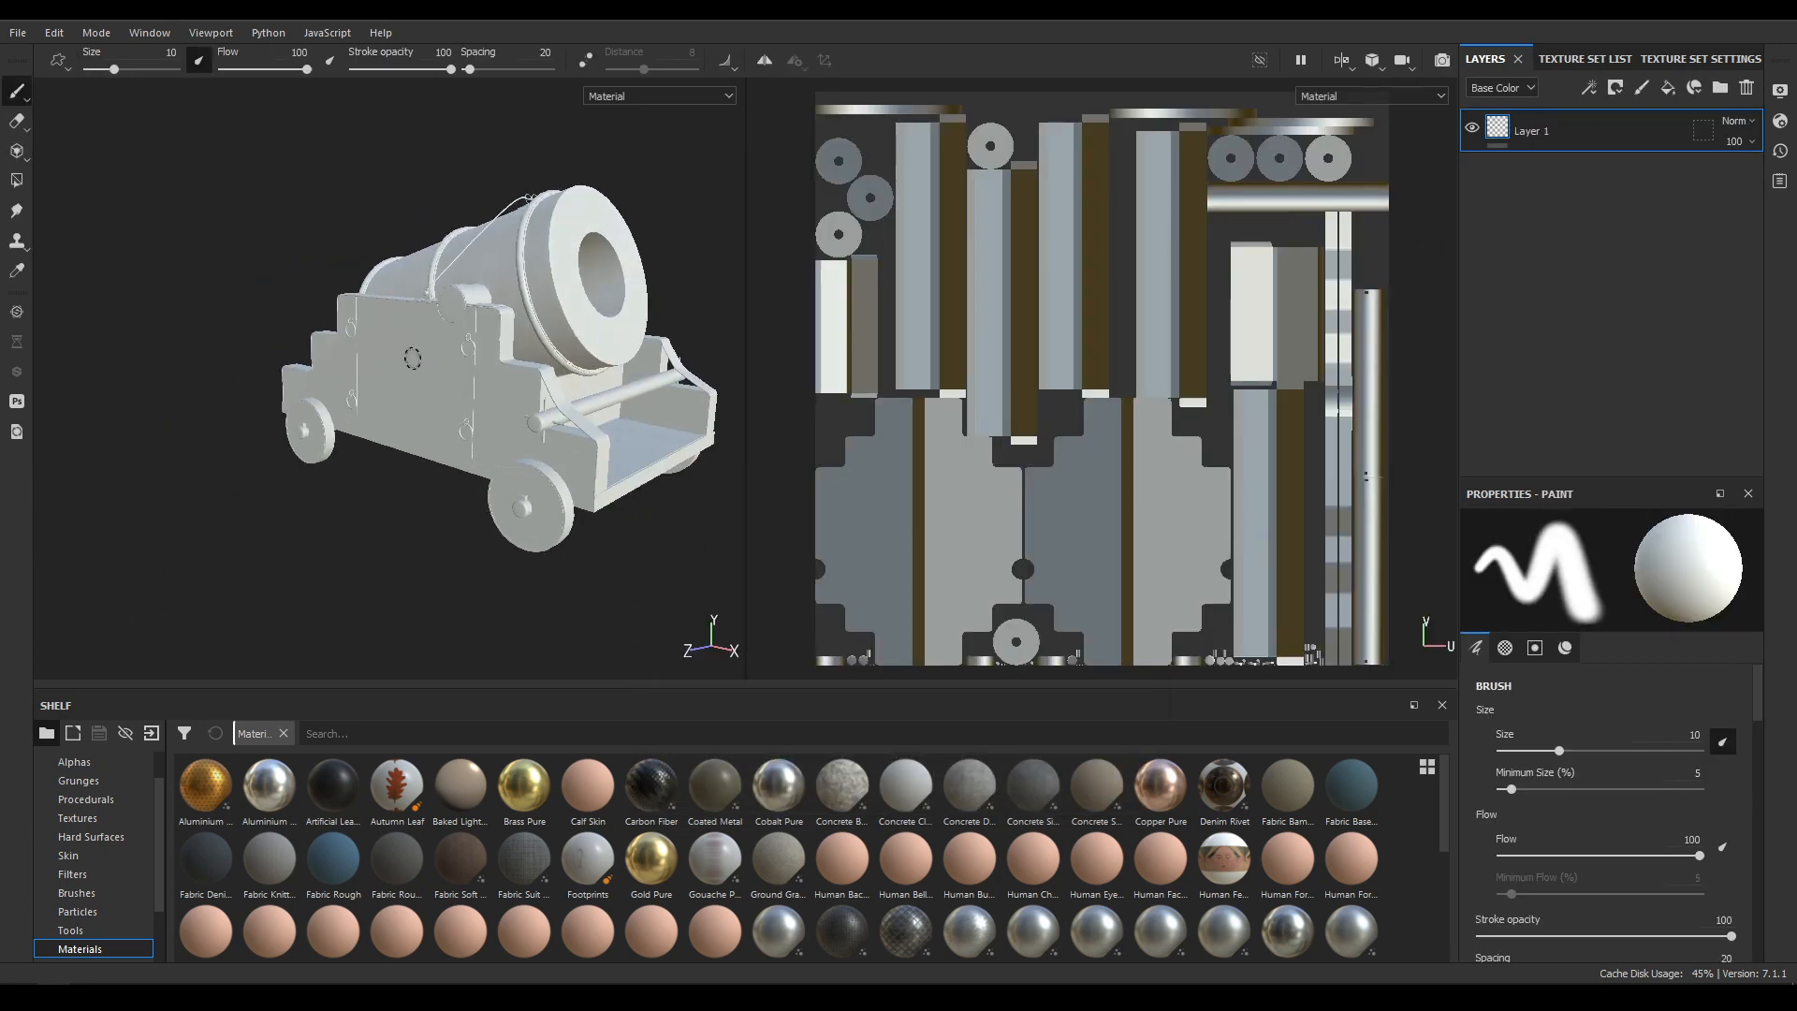
{"action": "middle_click_drag", "start_coordinate": [531, 334], "coordinate": [491, 342], "text": "alt"}
{"action": "scroll", "coordinate": [496, 393], "scroll_direction": "up", "scroll_amount": 1}
{"action": "middle_click_drag", "start_coordinate": [506, 412], "coordinate": [468, 415], "text": "alt"}
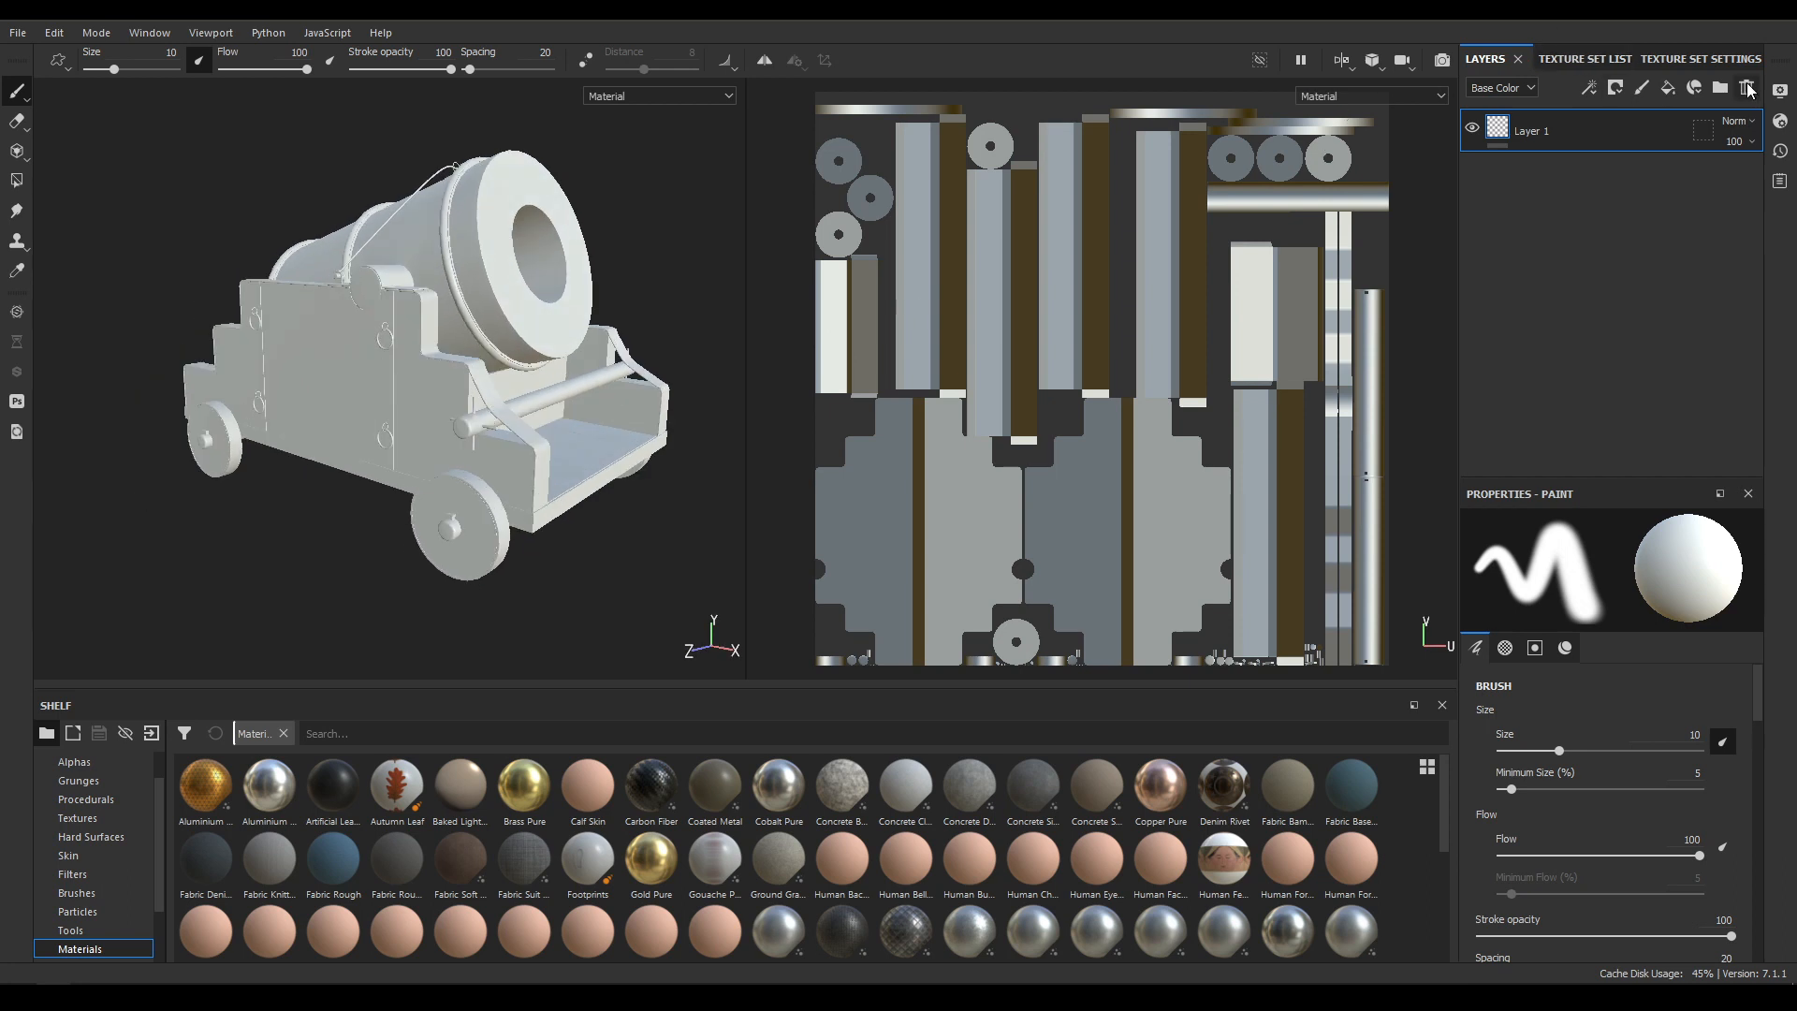
{"action": "left_click", "coordinate": [1680, 64]}
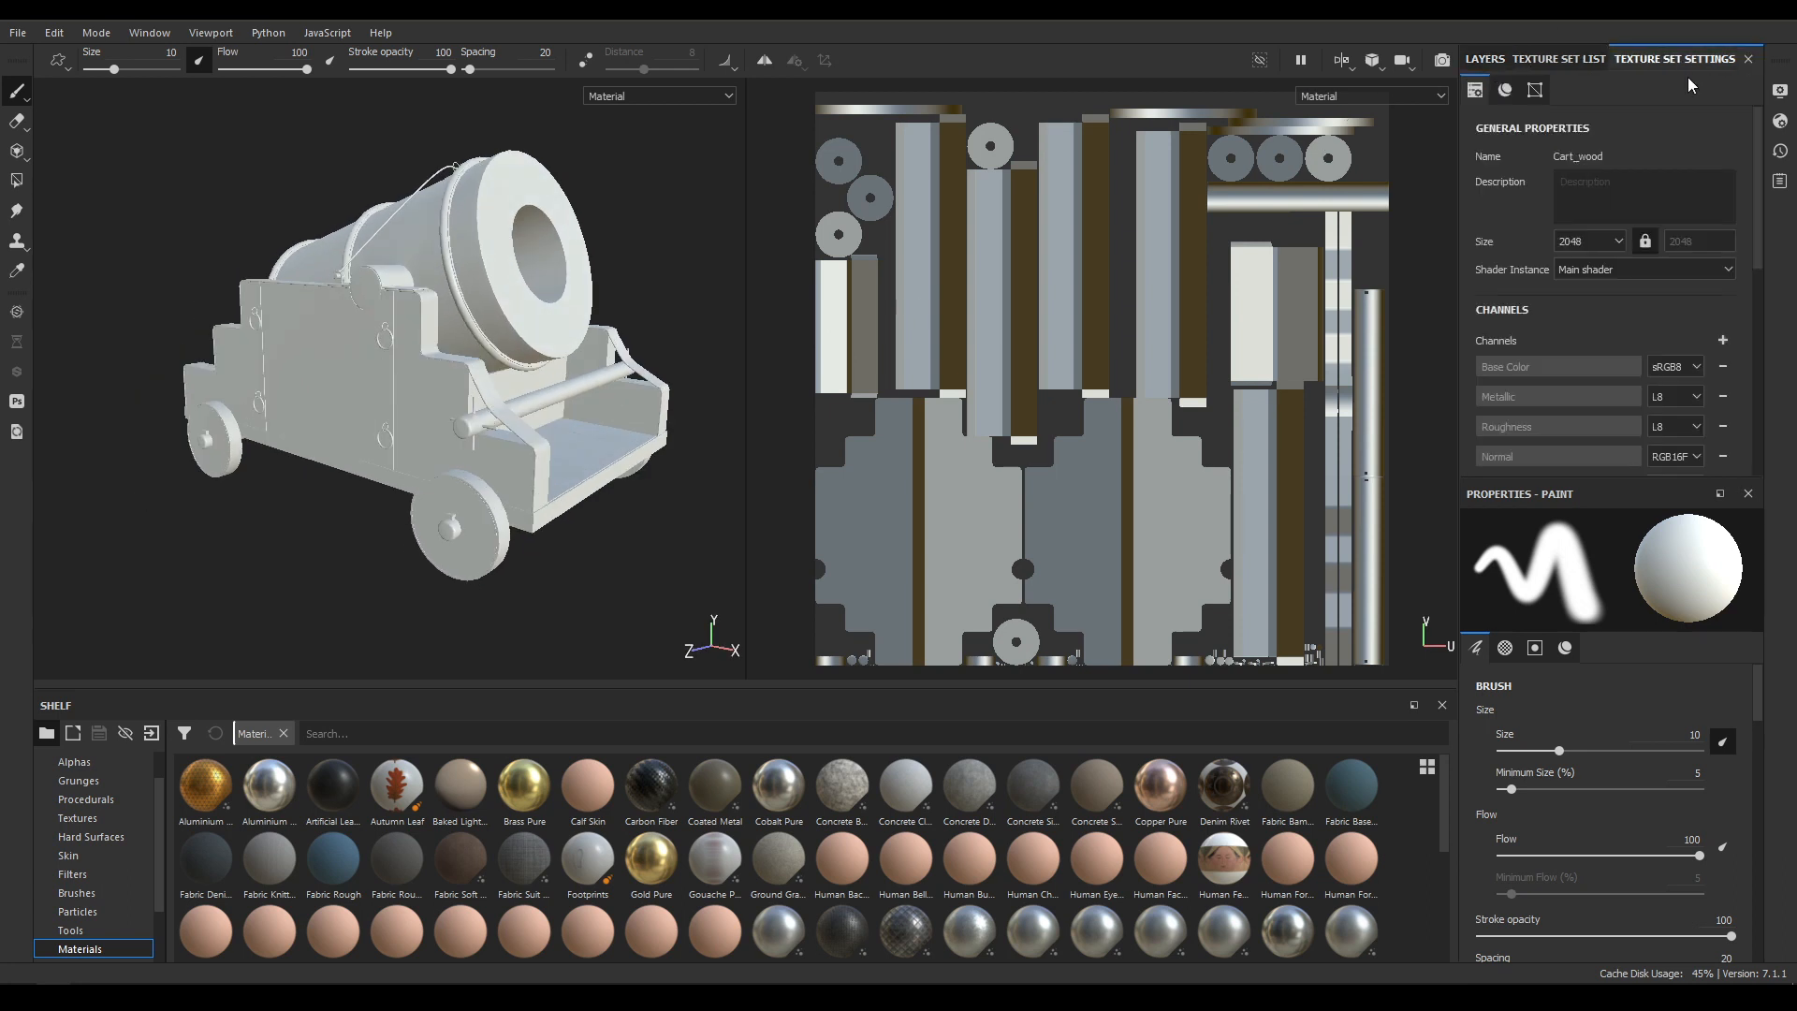
{"action": "left_click", "coordinate": [1722, 341]}
{"action": "left_click", "coordinate": [1725, 344]}
{"action": "left_click", "coordinate": [1723, 341]}
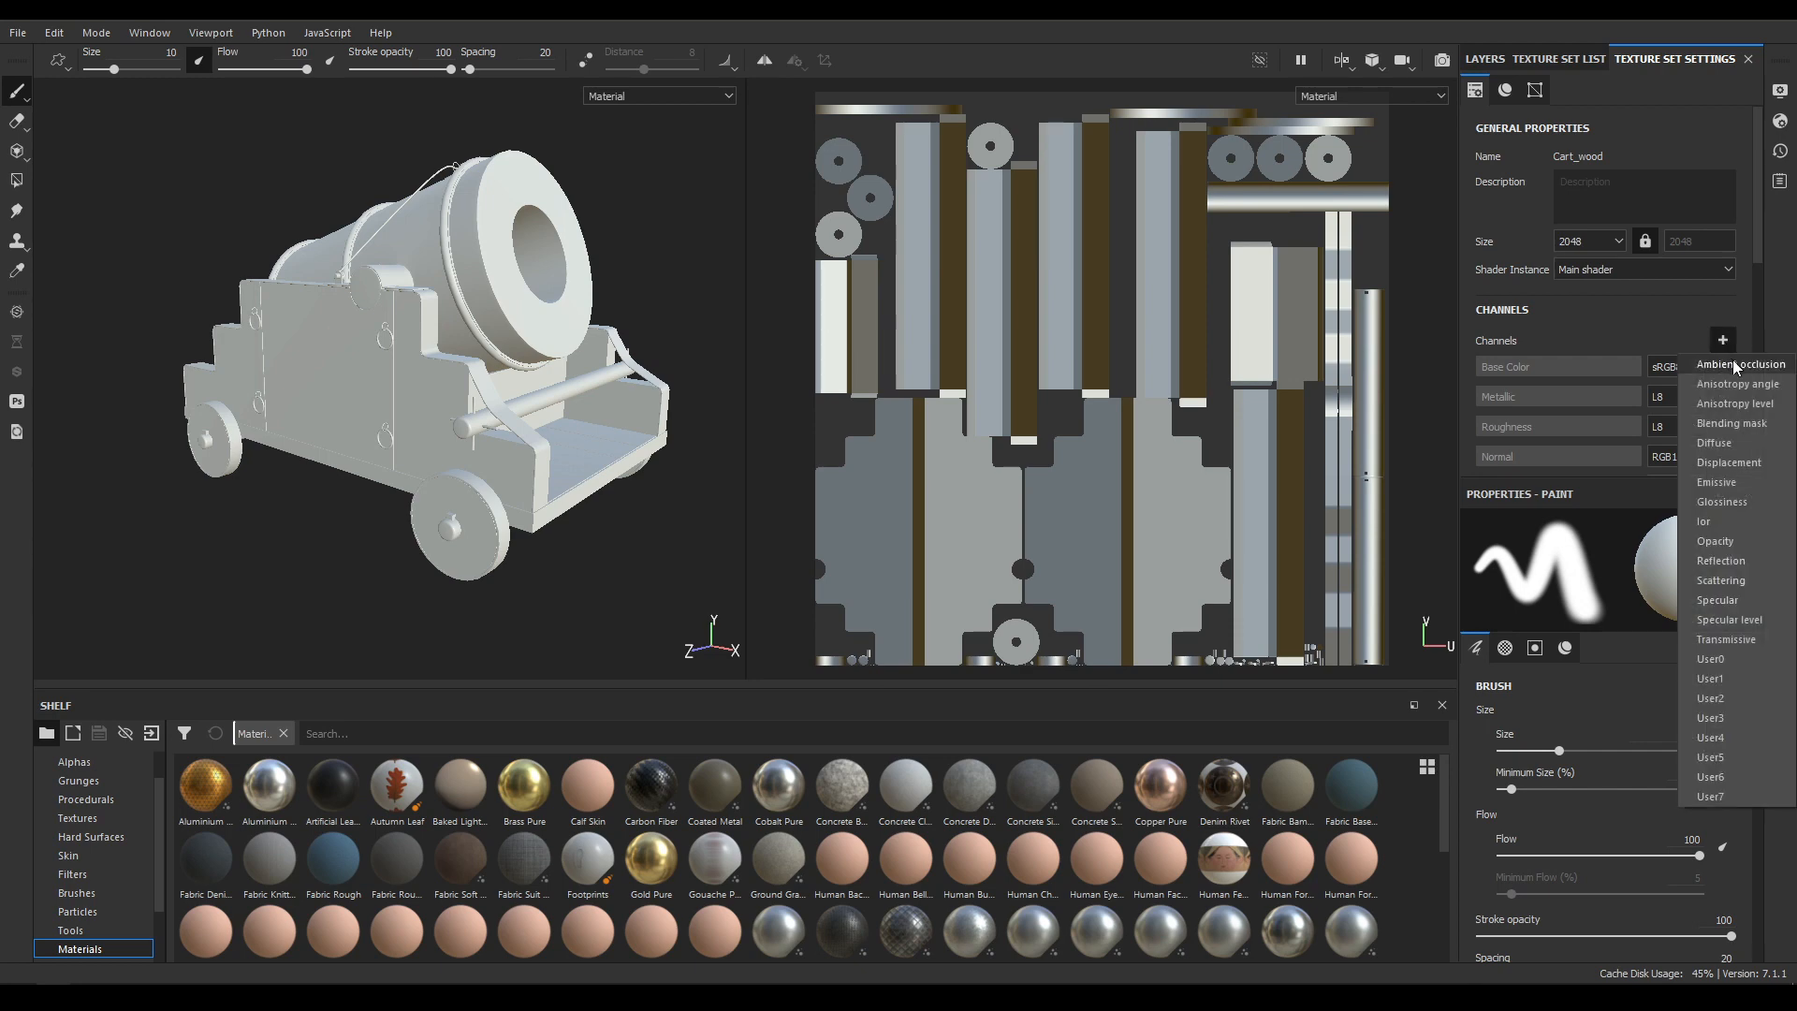
{"action": "left_click", "coordinate": [1732, 363]}
Open the mesh map baking settings, set the output size to 2048 and use the low poly mesh as the high poly mesh.
{"action": "scroll", "coordinate": [1665, 386], "scroll_direction": "down", "scroll_amount": 5}
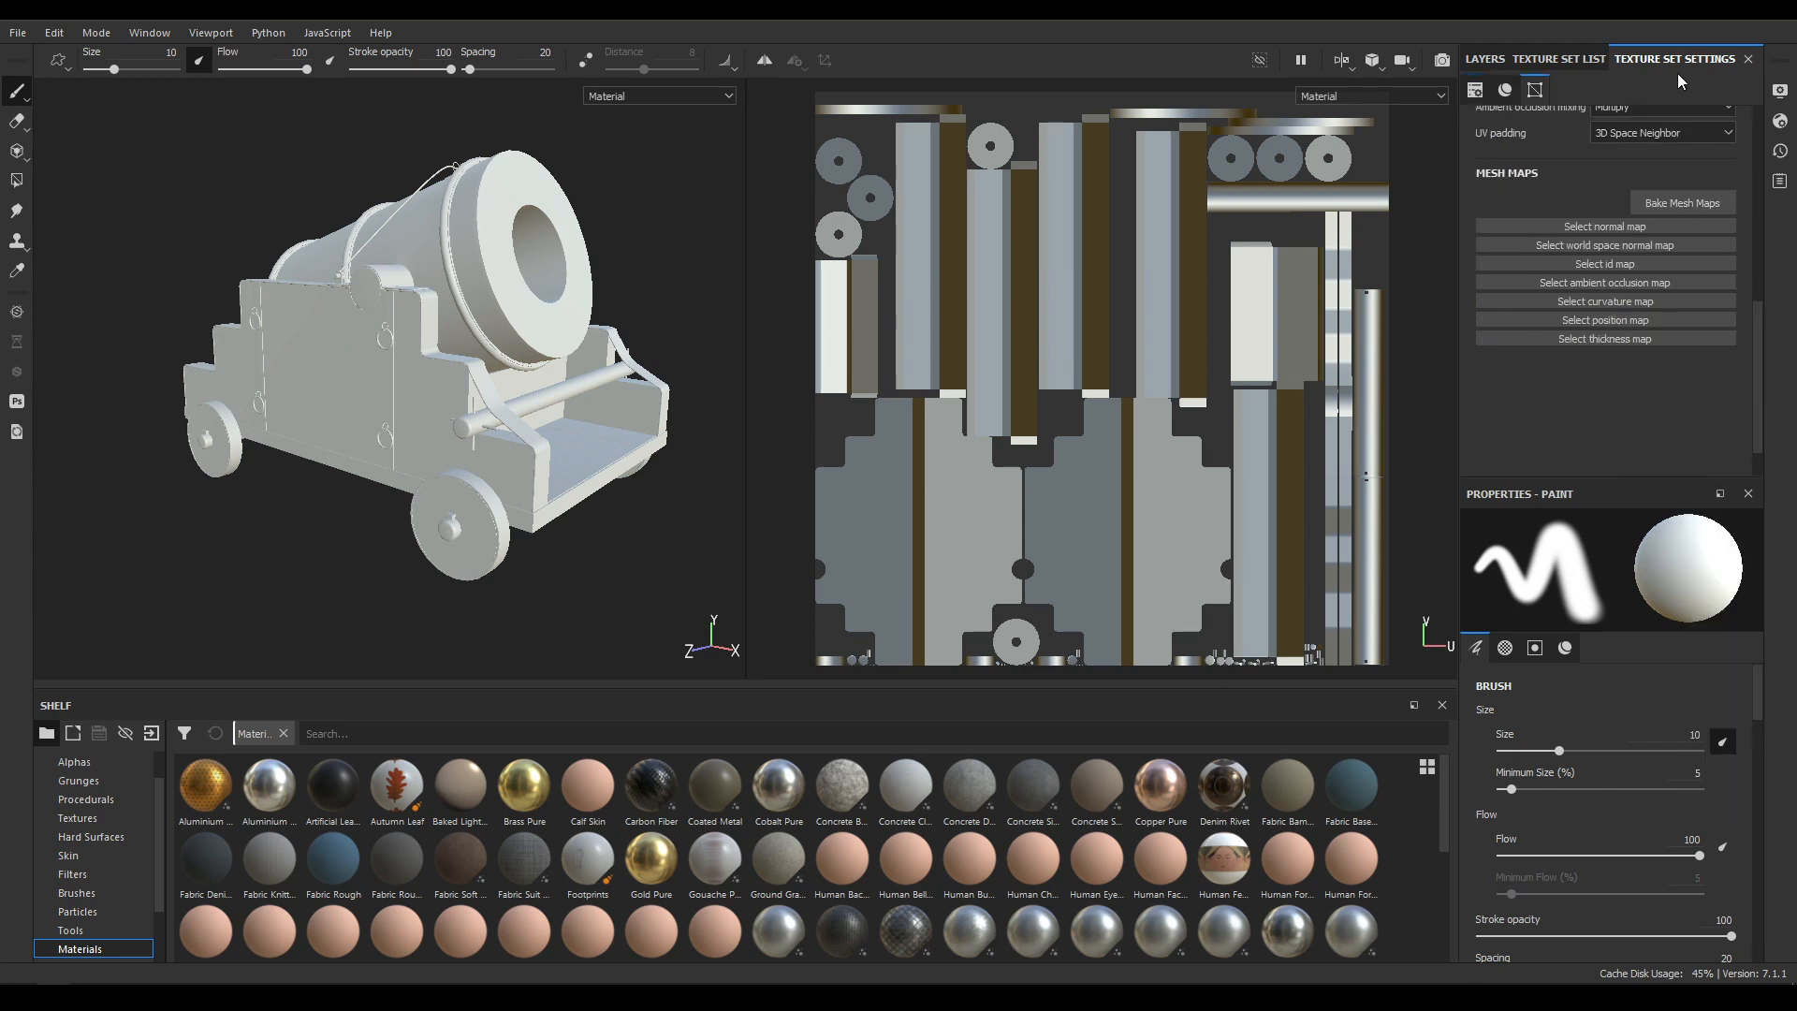
{"action": "scroll", "coordinate": [1647, 327], "scroll_direction": "up", "scroll_amount": 5}
{"action": "scroll", "coordinate": [1693, 346], "scroll_direction": "down", "scroll_amount": 3}
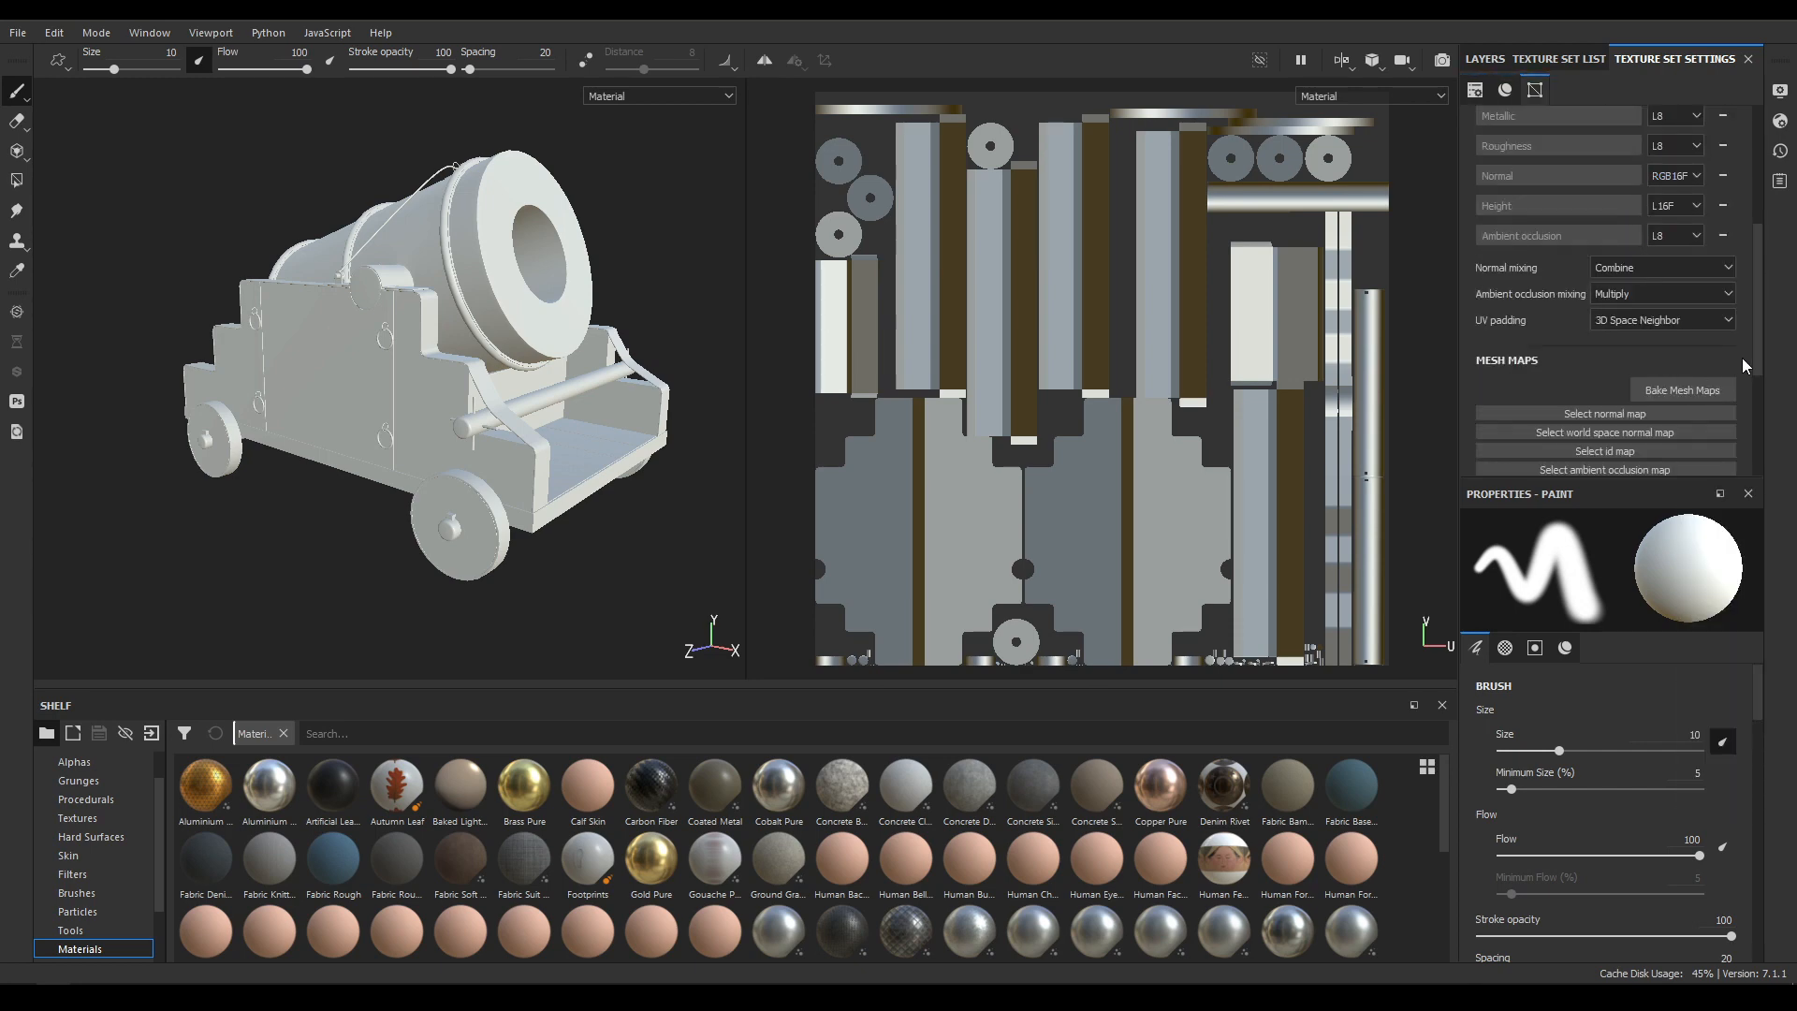
{"action": "left_click", "coordinate": [1666, 396]}
{"action": "left_click", "coordinate": [881, 244]}
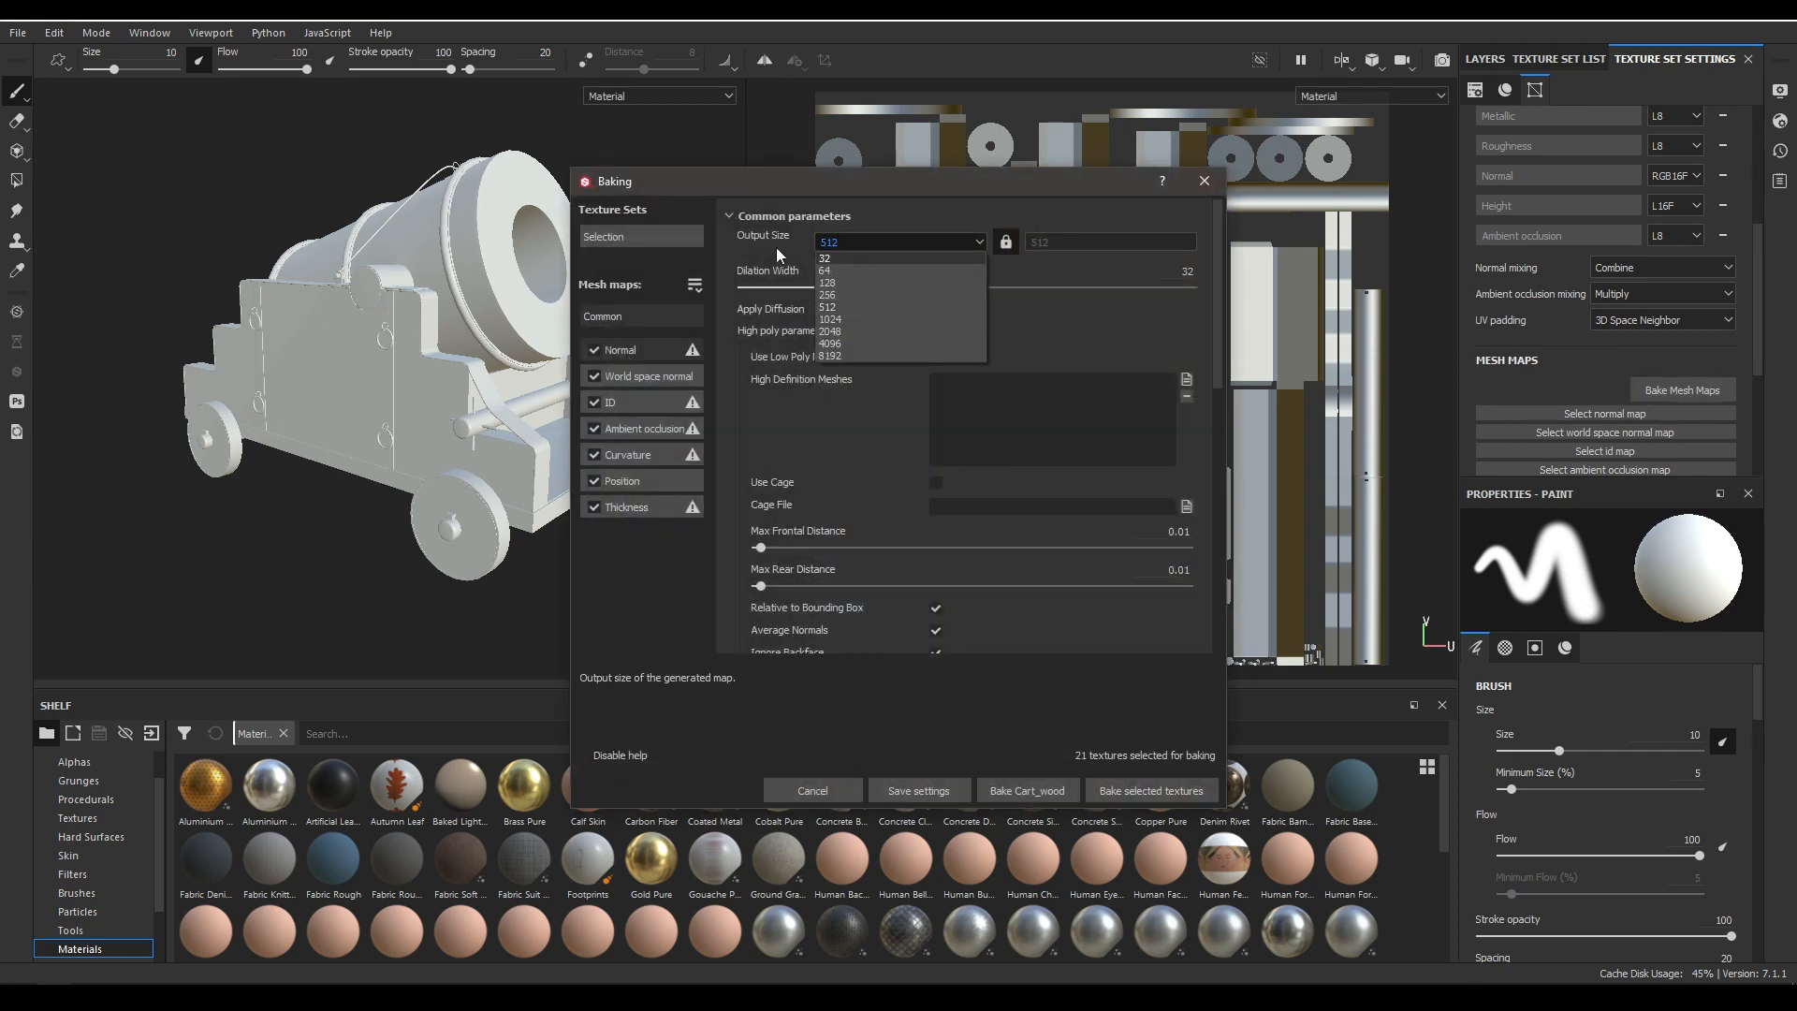
{"action": "left_click", "coordinate": [845, 332]}
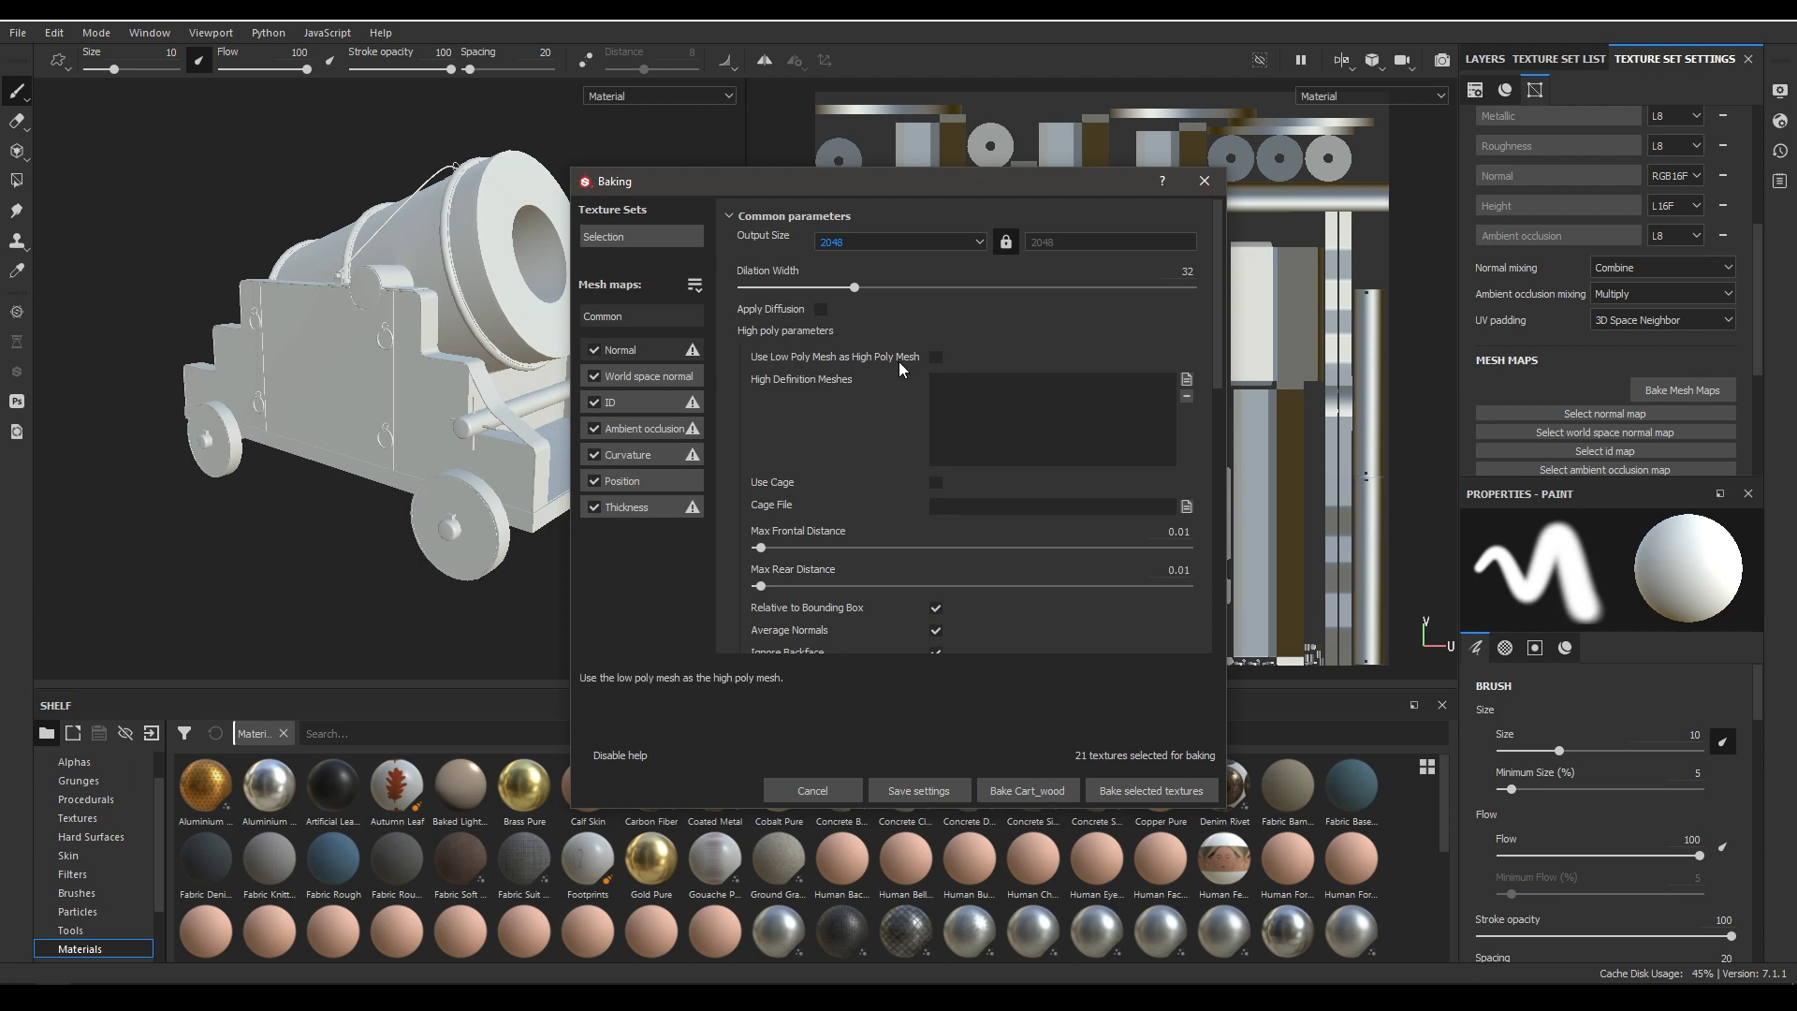
{"action": "scroll", "coordinate": [857, 502], "scroll_direction": "down", "scroll_amount": 3}
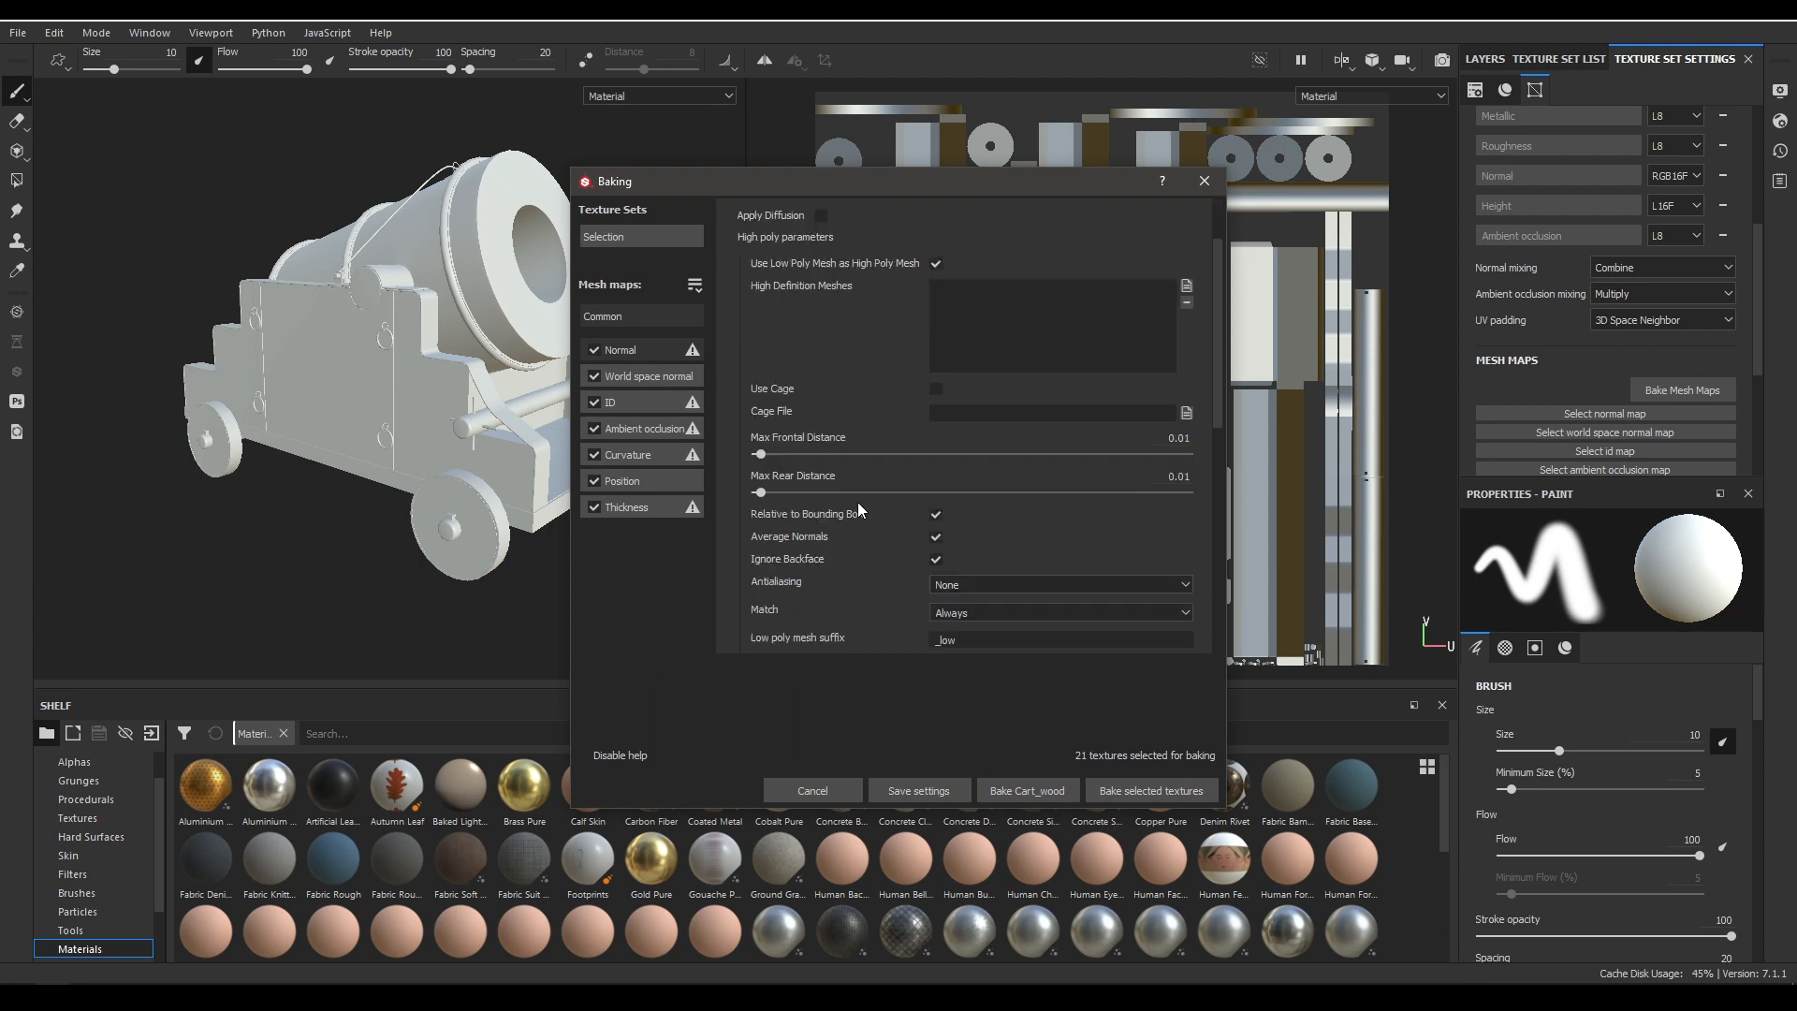
Set the baking antialiasing to Subsampling 4x4 and exclude the ID map from the bake.
{"action": "left_click", "coordinate": [1023, 493]}
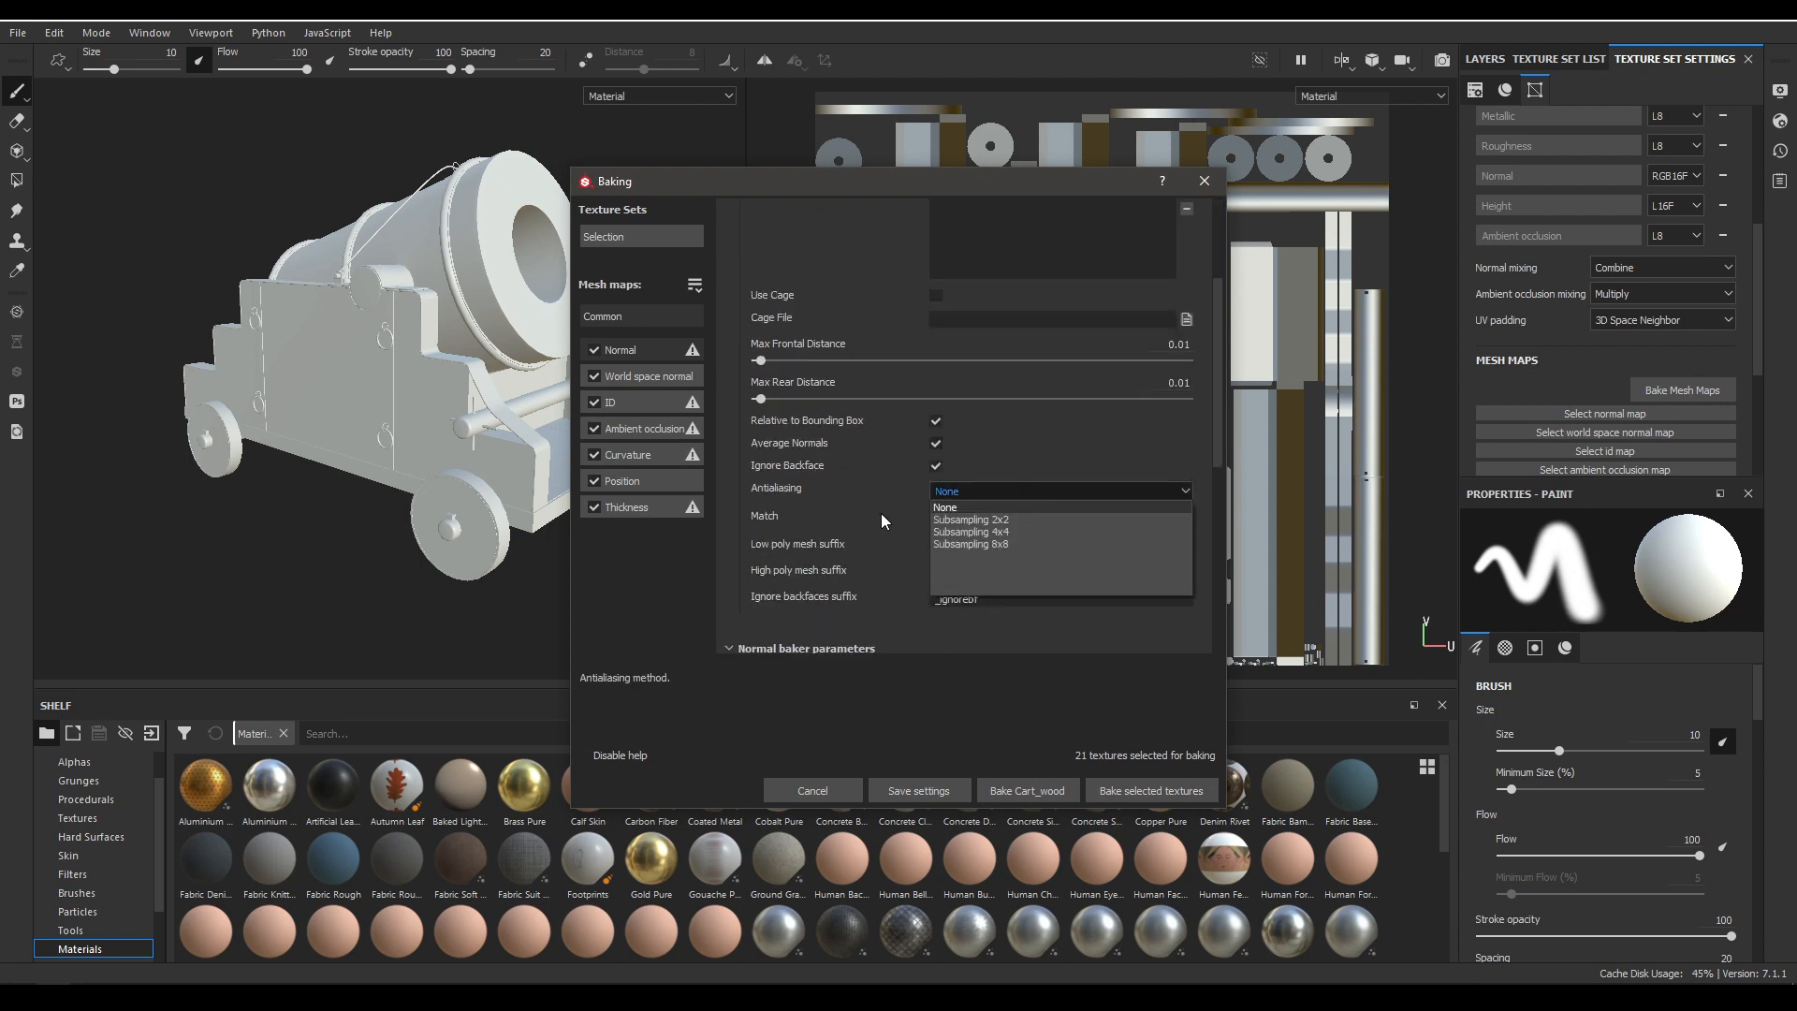
{"action": "left_click", "coordinate": [1002, 535]}
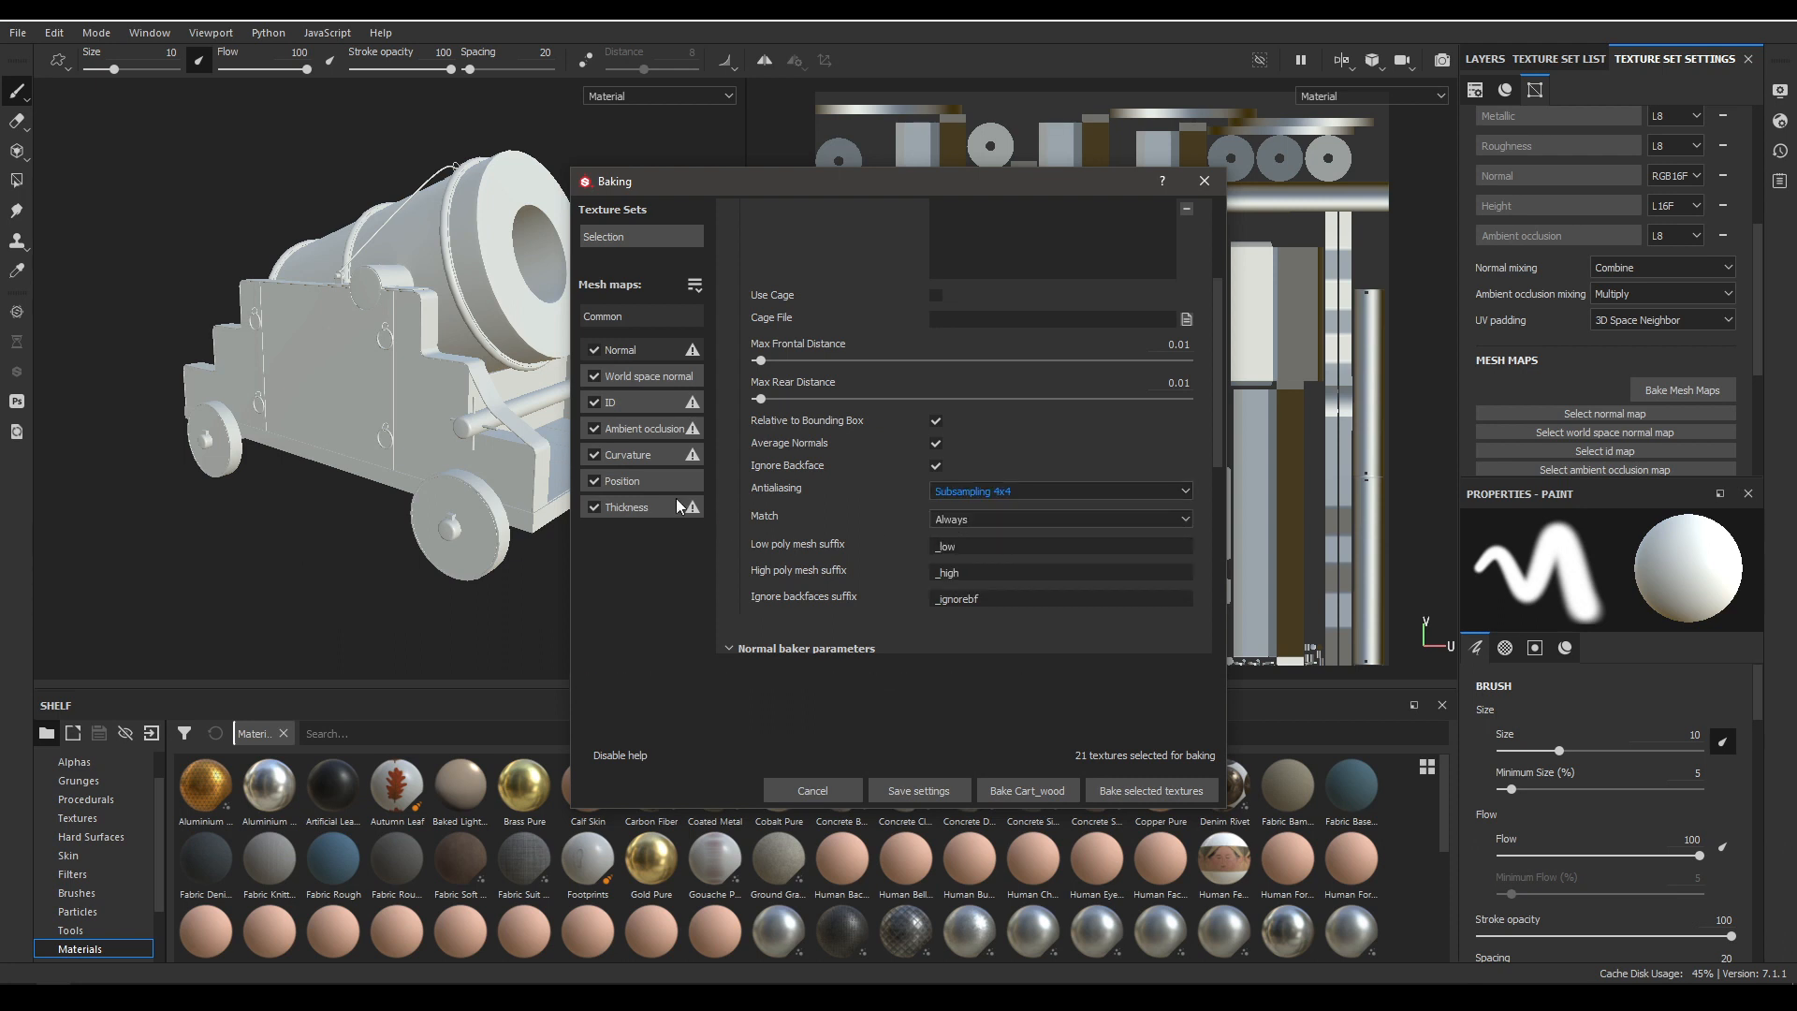
{"action": "left_click", "coordinate": [593, 403]}
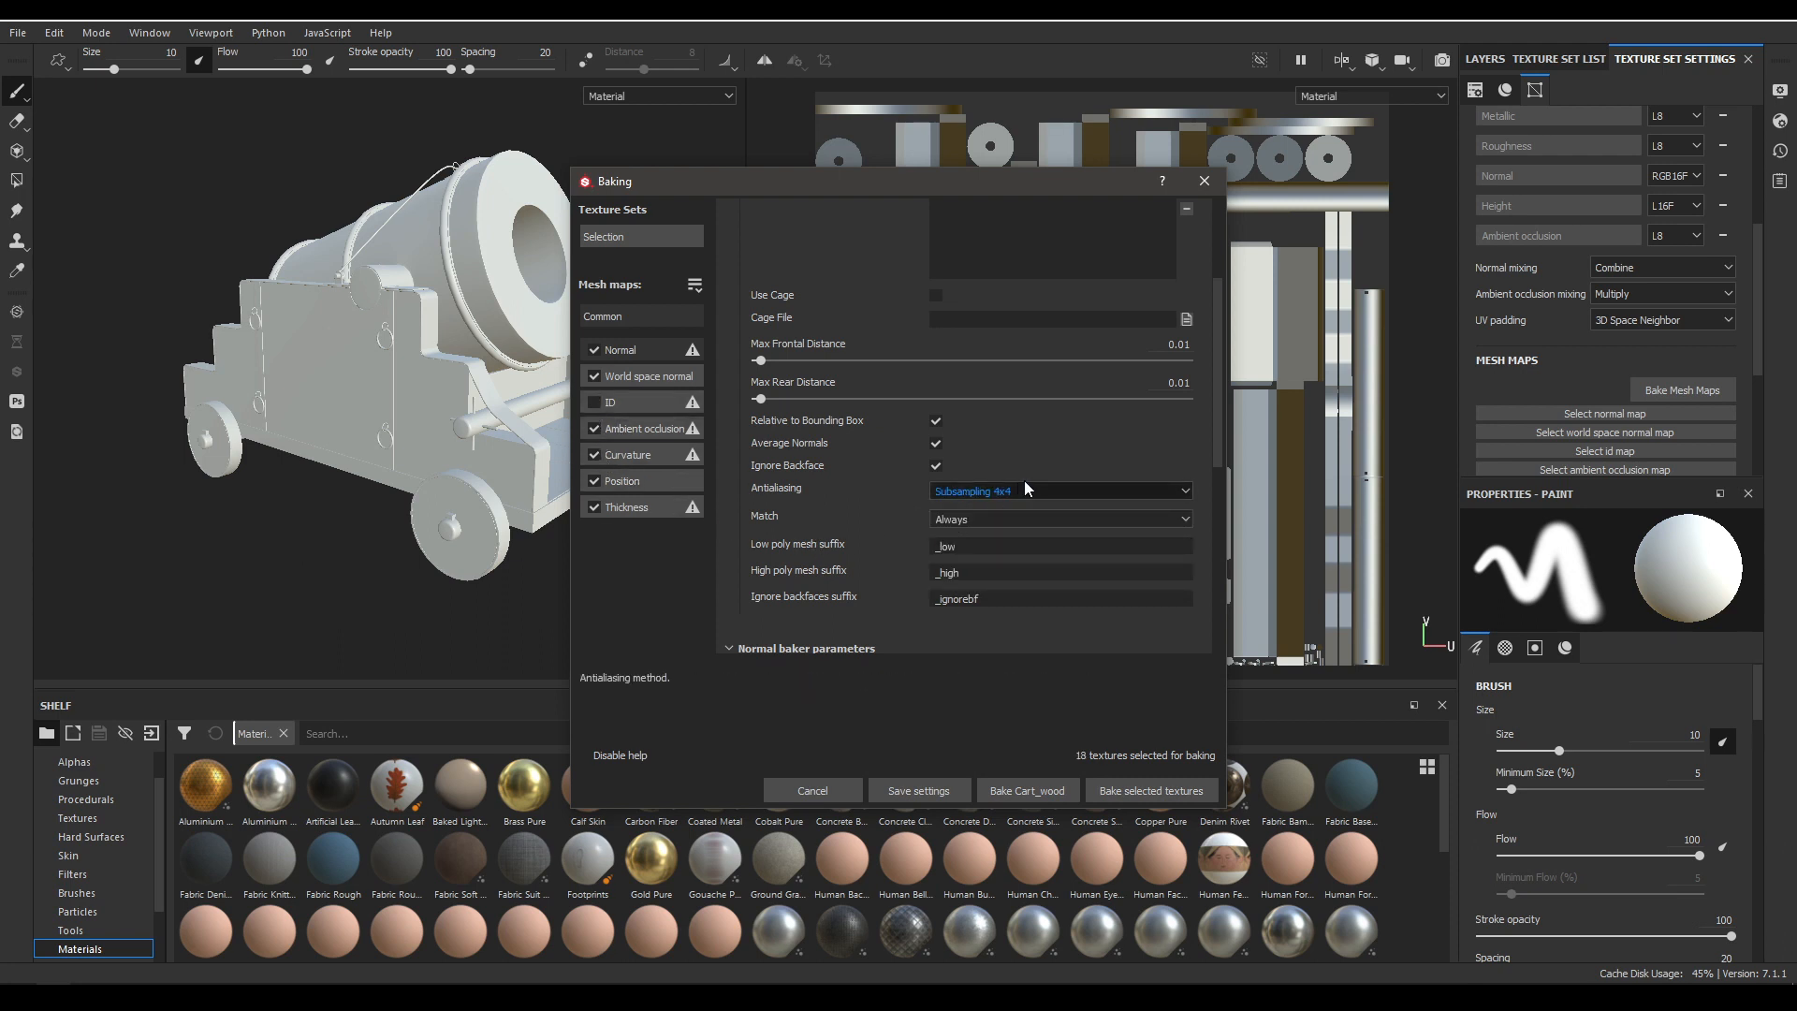
Bake the selected mesh maps for all texture sets and close the finished bake report.
{"action": "scroll", "coordinate": [861, 592], "scroll_direction": "down", "scroll_amount": 3}
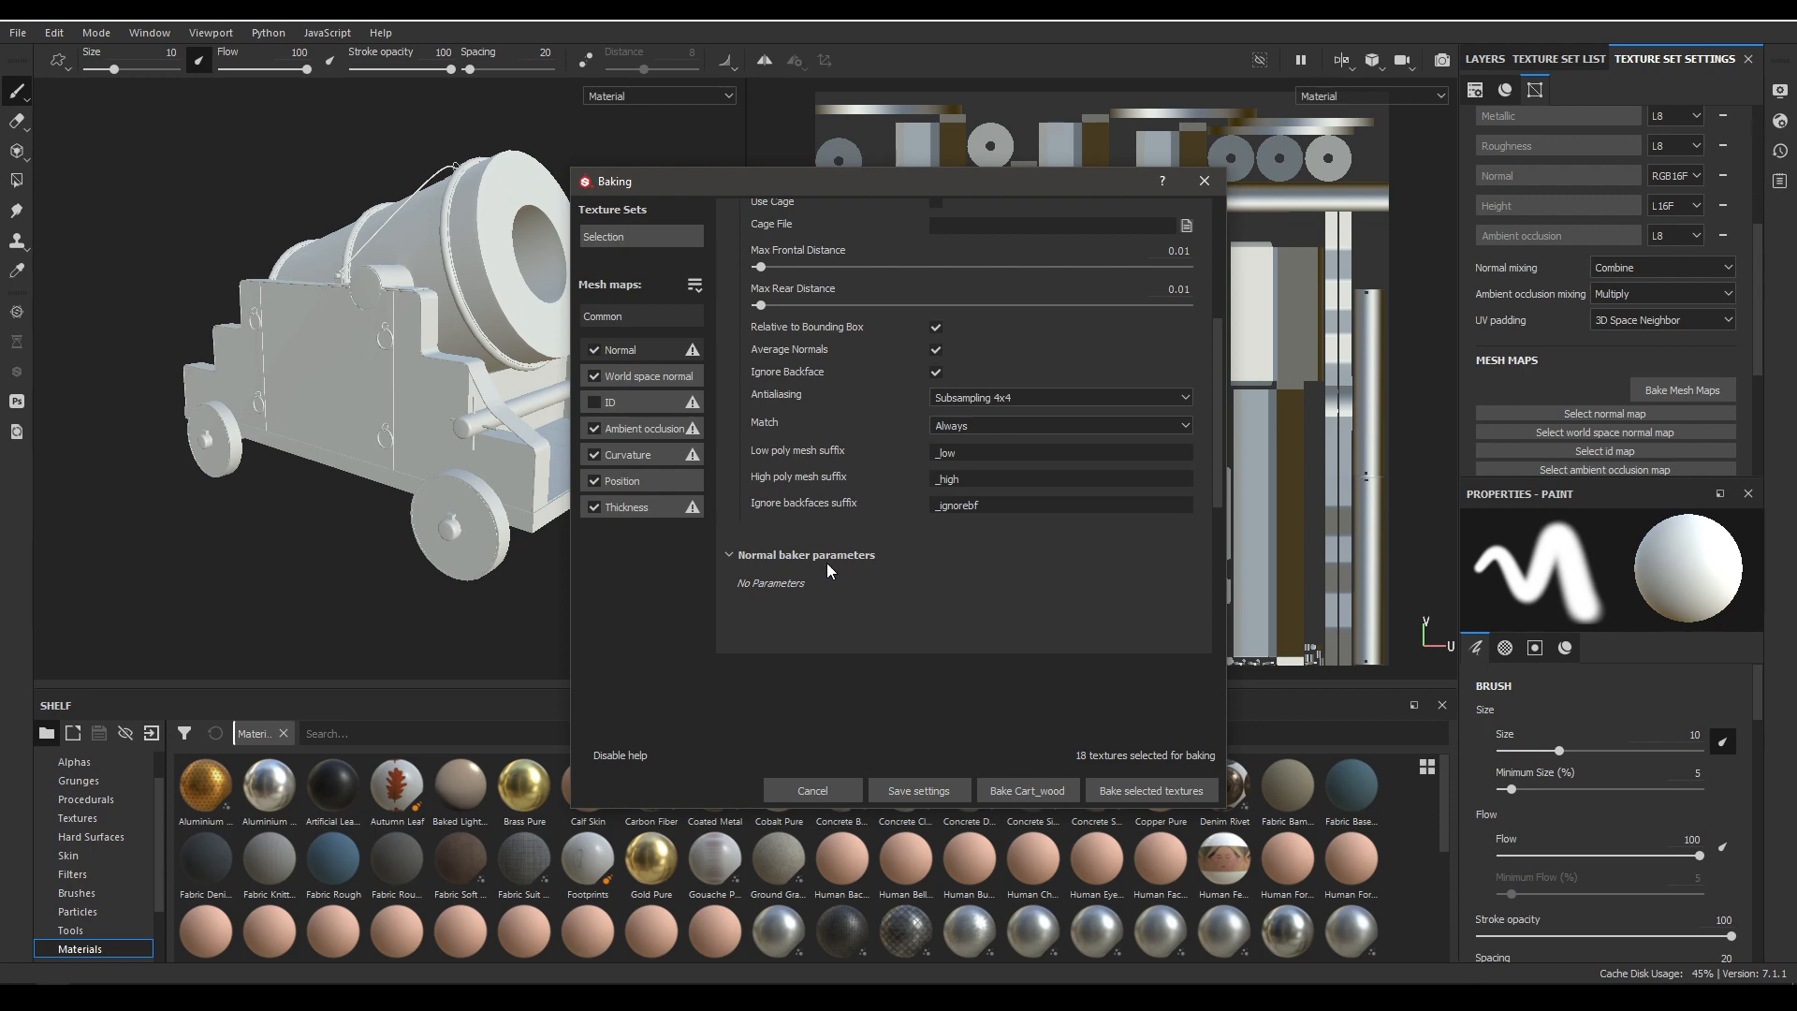
{"action": "scroll", "coordinate": [827, 564], "scroll_direction": "up", "scroll_amount": 9}
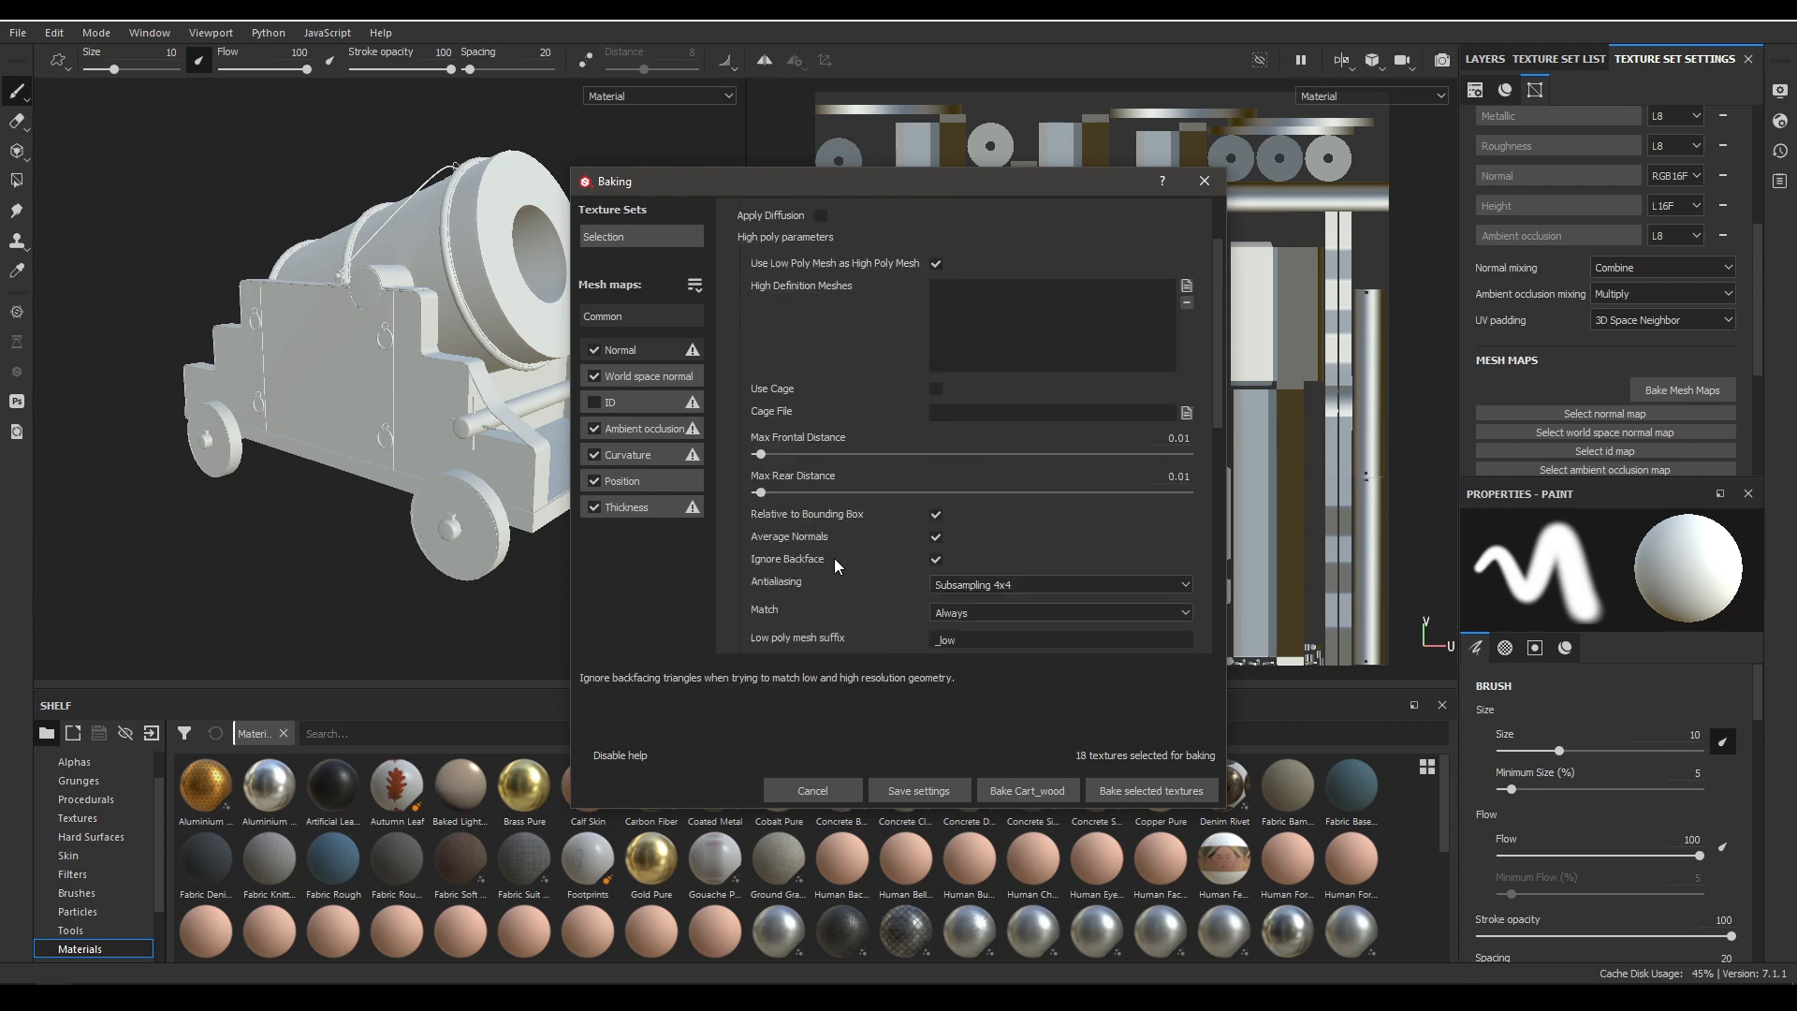
{"action": "left_click", "coordinate": [1150, 791]}
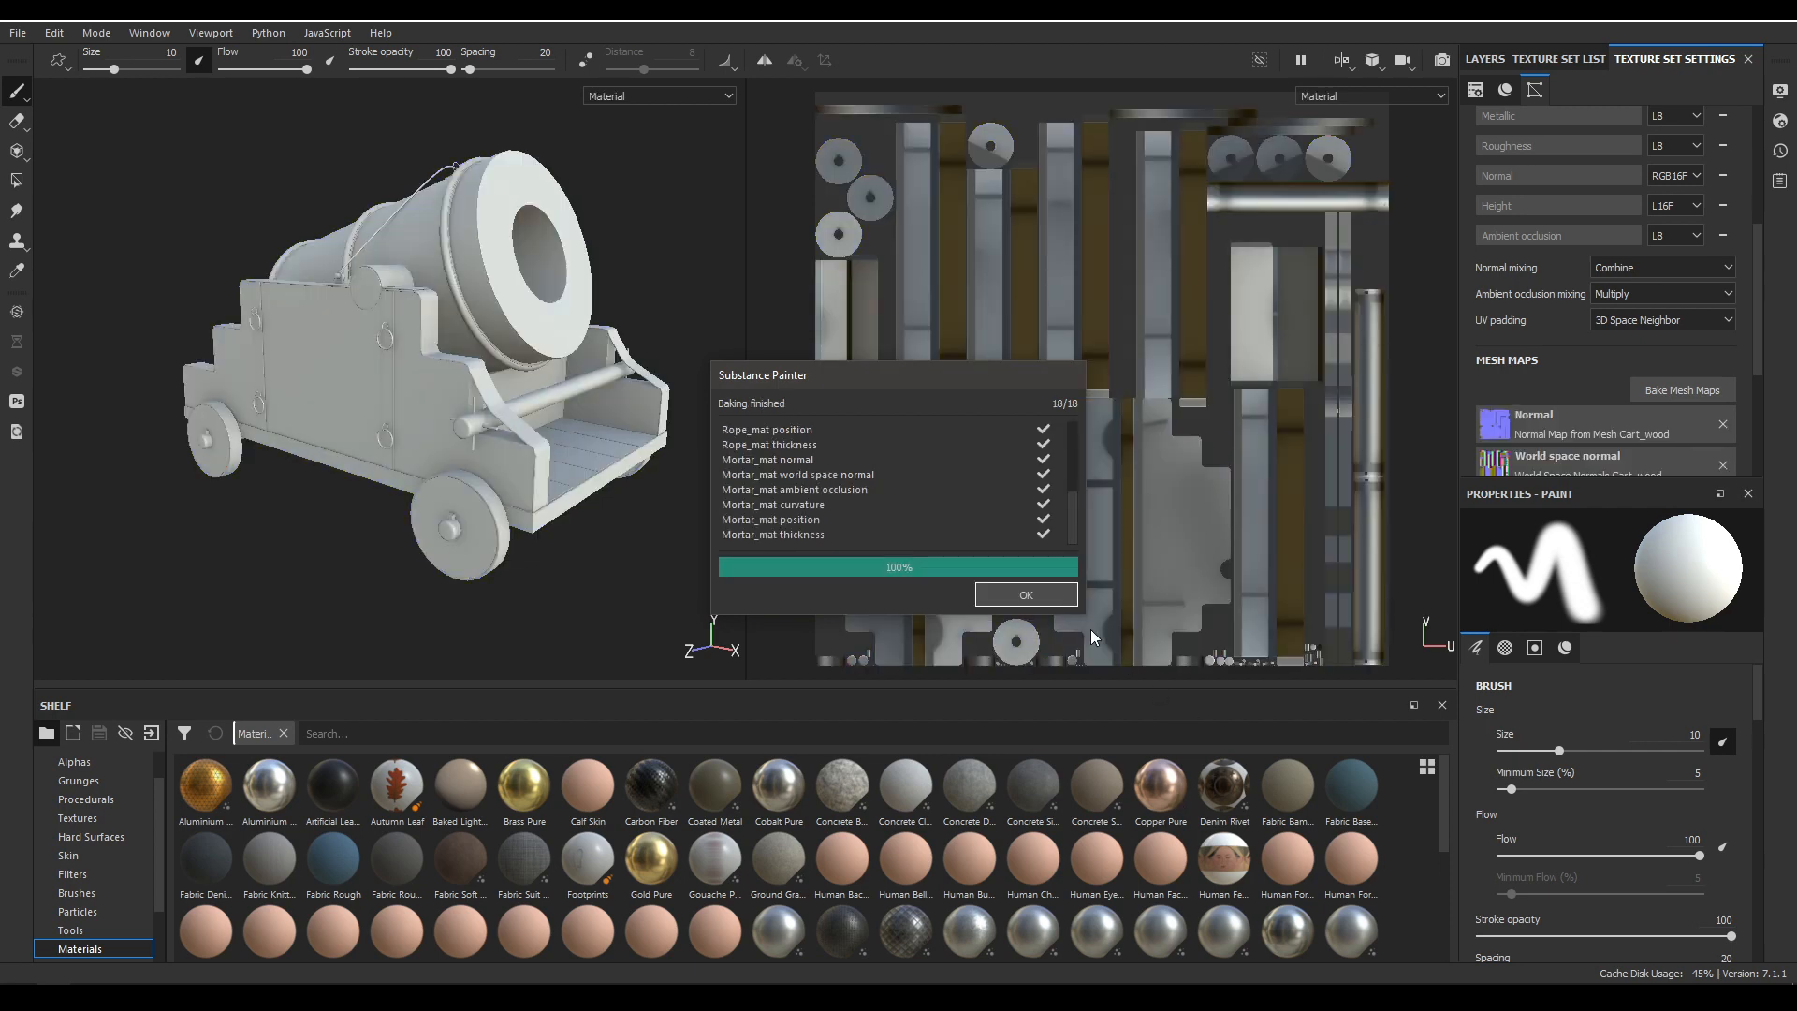
{"action": "left_click", "coordinate": [1034, 595]}
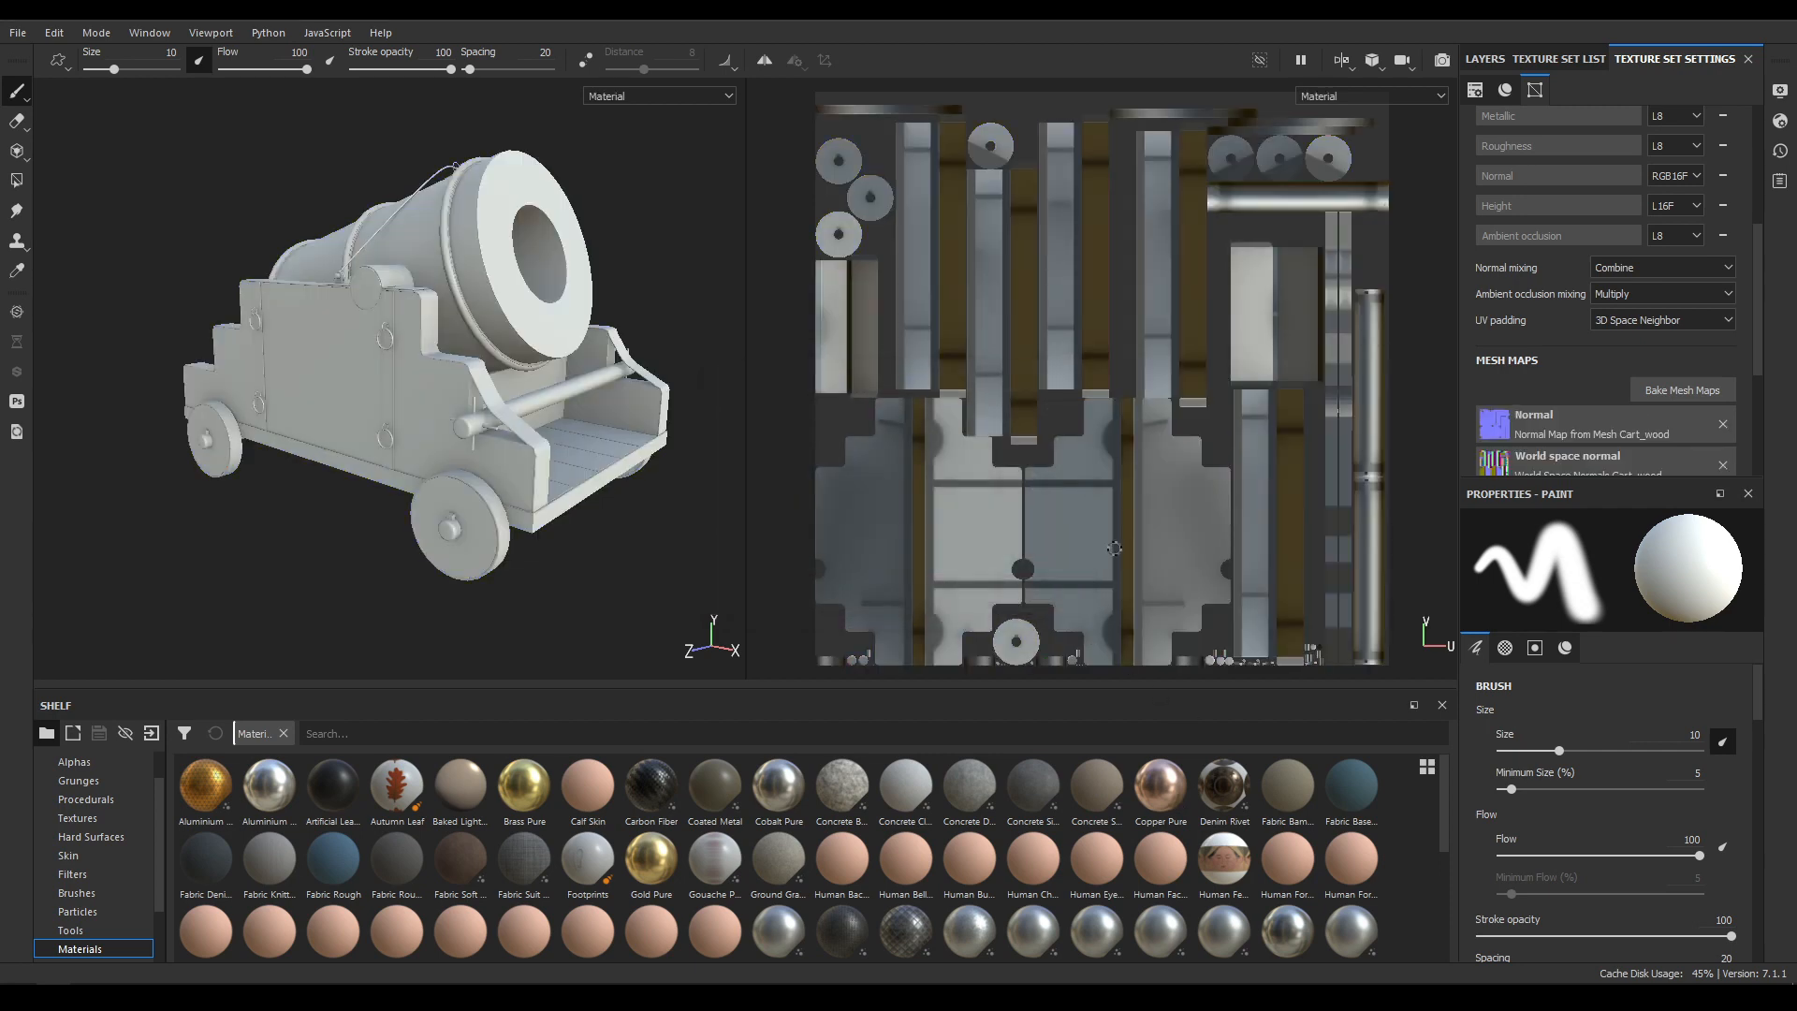
Delete the default Layer 1 from the Cart_wood texture set.
{"action": "left_click", "coordinate": [1557, 59]}
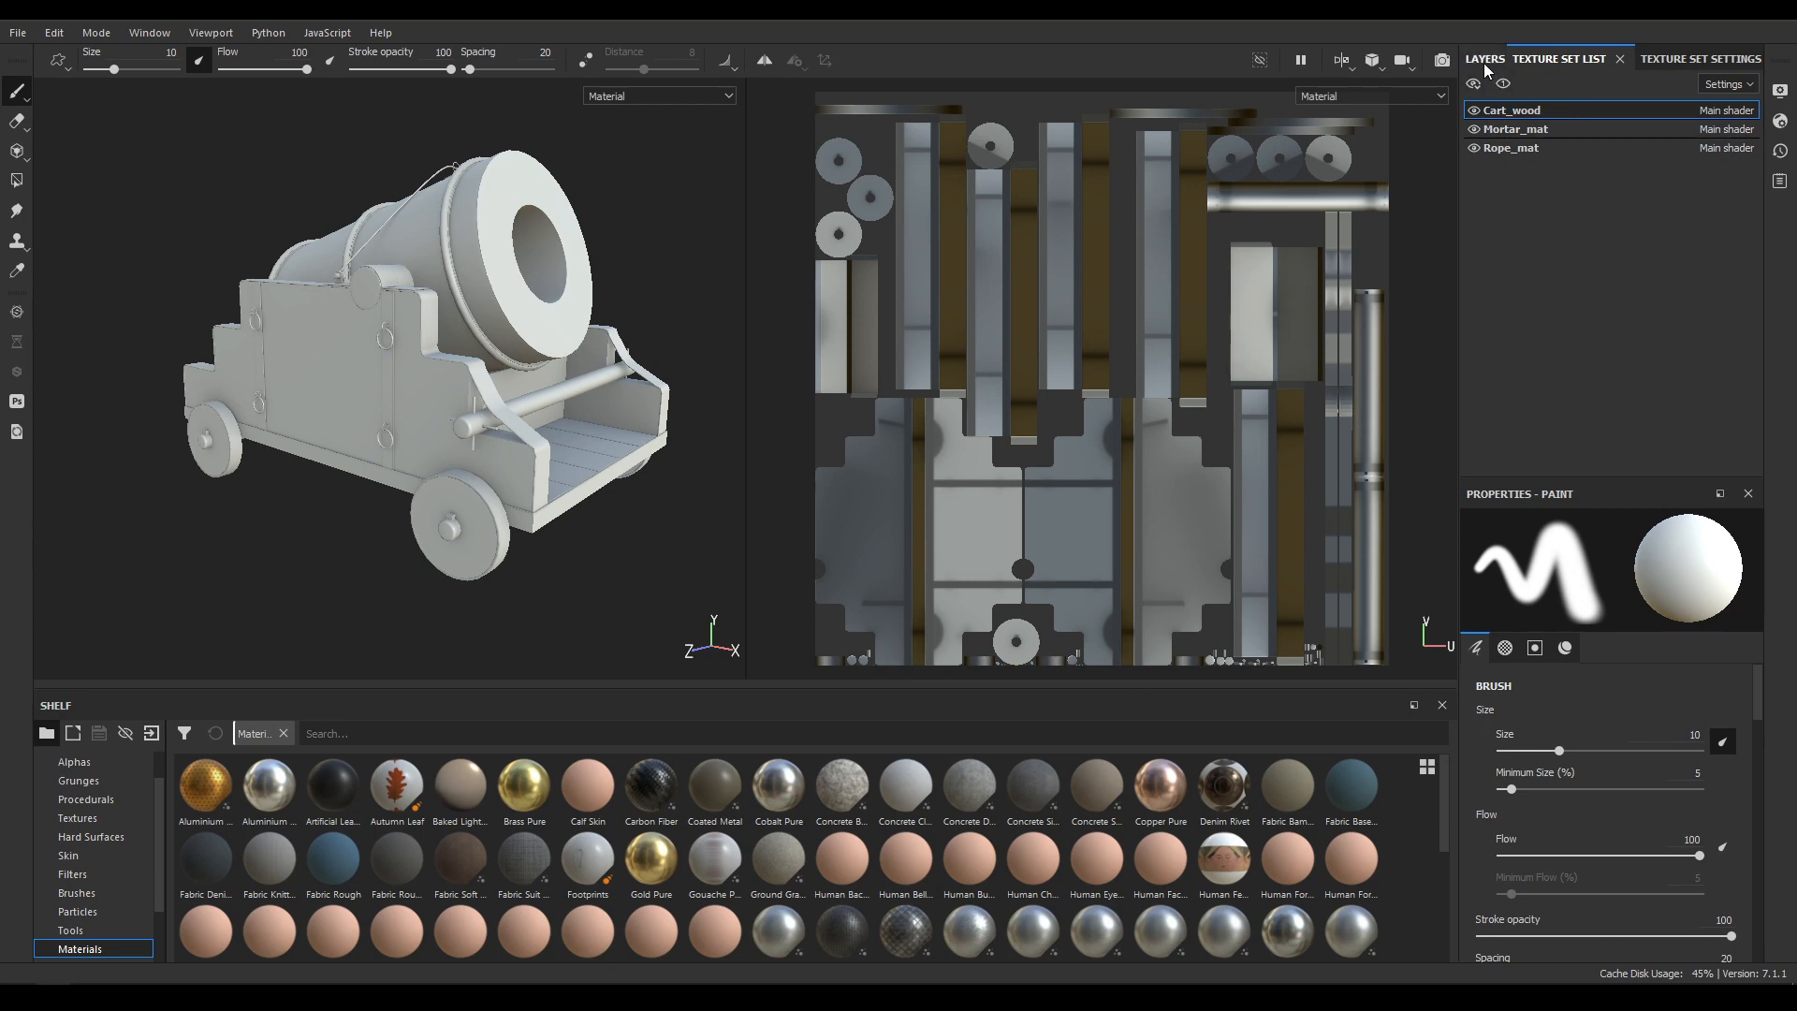
{"action": "left_click", "coordinate": [1485, 59]}
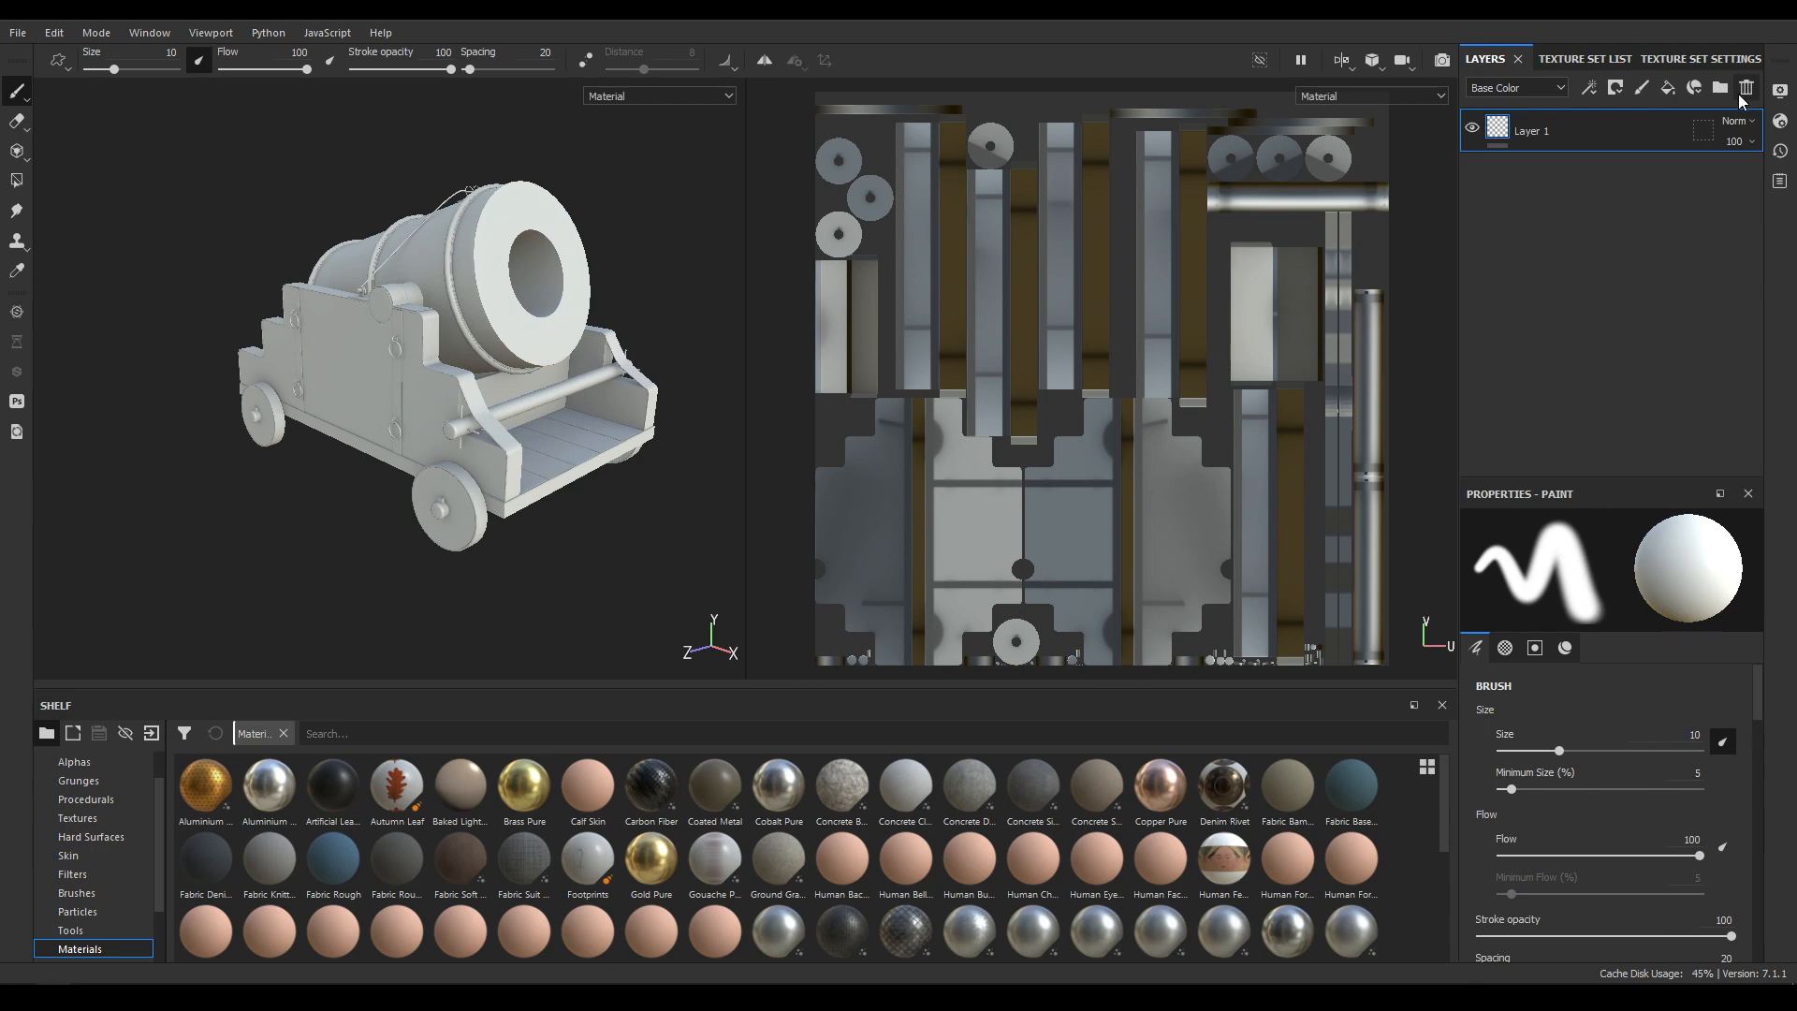
{"action": "left_click", "coordinate": [1746, 88]}
Add the Wood Chest Stylized smart material to the Cart_wood layer stack.
{"action": "scroll", "coordinate": [93, 889], "scroll_direction": "down", "scroll_amount": 2}
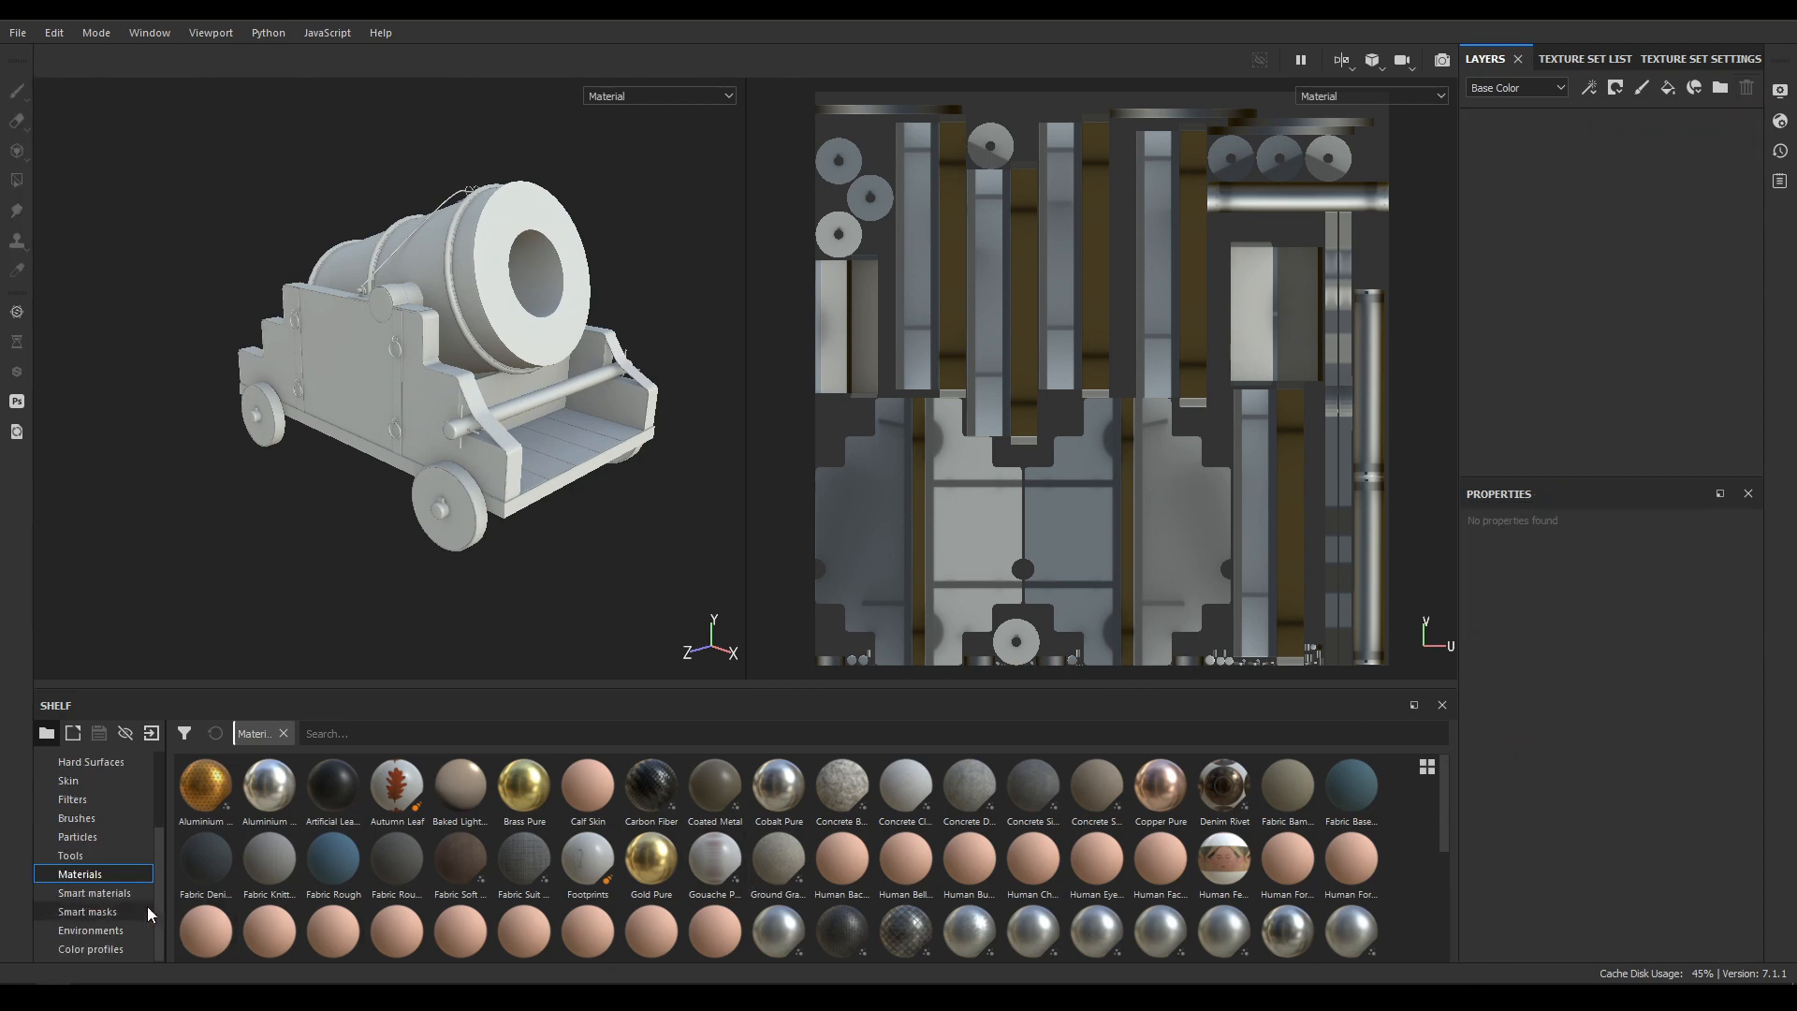
{"action": "left_click", "coordinate": [94, 891]}
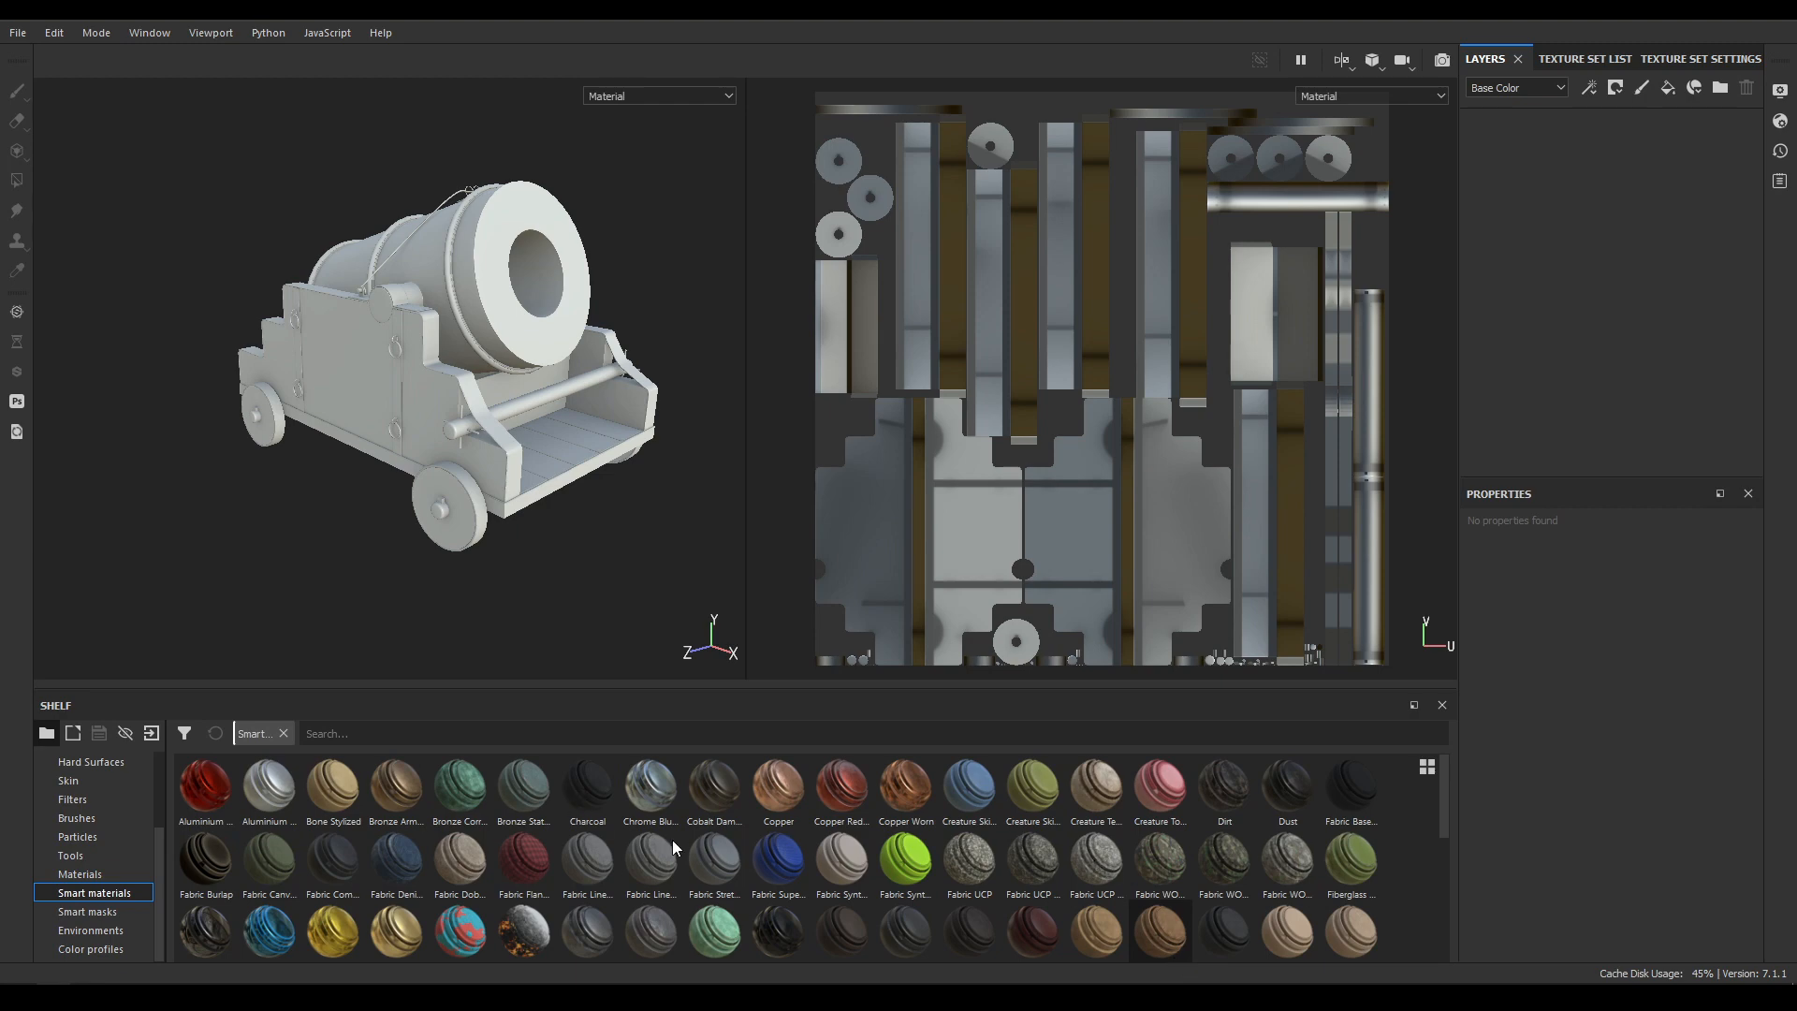
{"action": "scroll", "coordinate": [674, 847], "scroll_direction": "down", "scroll_amount": 10}
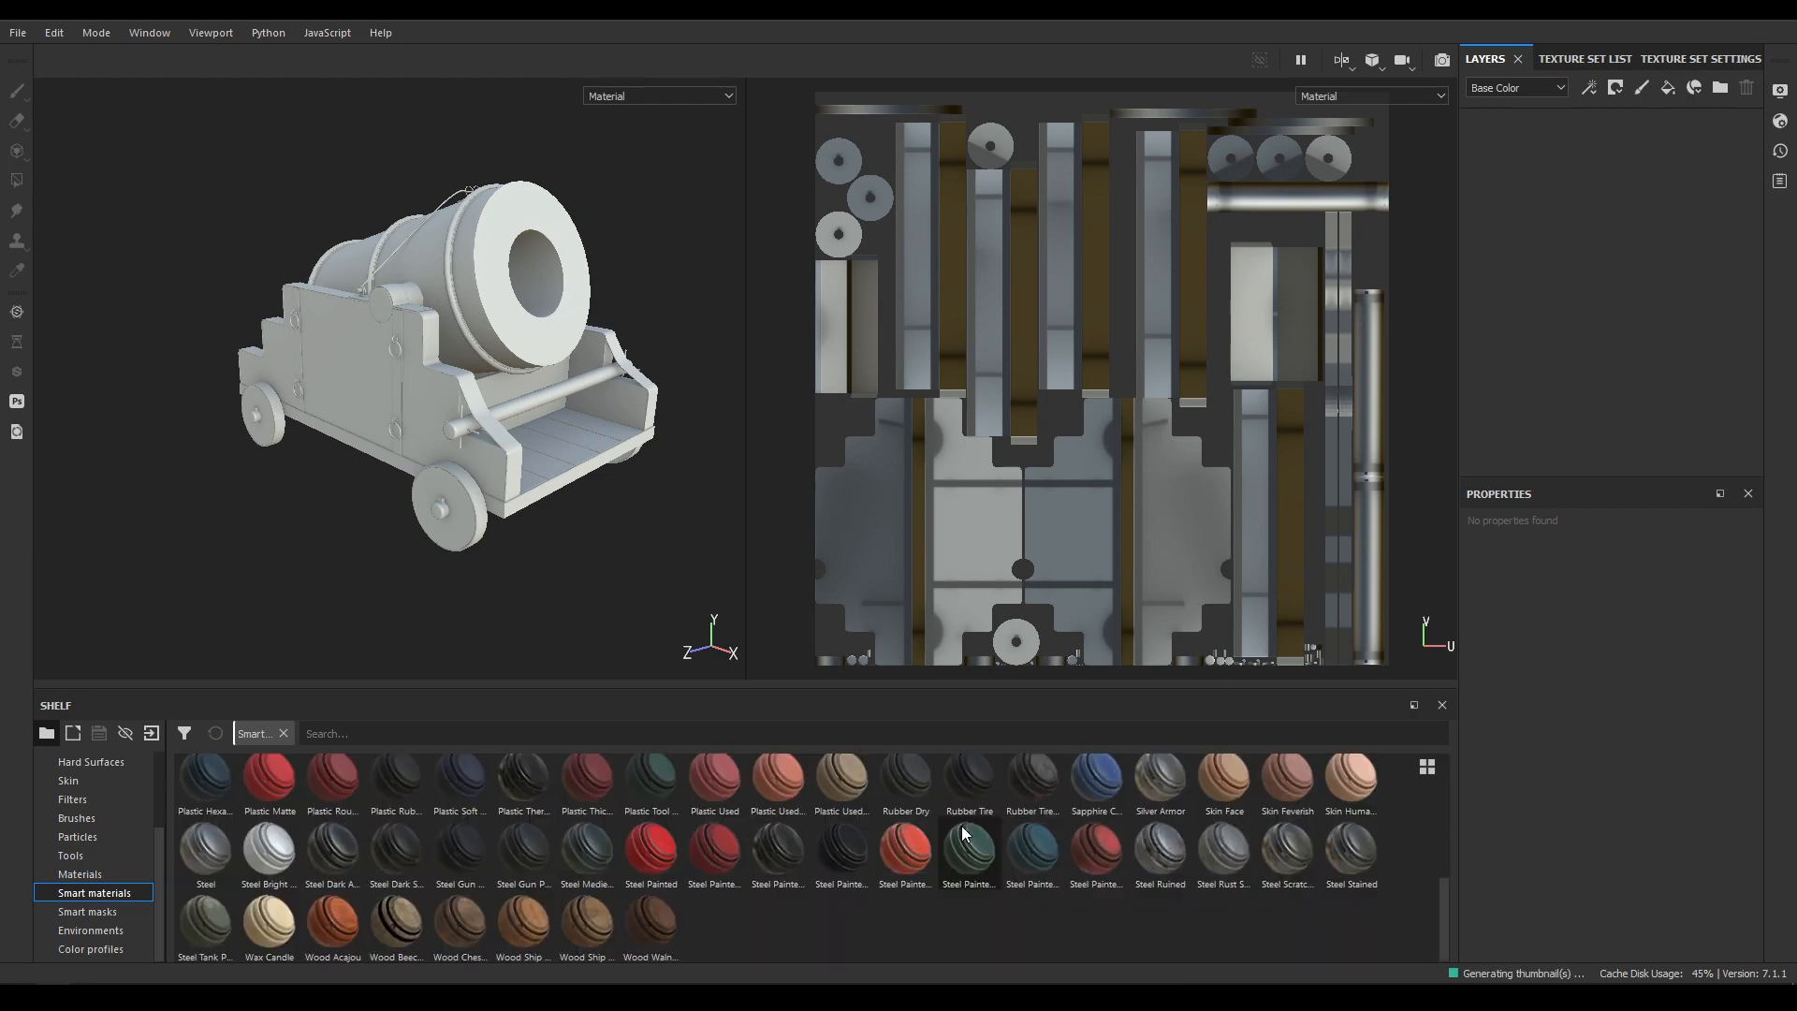
{"action": "mouse_move", "coordinate": [436, 922]}
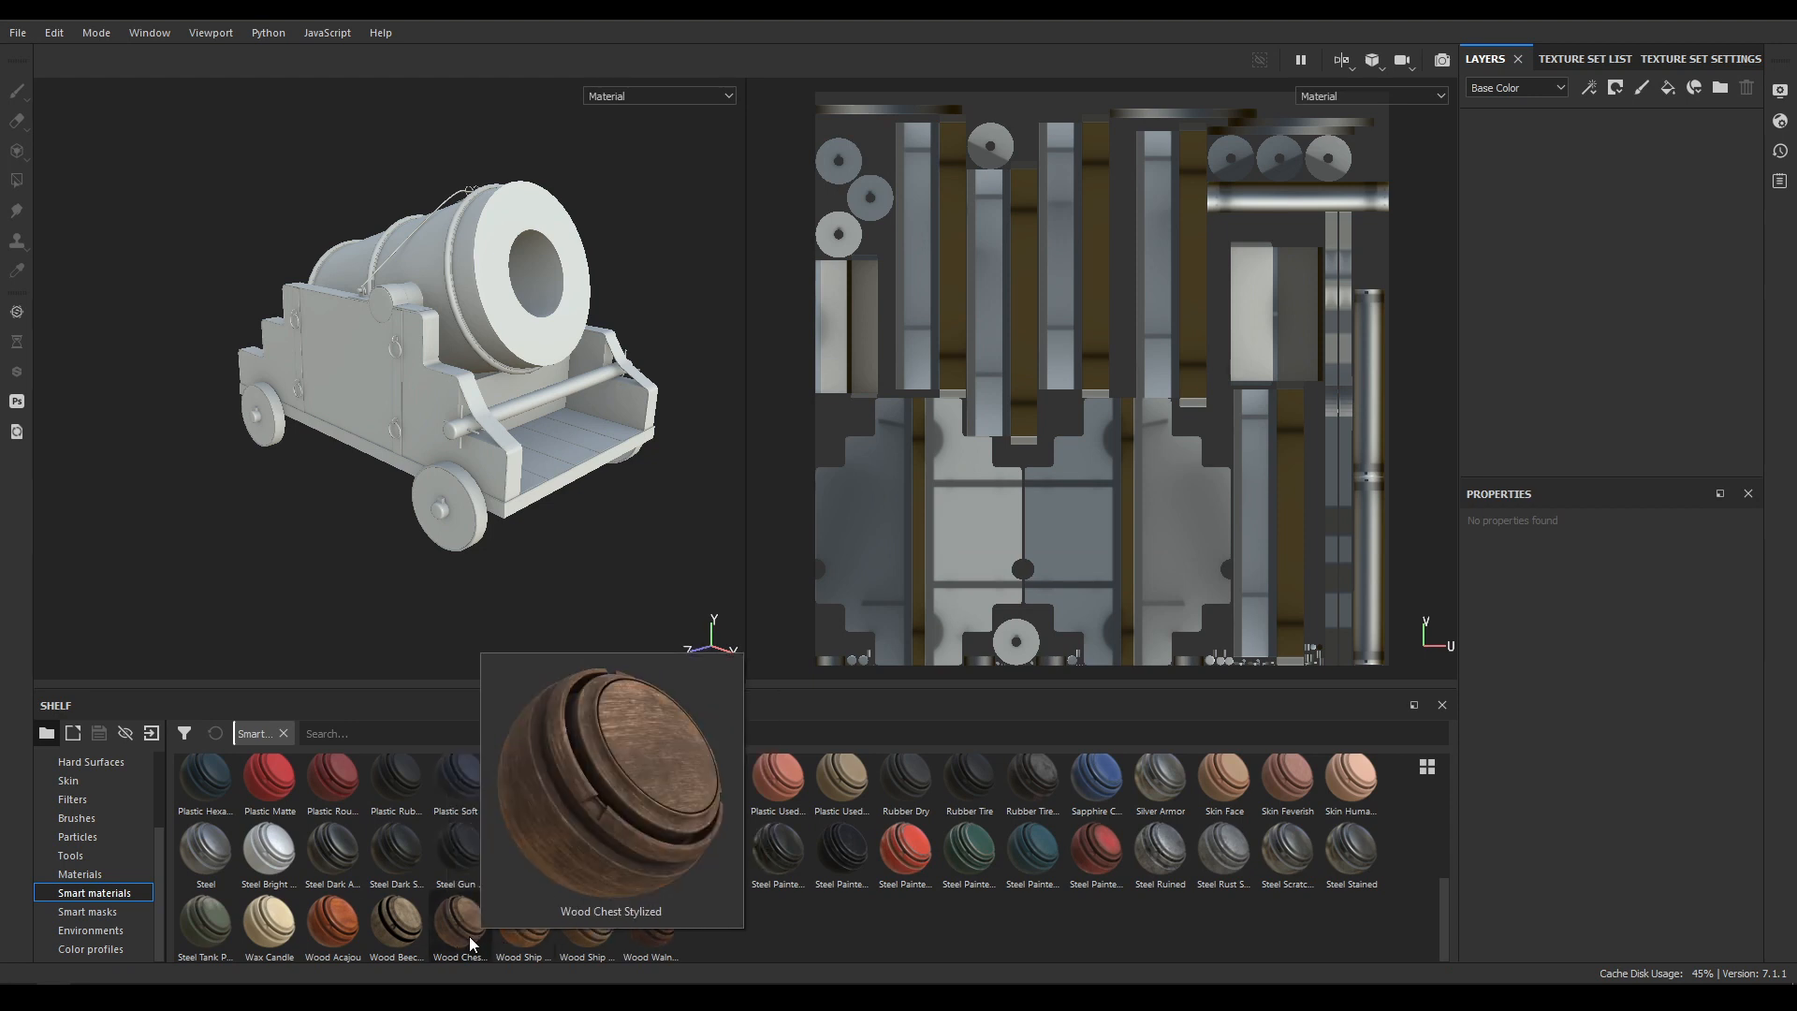
{"action": "left_click_drag", "start_coordinate": [468, 935], "coordinate": [1598, 238]}
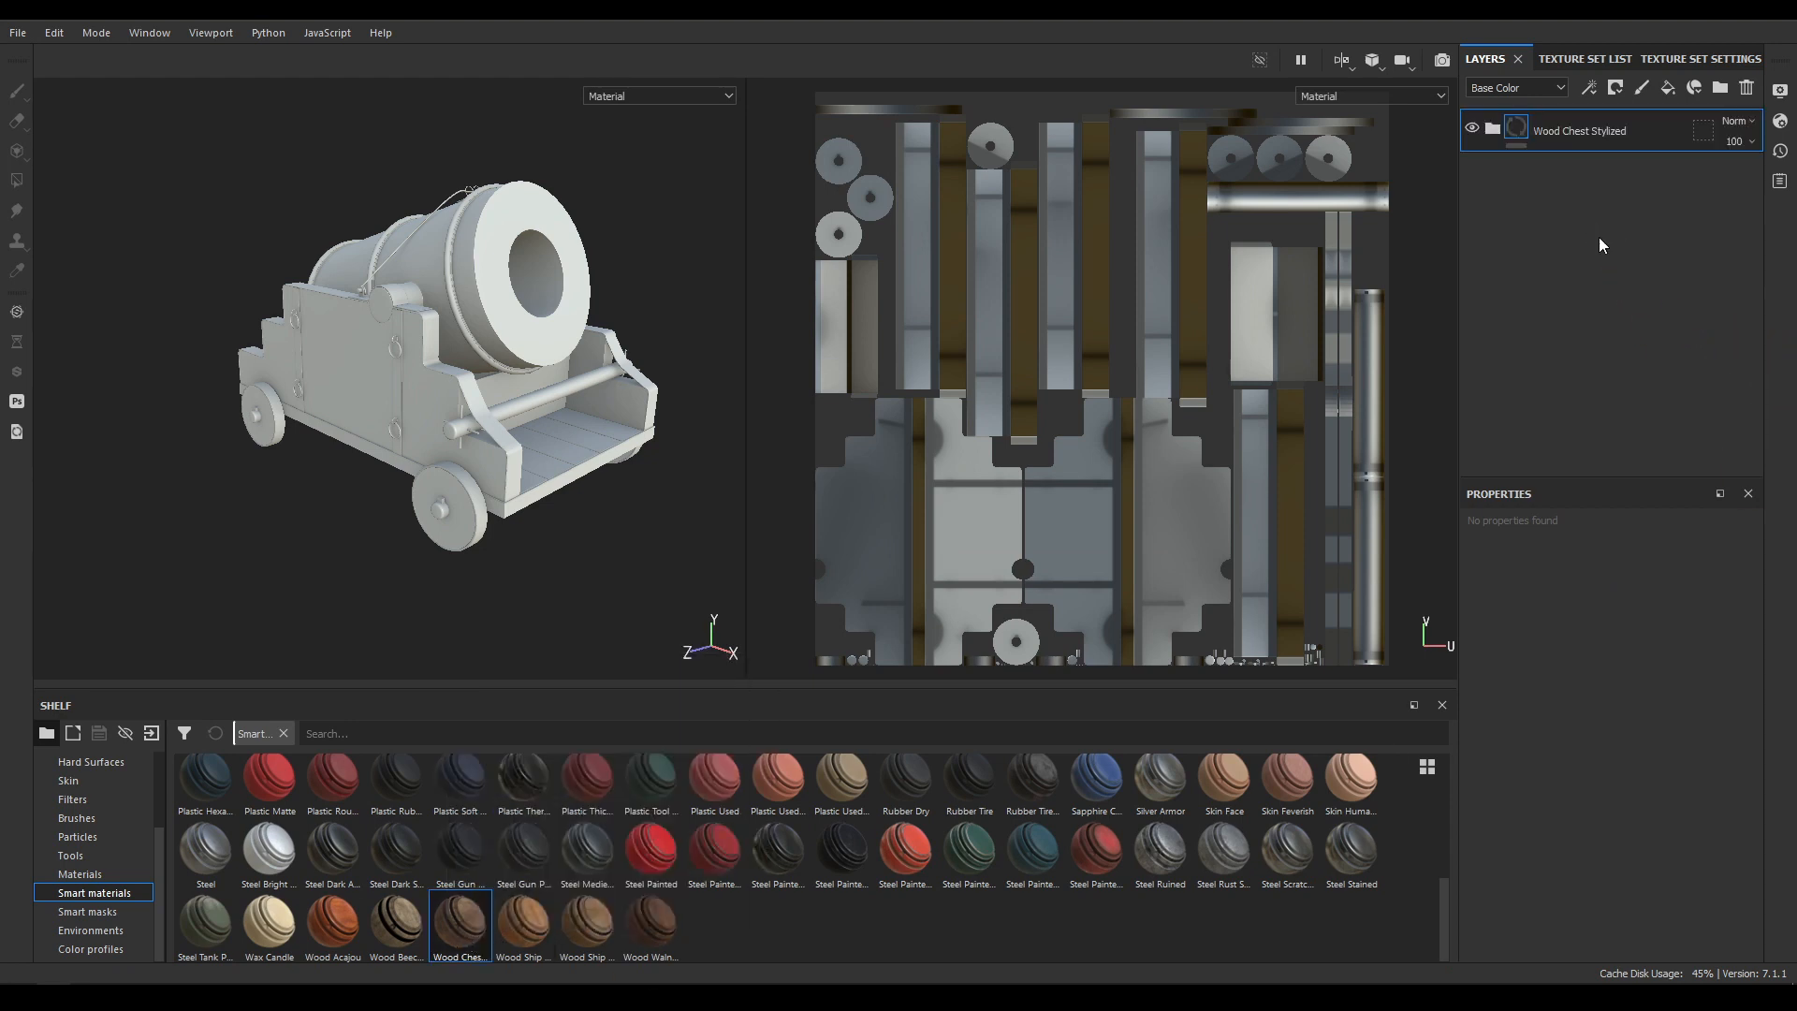
Expand the Wood Chest Stylized folder and set the Fibers layer's projection to Tri-planar projection.
{"action": "left_click_drag", "start_coordinate": [621, 520], "coordinate": [511, 542], "text": "alt"}
{"action": "scroll", "coordinate": [561, 409], "scroll_direction": "up", "scroll_amount": 3}
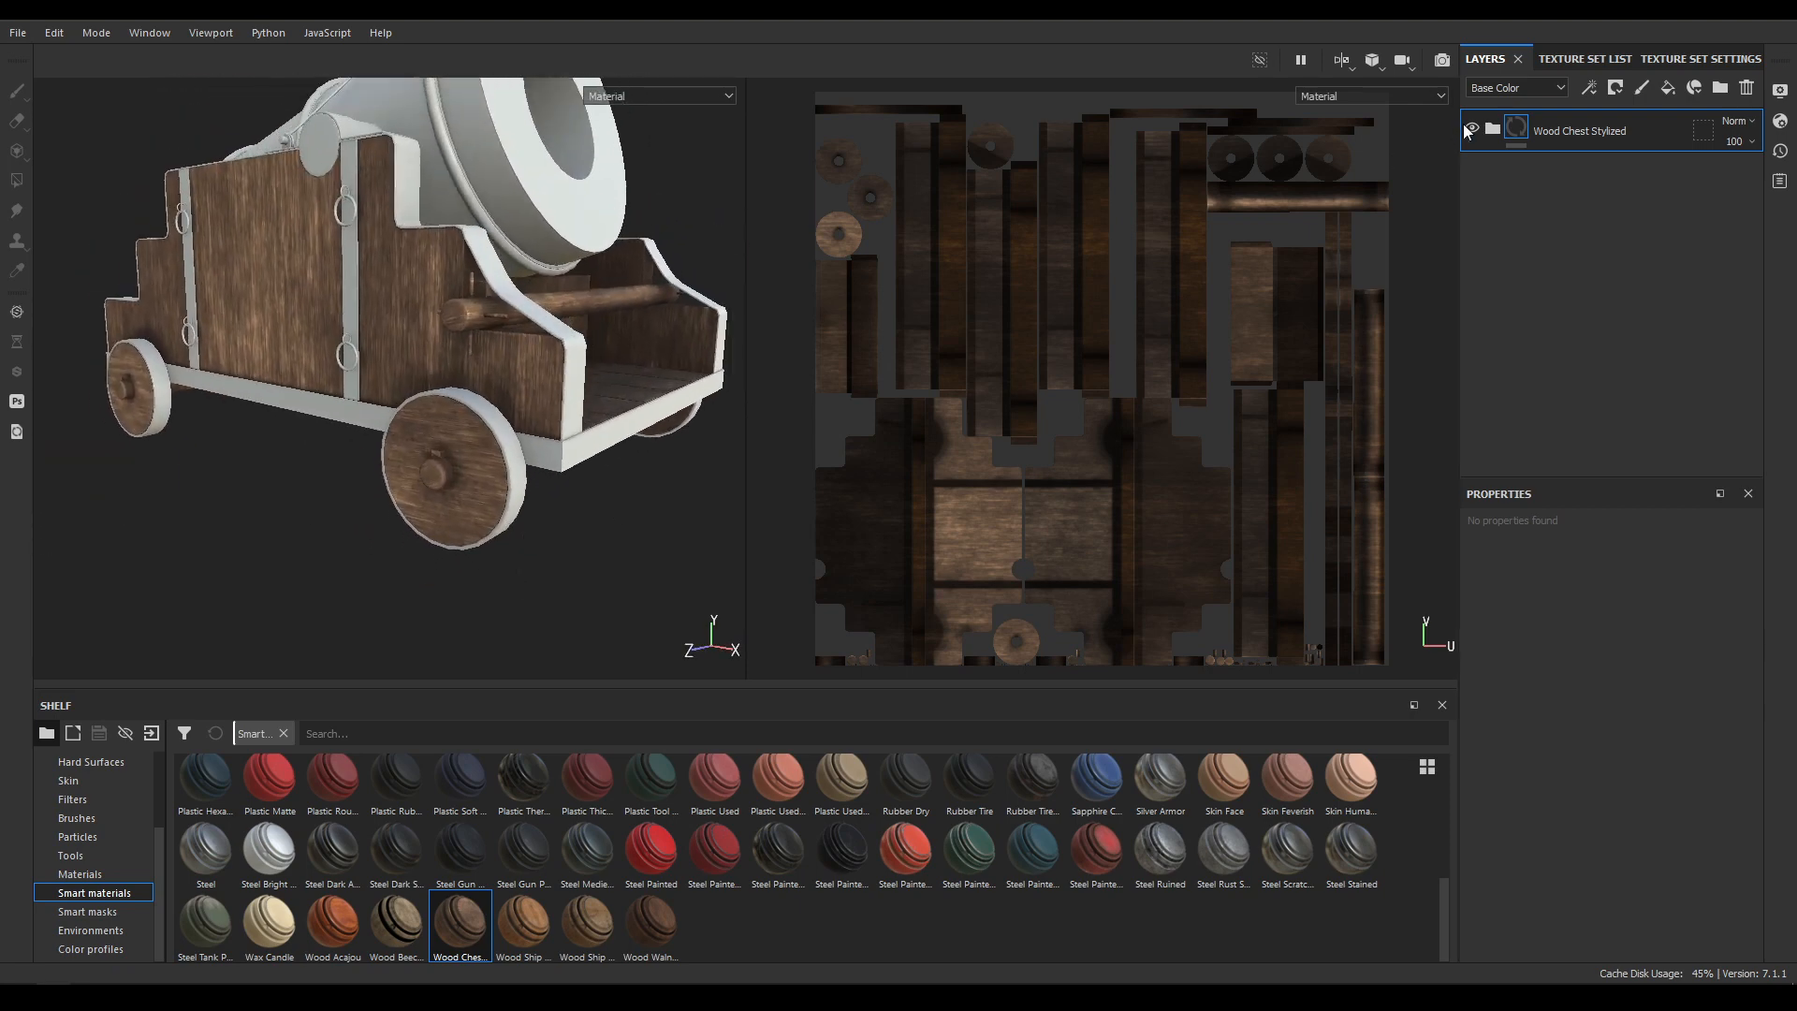
{"action": "left_click", "coordinate": [1495, 127]}
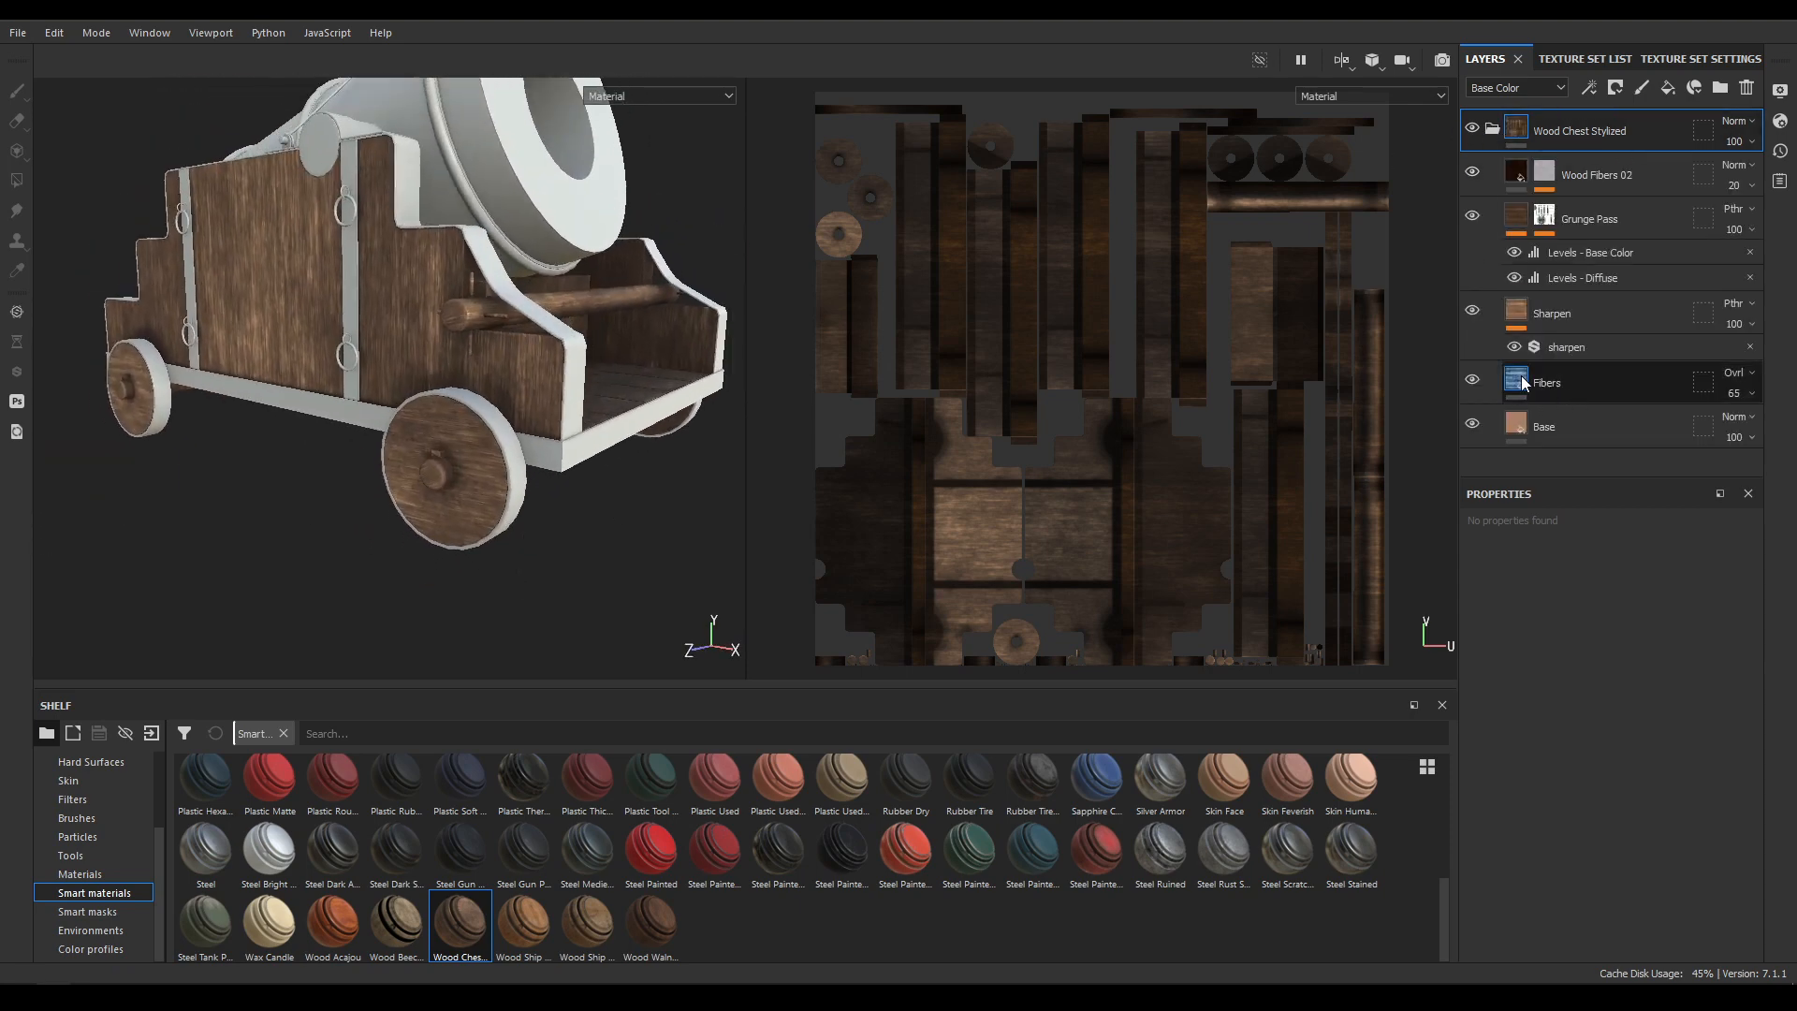
{"action": "left_click", "coordinate": [1581, 384]}
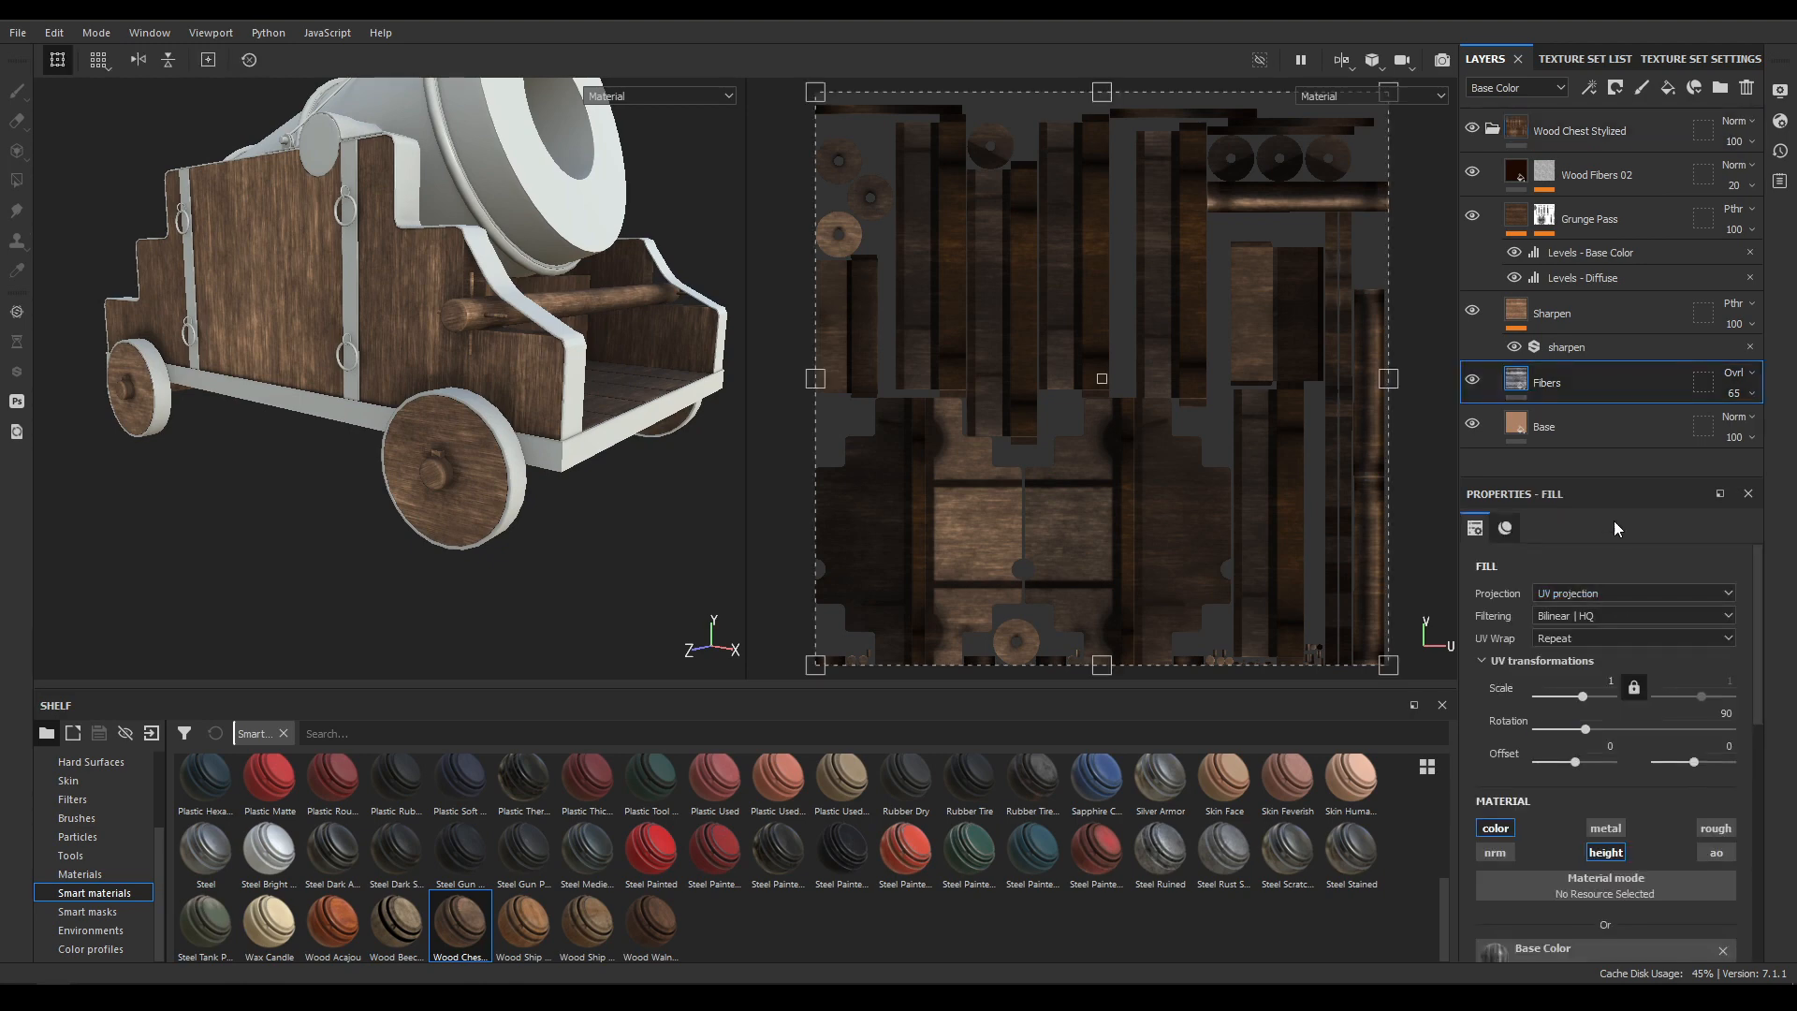
{"action": "left_click", "coordinate": [1604, 591]}
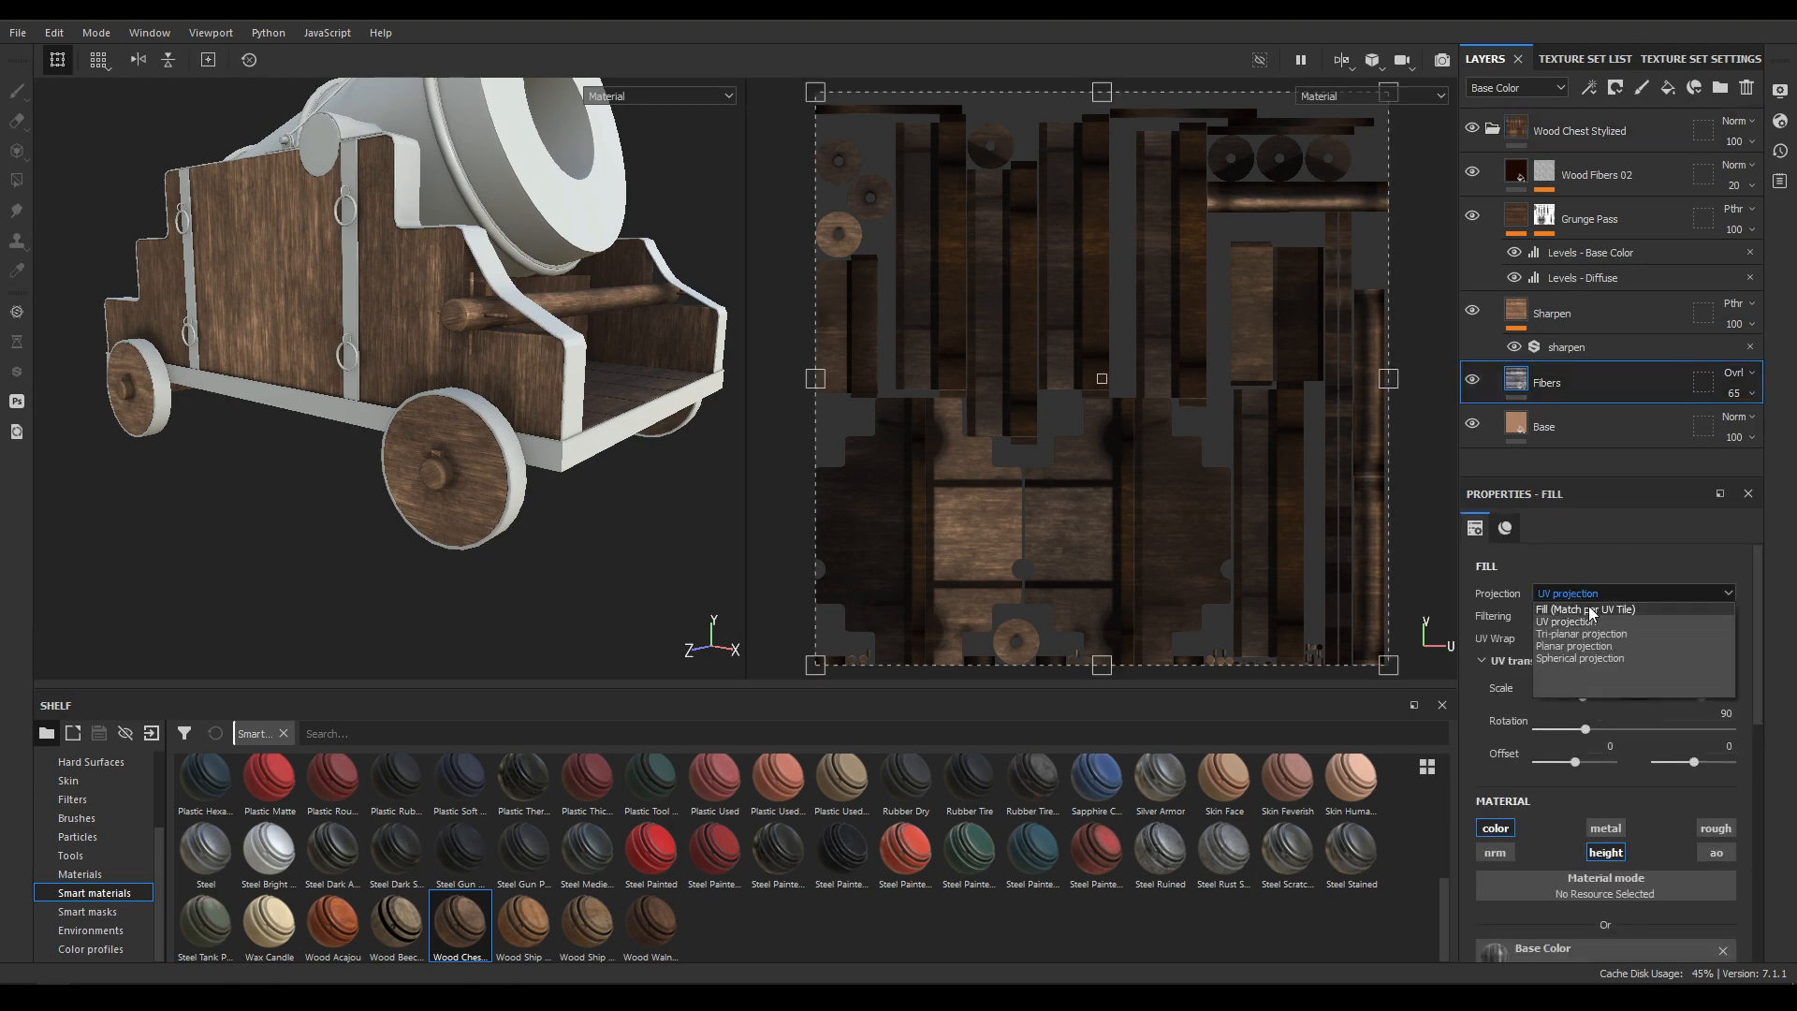
{"action": "left_click", "coordinate": [1577, 632]}
Examine the wood grain on the cart's sides, floor, axle and wheels, and review the Fibers layer's fill properties.
{"action": "mouse_move", "coordinate": [542, 402]}
{"action": "left_mouse_down", "text": "alt"}
{"action": "mouse_move", "coordinate": [690, 403]}
{"action": "mouse_move", "coordinate": [524, 404]}
{"action": "left_mouse_up", "text": "alt"}
{"action": "middle_click_drag", "start_coordinate": [524, 404], "coordinate": [640, 409], "text": "alt"}
{"action": "right_click_drag", "start_coordinate": [640, 409], "coordinate": [581, 710], "text": "alt"}
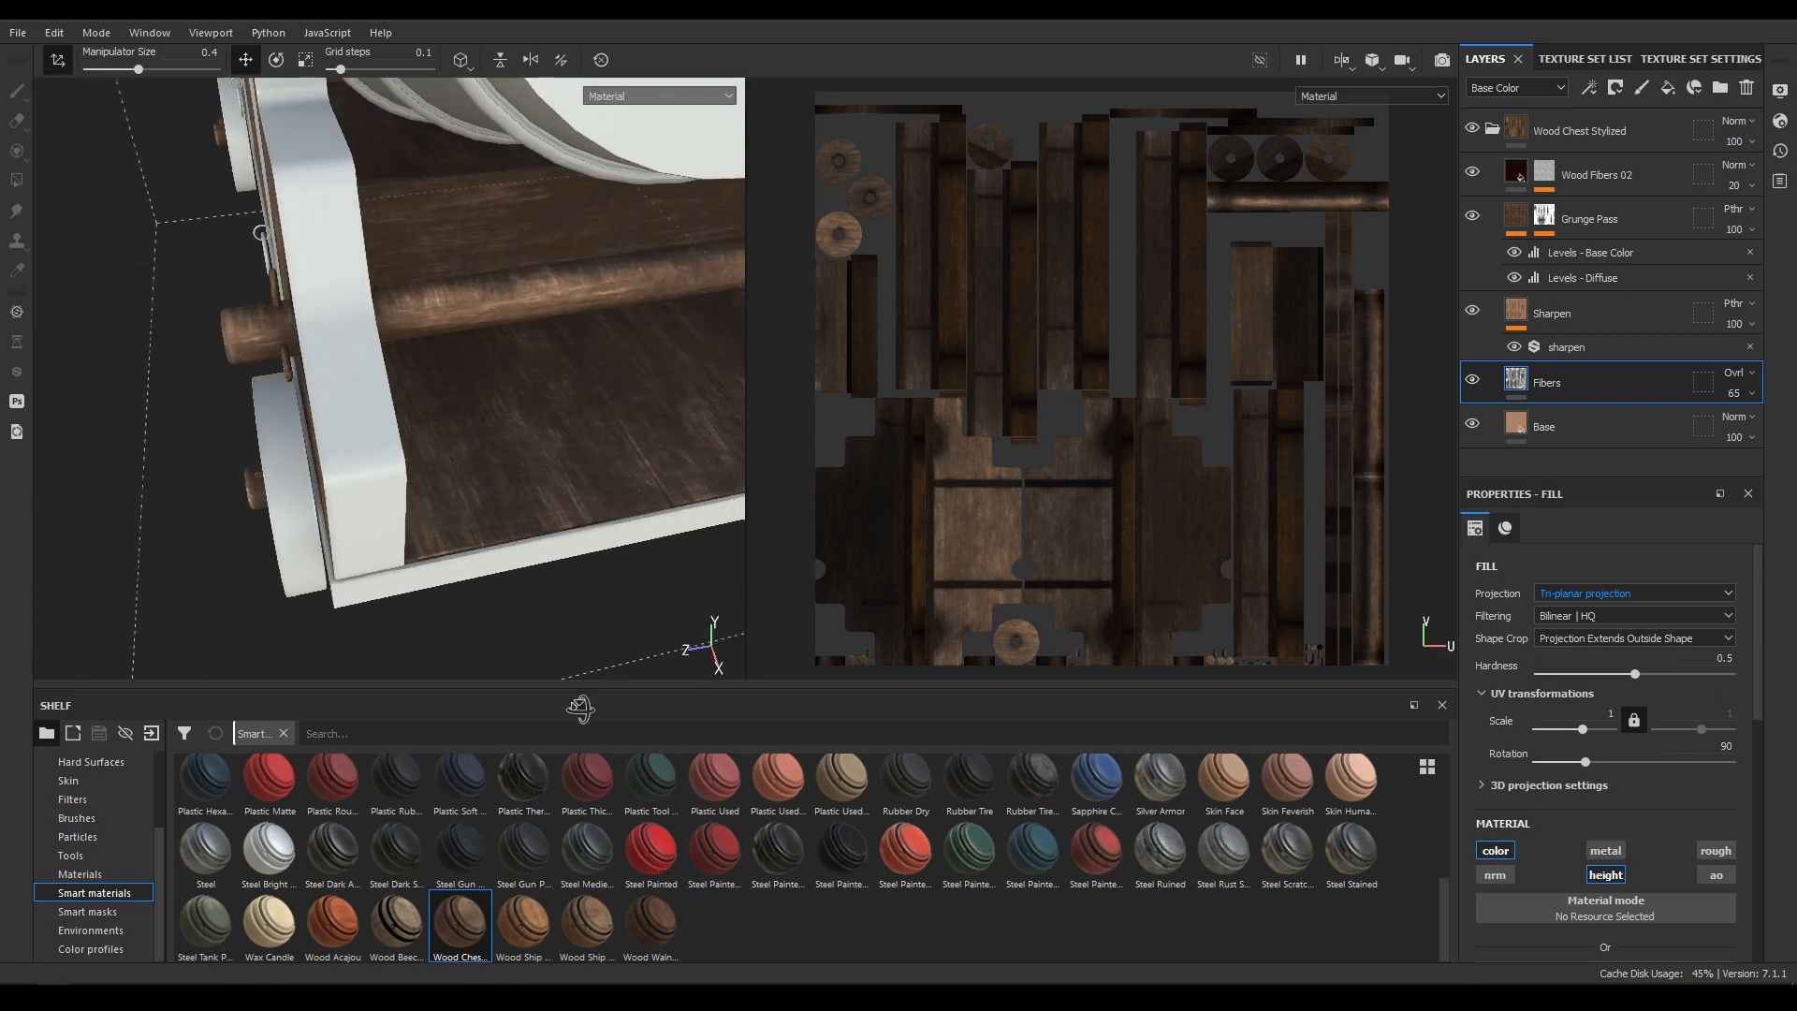
{"action": "left_click_drag", "start_coordinate": [581, 561], "coordinate": [643, 681], "text": "alt"}
{"action": "right_click_drag", "start_coordinate": [643, 681], "coordinate": [561, 449], "text": "alt"}
{"action": "left_click_drag", "start_coordinate": [561, 450], "coordinate": [666, 441], "text": "alt"}
{"action": "middle_click_drag", "start_coordinate": [665, 441], "coordinate": [1017, 417], "text": "alt"}
{"action": "left_click_drag", "start_coordinate": [524, 393], "coordinate": [817, 354], "text": "alt"}
{"action": "left_click_drag", "start_coordinate": [487, 360], "coordinate": [449, 361], "text": "alt"}
{"action": "right_click_drag", "start_coordinate": [449, 361], "coordinate": [433, 545], "text": "alt"}
{"action": "left_click_drag", "start_coordinate": [433, 546], "coordinate": [216, 534], "text": "alt"}
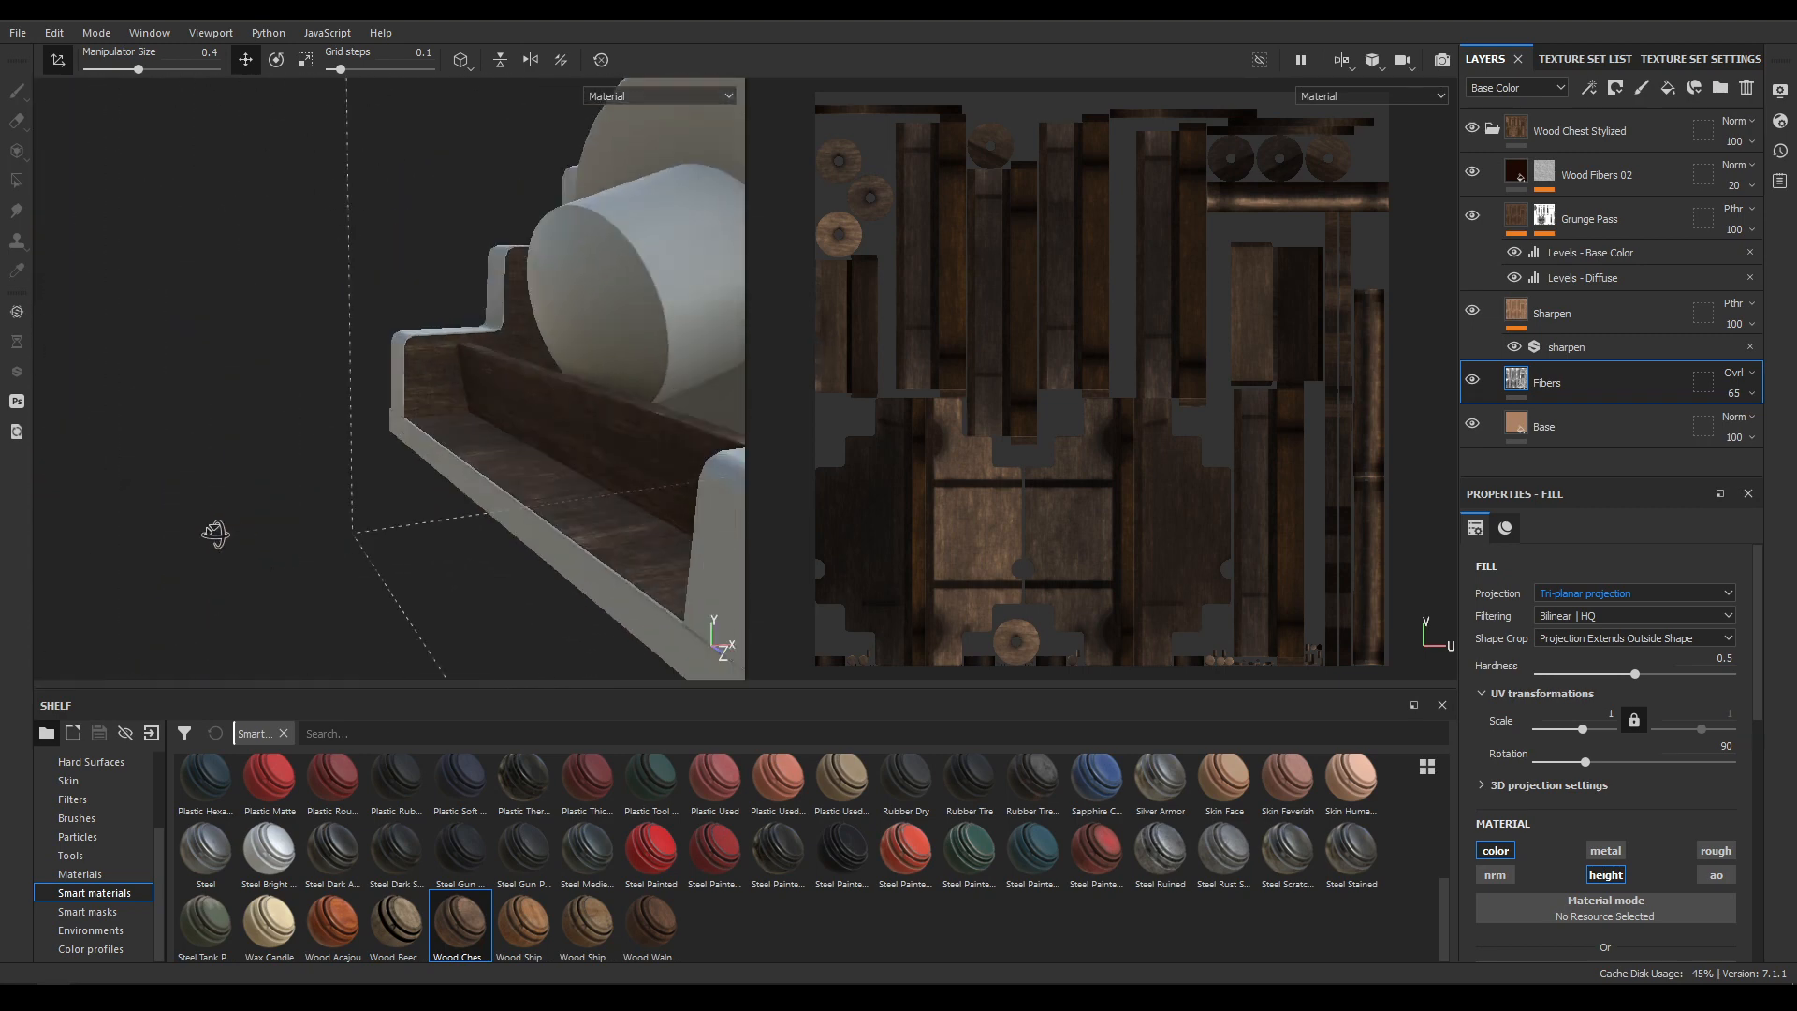
{"action": "right_click_drag", "start_coordinate": [217, 534], "coordinate": [590, 277], "text": "alt"}
{"action": "left_click_drag", "start_coordinate": [589, 277], "coordinate": [557, 491], "text": "alt"}
{"action": "right_click_drag", "start_coordinate": [558, 491], "coordinate": [524, 487], "text": "alt"}
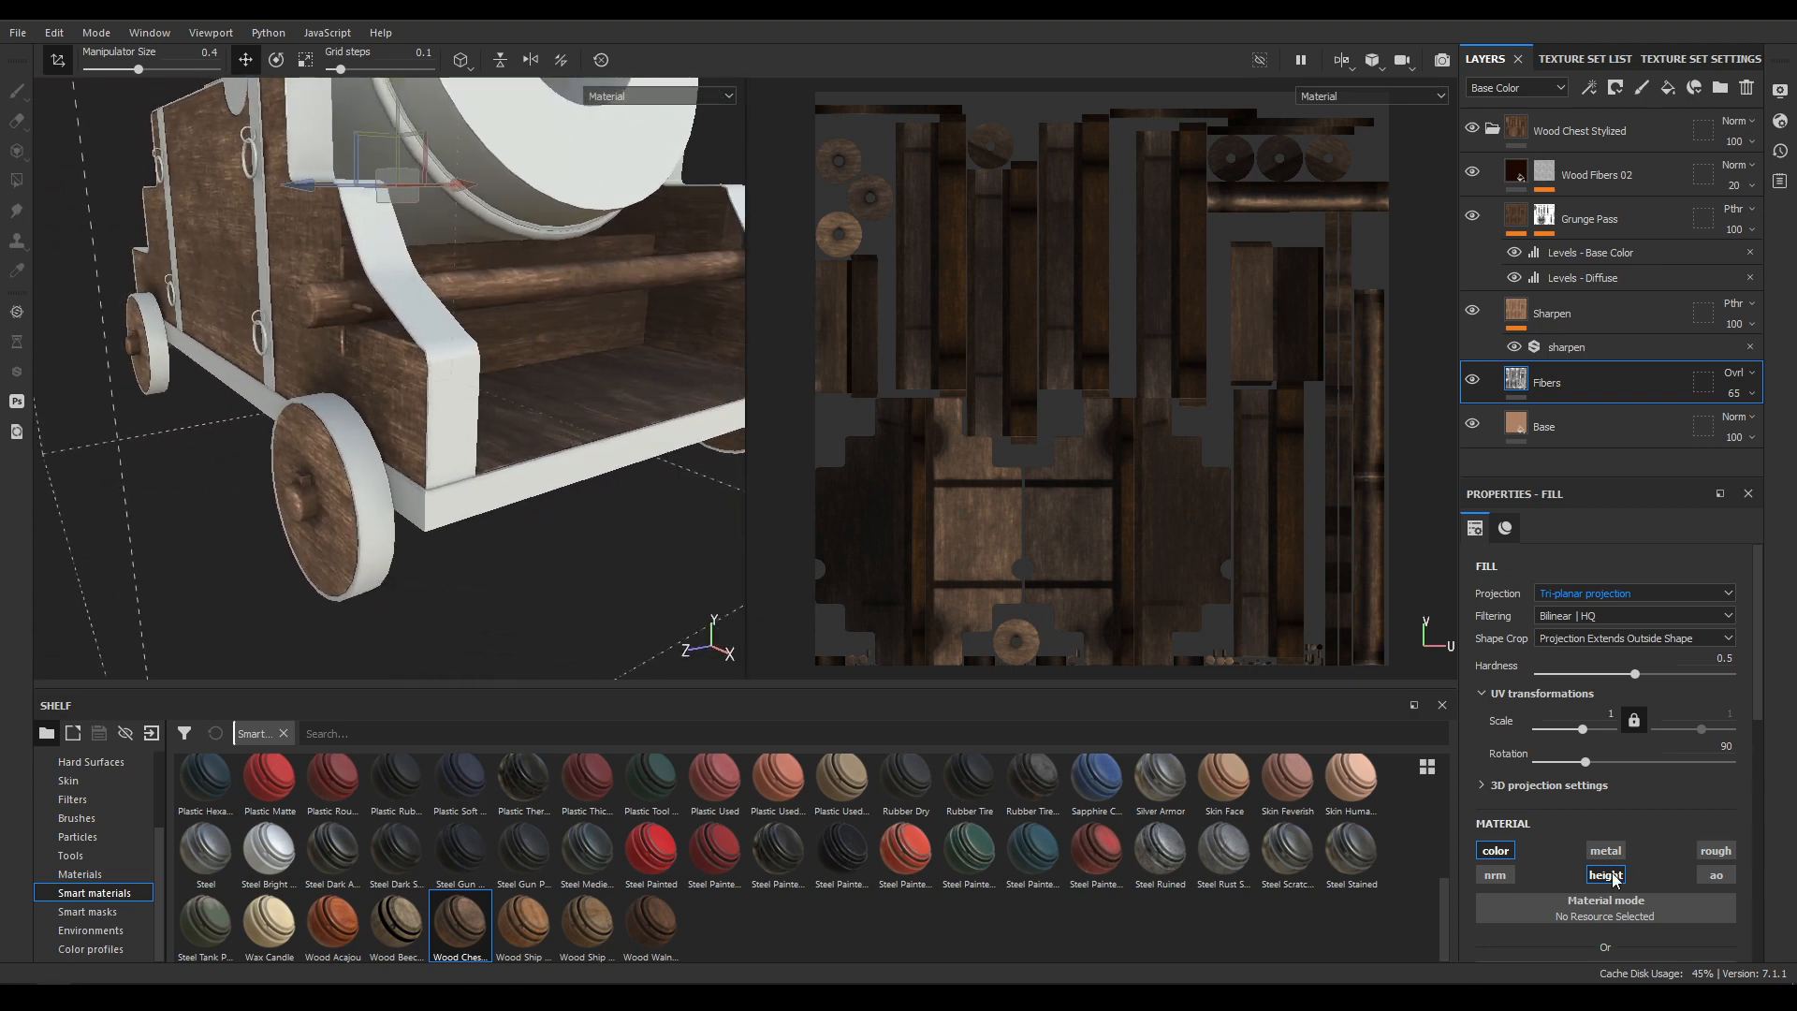
{"action": "scroll", "coordinate": [1616, 875], "scroll_direction": "down", "scroll_amount": 3}
{"action": "scroll", "coordinate": [1601, 667], "scroll_direction": "up", "scroll_amount": 2}
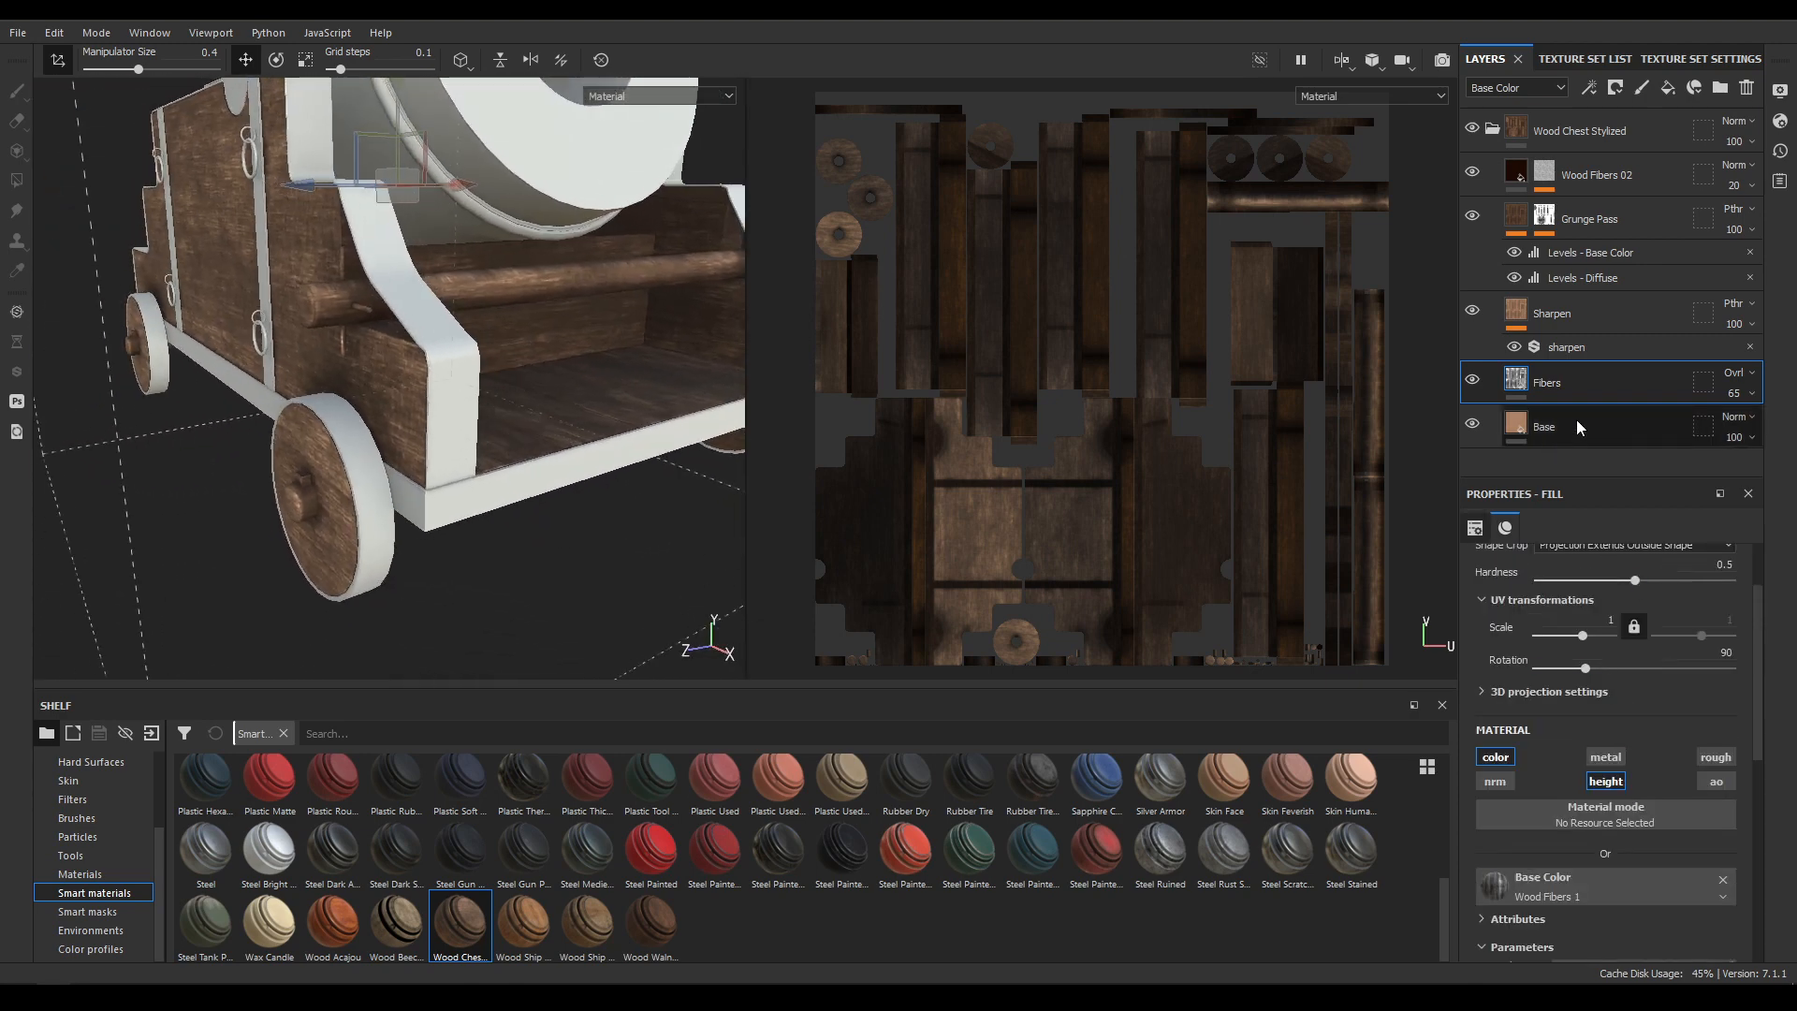
Darken the base color of the Base layer slightly.
{"action": "left_click", "coordinate": [1576, 427]}
{"action": "scroll", "coordinate": [1537, 872], "scroll_direction": "down", "scroll_amount": 1}
{"action": "left_click", "coordinate": [1597, 814]}
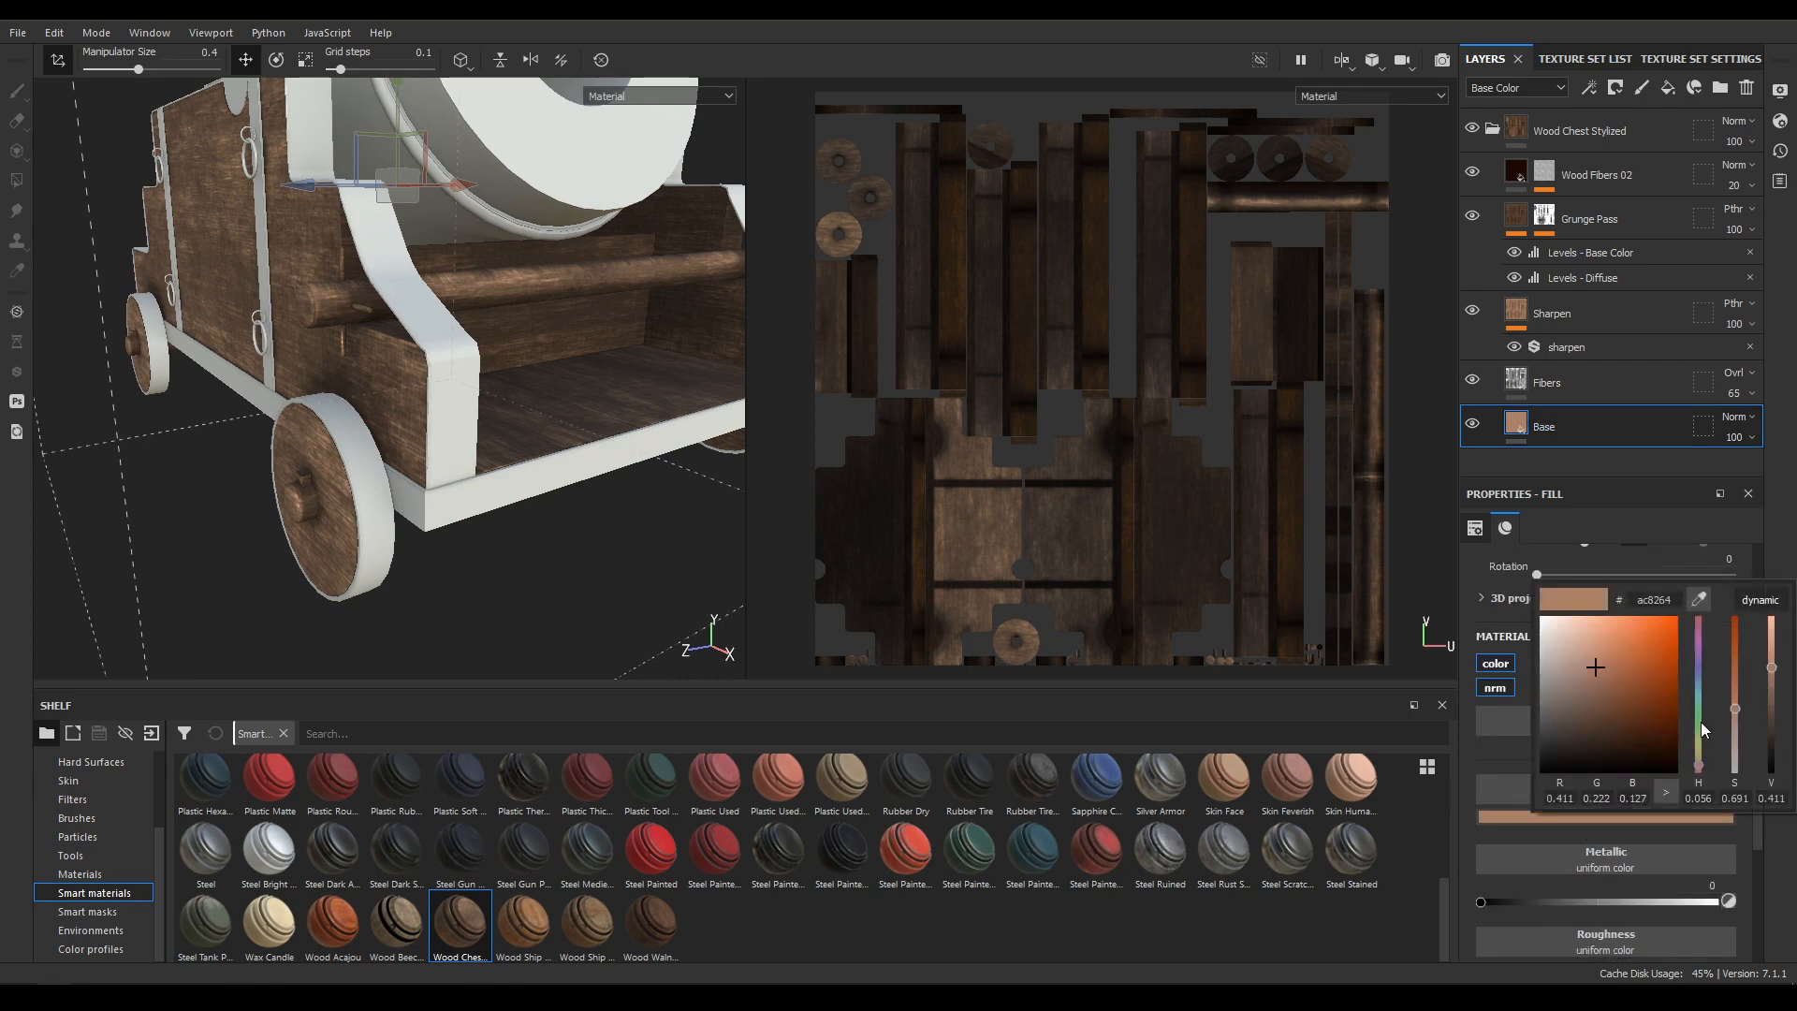
{"action": "left_click_drag", "start_coordinate": [1771, 676], "coordinate": [1774, 686]}
{"action": "left_click_drag", "start_coordinate": [505, 510], "coordinate": [487, 393], "text": "alt"}
{"action": "middle_click_drag", "start_coordinate": [487, 393], "coordinate": [538, 450], "text": "alt"}
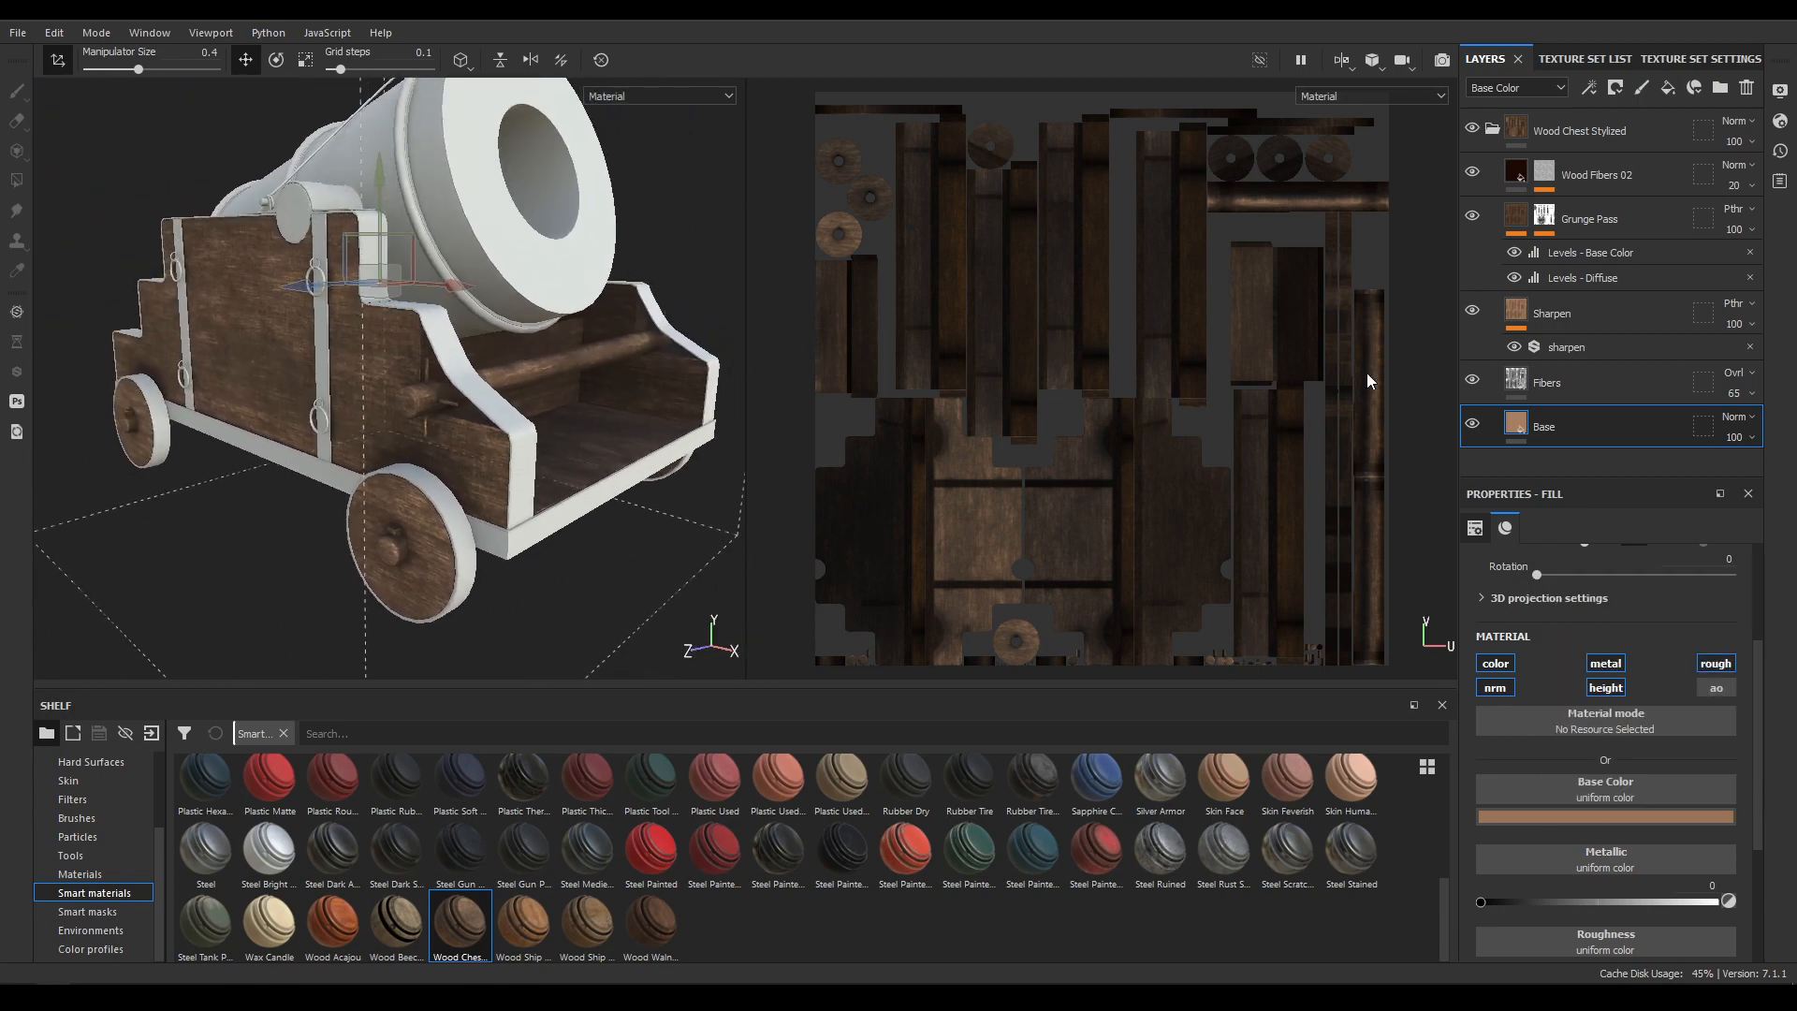
Set the projection of the wood_pattern fill in the Wood Fibers 02 mask to Tri-planar projection.
{"action": "left_click", "coordinate": [1516, 379]}
{"action": "left_click", "coordinate": [1546, 174]}
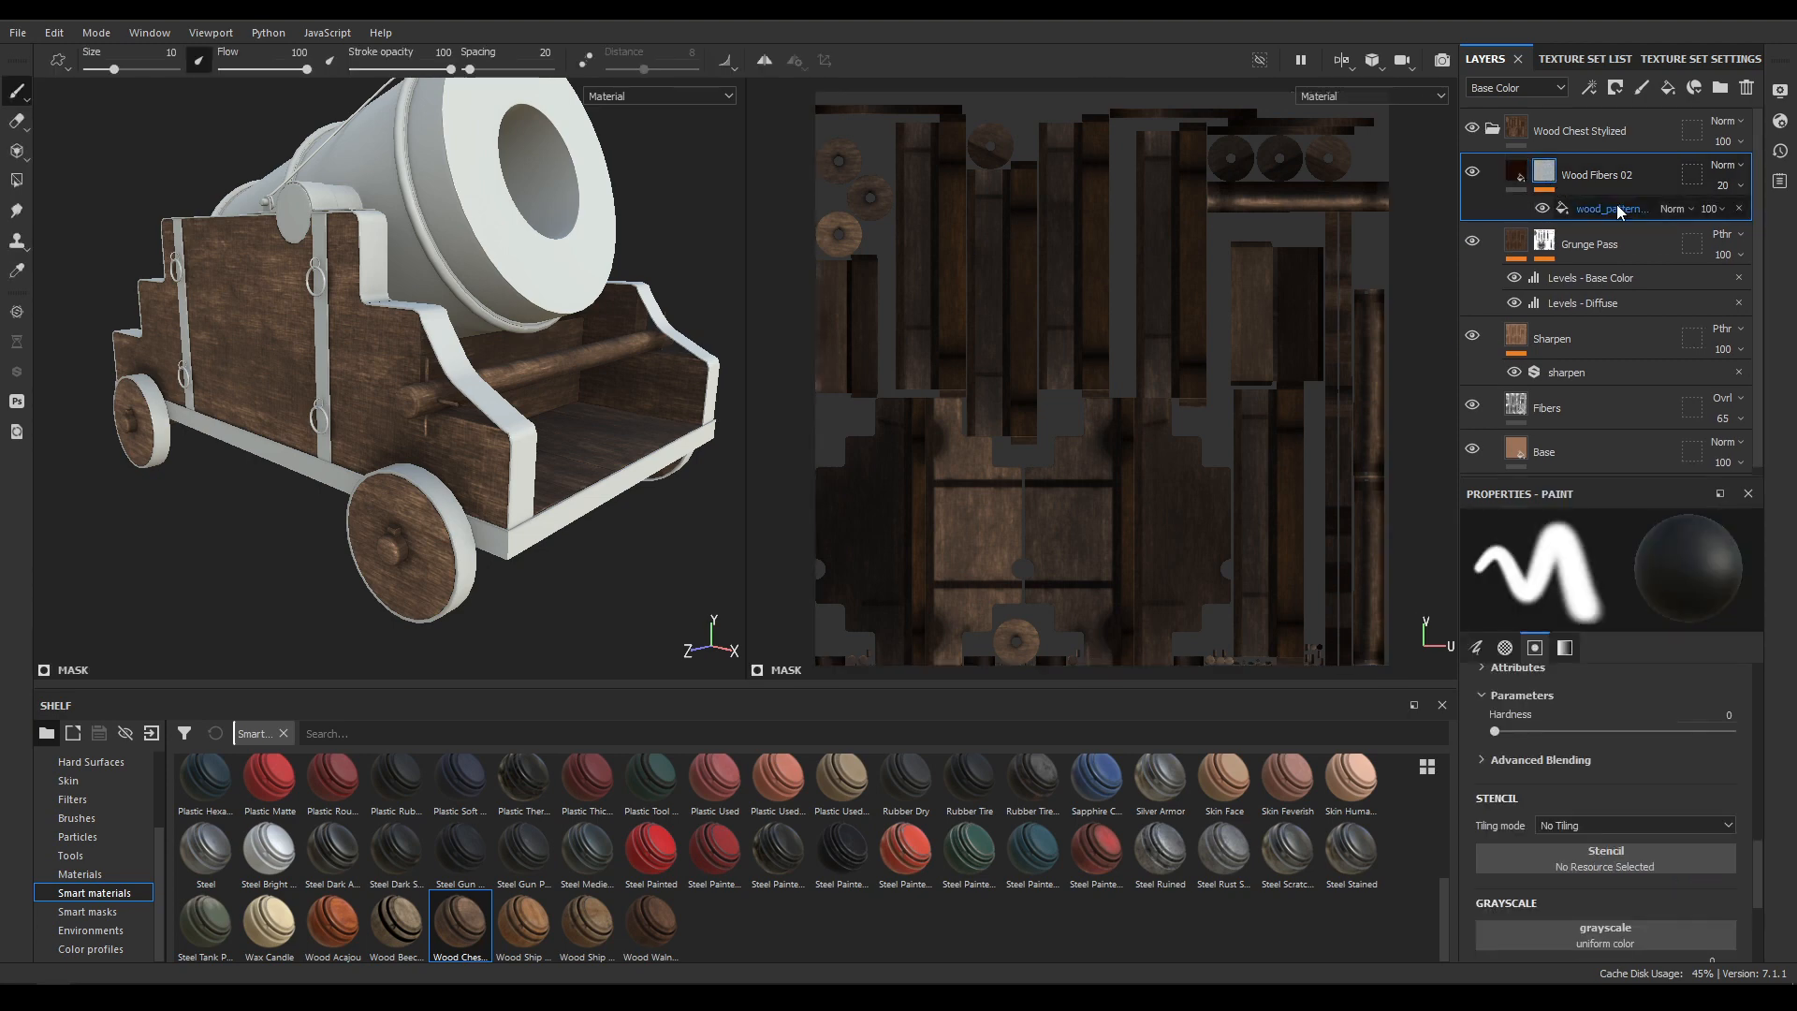
{"action": "left_click", "coordinate": [1615, 204]}
{"action": "left_click", "coordinate": [1591, 594]}
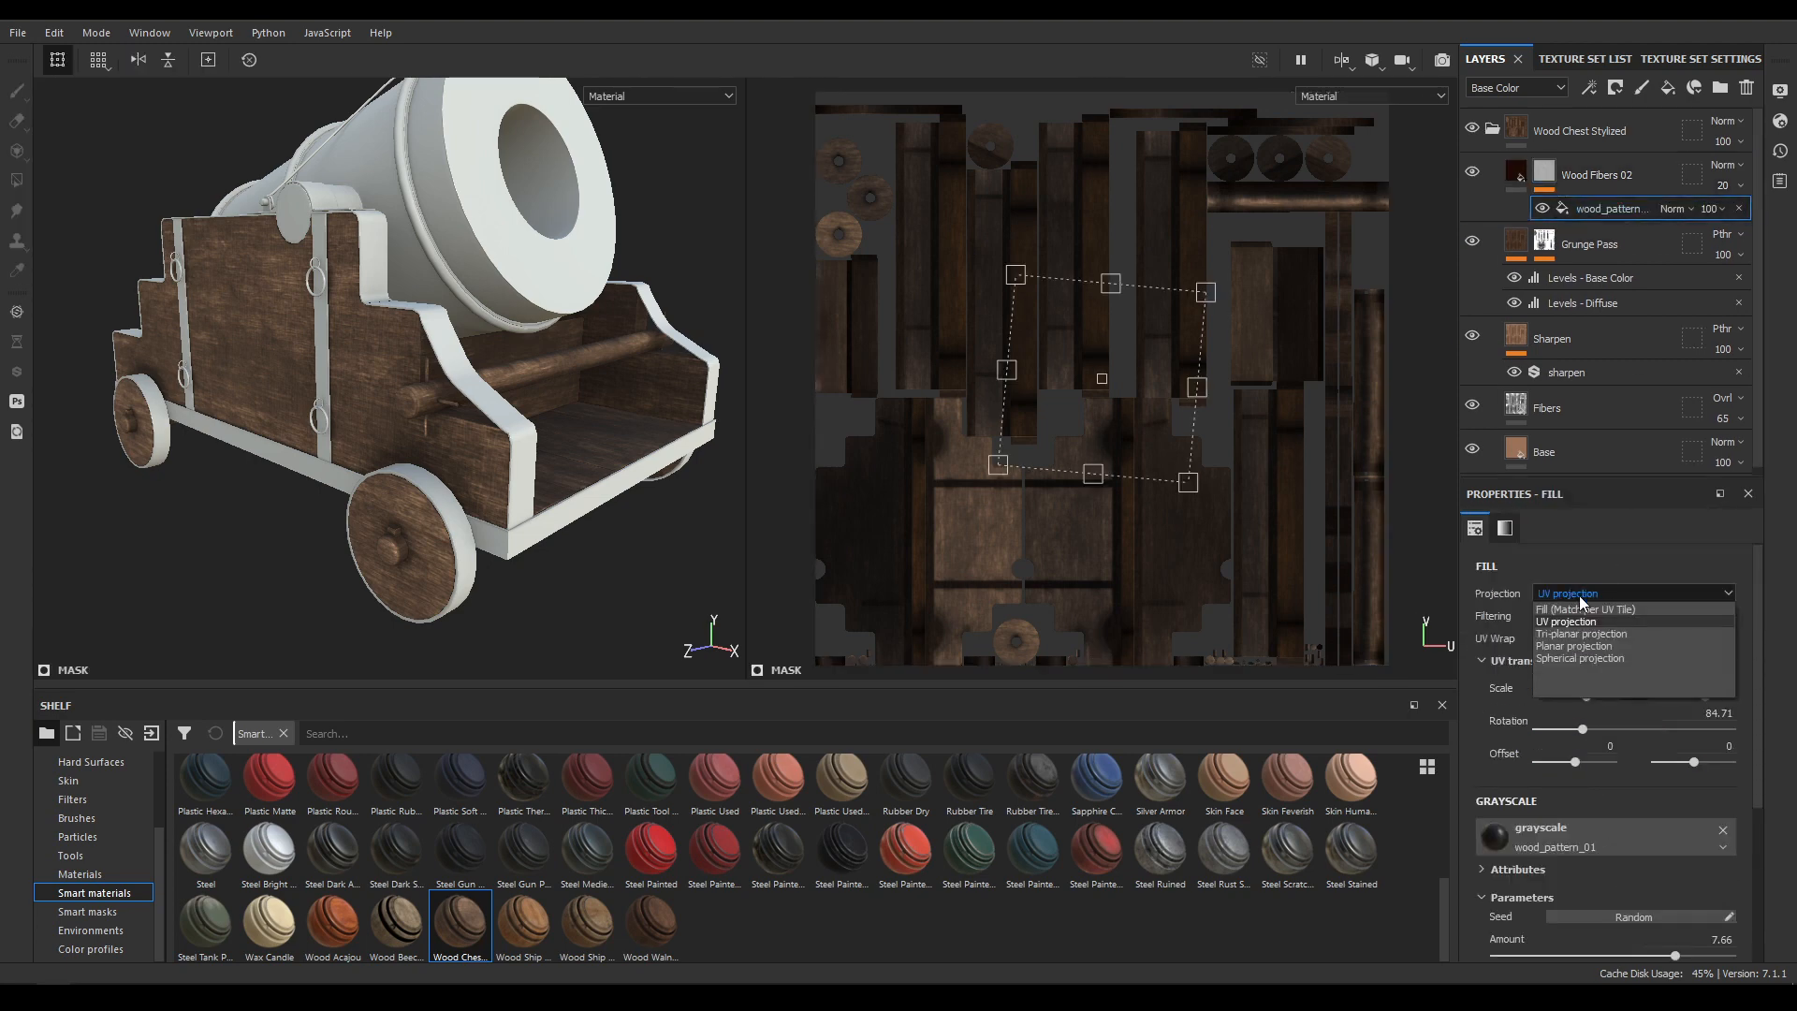
{"action": "left_click", "coordinate": [1585, 633]}
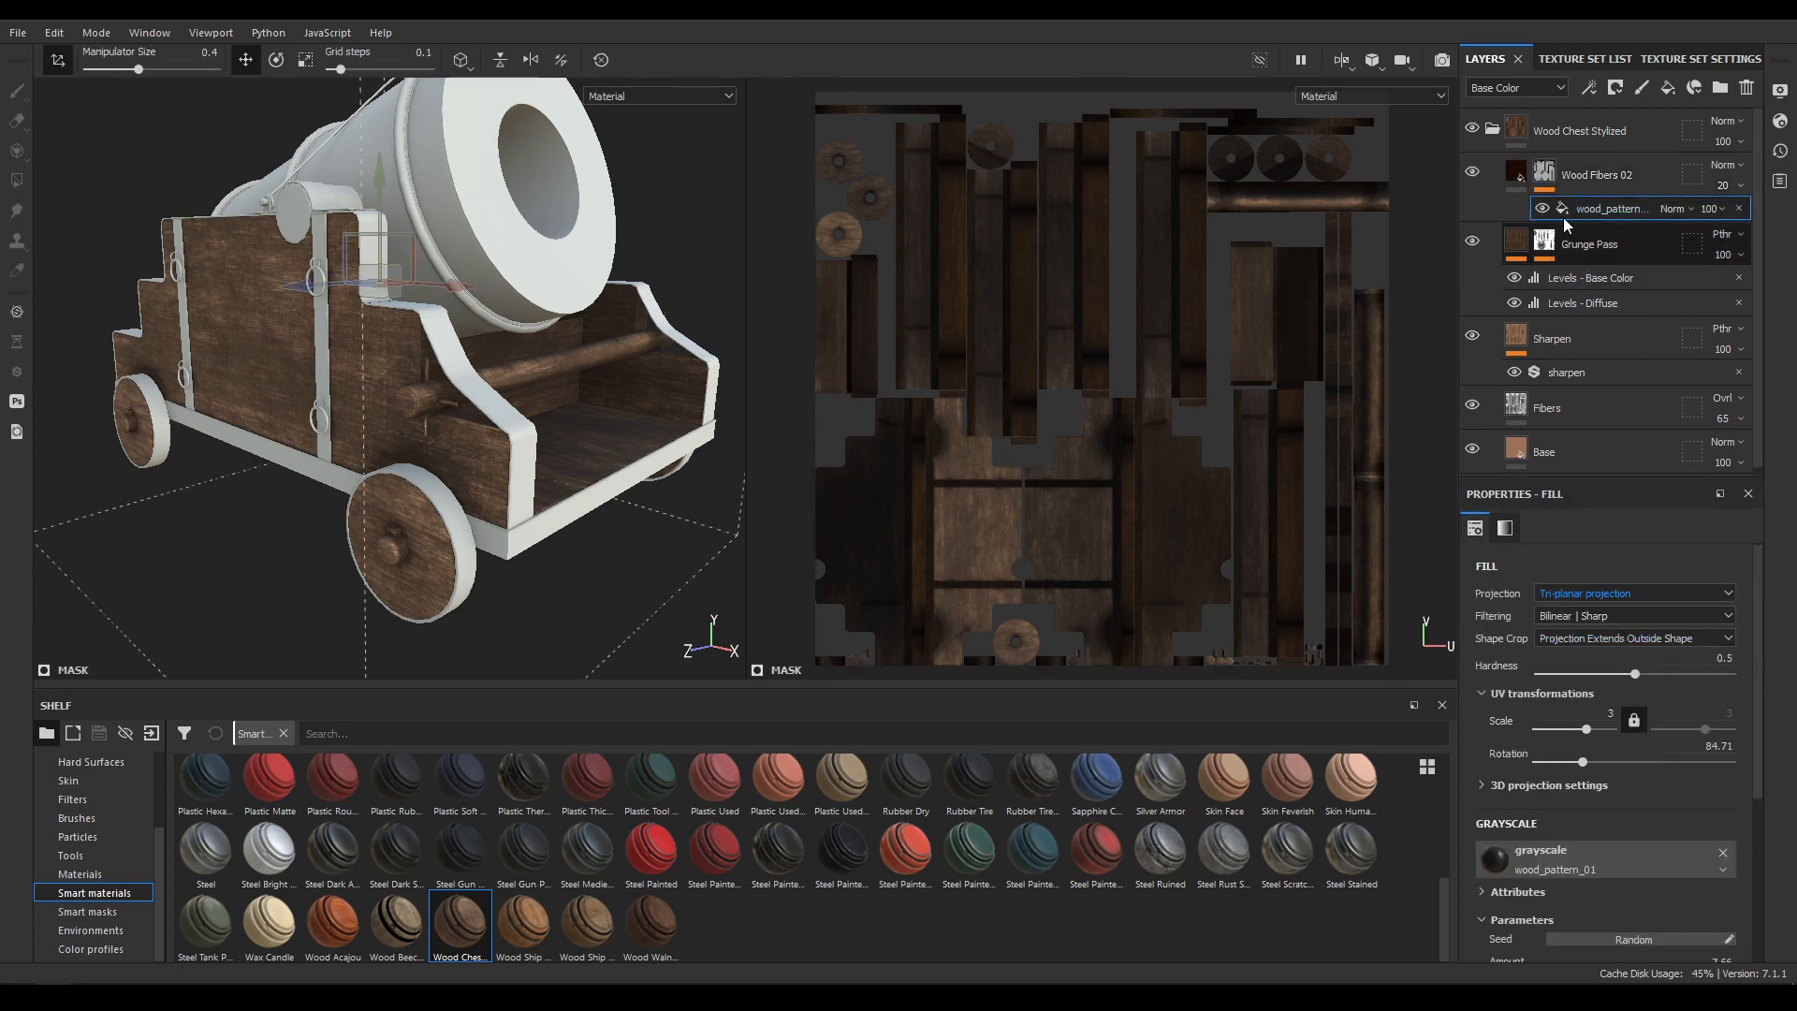
Collapse the Wood Chest Stylized folder and add a black mask to it.
{"action": "left_click", "coordinate": [1492, 130]}
{"action": "left_click", "coordinate": [1559, 137]}
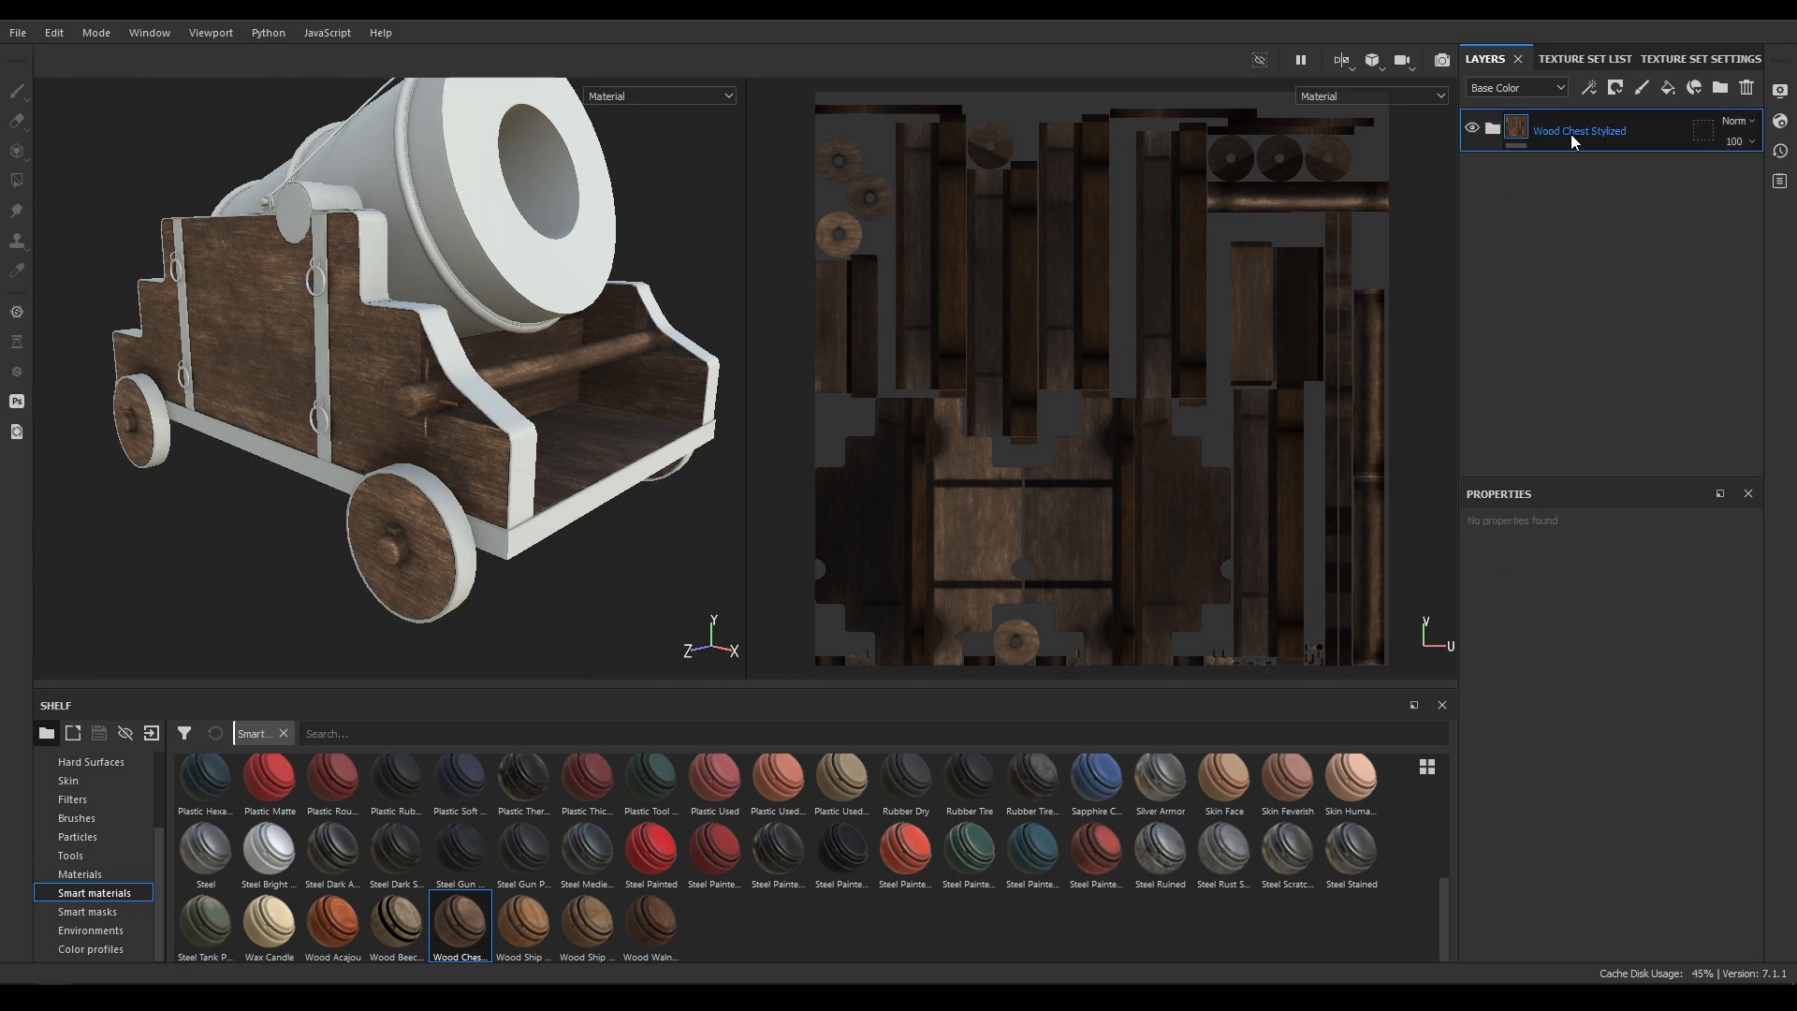
{"action": "right_click", "coordinate": [1570, 133]}
{"action": "left_click", "coordinate": [1581, 148]}
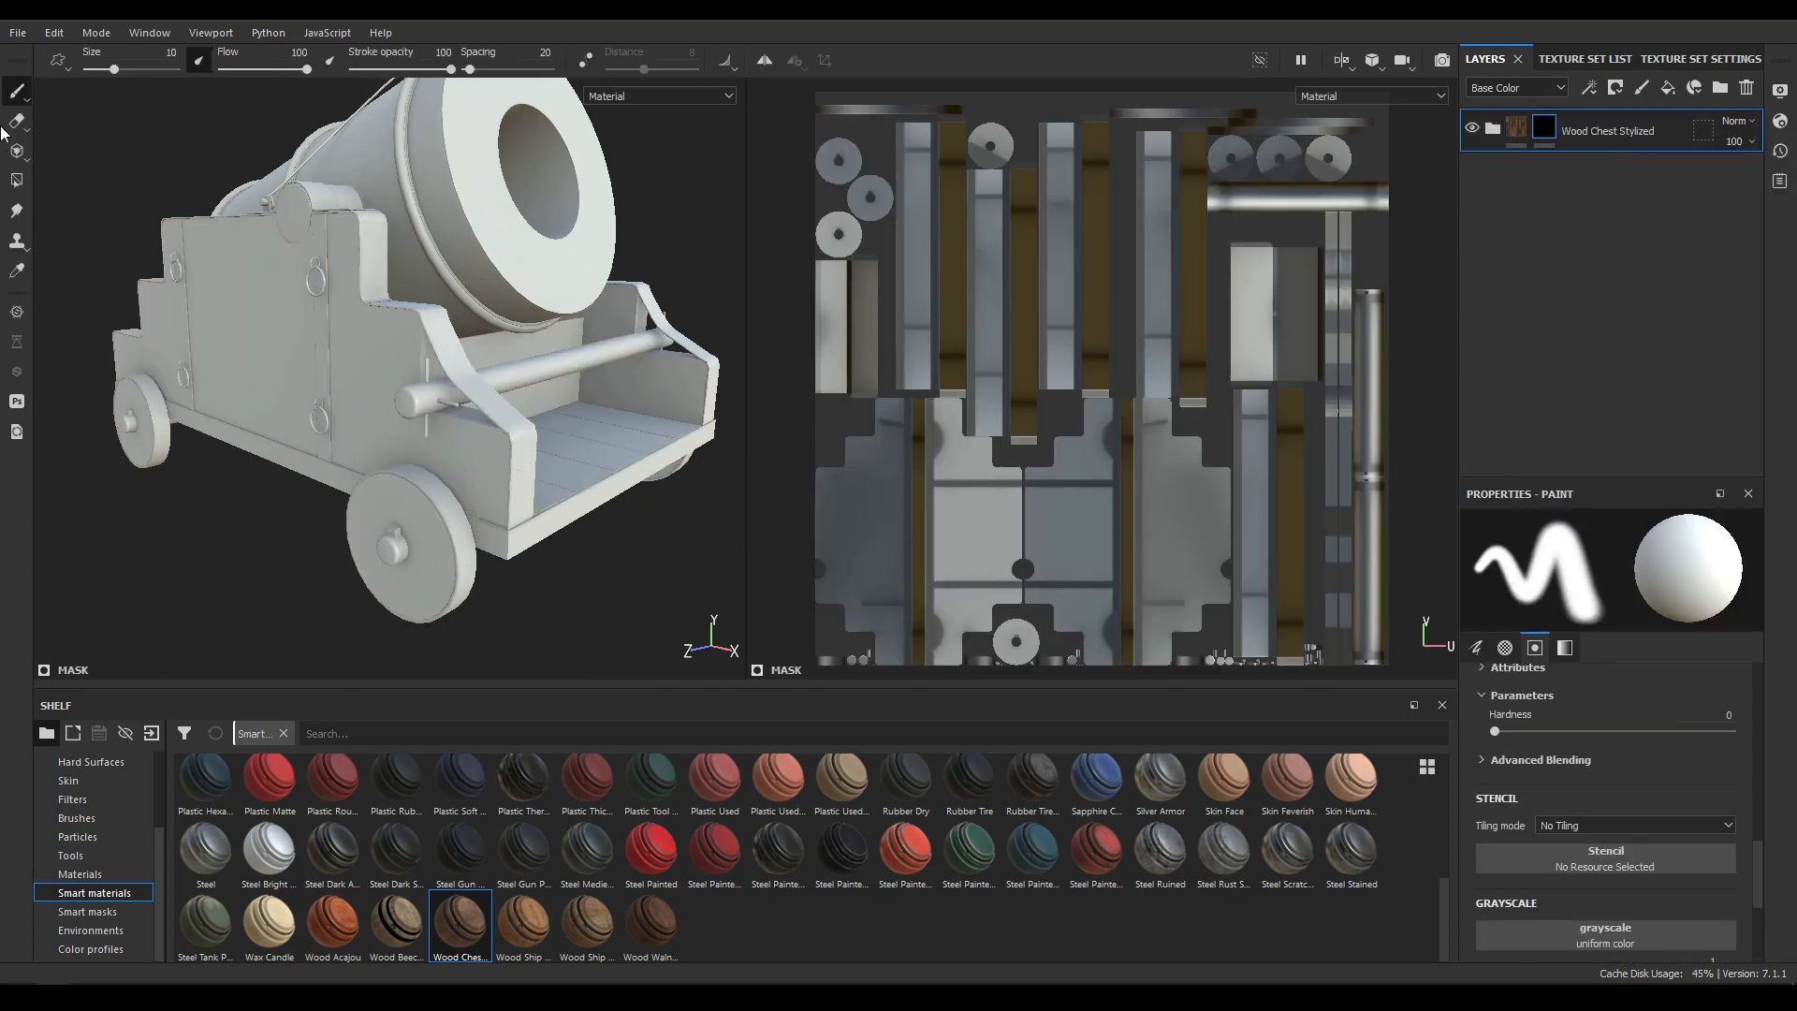
Fill the folder's mask white over all the cart's wooden parts, using Polygon Fill in mesh fill mode.
{"action": "left_click", "coordinate": [16, 180]}
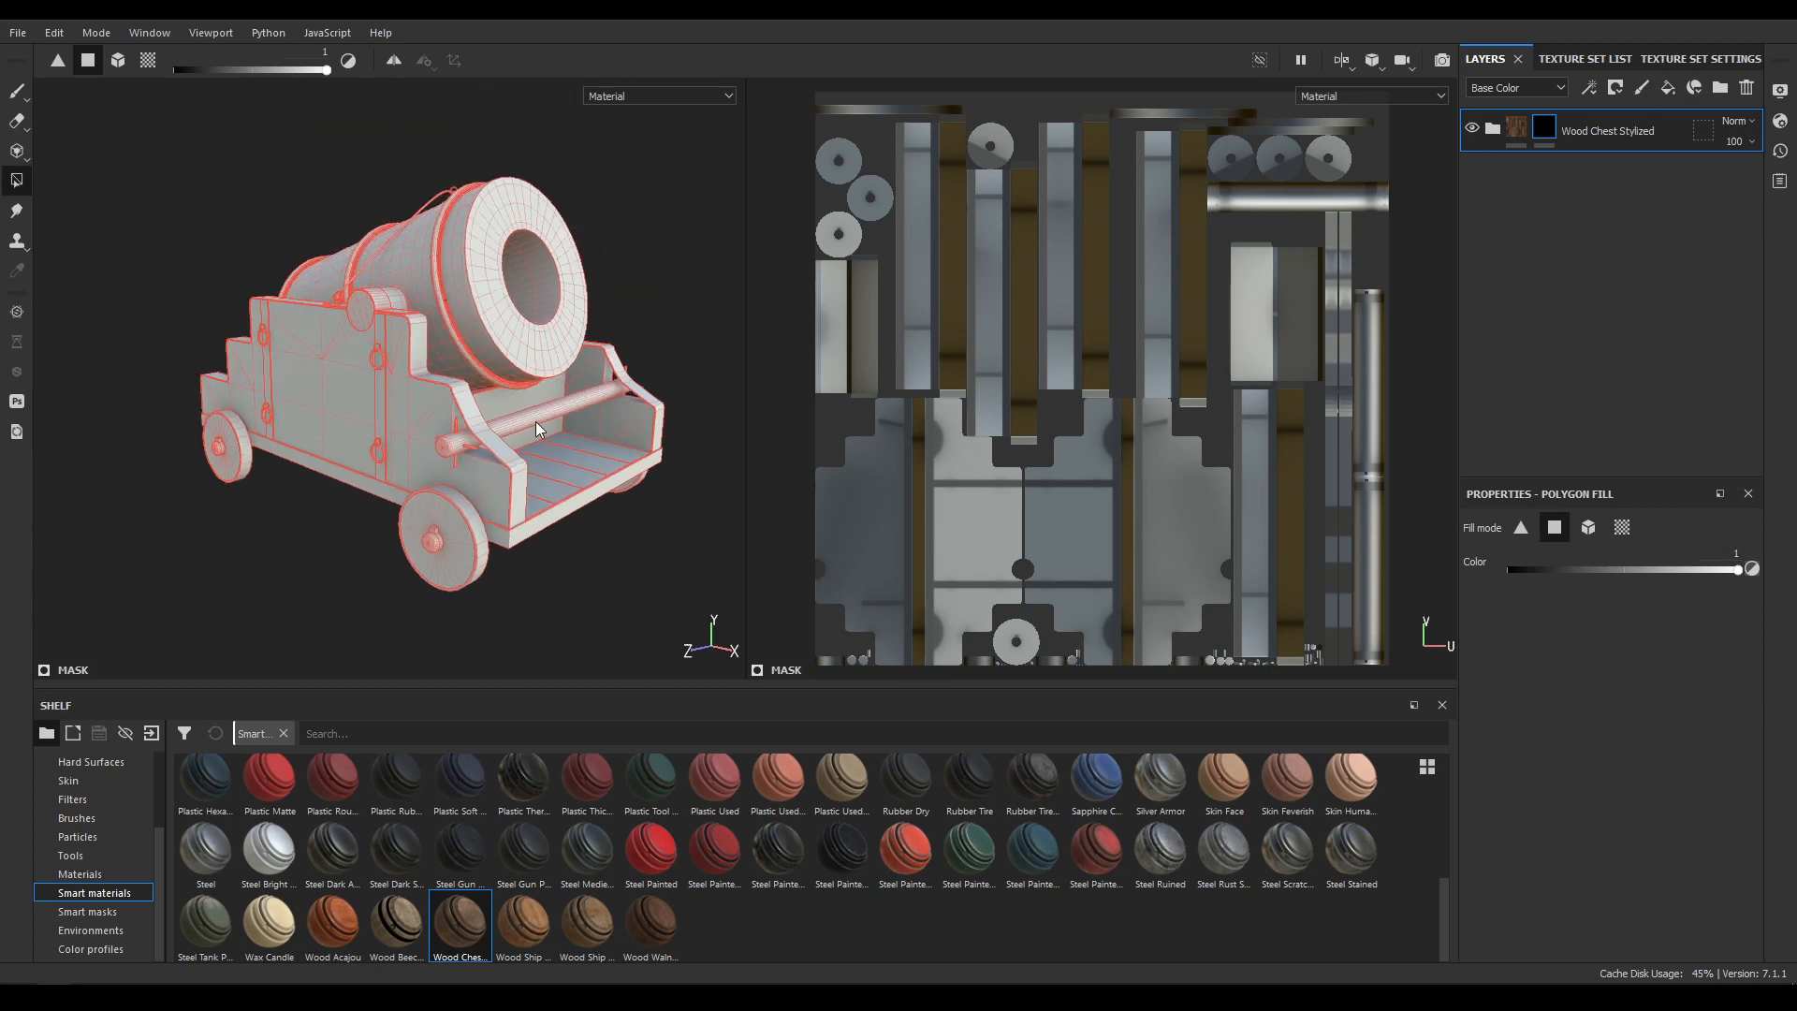
{"action": "middle_click_drag", "start_coordinate": [536, 430], "coordinate": [440, 375], "text": "alt"}
{"action": "scroll", "coordinate": [441, 375], "scroll_direction": "down", "scroll_amount": 1}
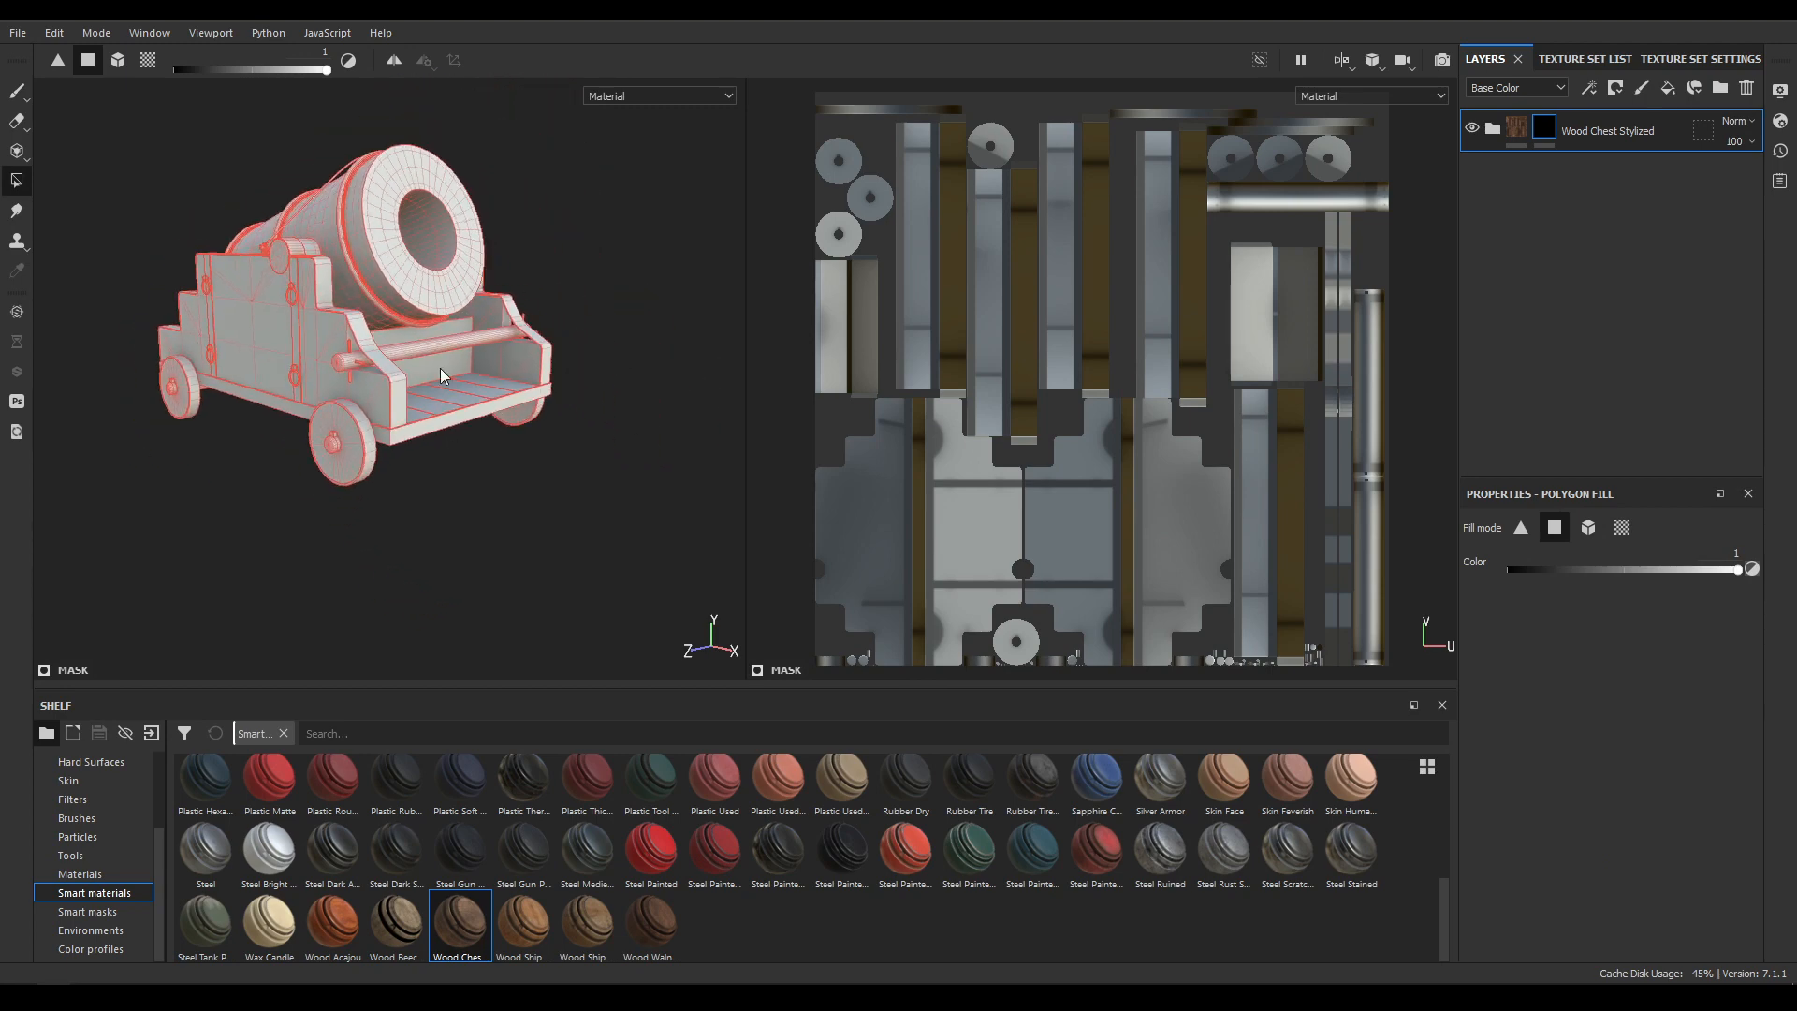
{"action": "left_click", "coordinate": [1588, 528]}
{"action": "scroll", "coordinate": [947, 251], "scroll_direction": "down", "scroll_amount": 3}
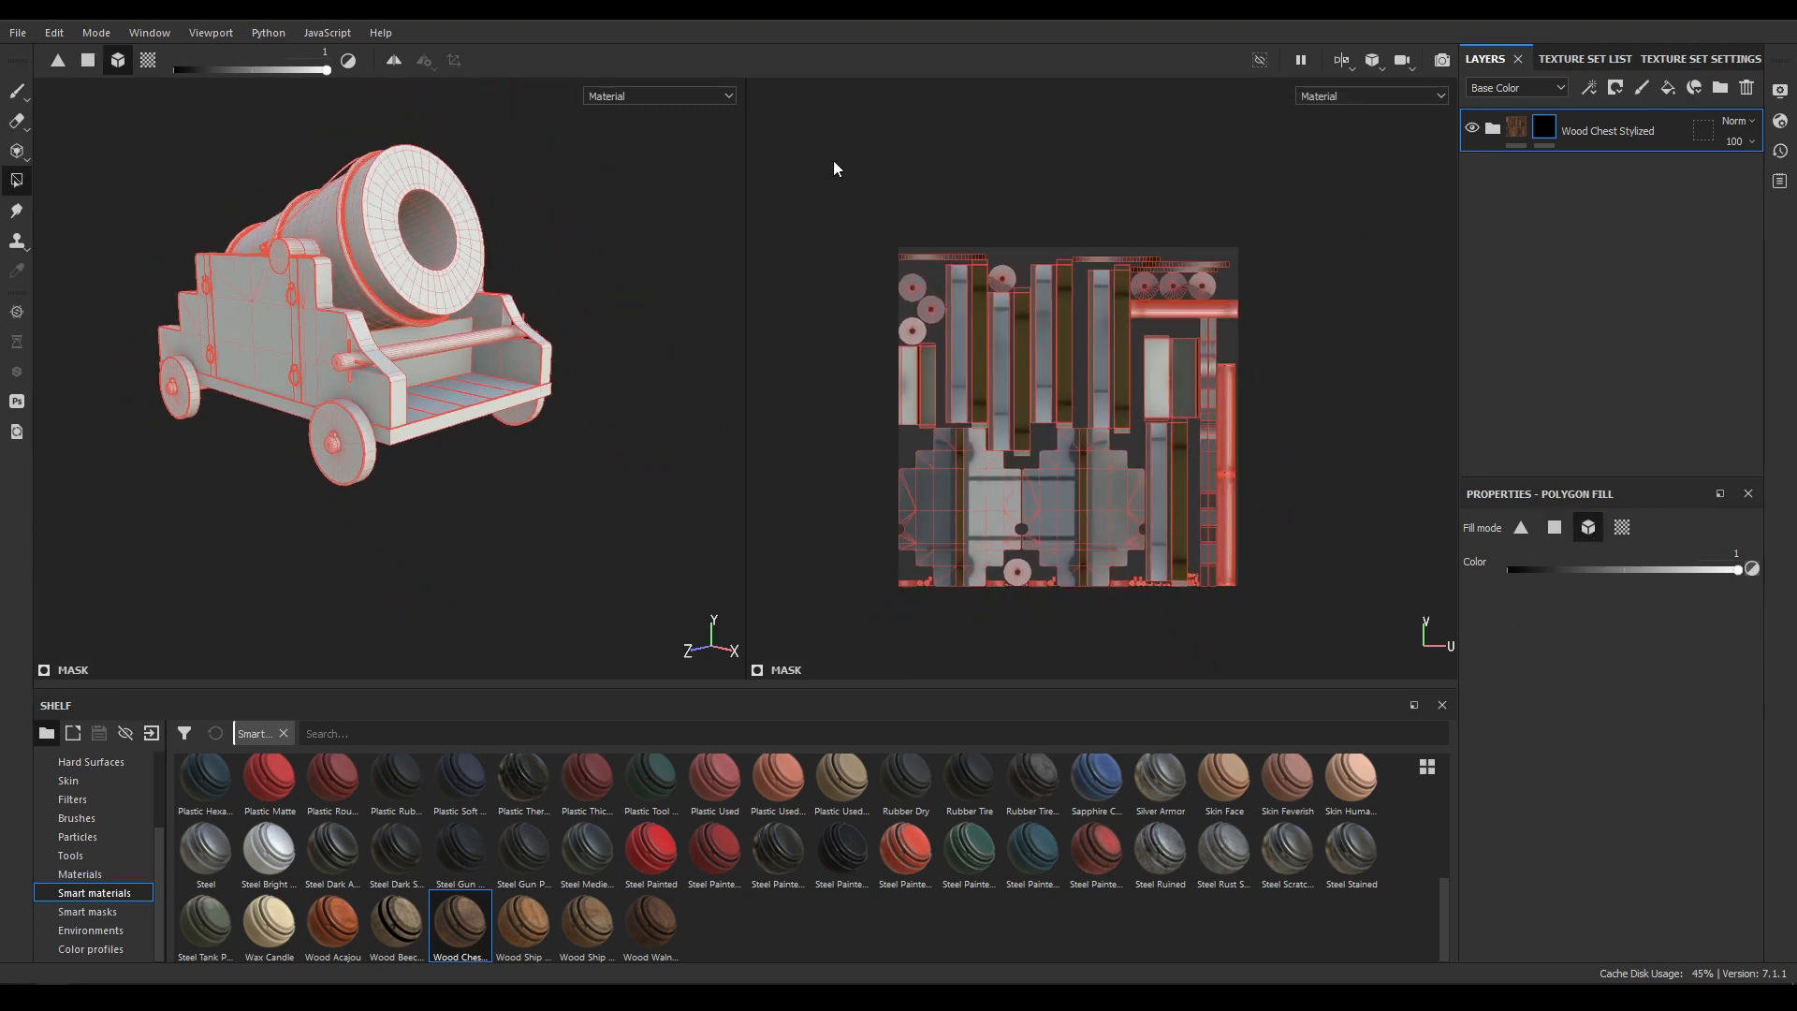
{"action": "scroll", "coordinate": [552, 552], "scroll_direction": "up", "scroll_amount": 3}
{"action": "left_click_drag", "start_coordinate": [552, 560], "coordinate": [530, 625], "text": "alt"}
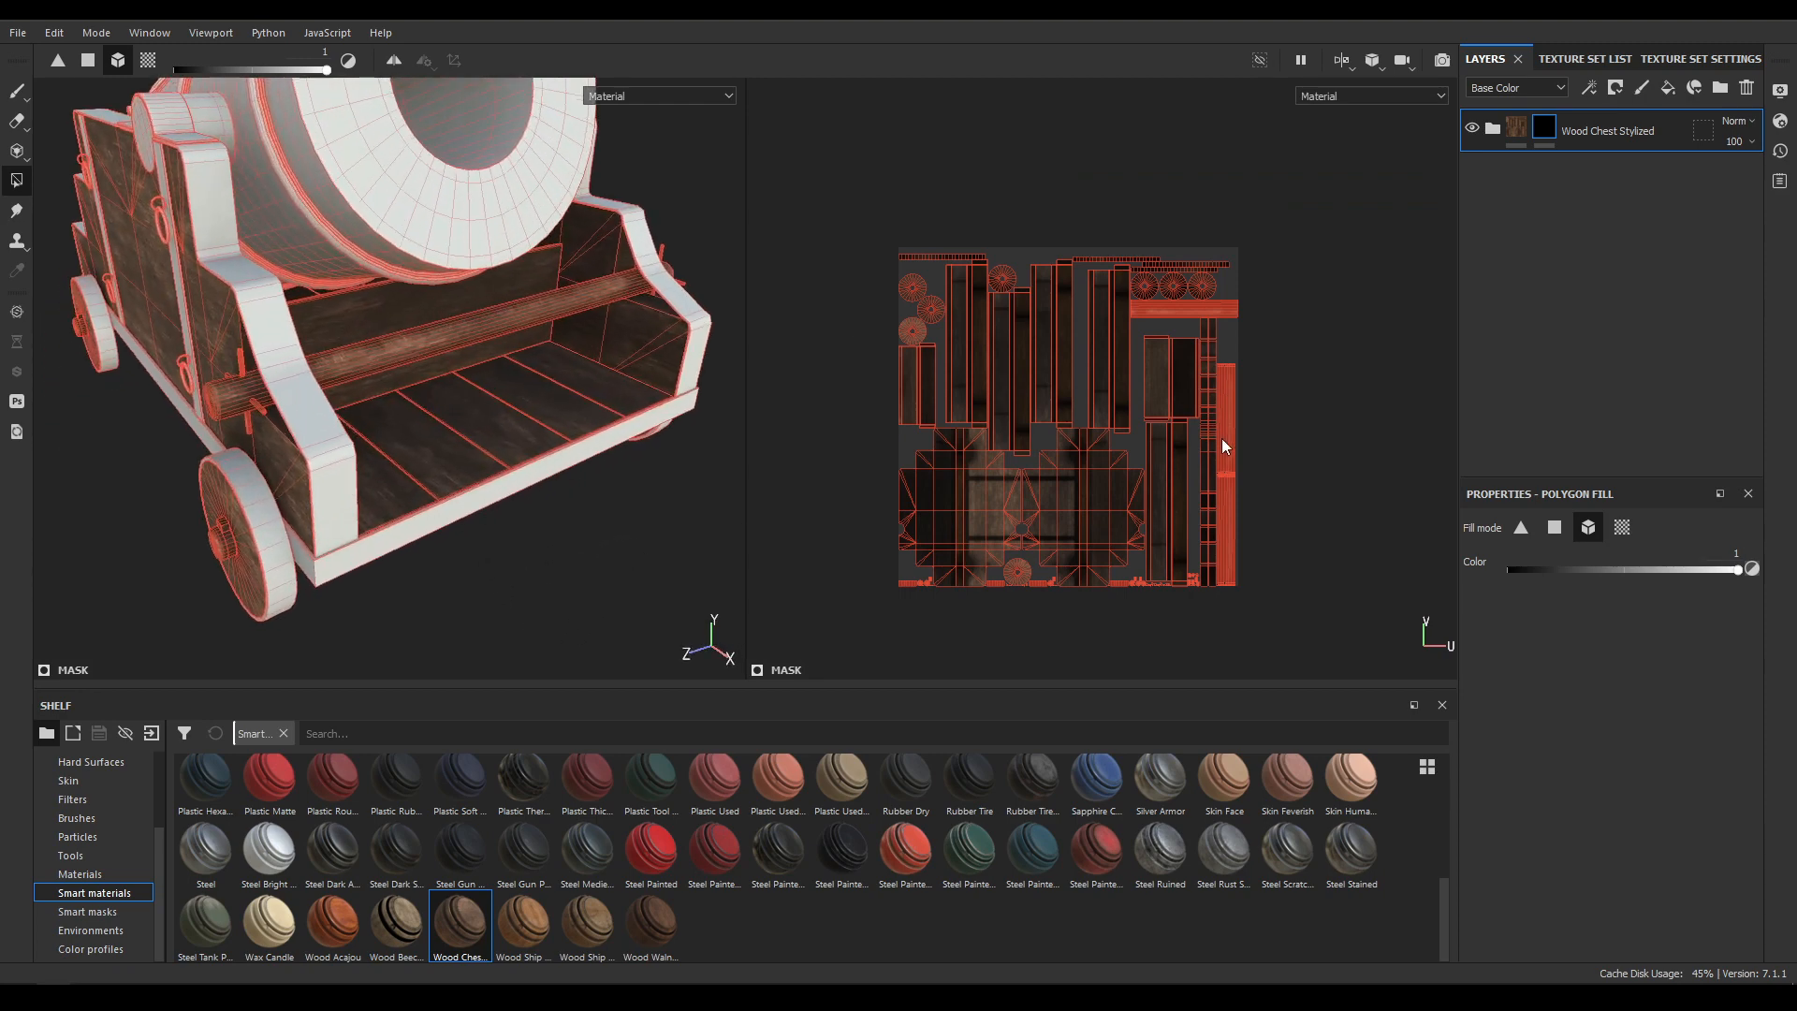
Exclude the round crossbar from the Wood Chest Stylized mask by filling it with color 0.
{"action": "scroll", "coordinate": [655, 307], "scroll_direction": "up", "scroll_amount": 3}
{"action": "left_click_drag", "start_coordinate": [661, 496], "coordinate": [653, 521], "text": "alt"}
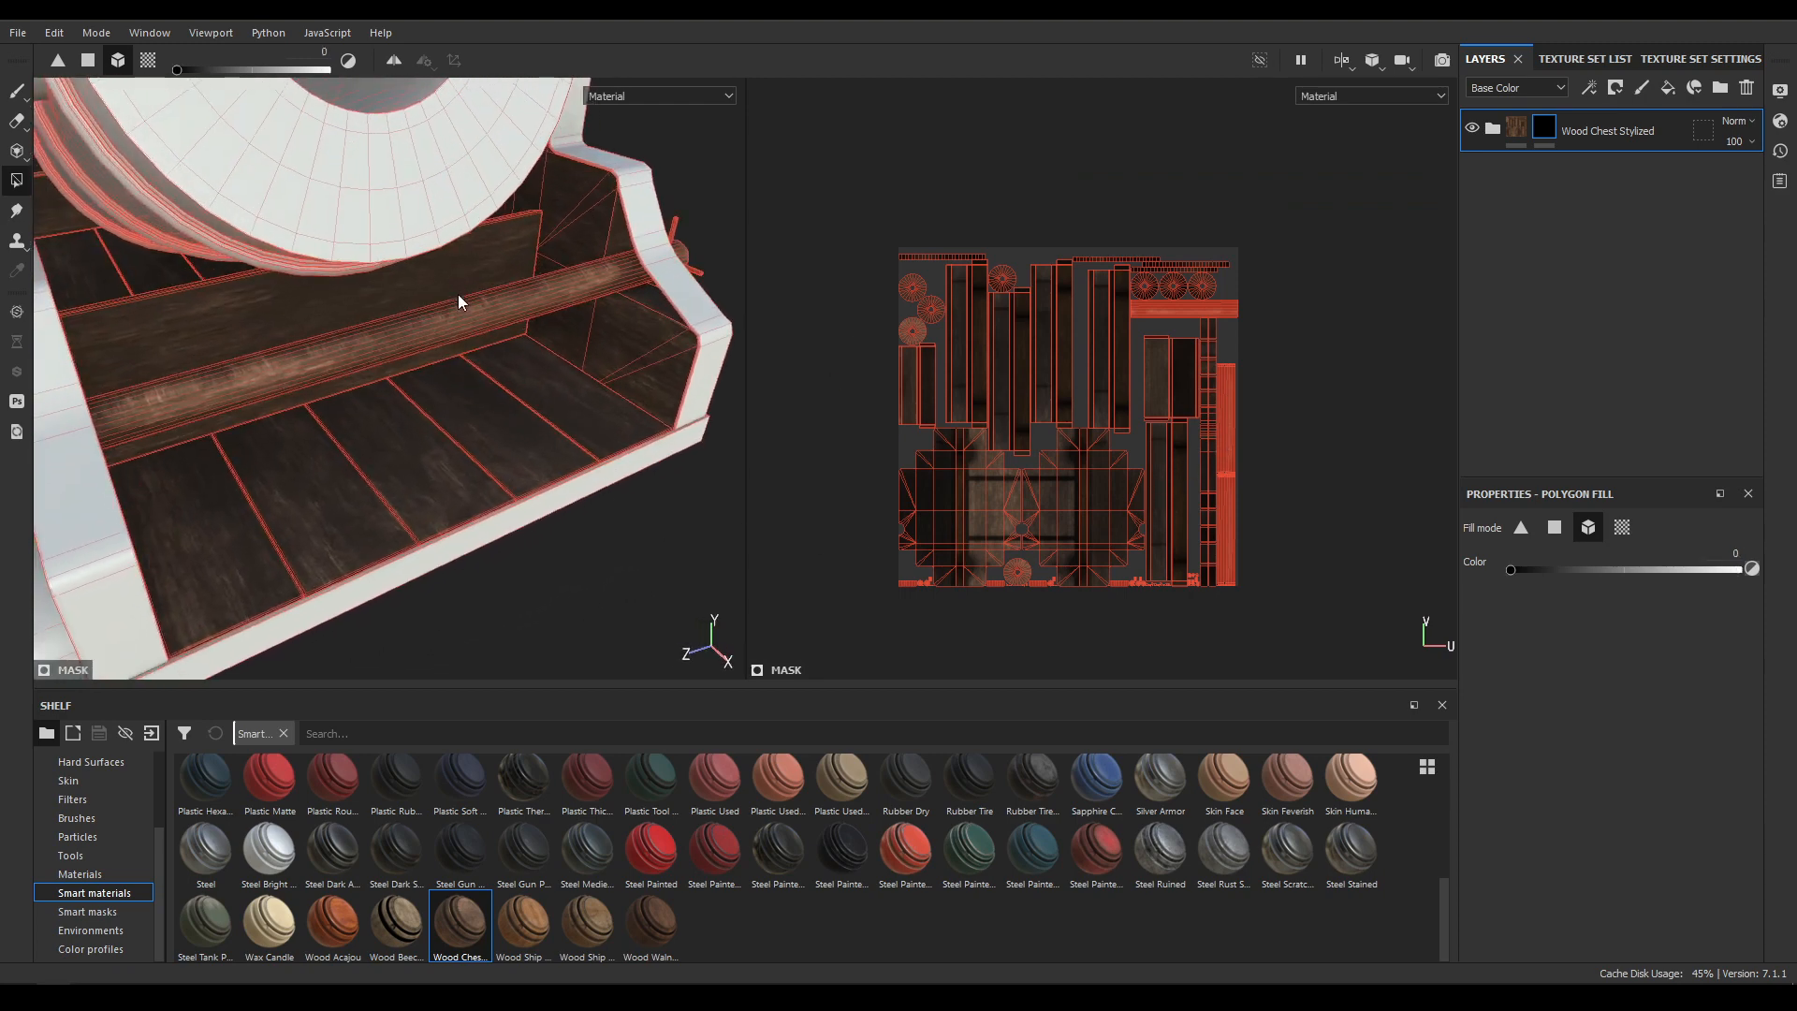
{"action": "left_click_drag", "start_coordinate": [442, 330], "coordinate": [538, 510], "text": "alt"}
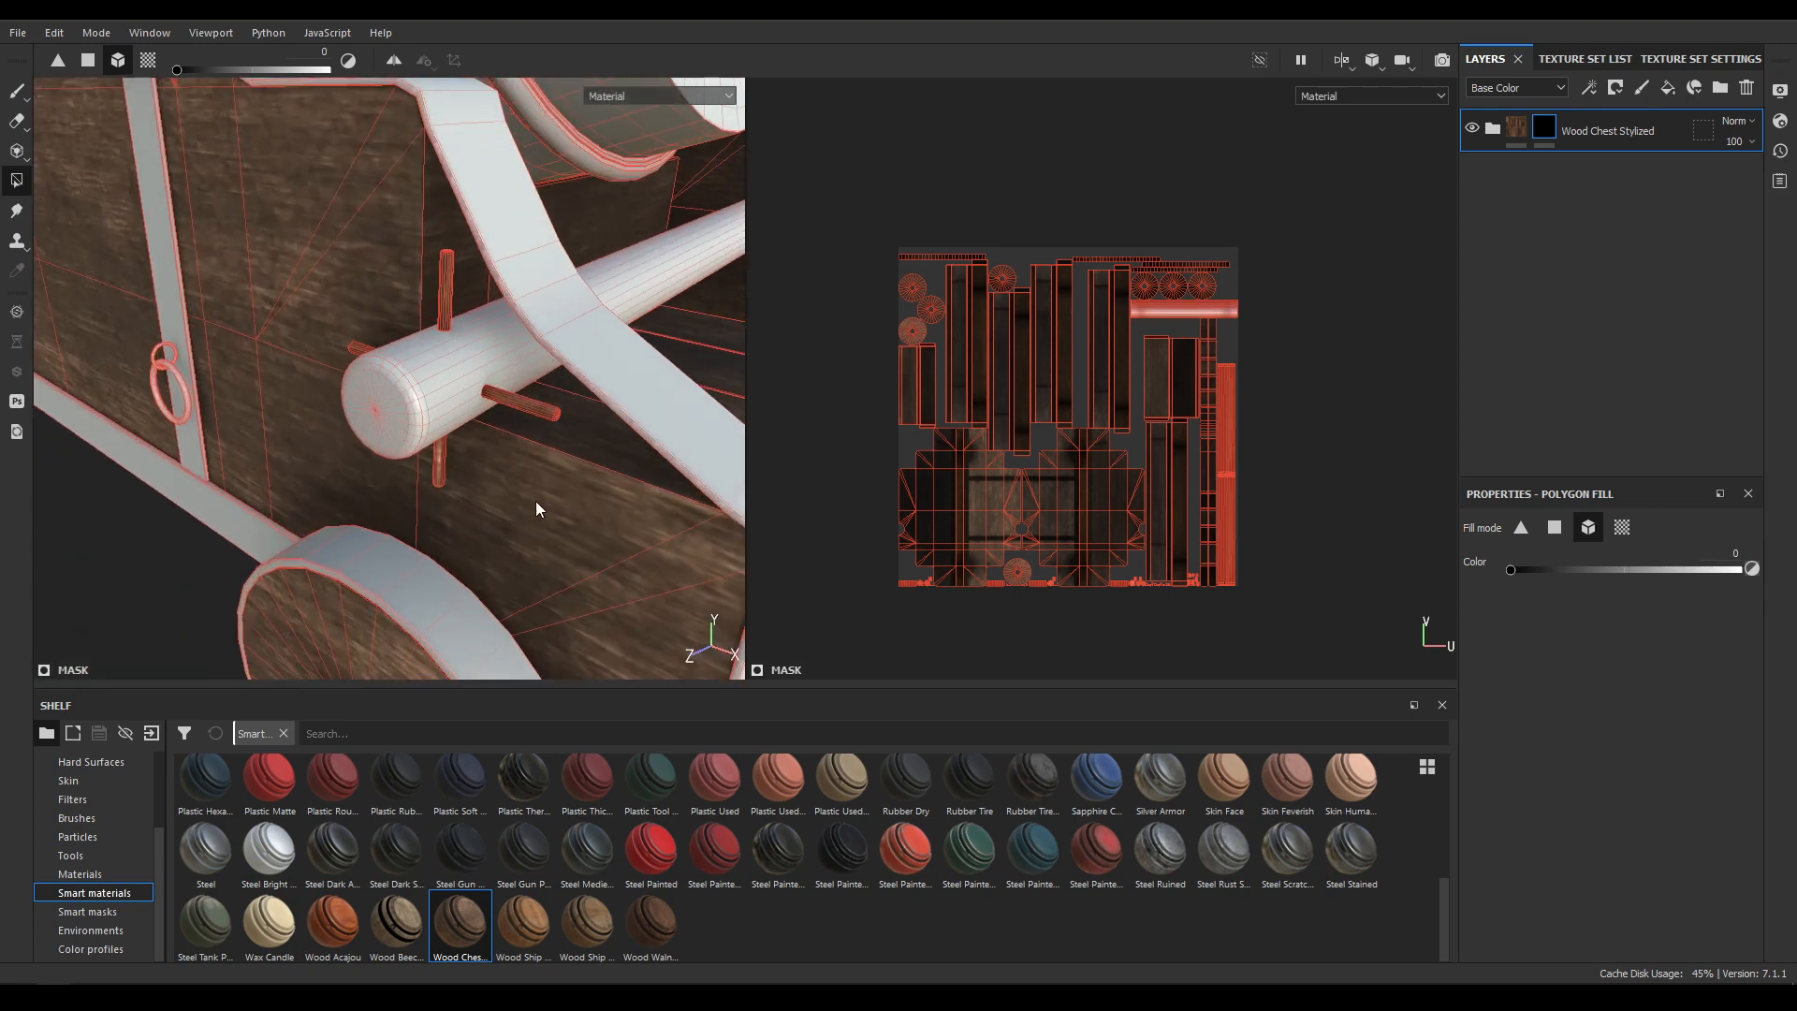
{"action": "left_click", "coordinate": [17, 90]}
{"action": "mouse_move", "coordinate": [515, 411]}
{"action": "left_mouse_down", "text": "alt"}
{"action": "mouse_move", "coordinate": [565, 362]}
{"action": "mouse_move", "coordinate": [524, 390]}
{"action": "mouse_move", "coordinate": [534, 493]}
{"action": "left_mouse_up", "text": "alt"}
{"action": "scroll", "coordinate": [562, 468], "scroll_direction": "up", "scroll_amount": 3}
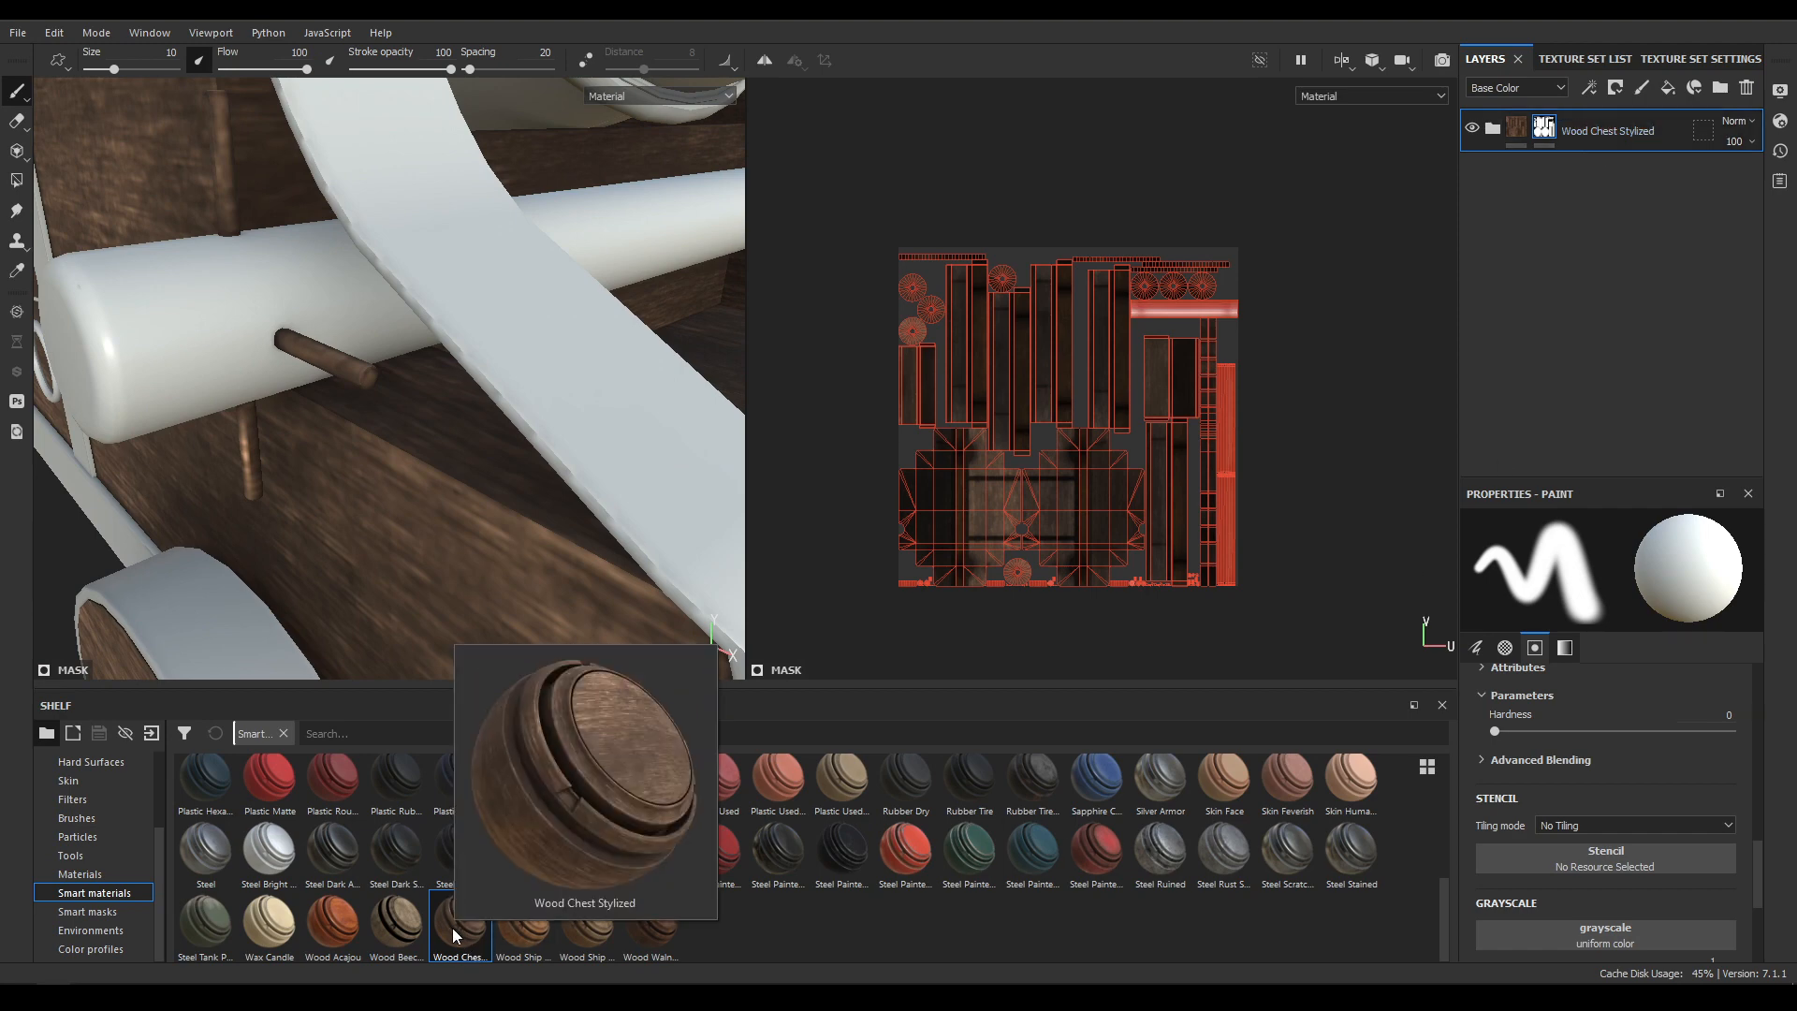
Add a second Wood Chest Stylized smart material above the first and give it a black mask.
{"action": "left_click_drag", "start_coordinate": [456, 934], "coordinate": [1601, 116]}
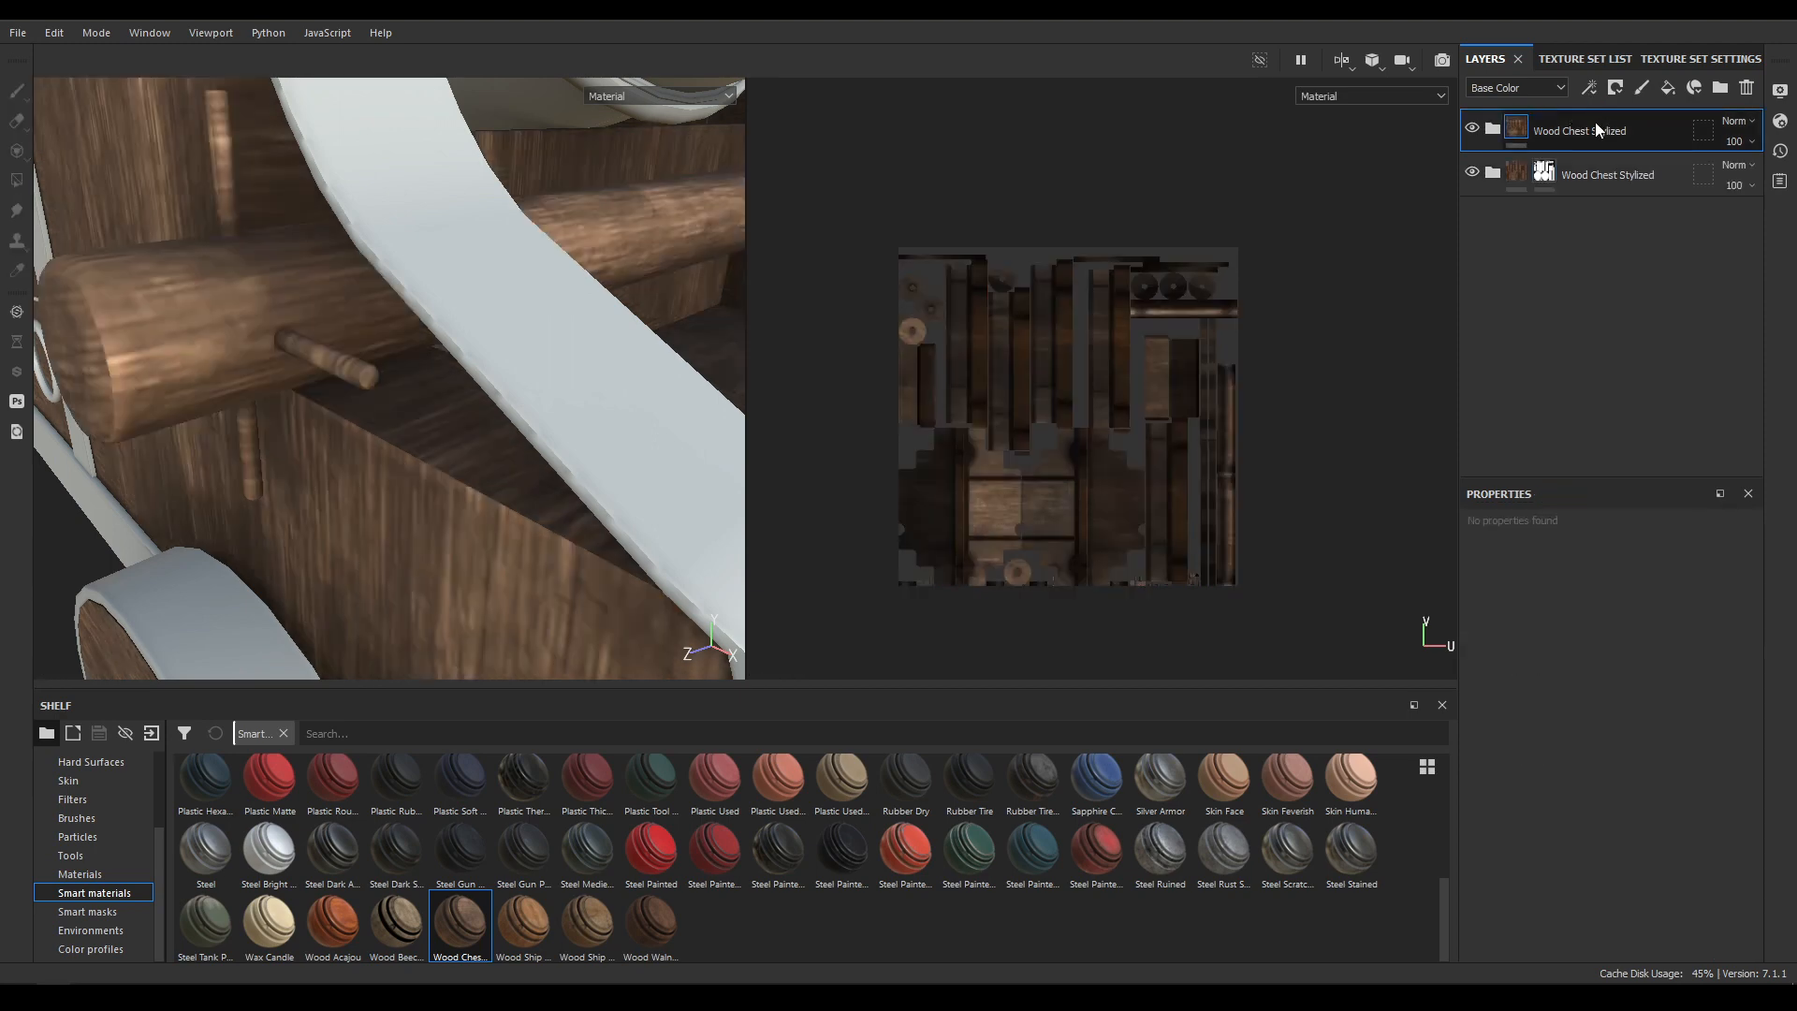
{"action": "left_click_drag", "start_coordinate": [580, 365], "coordinate": [427, 389], "text": "alt"}
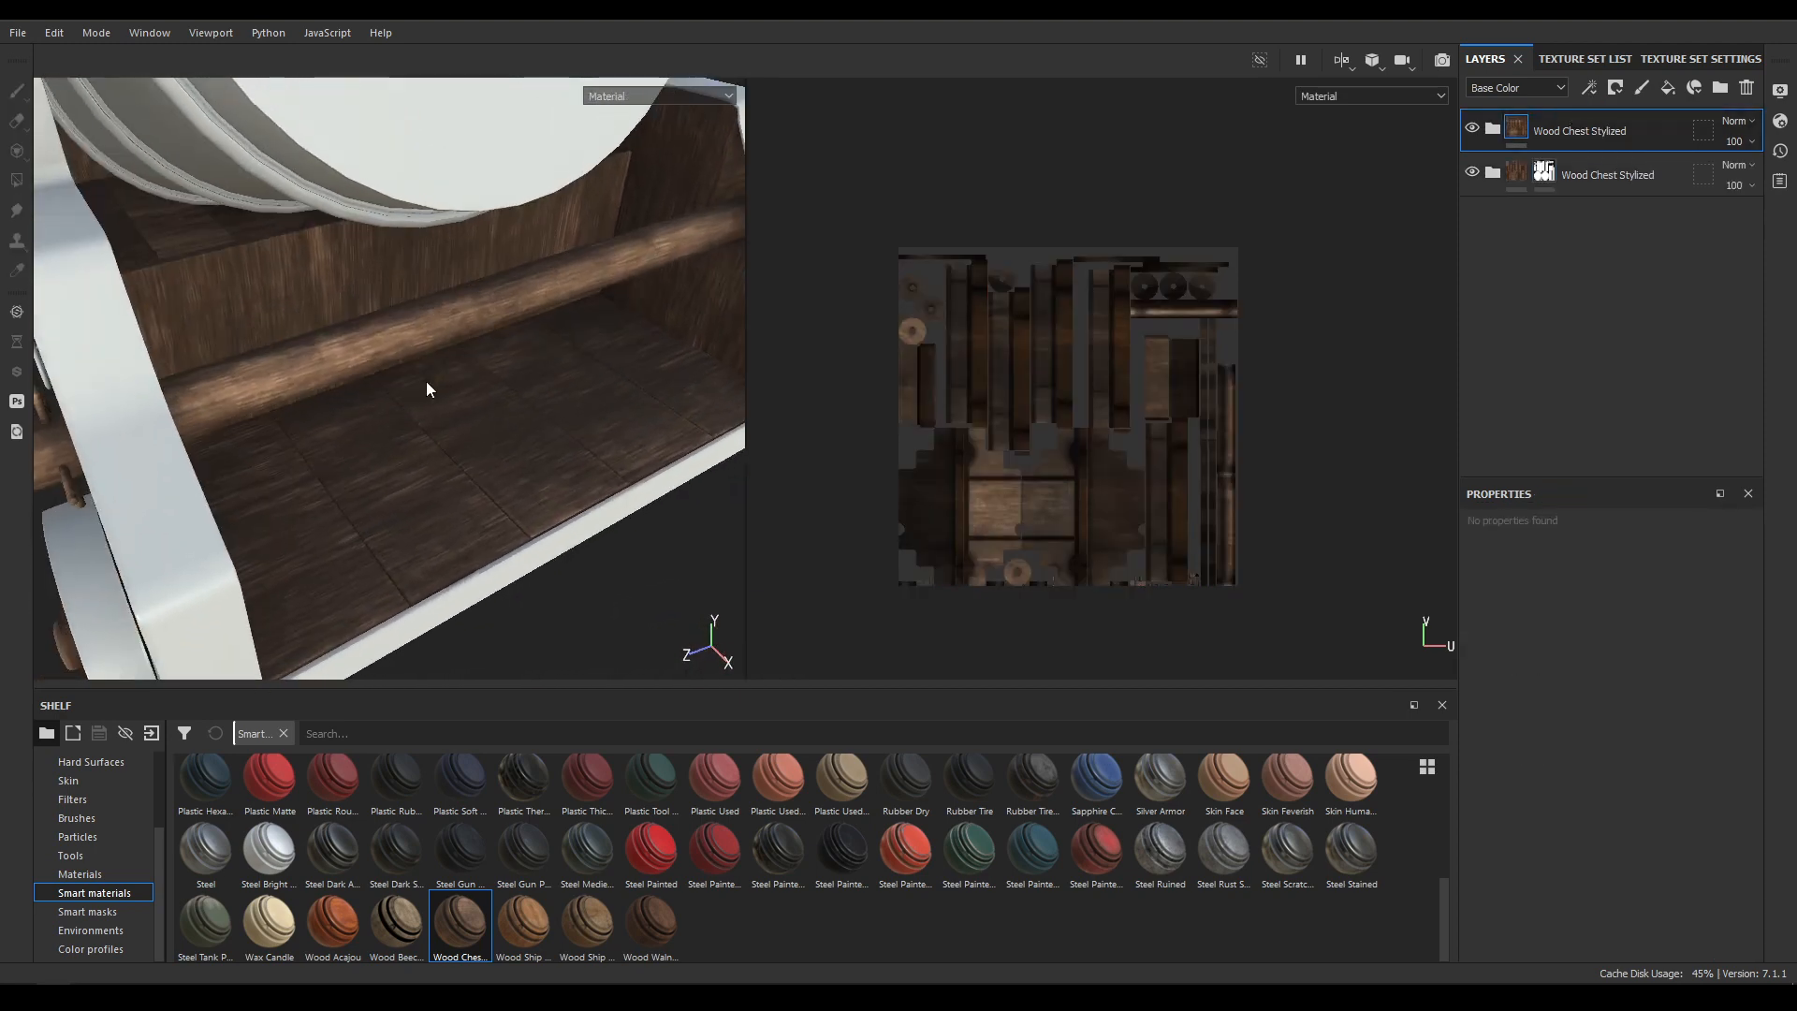
{"action": "right_click", "coordinate": [1583, 122]}
{"action": "left_click", "coordinate": [1640, 171]}
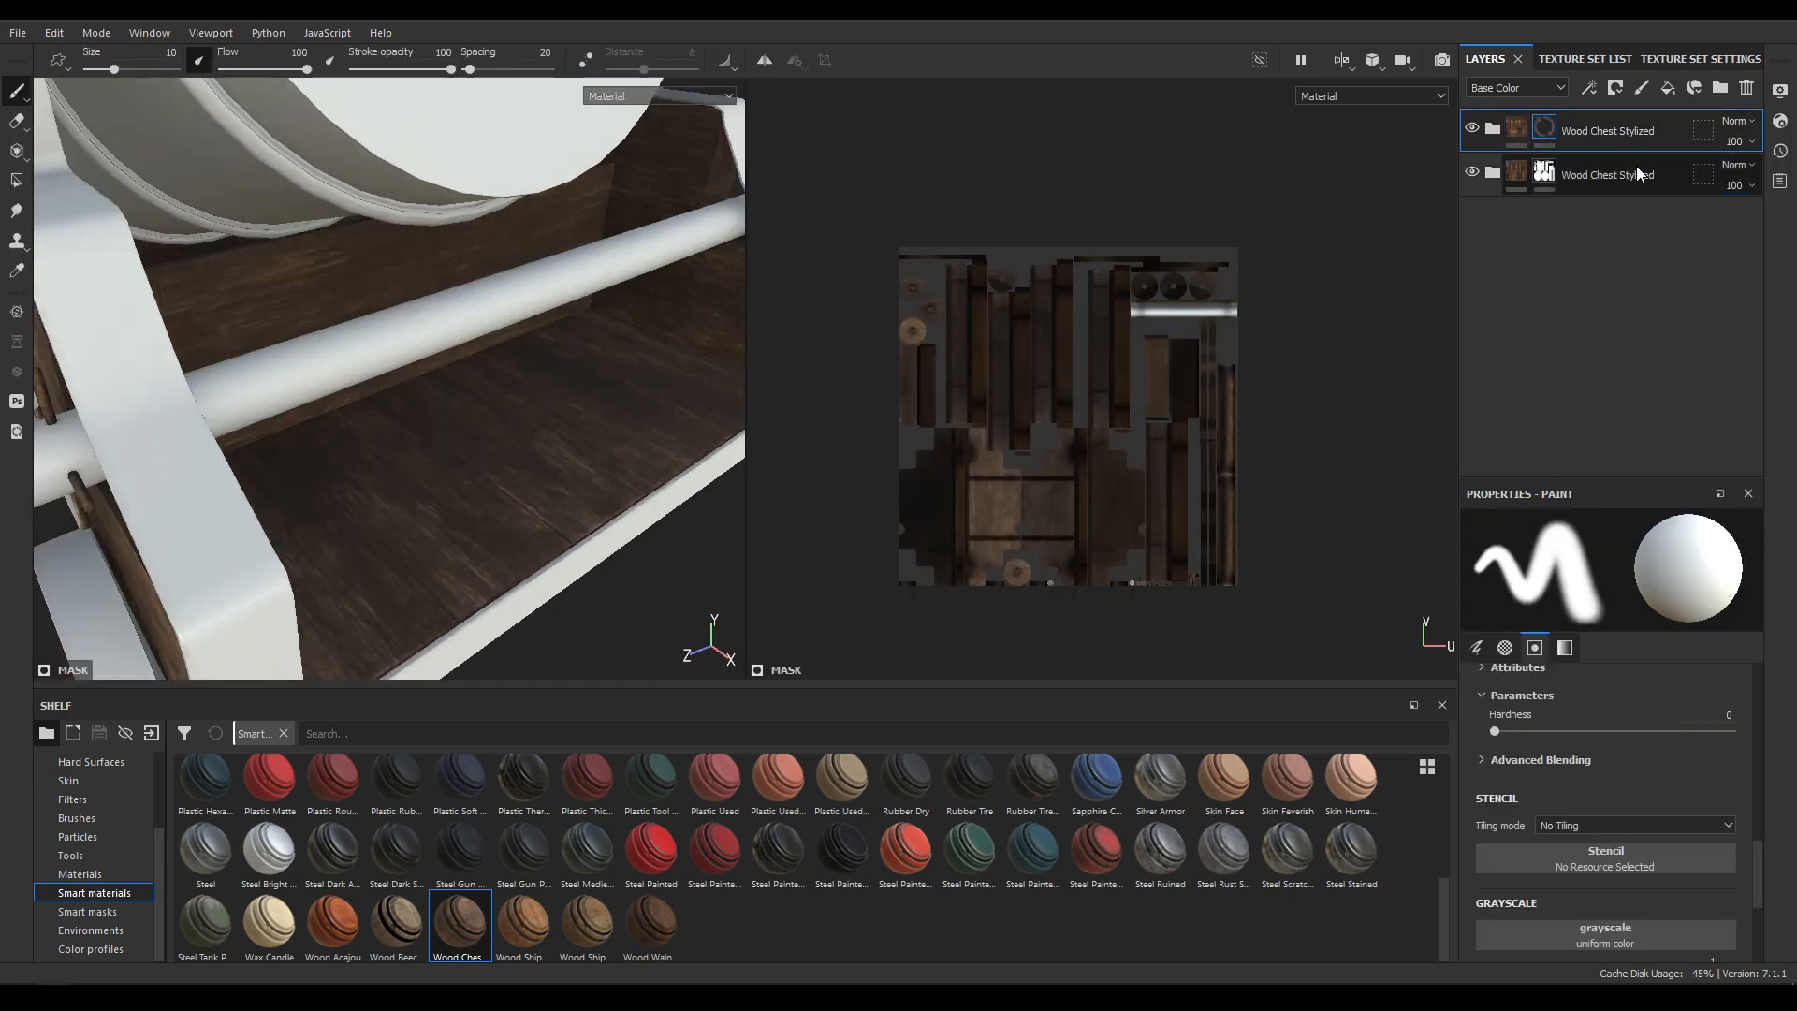
Fill the round crossbar white in the upper Wood Chest Stylized mask with Polygon Fill in mesh fill mode.
{"action": "left_click", "coordinate": [16, 179]}
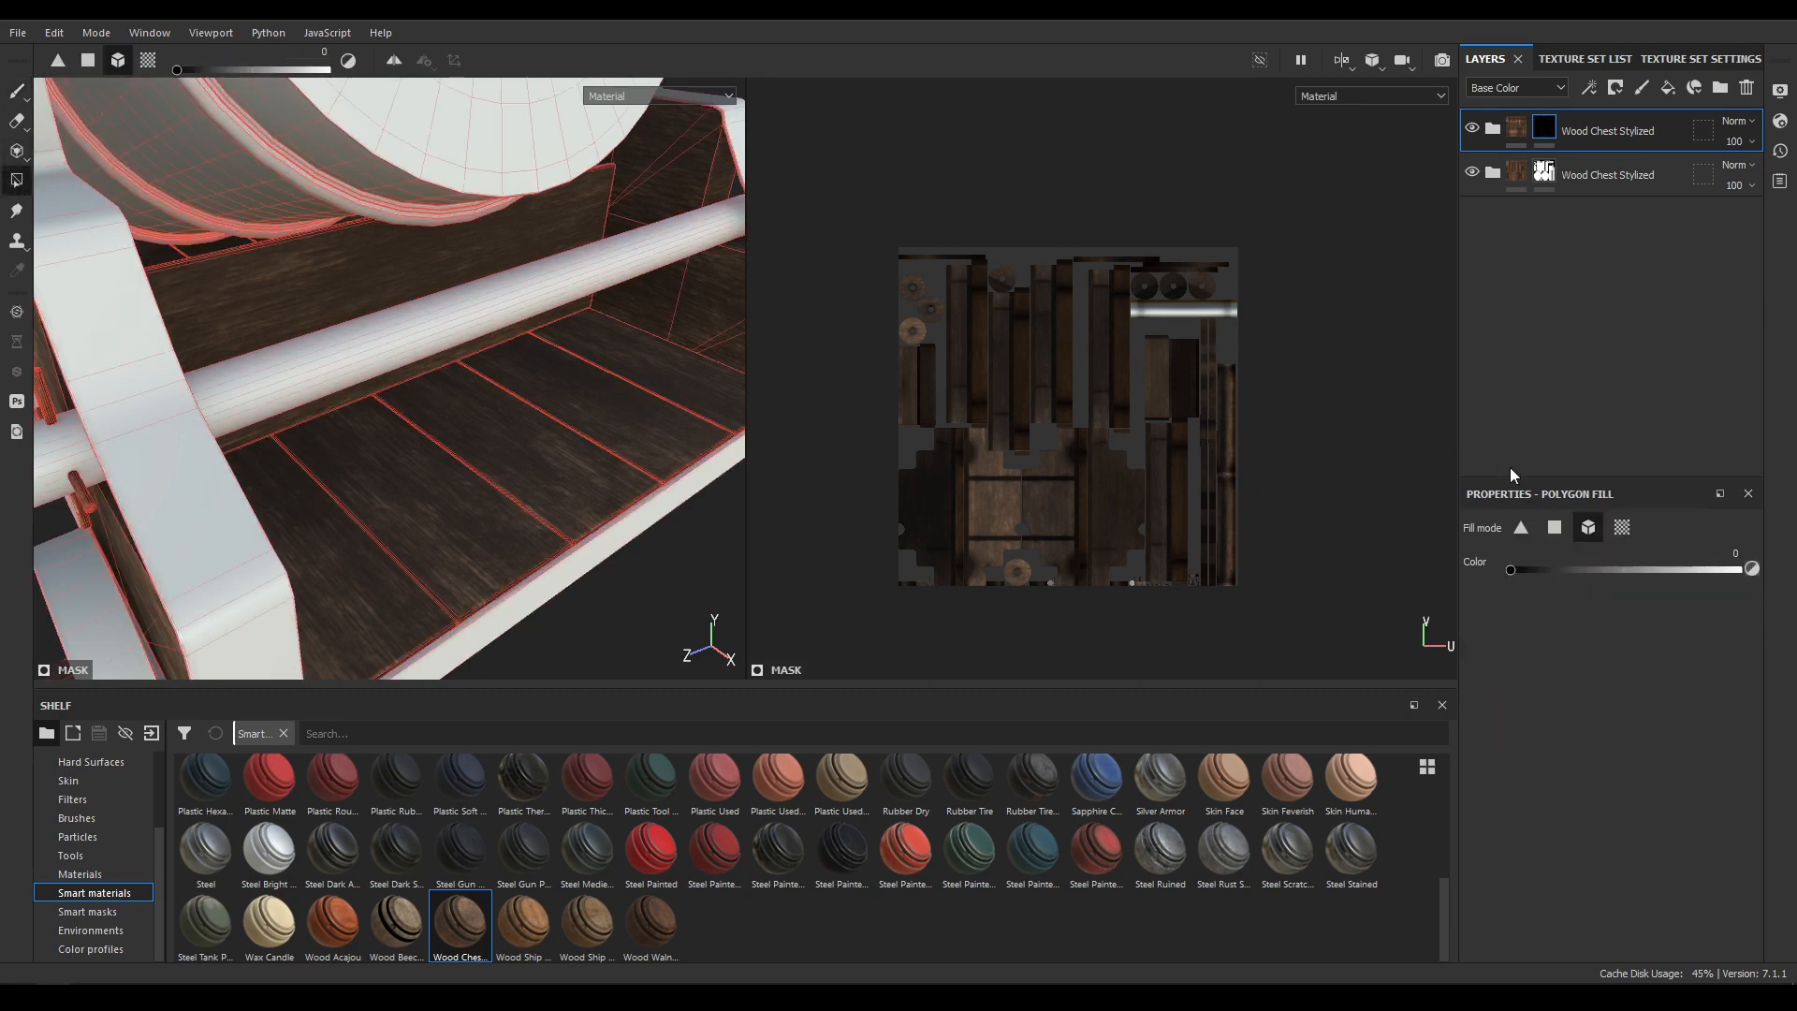
{"action": "left_click_drag", "start_coordinate": [370, 374], "coordinate": [441, 360], "text": "alt"}
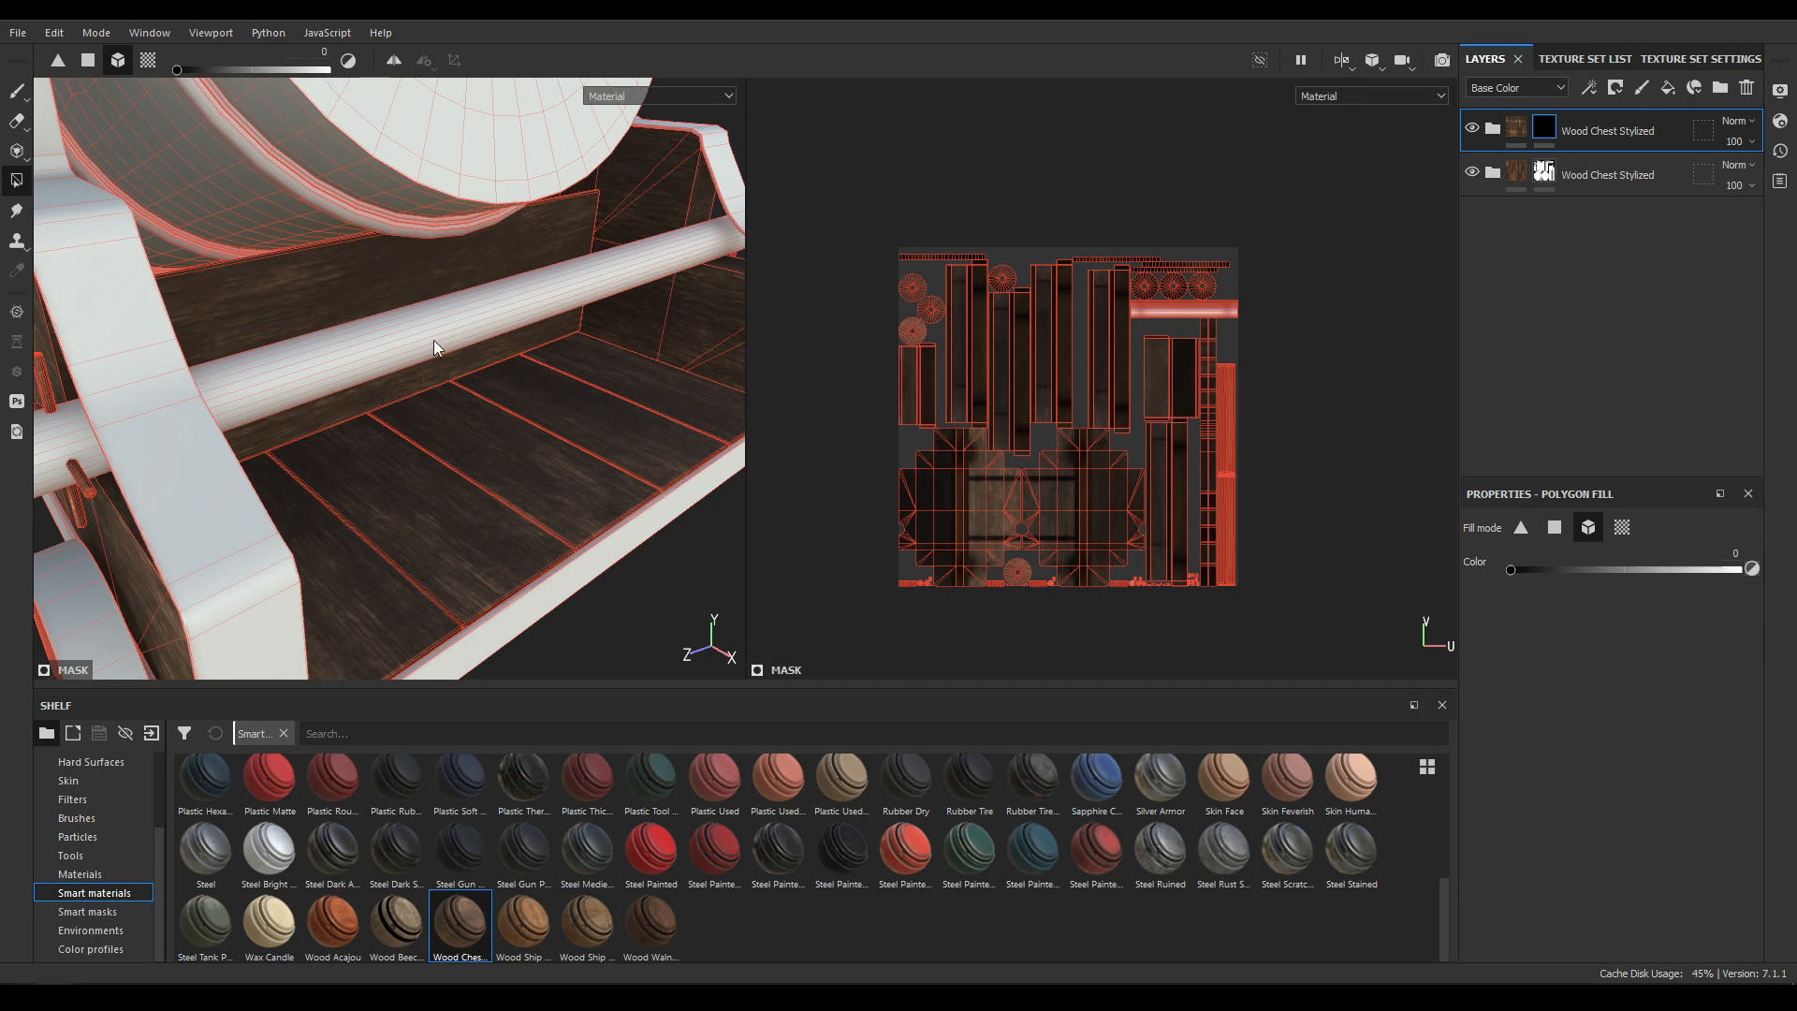
{"action": "key", "text": "x"}
{"action": "left_click", "coordinate": [435, 340]}
{"action": "left_click", "coordinate": [16, 91]}
Examine the wood on the crossbar, floor and sides of the cart from several angles.
{"action": "mouse_move", "coordinate": [412, 440]}
{"action": "left_mouse_down", "text": "alt"}
{"action": "mouse_move", "coordinate": [442, 339]}
{"action": "mouse_move", "coordinate": [570, 562]}
{"action": "mouse_move", "coordinate": [381, 293]}
{"action": "mouse_move", "coordinate": [463, 256]}
{"action": "mouse_move", "coordinate": [605, 573]}
{"action": "left_mouse_up", "text": "alt"}
{"action": "right_click_drag", "start_coordinate": [606, 573], "coordinate": [742, 477], "text": "alt"}
{"action": "left_click_drag", "start_coordinate": [742, 477], "coordinate": [695, 445], "text": "alt"}
{"action": "scroll", "coordinate": [535, 262], "scroll_direction": "up", "scroll_amount": 2}
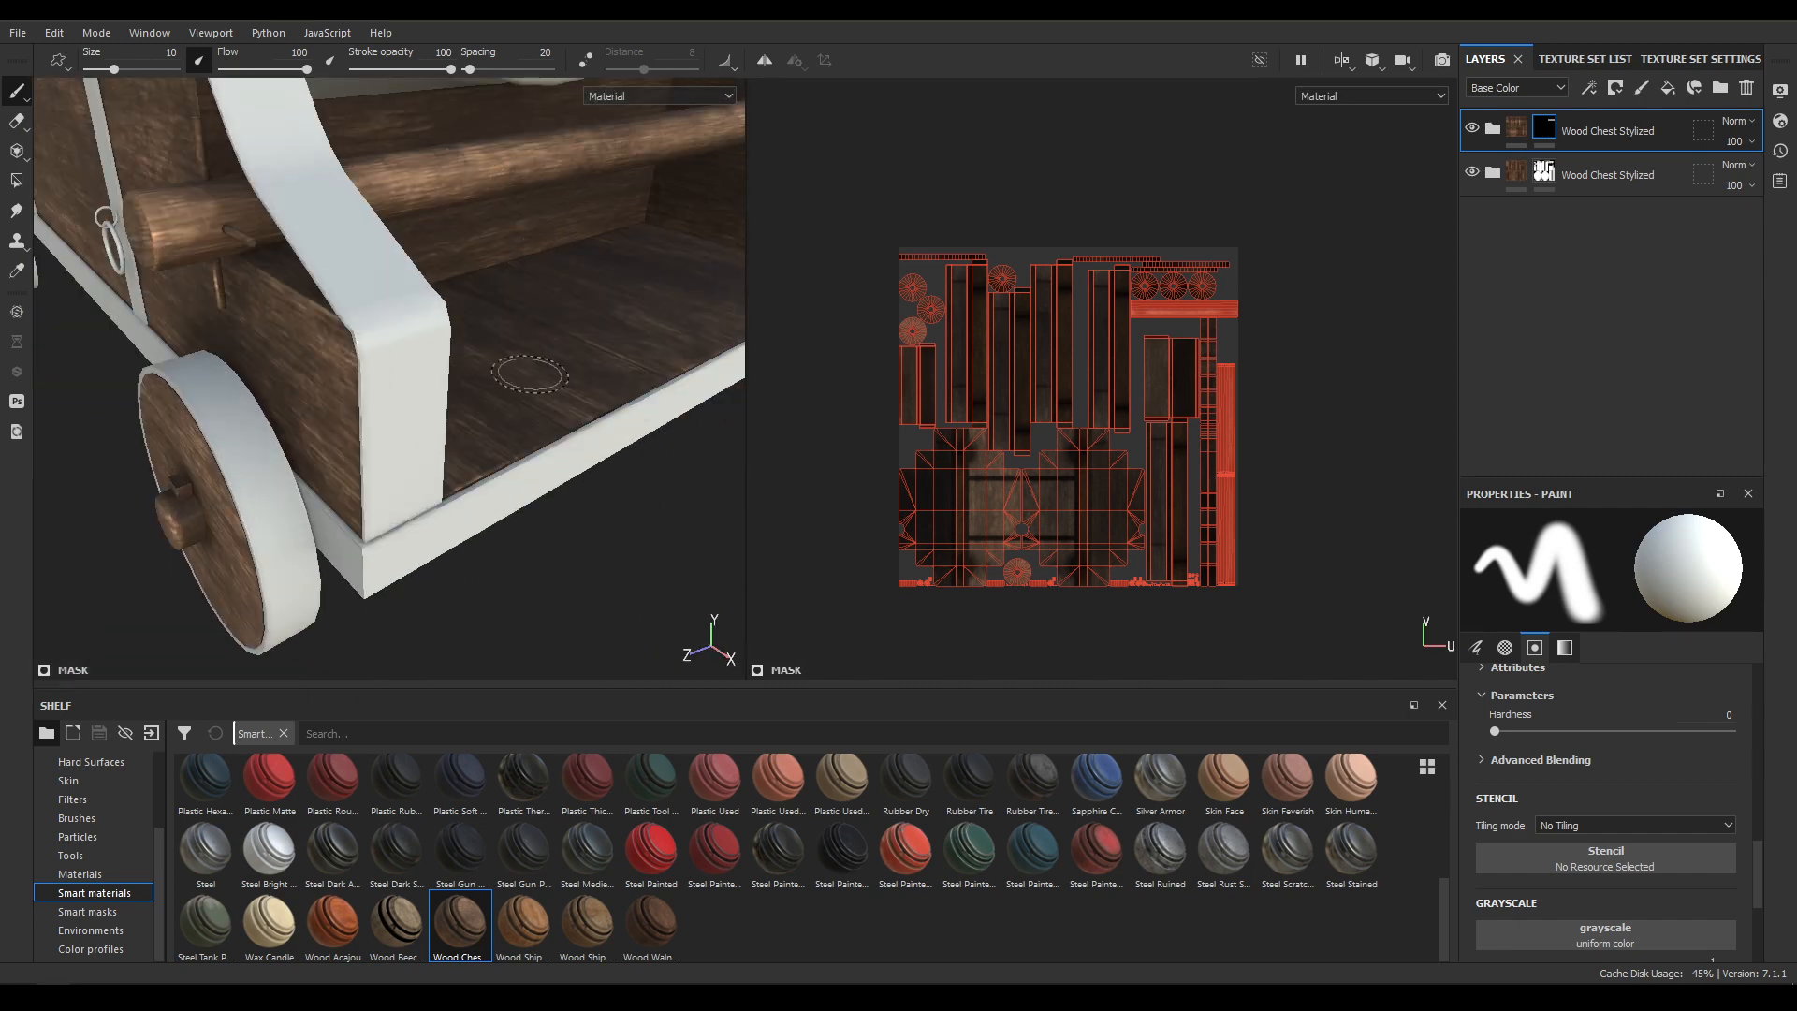
{"action": "mouse_move", "coordinate": [530, 374]}
{"action": "left_mouse_down", "text": "alt"}
{"action": "mouse_move", "coordinate": [585, 374]}
{"action": "mouse_move", "coordinate": [433, 377]}
{"action": "left_mouse_up", "text": "alt"}
{"action": "scroll", "coordinate": [433, 377], "scroll_direction": "down", "scroll_amount": 5}
{"action": "left_click_drag", "start_coordinate": [561, 309], "coordinate": [510, 328], "text": "alt"}
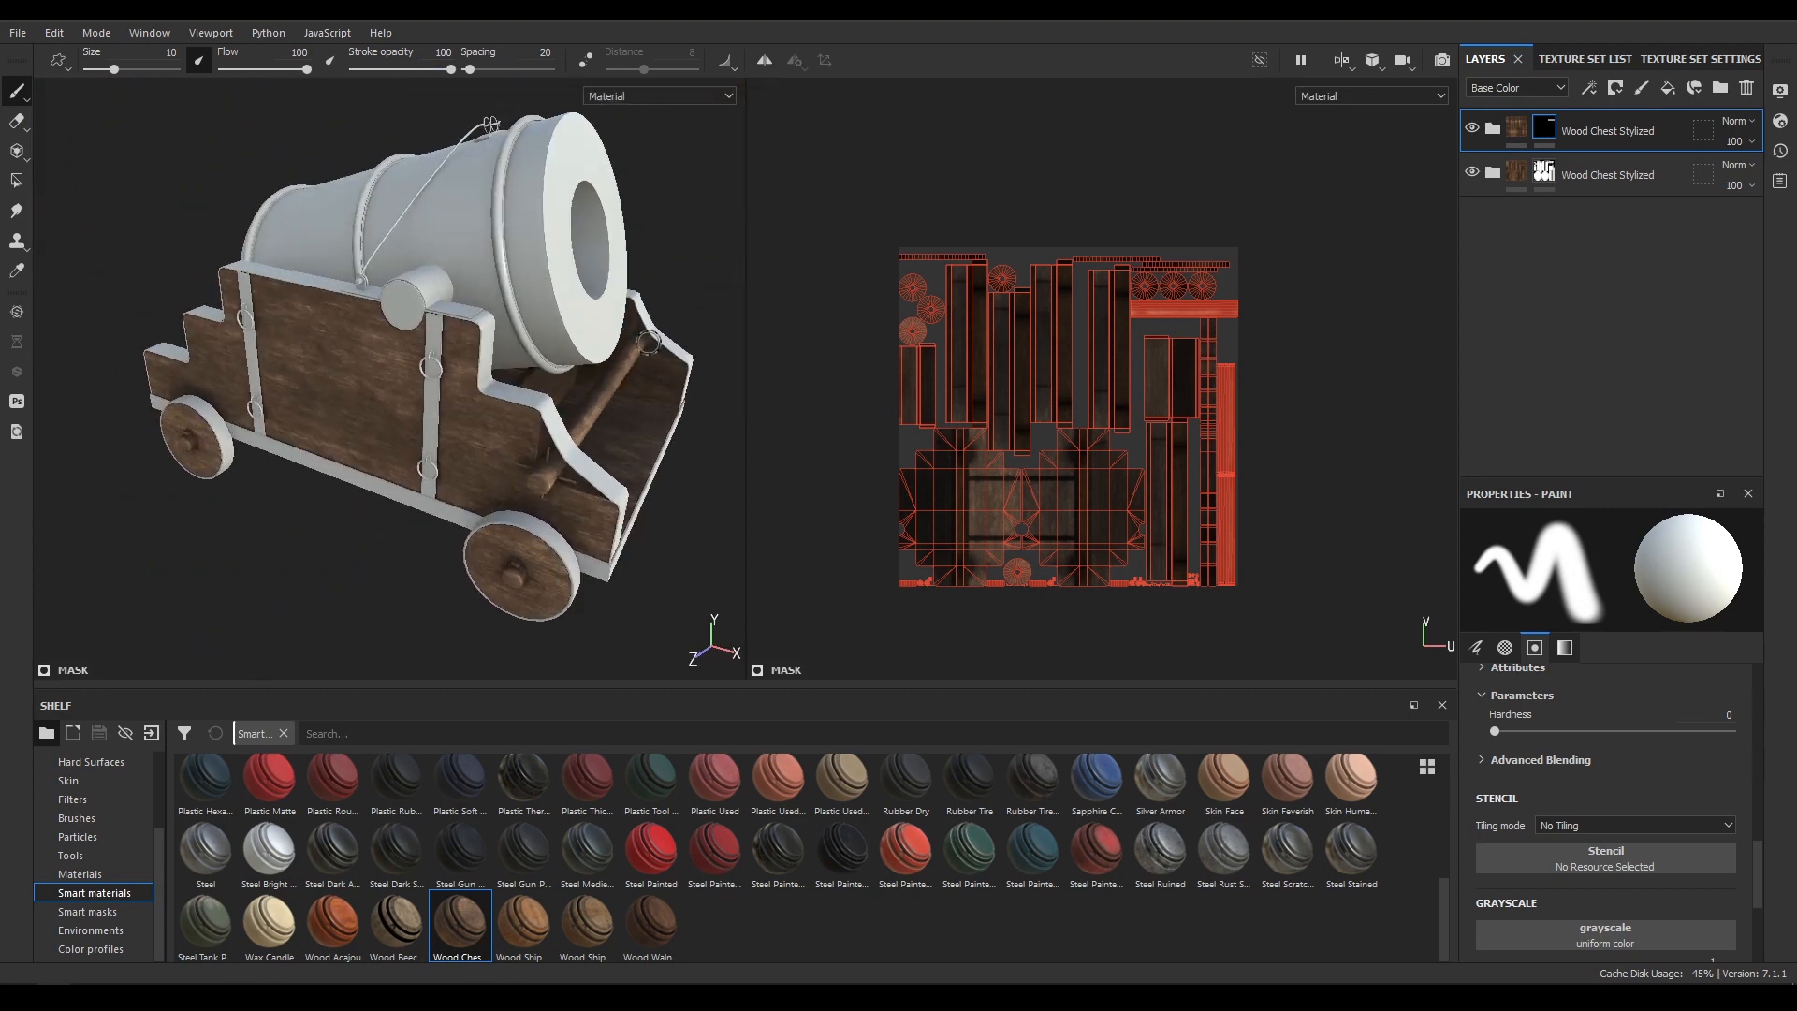
Add a fill layer at the top of the layer stack and show the project's resources in the shelf.
{"action": "left_click", "coordinate": [1667, 87]}
{"action": "scroll", "coordinate": [1624, 621], "scroll_direction": "down", "scroll_amount": 5}
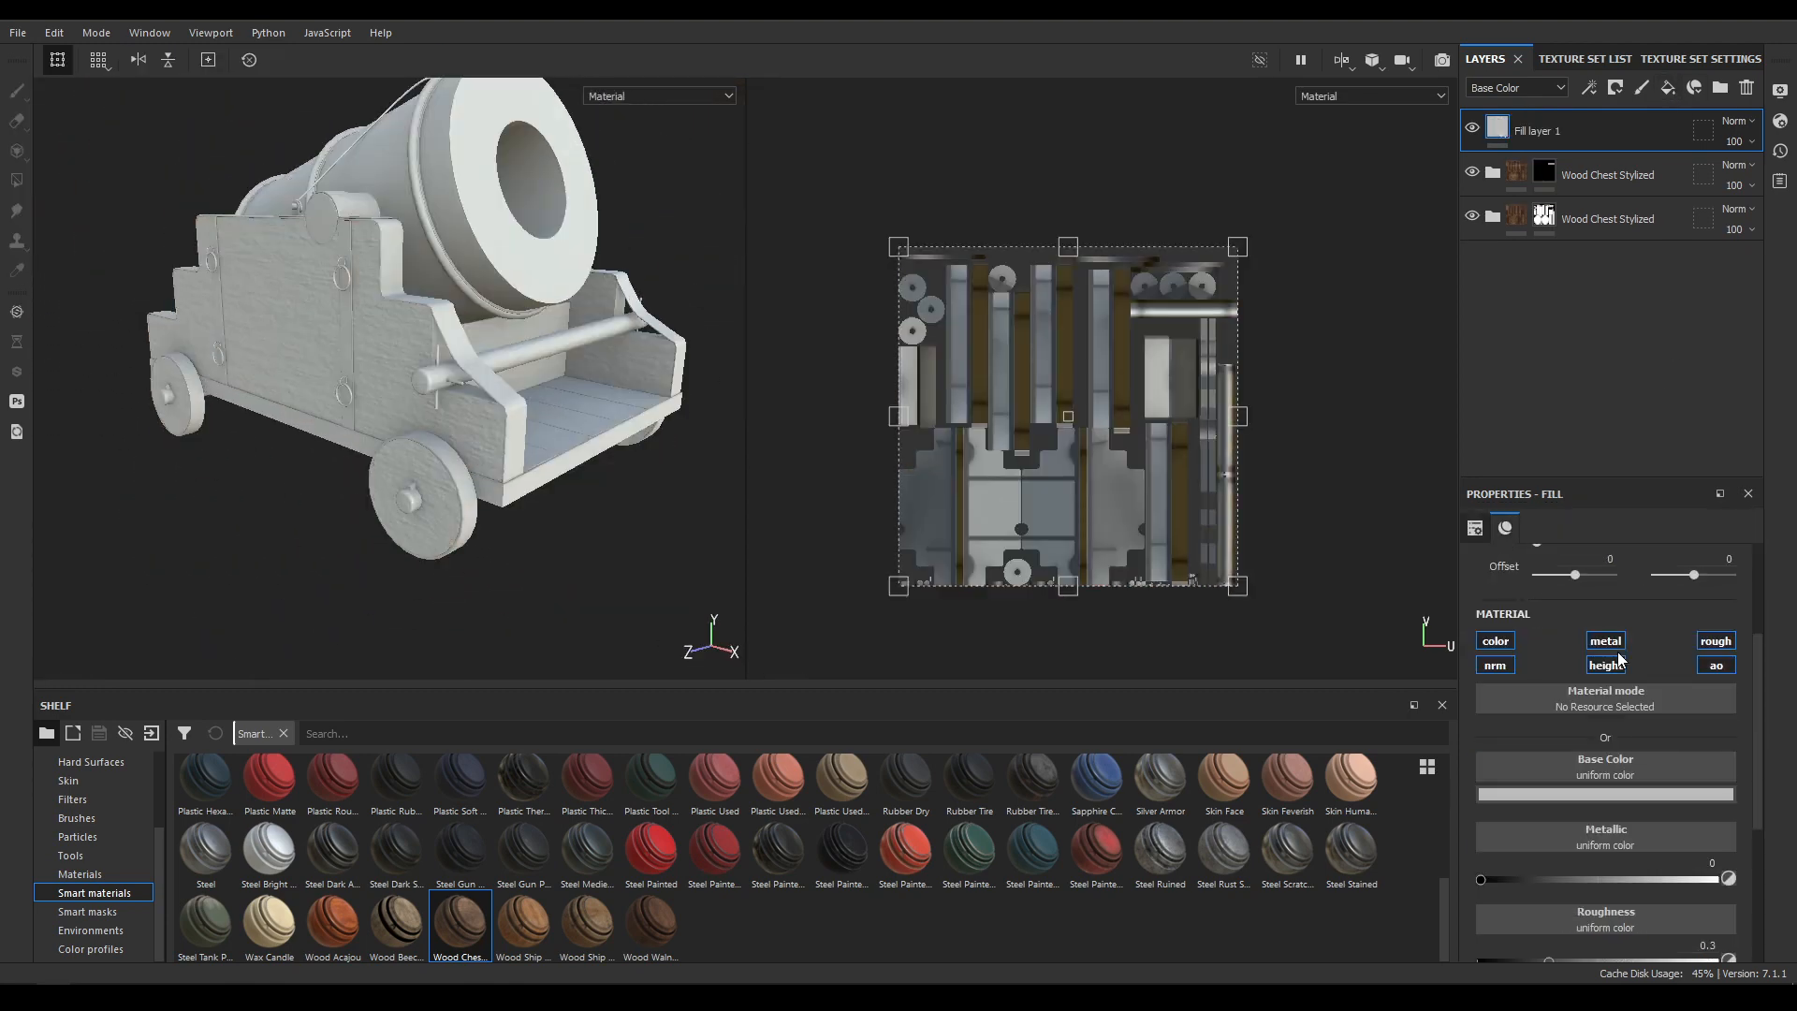
{"action": "scroll", "coordinate": [189, 818], "scroll_direction": "up", "scroll_amount": 10}
{"action": "scroll", "coordinate": [101, 801], "scroll_direction": "up", "scroll_amount": 3}
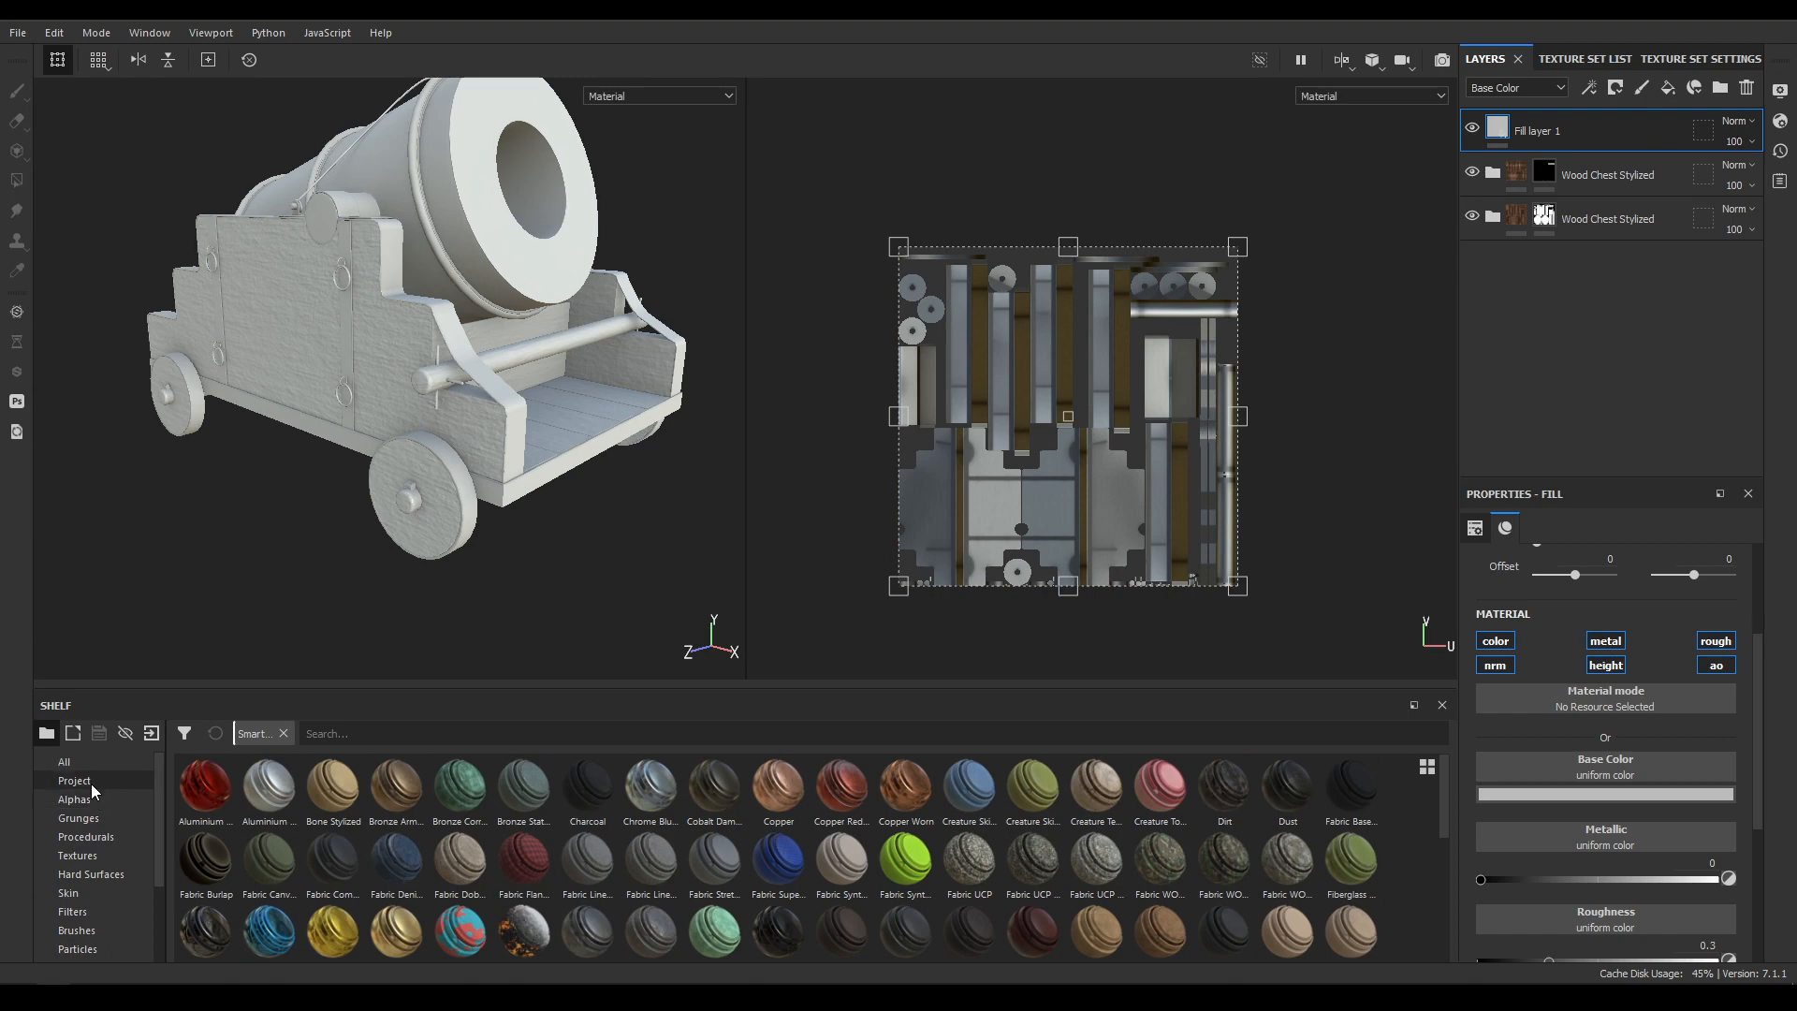
{"action": "left_click", "coordinate": [92, 781]}
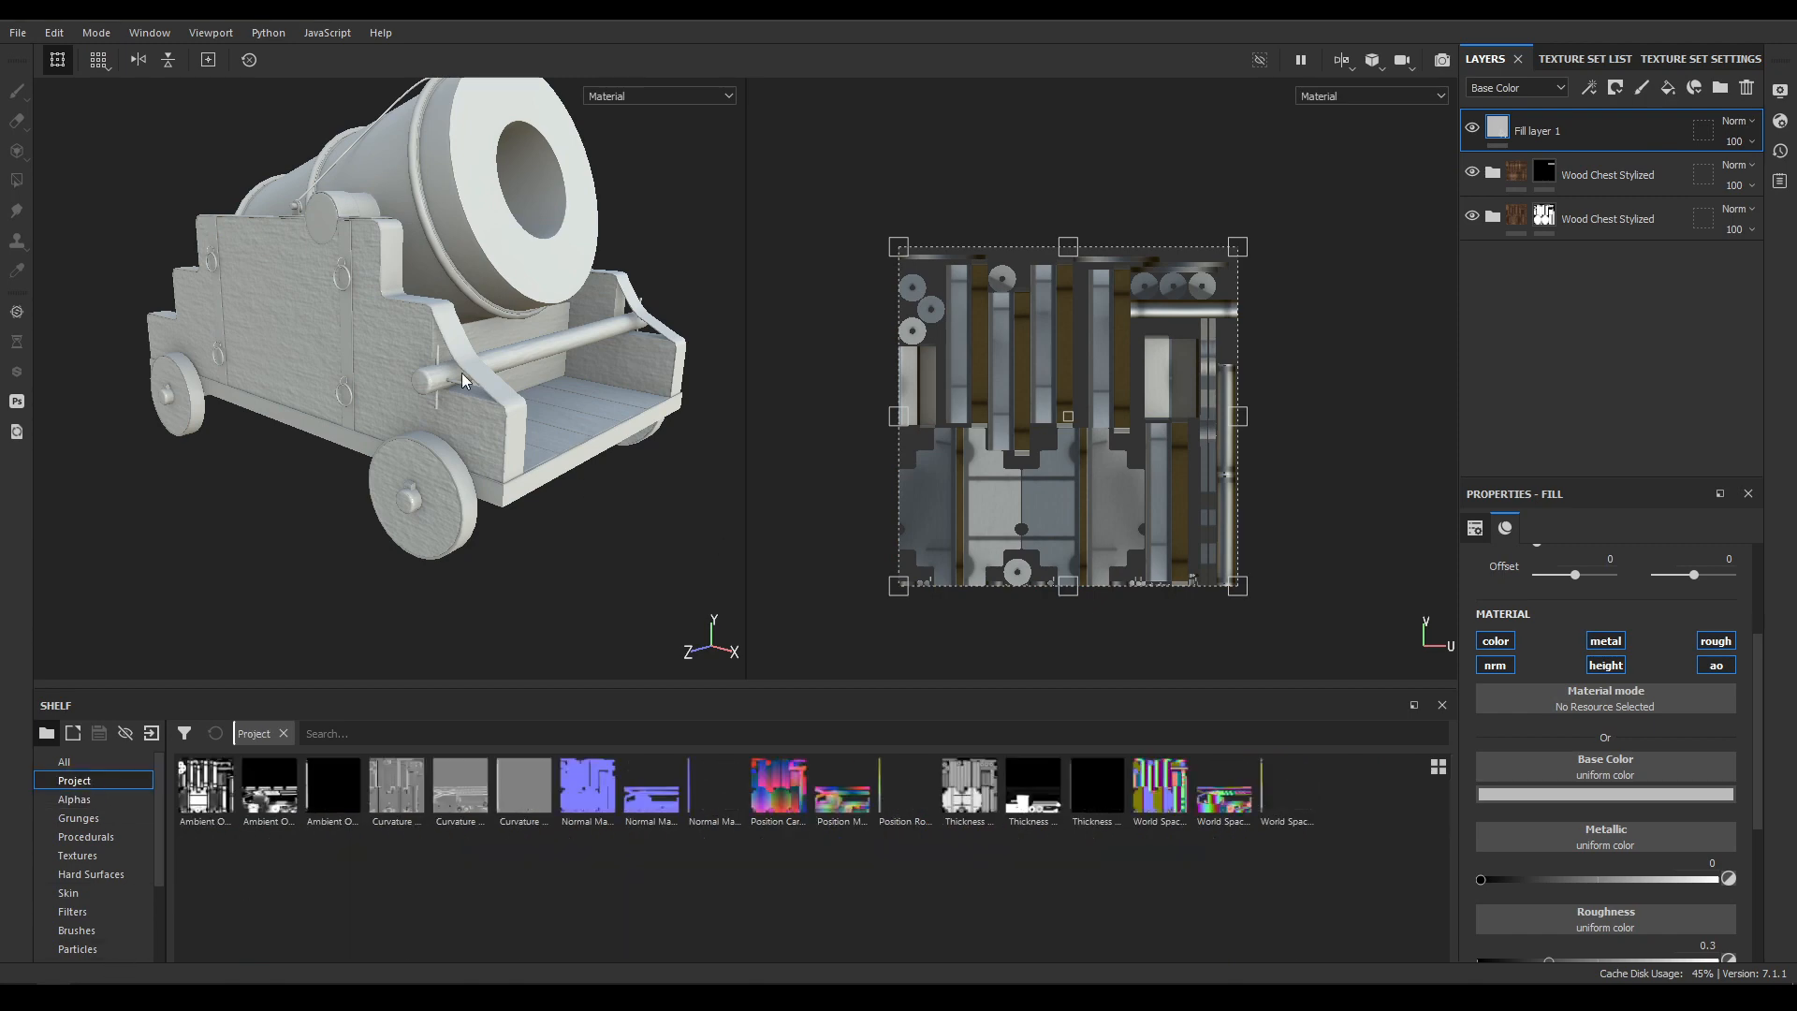
{"action": "left_click_drag", "start_coordinate": [462, 373], "coordinate": [519, 311], "text": "alt"}
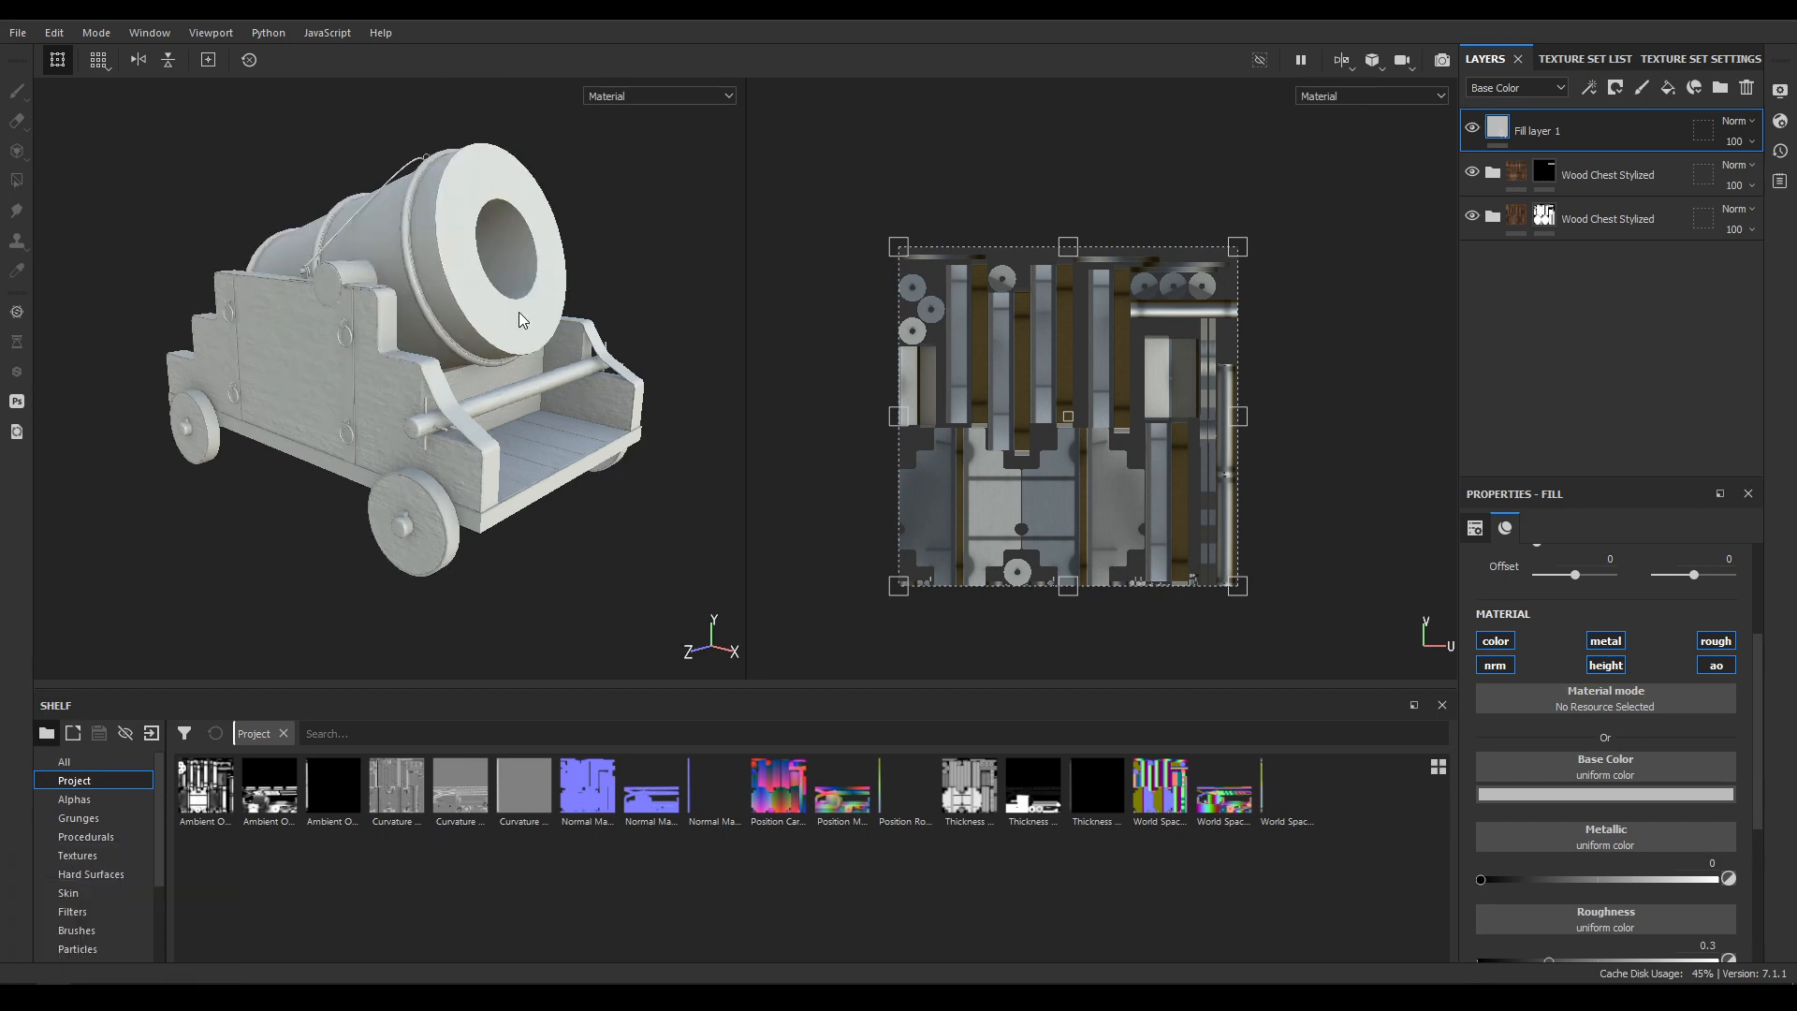
Switch to File Explorer, open the wood texture folder and bring its five maps into the Substance Painter shelf.
{"action": "mouse_move", "coordinate": [128, 994]}
{"action": "left_click", "coordinate": [128, 922]}
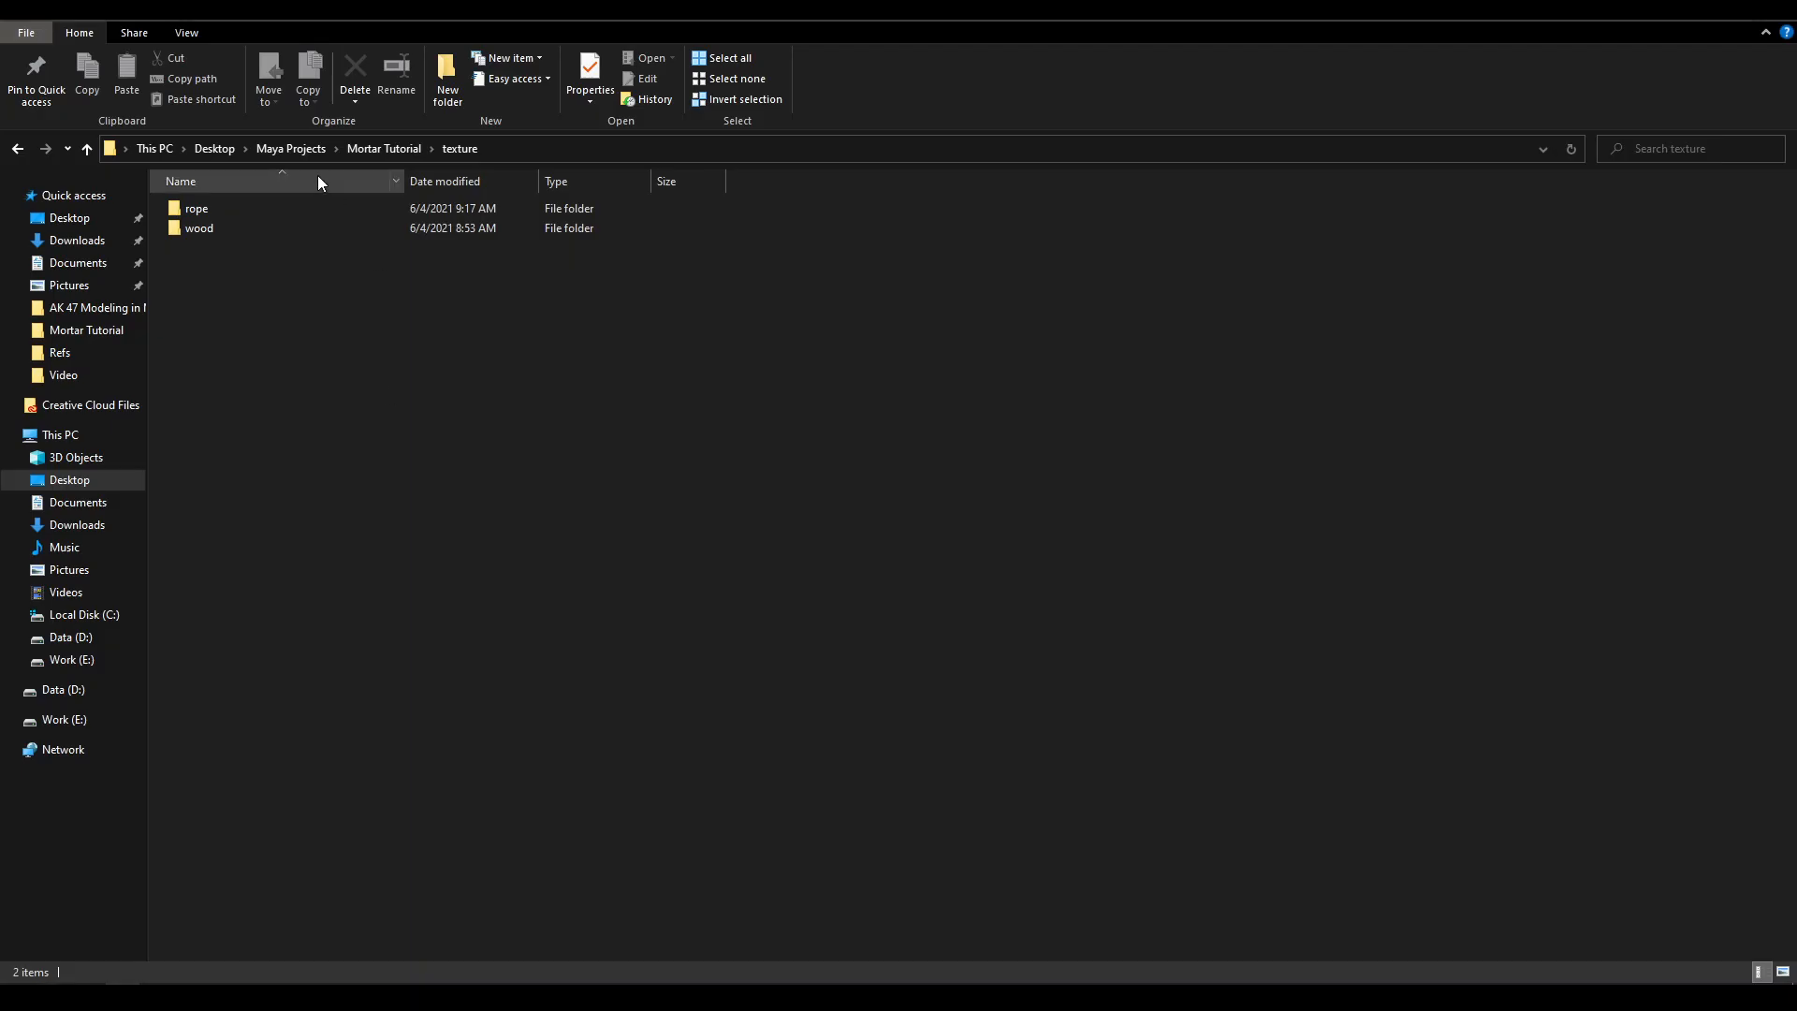
{"action": "double_click", "coordinate": [204, 228]}
{"action": "mouse_move", "coordinate": [851, 417]}
{"action": "left_mouse_down"}
{"action": "mouse_move", "coordinate": [182, 257]}
{"action": "mouse_move", "coordinate": [217, 250]}
{"action": "mouse_move", "coordinate": [244, 342]}
{"action": "mouse_move", "coordinate": [98, 945]}
{"action": "mouse_move", "coordinate": [498, 913]}
{"action": "left_mouse_up"}
Set the usage of Albedo, AO, Displacement, Normal and Roughness to texture and import them.
{"action": "left_click", "coordinate": [1162, 306]}
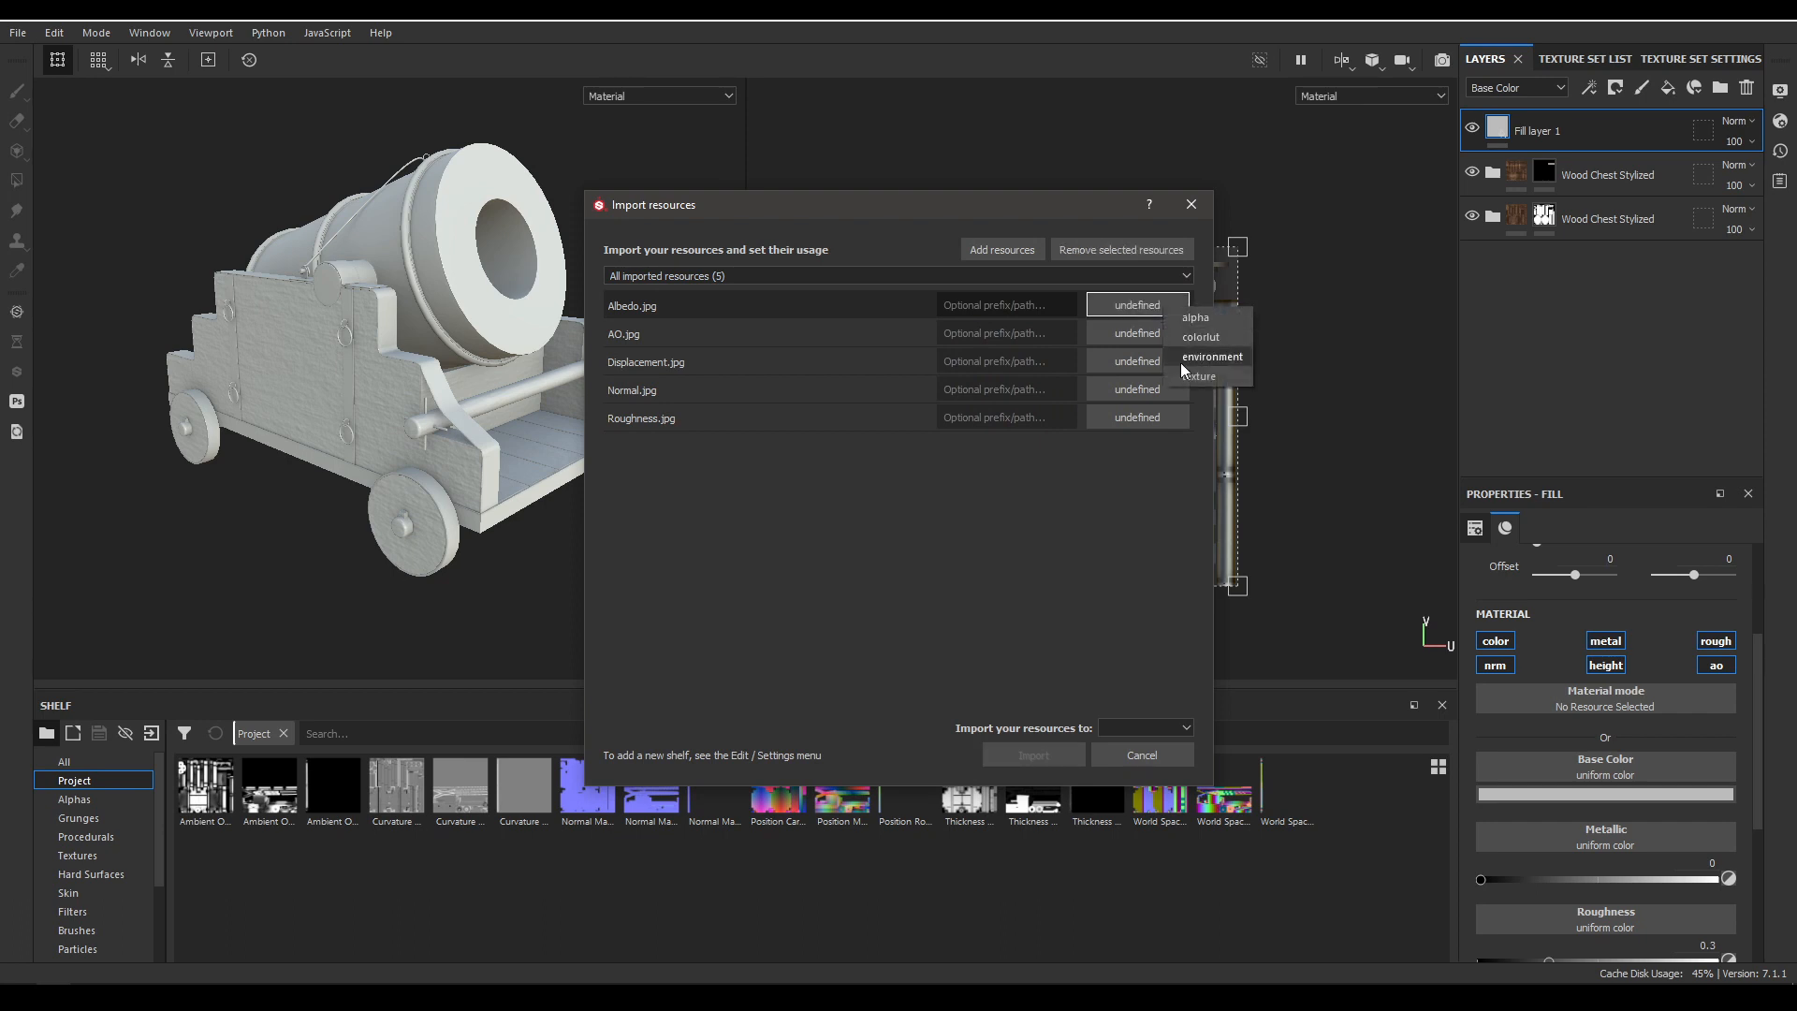
{"action": "left_click", "coordinate": [1188, 376]}
{"action": "left_click", "coordinate": [1136, 333]}
{"action": "left_click", "coordinate": [1161, 404]}
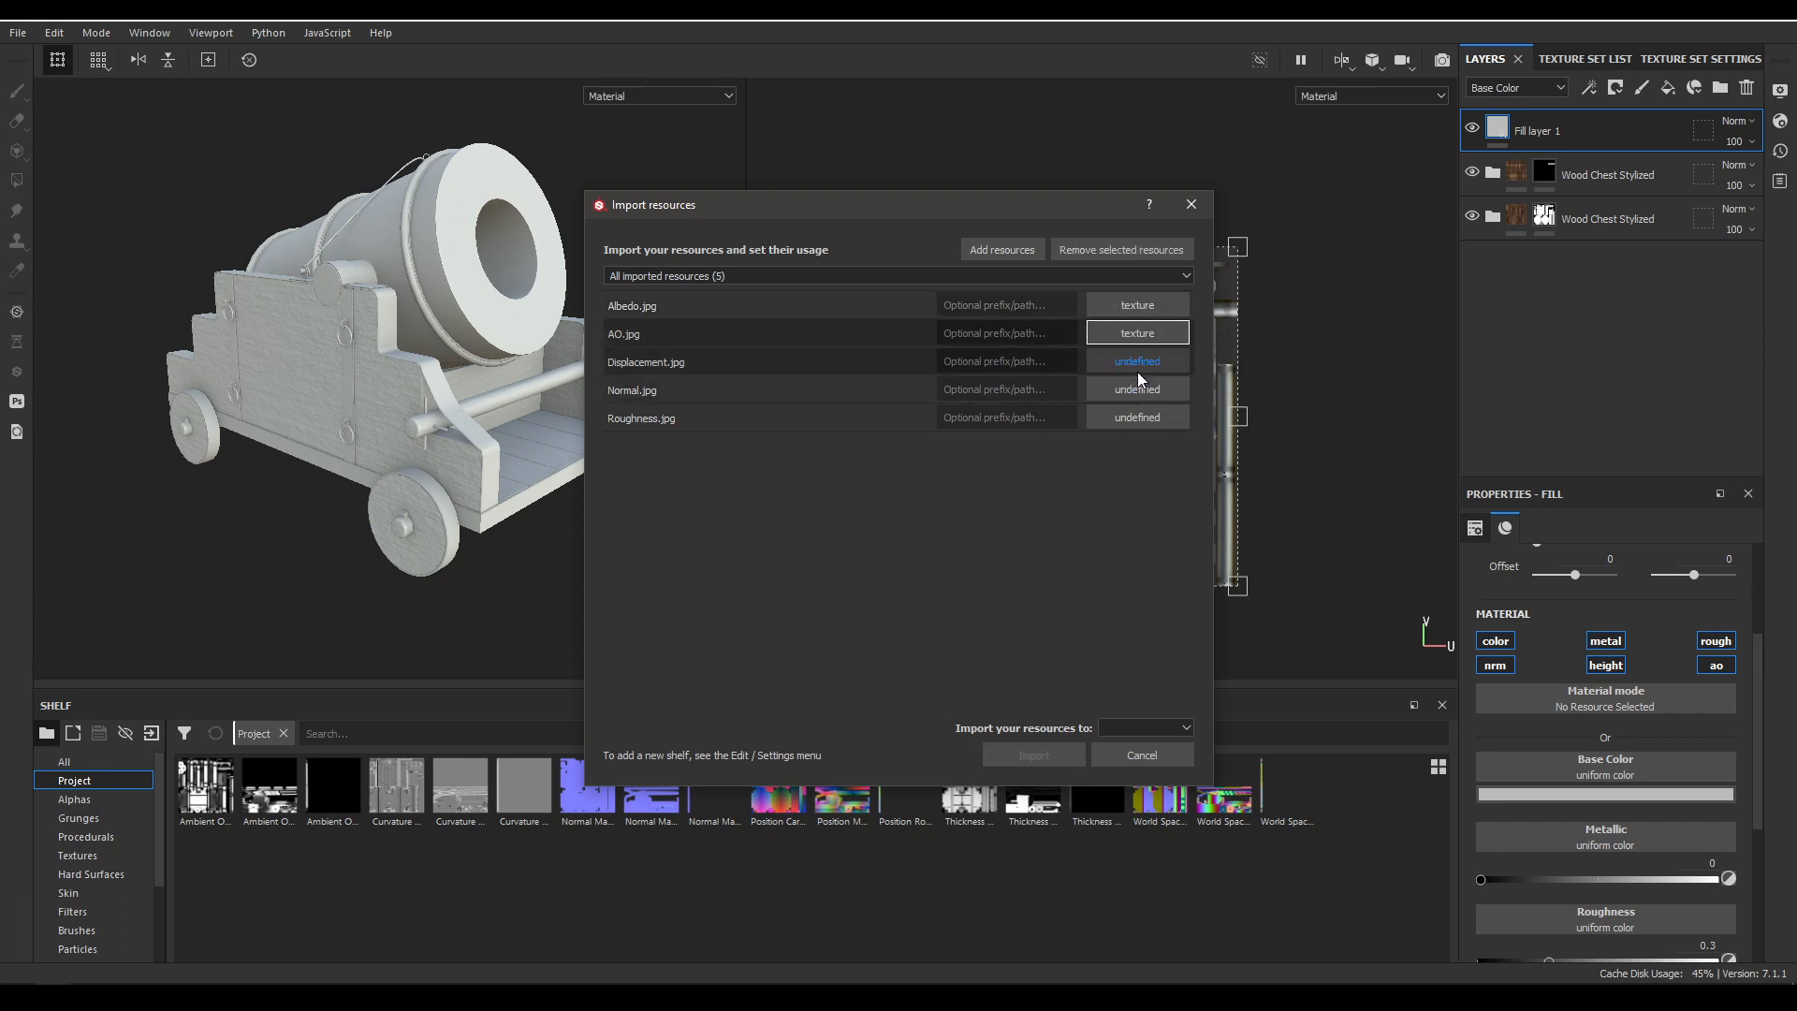
{"action": "left_click", "coordinate": [1137, 361]}
{"action": "left_click", "coordinate": [1192, 418]}
{"action": "left_click", "coordinate": [1138, 387]}
{"action": "left_click", "coordinate": [1186, 454]}
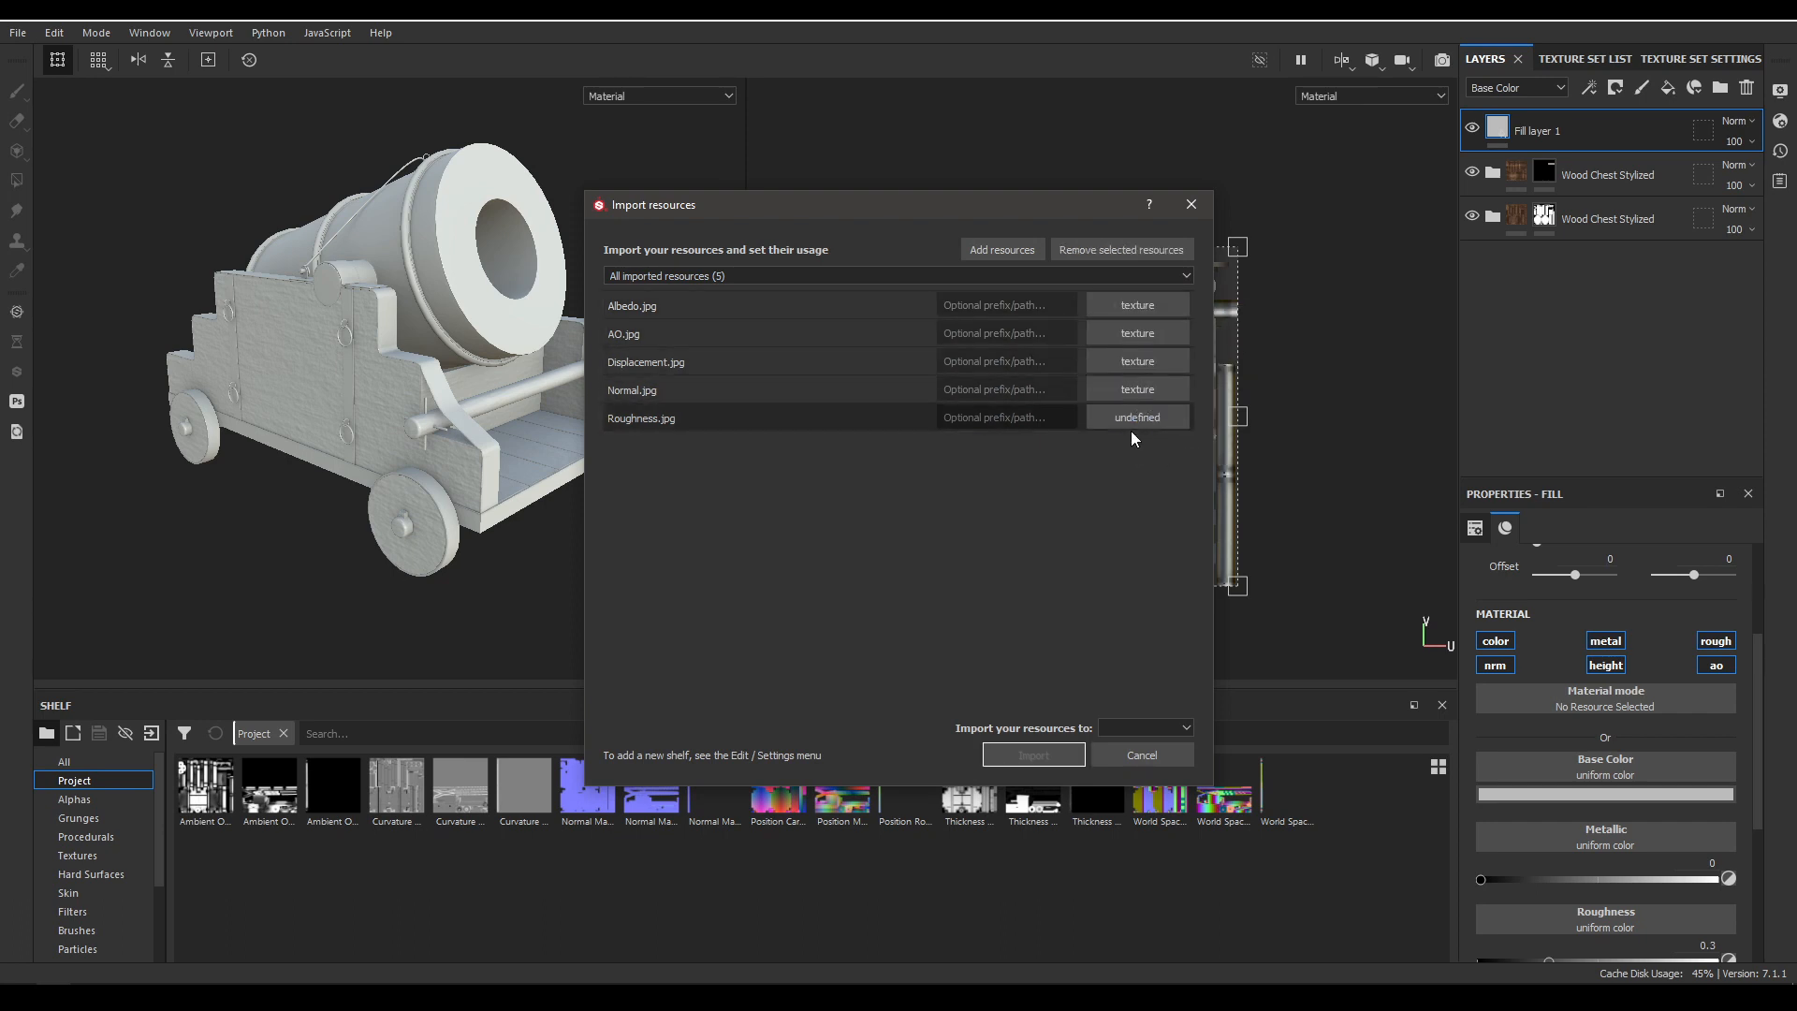
{"action": "left_click", "coordinate": [1133, 421]}
{"action": "left_click", "coordinate": [1167, 491]}
{"action": "left_click", "coordinate": [1140, 727]}
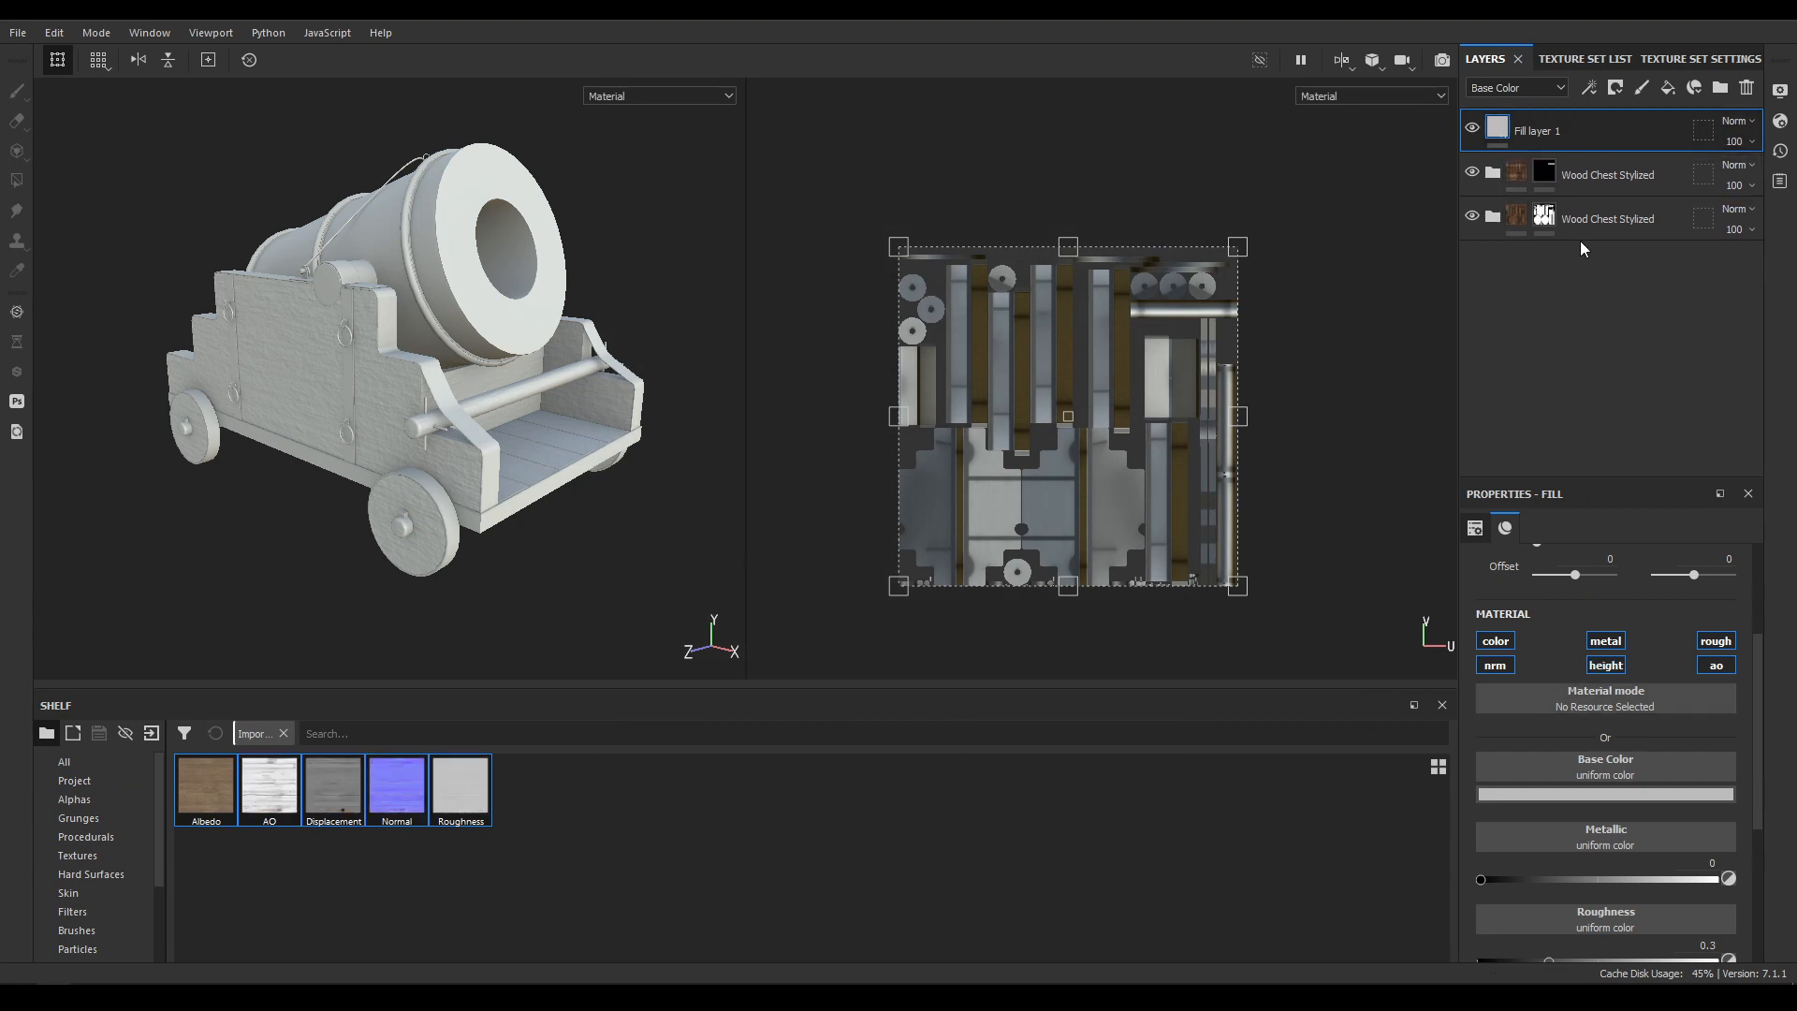
Turn off the fill layer's color and metal channels and assign the AO map to its ambient occlusion.
{"action": "left_click", "coordinate": [1506, 636]}
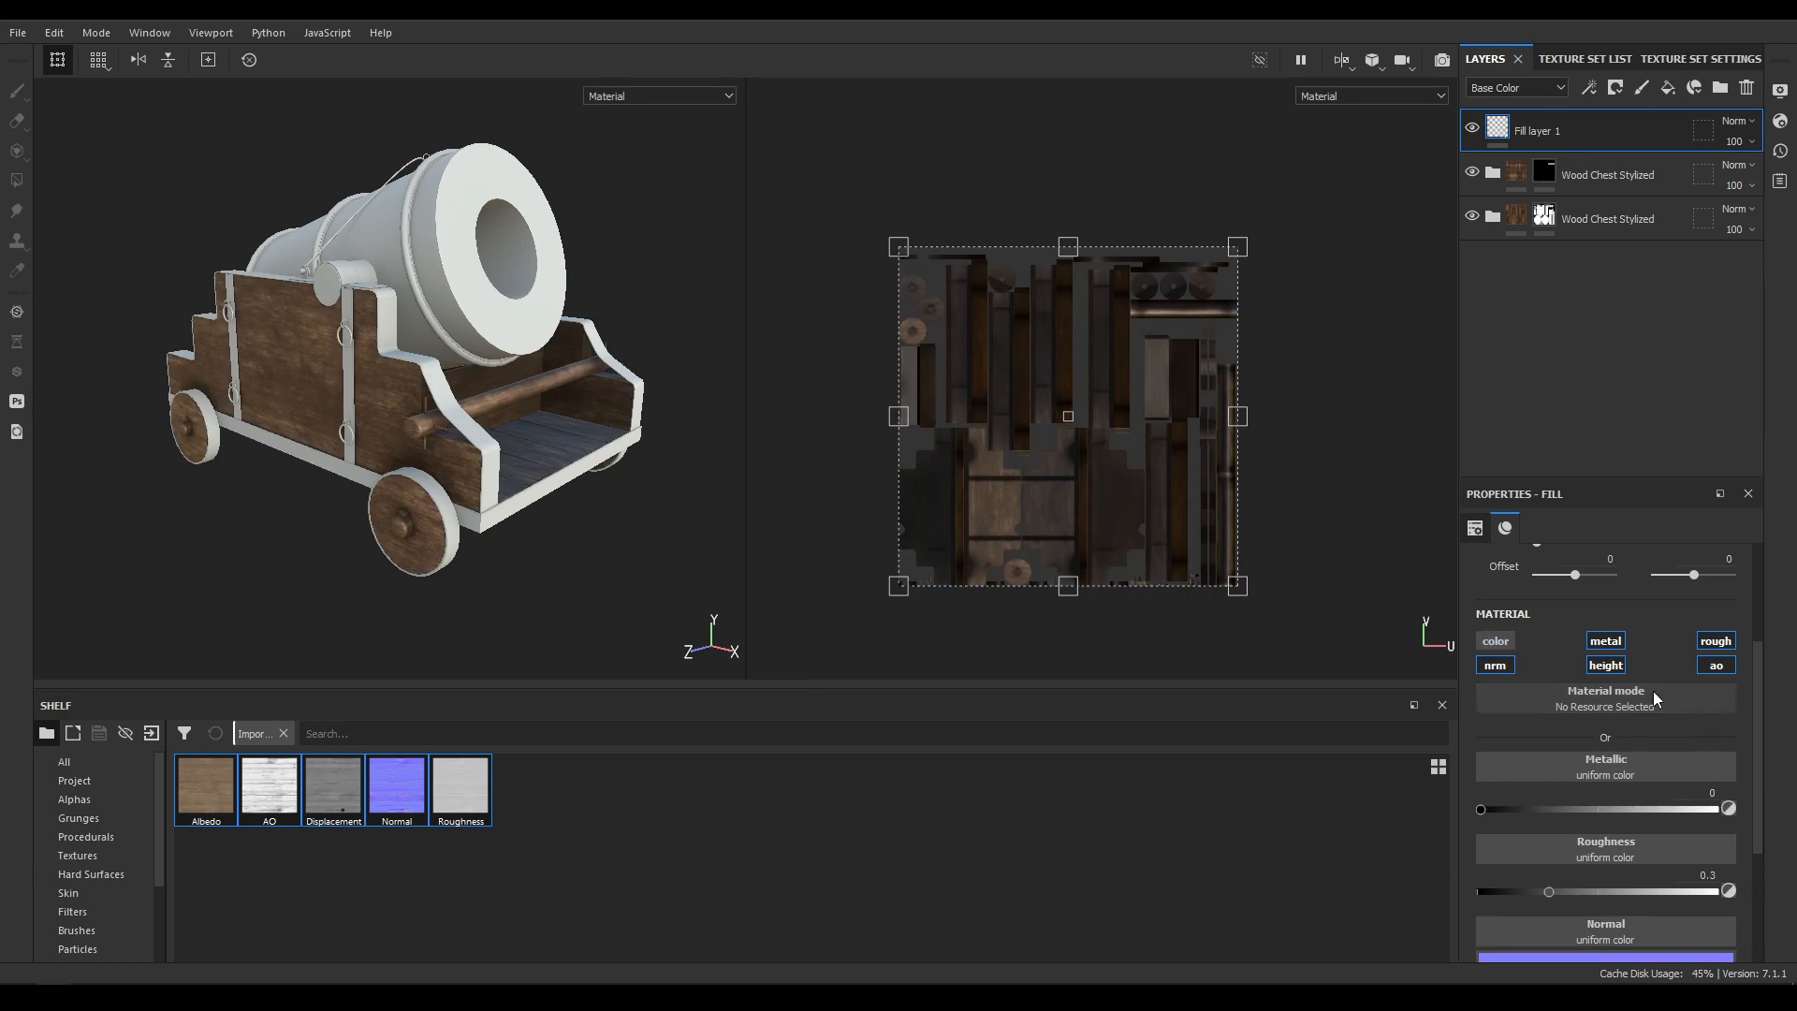
{"action": "left_click", "coordinate": [1604, 640]}
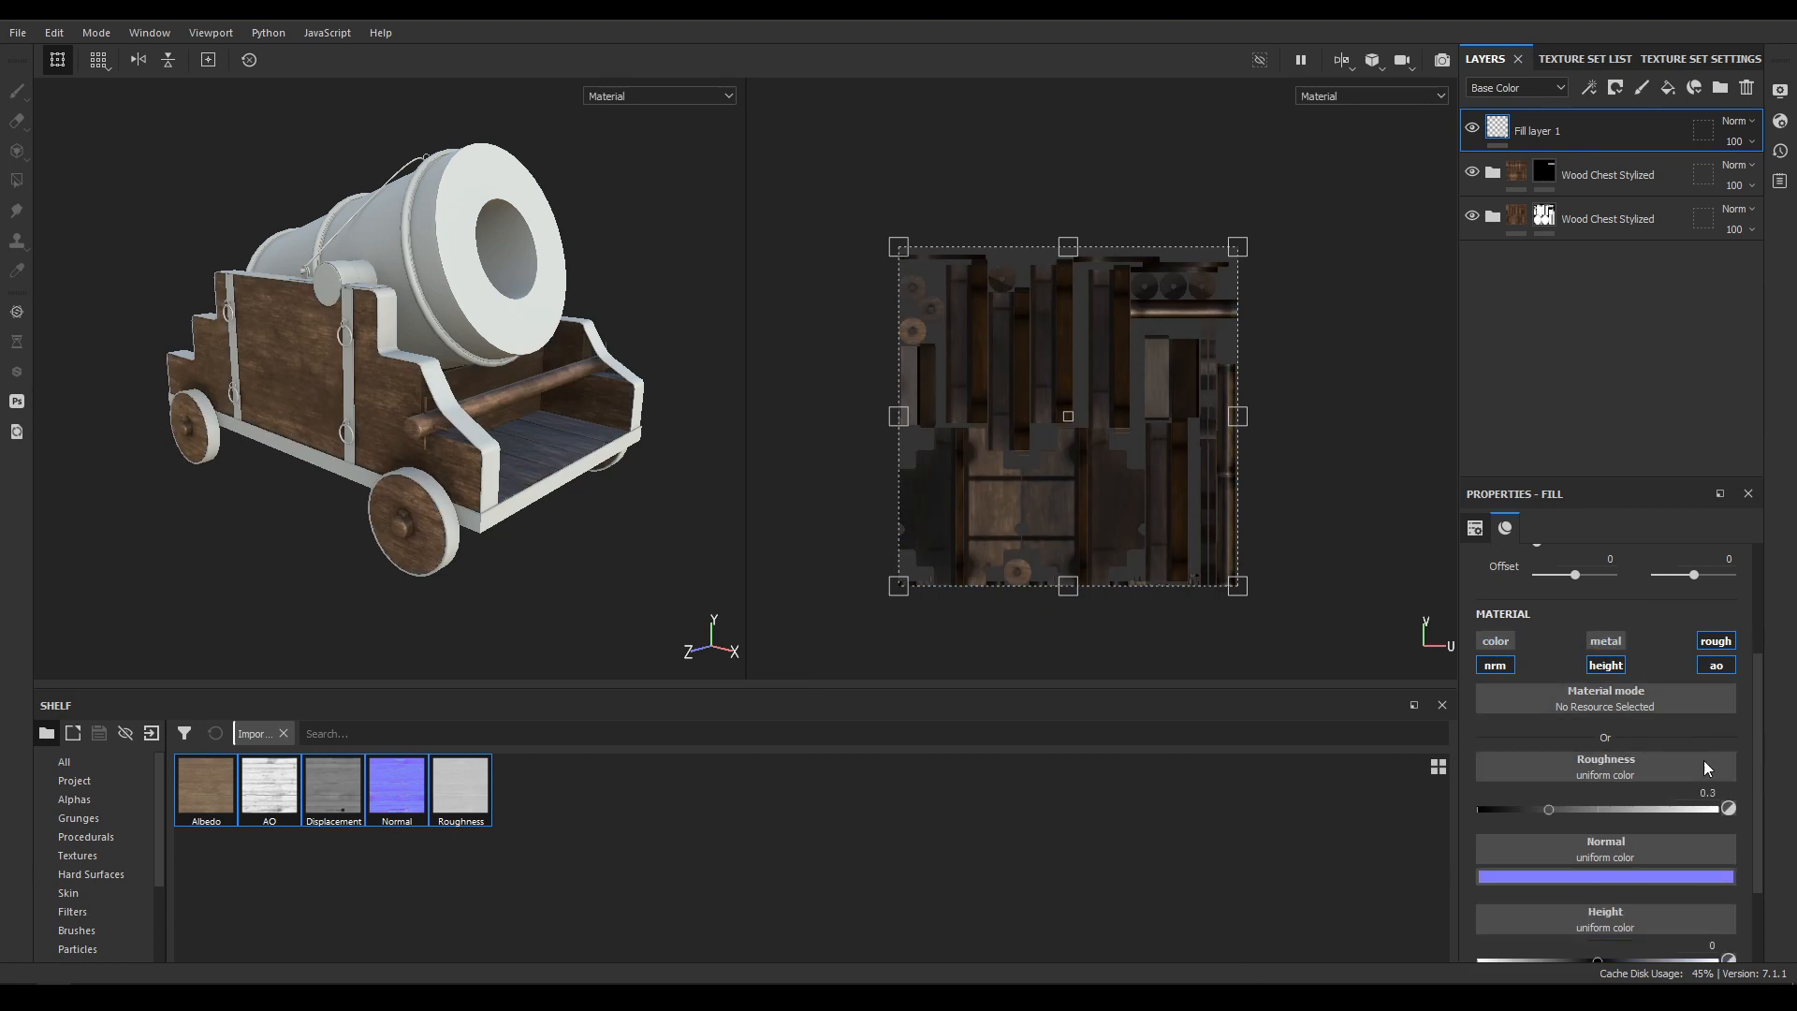
{"action": "scroll", "coordinate": [1695, 775], "scroll_direction": "down", "scroll_amount": 3}
{"action": "left_click_drag", "start_coordinate": [269, 786], "coordinate": [1563, 881]}
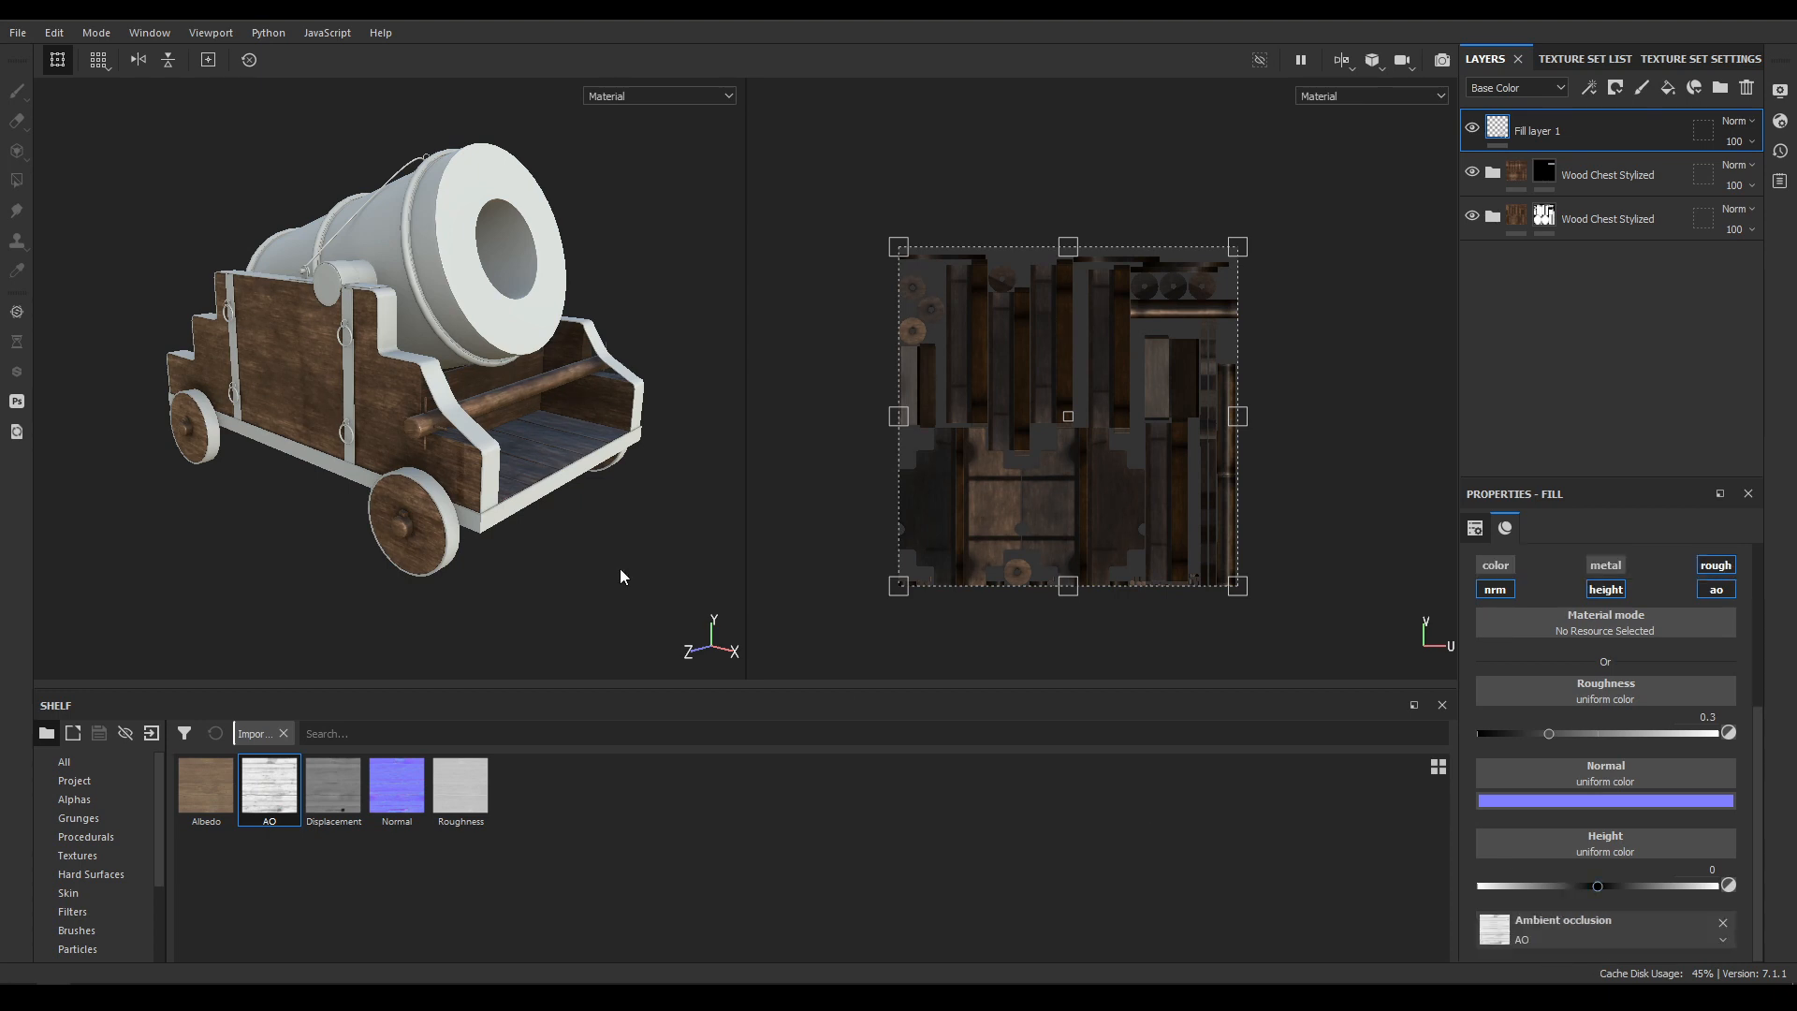
Assign the Normal map to the fill layer's normal, Displacement to its height and Roughness to its roughness.
{"action": "left_click_drag", "start_coordinate": [360, 406], "coordinate": [467, 379], "text": "alt"}
{"action": "scroll", "coordinate": [421, 393], "scroll_direction": "up", "scroll_amount": 2}
{"action": "left_click_drag", "start_coordinate": [413, 761], "coordinate": [1576, 765]}
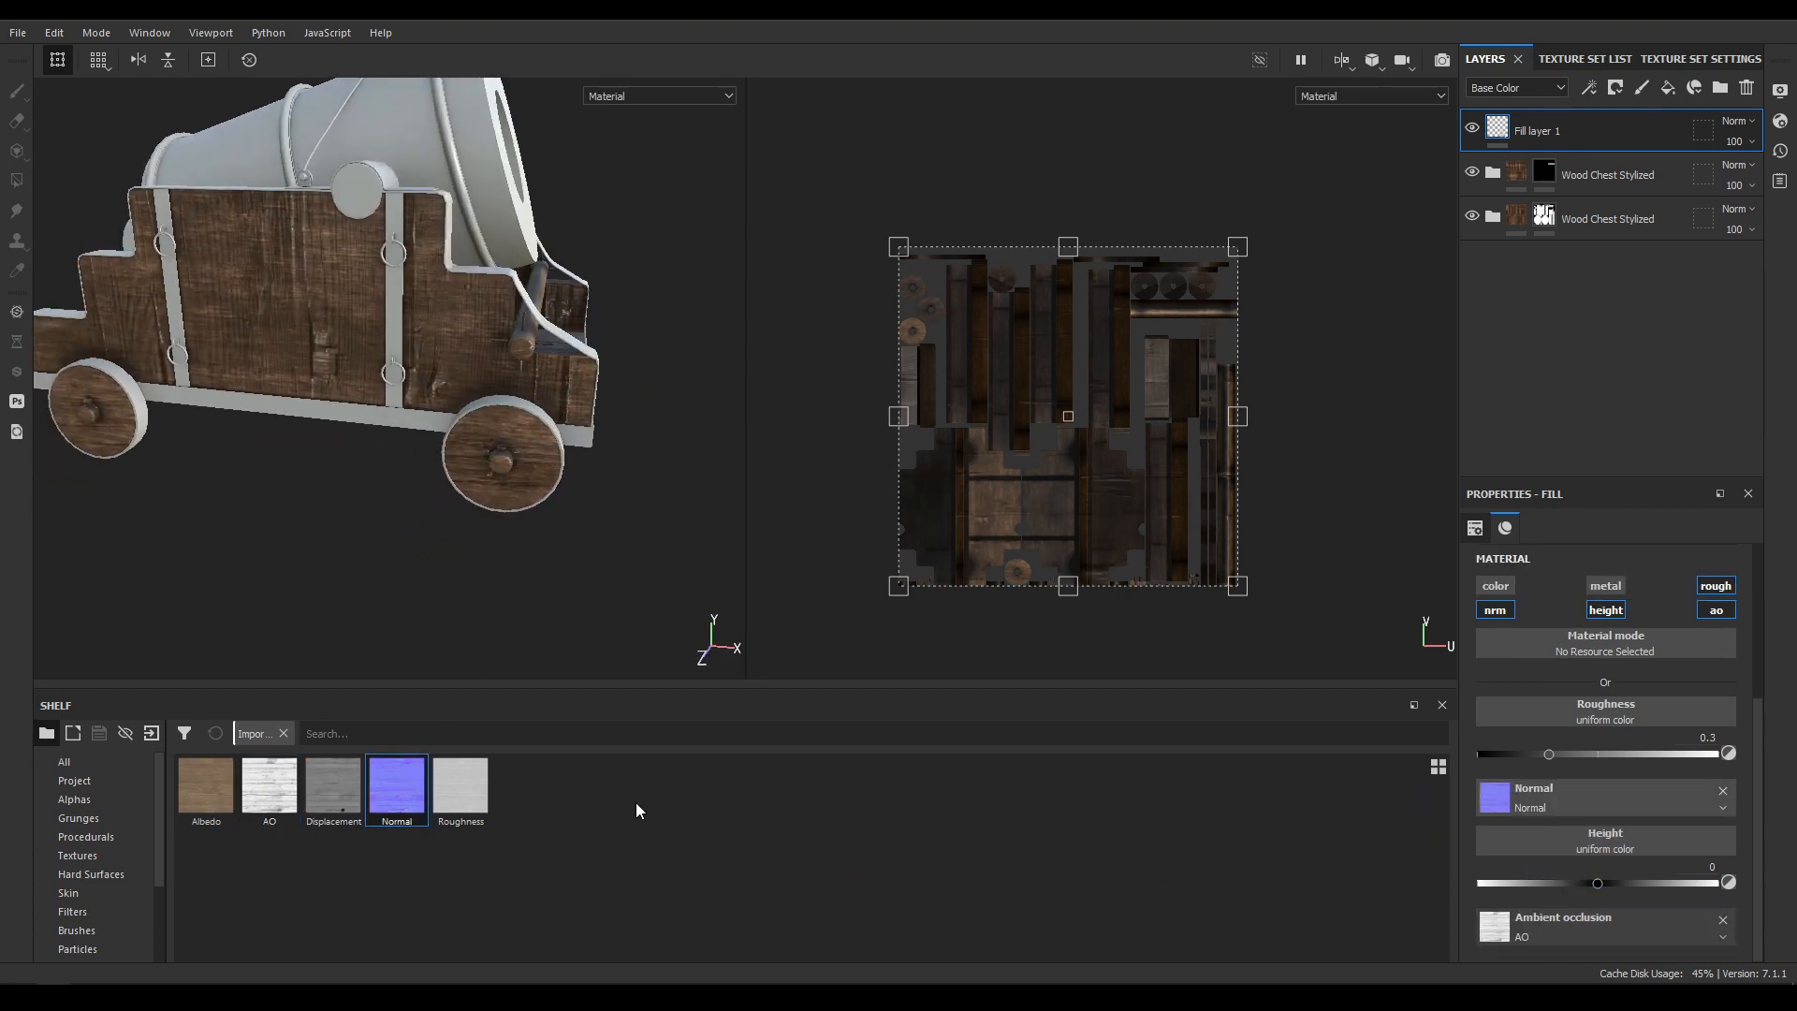
{"action": "left_click_drag", "start_coordinate": [344, 797], "coordinate": [1587, 840]}
{"action": "left_click_drag", "start_coordinate": [473, 806], "coordinate": [1568, 711]}
{"action": "scroll", "coordinate": [476, 408], "scroll_direction": "up", "scroll_amount": 3}
{"action": "scroll", "coordinate": [477, 408], "scroll_direction": "down", "scroll_amount": 3}
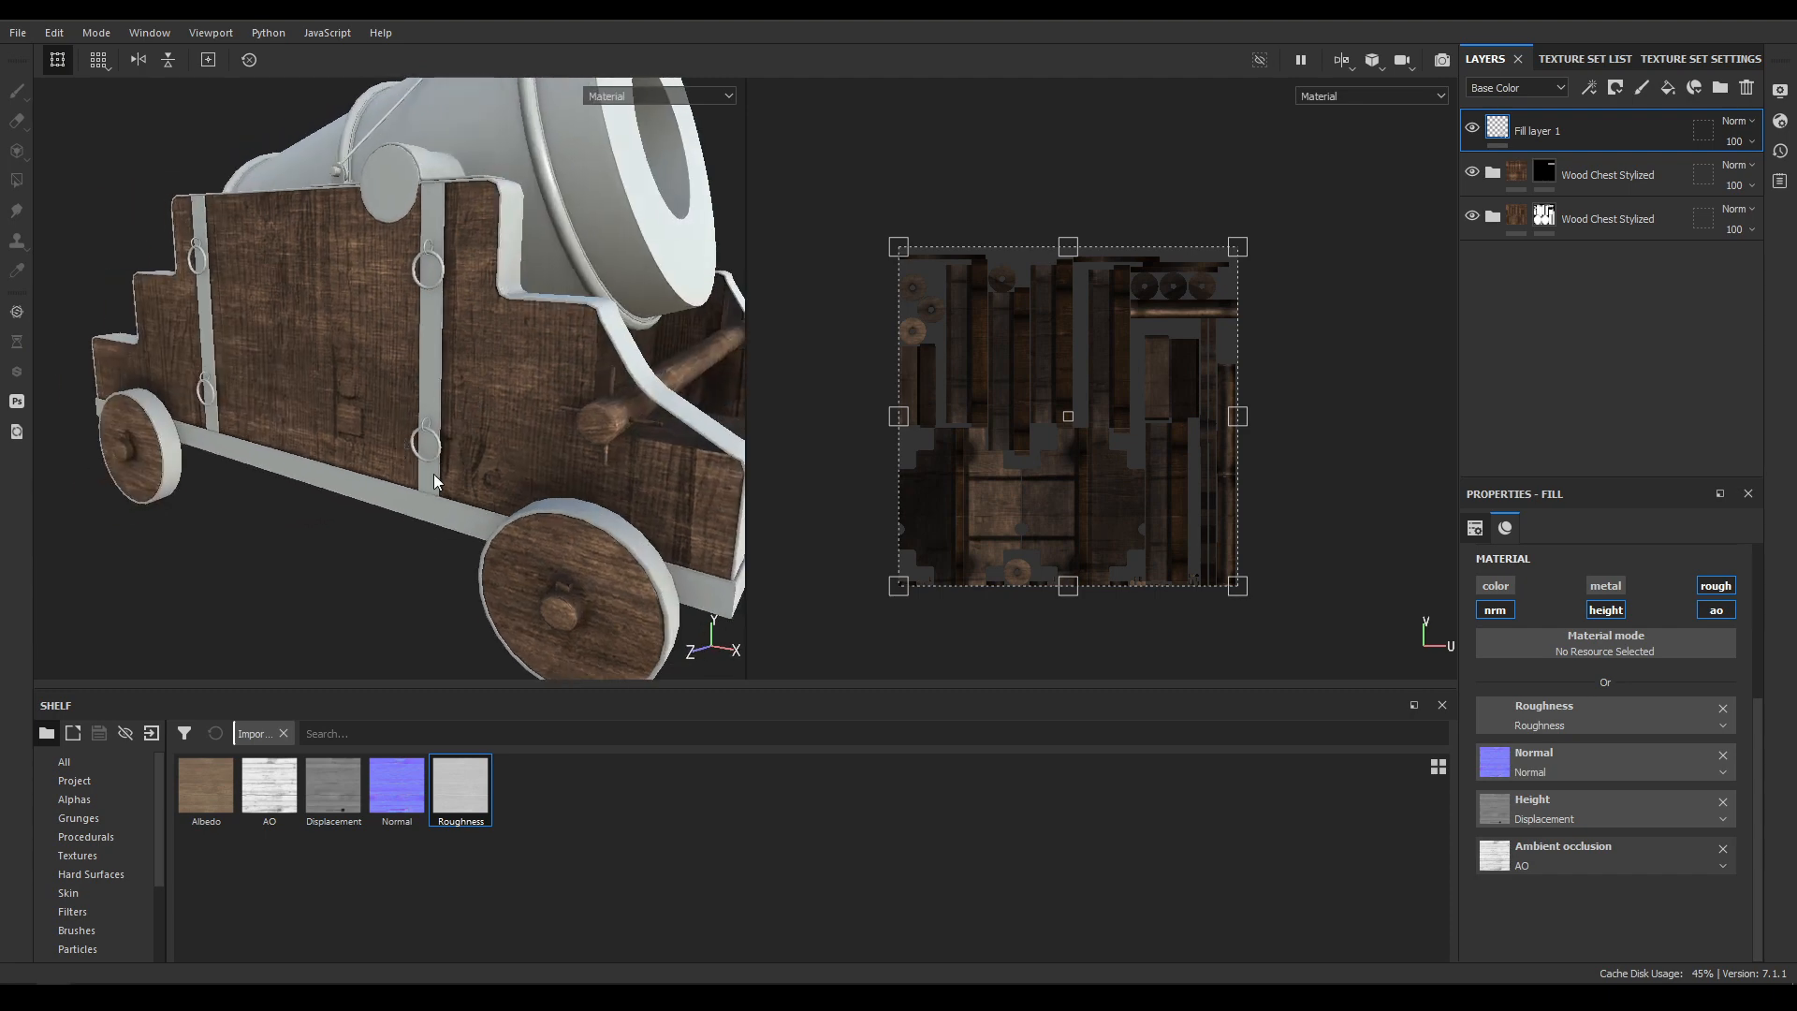
Set the wood fill layer's projection to Tri-planar projection and its UV scale to 3.
{"action": "scroll", "coordinate": [1596, 768], "scroll_direction": "up", "scroll_amount": 3}
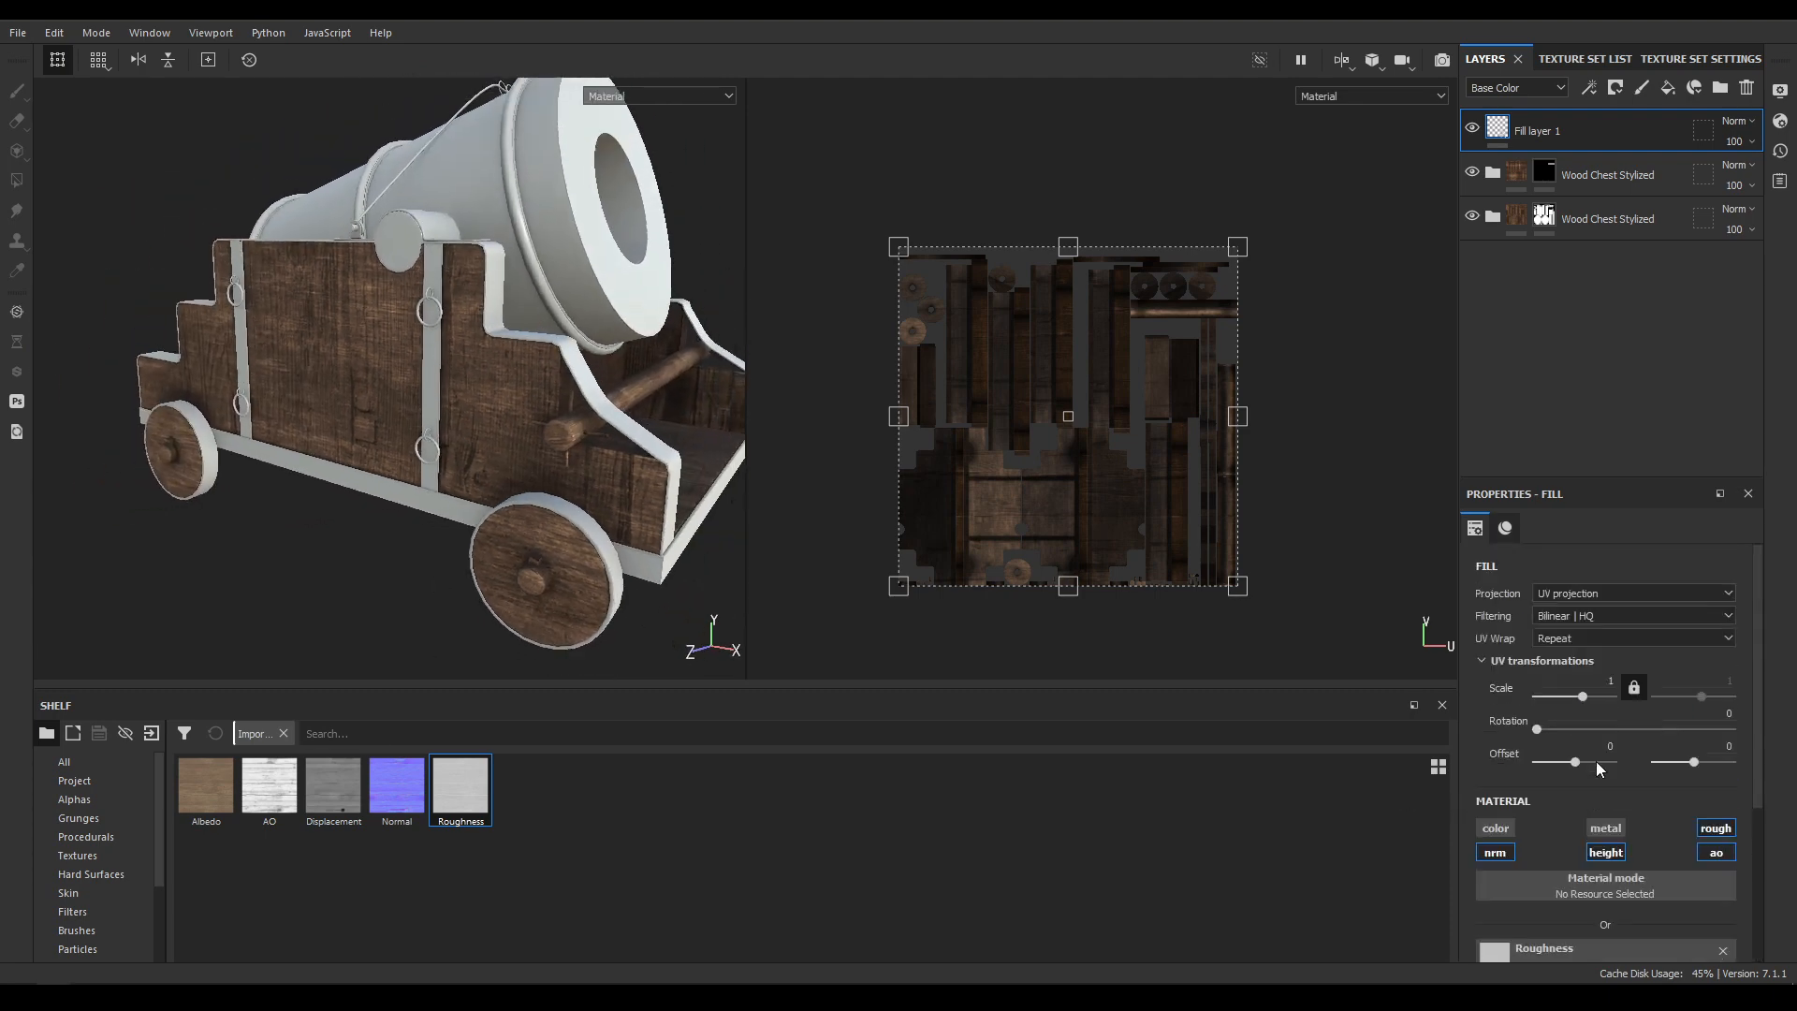
{"action": "left_click", "coordinate": [1602, 591]}
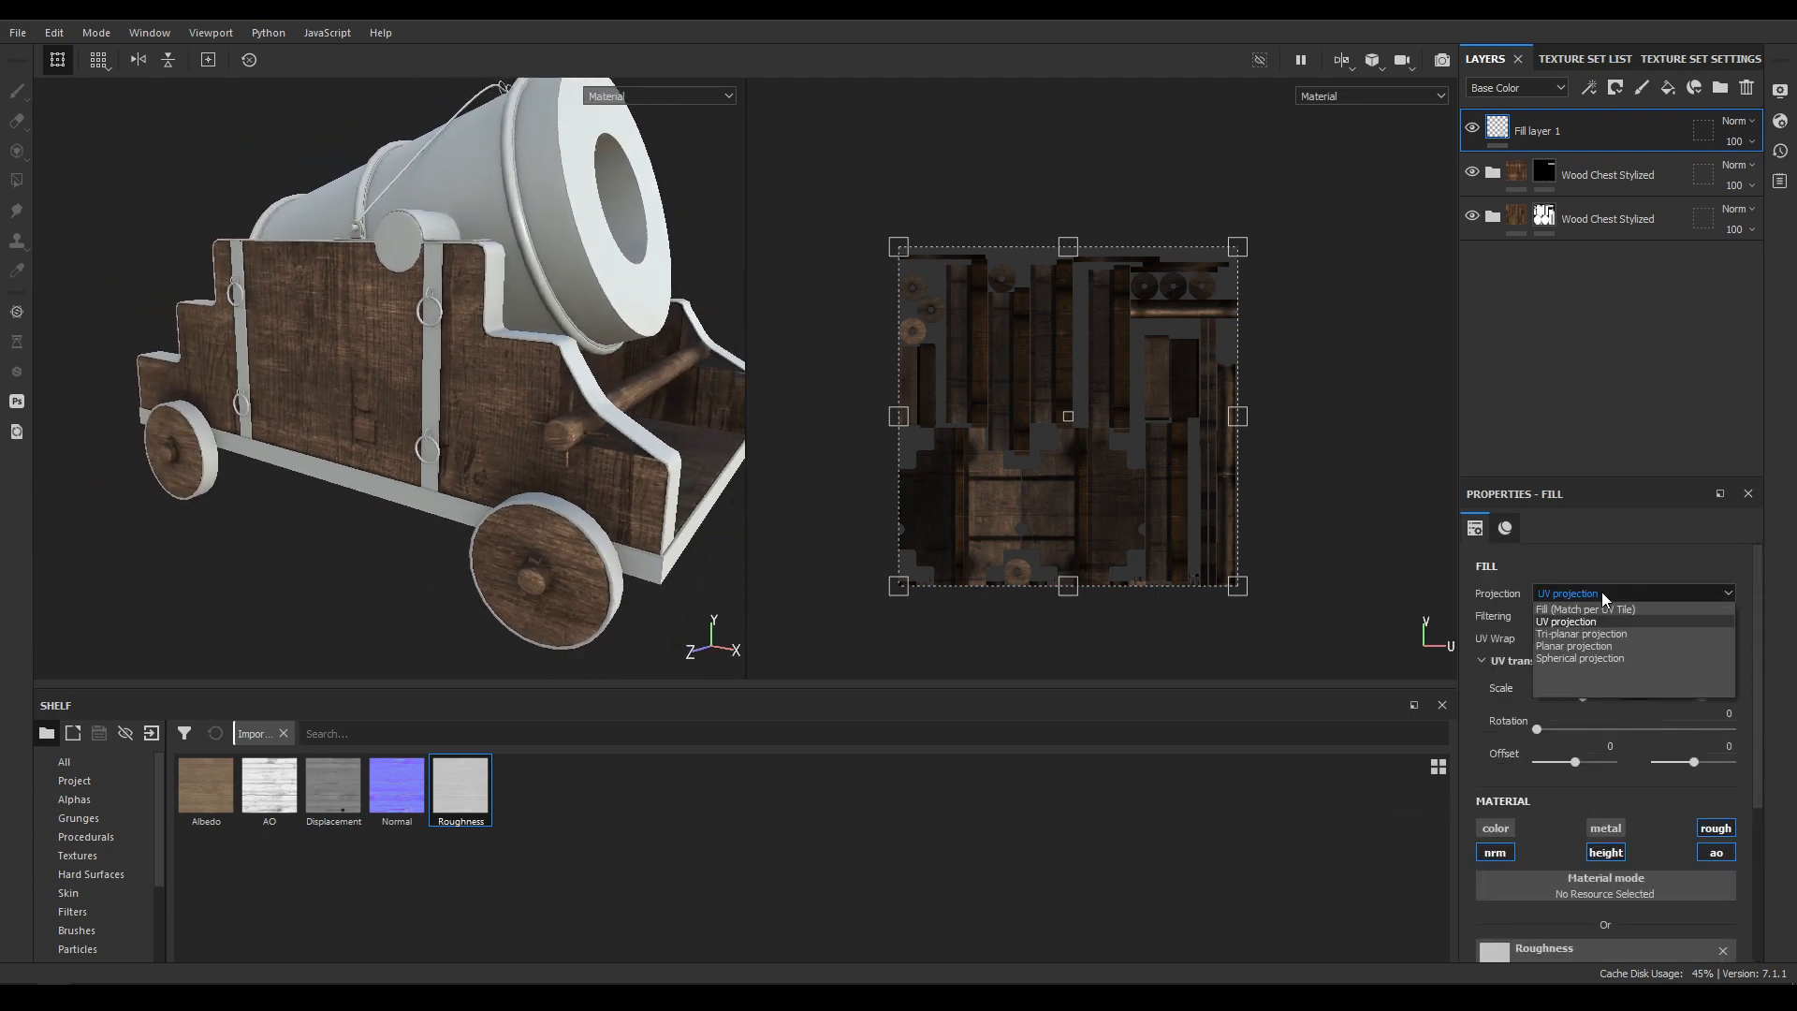
{"action": "left_click", "coordinate": [1603, 638]}
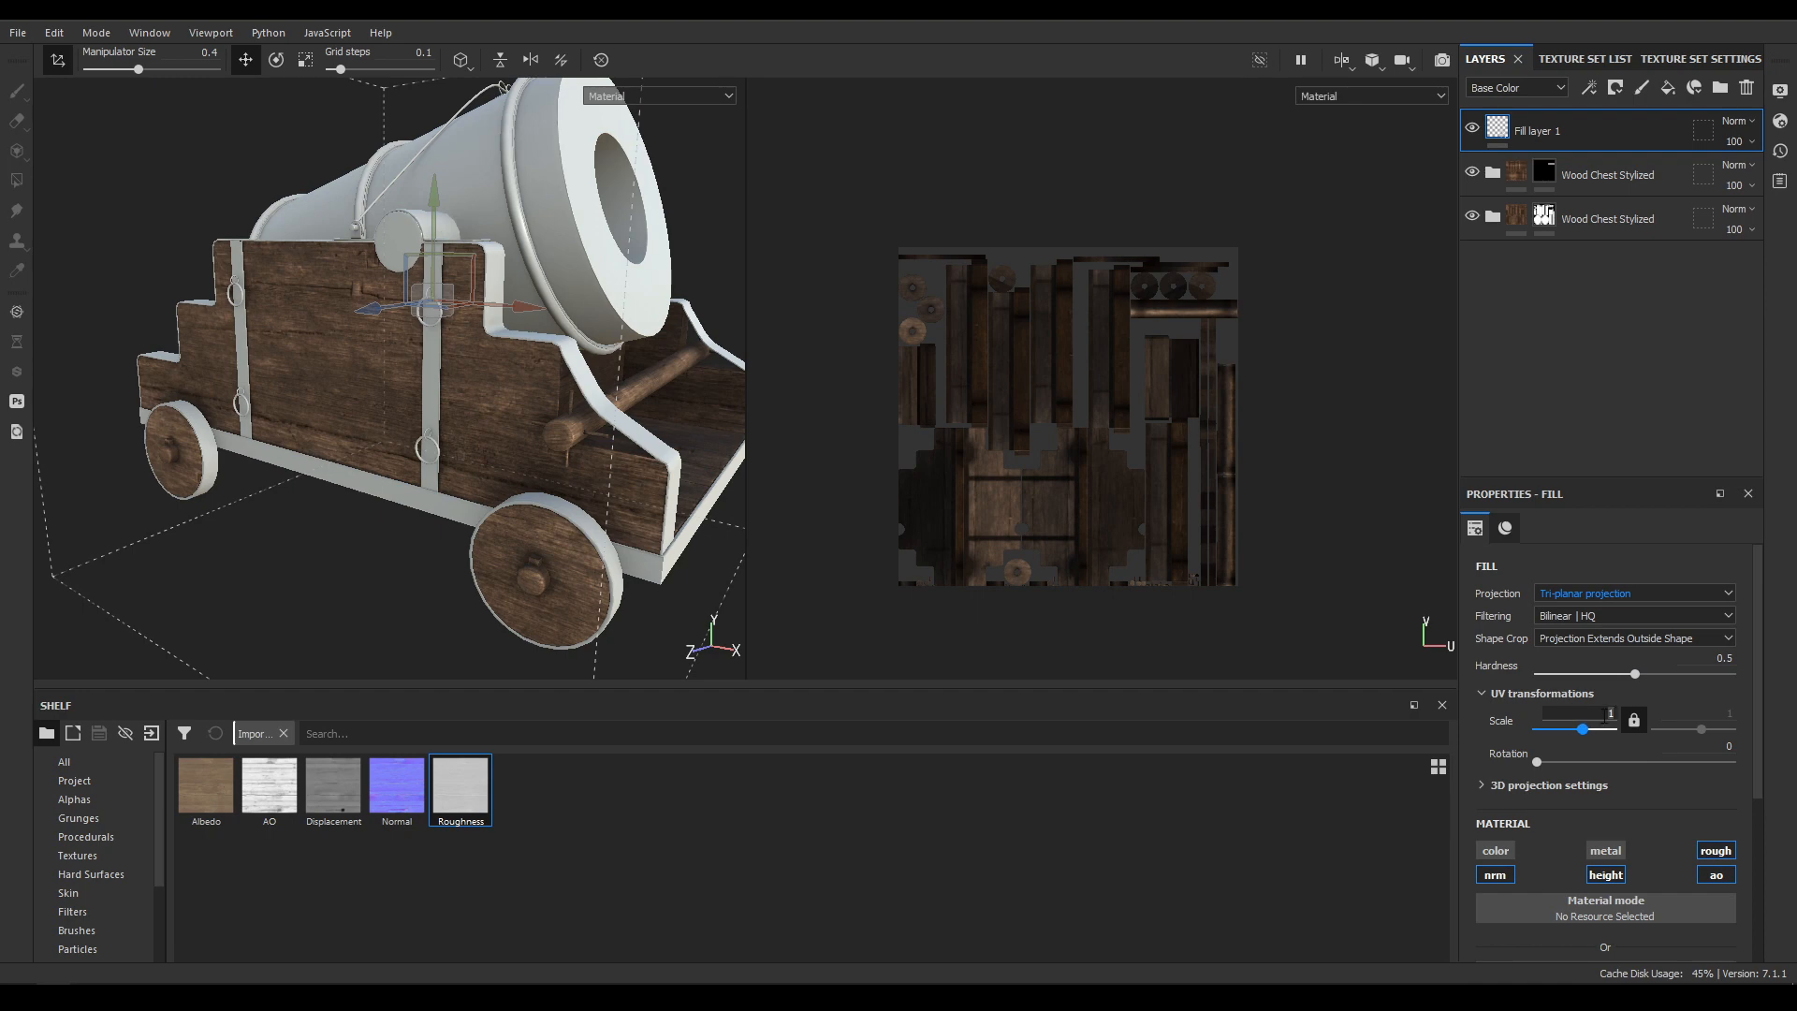
{"action": "type", "text": "3"}
{"action": "key", "text": "Return"}
Examine the rescaled wood detail on the cart's side panel, wheels and front from several angles.
{"action": "left_click_drag", "start_coordinate": [548, 577], "coordinate": [542, 393], "text": "alt"}
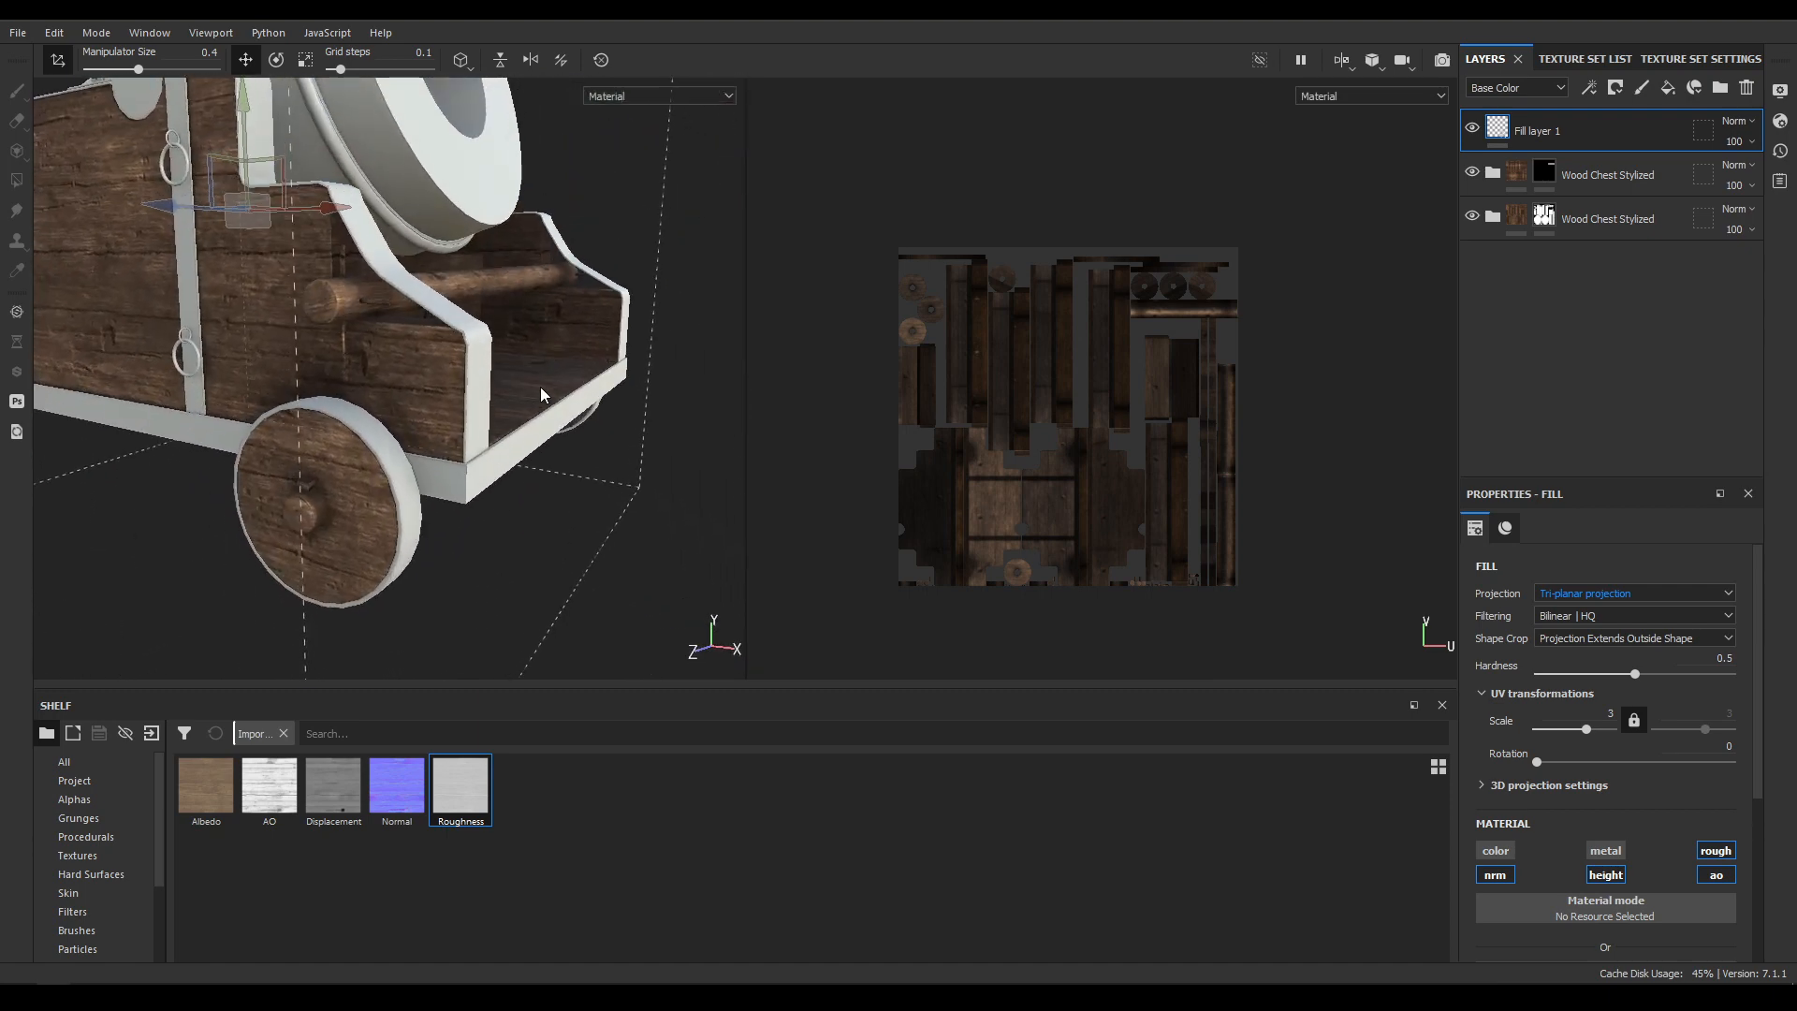
{"action": "right_click_drag", "start_coordinate": [531, 423], "coordinate": [496, 341], "text": "alt"}
{"action": "left_click_drag", "start_coordinate": [496, 342], "coordinate": [421, 313], "text": "alt"}
{"action": "right_click_drag", "start_coordinate": [421, 313], "coordinate": [533, 542], "text": "alt"}
{"action": "mouse_move", "coordinate": [534, 542]}
{"action": "left_mouse_down", "text": "alt"}
{"action": "mouse_move", "coordinate": [621, 449]}
{"action": "mouse_move", "coordinate": [502, 549]}
{"action": "mouse_move", "coordinate": [540, 513]}
{"action": "left_mouse_up", "text": "alt"}
{"action": "right_click_drag", "start_coordinate": [540, 515], "coordinate": [422, 393], "text": "alt"}
{"action": "left_click_drag", "start_coordinate": [421, 393], "coordinate": [711, 464], "text": "alt"}
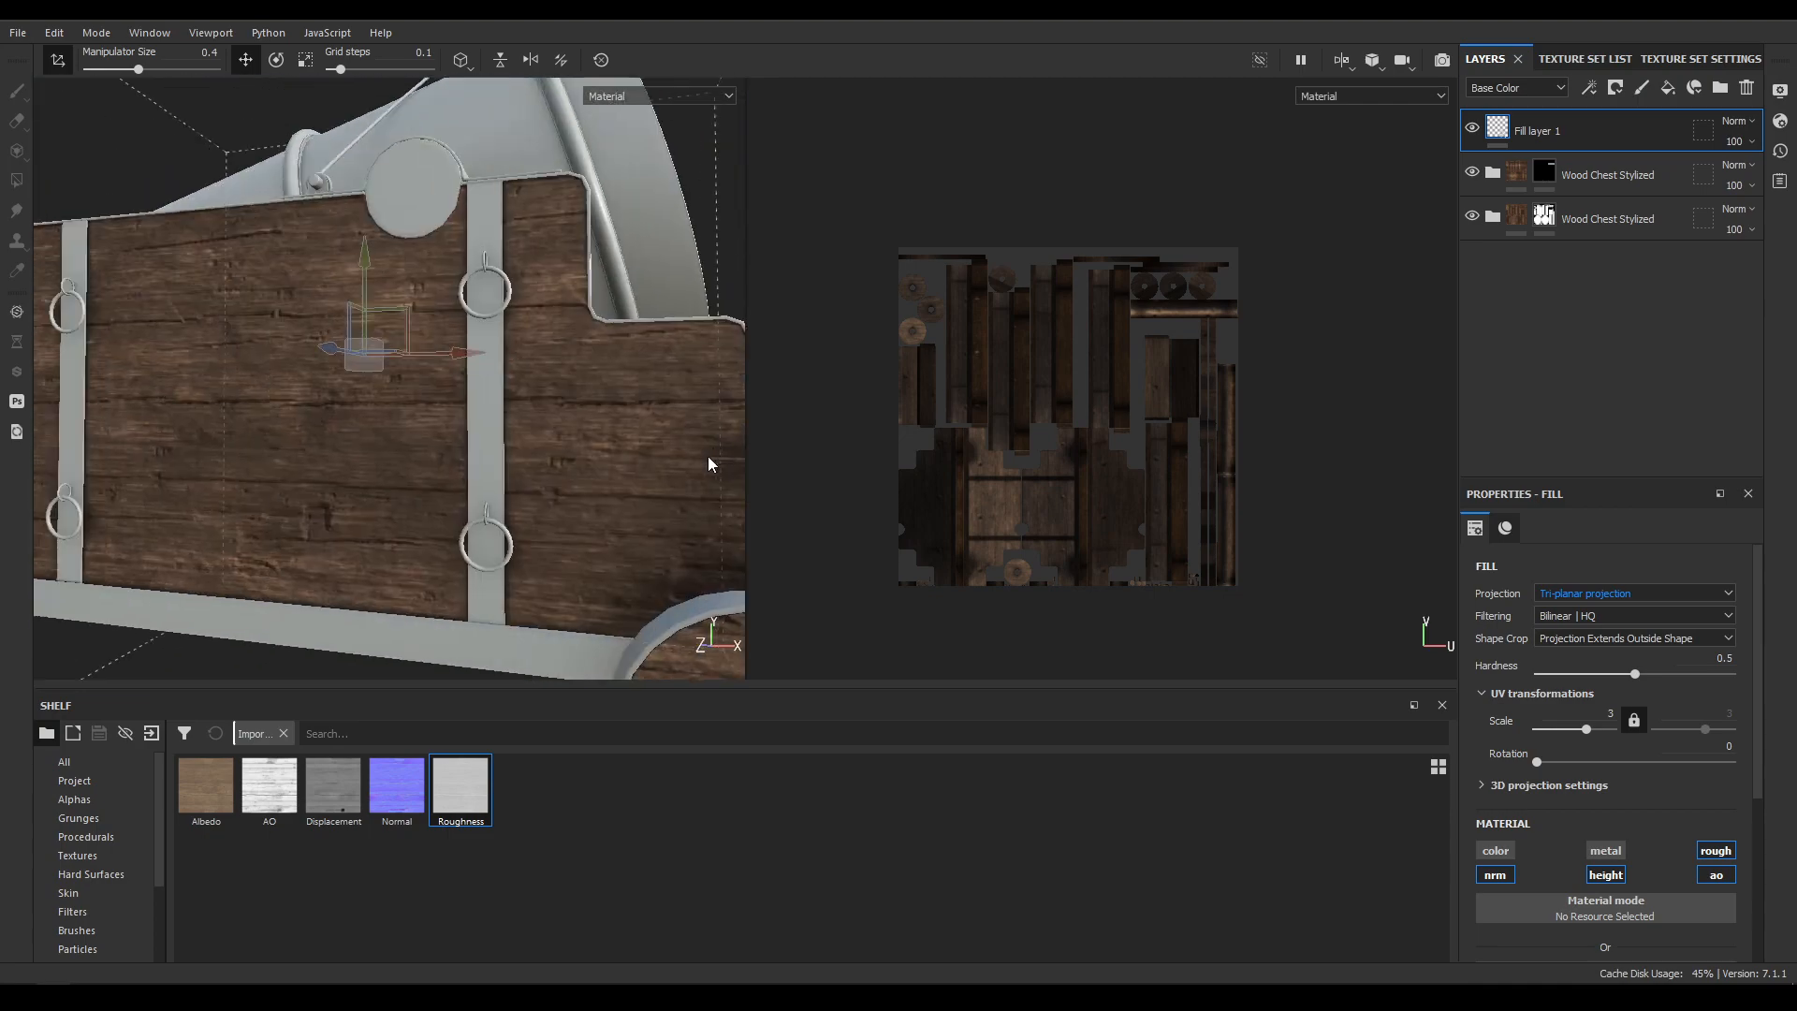
{"action": "right_click_drag", "start_coordinate": [710, 464], "coordinate": [473, 465], "text": "alt"}
{"action": "left_click_drag", "start_coordinate": [473, 465], "coordinate": [439, 496], "text": "alt"}
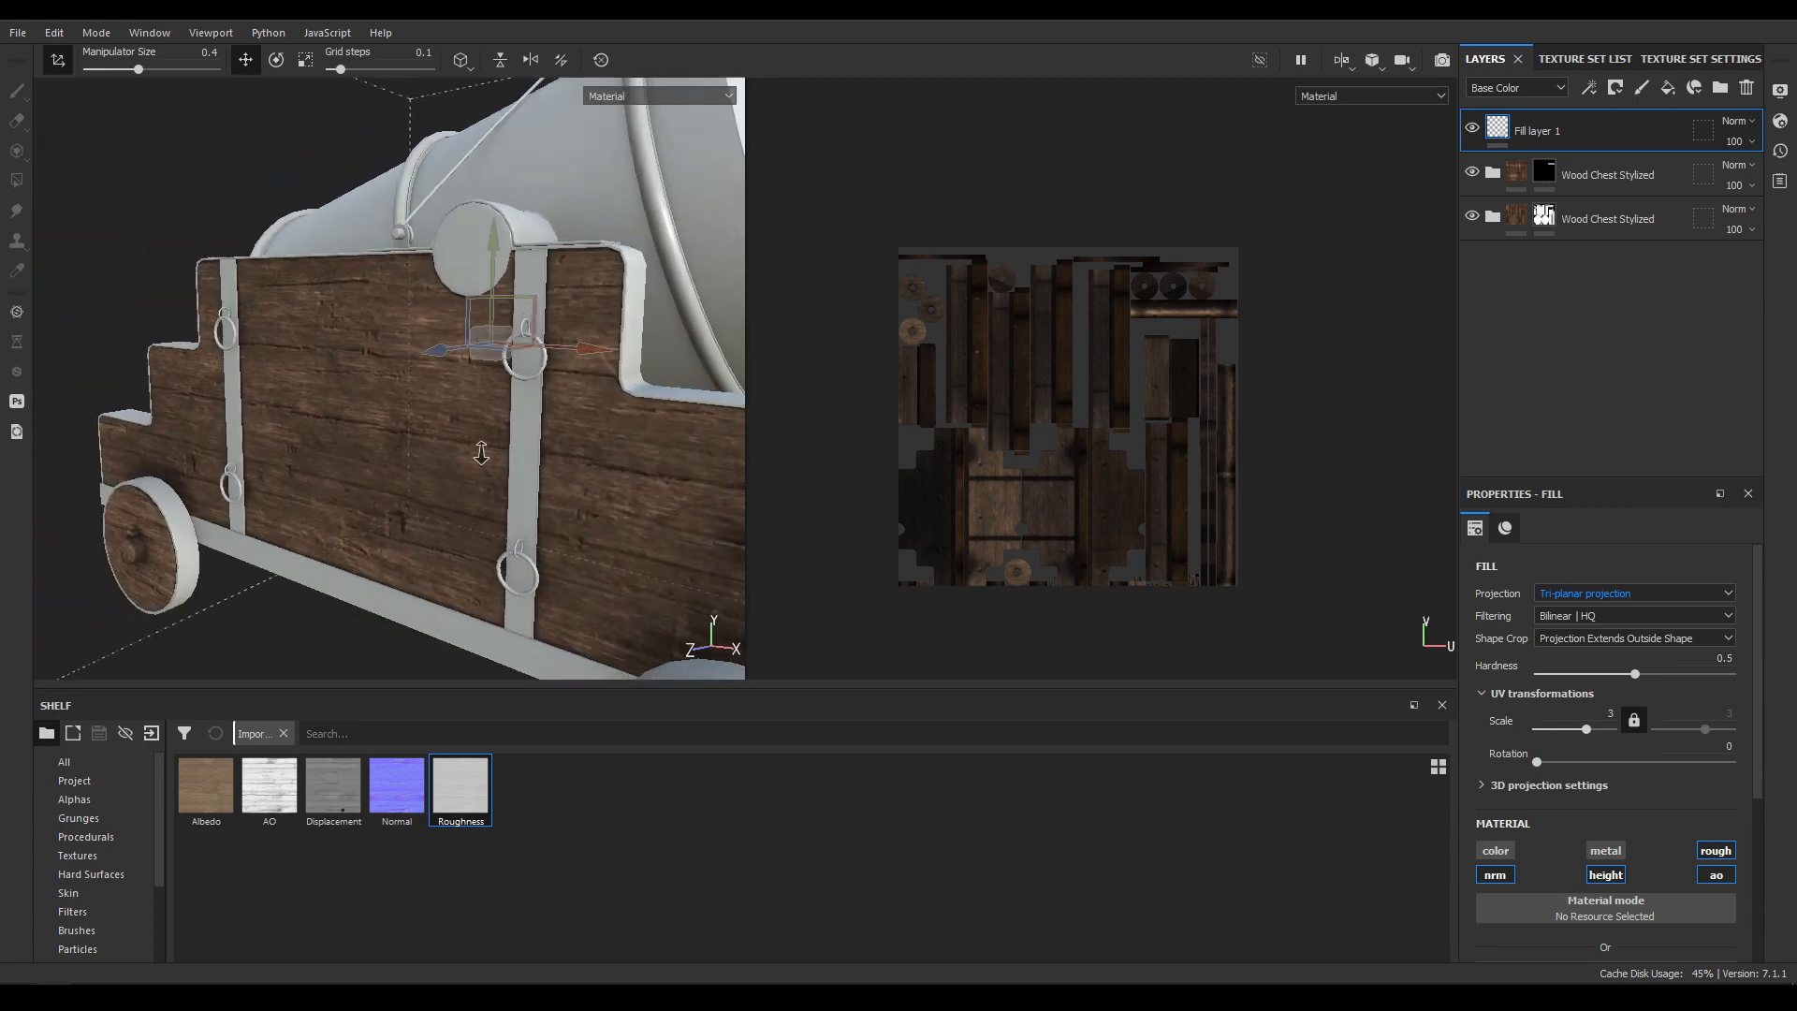
{"action": "right_click_drag", "start_coordinate": [621, 496], "coordinate": [517, 434], "text": "alt"}
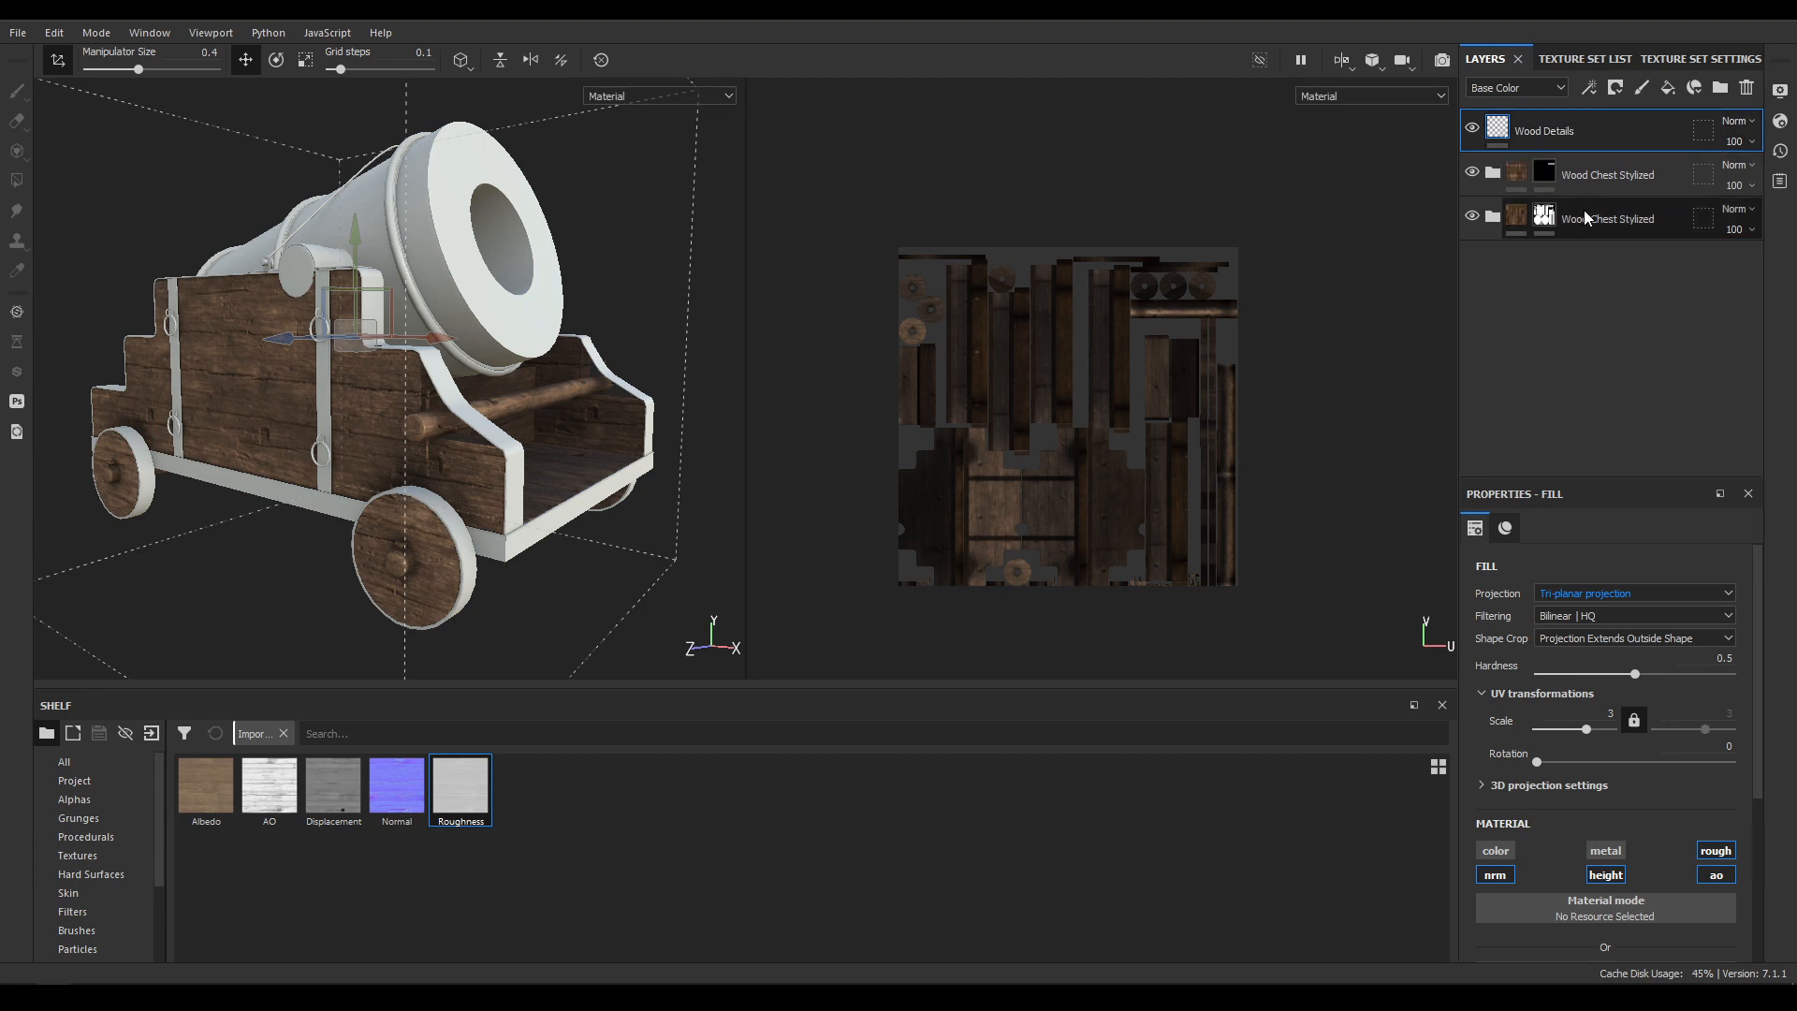
Add a fill layer above Wood Details with only the color and roughness channels active, and set its roughness to 0.6.
{"action": "left_click", "coordinate": [1597, 180]}
{"action": "left_click", "coordinate": [1591, 148]}
{"action": "scroll", "coordinate": [290, 355], "scroll_direction": "up", "scroll_amount": 2}
{"action": "left_click_drag", "start_coordinate": [290, 357], "coordinate": [552, 381], "text": "alt"}
{"action": "left_click", "coordinate": [1667, 89]}
{"action": "scroll", "coordinate": [1575, 695], "scroll_direction": "down", "scroll_amount": 2}
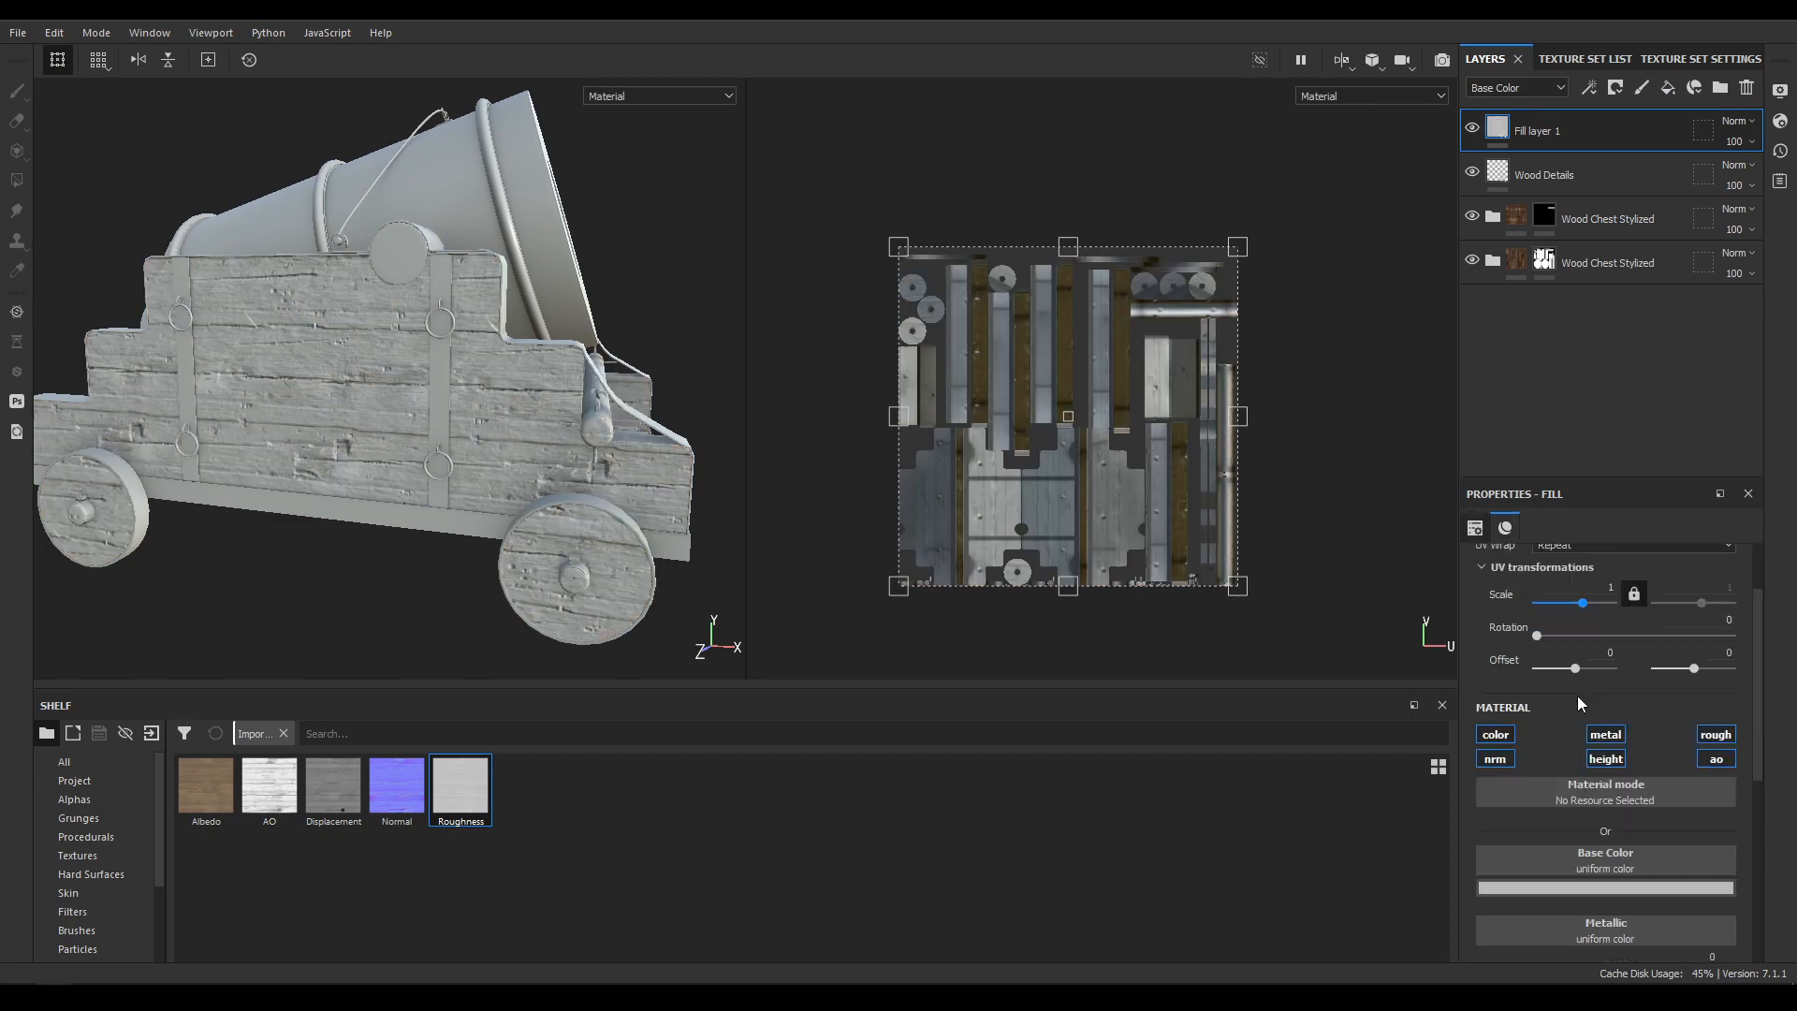
{"action": "left_click", "coordinate": [1493, 665]}
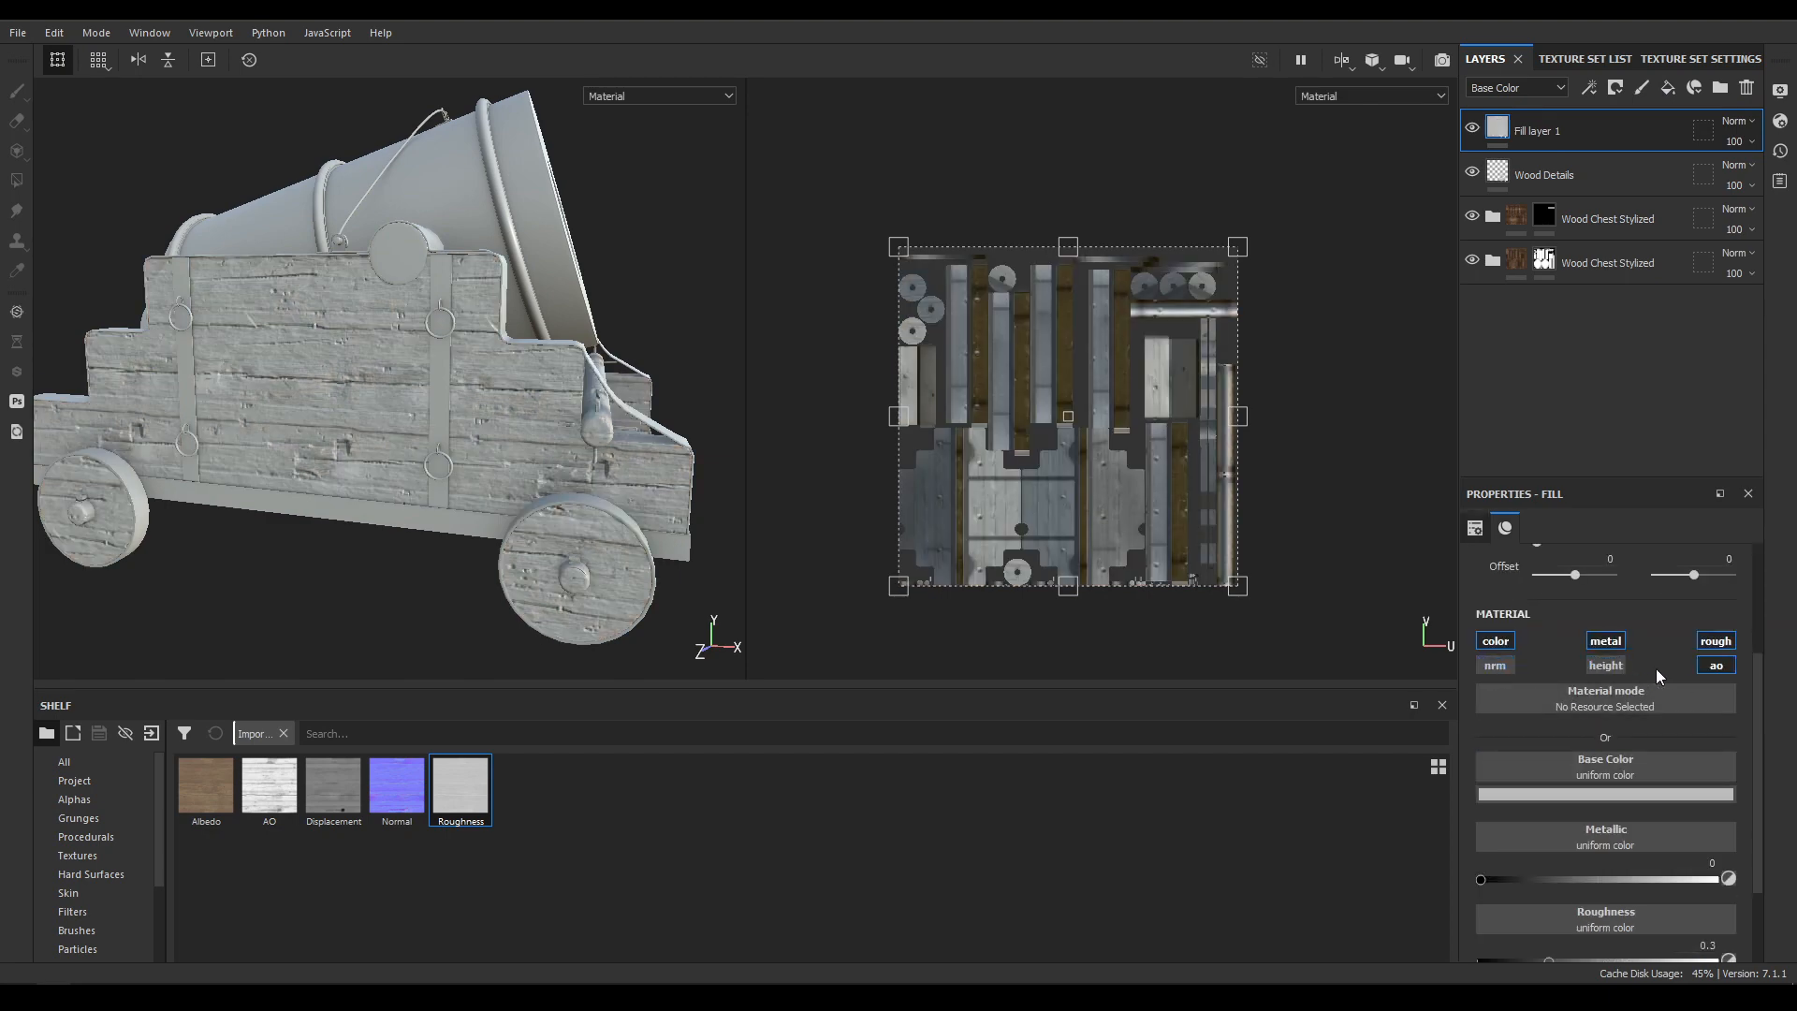
{"action": "left_click", "coordinate": [1604, 640]}
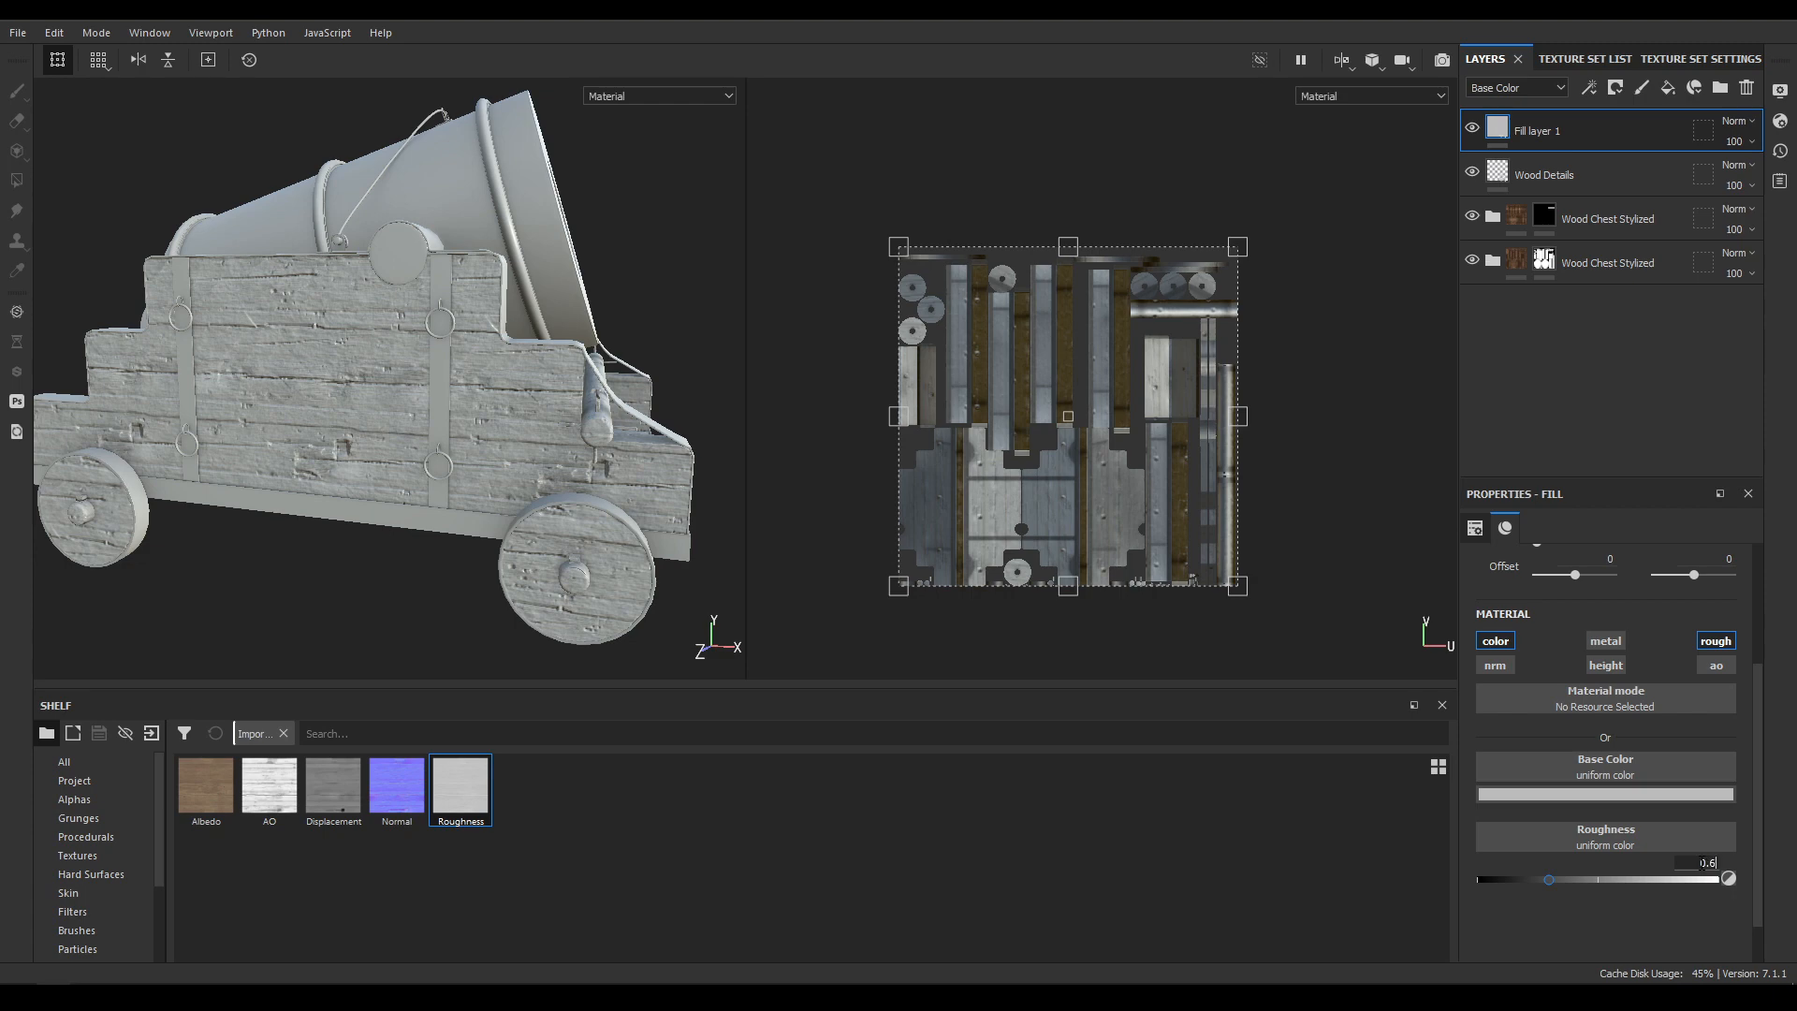
Darken the new fill layer's base color to near black and rename the layer Dirt.
{"action": "left_click", "coordinate": [1630, 794]}
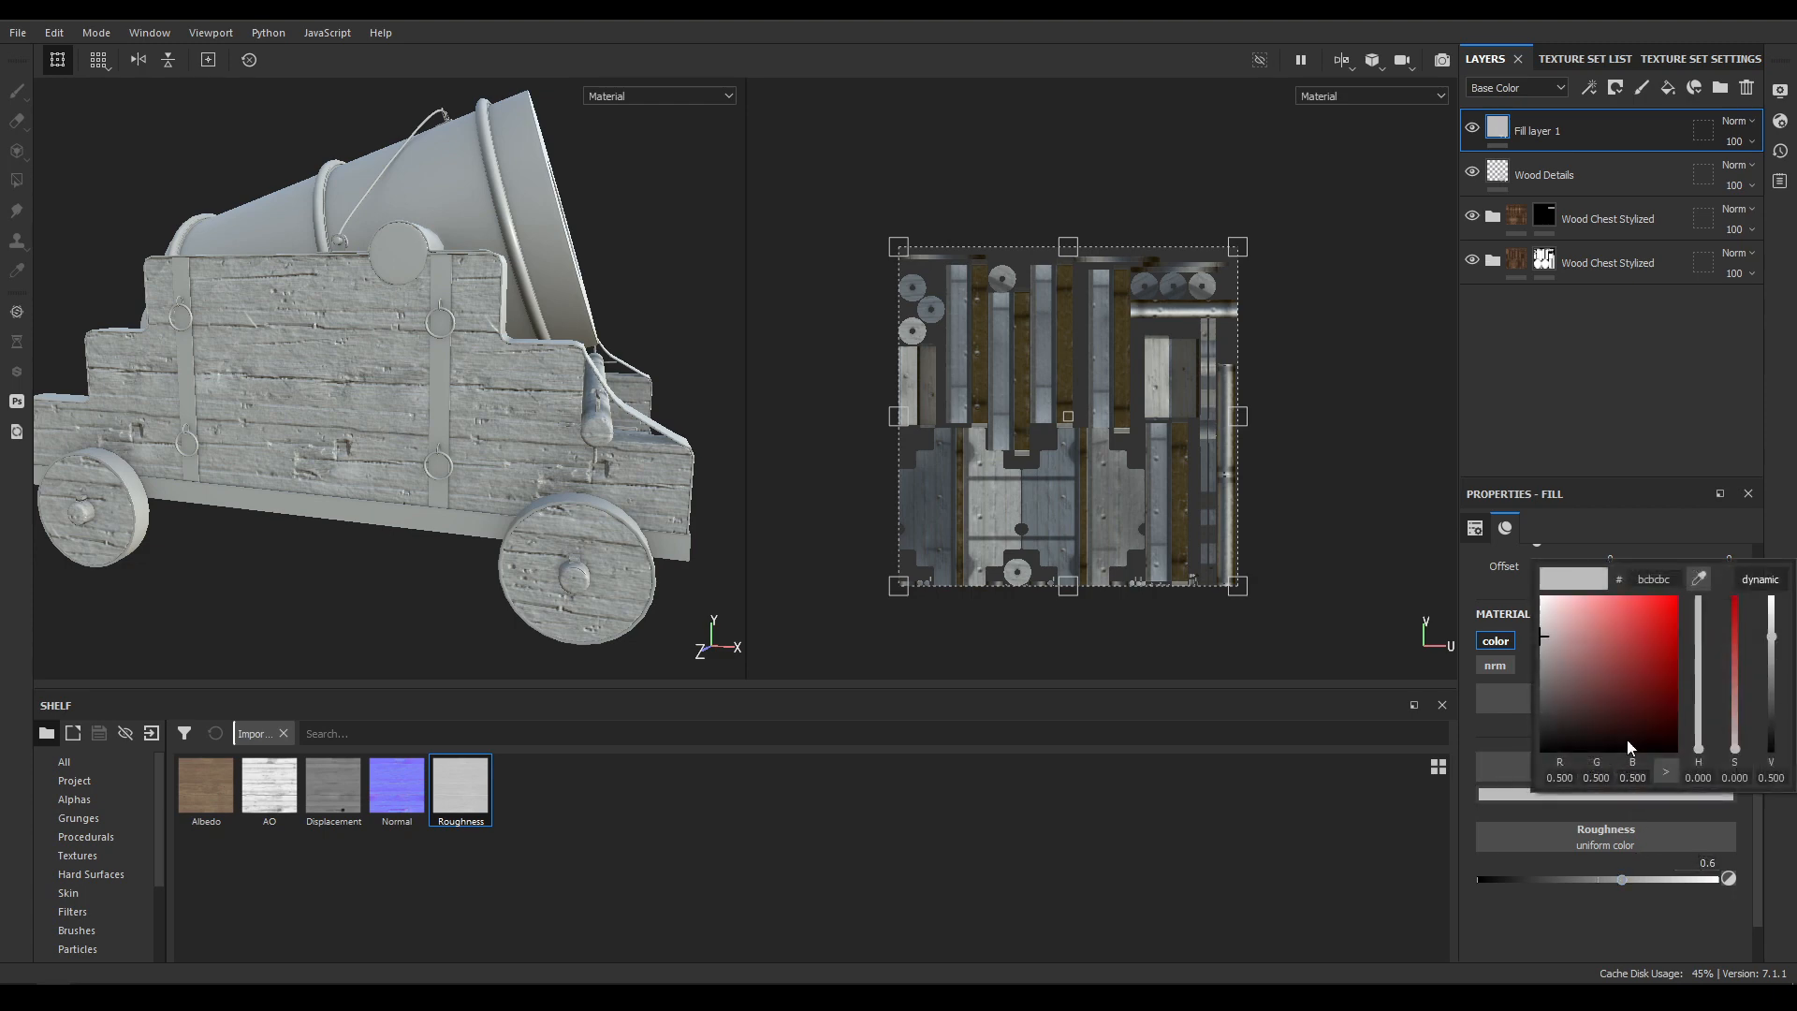
{"action": "left_click_drag", "start_coordinate": [1778, 641], "coordinate": [1770, 742]}
{"action": "left_click", "coordinate": [976, 549]}
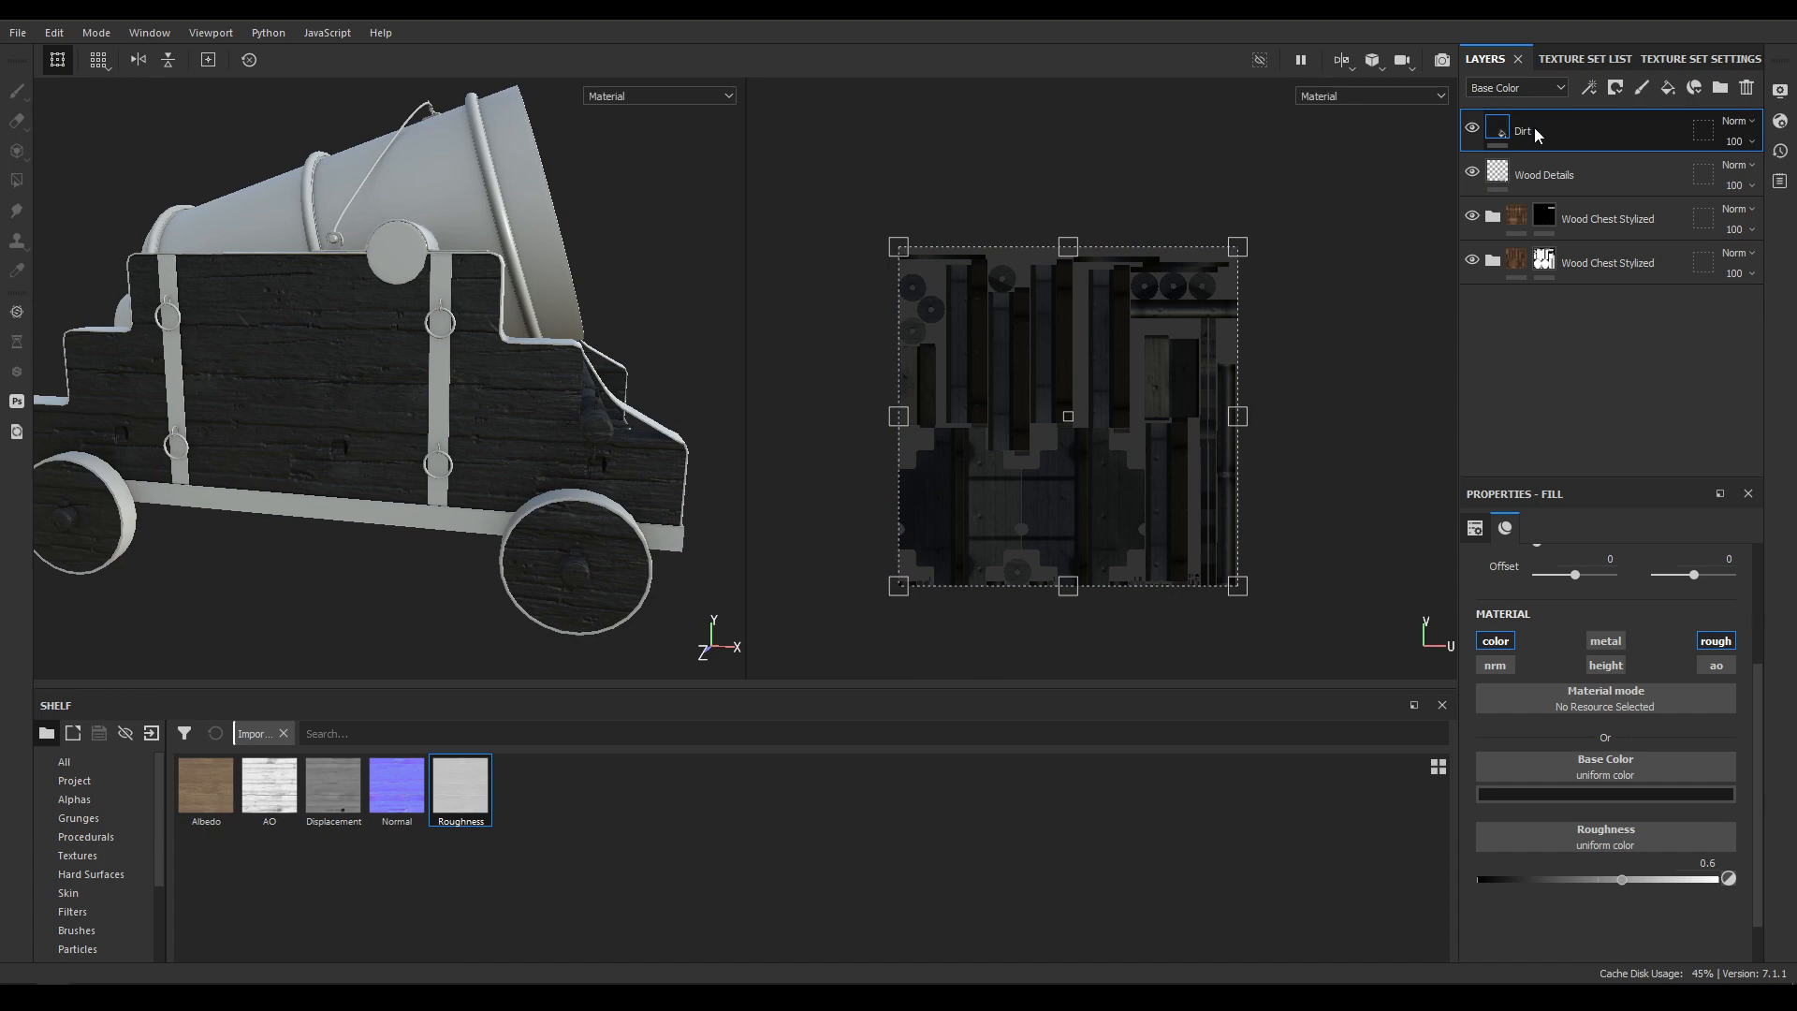
Add a black mask to the Dirt layer and add a paint effect to that mask.
{"action": "right_click", "coordinate": [1609, 129]}
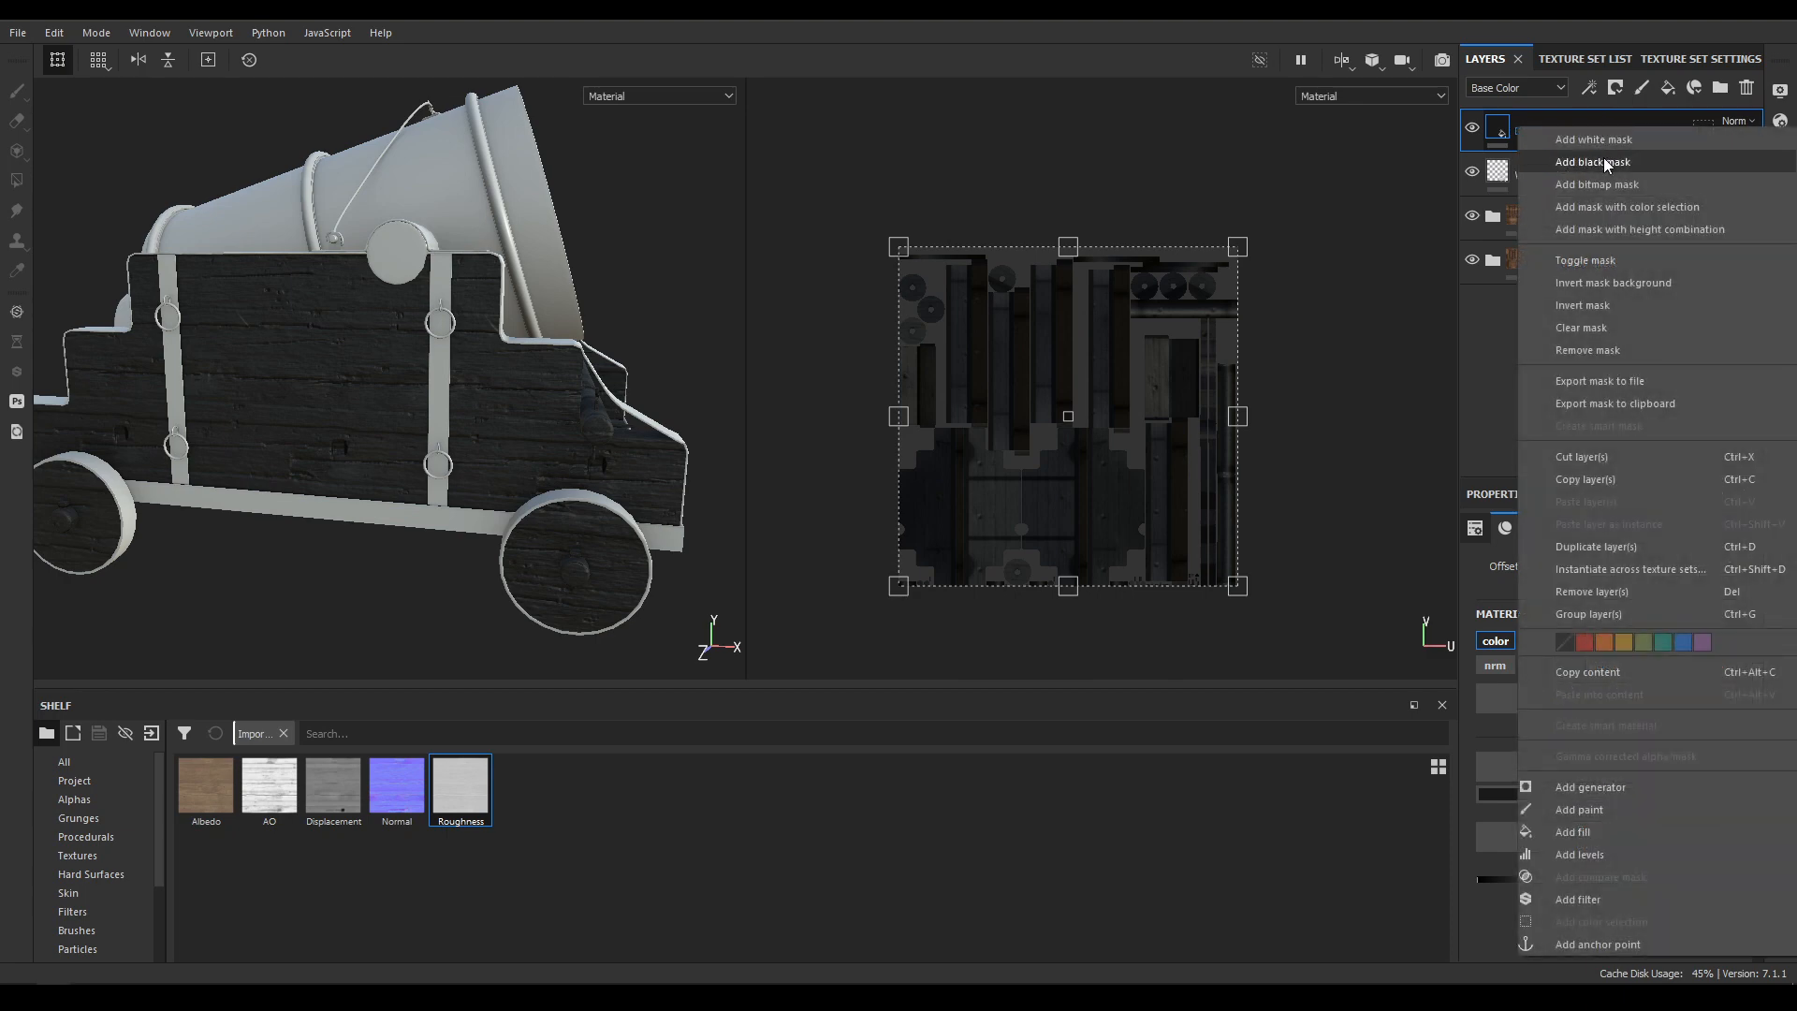
{"action": "left_click", "coordinate": [1603, 159]}
{"action": "right_click", "coordinate": [1581, 127]}
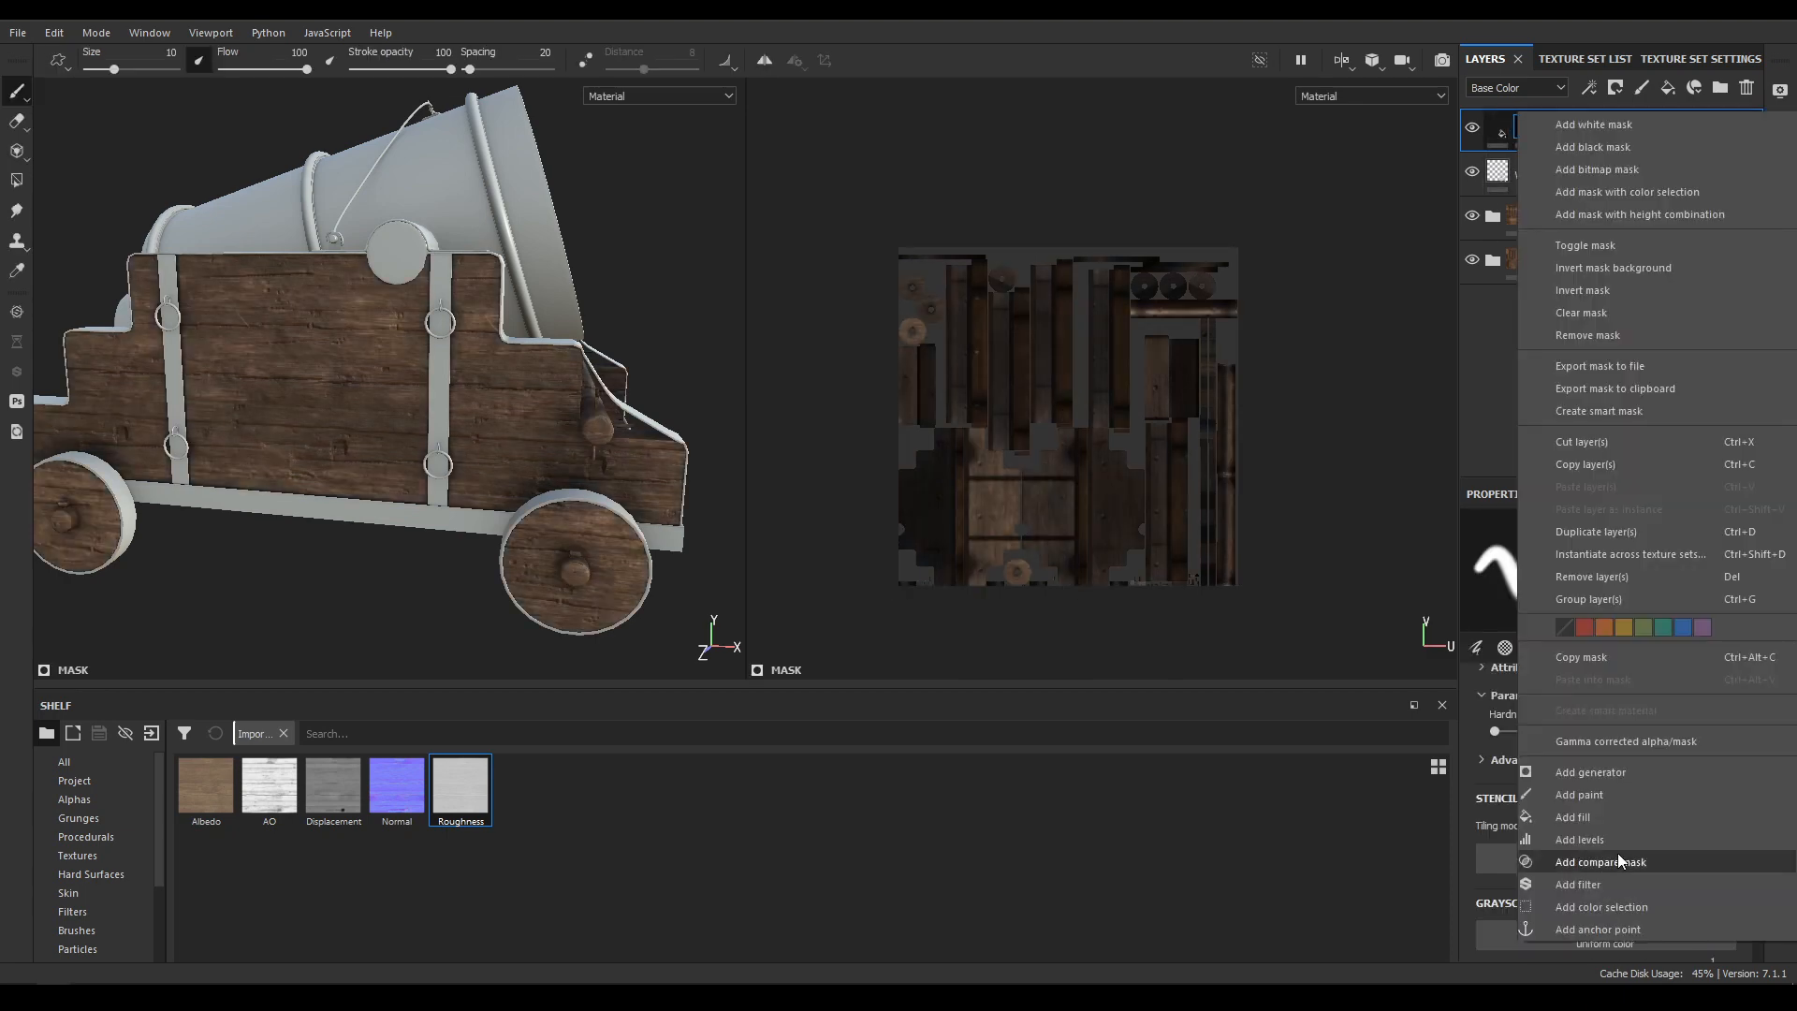
{"action": "left_click", "coordinate": [1594, 794]}
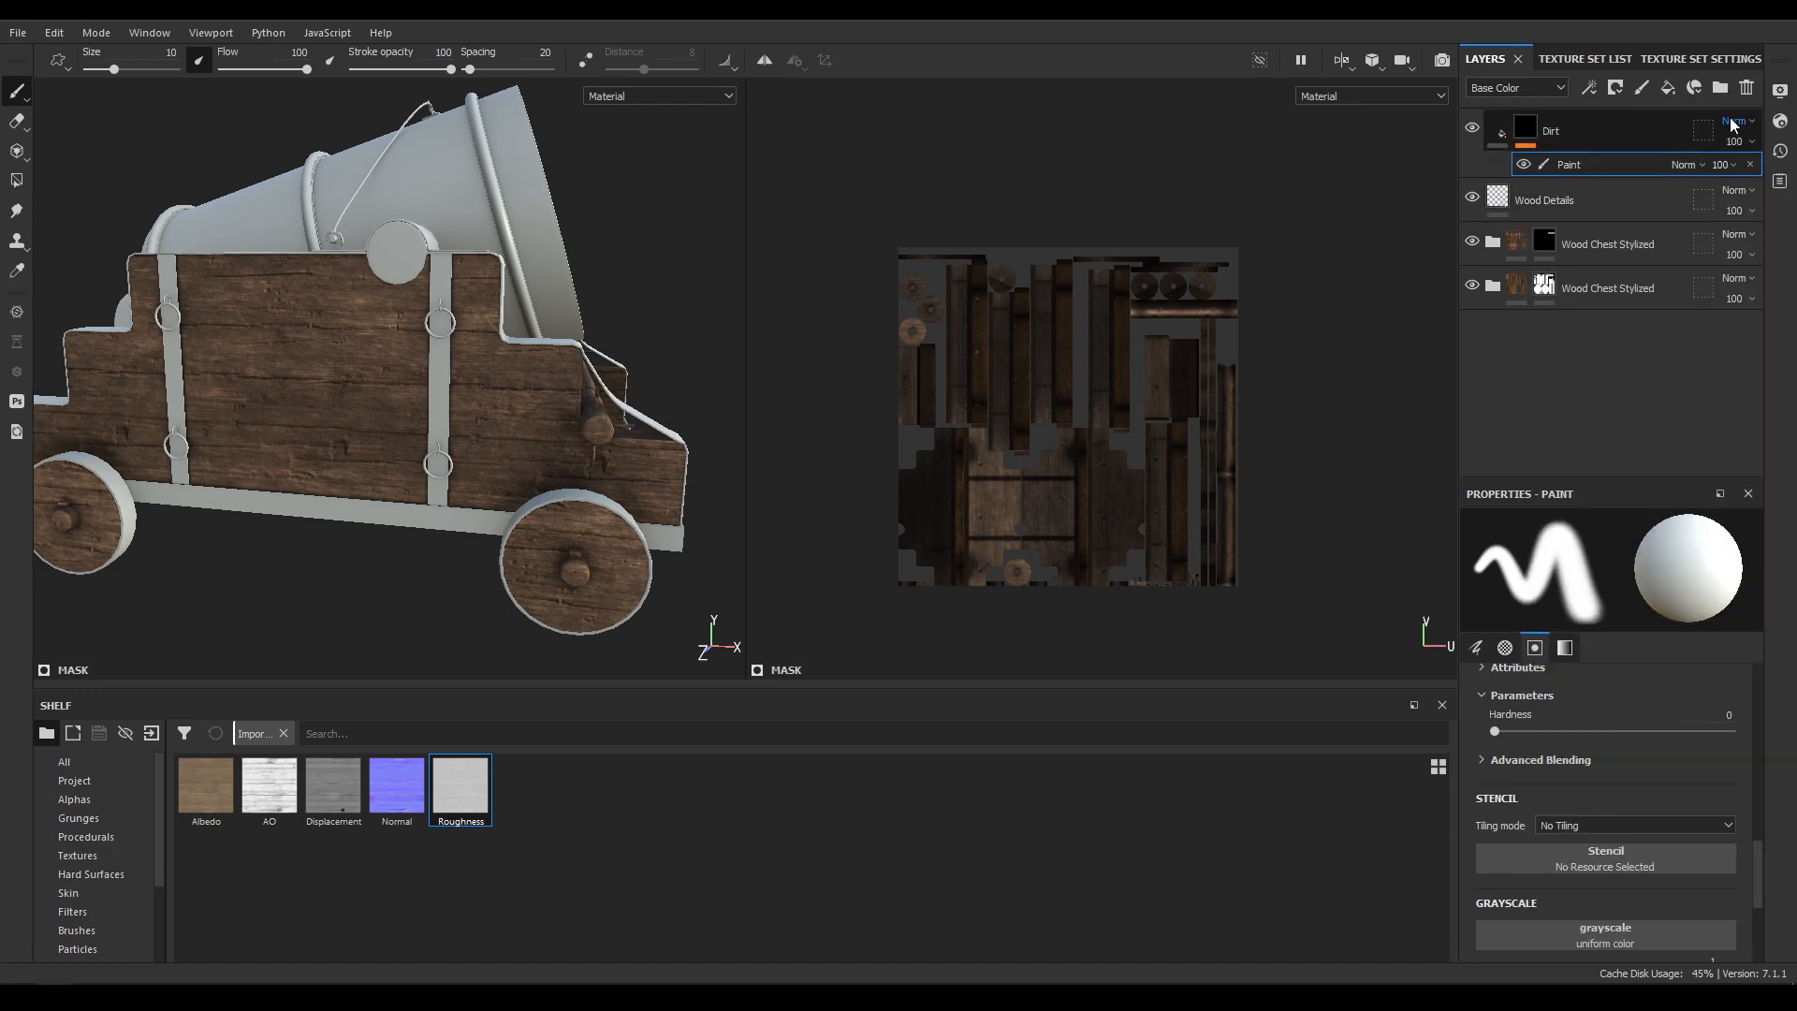
Choose the Dirt 2 brush for painting the Dirt layer's mask on the cart's side panel.
{"action": "right_click_drag", "start_coordinate": [547, 358], "coordinate": [561, 403], "text": "alt"}
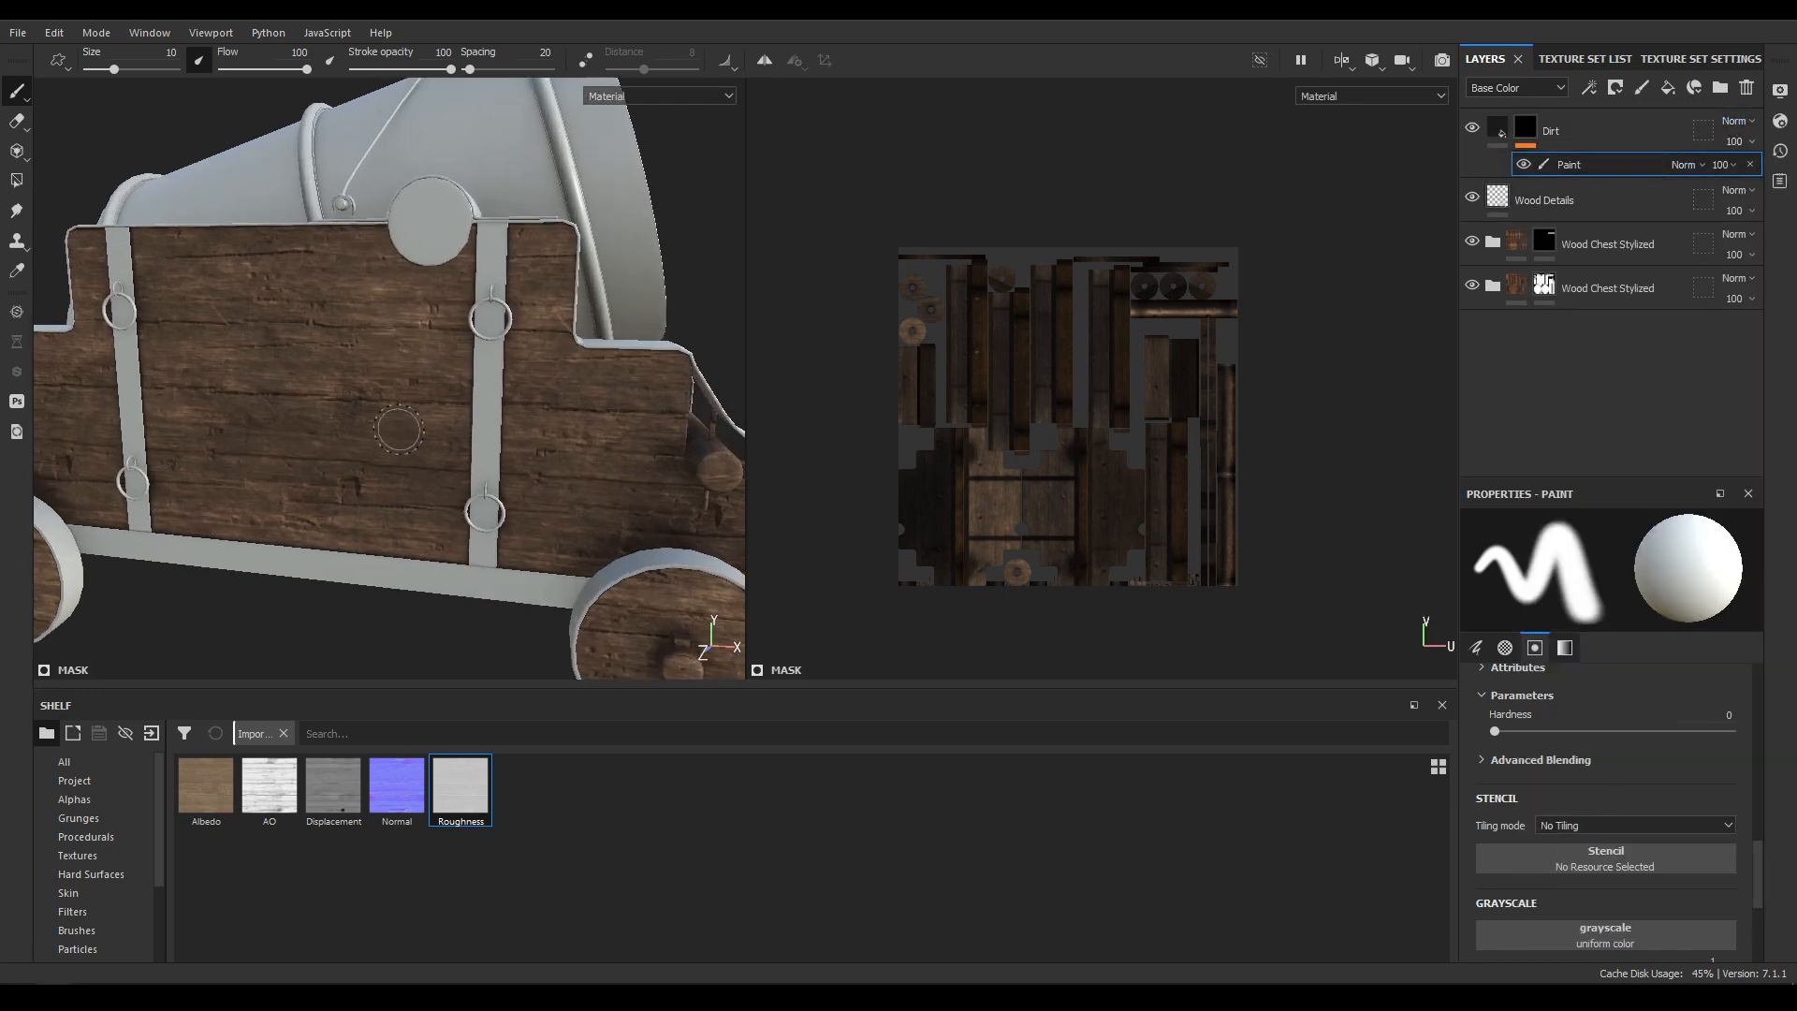
{"action": "left_click_drag", "start_coordinate": [524, 393], "coordinate": [571, 393], "text": "alt"}
{"action": "right_click_drag", "start_coordinate": [571, 393], "coordinate": [576, 425], "text": "alt"}
{"action": "left_click_drag", "start_coordinate": [577, 425], "coordinate": [511, 384], "text": "alt"}
{"action": "right_click_drag", "start_coordinate": [511, 384], "coordinate": [496, 370], "text": "alt"}
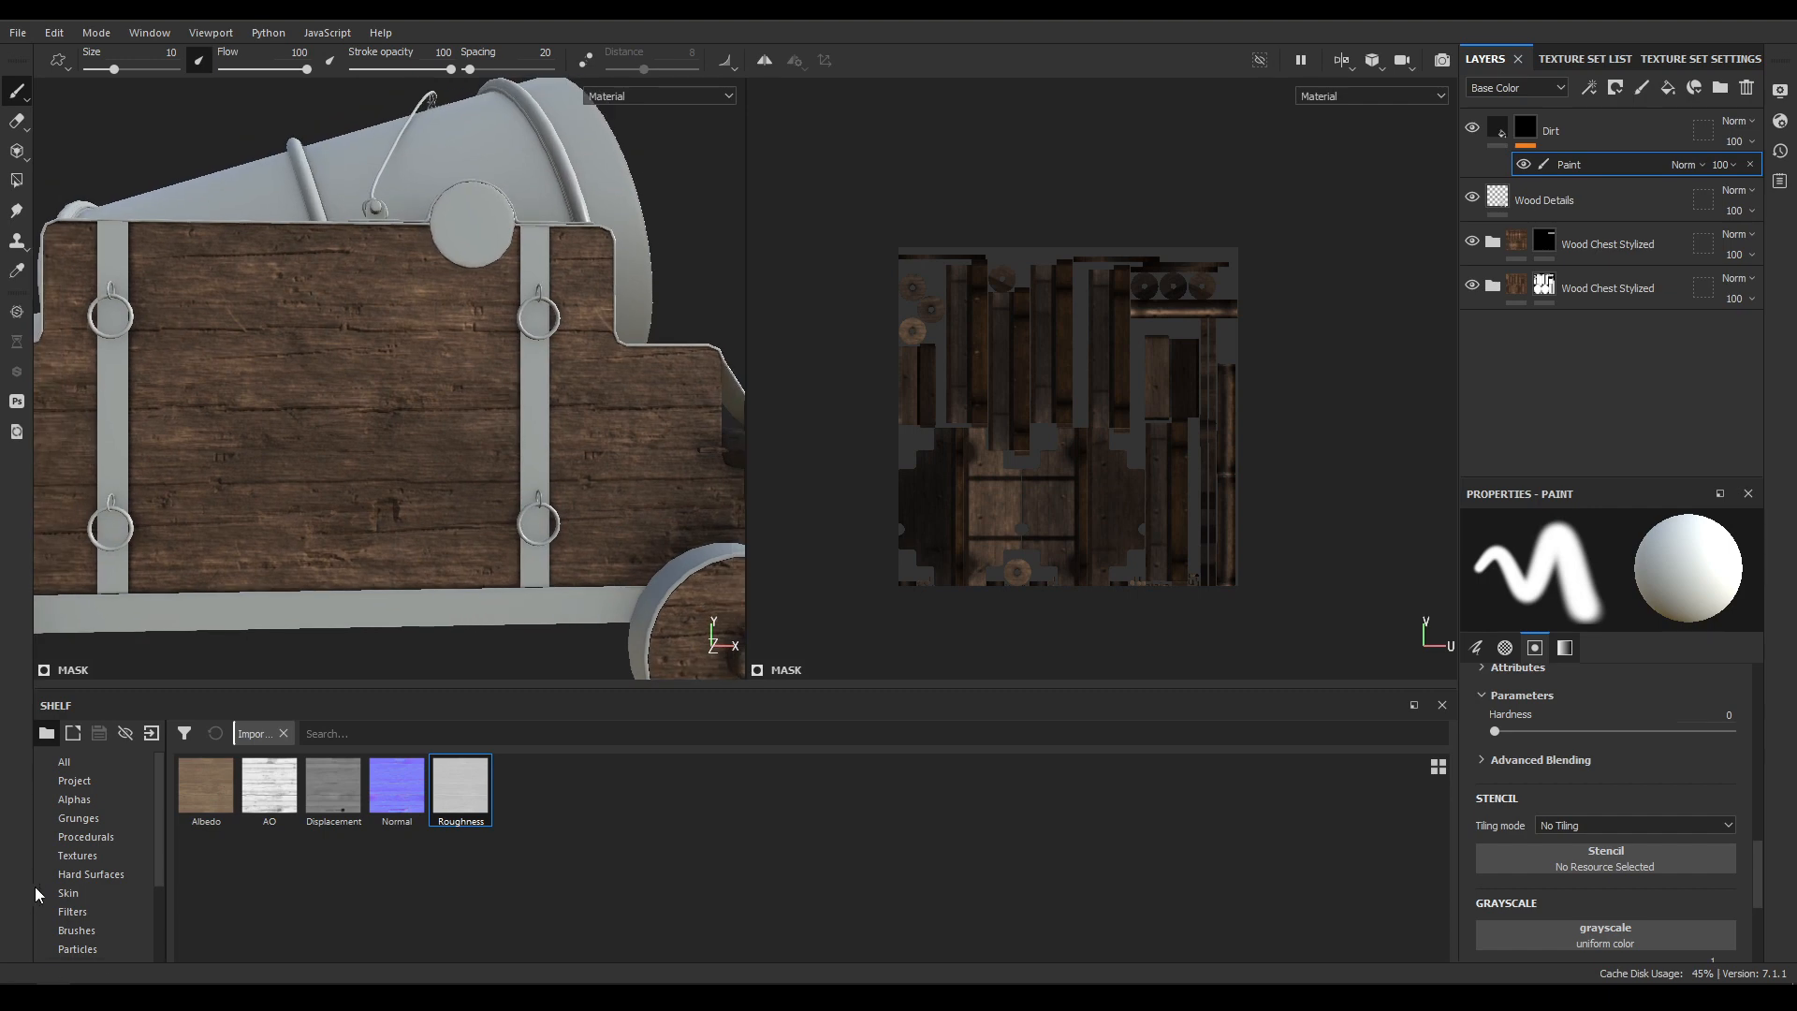
{"action": "left_click", "coordinate": [82, 929]}
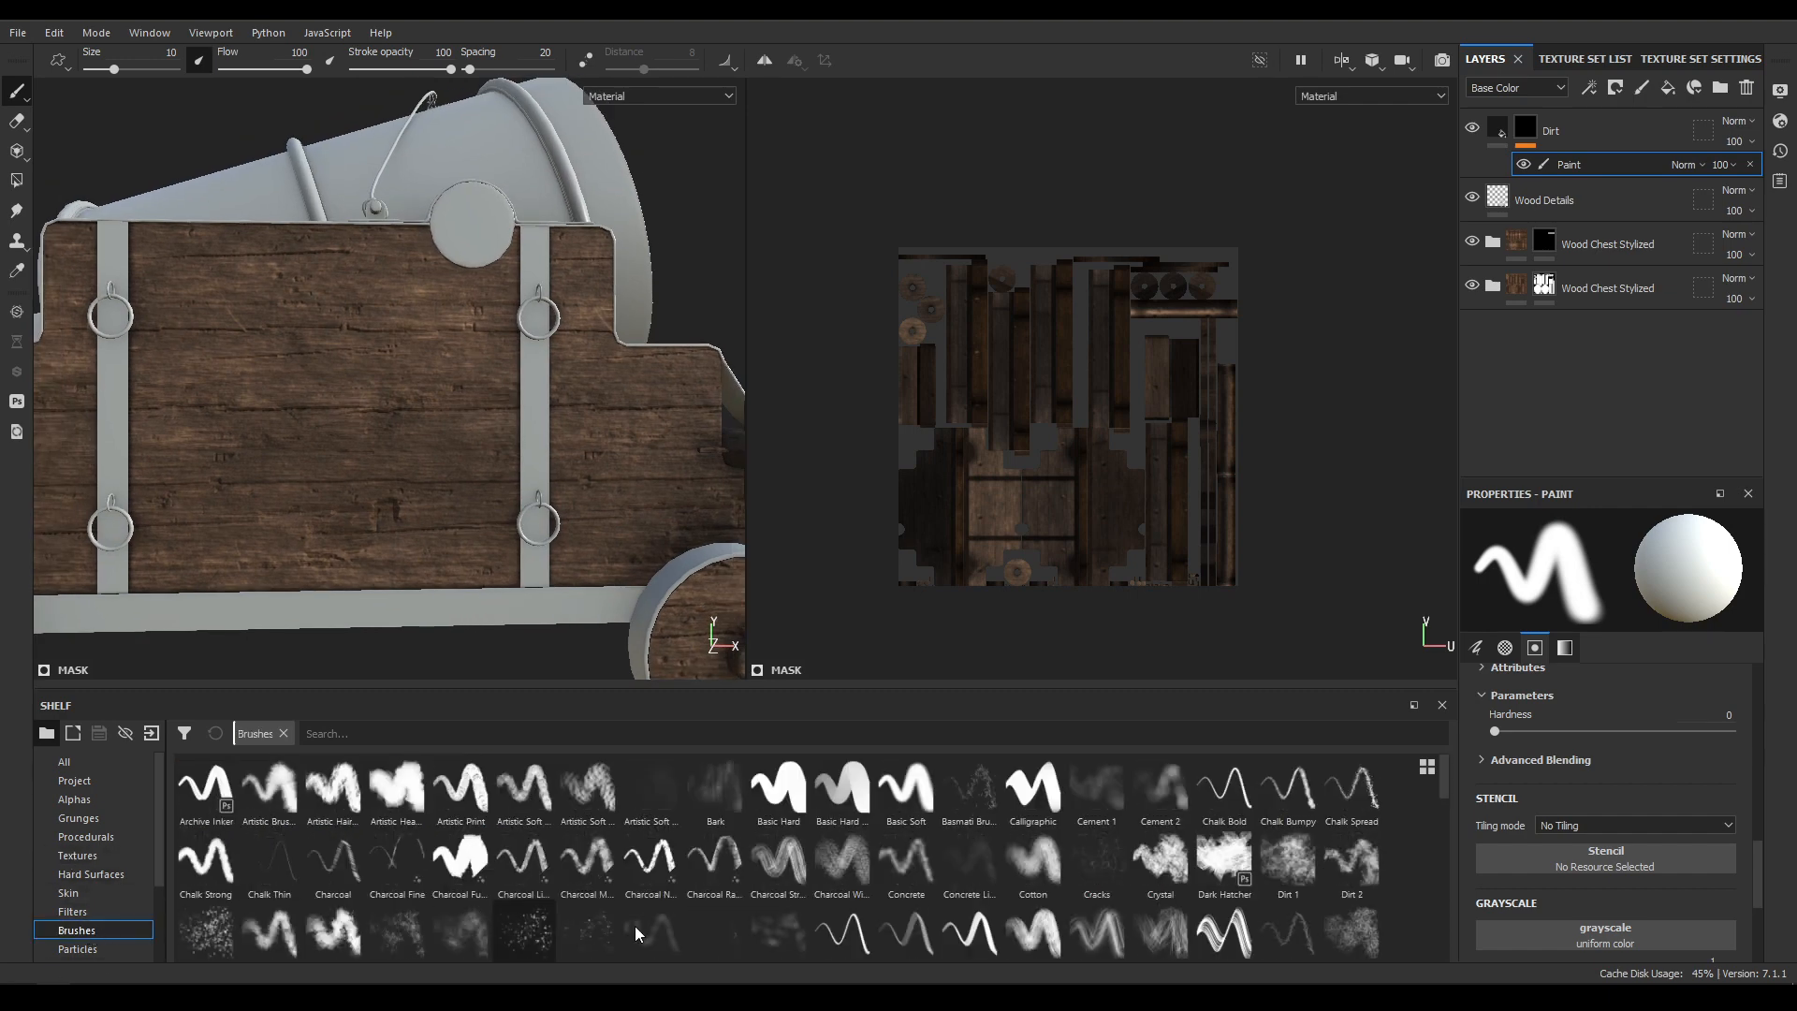
{"action": "left_click", "coordinate": [1352, 865]}
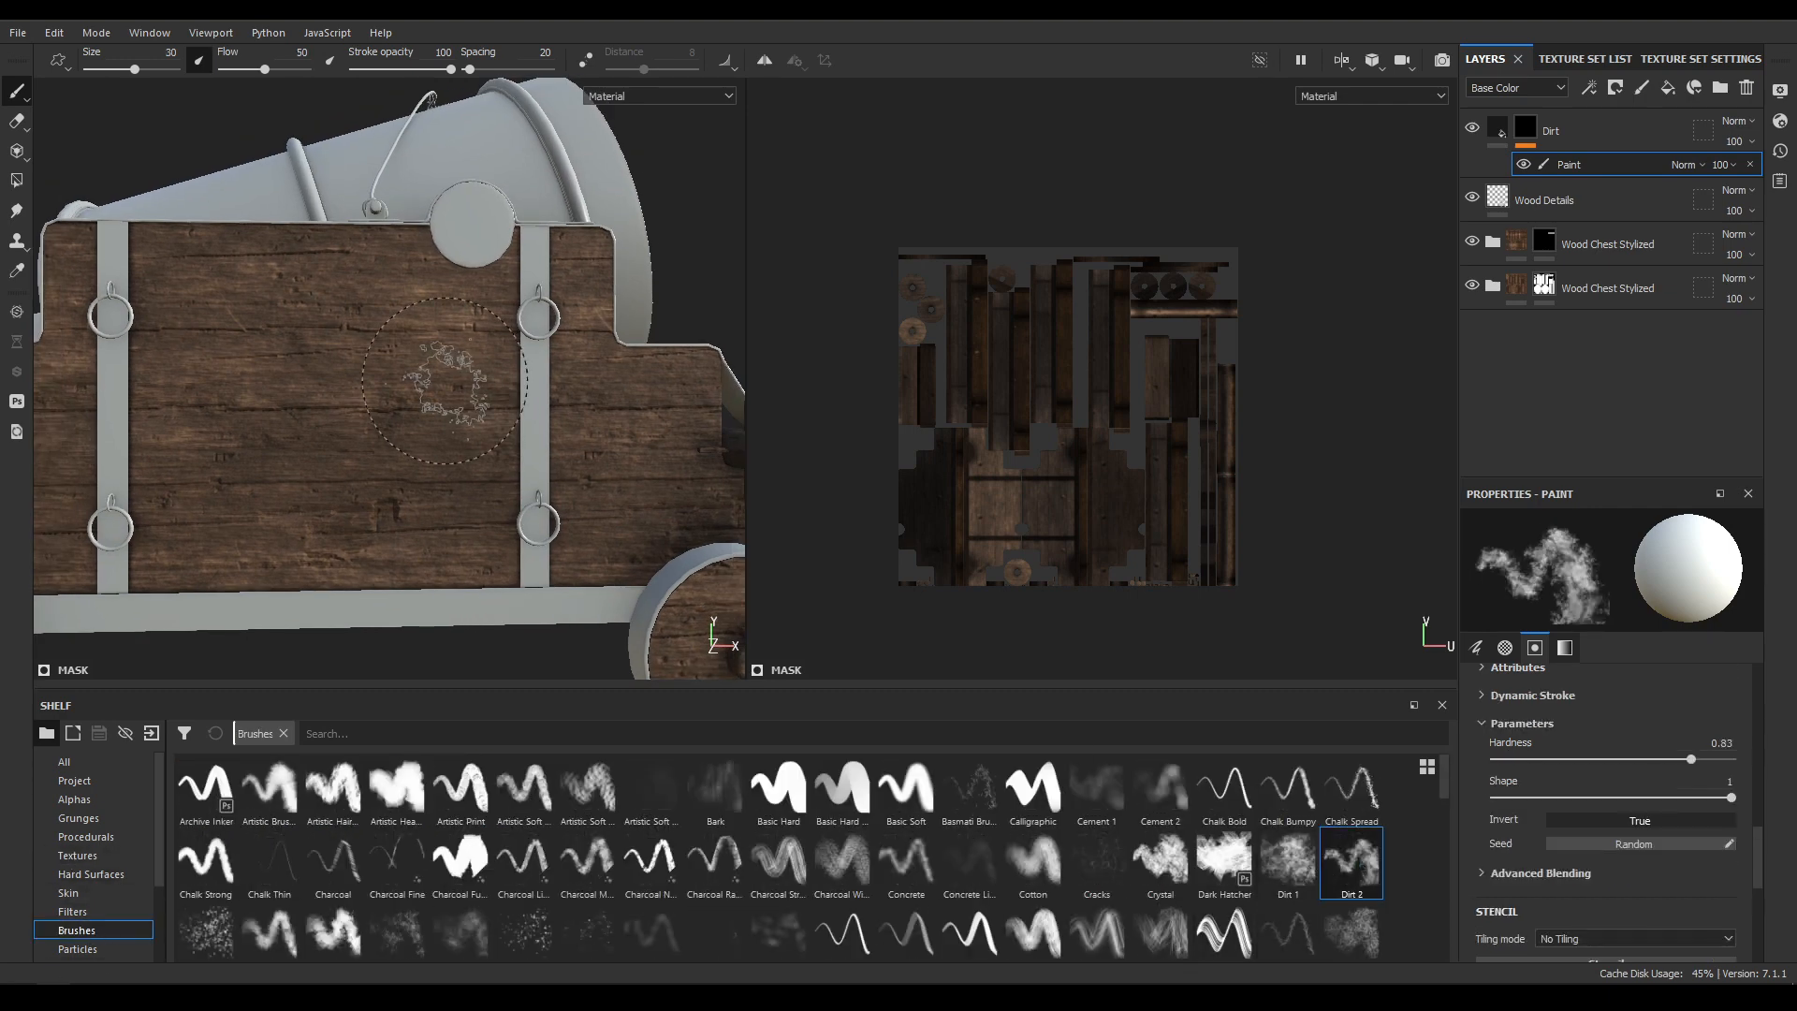
Turn on mirror symmetry for painting and set its mirror axis to Z.
{"action": "middle_click_drag", "start_coordinate": [293, 262], "coordinate": [393, 201], "text": "alt"}
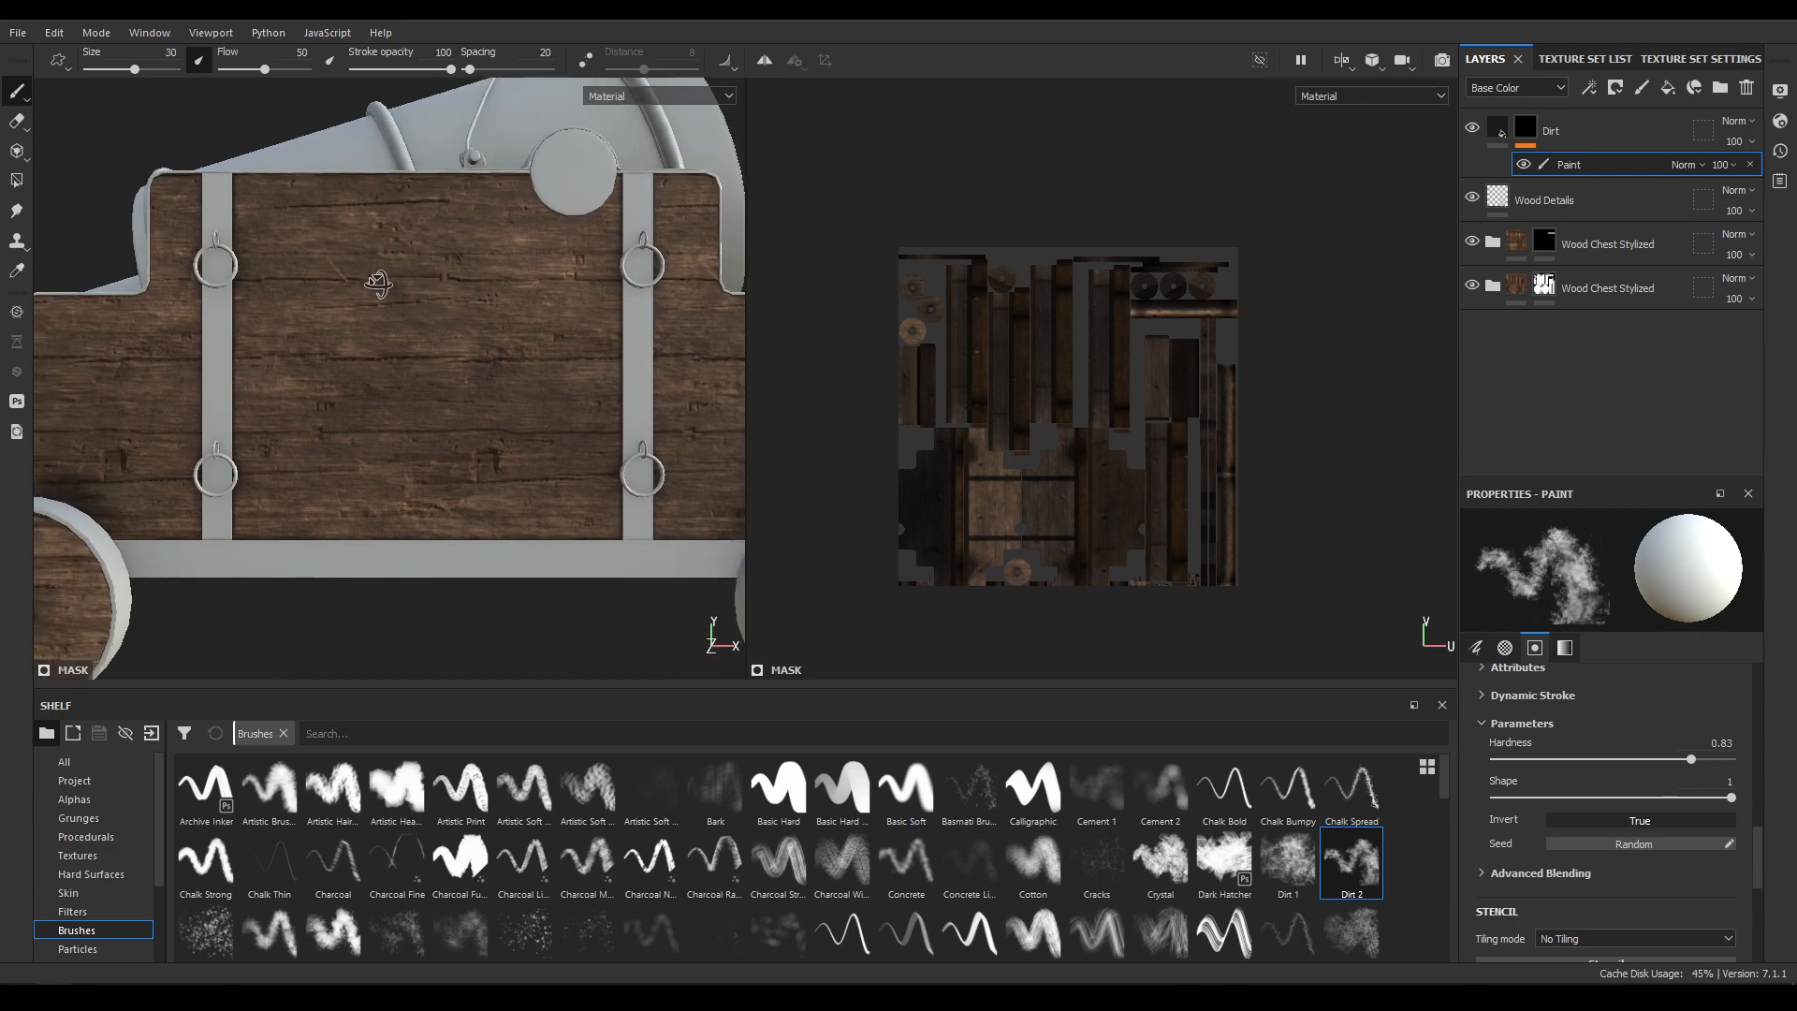
{"action": "mouse_move", "coordinate": [580, 295]}
{"action": "left_mouse_down", "text": "alt"}
{"action": "mouse_move", "coordinate": [520, 326]}
{"action": "mouse_move", "coordinate": [435, 321]}
{"action": "left_mouse_up", "text": "alt"}
{"action": "scroll", "coordinate": [435, 321], "scroll_direction": "down", "scroll_amount": 4}
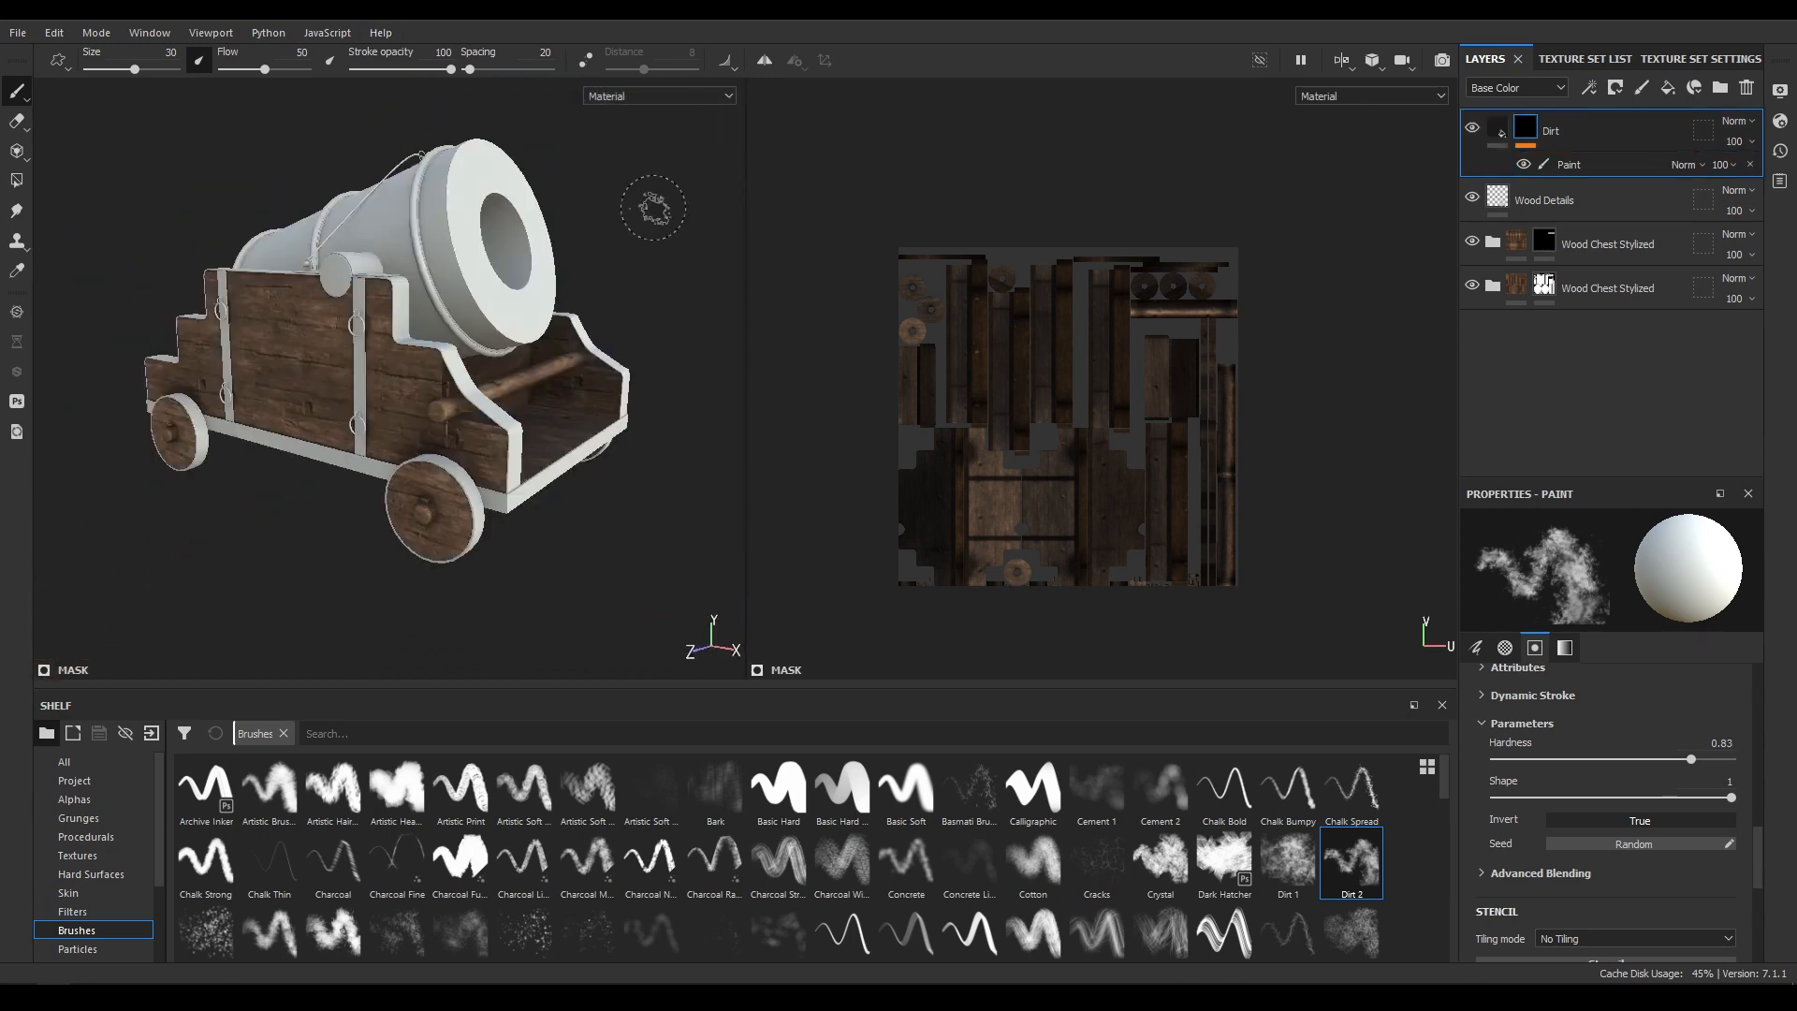
{"action": "left_click_drag", "start_coordinate": [696, 170], "coordinate": [796, 91], "text": "alt"}
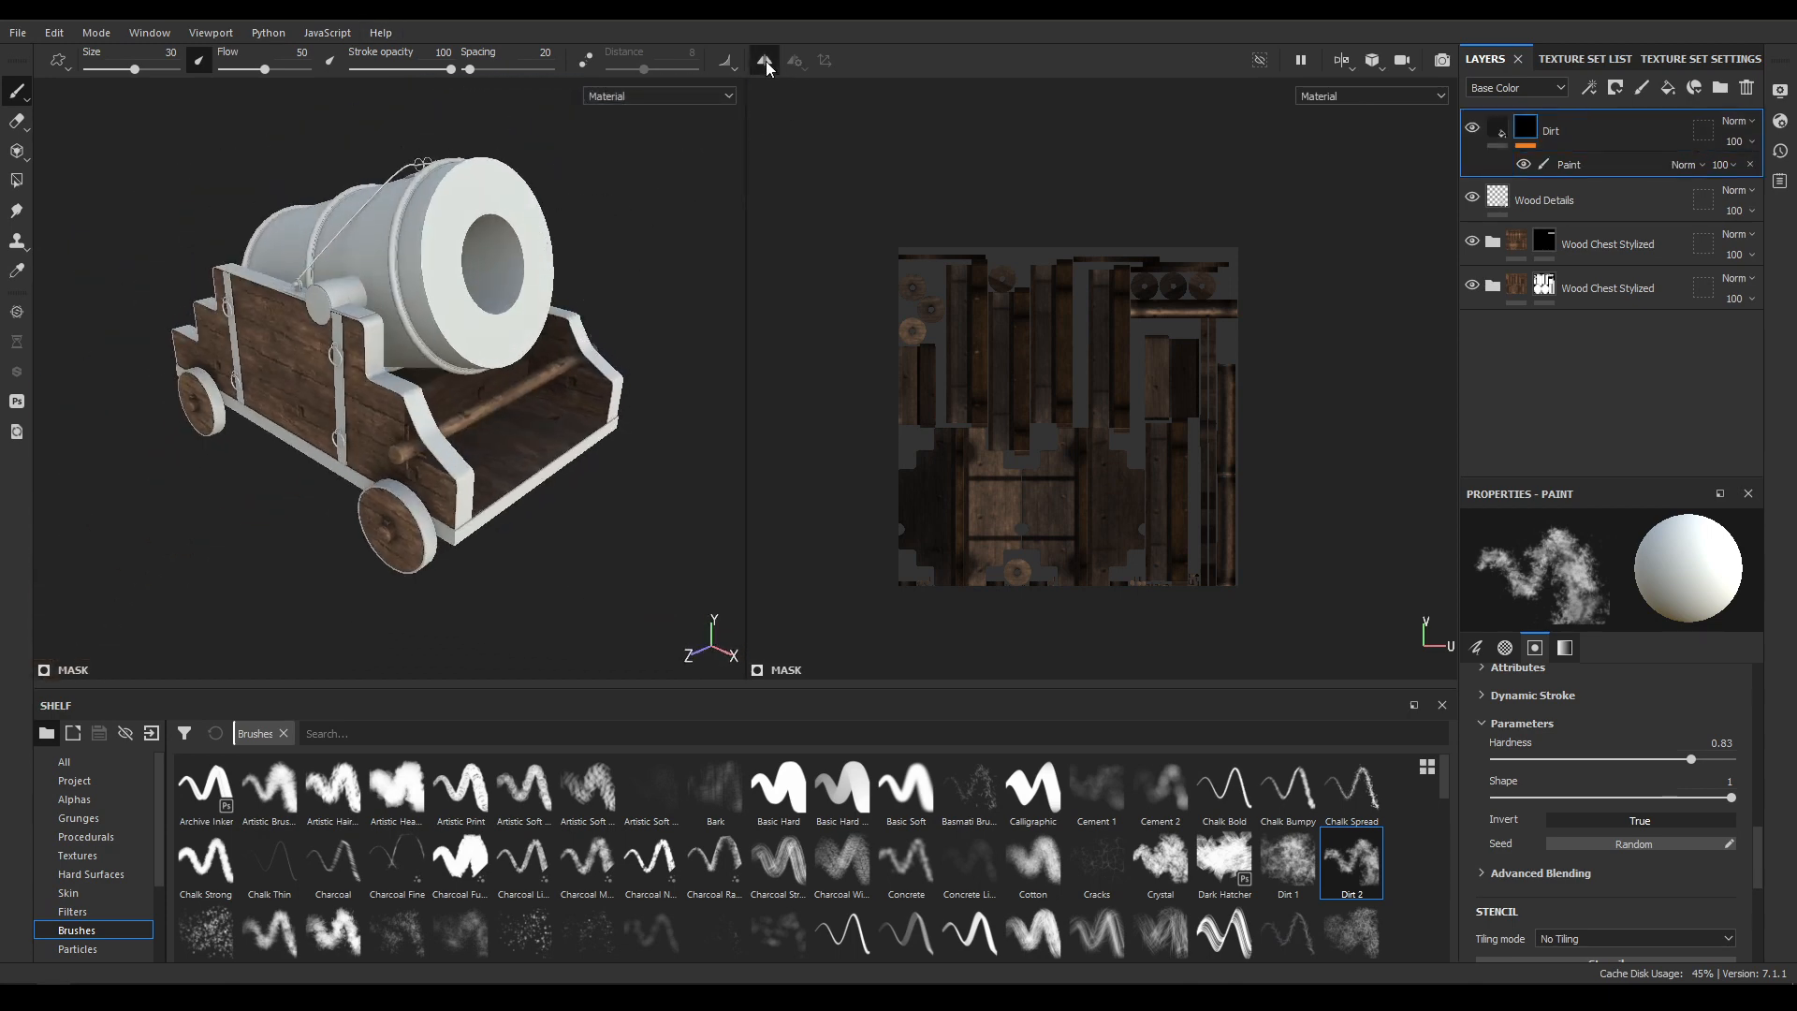
{"action": "left_click", "coordinate": [766, 60]}
{"action": "left_click", "coordinate": [803, 69]}
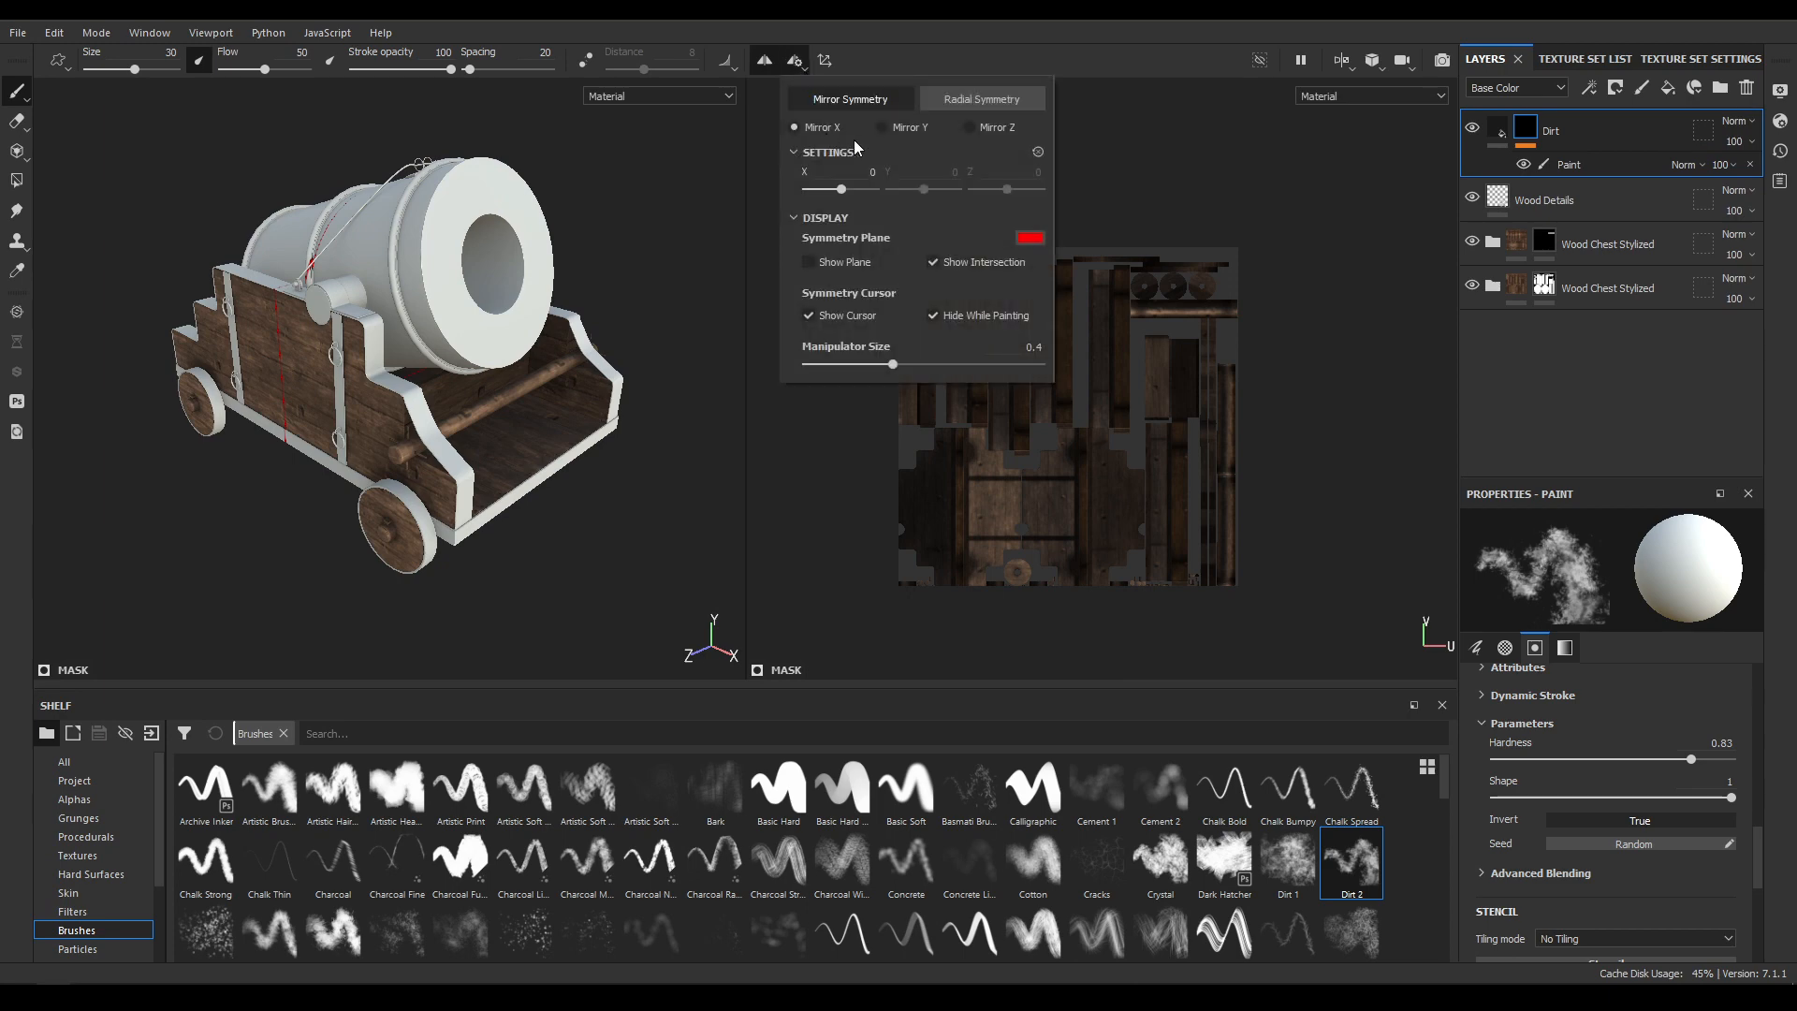
{"action": "left_click", "coordinate": [910, 126]}
{"action": "left_click", "coordinate": [973, 126]}
Reduce the brush size to about 17 and paint dirt into the side panel's upper stepped corner beside the front strap.
{"action": "left_click_drag", "start_coordinate": [454, 346], "coordinate": [520, 439], "text": "alt"}
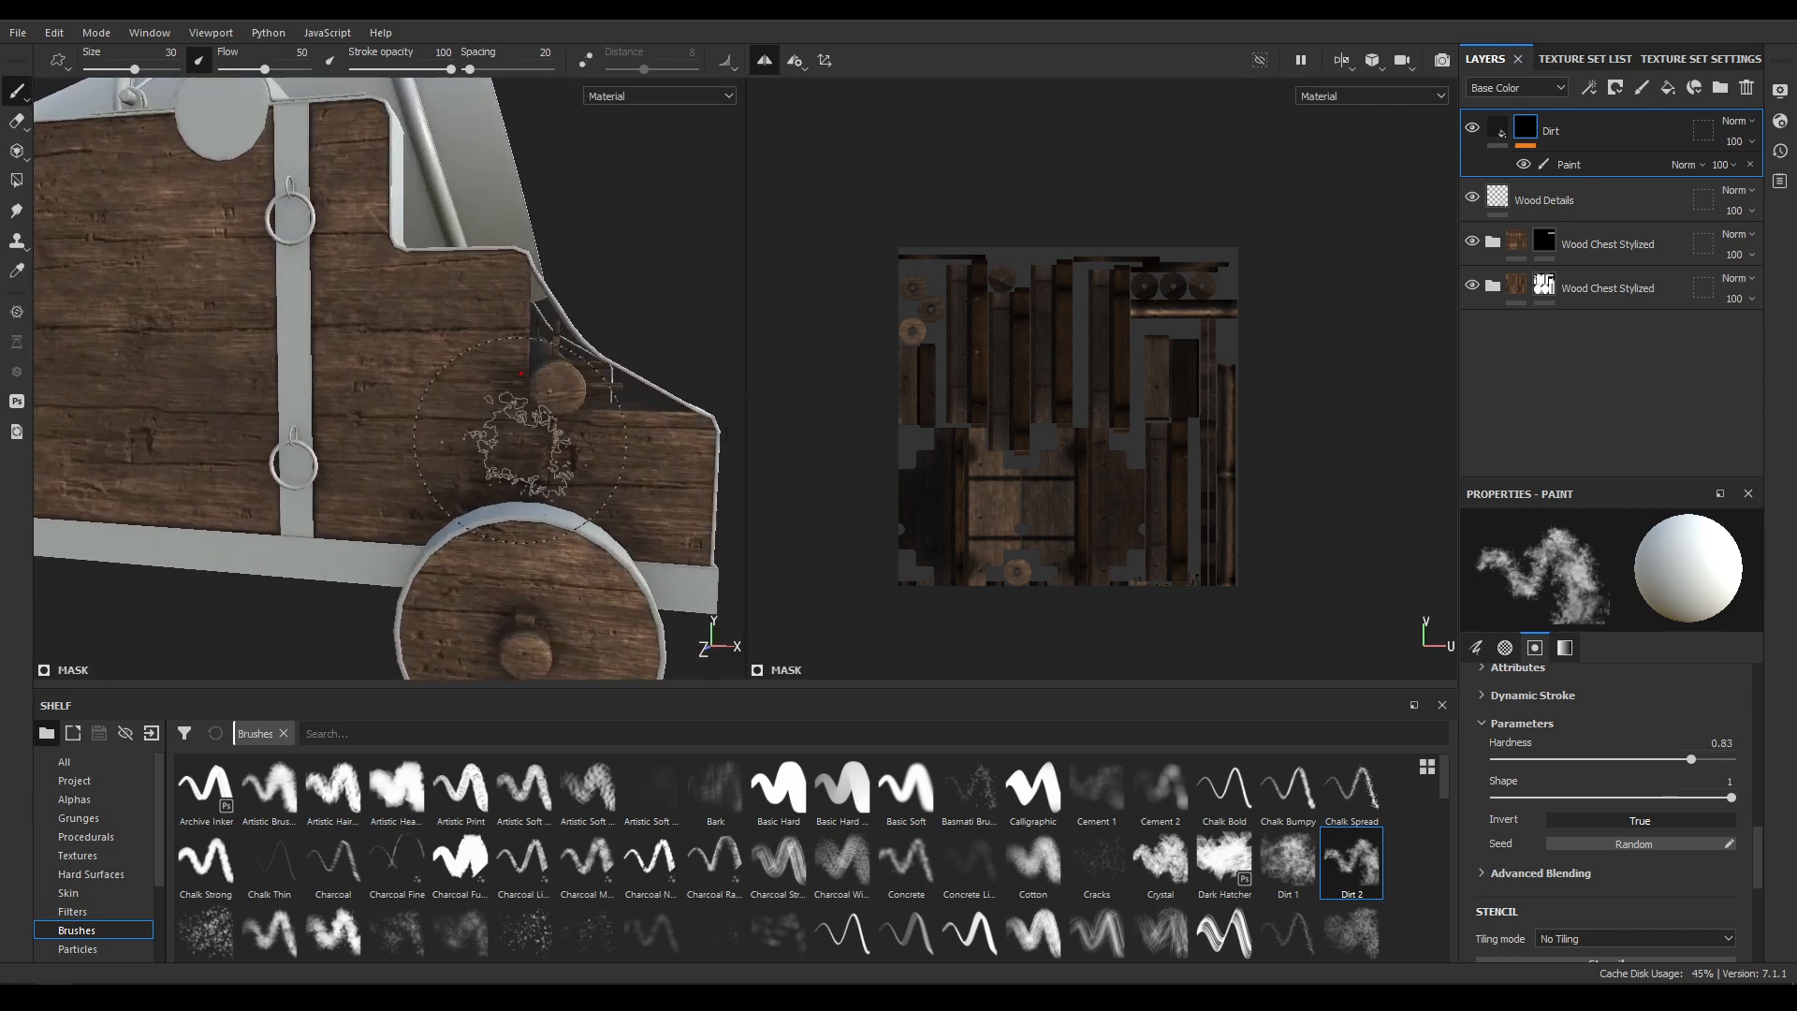
{"action": "right_click_drag", "start_coordinate": [520, 440], "coordinate": [482, 440], "text": "ctrl"}
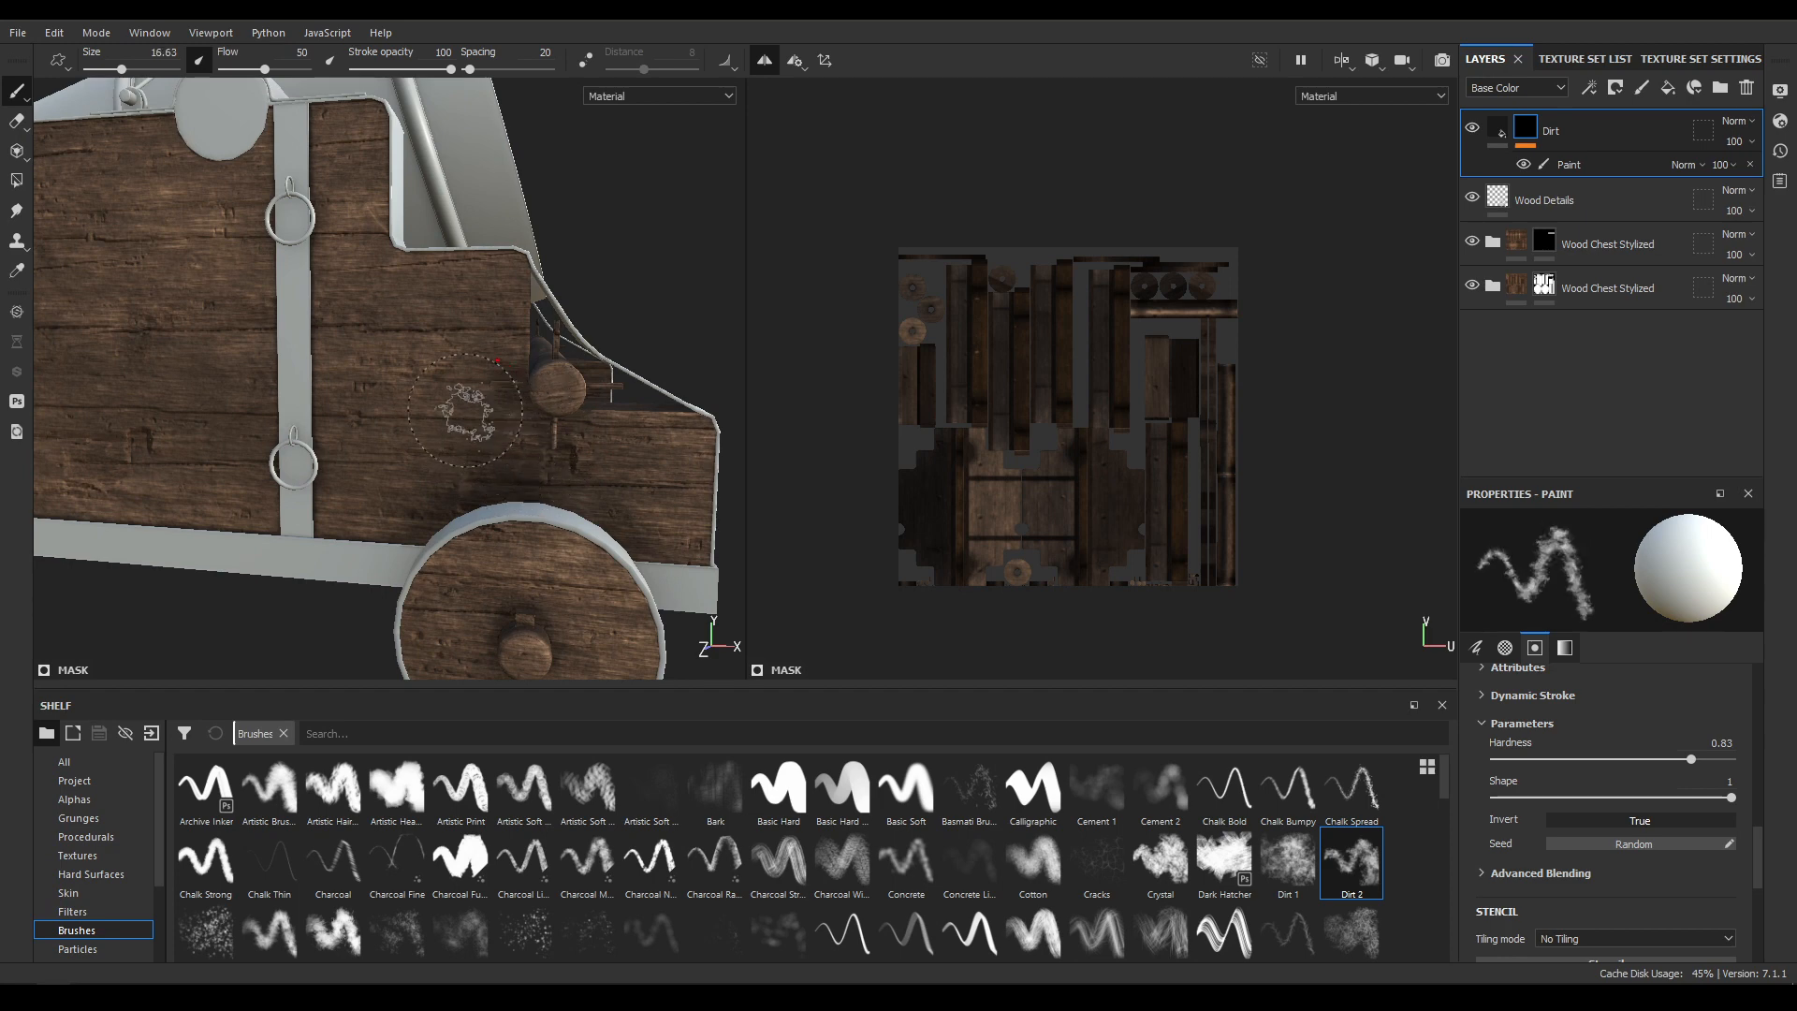
{"action": "mouse_move", "coordinate": [465, 409]}
{"action": "left_mouse_down", "text": "alt"}
{"action": "mouse_move", "coordinate": [499, 243]}
{"action": "mouse_move", "coordinate": [460, 206]}
{"action": "left_mouse_up", "text": "alt"}
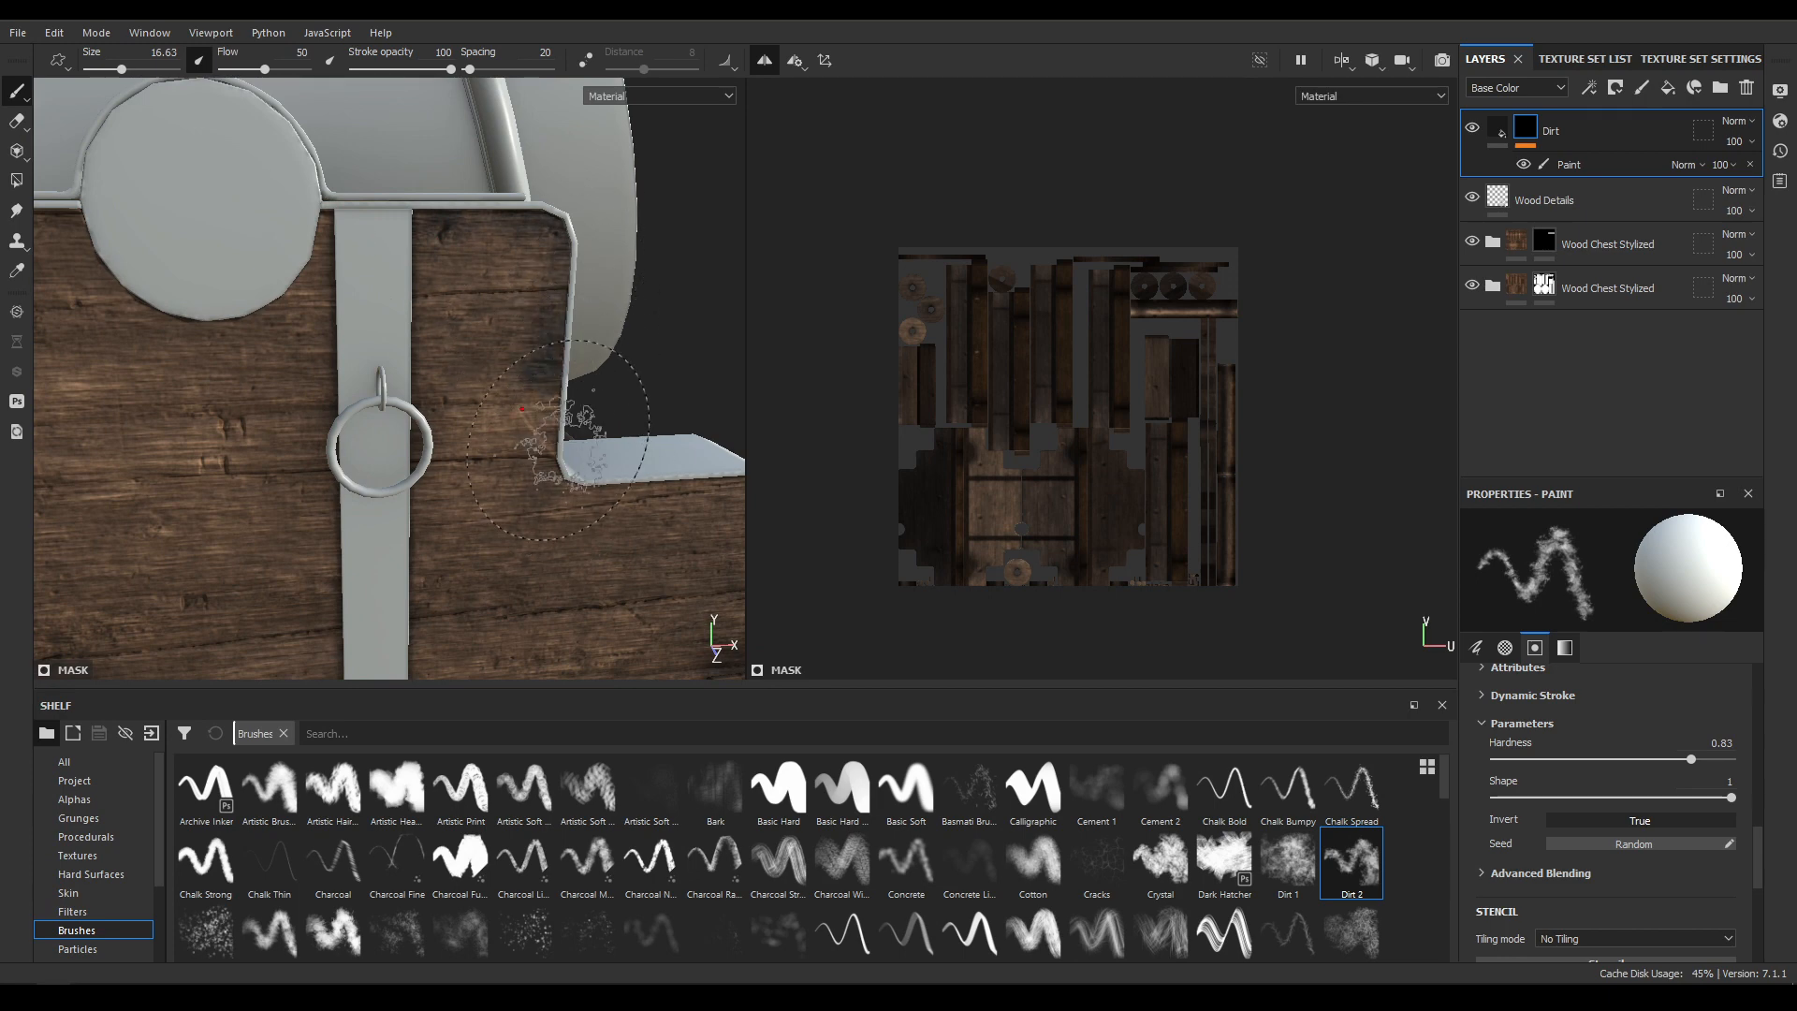
{"action": "left_click_drag", "start_coordinate": [550, 398], "coordinate": [561, 341], "text": "alt"}
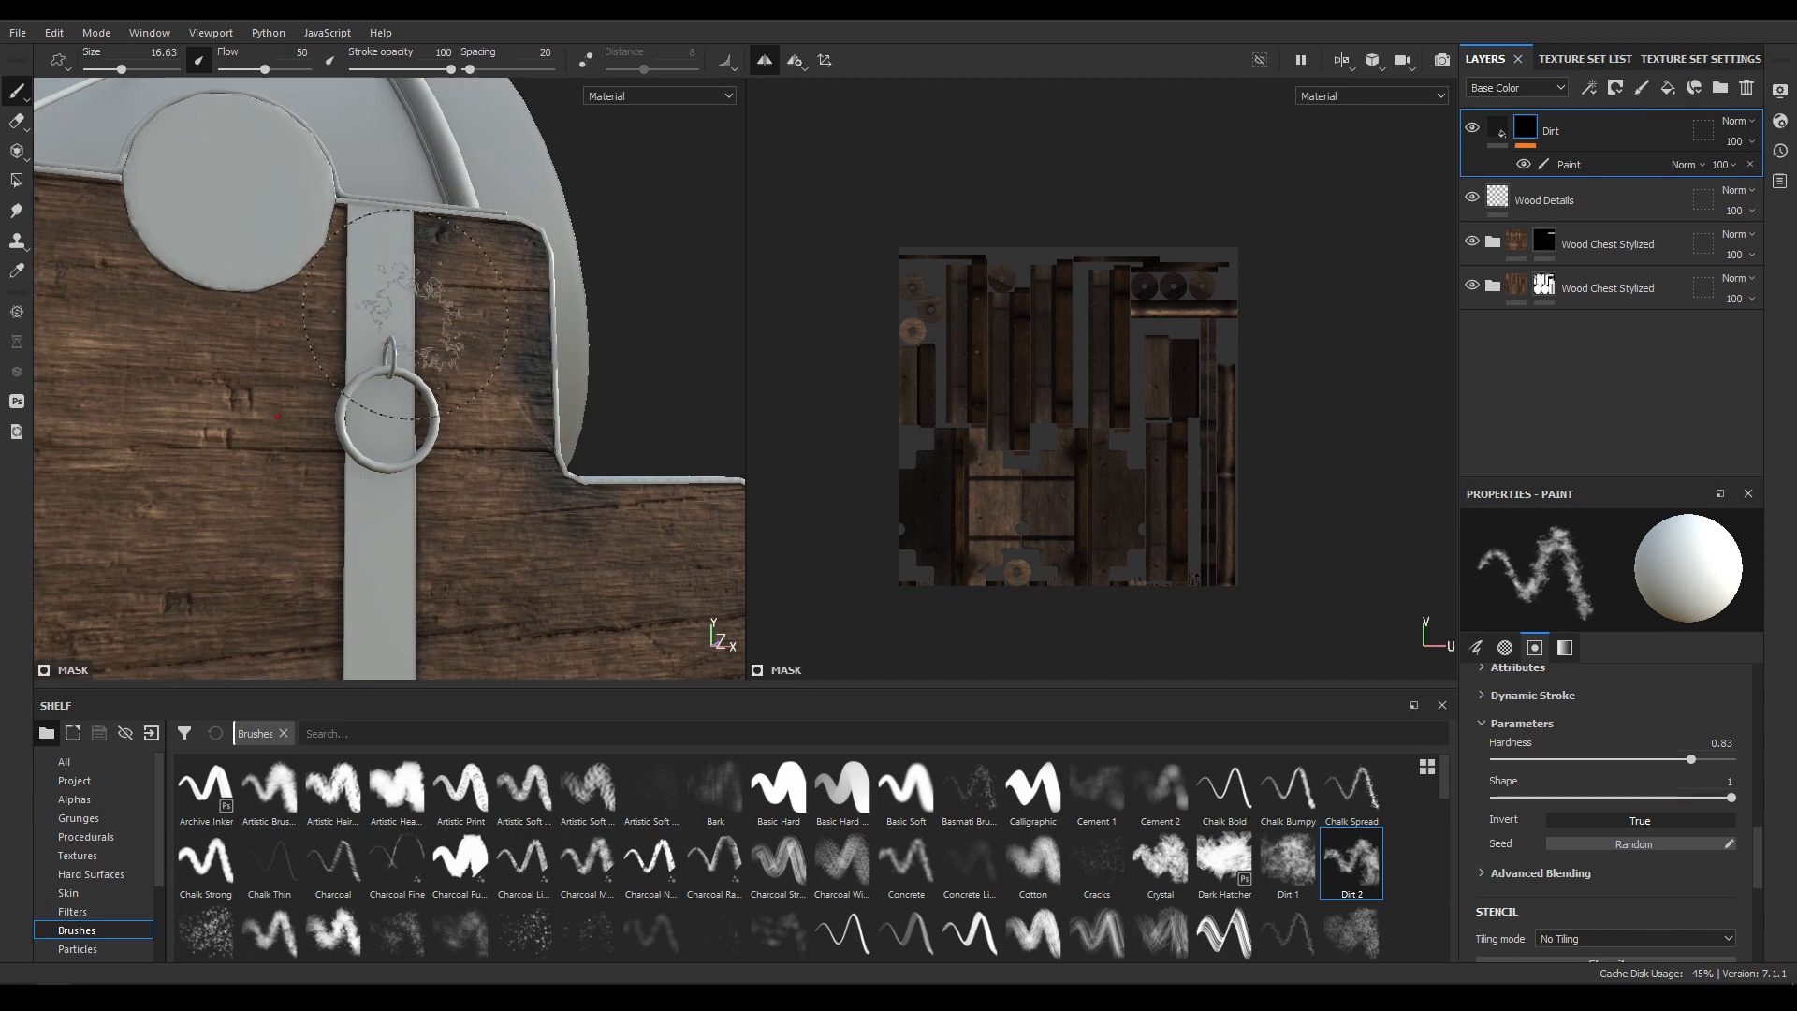
Paint dirt along the side panel's lower step, around the protruding wooden bar and at the front end above the wheel.
{"action": "left_click_drag", "start_coordinate": [397, 363], "coordinate": [225, 170], "text": "alt"}
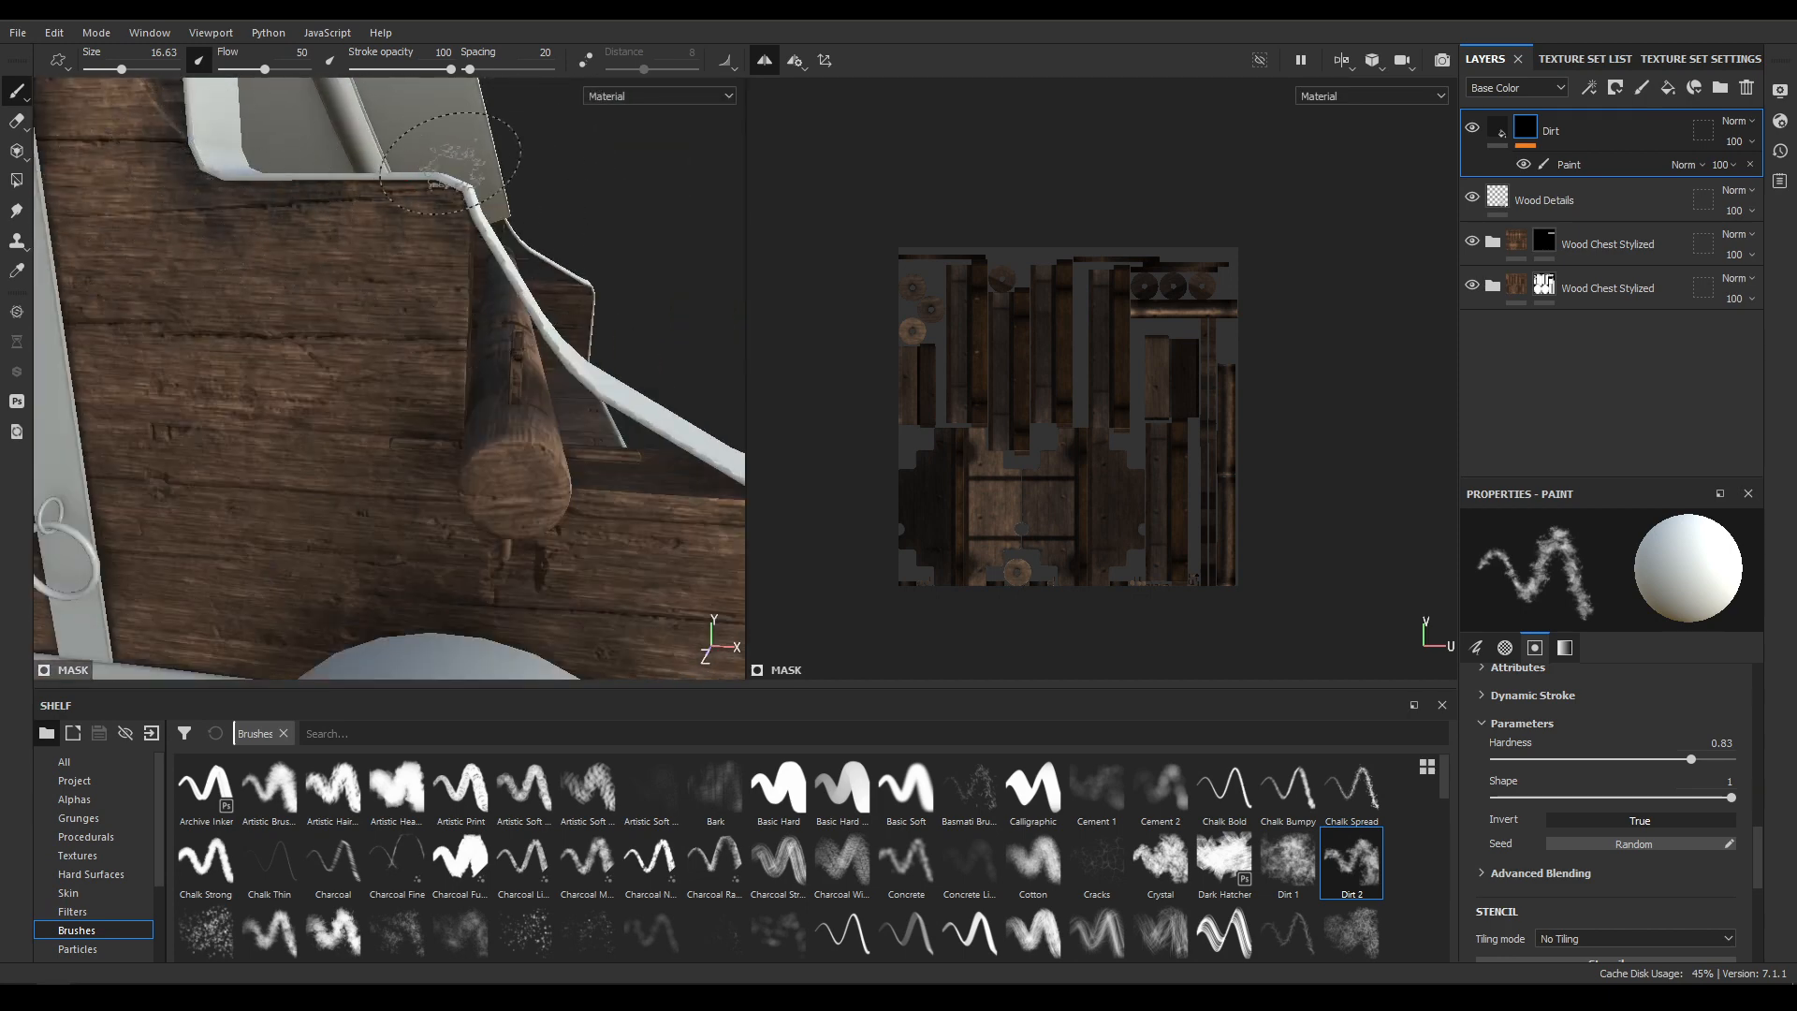
{"action": "left_click_drag", "start_coordinate": [454, 306], "coordinate": [556, 320], "text": "alt"}
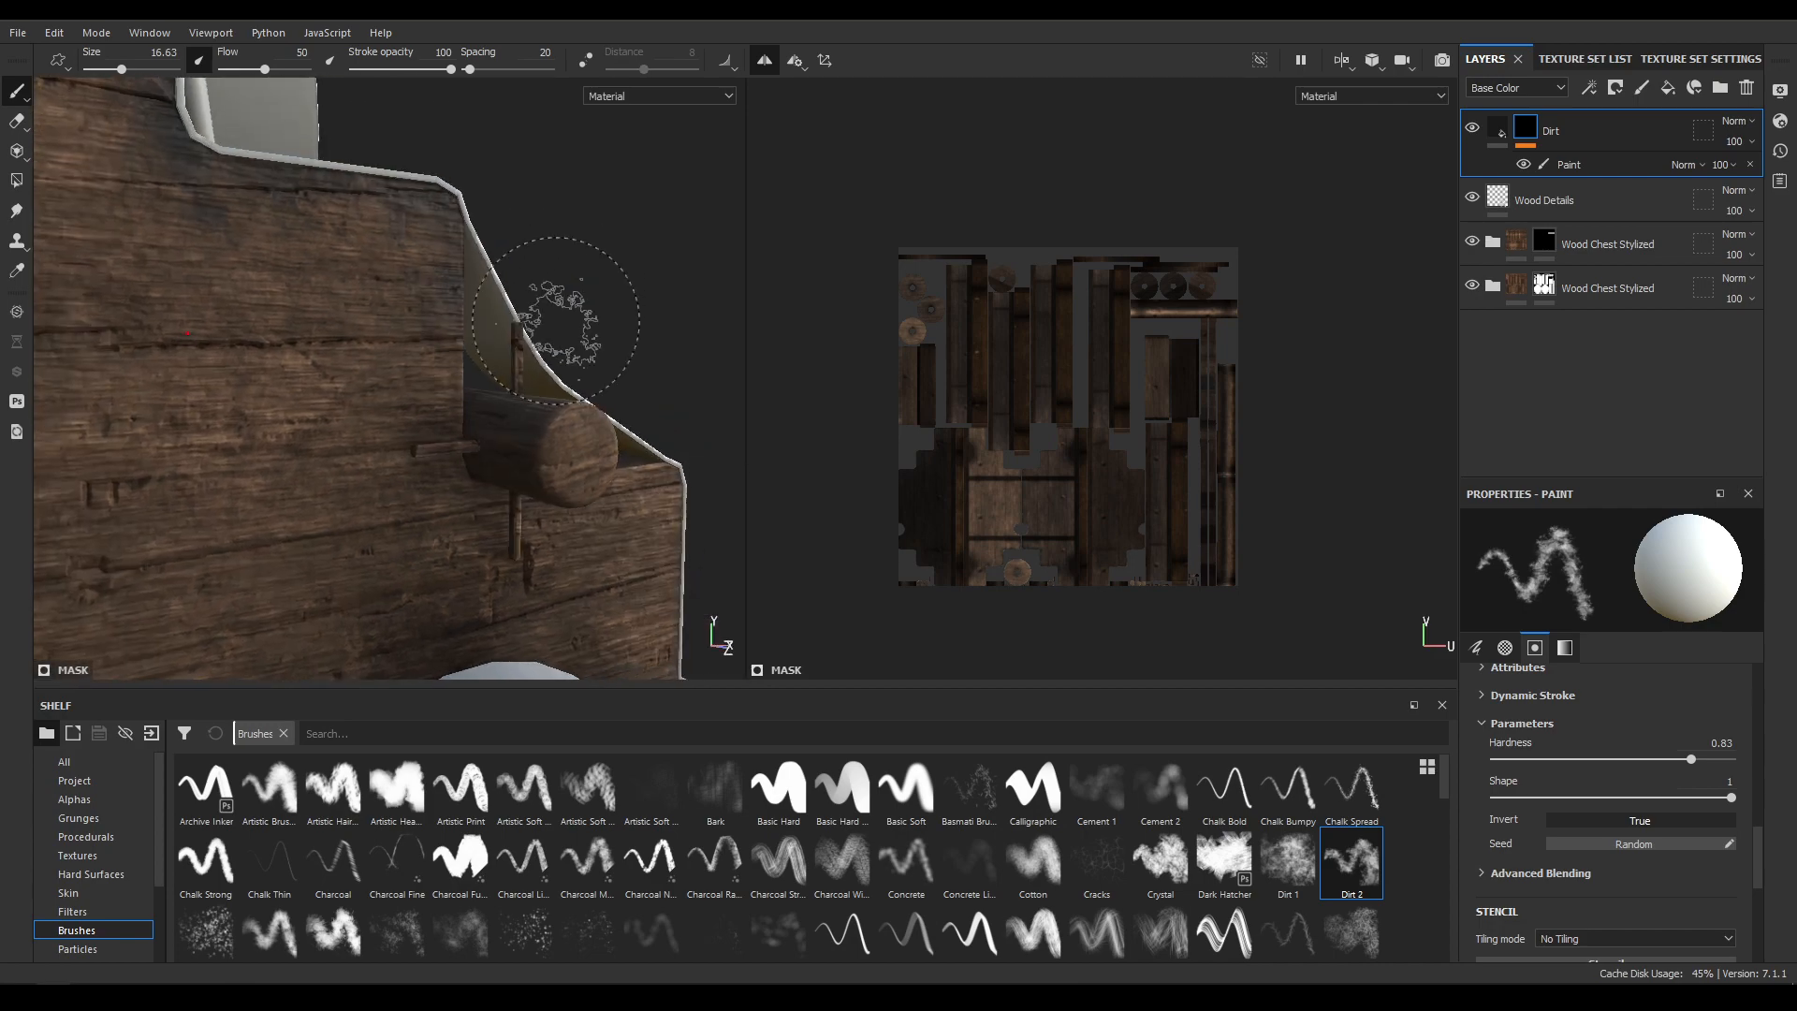
{"action": "mouse_move", "coordinate": [467, 490]}
{"action": "left_mouse_down", "text": "alt"}
{"action": "mouse_move", "coordinate": [388, 498]}
{"action": "mouse_move", "coordinate": [596, 207]}
{"action": "mouse_move", "coordinate": [463, 276]}
{"action": "mouse_move", "coordinate": [433, 209]}
{"action": "left_mouse_up", "text": "alt"}
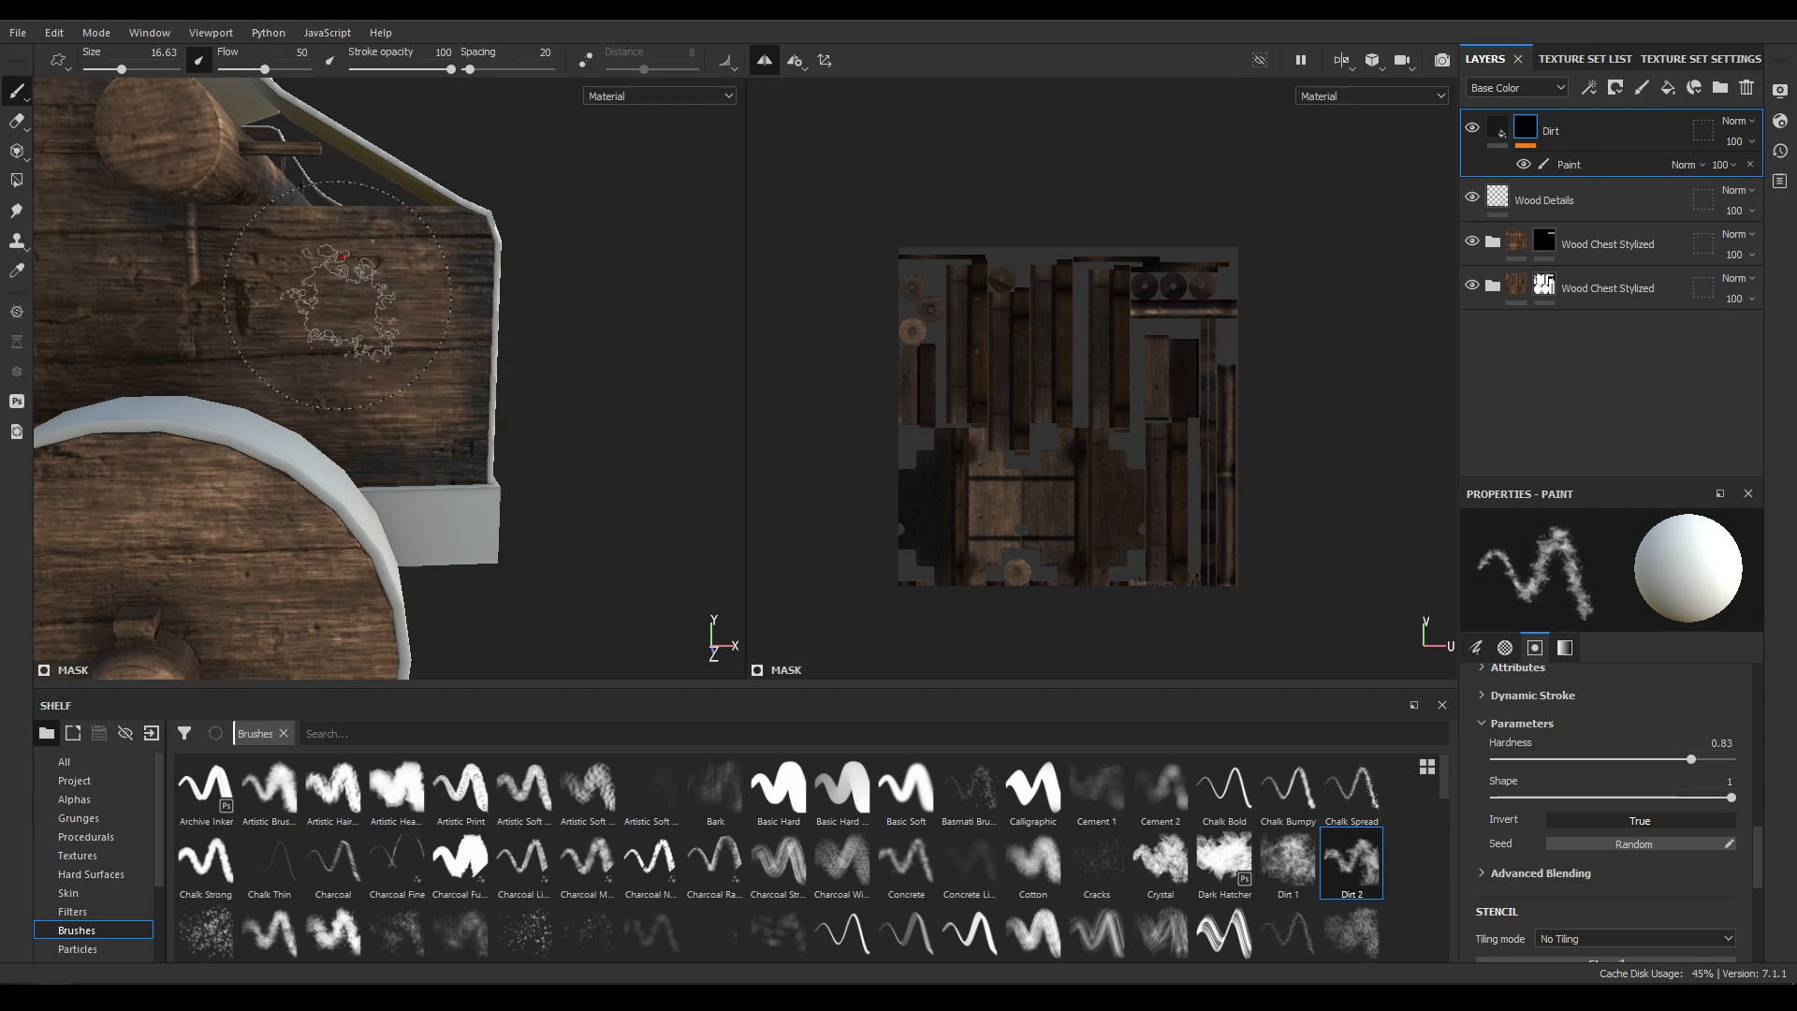
Paint dirt onto the wood down both sides of the side panel's front strap to the bottom trim.
{"action": "mouse_move", "coordinate": [473, 298]}
{"action": "left_mouse_down", "text": "alt"}
{"action": "mouse_move", "coordinate": [430, 180]}
{"action": "mouse_move", "coordinate": [289, 177]}
{"action": "left_mouse_up", "text": "alt"}
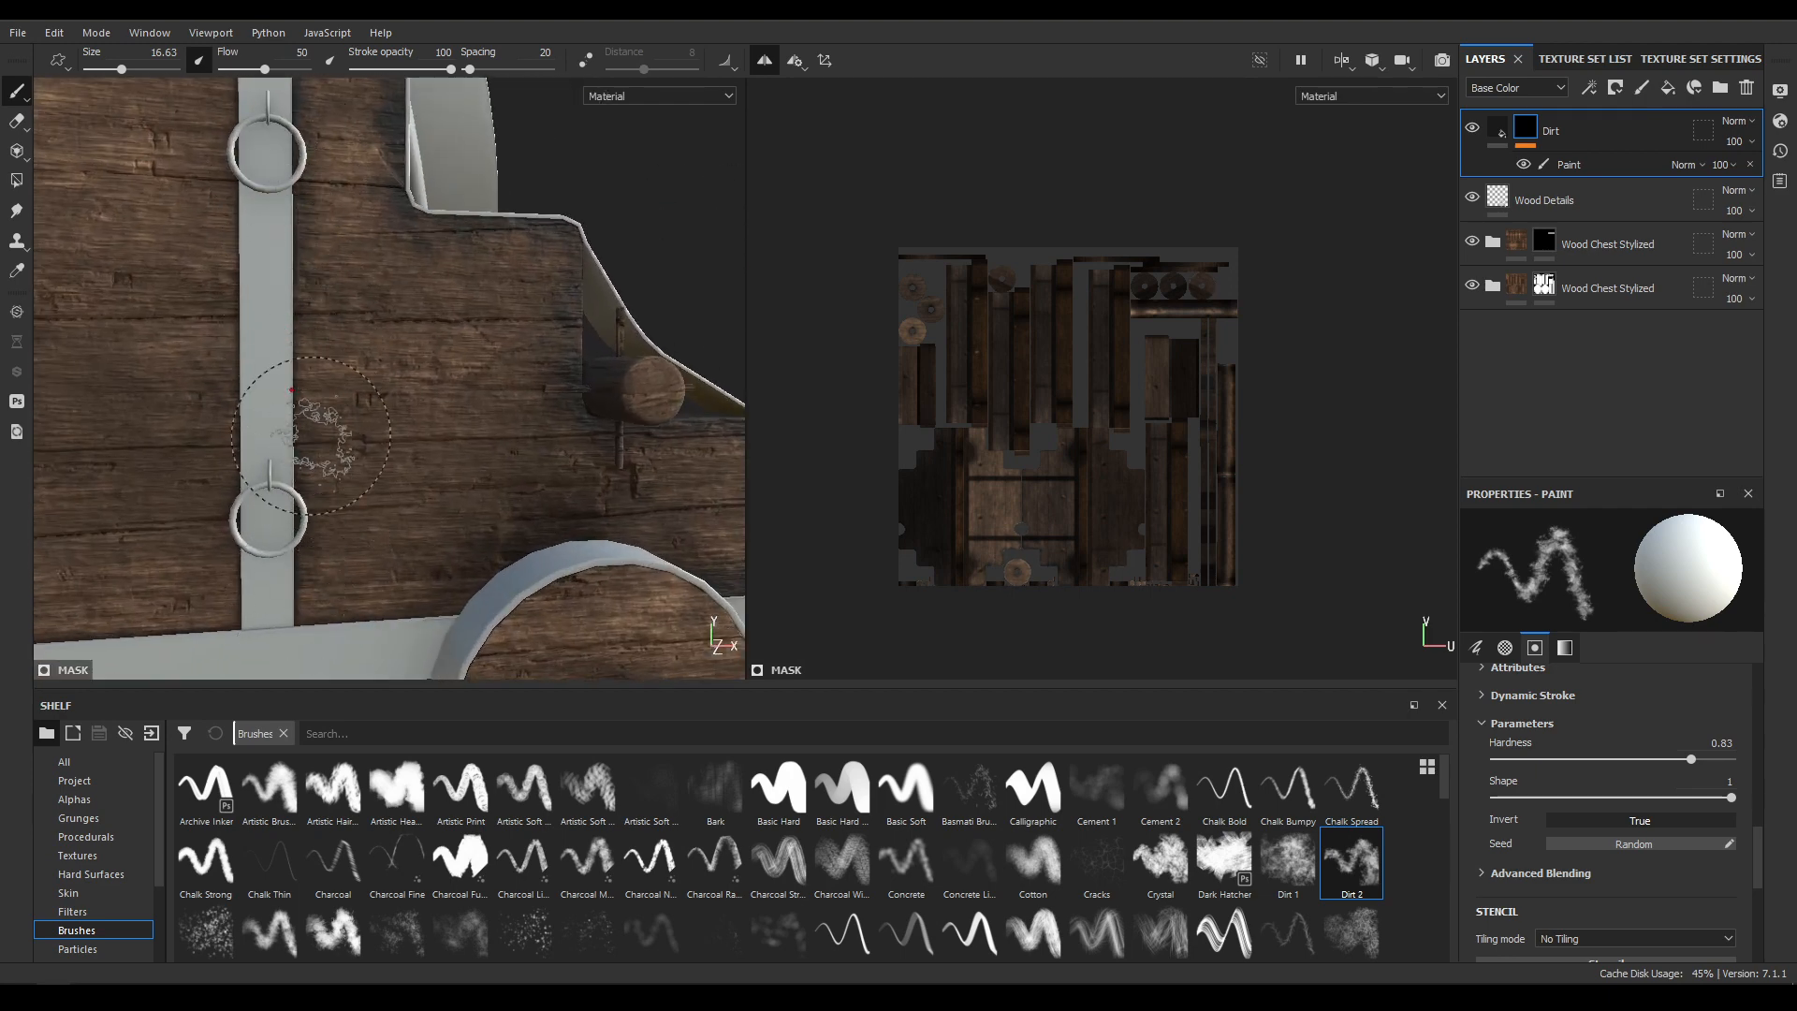
{"action": "middle_click_drag", "start_coordinate": [296, 195], "coordinate": [394, 133], "text": "alt"}
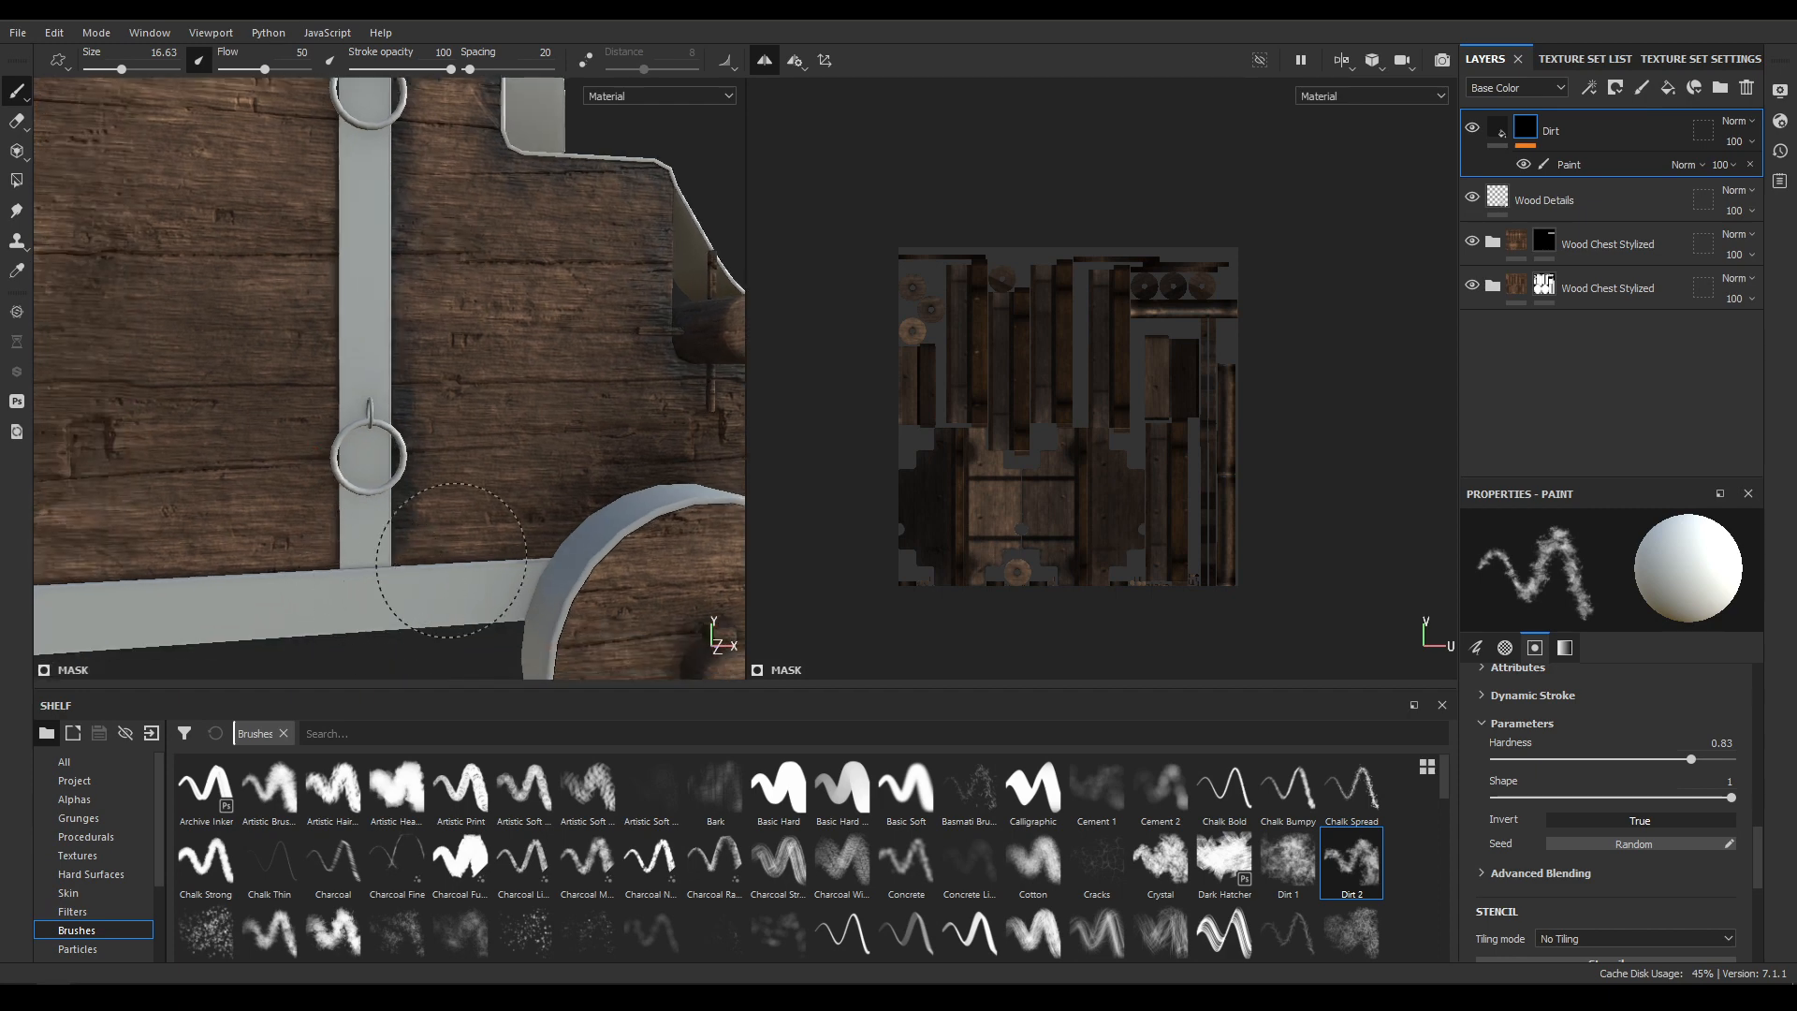
{"action": "left_click_drag", "start_coordinate": [120, 595], "coordinate": [334, 367], "text": "alt"}
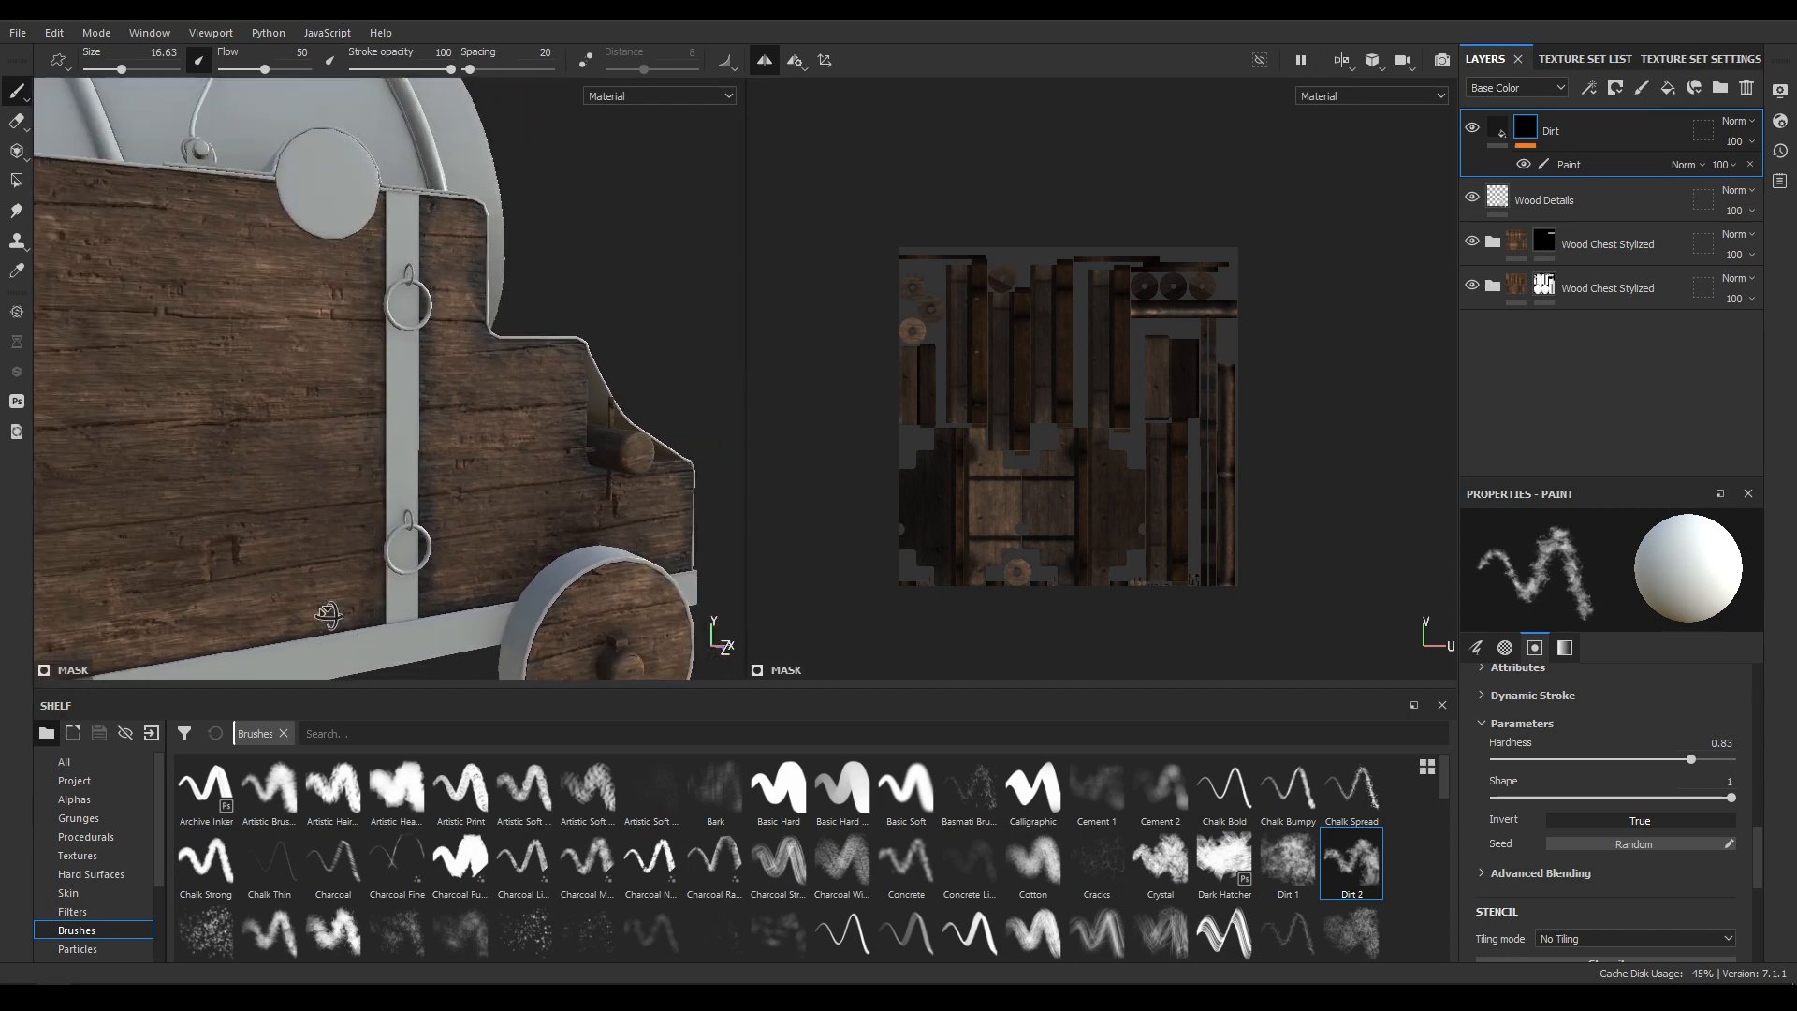
{"action": "left_click_drag", "start_coordinate": [374, 594], "coordinate": [330, 509], "text": "alt"}
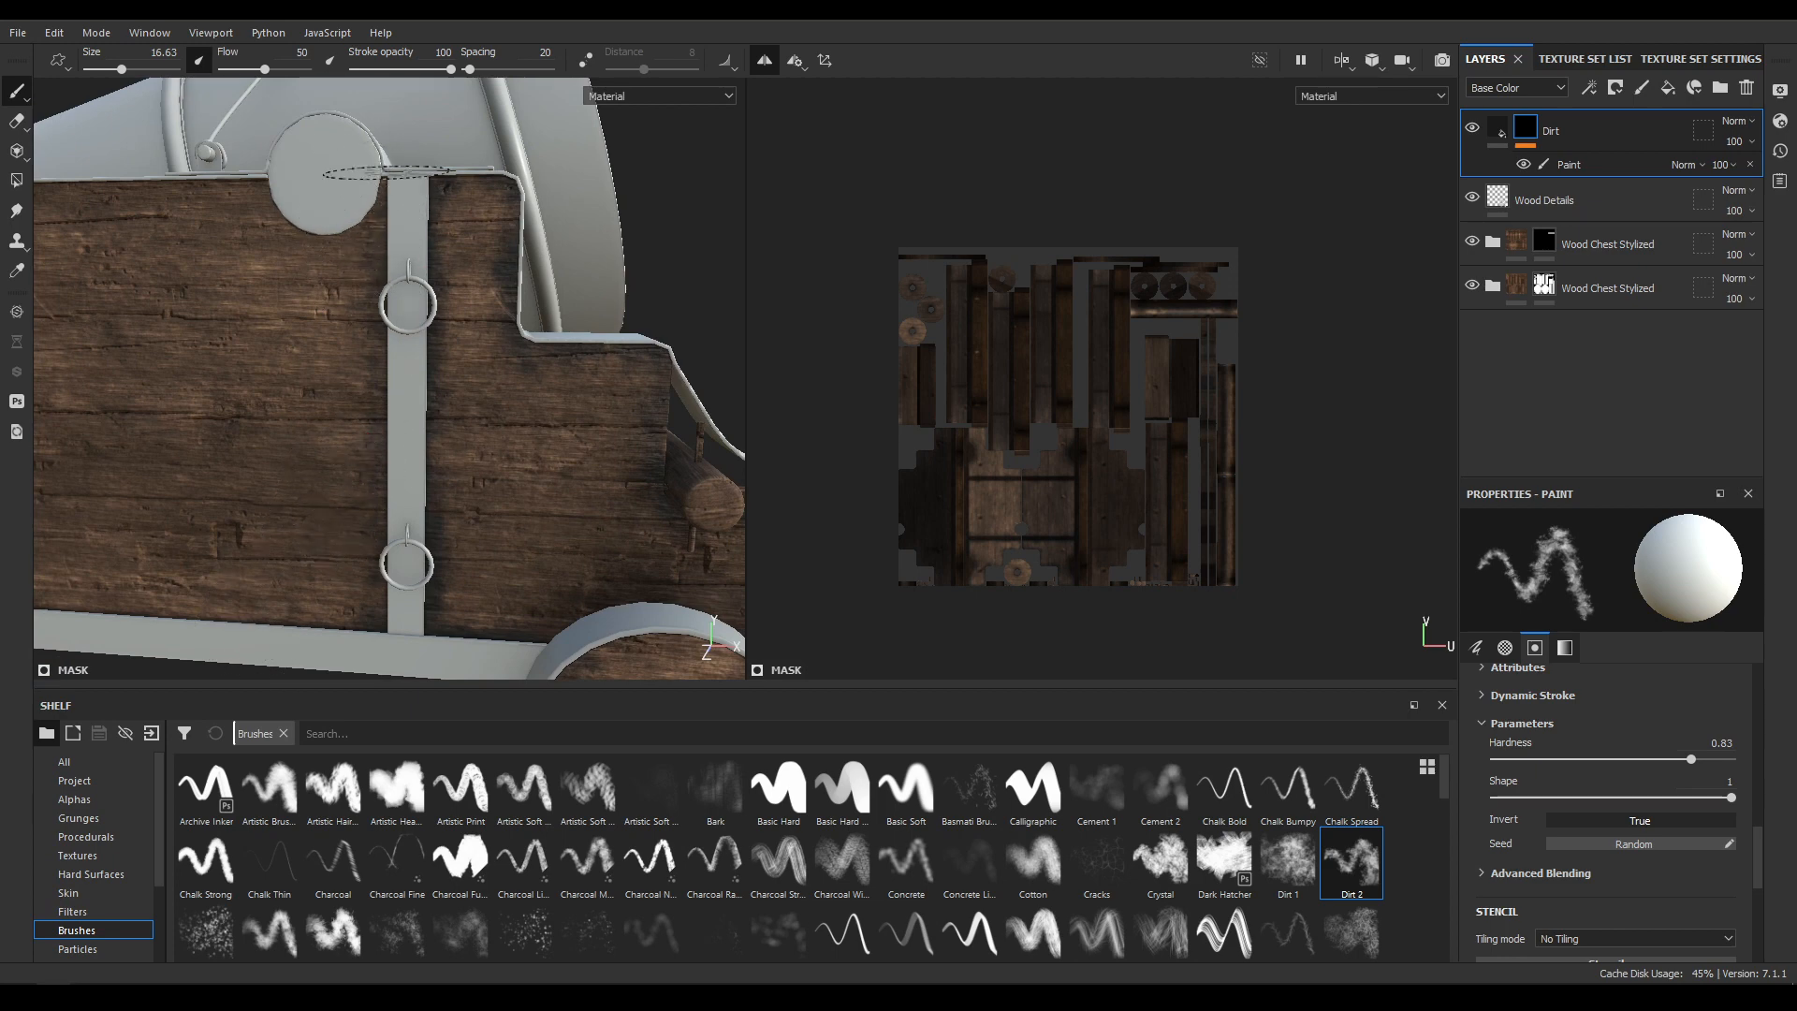
Paint dirt around the underside of the round trunnion and along the side panel's top edge.
{"action": "scroll", "coordinate": [374, 174], "scroll_direction": "up", "scroll_amount": 3}
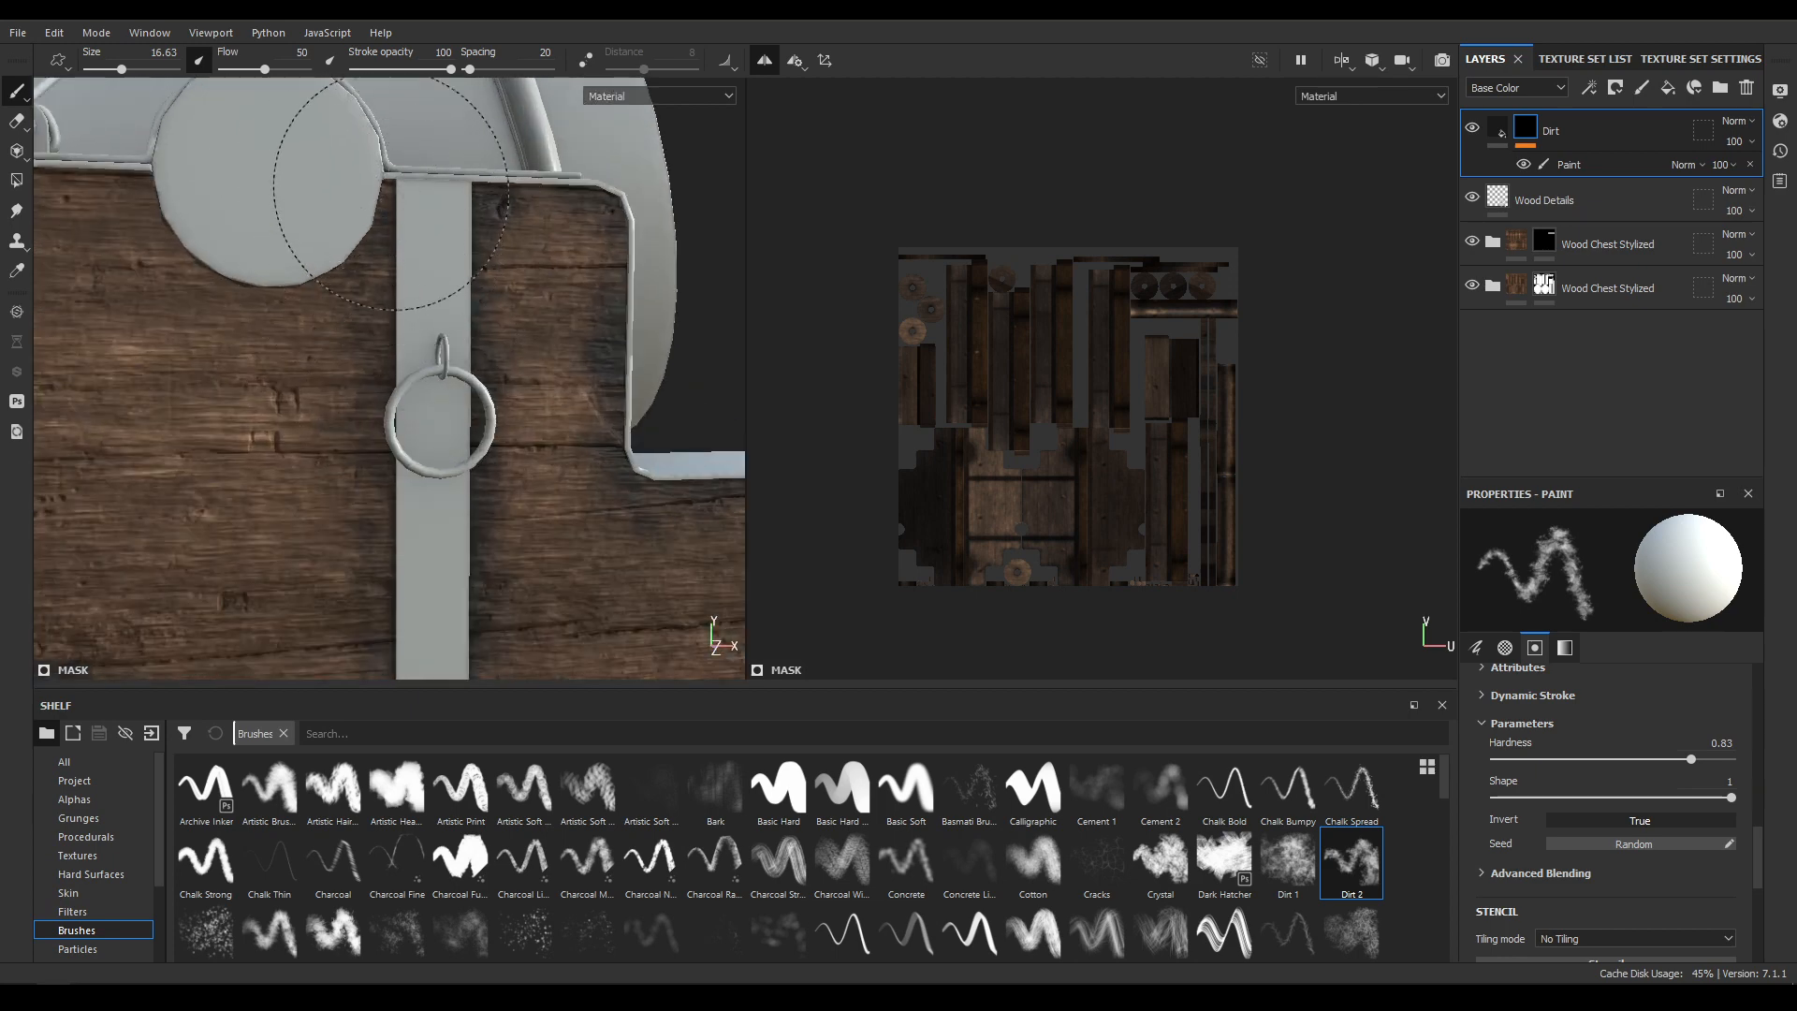
{"action": "left_click_drag", "start_coordinate": [206, 236], "coordinate": [354, 318], "text": "alt"}
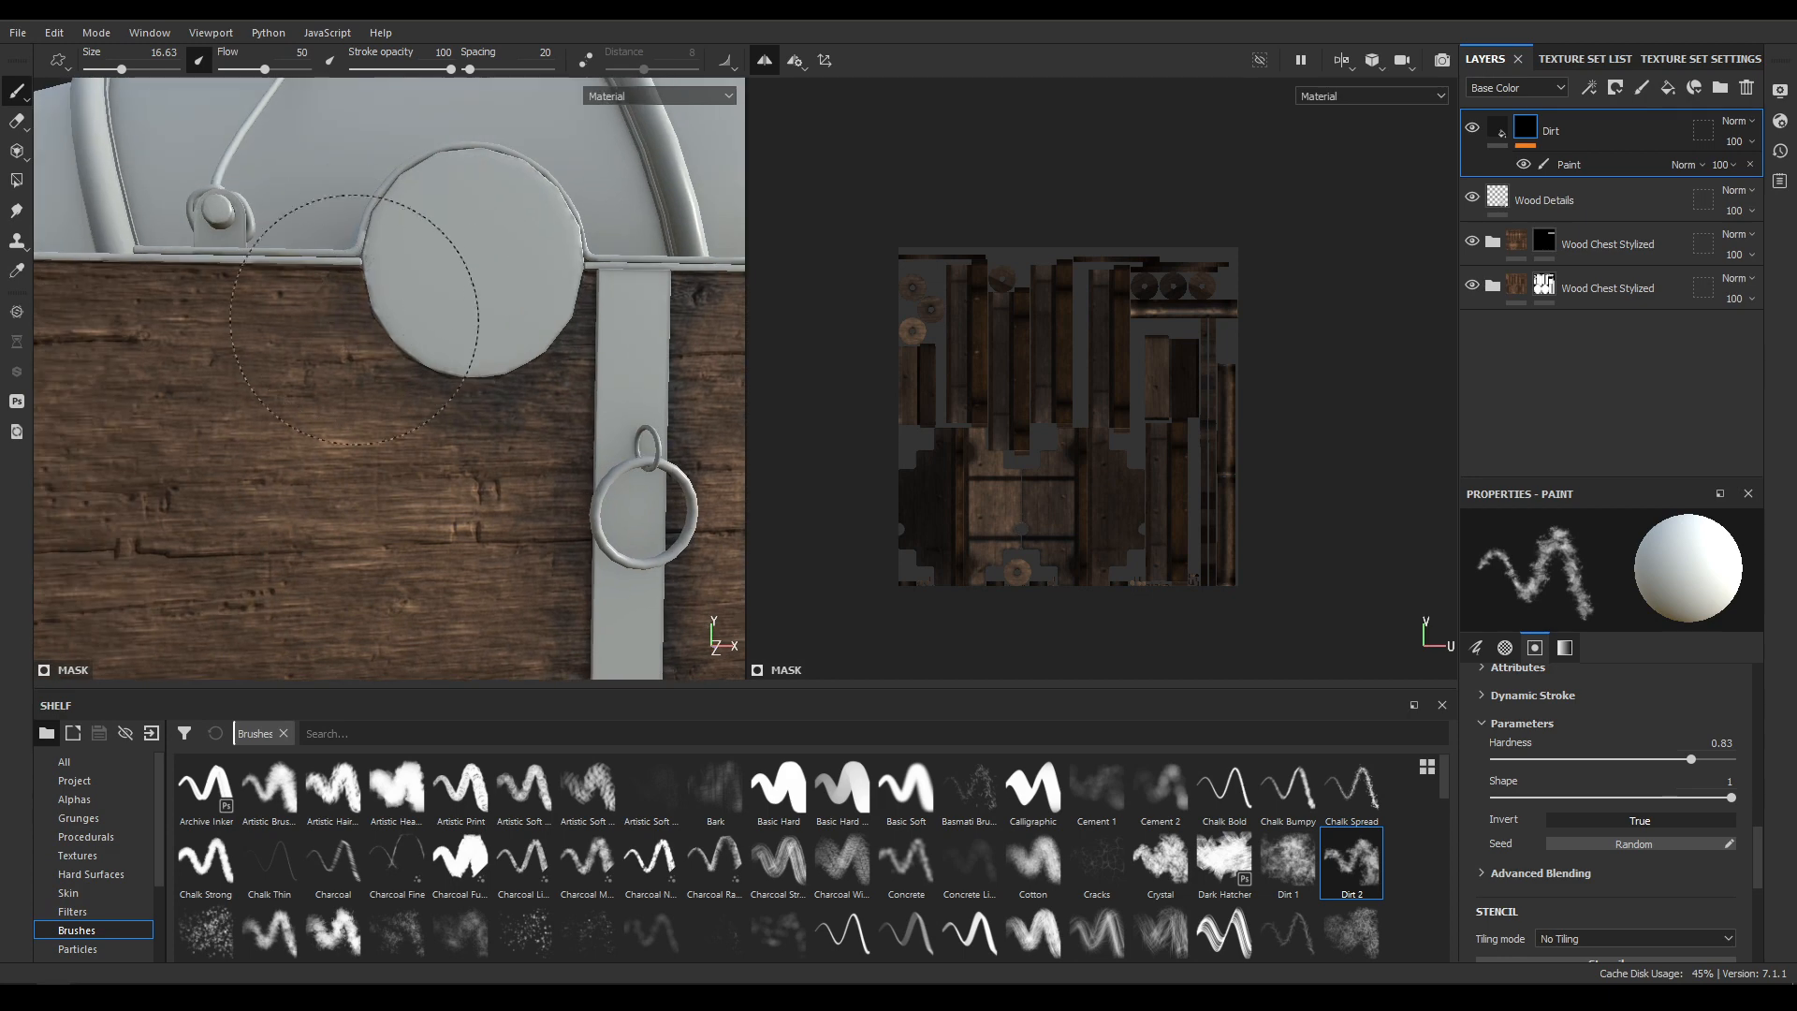
{"action": "left_click_drag", "start_coordinate": [459, 368], "coordinate": [92, 326], "text": "alt"}
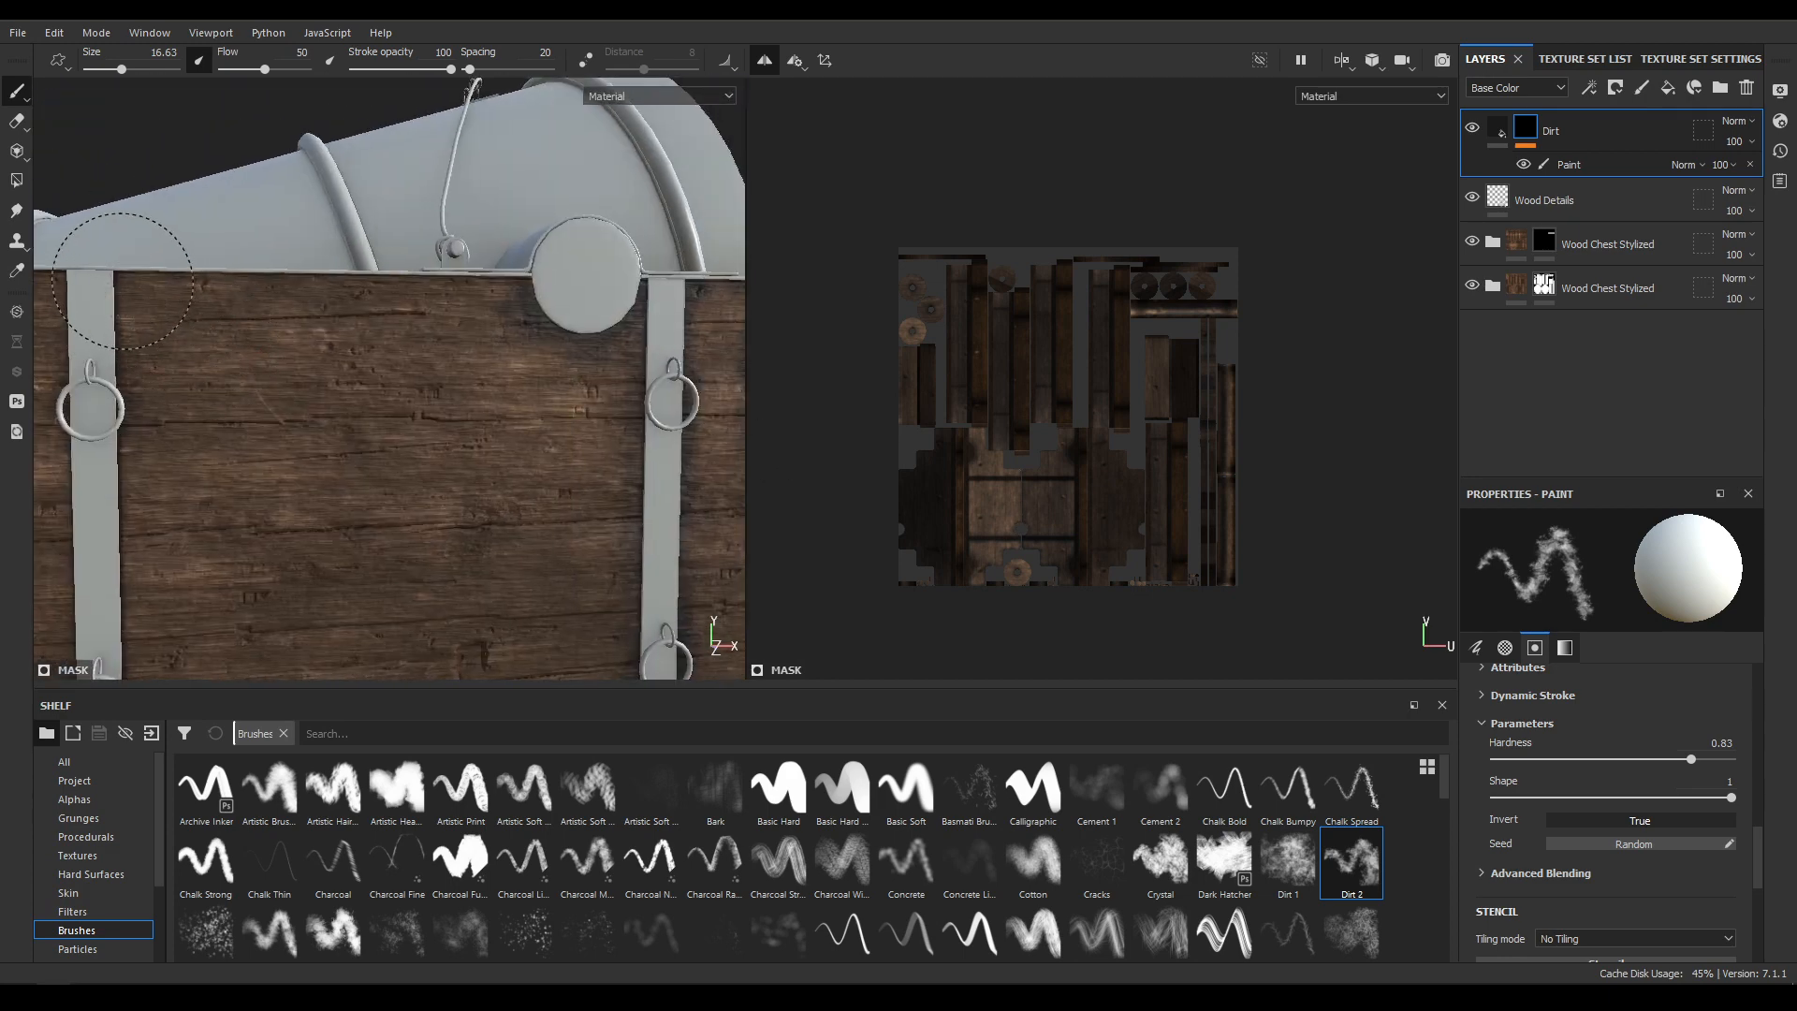
{"action": "left_click", "coordinate": [529, 277], "text": "shift"}
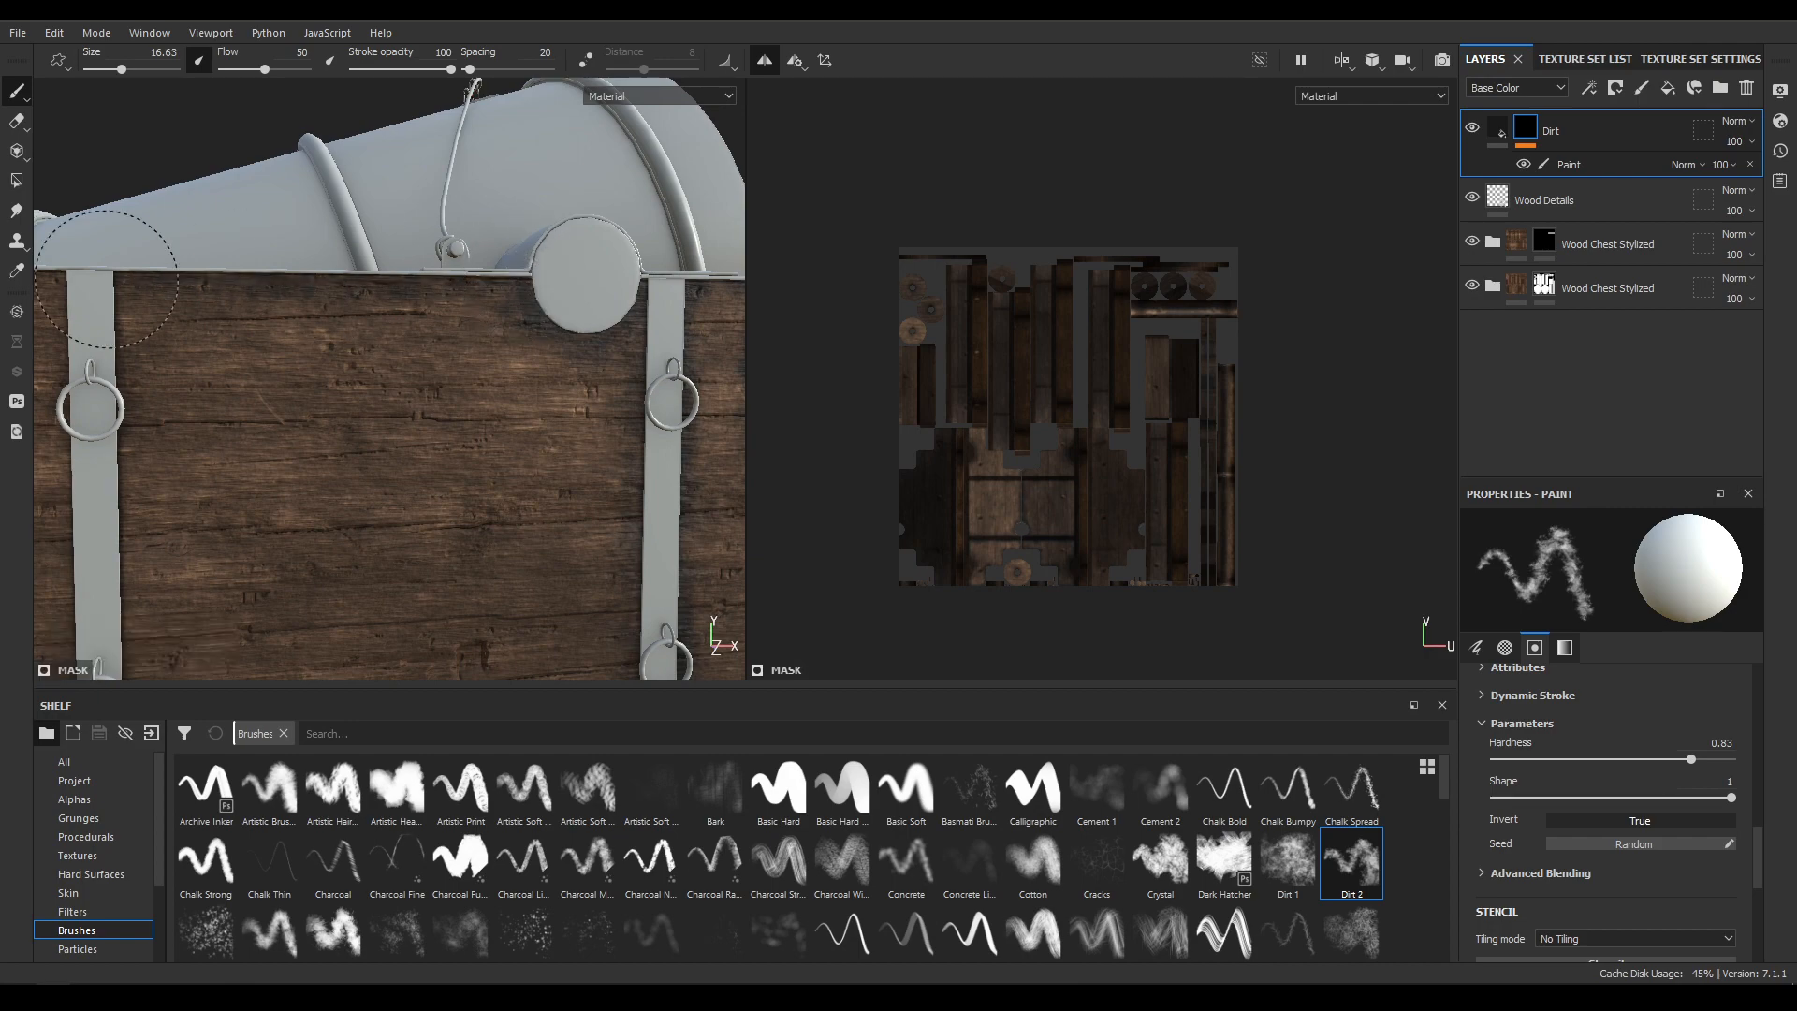
Paint dirt into the side panel's upper corner beside the rear strap, just below the top edge.
{"action": "left_click_drag", "start_coordinate": [106, 278], "coordinate": [506, 300], "text": "alt"}
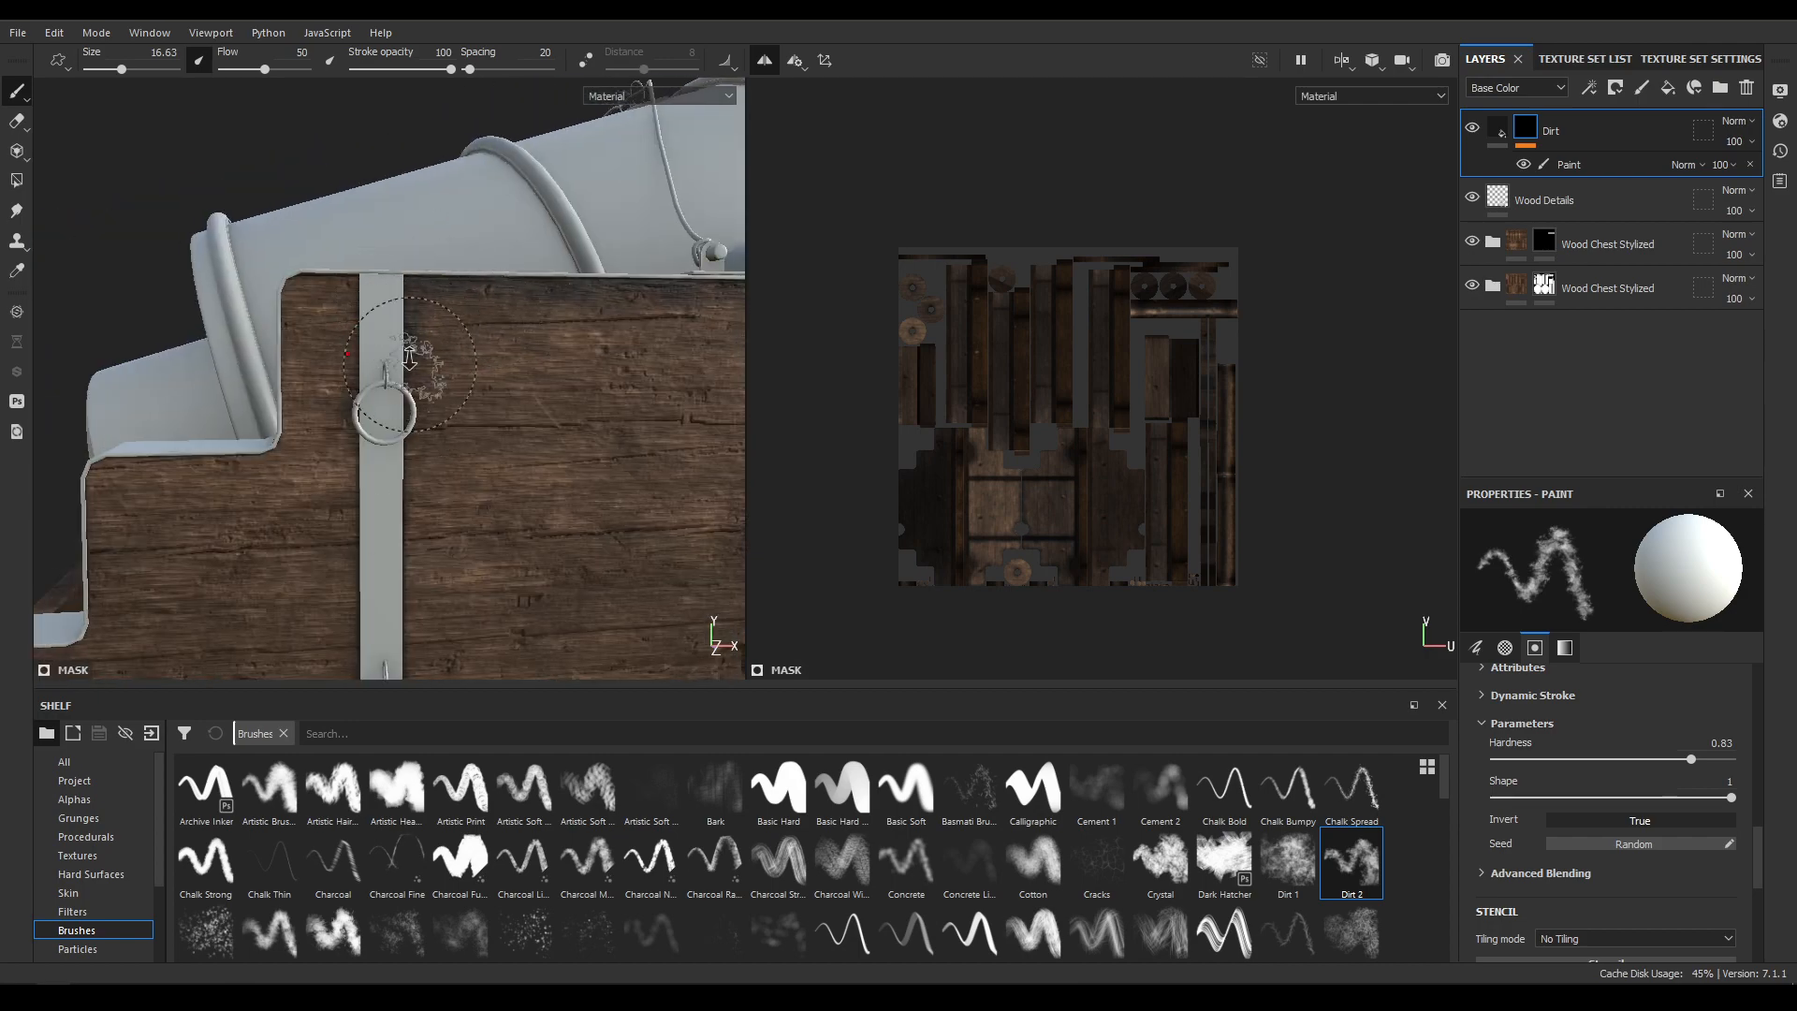
{"action": "right_click_drag", "start_coordinate": [408, 358], "coordinate": [548, 504], "text": "alt"}
{"action": "middle_click_drag", "start_coordinate": [428, 159], "coordinate": [393, 412], "text": "alt"}
{"action": "right_click_drag", "start_coordinate": [393, 412], "coordinate": [397, 315], "text": "alt"}
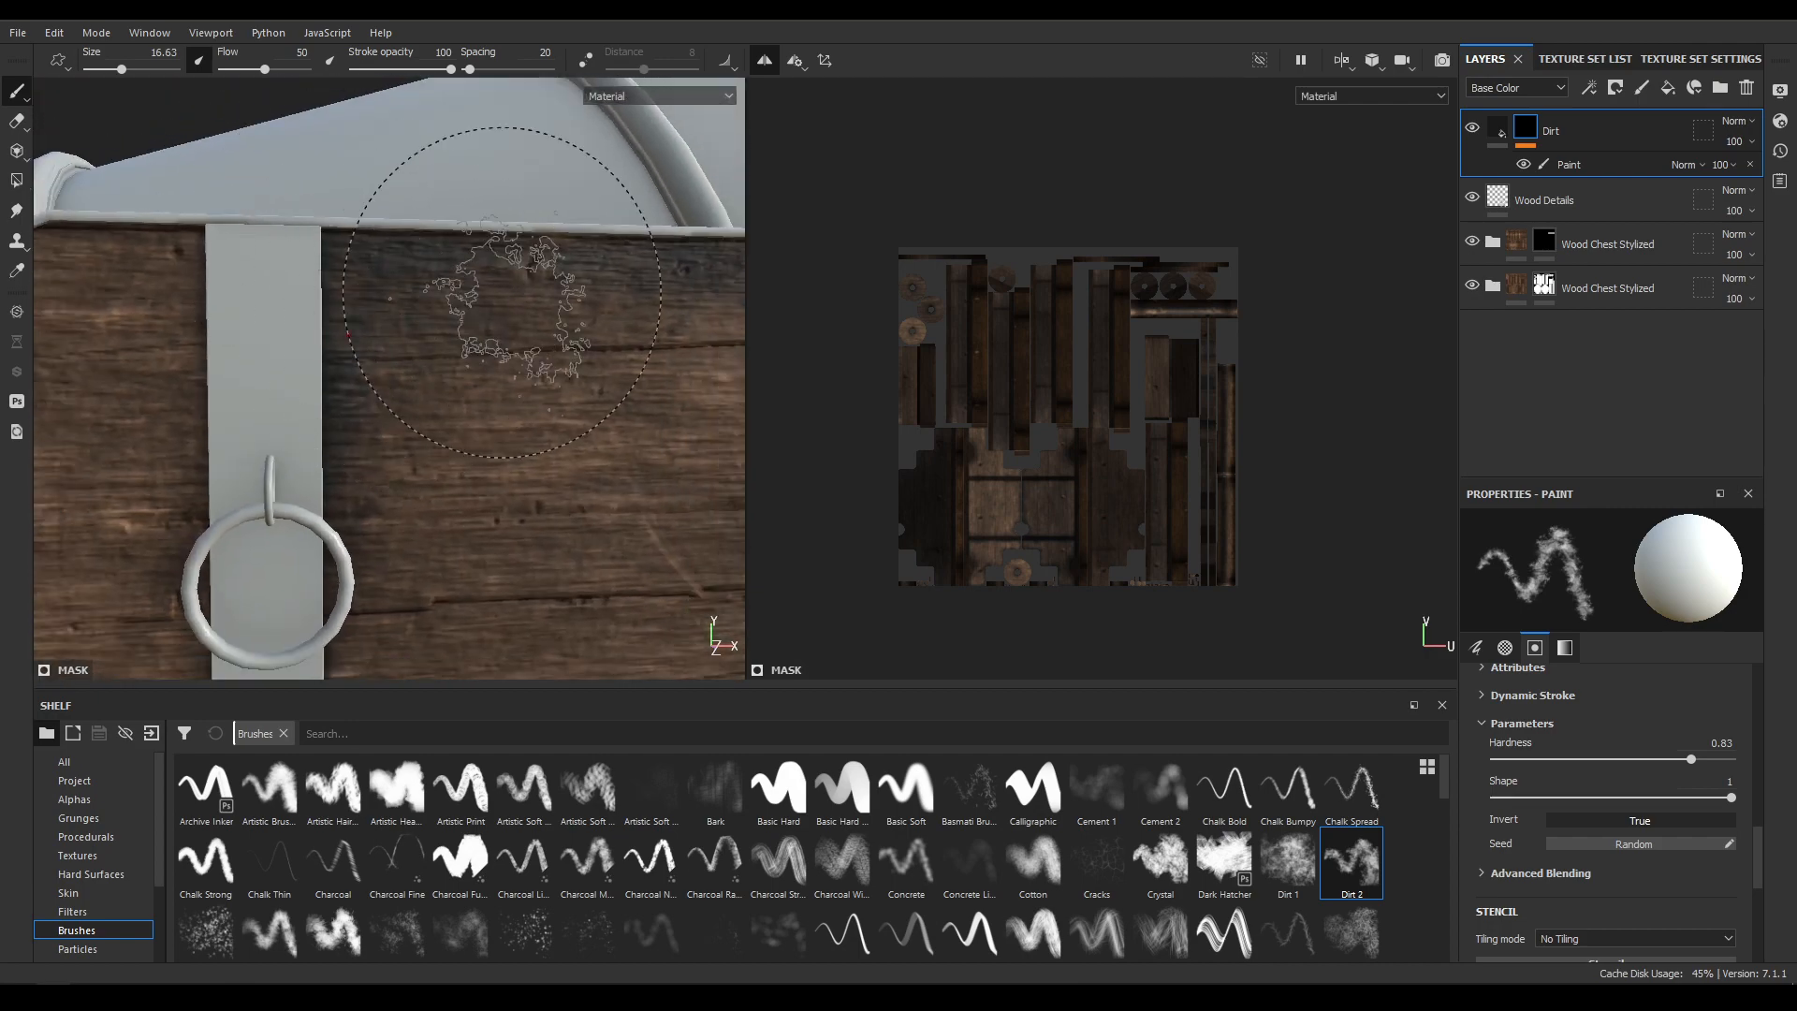
{"action": "left_click_drag", "start_coordinate": [347, 333], "coordinate": [328, 319], "text": "alt"}
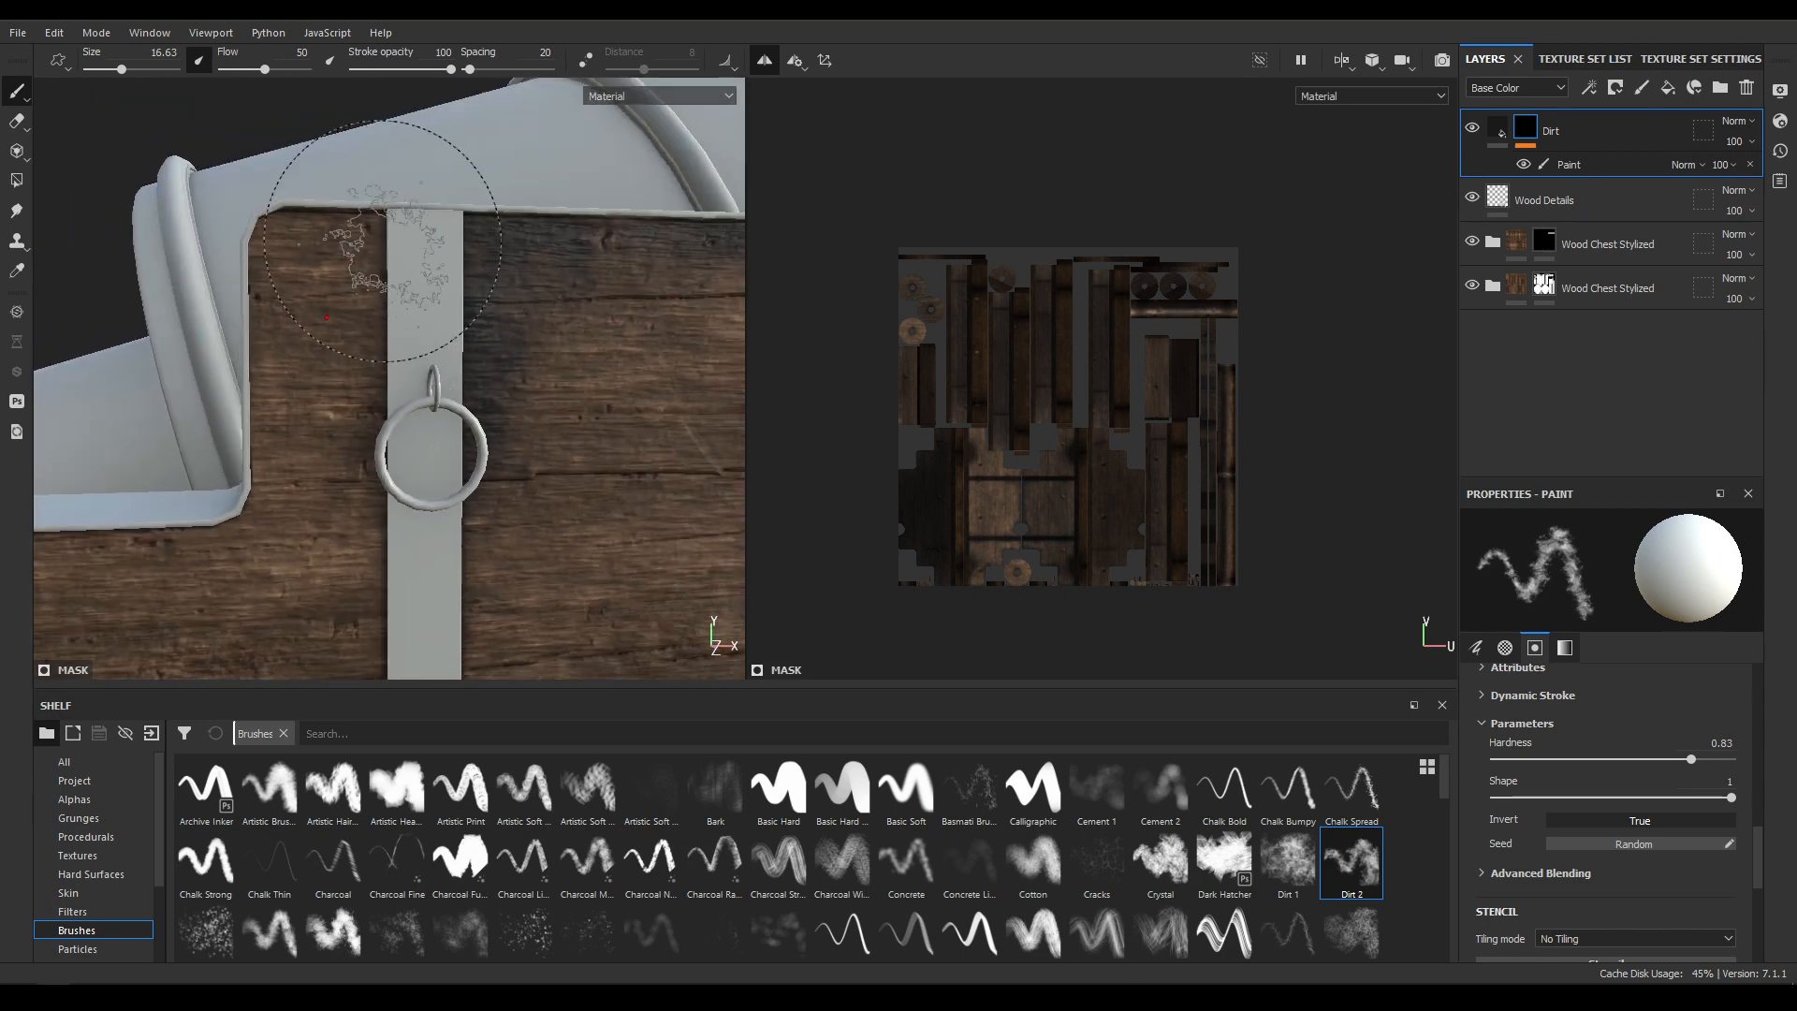
Paint dirt along the edge of the rear upper step and down both sides of the rear strap.
{"action": "mouse_move", "coordinate": [292, 222]}
{"action": "left_mouse_down"}
{"action": "mouse_move", "coordinate": [267, 356]}
{"action": "mouse_move", "coordinate": [262, 229]}
{"action": "mouse_move", "coordinate": [232, 509]}
{"action": "mouse_move", "coordinate": [234, 477]}
{"action": "left_mouse_up"}
{"action": "mouse_move", "coordinate": [388, 318]}
{"action": "left_mouse_down"}
{"action": "mouse_move", "coordinate": [400, 280]}
{"action": "mouse_move", "coordinate": [404, 599]}
{"action": "mouse_move", "coordinate": [391, 465]}
{"action": "left_mouse_up"}
{"action": "middle_click_drag", "start_coordinate": [379, 535], "coordinate": [393, 252], "text": "alt"}
{"action": "scroll", "coordinate": [393, 337], "scroll_direction": "down", "scroll_amount": 3}
{"action": "left_click_drag", "start_coordinate": [396, 303], "coordinate": [369, 599]}
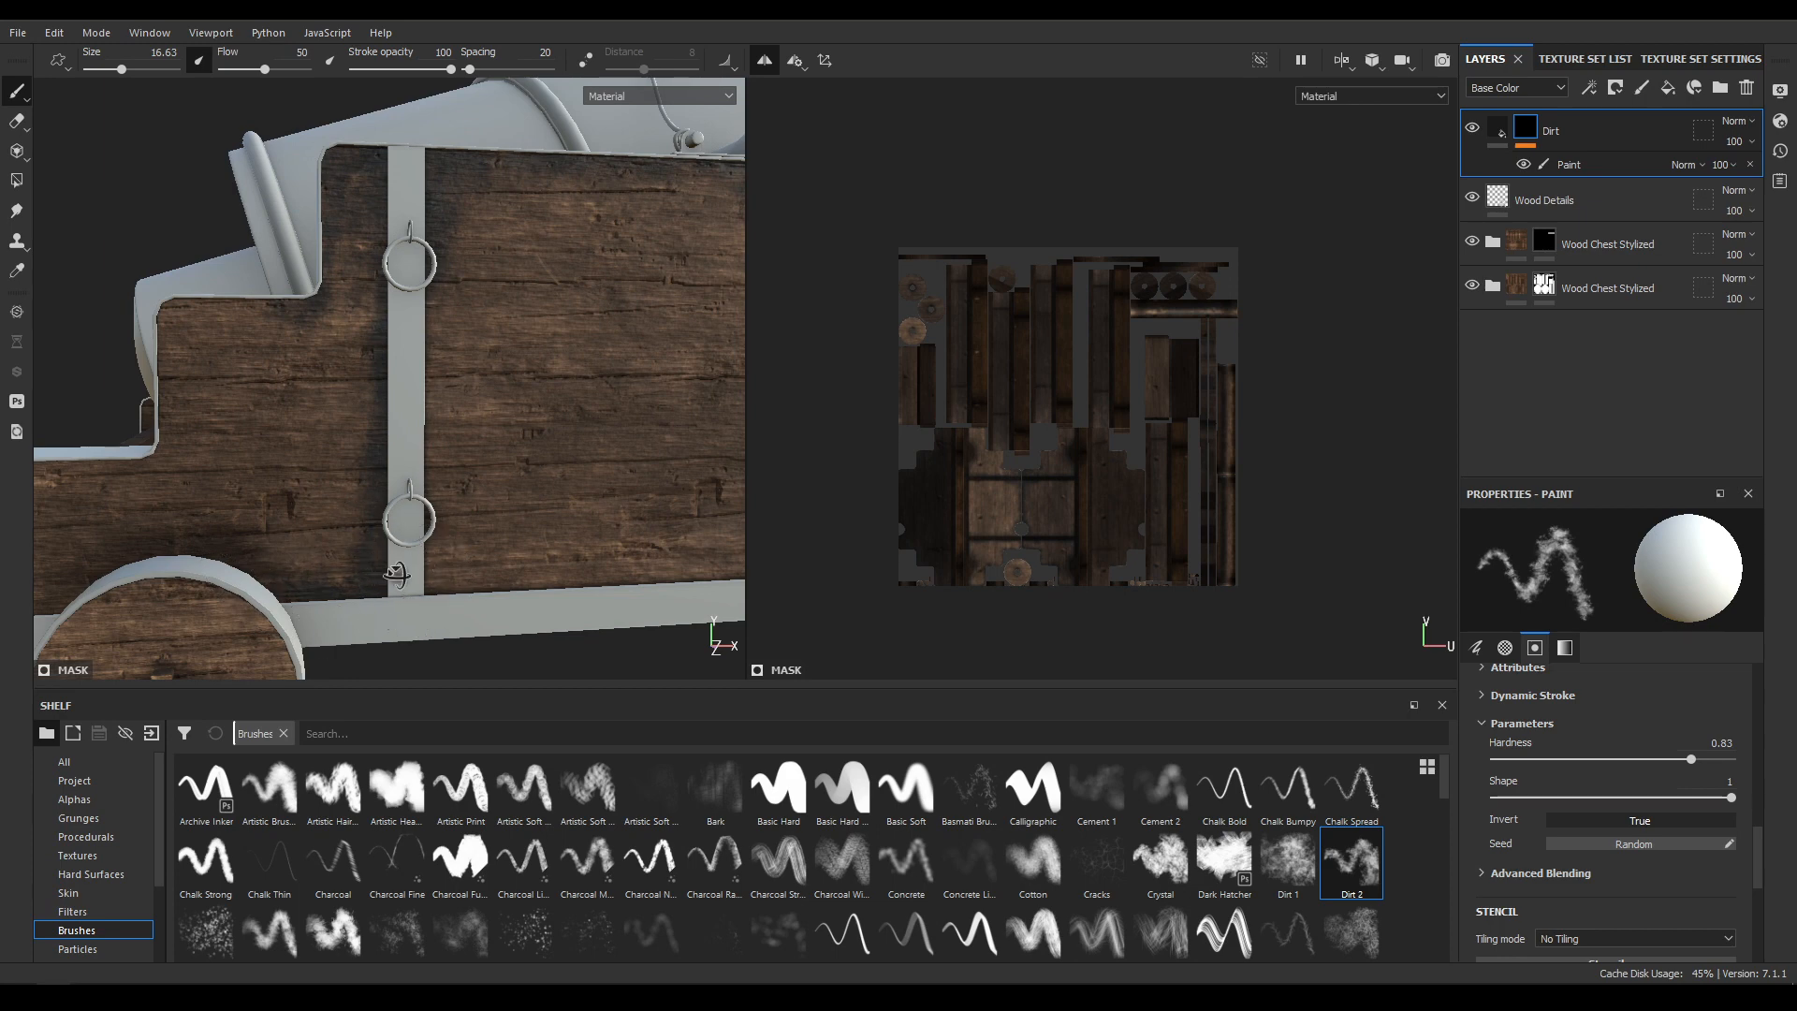
Paint dirt along the side panel's lower edge between the two straps, just above the bottom trim.
{"action": "middle_click_drag", "start_coordinate": [396, 574], "coordinate": [341, 481], "text": "alt"}
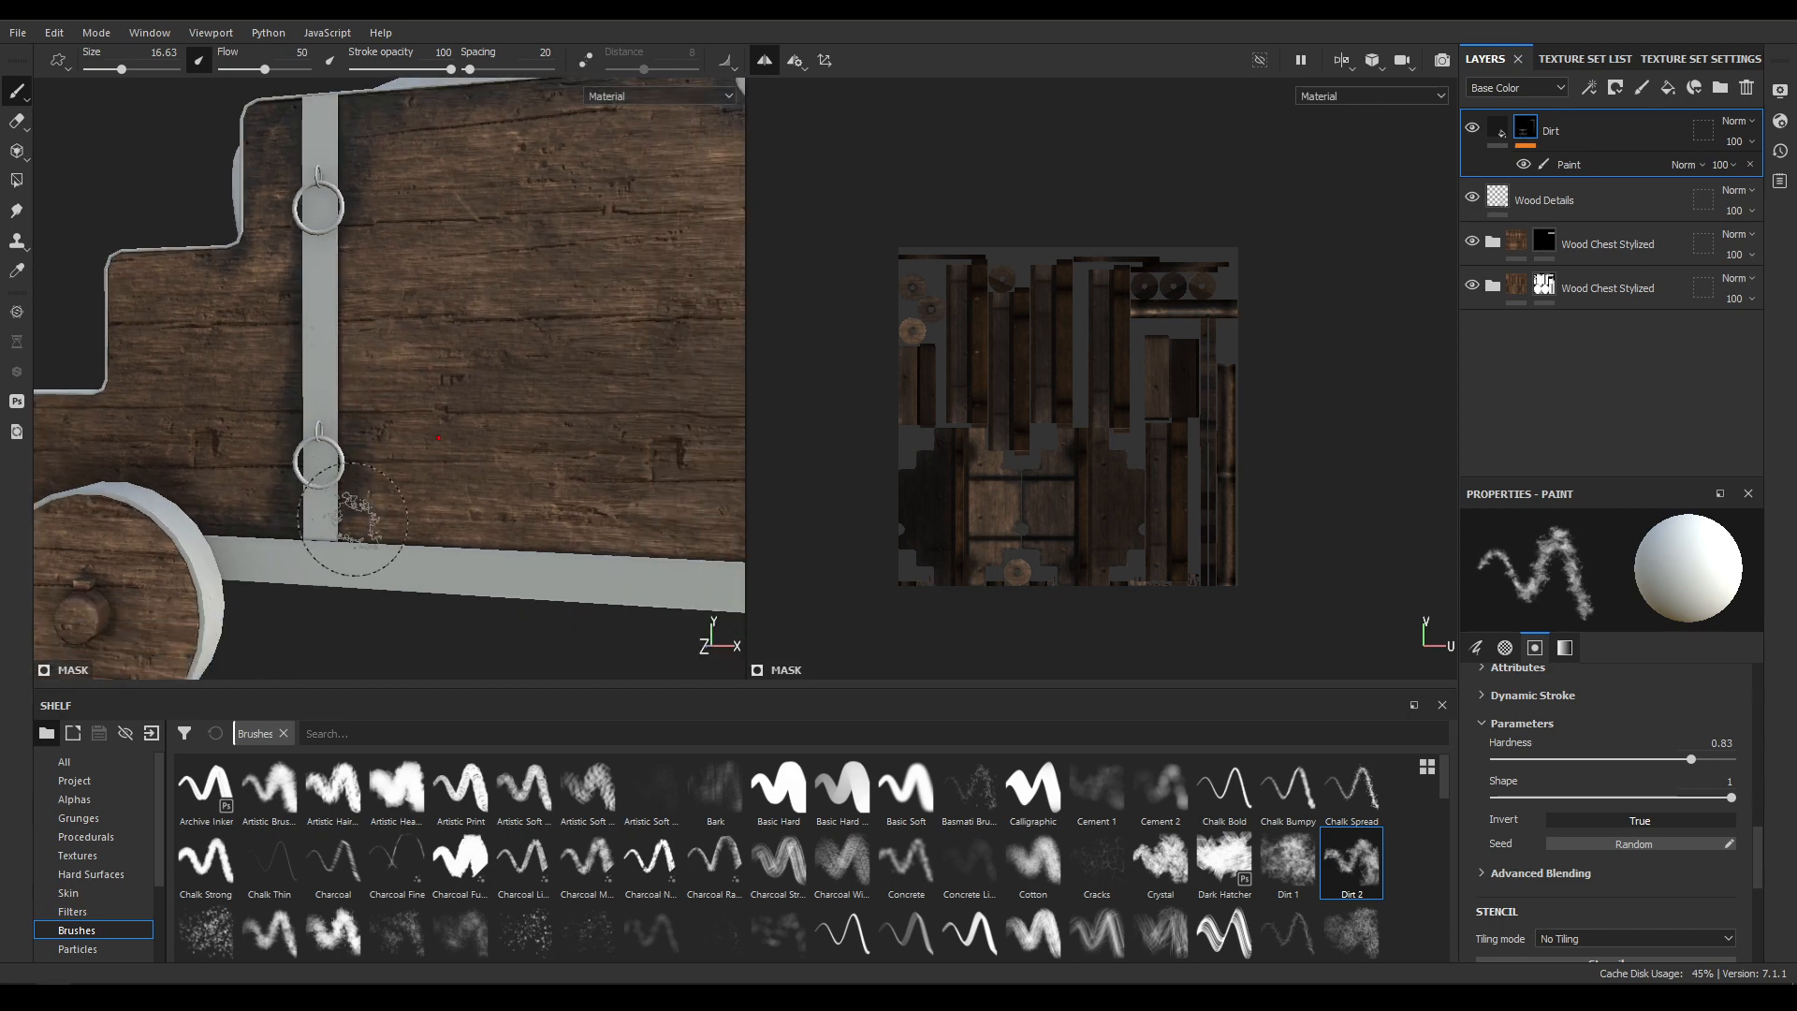
{"action": "left_click_drag", "start_coordinate": [425, 536], "coordinate": [552, 542]}
{"action": "middle_click_drag", "start_coordinate": [552, 543], "coordinate": [253, 474], "text": "alt"}
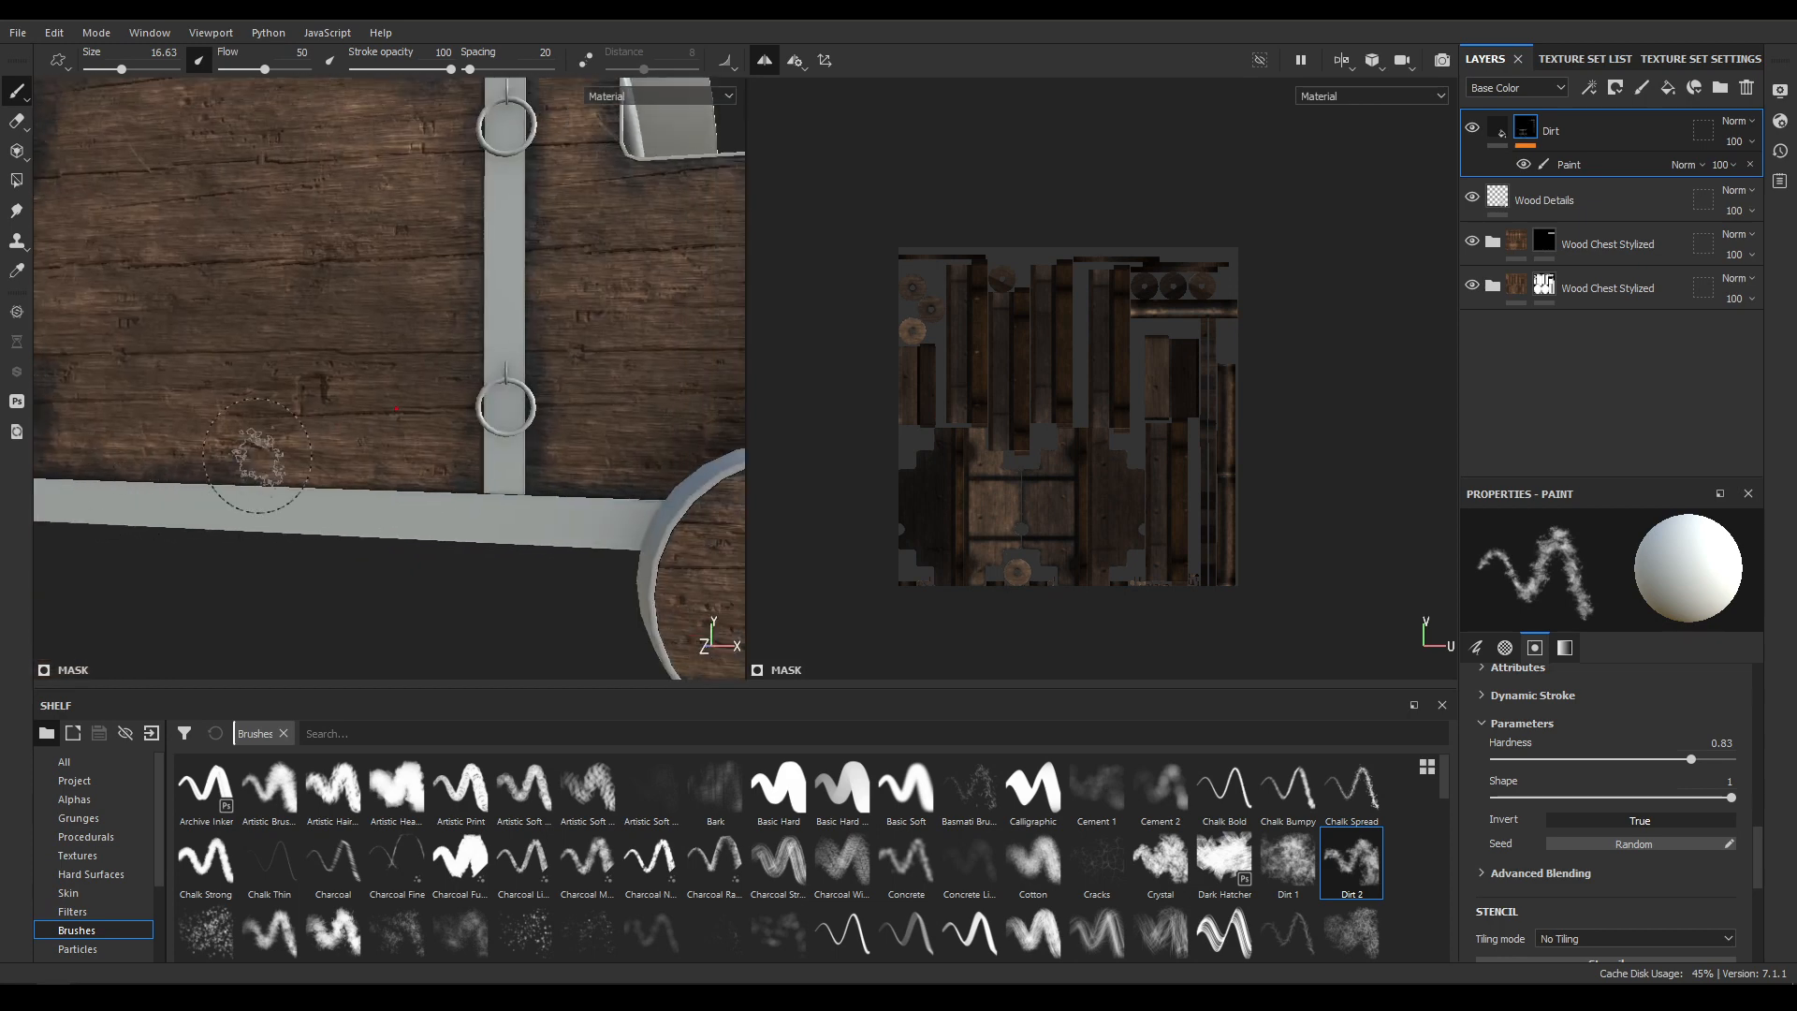
{"action": "mouse_move", "coordinate": [252, 473]}
{"action": "left_mouse_down"}
{"action": "mouse_move", "coordinate": [381, 513]}
{"action": "mouse_move", "coordinate": [468, 487]}
{"action": "mouse_move", "coordinate": [365, 477]}
{"action": "mouse_move", "coordinate": [337, 442]}
{"action": "left_mouse_up"}
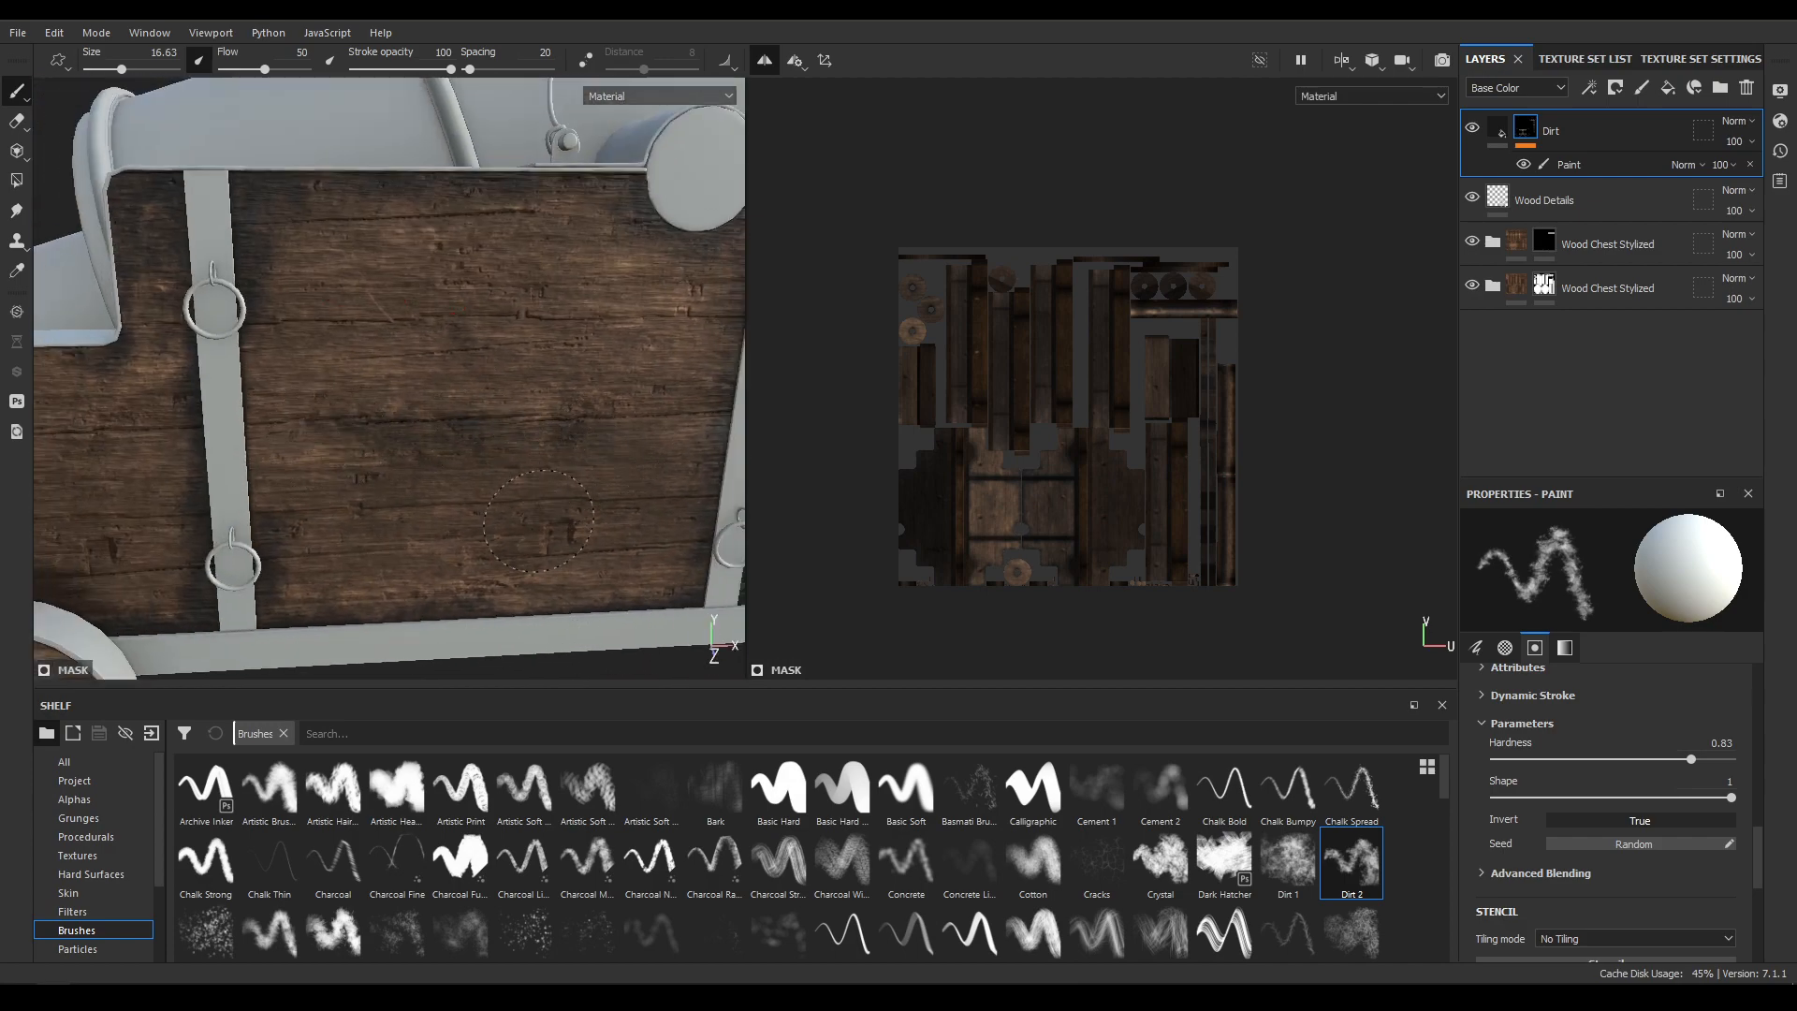
Paint dirt along the edges and inner corners of the side panel's rear steps.
{"action": "mouse_move", "coordinate": [549, 593]}
{"action": "left_mouse_down", "text": "alt"}
{"action": "mouse_move", "coordinate": [446, 522]}
{"action": "mouse_move", "coordinate": [289, 364]}
{"action": "left_mouse_up", "text": "alt"}
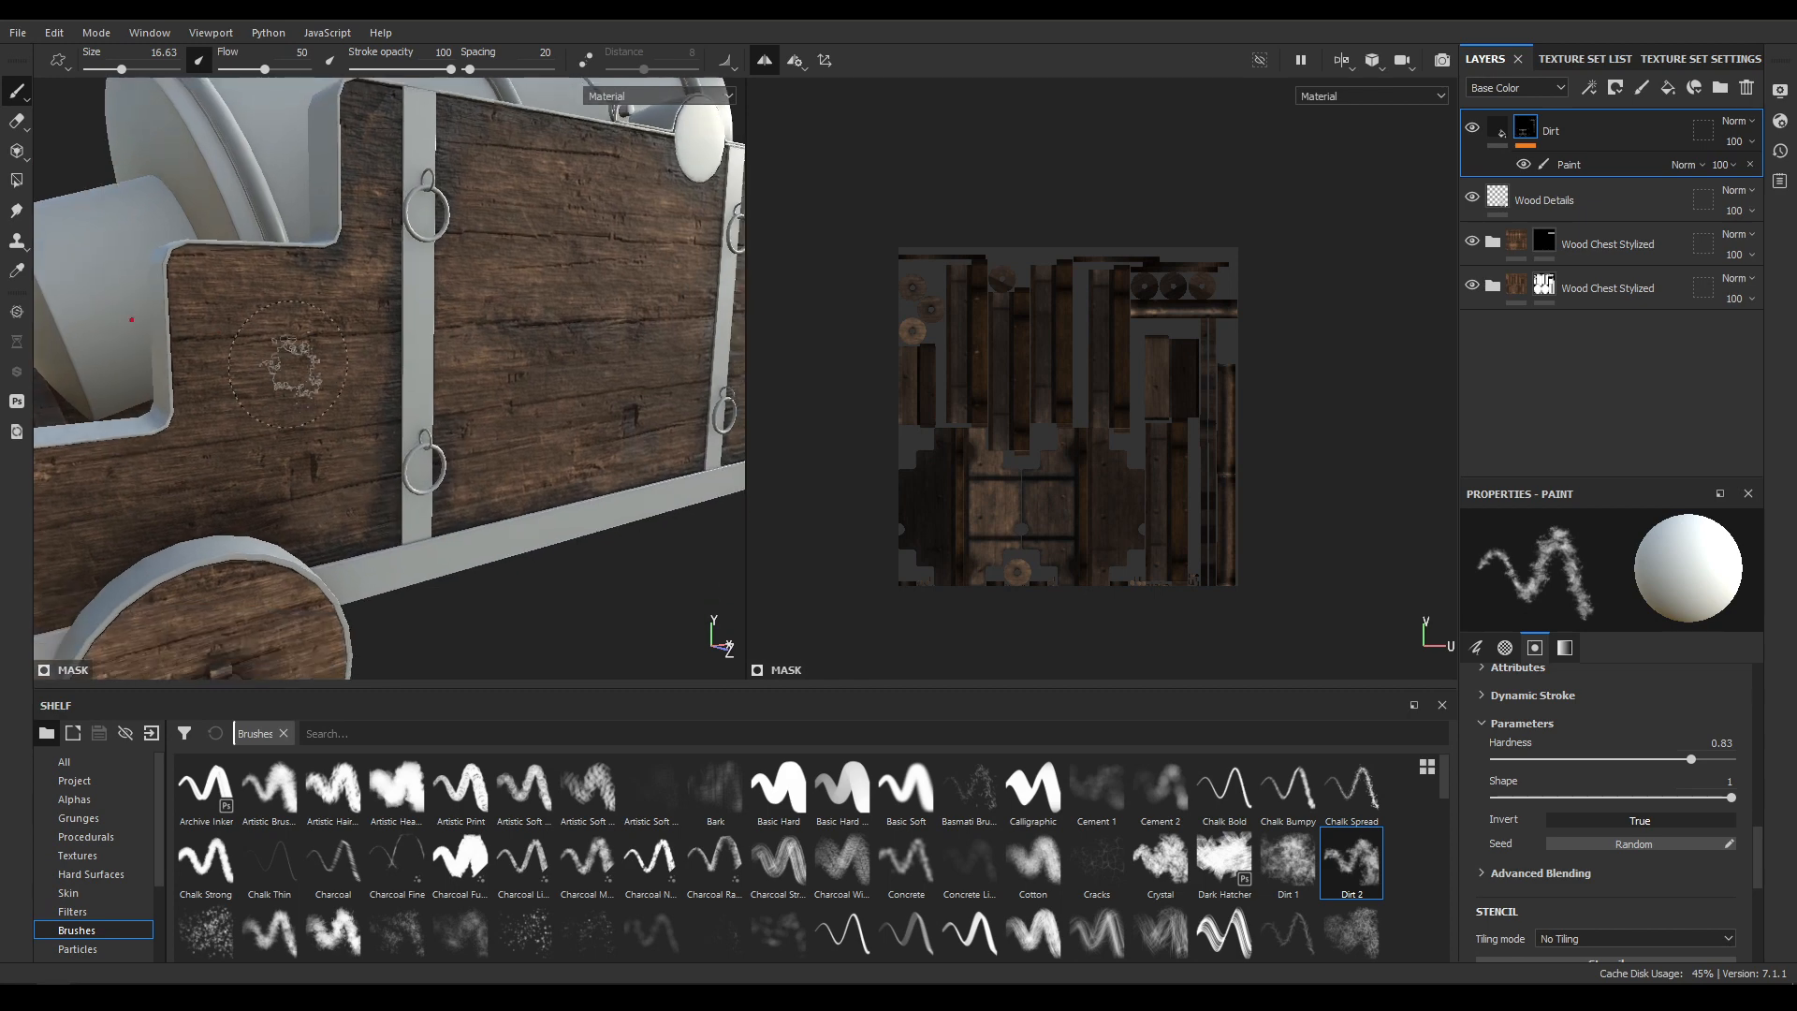
{"action": "left_click", "coordinate": [195, 279]}
{"action": "left_click_drag", "start_coordinate": [149, 423], "coordinate": [92, 374], "text": "alt"}
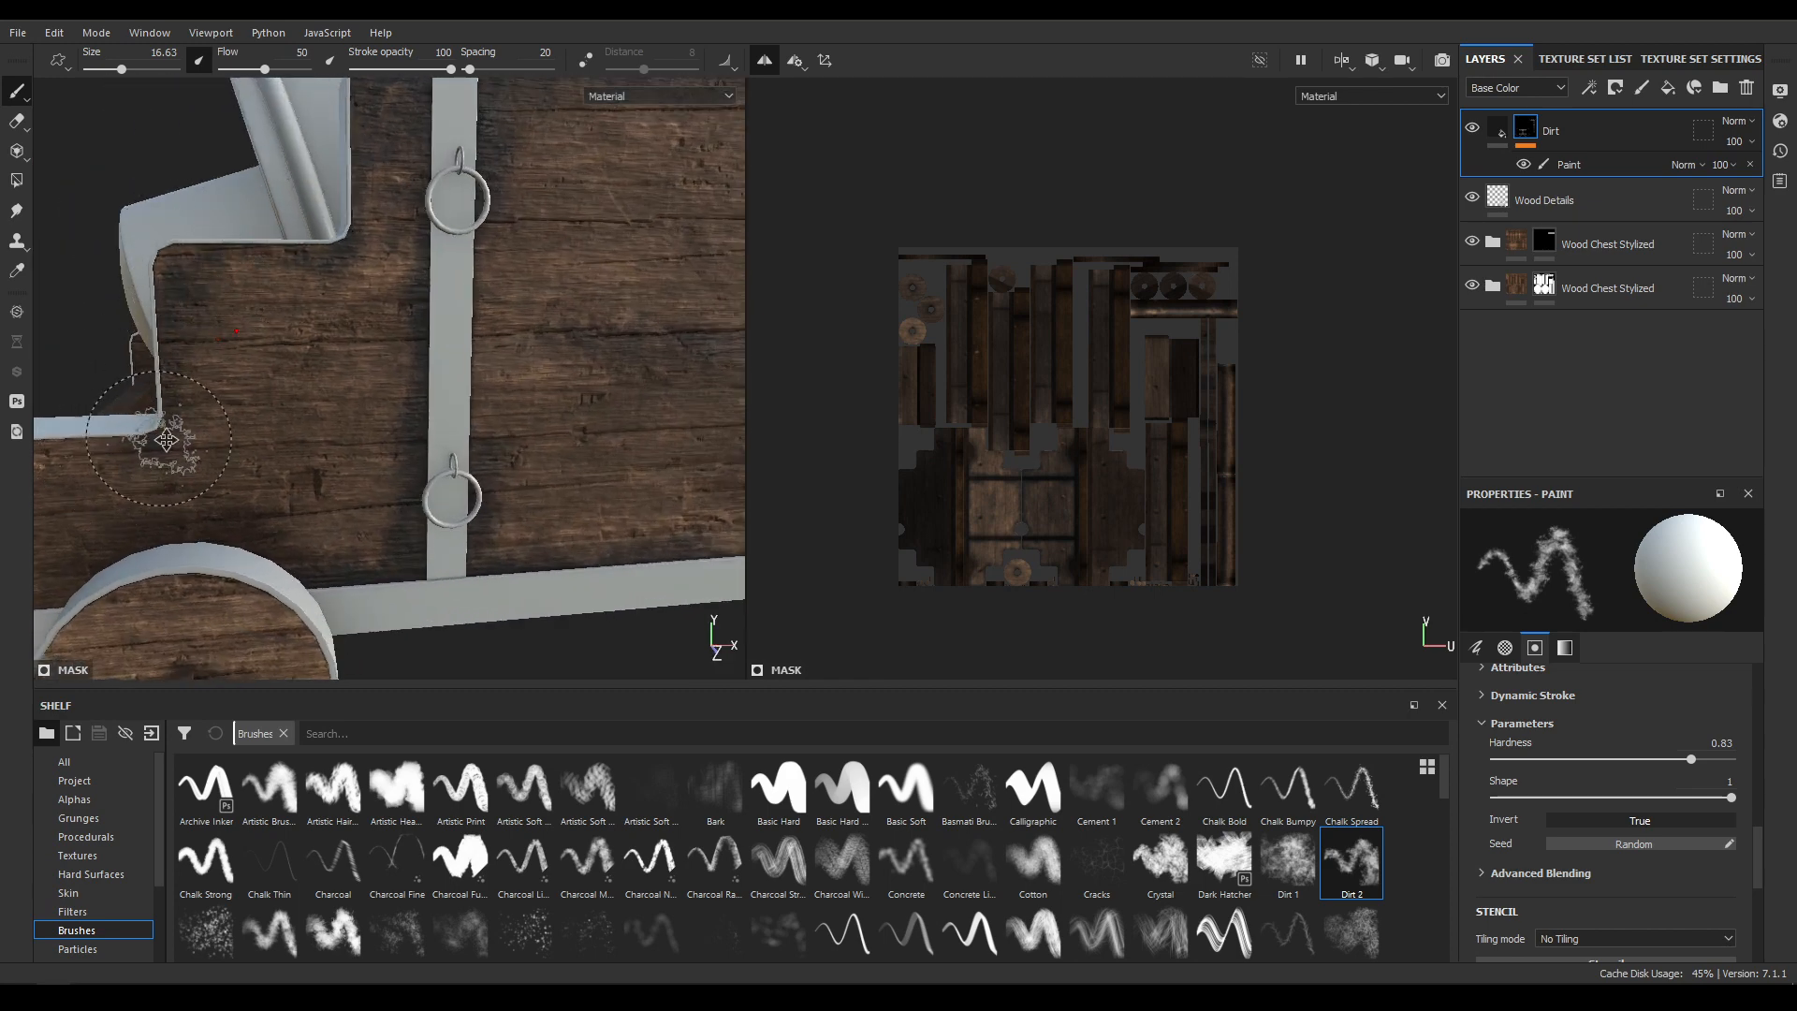
{"action": "left_click_drag", "start_coordinate": [161, 445], "coordinate": [272, 436], "text": "alt"}
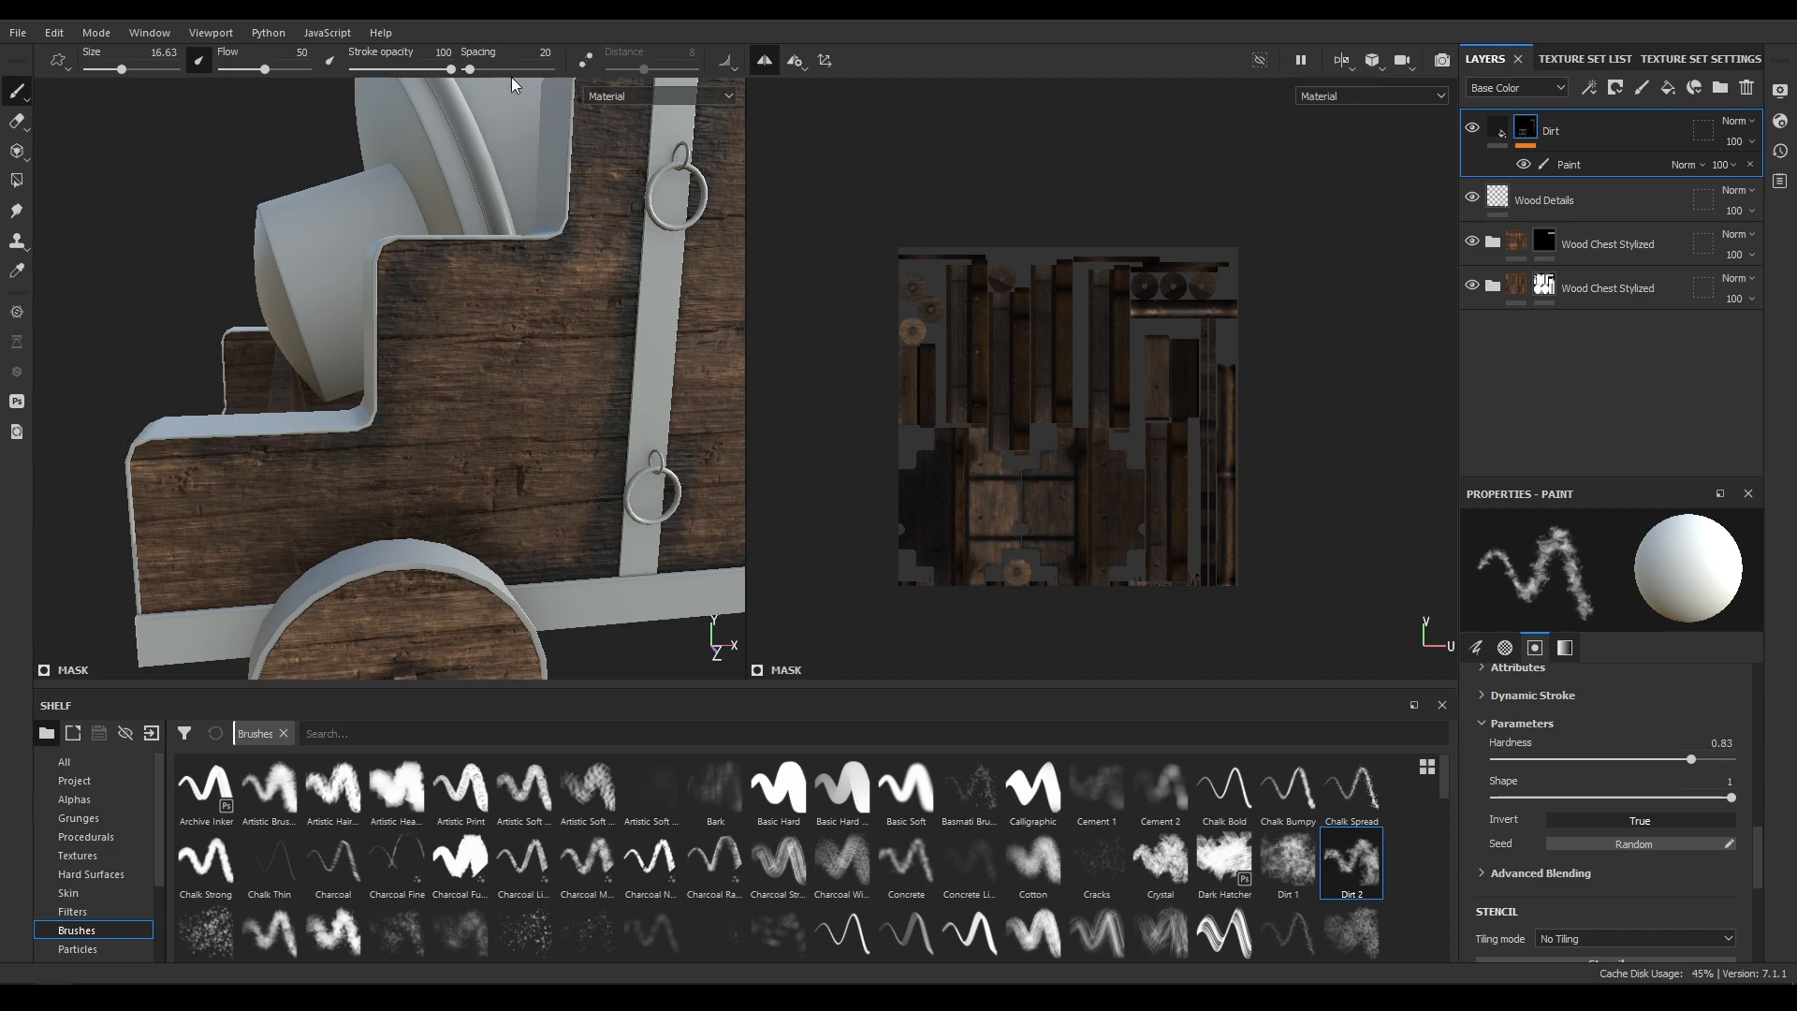
Set the brush spacing to 5 and paint dirt along the side panel's rear end edge behind the wheel.
{"action": "left_click_drag", "start_coordinate": [471, 70], "coordinate": [465, 71]}
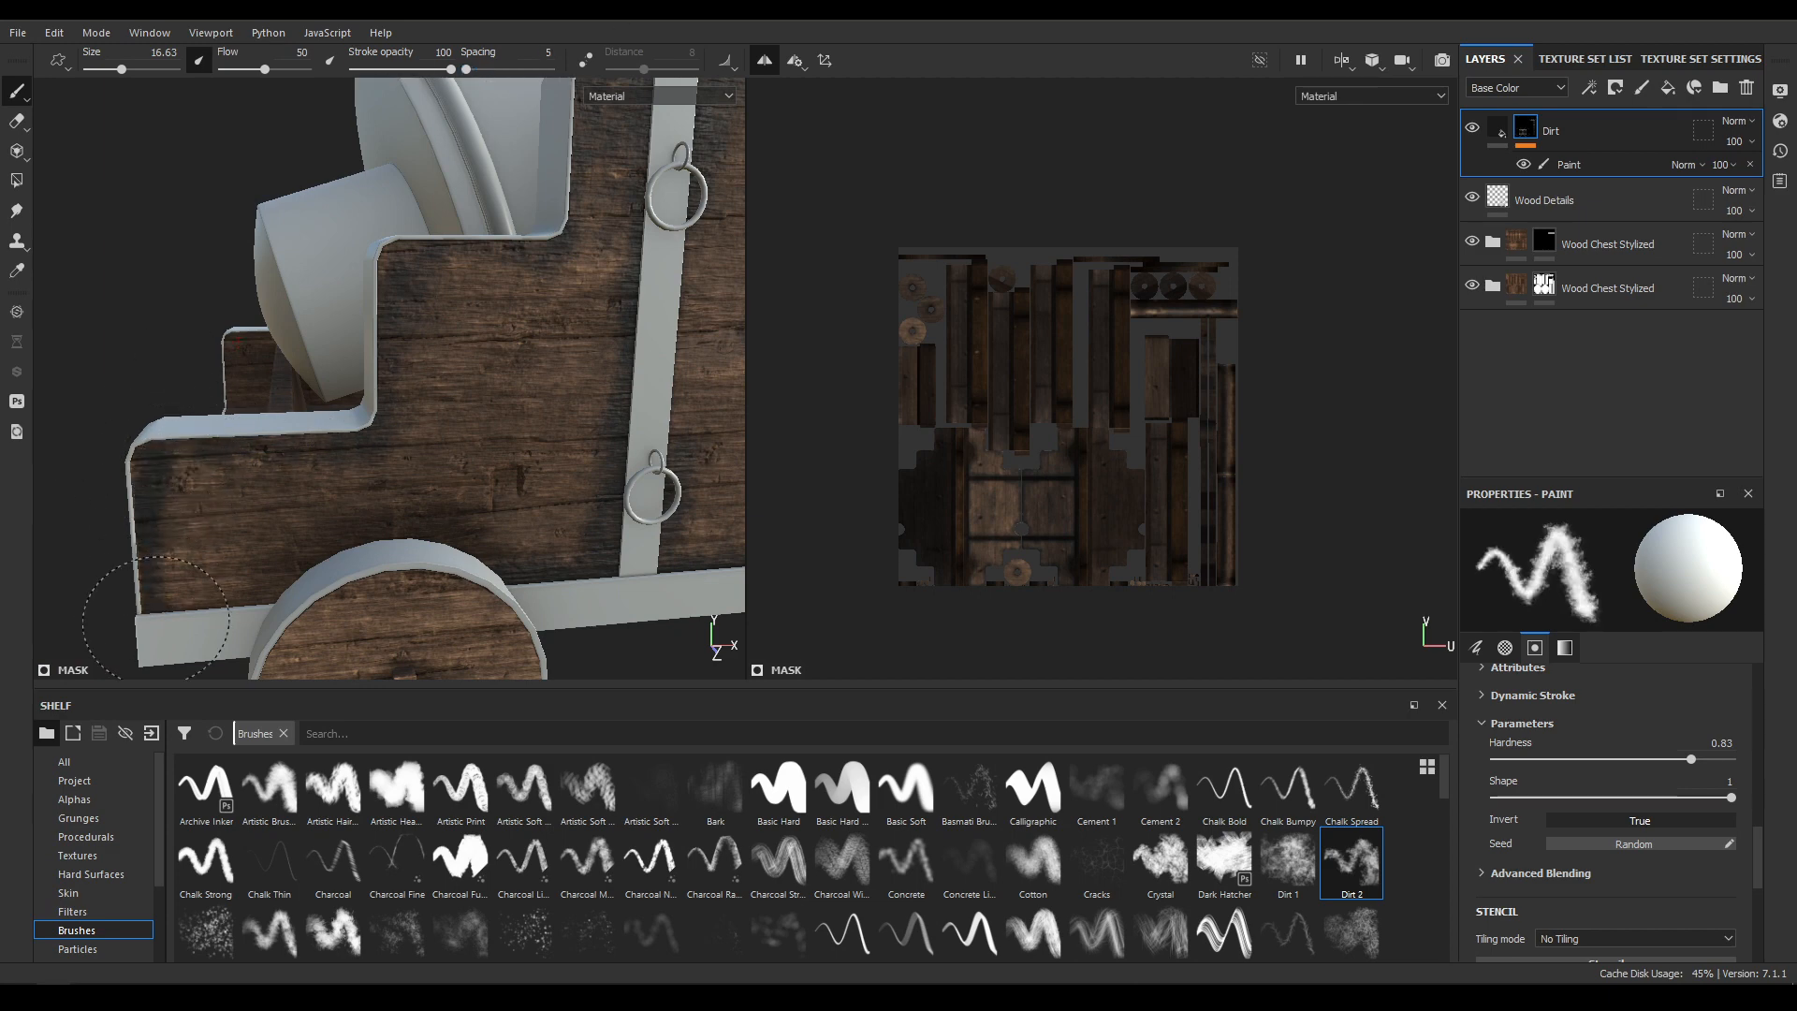
{"action": "middle_click_drag", "start_coordinate": [204, 476], "coordinate": [332, 361], "text": "alt"}
{"action": "scroll", "coordinate": [318, 346], "scroll_direction": "up", "scroll_amount": 1}
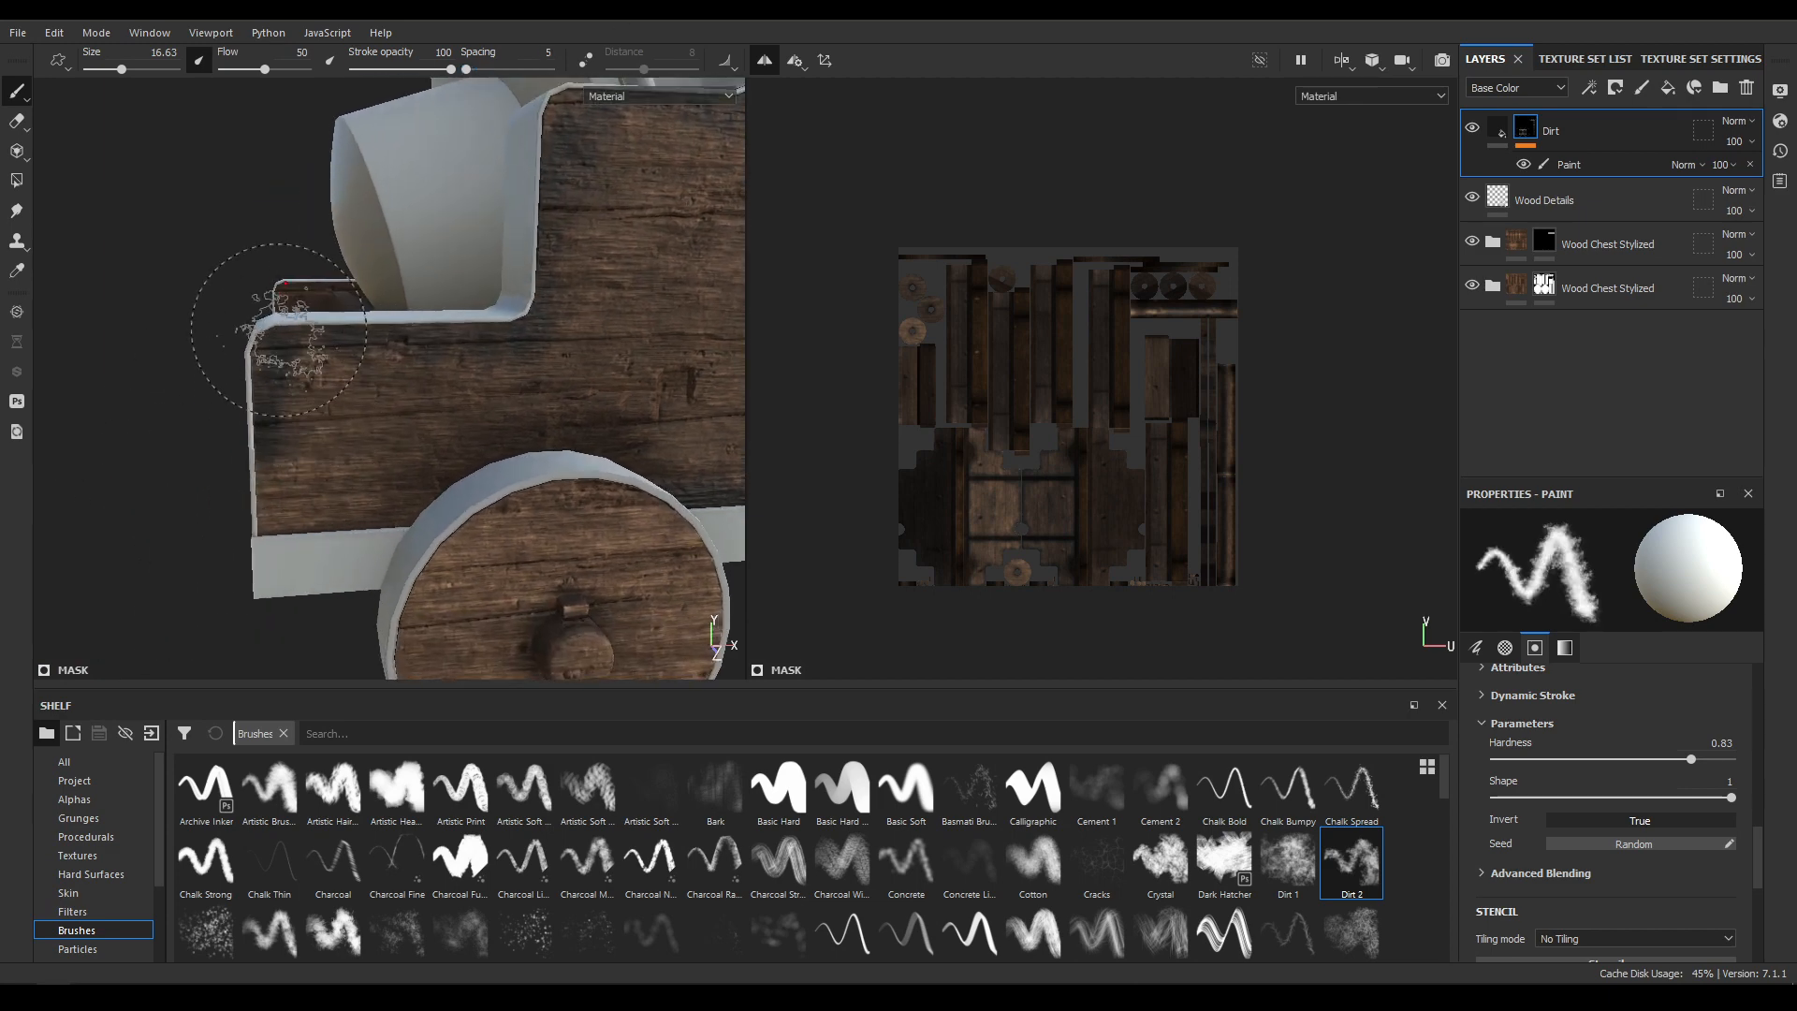
{"action": "left_click_drag", "start_coordinate": [230, 525], "coordinate": [262, 498]}
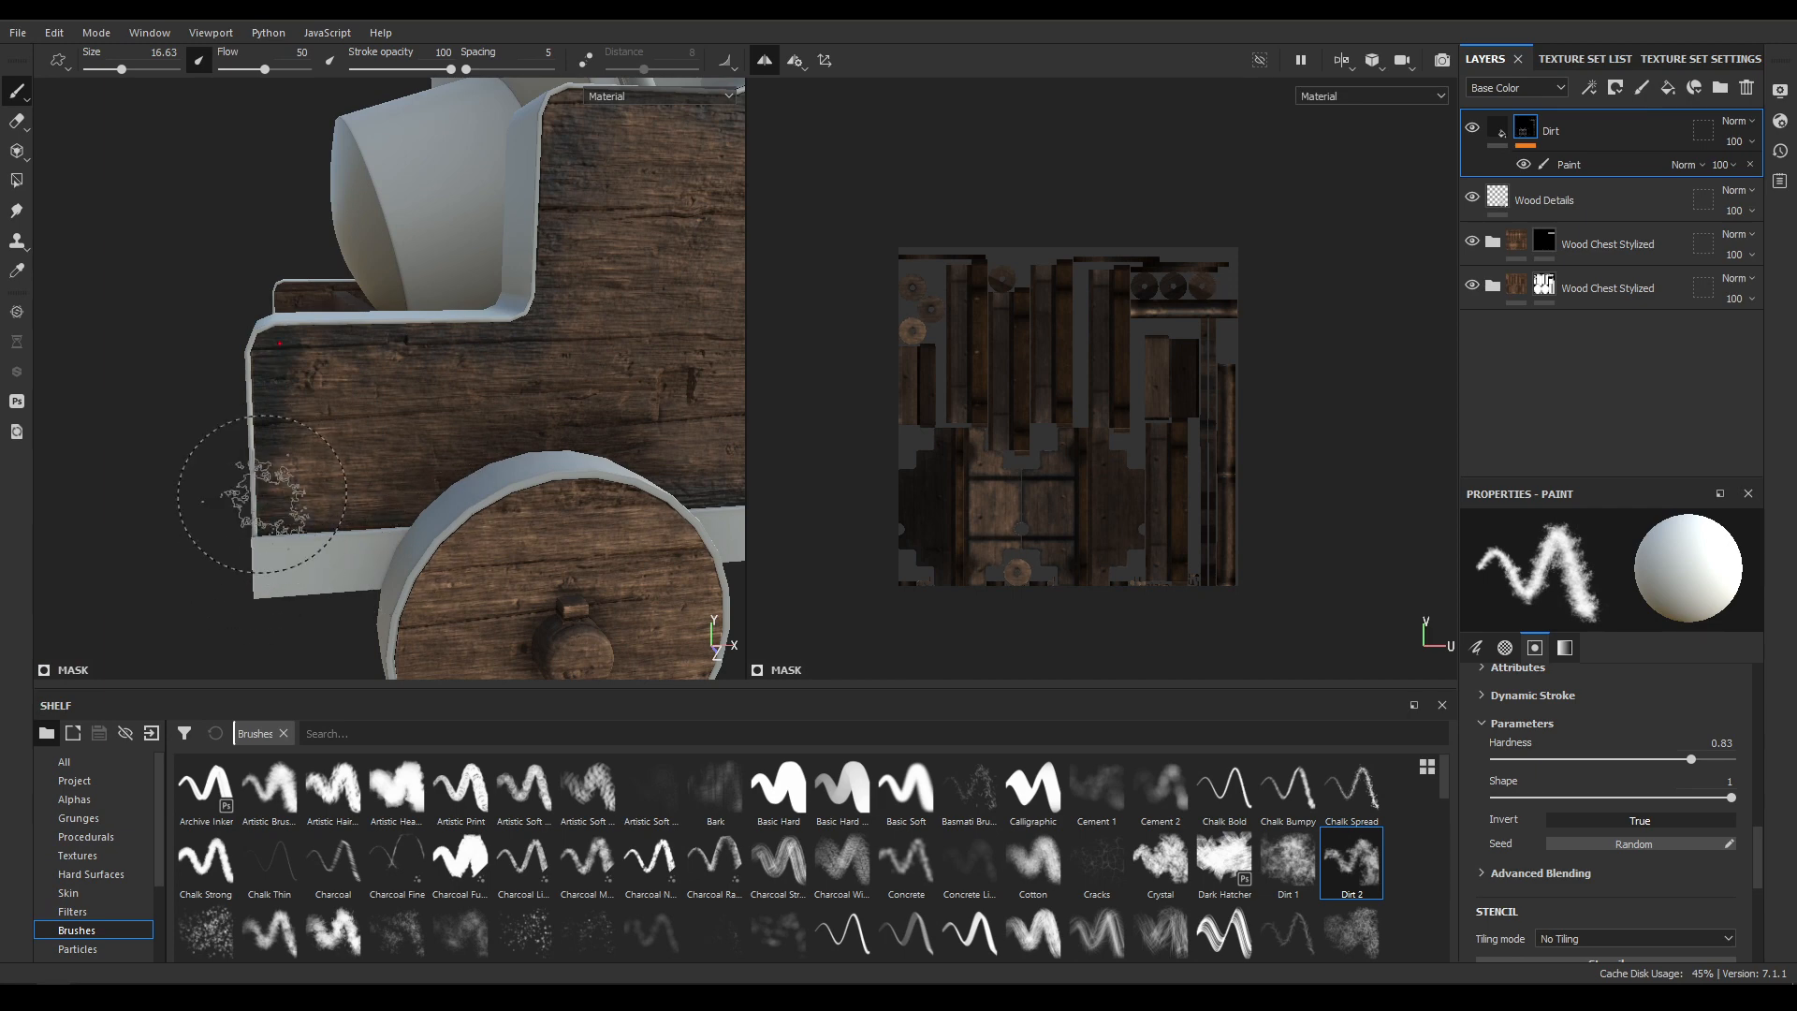
Set the brush spacing to 14 and paint dirt on the rear wheel around its hub and along its rim.
{"action": "left_click_drag", "start_coordinate": [465, 71], "coordinate": [467, 75]}
{"action": "left_click_drag", "start_coordinate": [465, 79], "coordinate": [468, 81]}
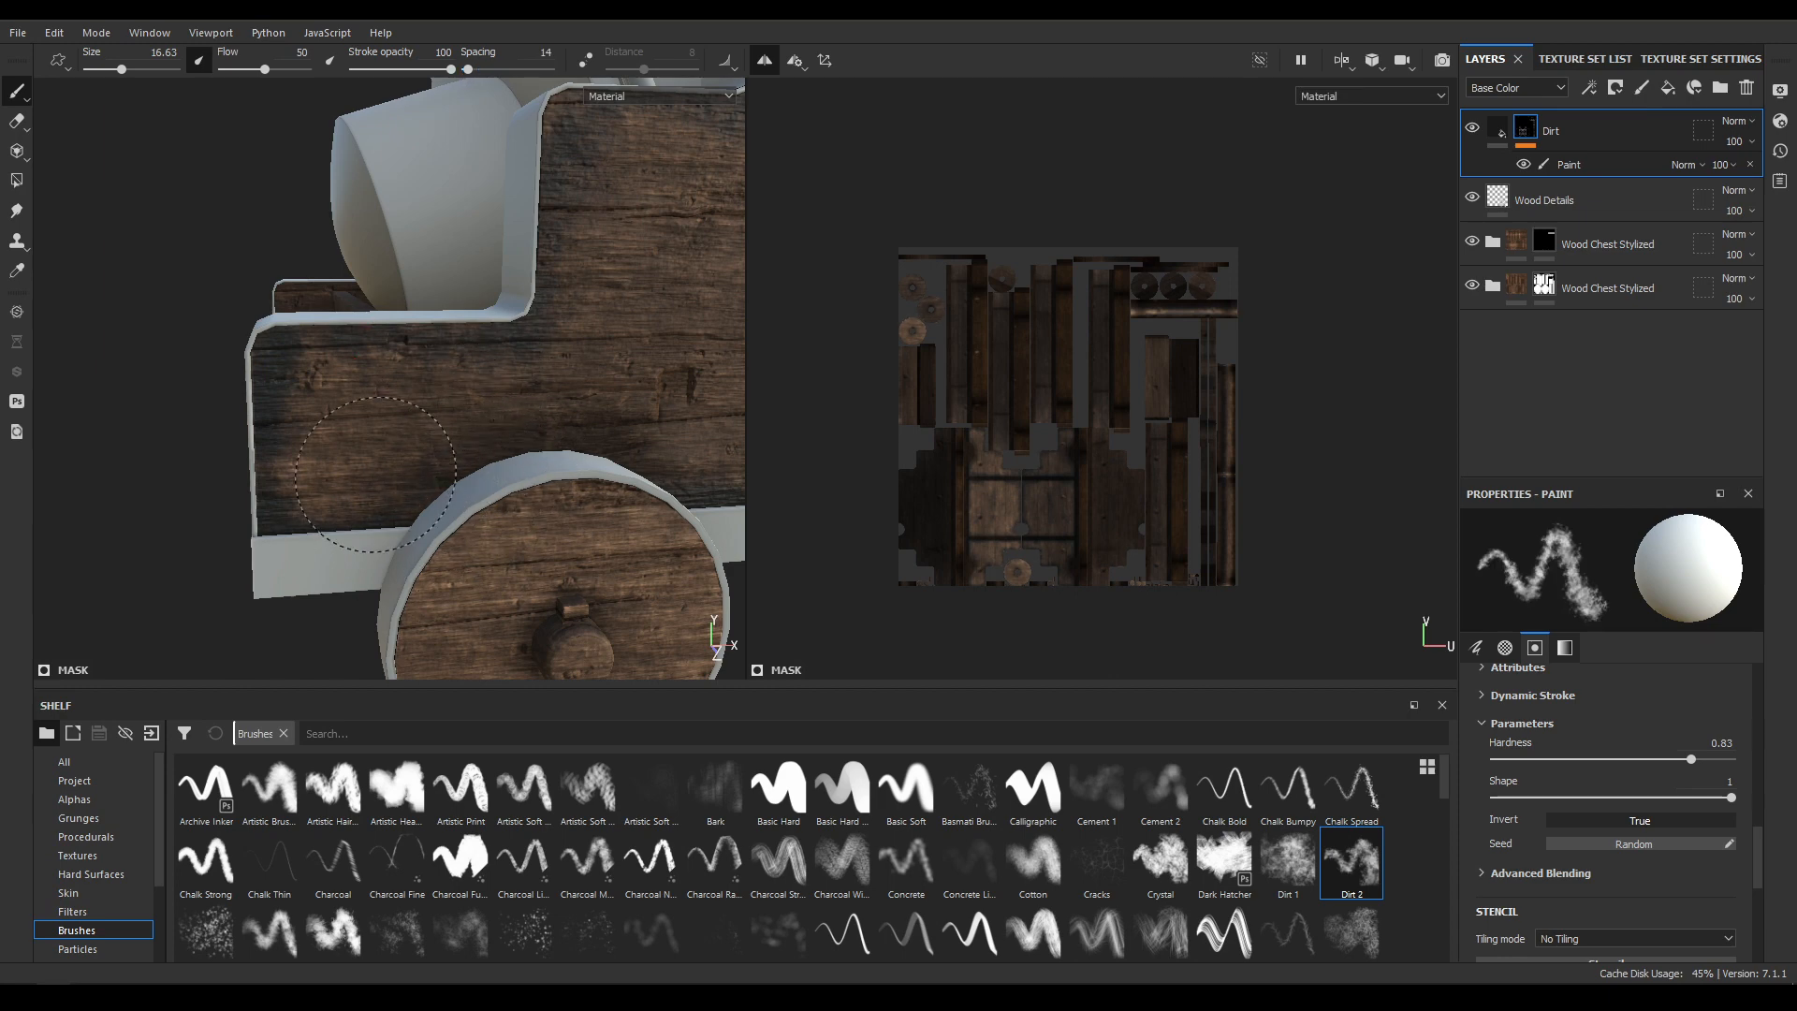
{"action": "middle_click_drag", "start_coordinate": [655, 496], "coordinate": [533, 401], "text": "alt"}
{"action": "left_click_drag", "start_coordinate": [533, 401], "coordinate": [561, 546], "text": "alt"}
{"action": "middle_click_drag", "start_coordinate": [562, 546], "coordinate": [505, 450], "text": "alt"}
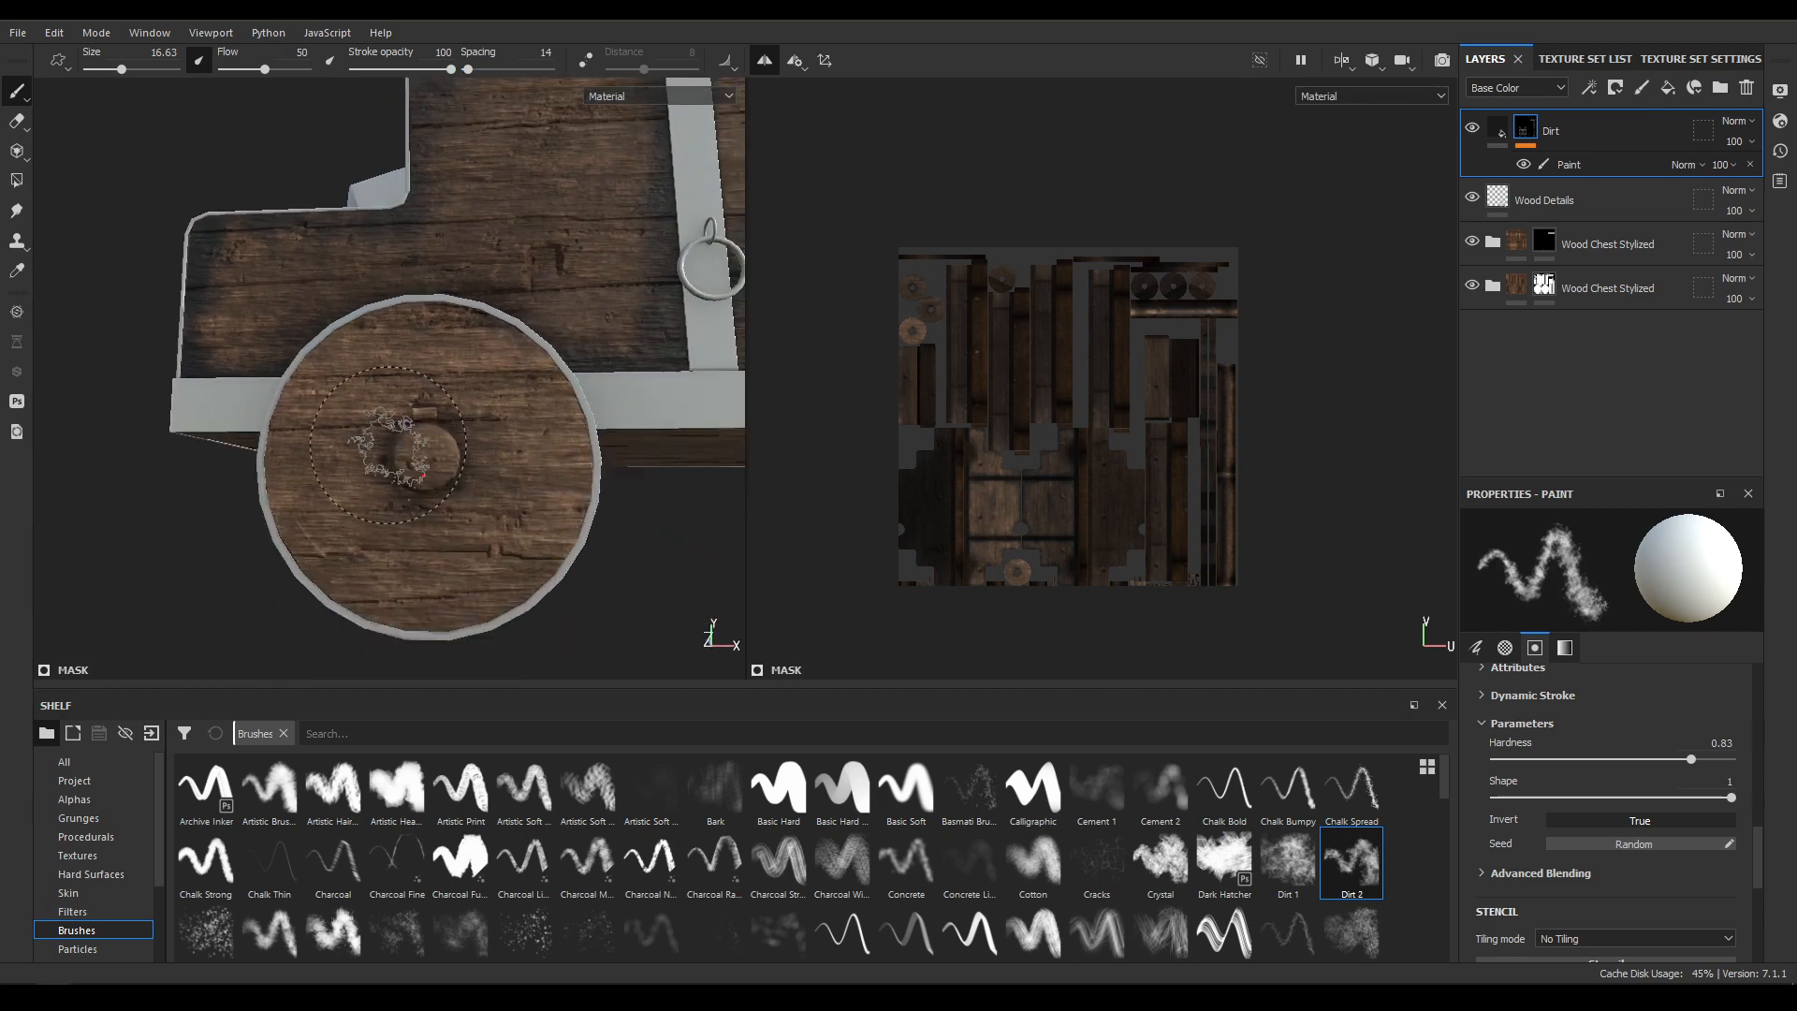
{"action": "mouse_move", "coordinate": [388, 446]}
{"action": "left_mouse_down", "text": "alt"}
{"action": "mouse_move", "coordinate": [407, 487]}
{"action": "mouse_move", "coordinate": [463, 454]}
{"action": "mouse_move", "coordinate": [530, 521]}
{"action": "mouse_move", "coordinate": [474, 587]}
{"action": "left_mouse_up", "text": "alt"}
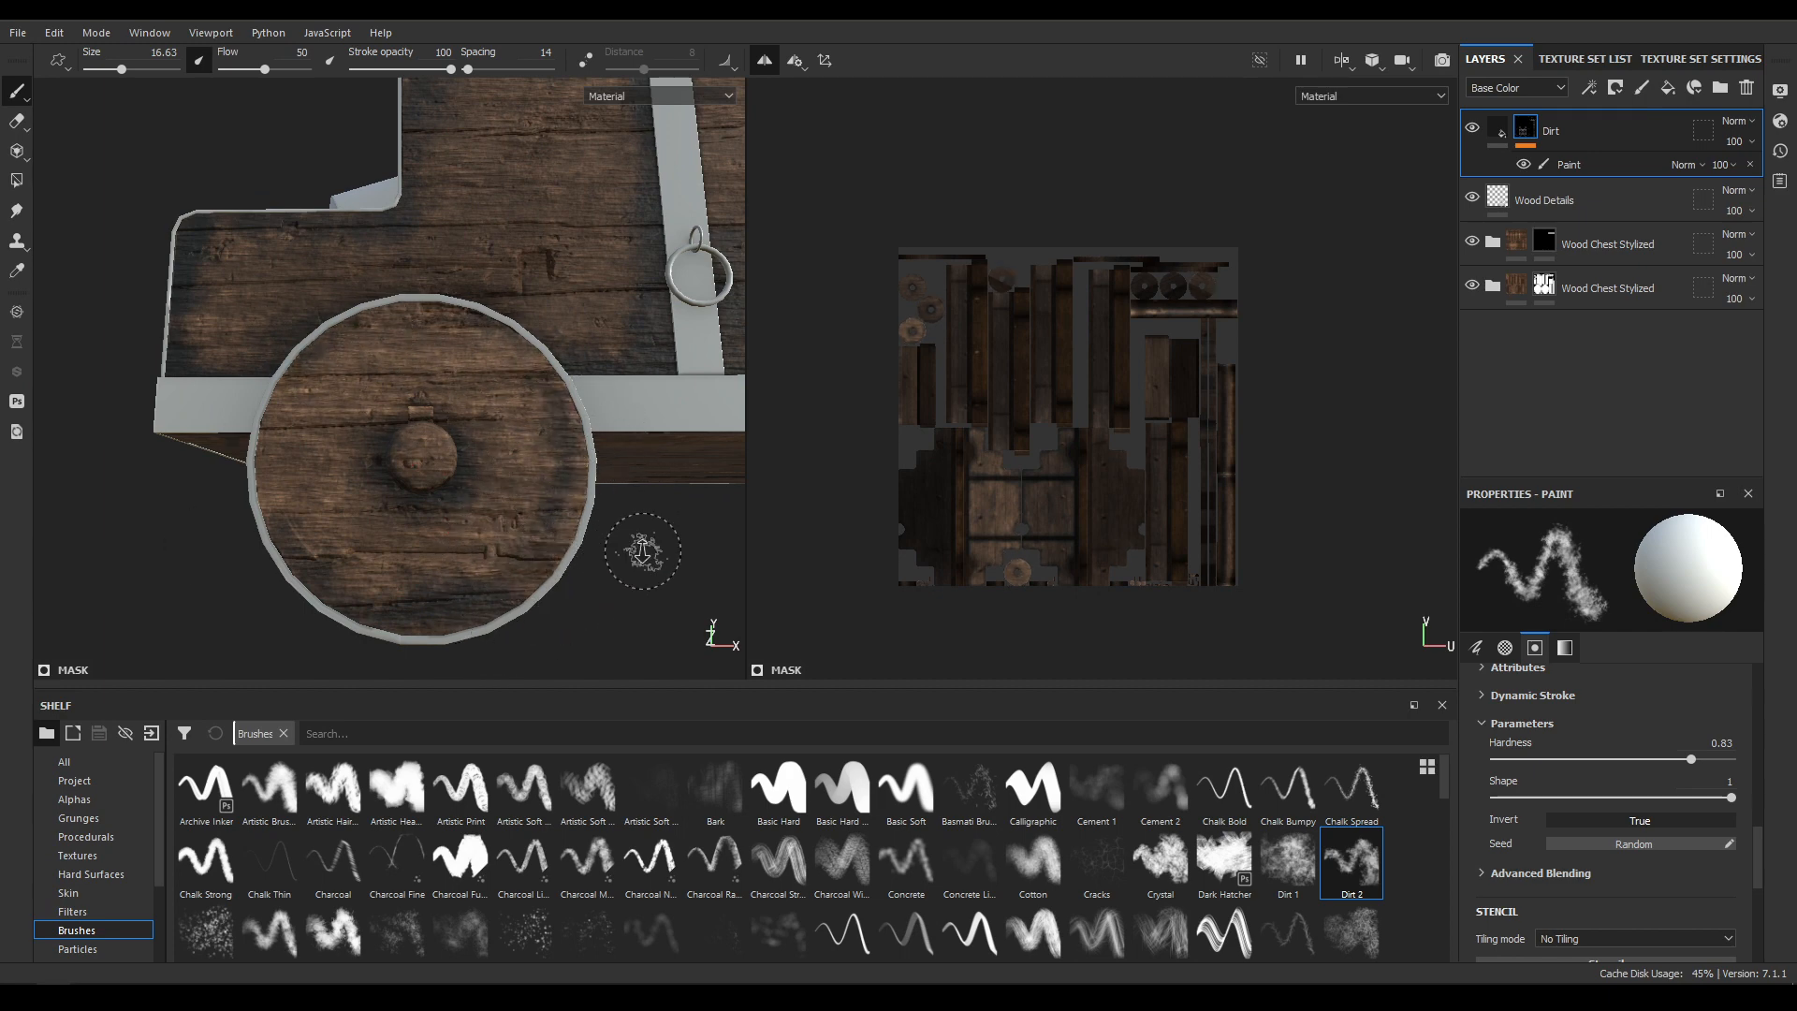
Increase the brush size to about 26 and paint dirt around the hub and rim of the front wheel.
{"action": "mouse_move", "coordinate": [641, 542]}
{"action": "left_mouse_down", "text": "alt"}
{"action": "mouse_move", "coordinate": [571, 495]}
{"action": "mouse_move", "coordinate": [335, 562]}
{"action": "left_mouse_up", "text": "alt"}
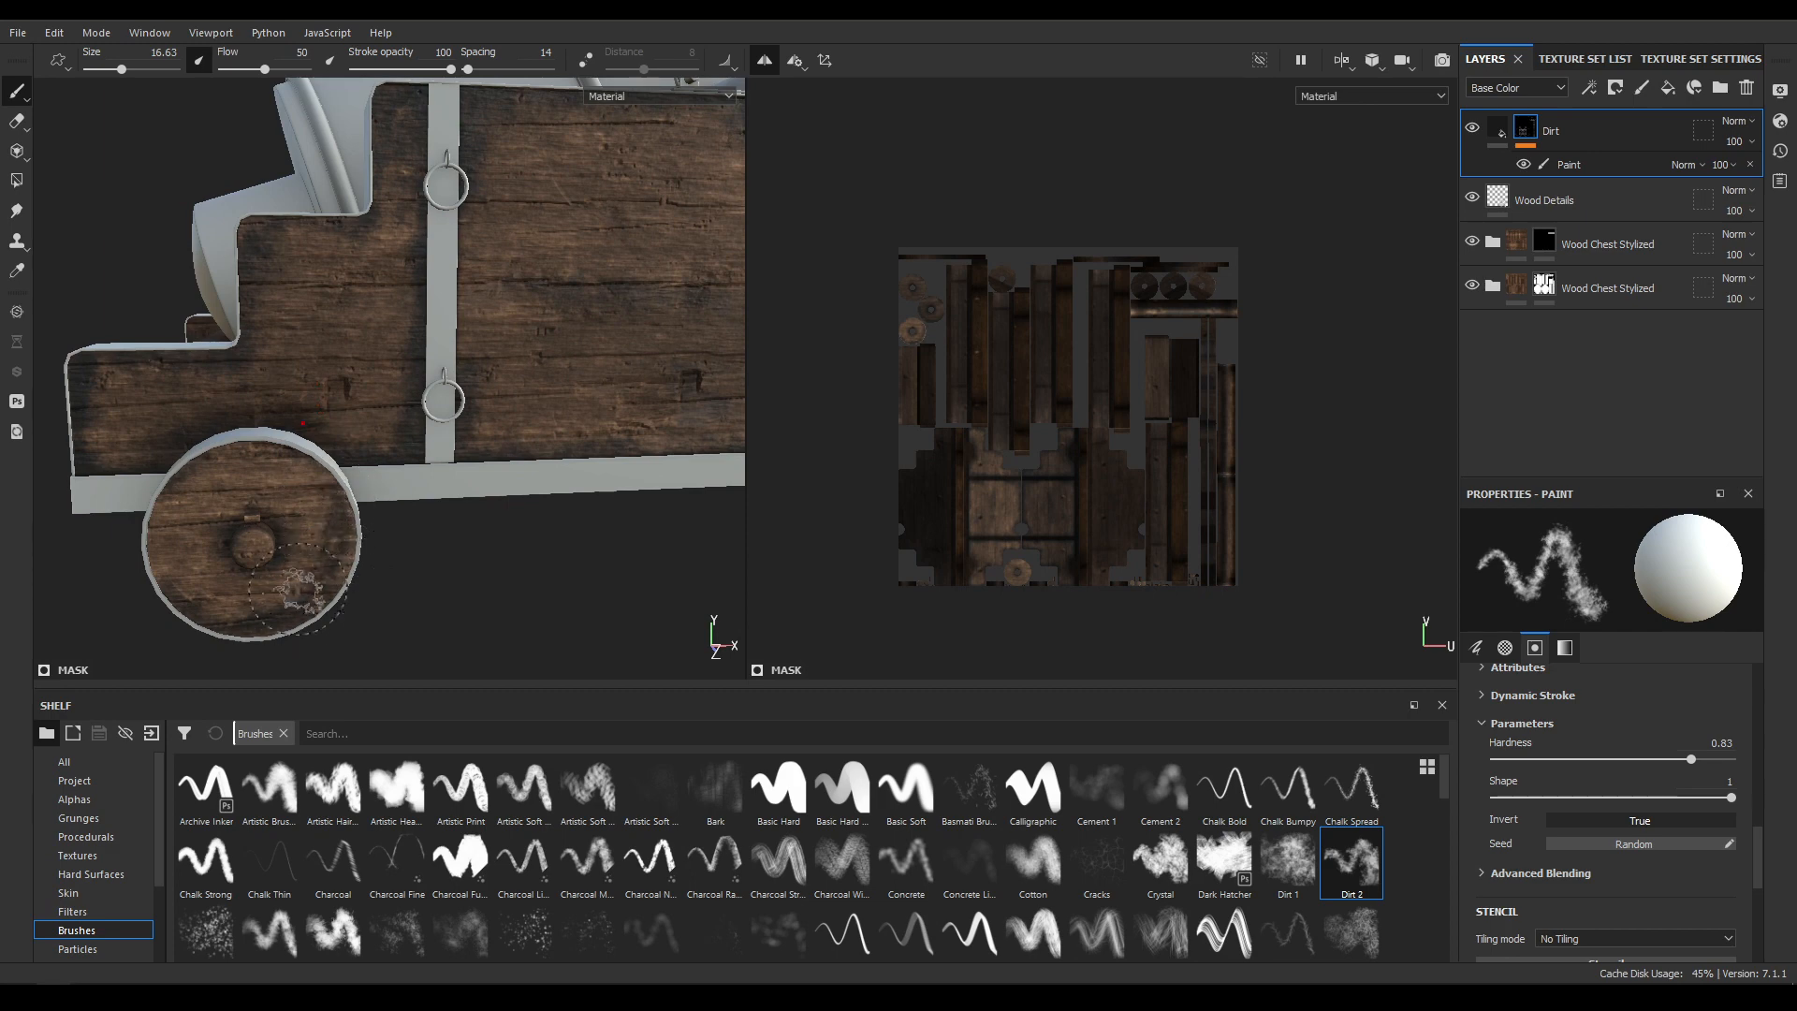
{"action": "right_click_drag", "start_coordinate": [270, 580], "coordinate": [313, 580], "text": "ctrl"}
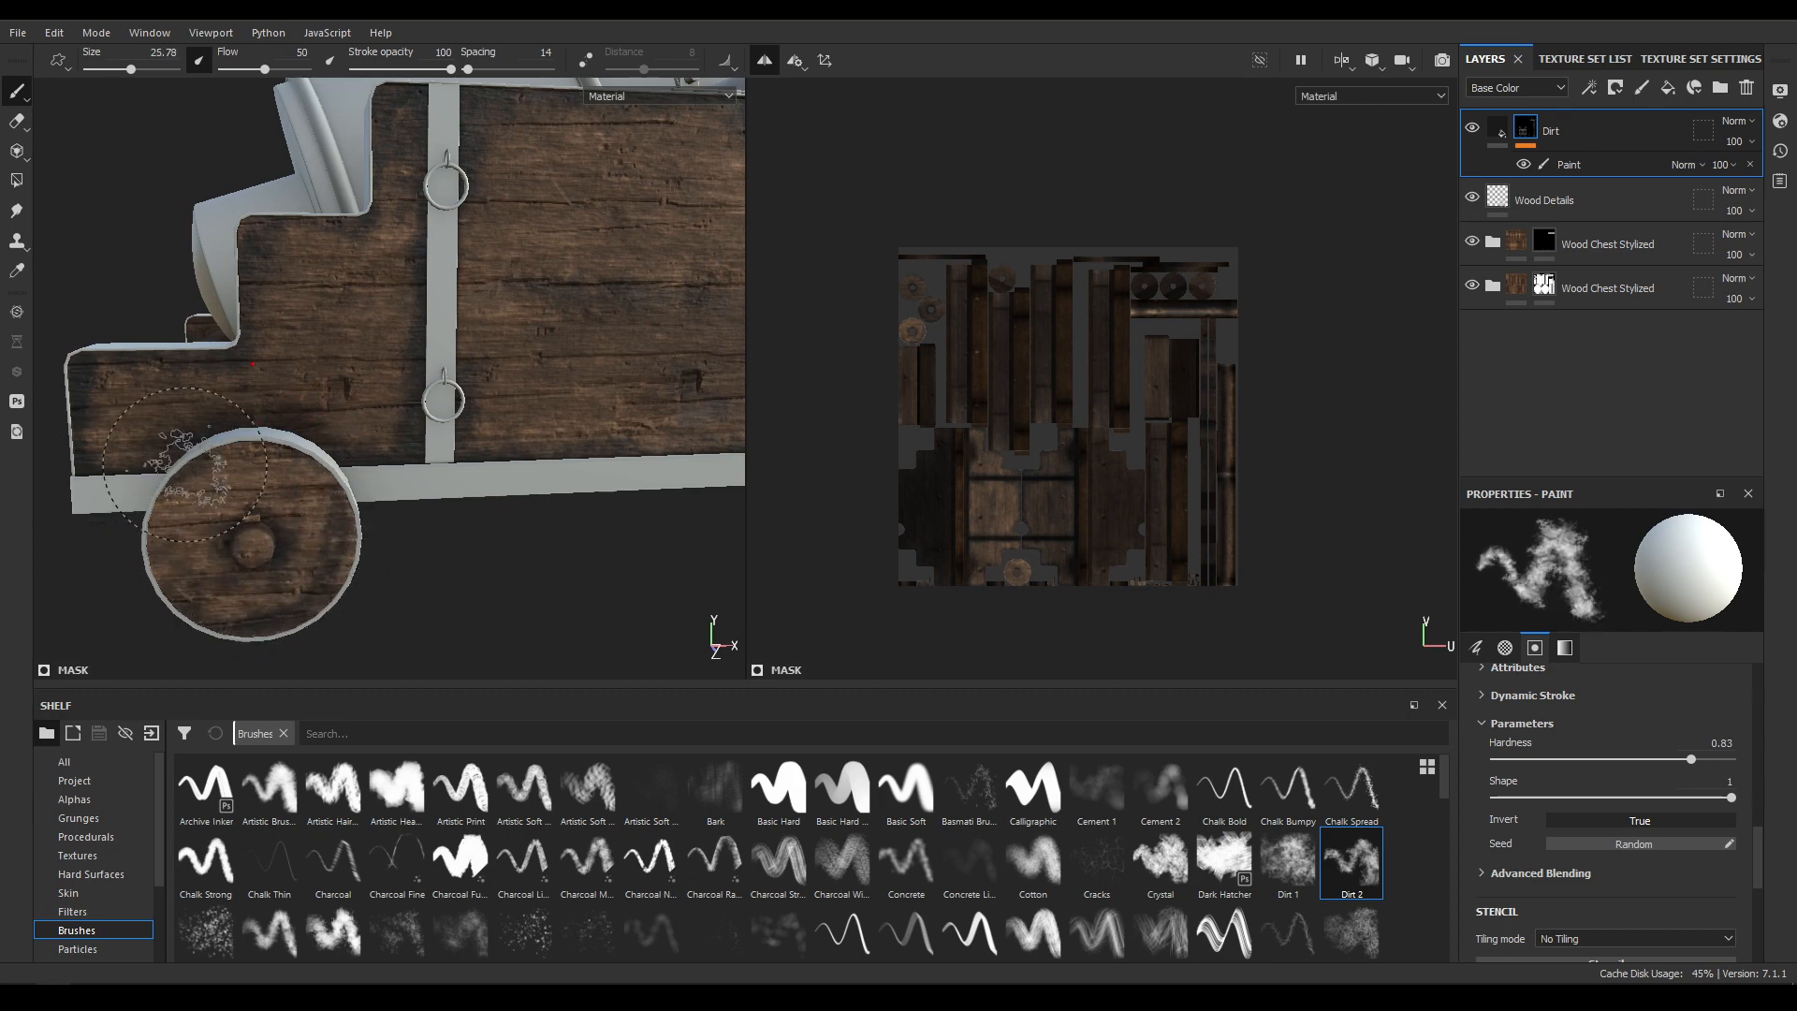
{"action": "mouse_move", "coordinate": [477, 590]}
{"action": "middle_mouse_down", "text": "alt"}
{"action": "mouse_move", "coordinate": [462, 537]}
{"action": "mouse_move", "coordinate": [28, 447]}
{"action": "middle_mouse_up", "text": "alt"}
{"action": "right_click_drag", "start_coordinate": [422, 384], "coordinate": [488, 560], "text": "alt"}
{"action": "mouse_move", "coordinate": [489, 560]}
{"action": "left_mouse_down", "text": "alt"}
{"action": "mouse_move", "coordinate": [457, 528]}
{"action": "mouse_move", "coordinate": [201, 468]}
{"action": "left_mouse_up", "text": "alt"}
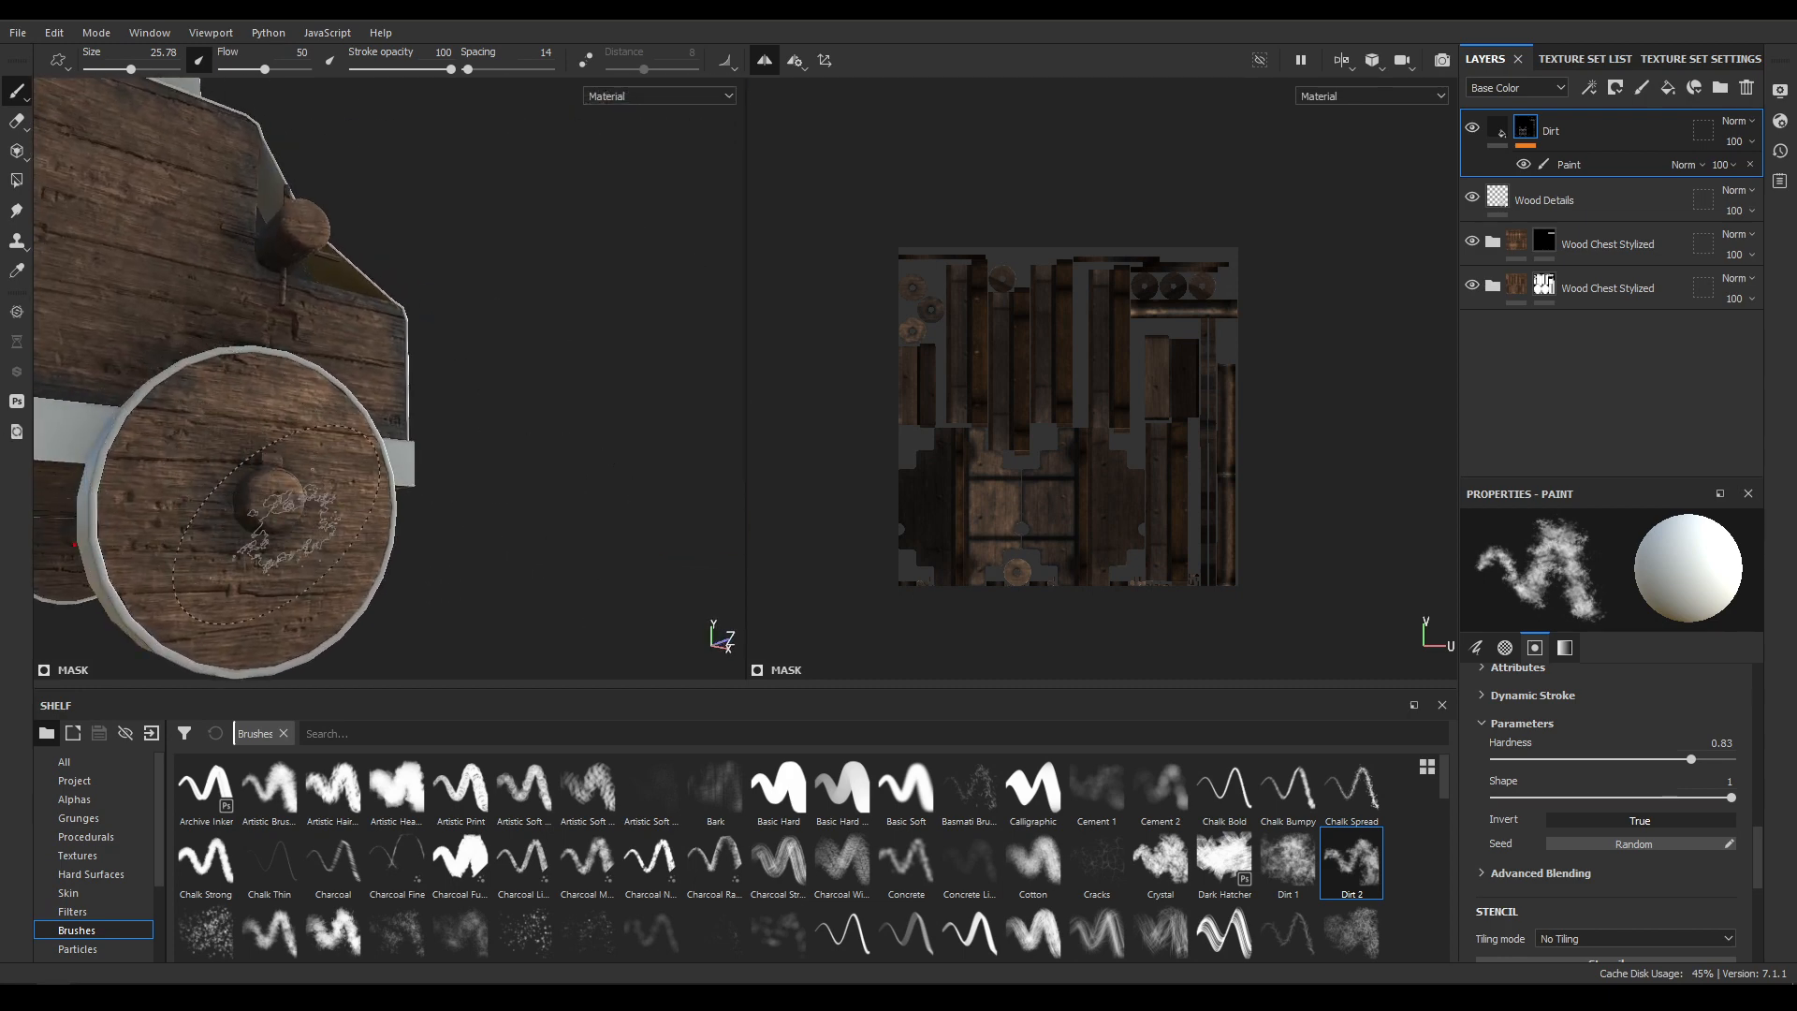
{"action": "mouse_move", "coordinate": [278, 524]}
{"action": "left_mouse_down", "text": "alt"}
{"action": "mouse_move", "coordinate": [274, 496]}
{"action": "mouse_move", "coordinate": [164, 470]}
{"action": "left_mouse_up", "text": "alt"}
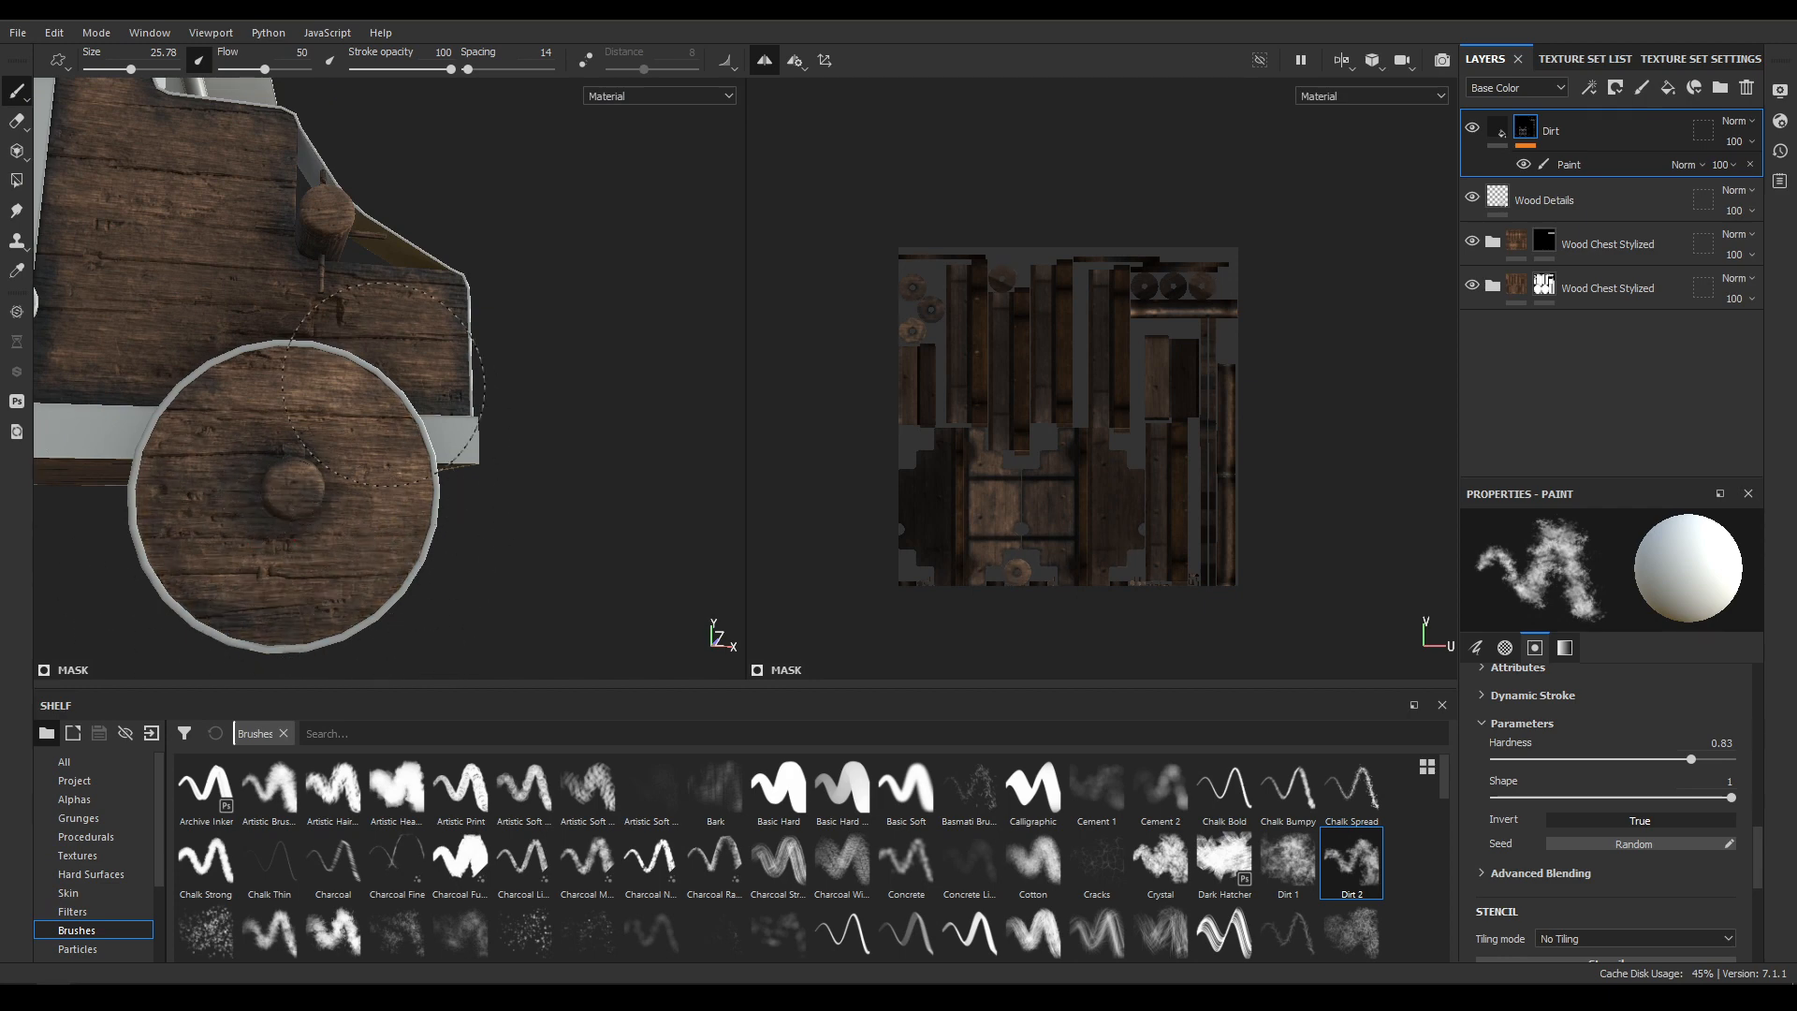
Increase the brush size to about 37 and paint broad dirt patches across the middle of the side panel.
{"action": "left_click_drag", "start_coordinate": [400, 524], "coordinate": [558, 493], "text": "alt"}
{"action": "scroll", "coordinate": [281, 496], "scroll_direction": "down", "scroll_amount": 3}
{"action": "middle_click_drag", "start_coordinate": [558, 493], "coordinate": [749, 529], "text": "alt"}
{"action": "mouse_move", "coordinate": [547, 341]}
{"action": "left_mouse_down", "text": "alt"}
{"action": "mouse_move", "coordinate": [449, 369]}
{"action": "mouse_move", "coordinate": [716, 379]}
{"action": "left_mouse_up", "text": "alt"}
{"action": "right_click_drag", "start_coordinate": [301, 361], "coordinate": [351, 360], "text": "ctrl"}
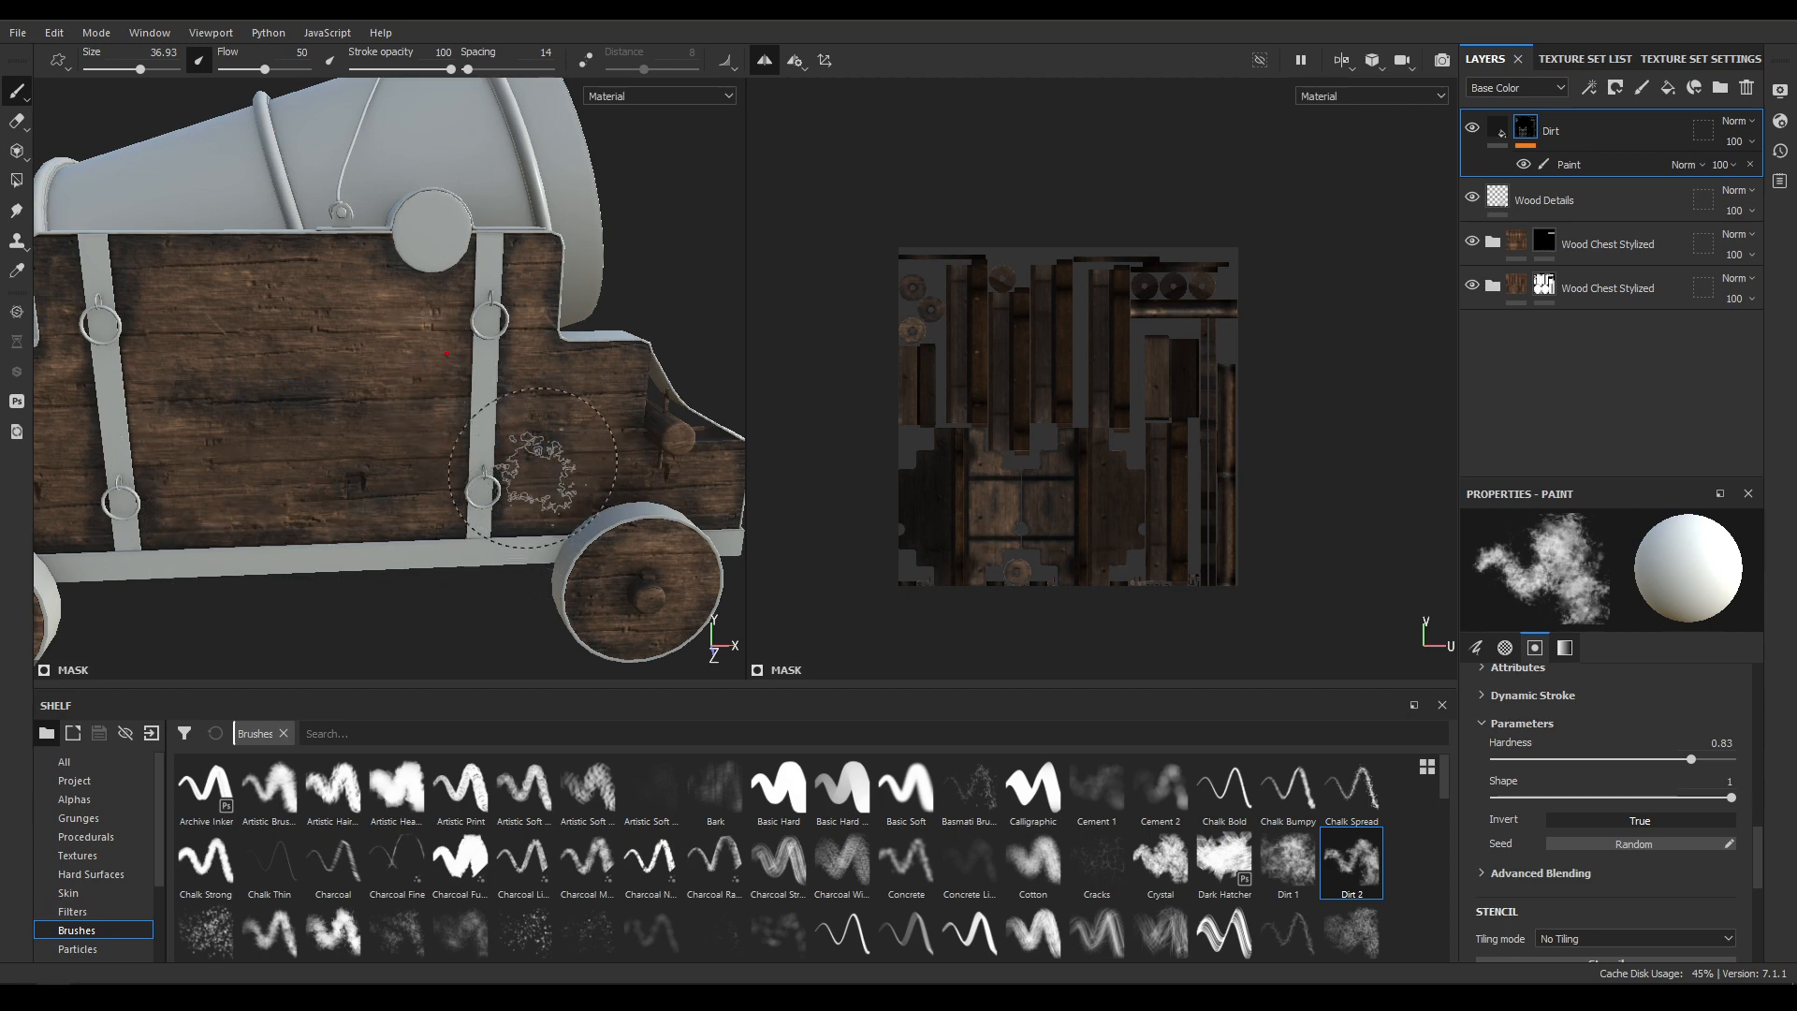
Paint dirt on the floor planks inside the cart's front end, along the front trim.
{"action": "scroll", "coordinate": [608, 541], "scroll_direction": "down", "scroll_amount": 2}
{"action": "left_click_drag", "start_coordinate": [636, 131], "coordinate": [197, 204], "text": "alt"}
{"action": "scroll", "coordinate": [197, 207], "scroll_direction": "up", "scroll_amount": 2}
{"action": "middle_click_drag", "start_coordinate": [440, 559], "coordinate": [251, 433], "text": "alt"}
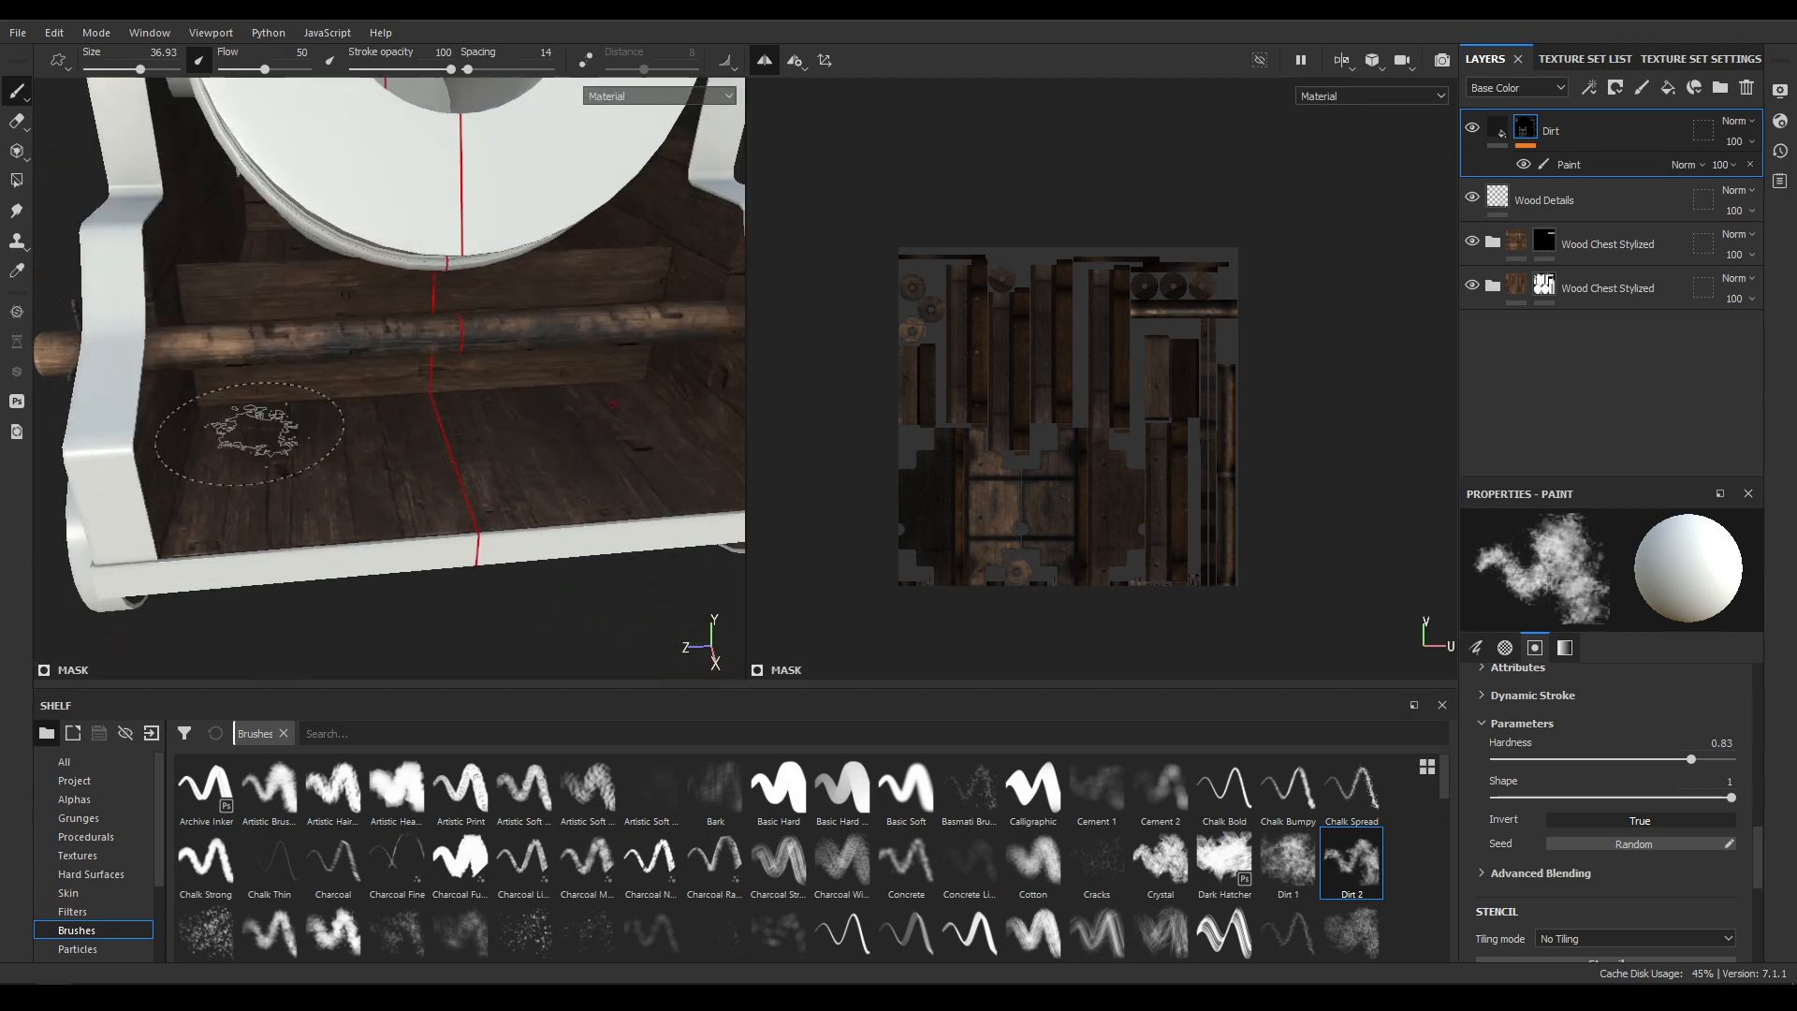
{"action": "scroll", "coordinate": [248, 433], "scroll_direction": "up", "scroll_amount": 3}
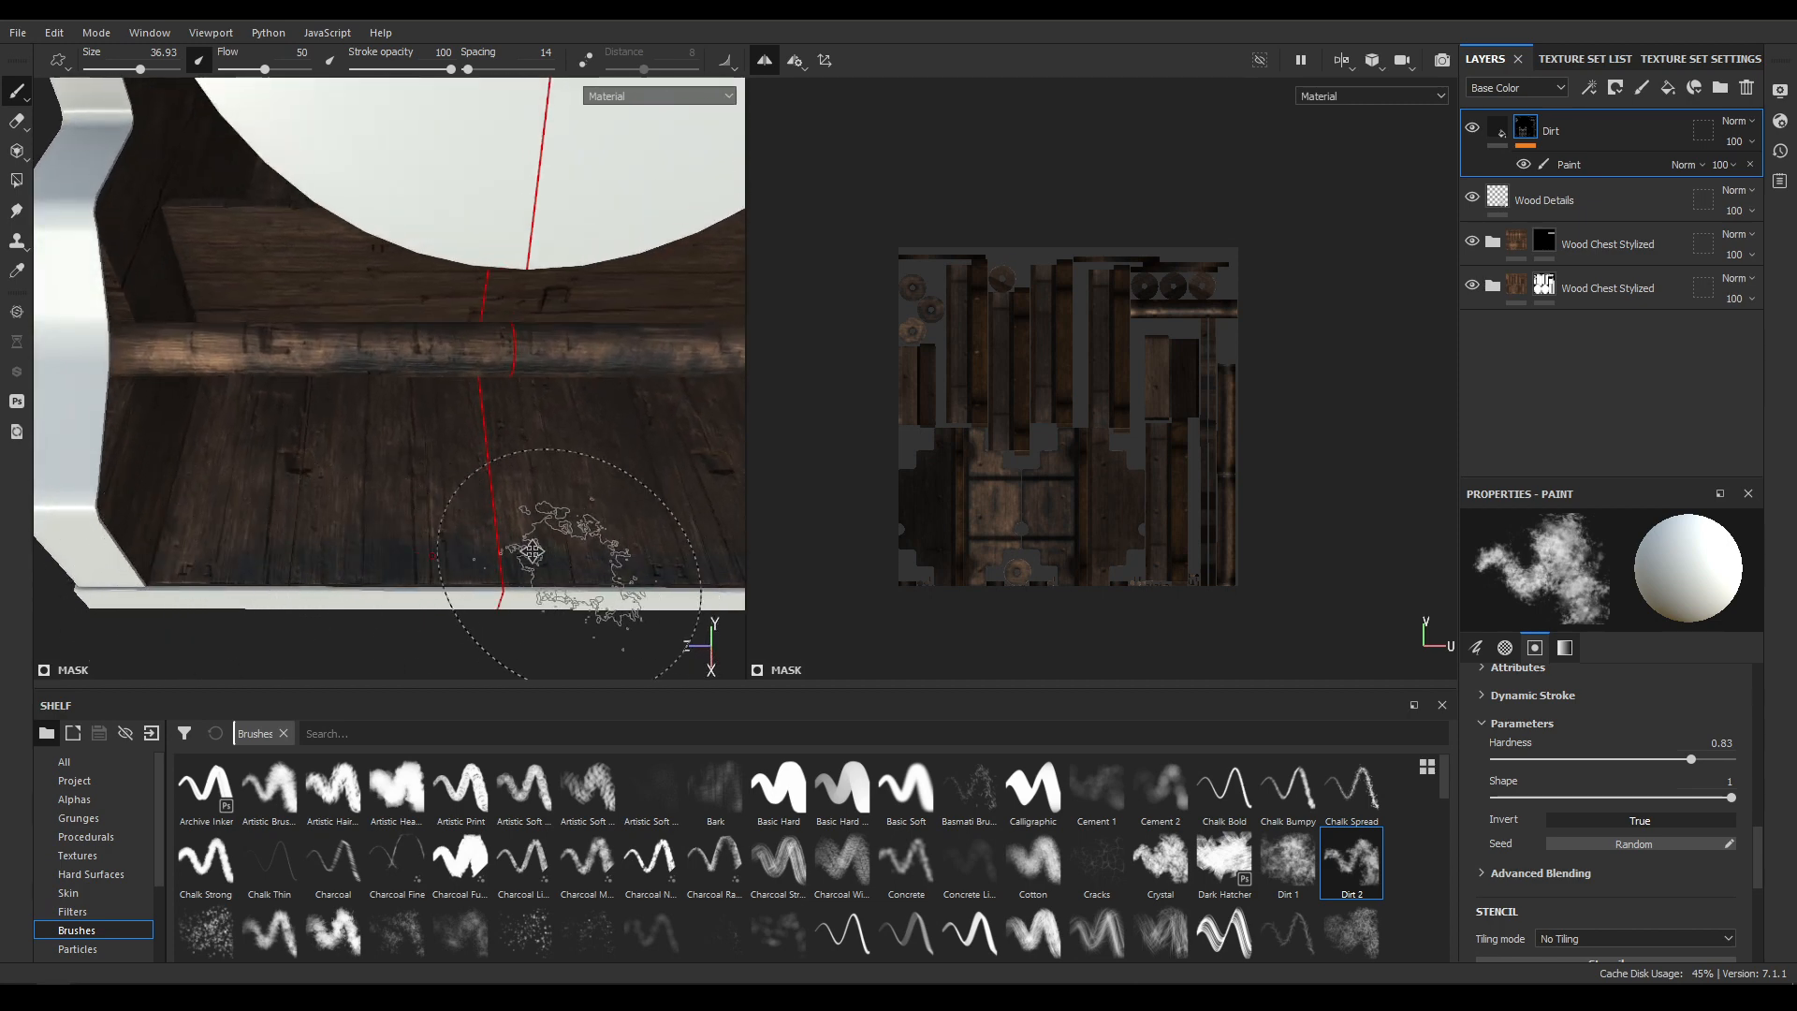
{"action": "middle_click_drag", "start_coordinate": [532, 551], "coordinate": [385, 496], "text": "alt"}
Reduce the brush size to 30 and paint dirt on the floor planks and cross board inside the cart's front end.
{"action": "key", "text": "bracketleft"}
{"action": "key", "text": "bracketleft"}
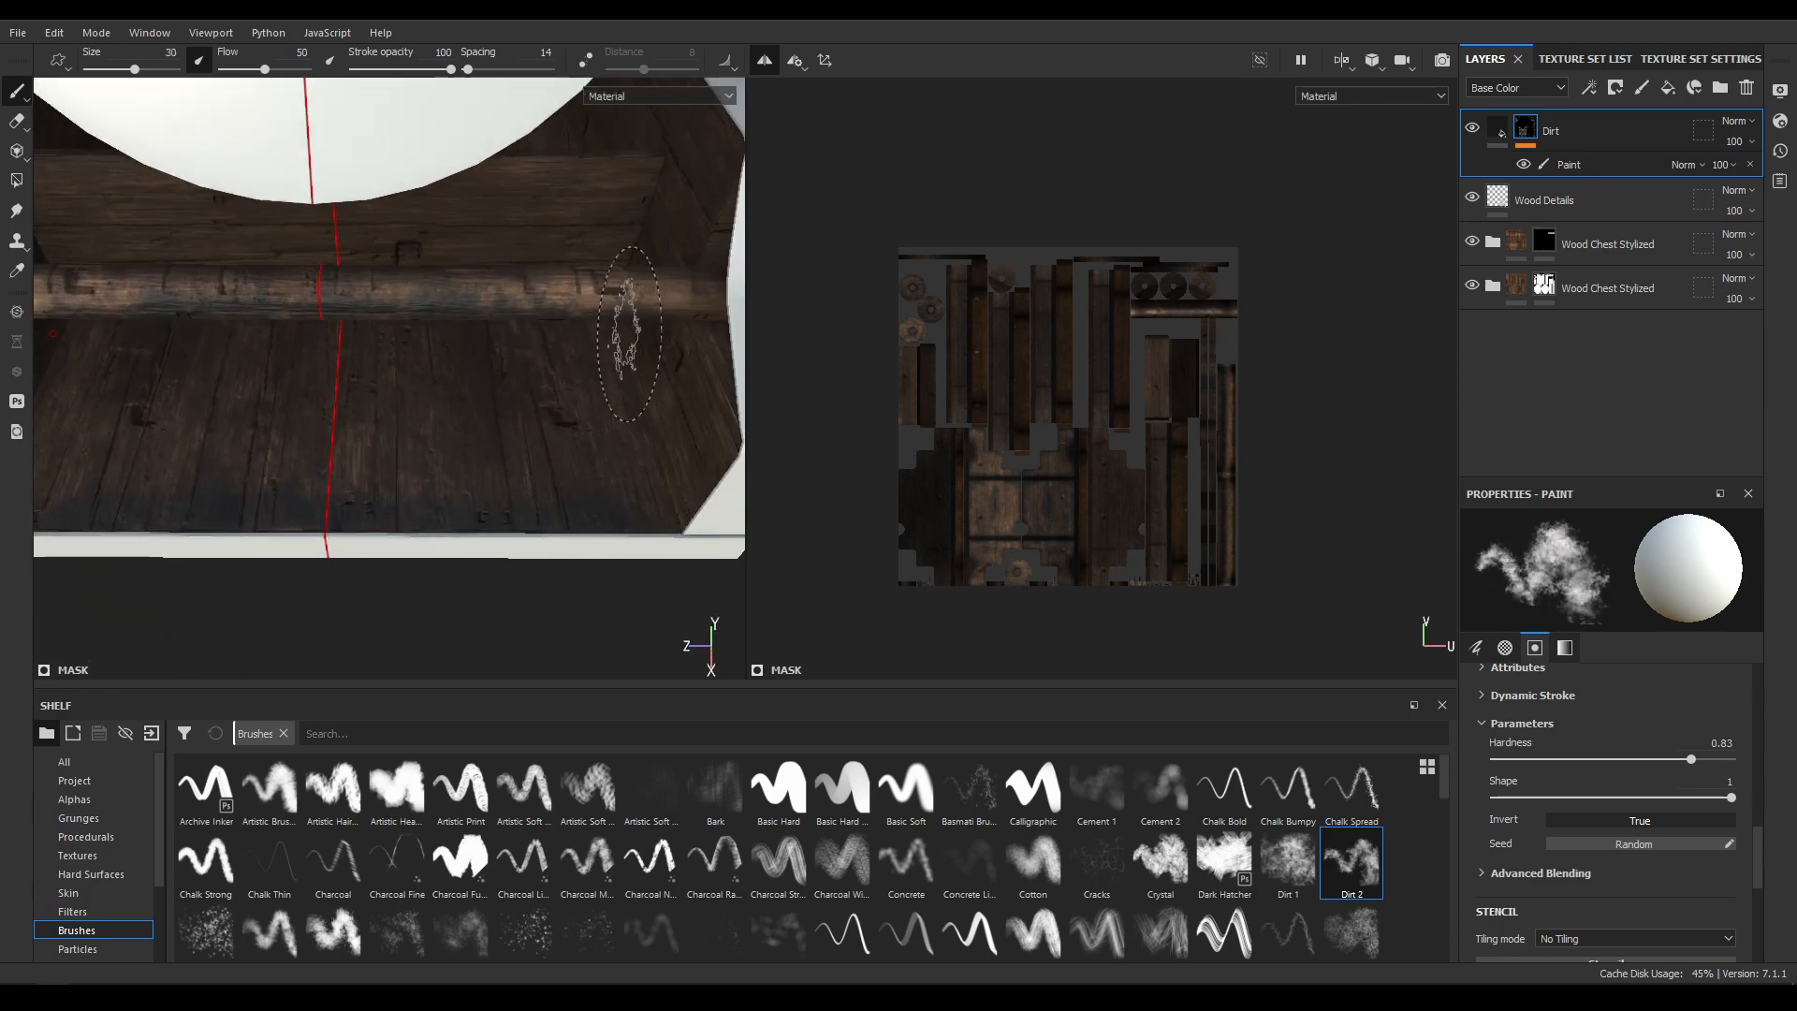
{"action": "left_click_drag", "start_coordinate": [660, 487], "coordinate": [753, 449], "text": "alt"}
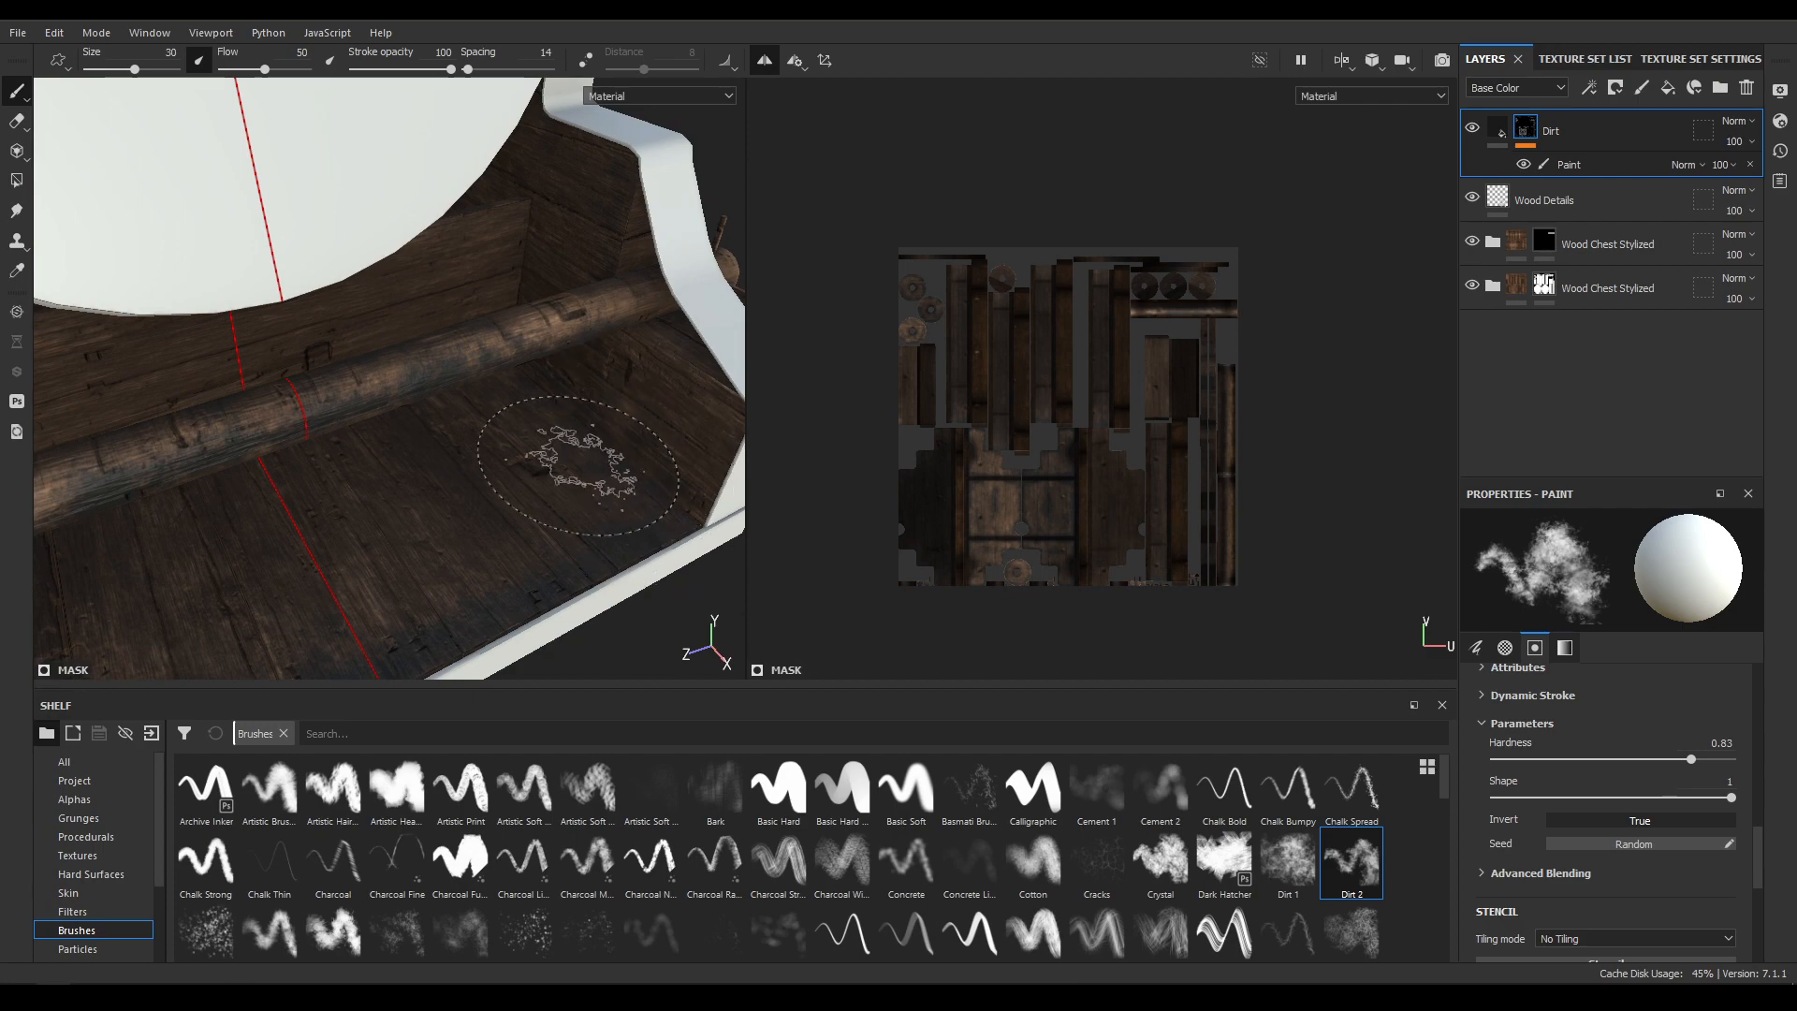
{"action": "left_click_drag", "start_coordinate": [562, 496], "coordinate": [511, 381], "text": "alt"}
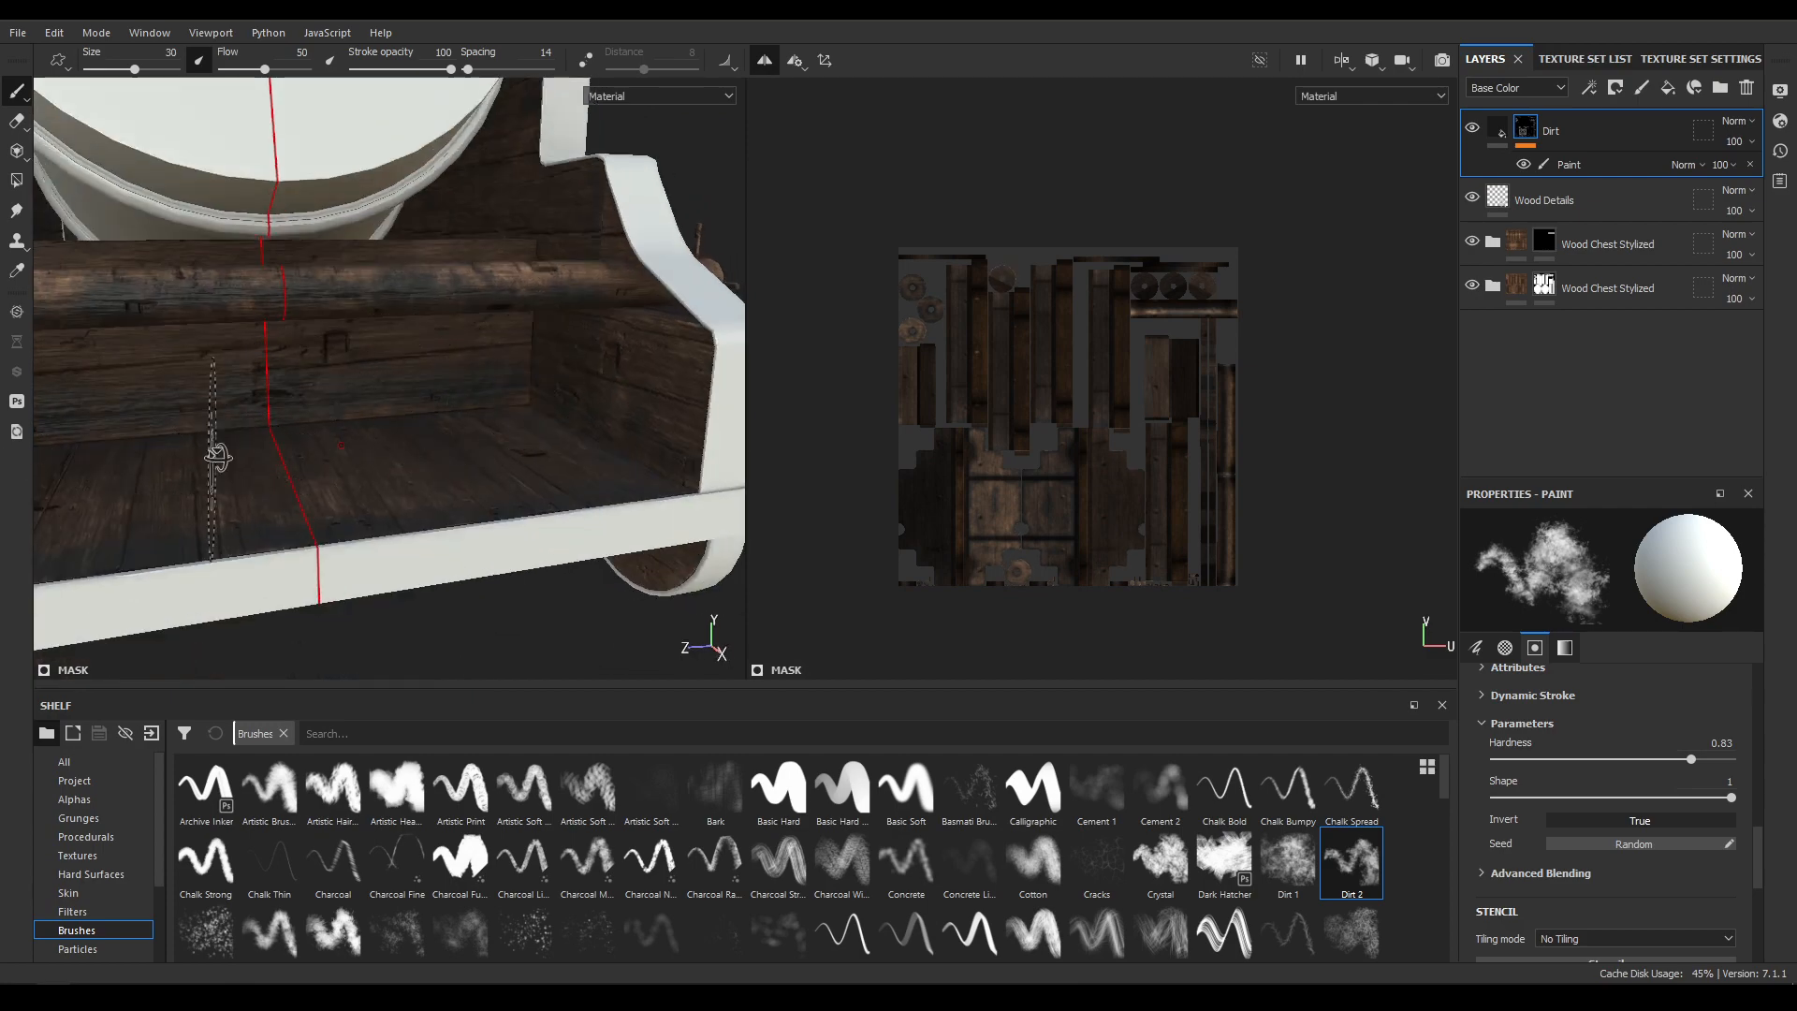
{"action": "mouse_move", "coordinate": [218, 456]}
{"action": "left_mouse_down", "text": "alt"}
{"action": "mouse_move", "coordinate": [209, 533]}
{"action": "mouse_move", "coordinate": [368, 412]}
{"action": "mouse_move", "coordinate": [181, 433]}
{"action": "mouse_move", "coordinate": [168, 400]}
{"action": "left_mouse_up", "text": "alt"}
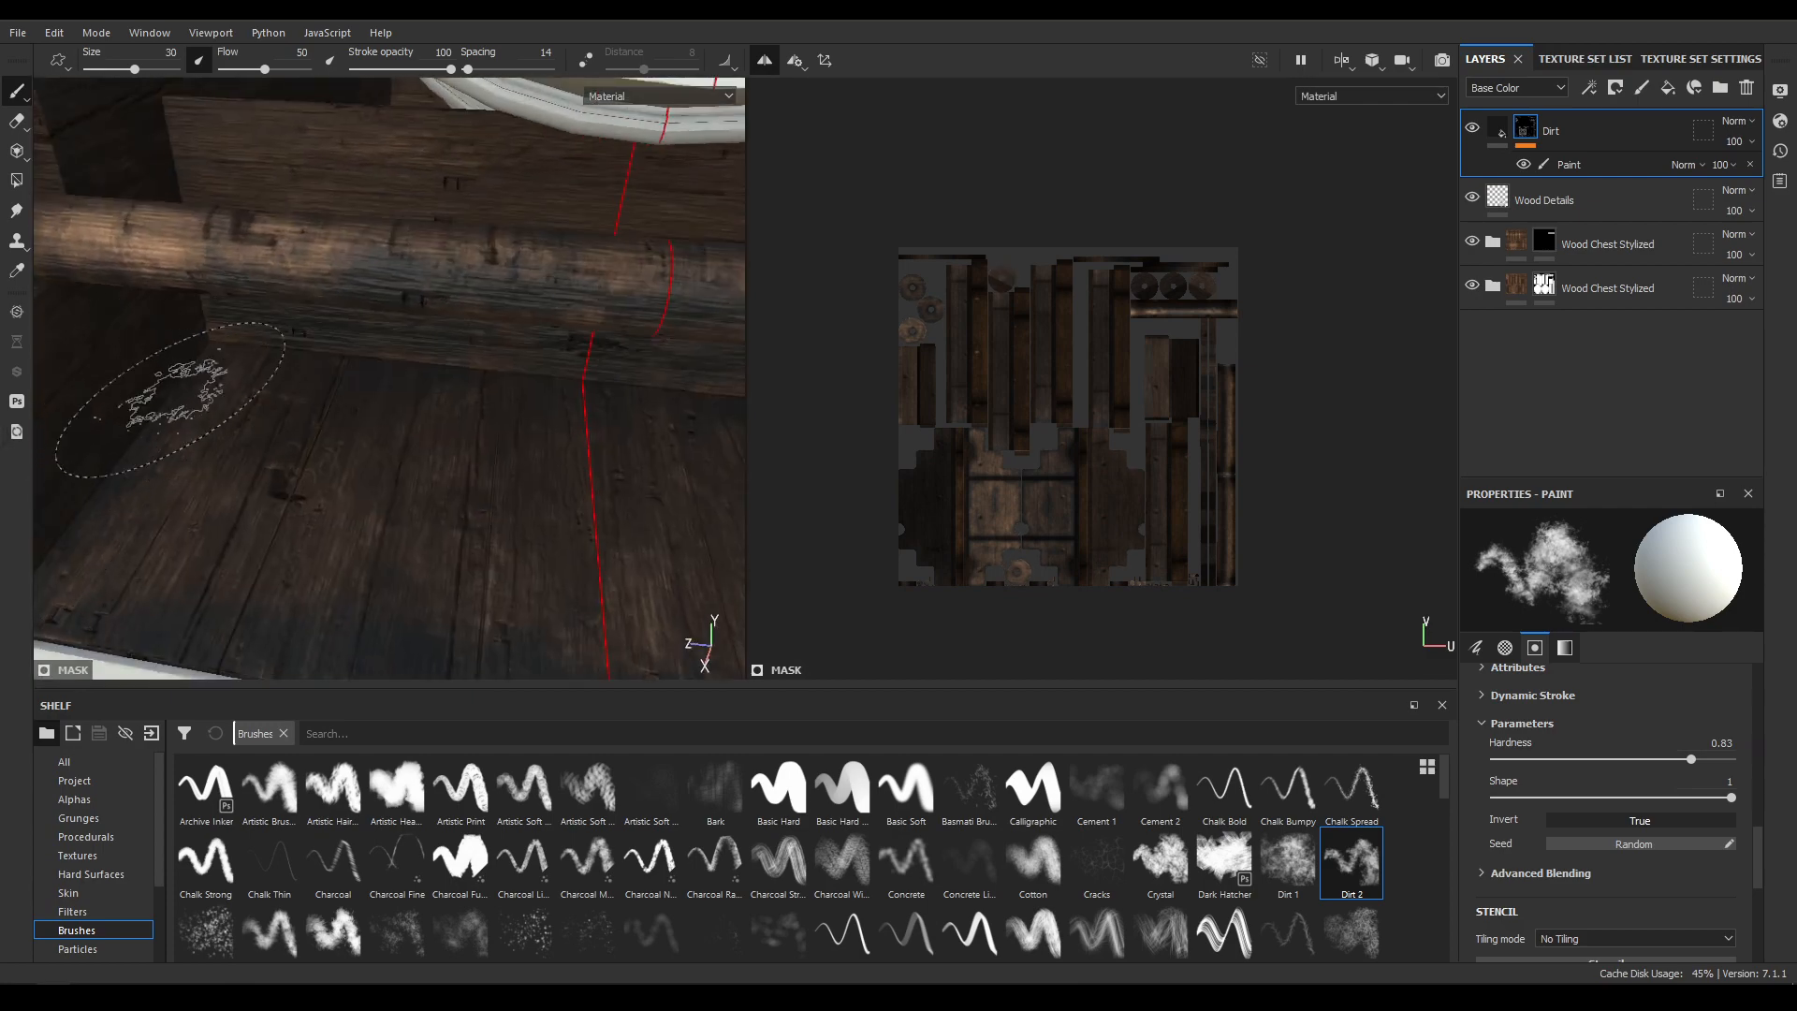
{"action": "middle_click_drag", "start_coordinate": [588, 421], "coordinate": [461, 401], "text": "alt"}
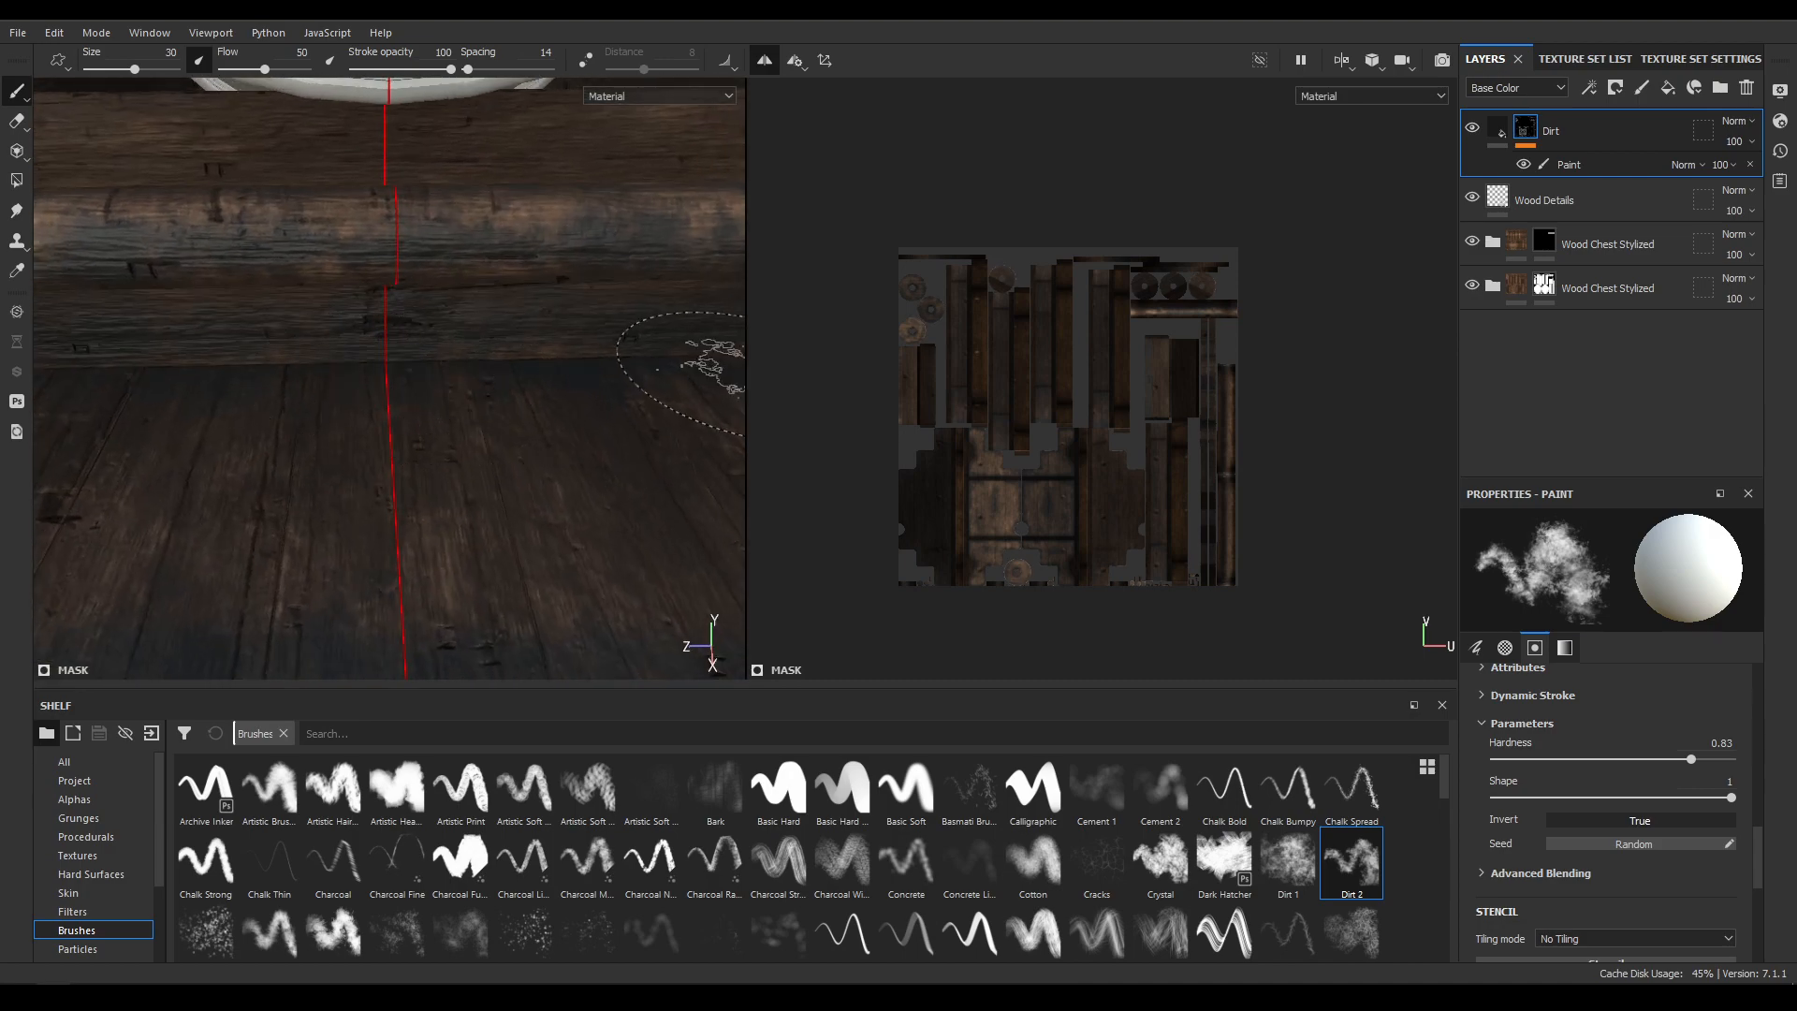
{"action": "left_click_drag", "start_coordinate": [468, 309], "coordinate": [537, 312], "text": "alt"}
{"action": "right_click_drag", "start_coordinate": [537, 313], "coordinate": [373, 479], "text": "alt"}
{"action": "left_click_drag", "start_coordinate": [372, 478], "coordinate": [206, 376], "text": "alt"}
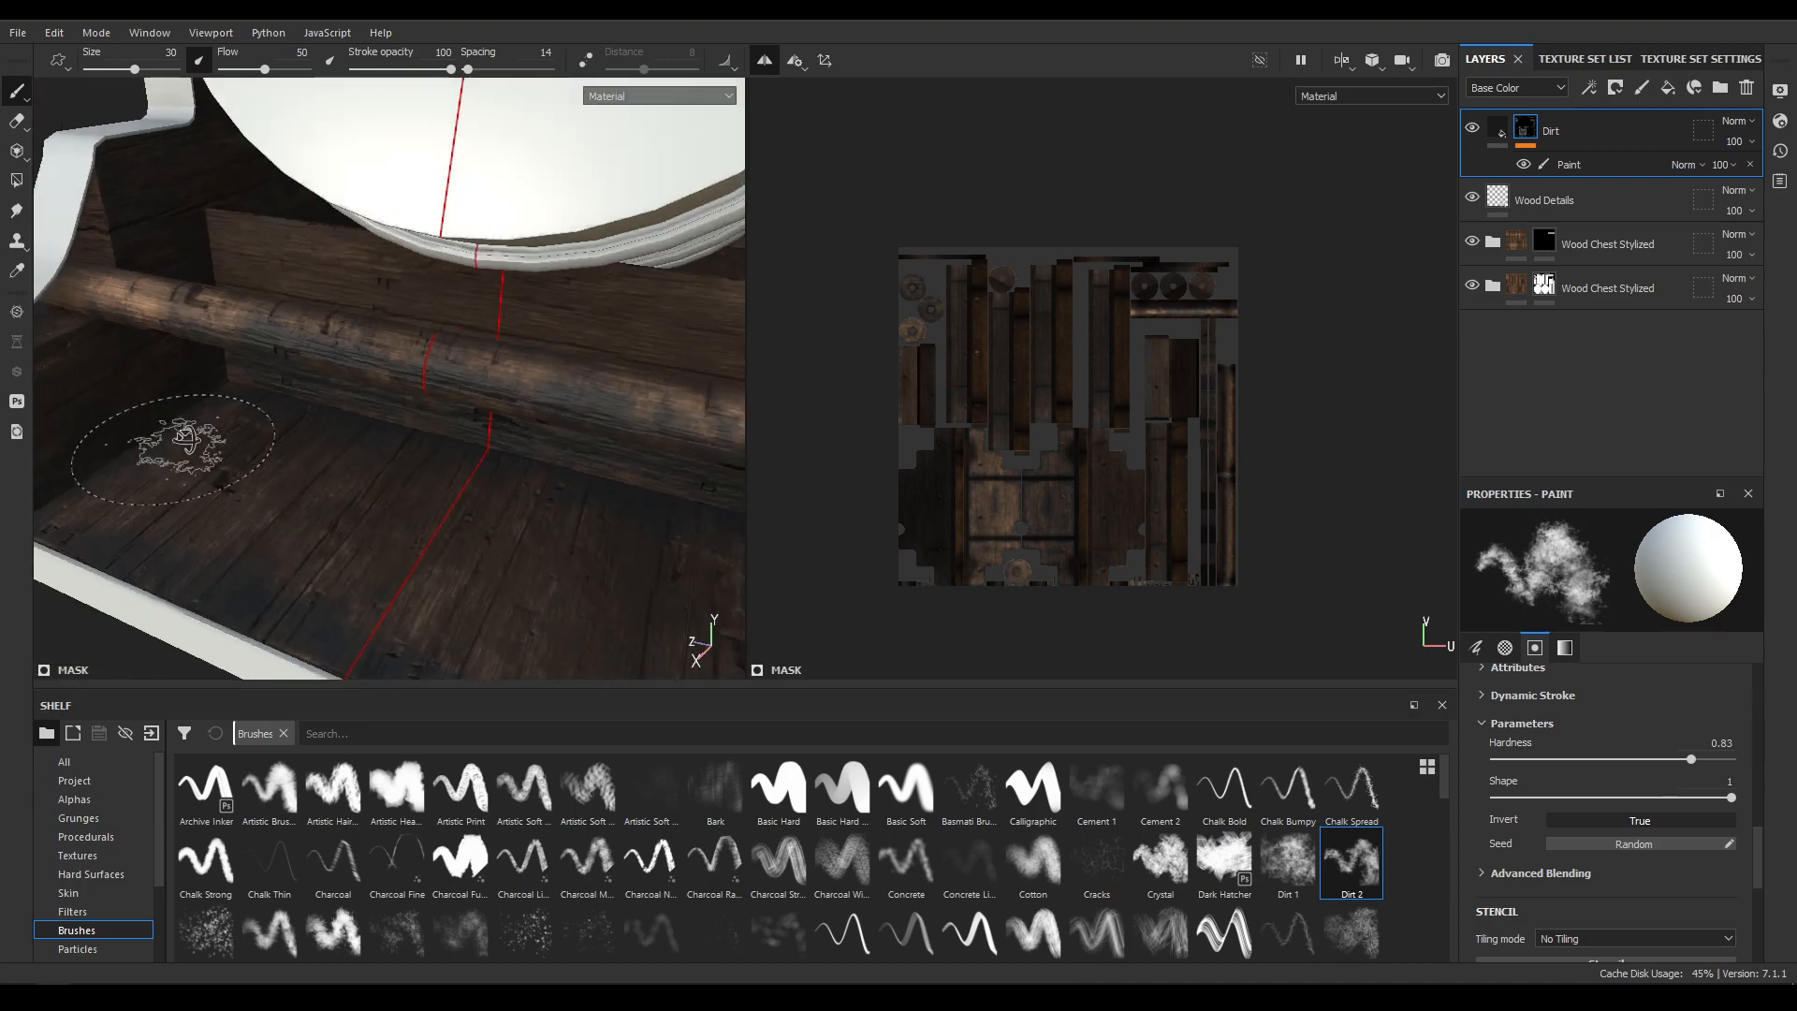
{"action": "mouse_move", "coordinate": [186, 440]}
{"action": "left_mouse_down", "text": "alt"}
{"action": "mouse_move", "coordinate": [281, 369]}
{"action": "mouse_move", "coordinate": [274, 293]}
{"action": "left_mouse_up", "text": "alt"}
{"action": "mouse_move", "coordinate": [187, 529]}
{"action": "left_mouse_down", "text": "alt"}
{"action": "mouse_move", "coordinate": [290, 501]}
{"action": "mouse_move", "coordinate": [137, 519]}
{"action": "left_mouse_up", "text": "alt"}
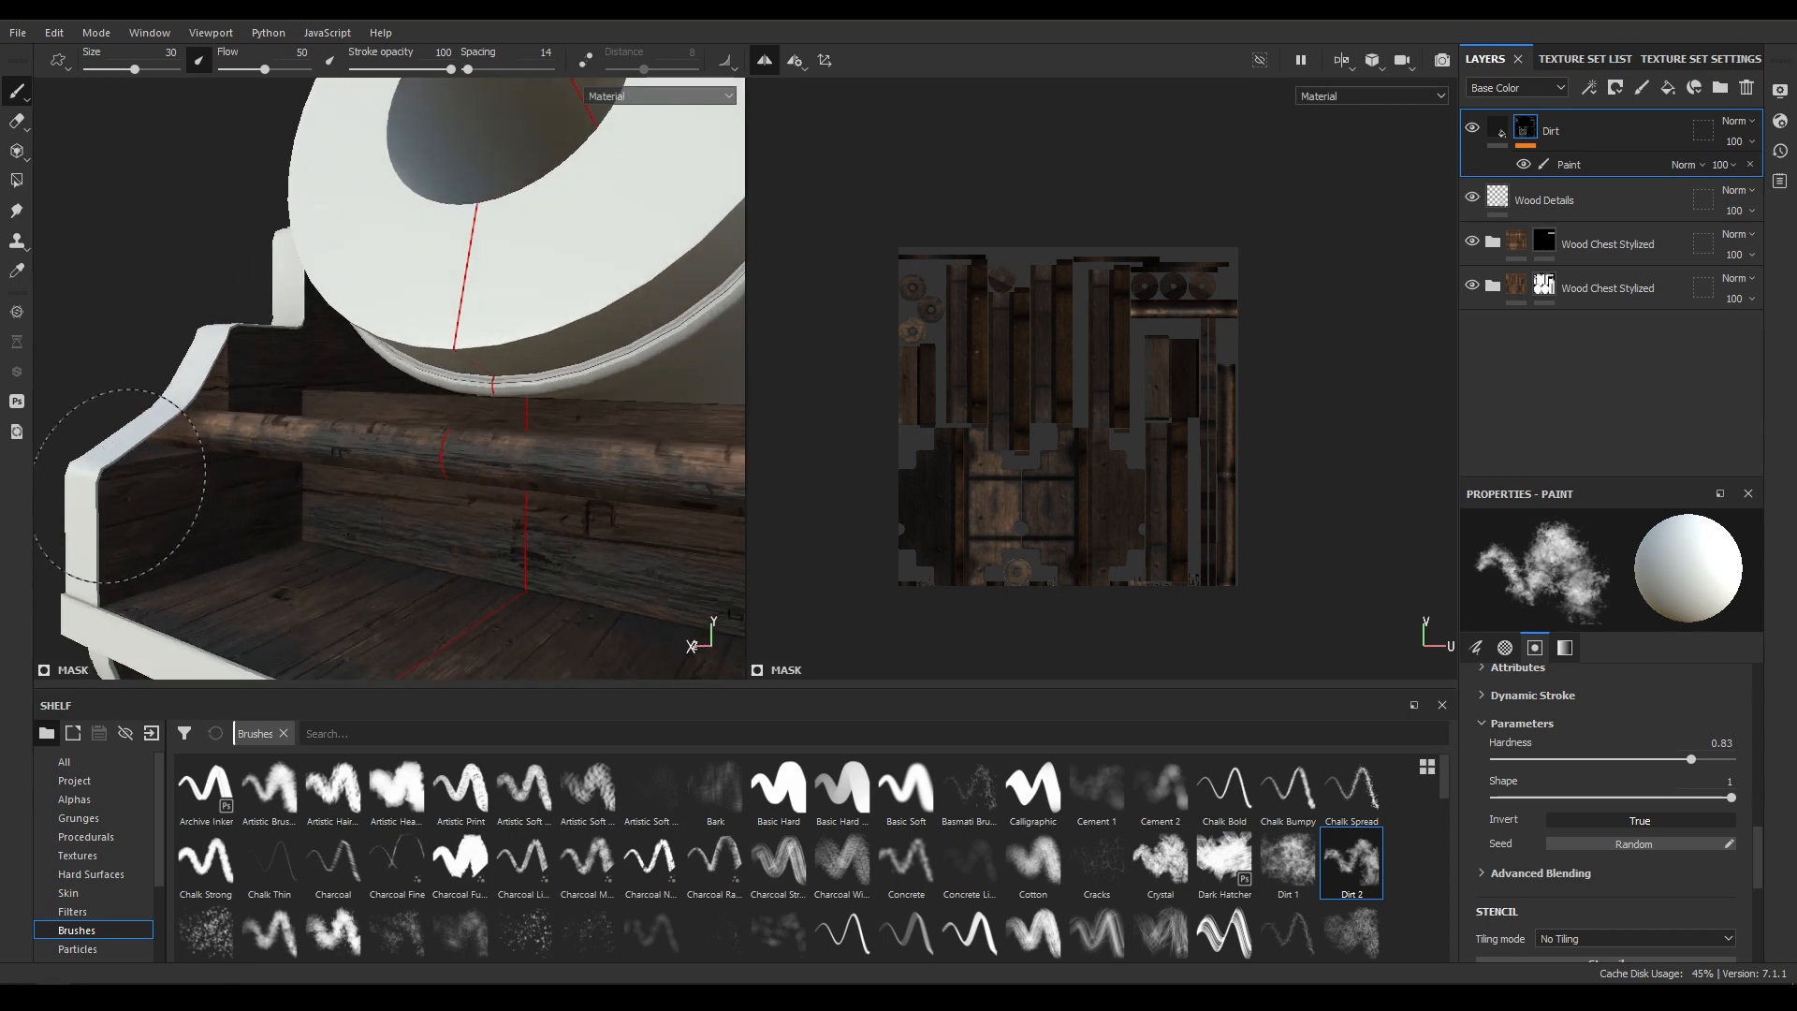
Paint dirt on the floor planks and cross board inside the cart's rear end, reducing the brush size to about 20.
{"action": "left_click_drag", "start_coordinate": [233, 408], "coordinate": [541, 509], "text": "alt"}
{"action": "middle_click_drag", "start_coordinate": [541, 509], "coordinate": [280, 600], "text": "alt"}
{"action": "mouse_move", "coordinate": [280, 601]}
{"action": "left_mouse_down", "text": "alt"}
{"action": "mouse_move", "coordinate": [561, 272]}
{"action": "mouse_move", "coordinate": [637, 393]}
{"action": "left_mouse_up", "text": "alt"}
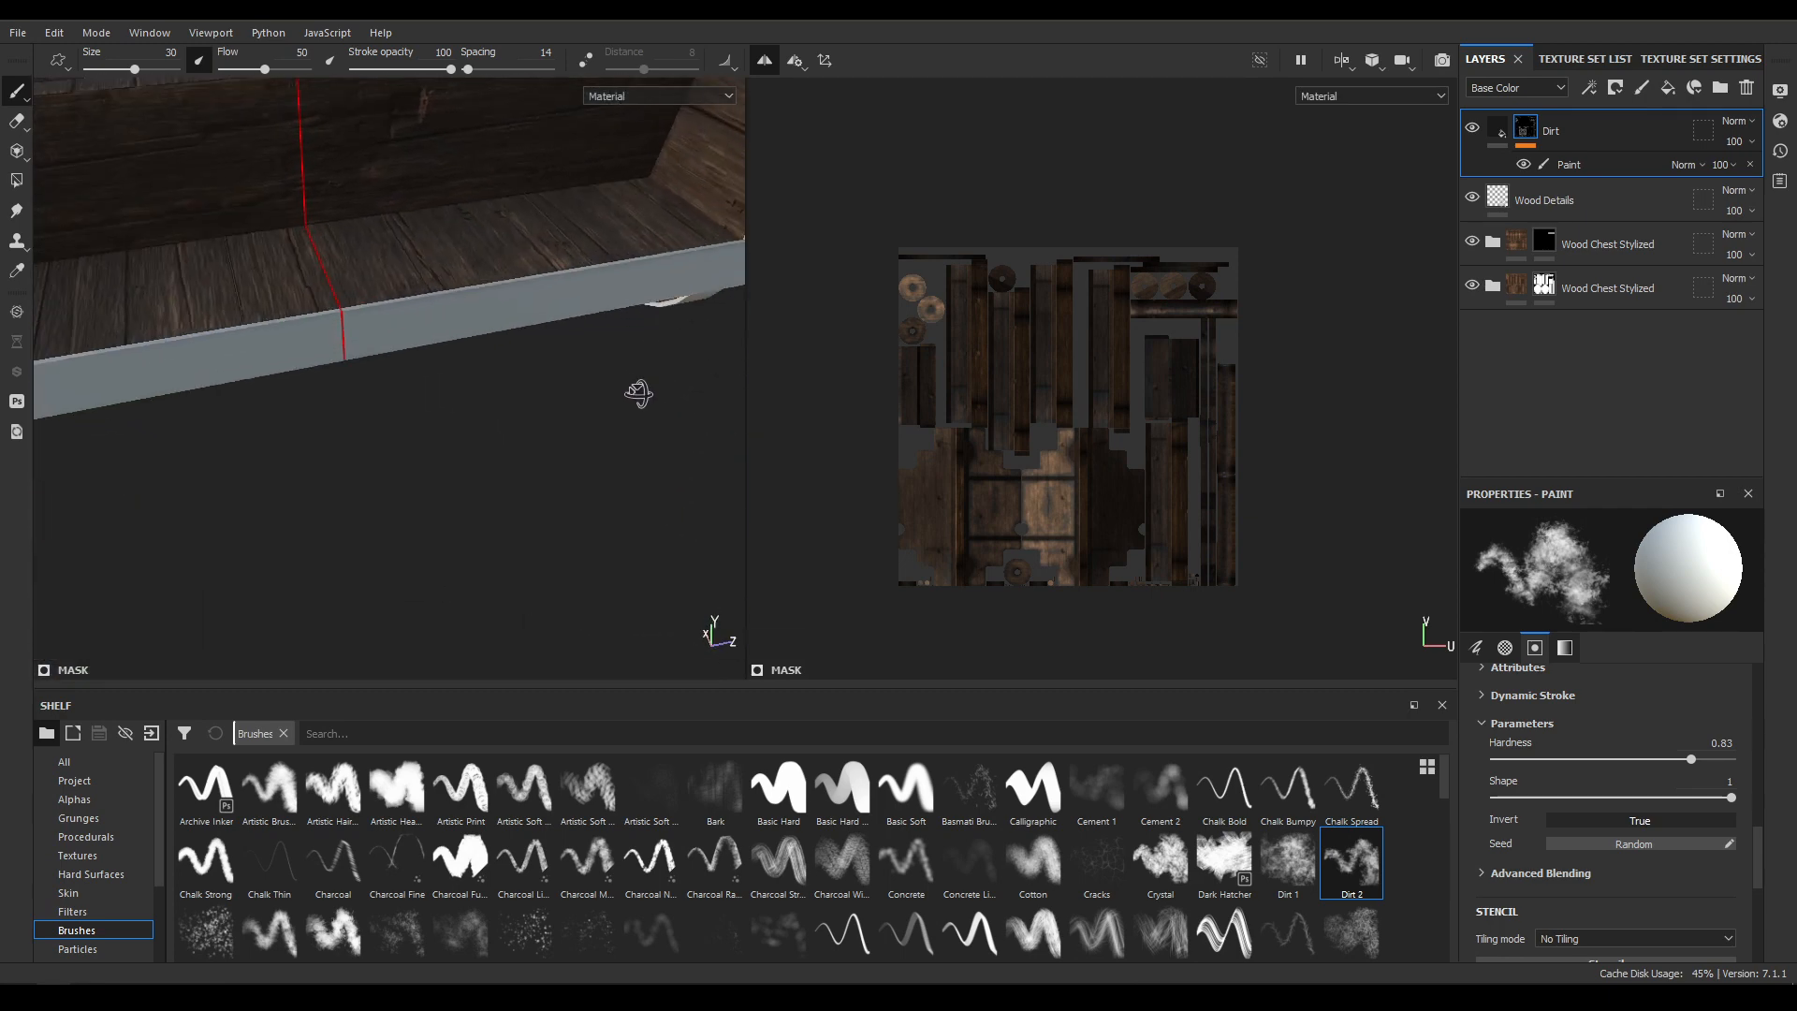
{"action": "middle_click_drag", "start_coordinate": [519, 272], "coordinate": [468, 486], "text": "alt"}
{"action": "mouse_move", "coordinate": [468, 486]}
{"action": "left_mouse_down", "text": "alt"}
{"action": "mouse_move", "coordinate": [558, 327]}
{"action": "mouse_move", "coordinate": [607, 330]}
{"action": "left_mouse_up", "text": "alt"}
{"action": "left_click_drag", "start_coordinate": [569, 469], "coordinate": [492, 341], "text": "alt"}
{"action": "right_click_drag", "start_coordinate": [491, 480], "coordinate": [653, 385], "text": "alt"}
{"action": "left_click_drag", "start_coordinate": [280, 411], "coordinate": [96, 441], "text": "alt"}
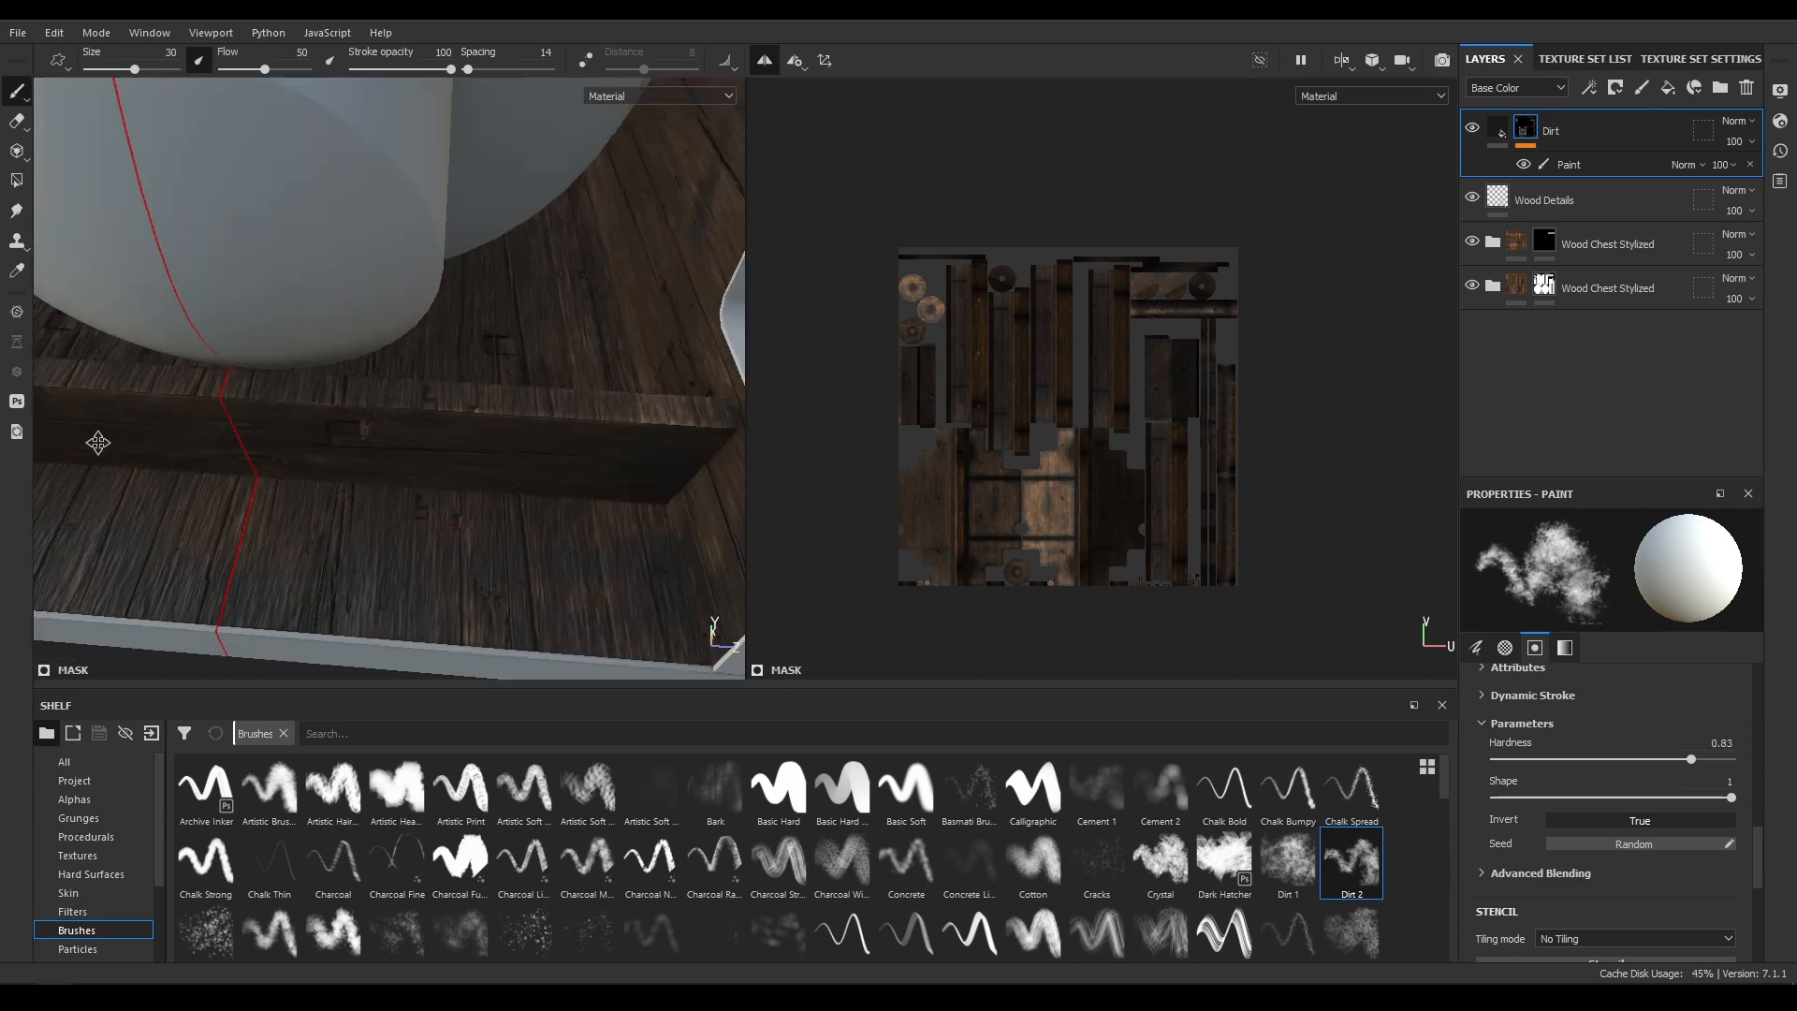
{"action": "mouse_move", "coordinate": [97, 441]}
{"action": "middle_mouse_down", "text": "alt"}
{"action": "mouse_move", "coordinate": [179, 389]}
{"action": "mouse_move", "coordinate": [168, 361]}
{"action": "middle_mouse_up", "text": "alt"}
{"action": "right_click_drag", "start_coordinate": [204, 487], "coordinate": [161, 487], "text": "ctrl"}
{"action": "mouse_move", "coordinate": [225, 481]}
{"action": "left_mouse_down", "text": "alt"}
{"action": "mouse_move", "coordinate": [198, 440]}
{"action": "mouse_move", "coordinate": [270, 328]}
{"action": "mouse_move", "coordinate": [221, 331]}
{"action": "left_mouse_up", "text": "alt"}
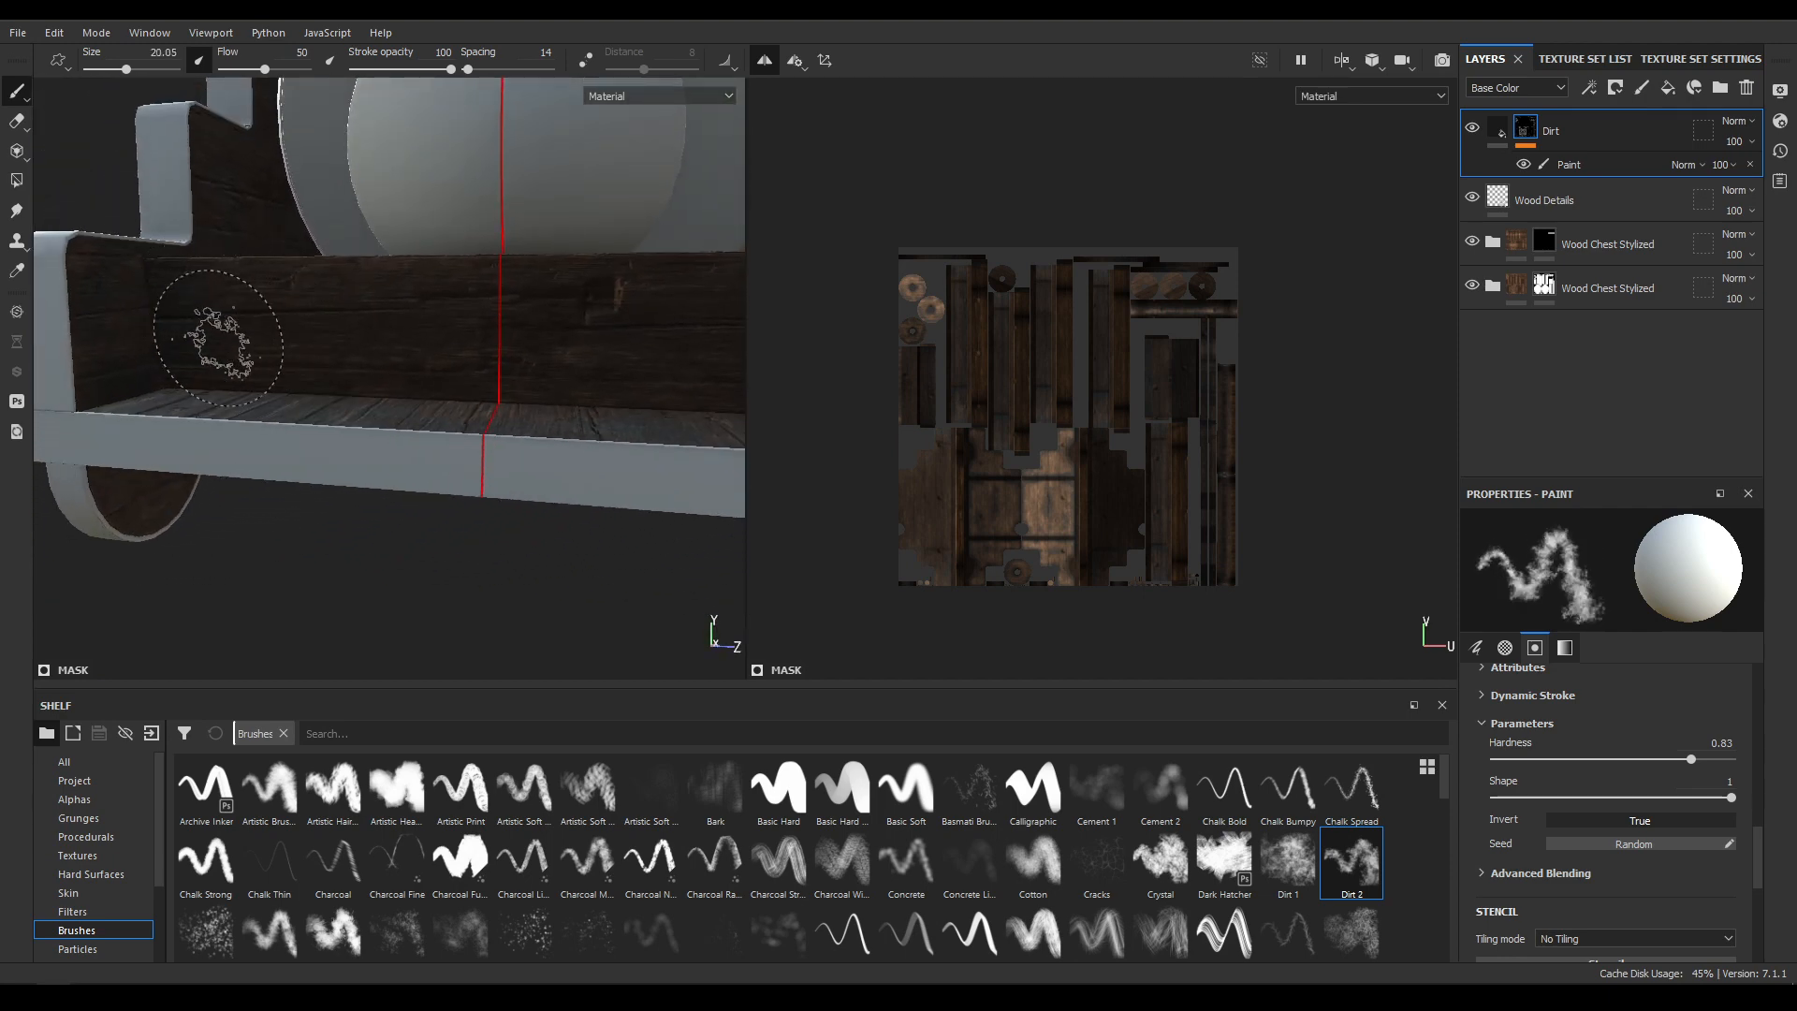
Turn off painting symmetry and lower the Dirt layer's opacity to 65.
{"action": "left_click_drag", "start_coordinate": [689, 387], "coordinate": [462, 403], "text": "alt"}
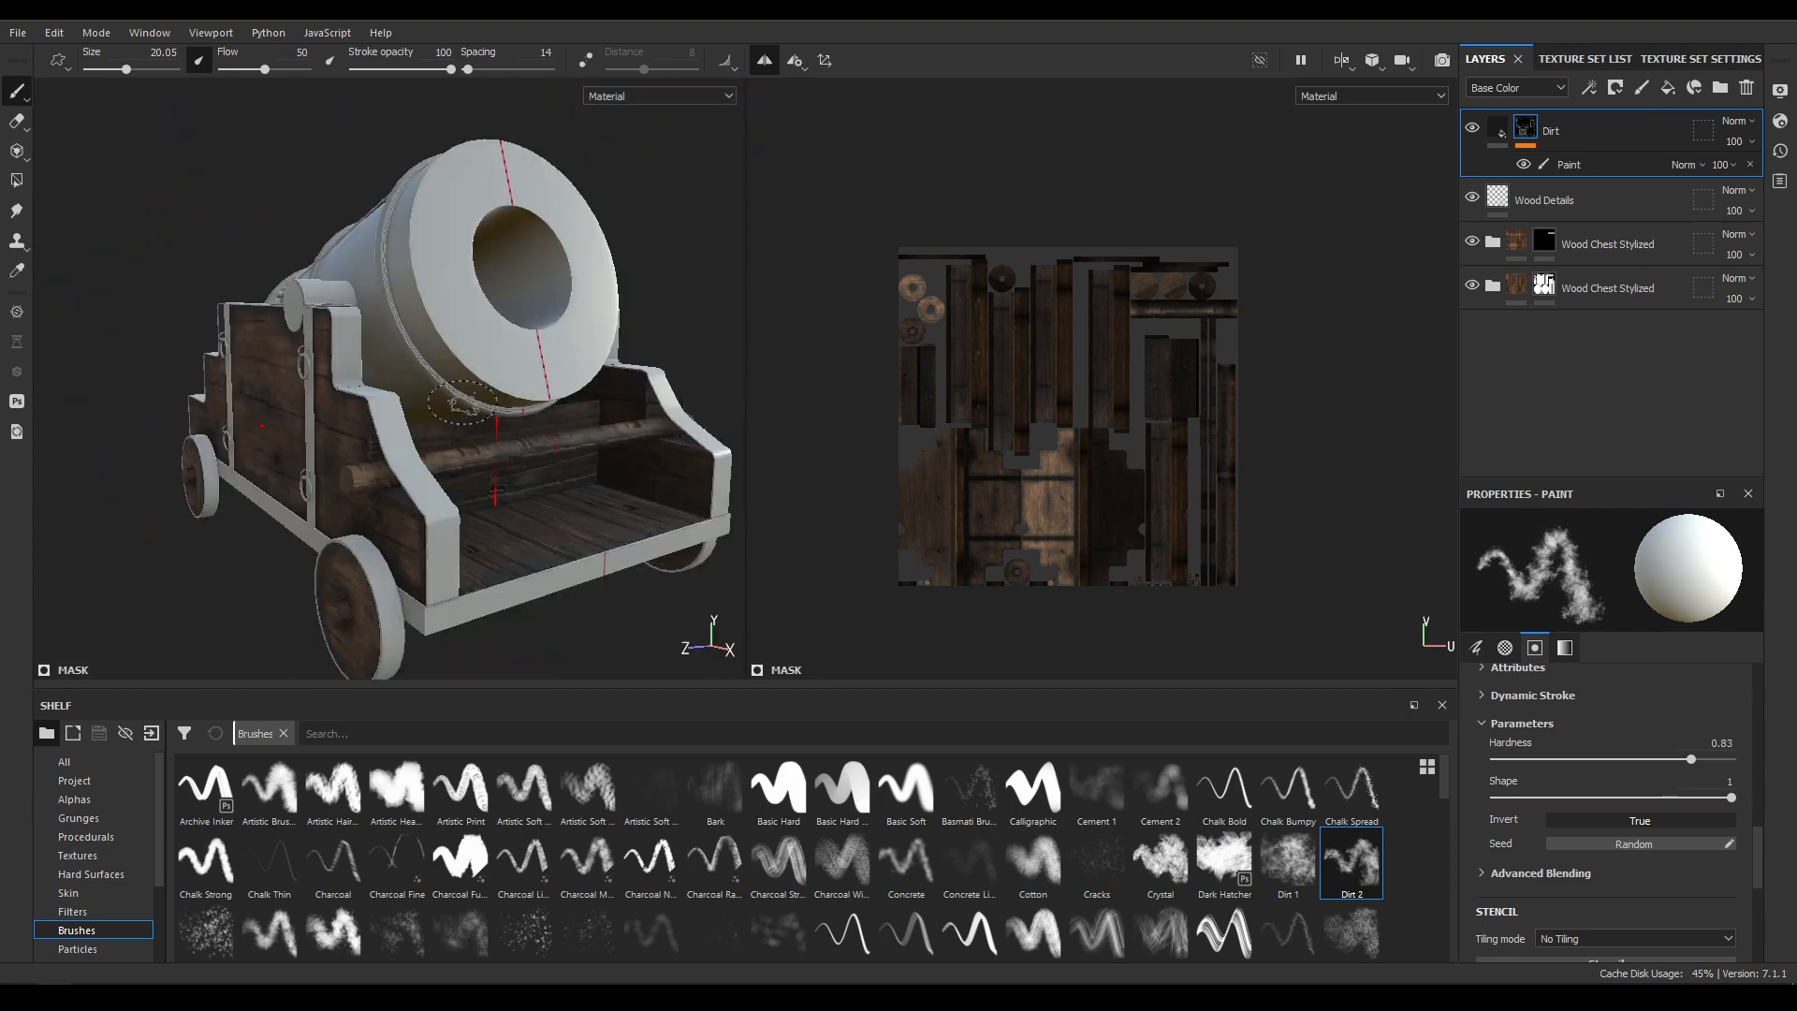
{"action": "left_click", "coordinate": [764, 62]}
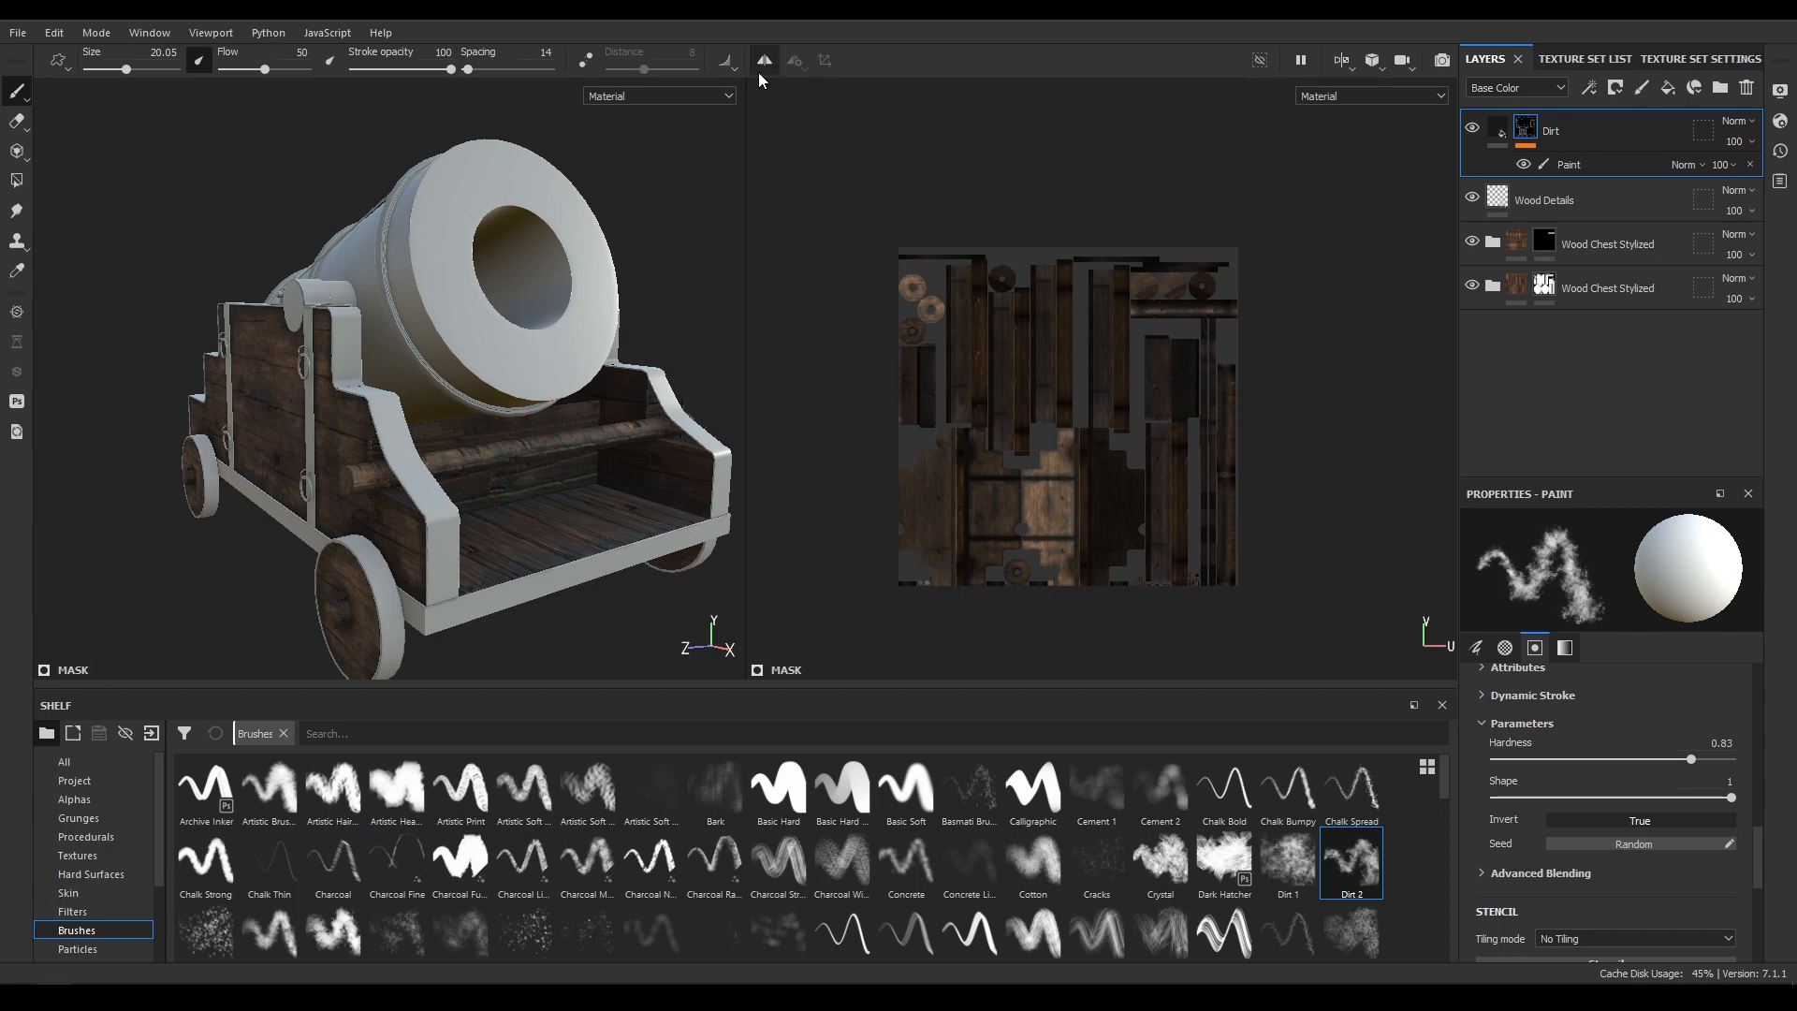
{"action": "left_click", "coordinate": [1747, 143]}
{"action": "left_click", "coordinate": [1751, 175]}
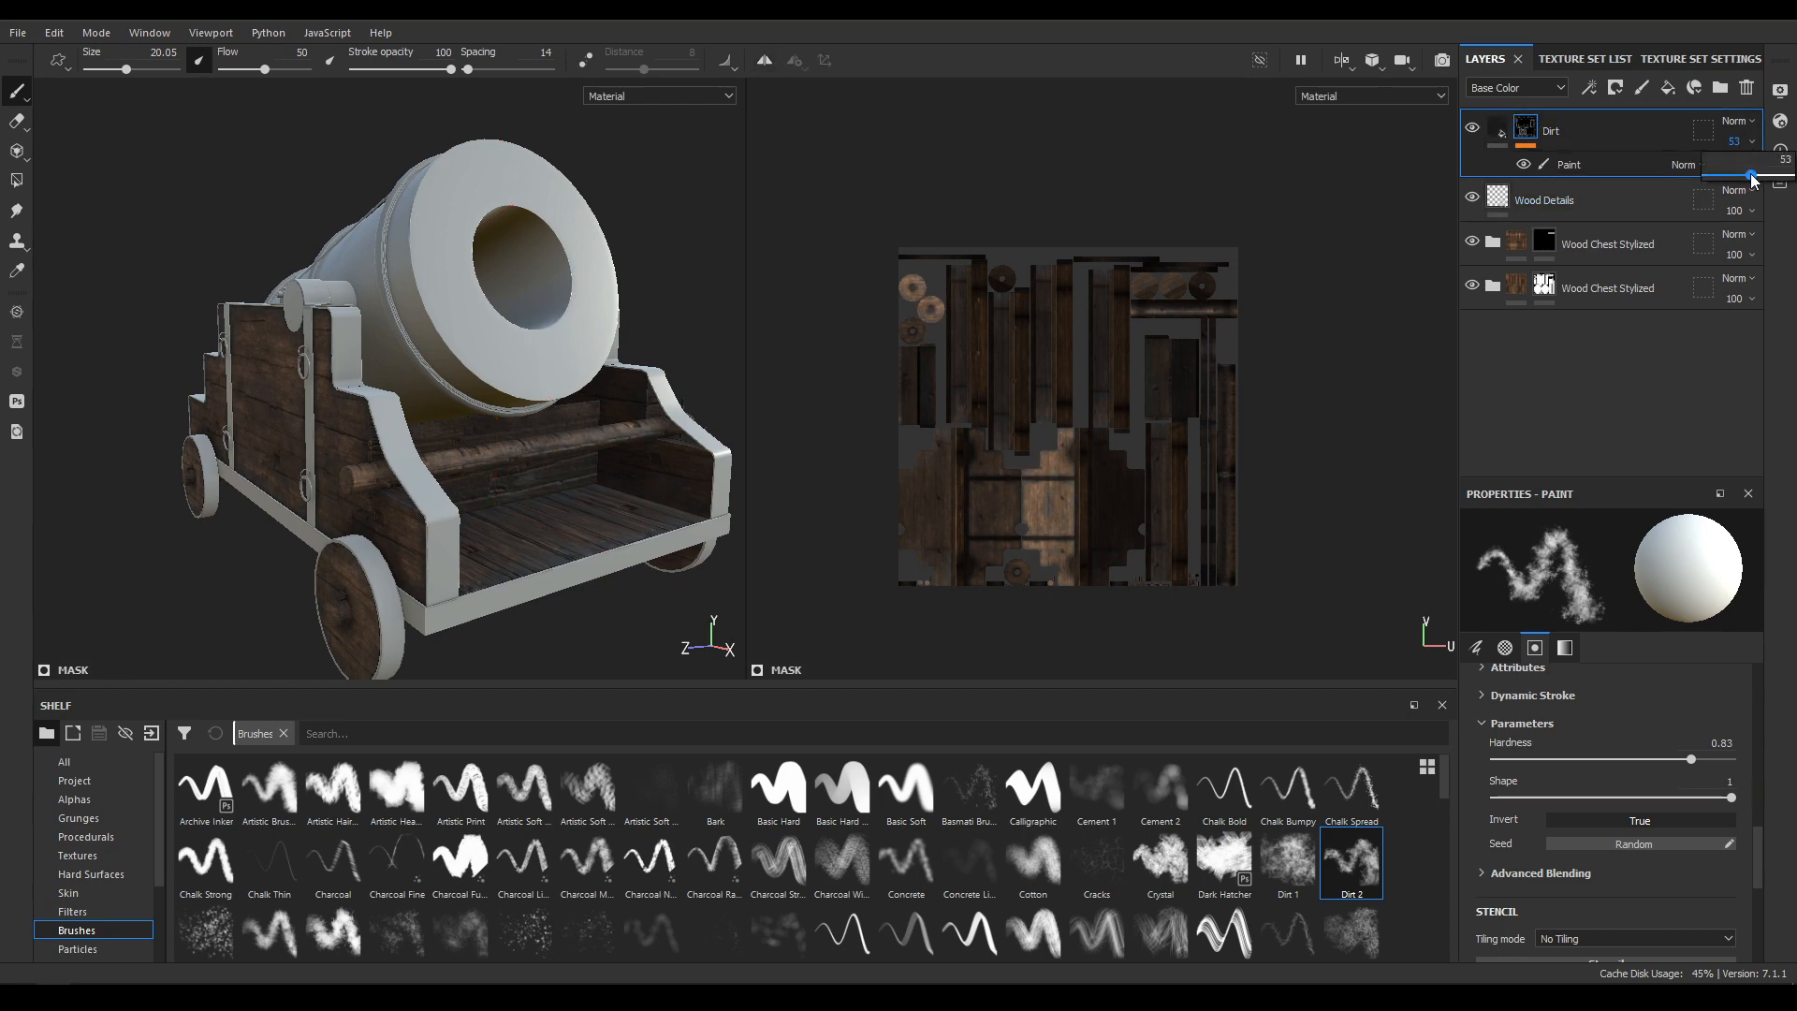
{"action": "left_click_drag", "start_coordinate": [1730, 175], "coordinate": [1737, 175]}
{"action": "left_click_drag", "start_coordinate": [467, 300], "coordinate": [586, 289], "text": "alt"}
{"action": "right_click_drag", "start_coordinate": [586, 289], "coordinate": [606, 421], "text": "alt"}
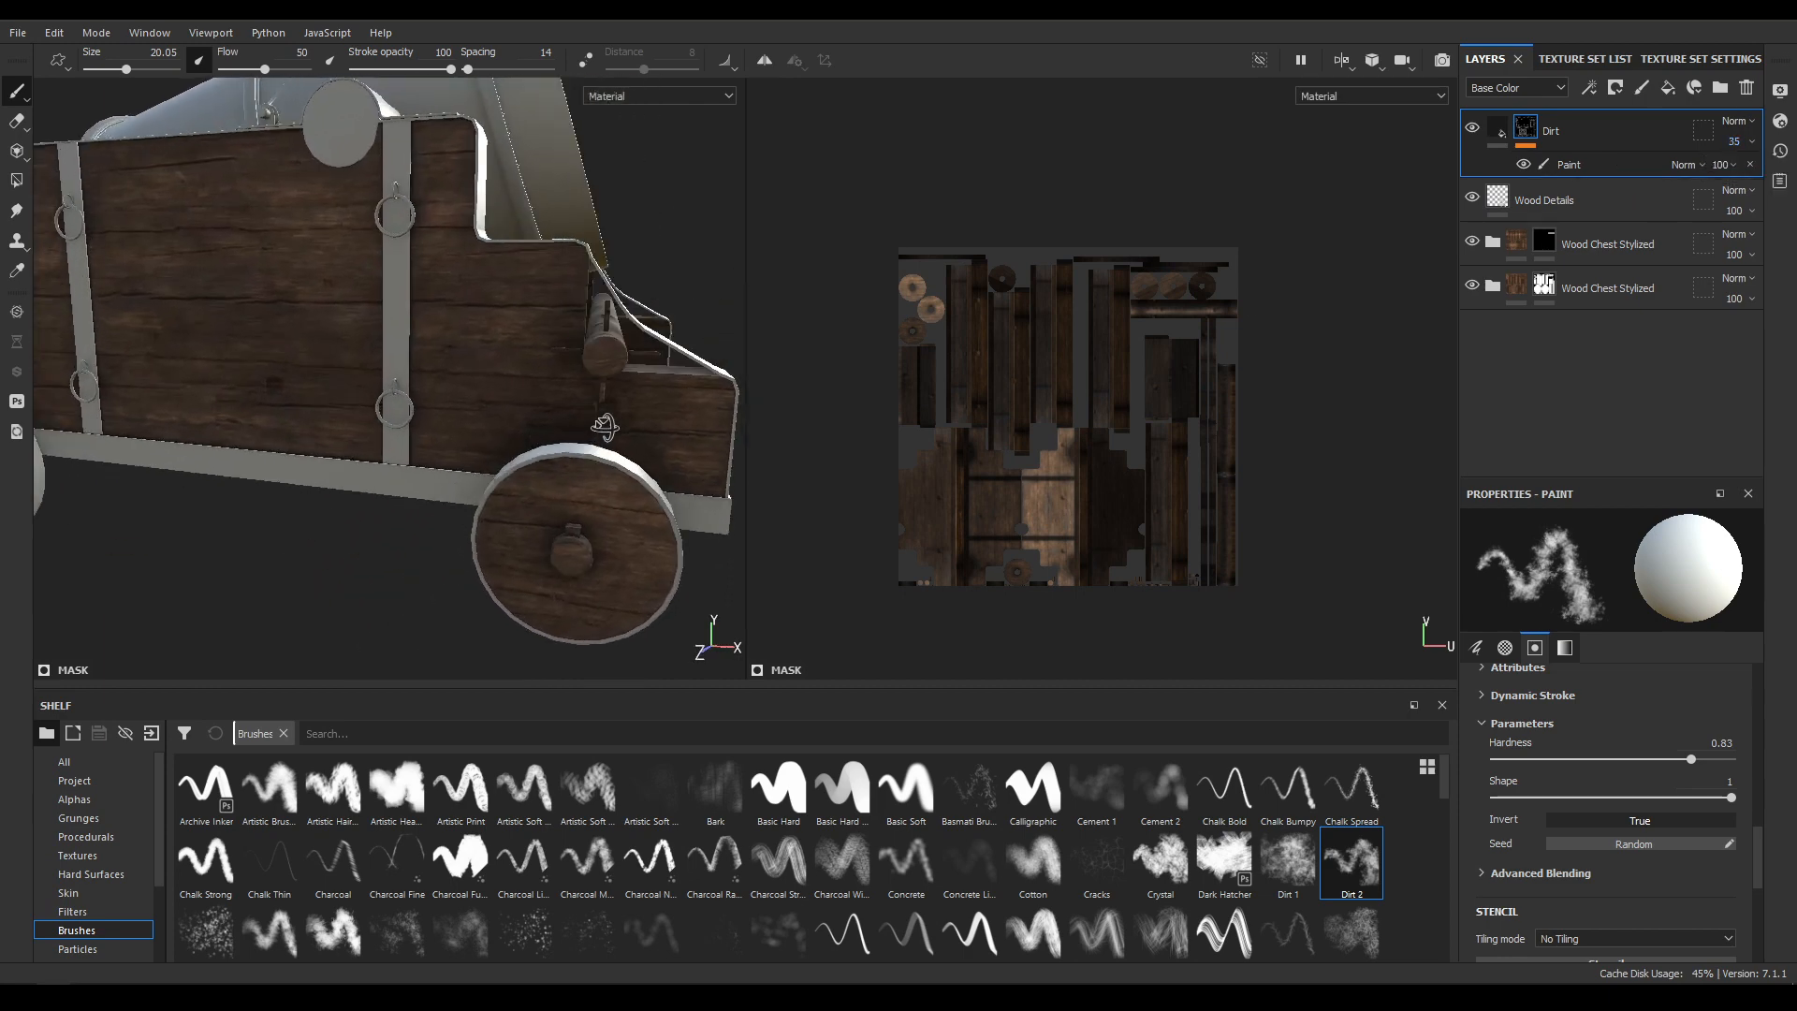
{"action": "left_click_drag", "start_coordinate": [605, 422], "coordinate": [611, 372], "text": "alt"}
{"action": "middle_click_drag", "start_coordinate": [612, 371], "coordinate": [703, 392], "text": "alt"}
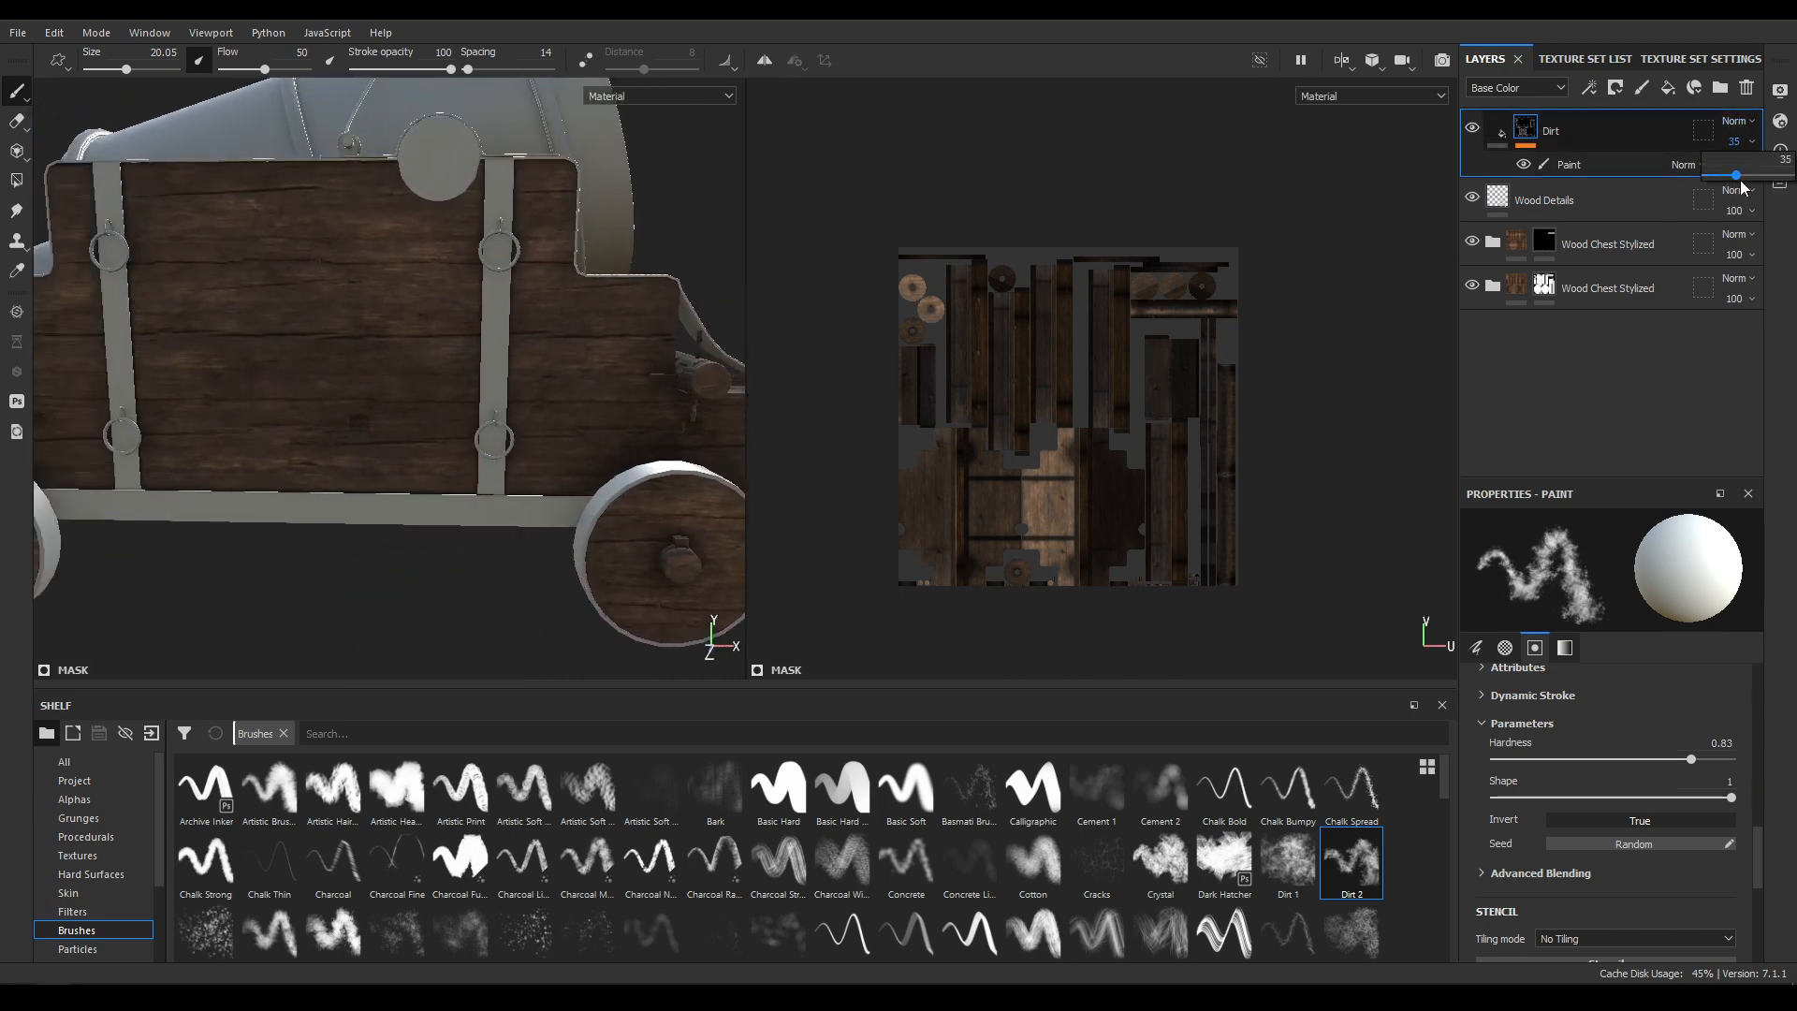
{"action": "left_click_drag", "start_coordinate": [1737, 175], "coordinate": [1767, 175]}
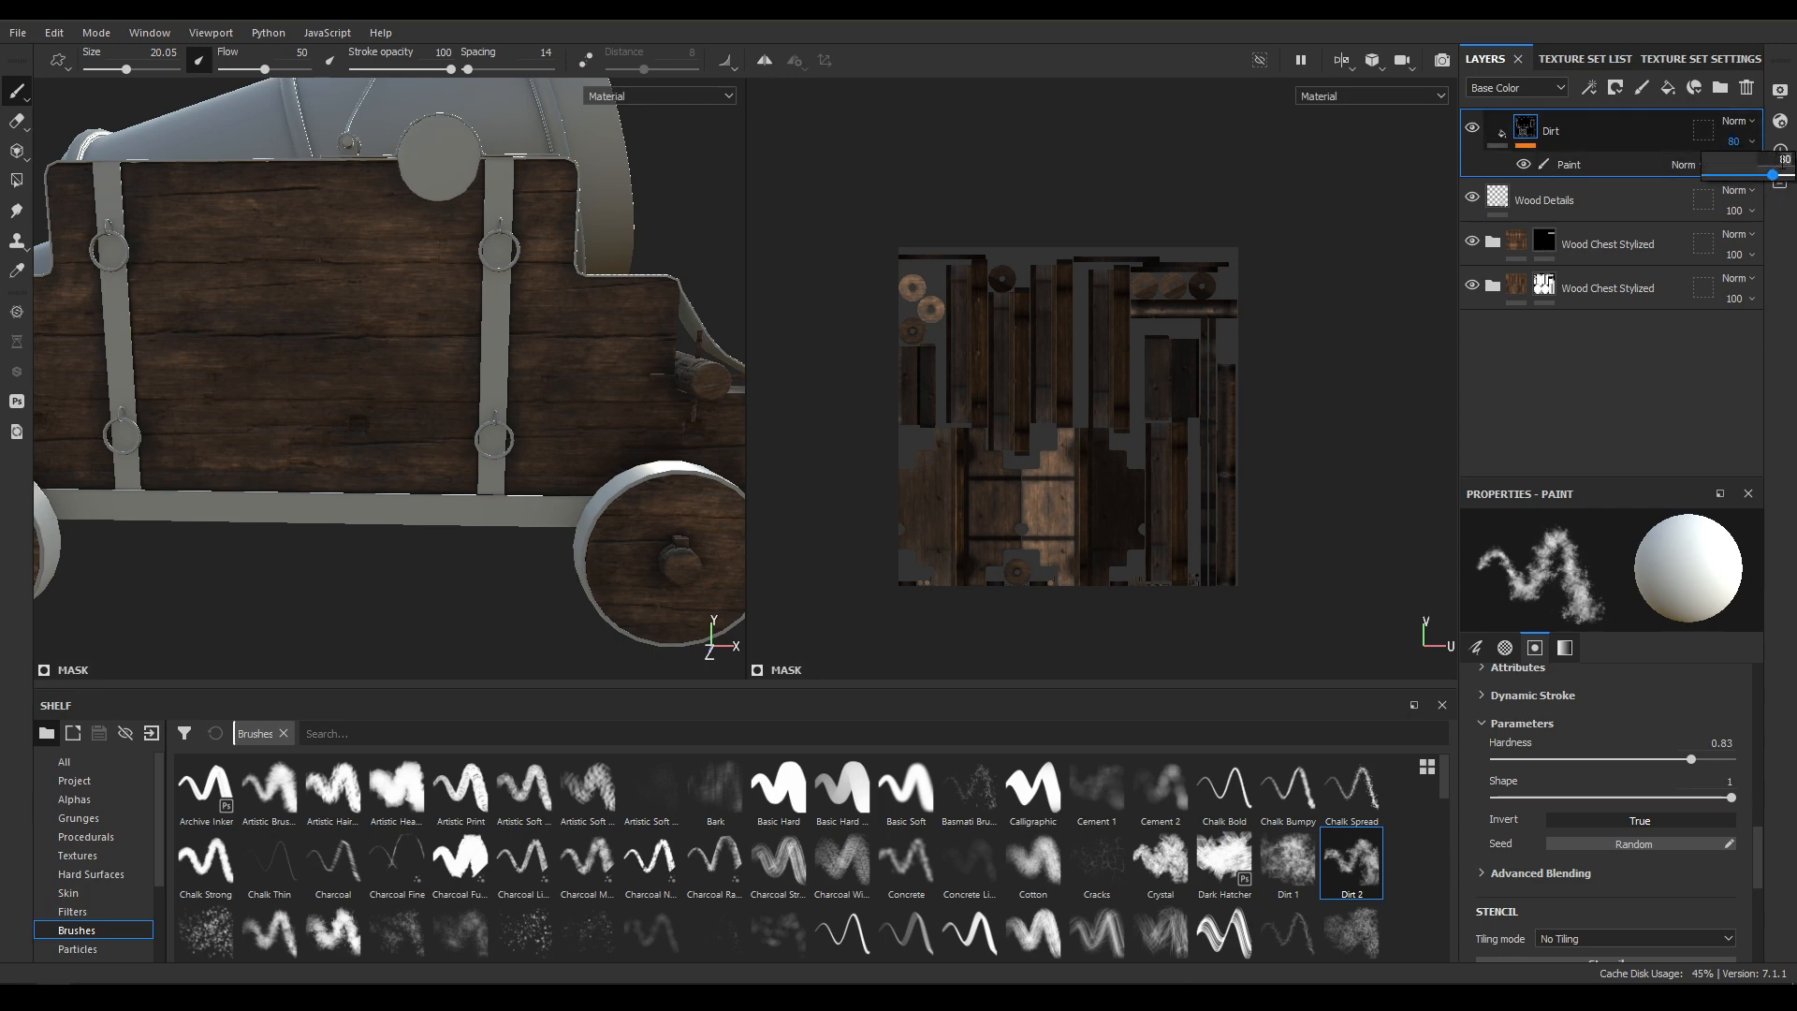
{"action": "key", "text": "Return"}
{"action": "scroll", "coordinate": [473, 297], "scroll_direction": "down", "scroll_amount": 3}
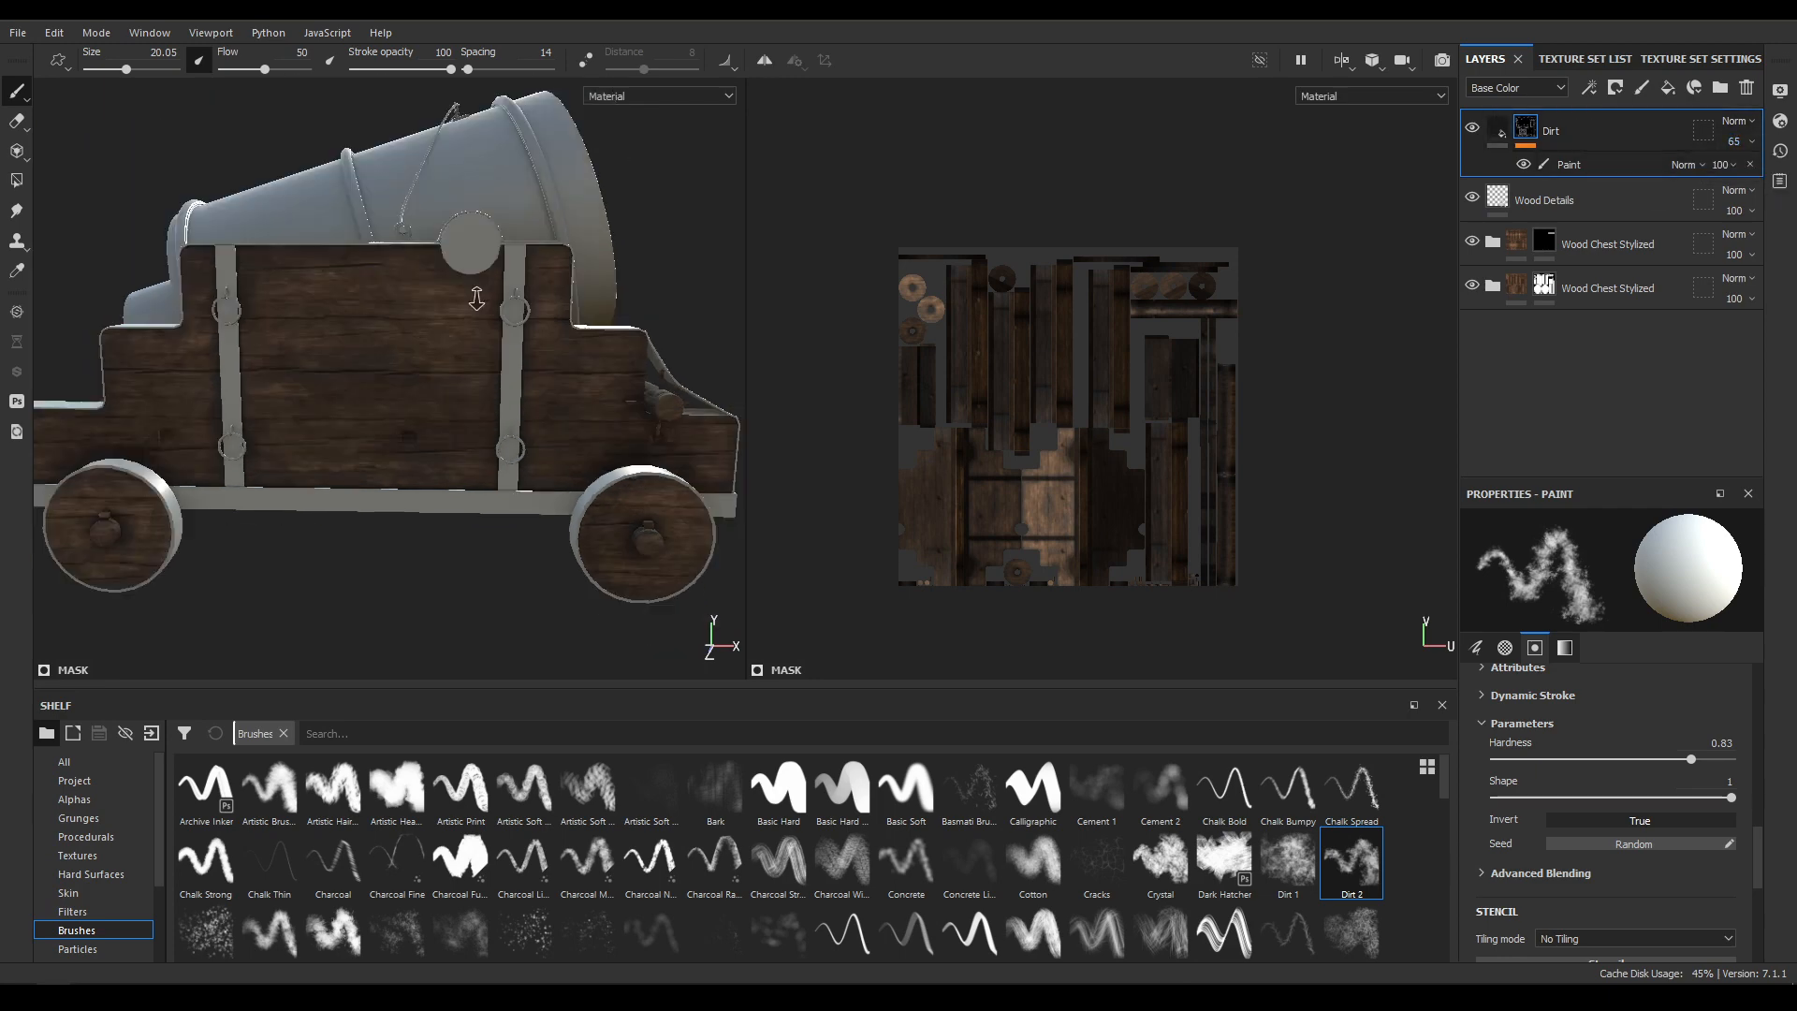
Check the dirt on the cart's side and set the Dirt layer's opacity to 60.
{"action": "left_click_drag", "start_coordinate": [473, 296], "coordinate": [277, 421], "text": "alt"}
{"action": "scroll", "coordinate": [374, 468], "scroll_direction": "up", "scroll_amount": 2}
{"action": "left_click_drag", "start_coordinate": [468, 515], "coordinate": [638, 305], "text": "alt"}
{"action": "middle_click_drag", "start_coordinate": [637, 305], "coordinate": [548, 403], "text": "alt"}
{"action": "right_click_drag", "start_coordinate": [547, 402], "coordinate": [659, 367], "text": "alt"}
{"action": "scroll", "coordinate": [604, 459], "scroll_direction": "down", "scroll_amount": 5}
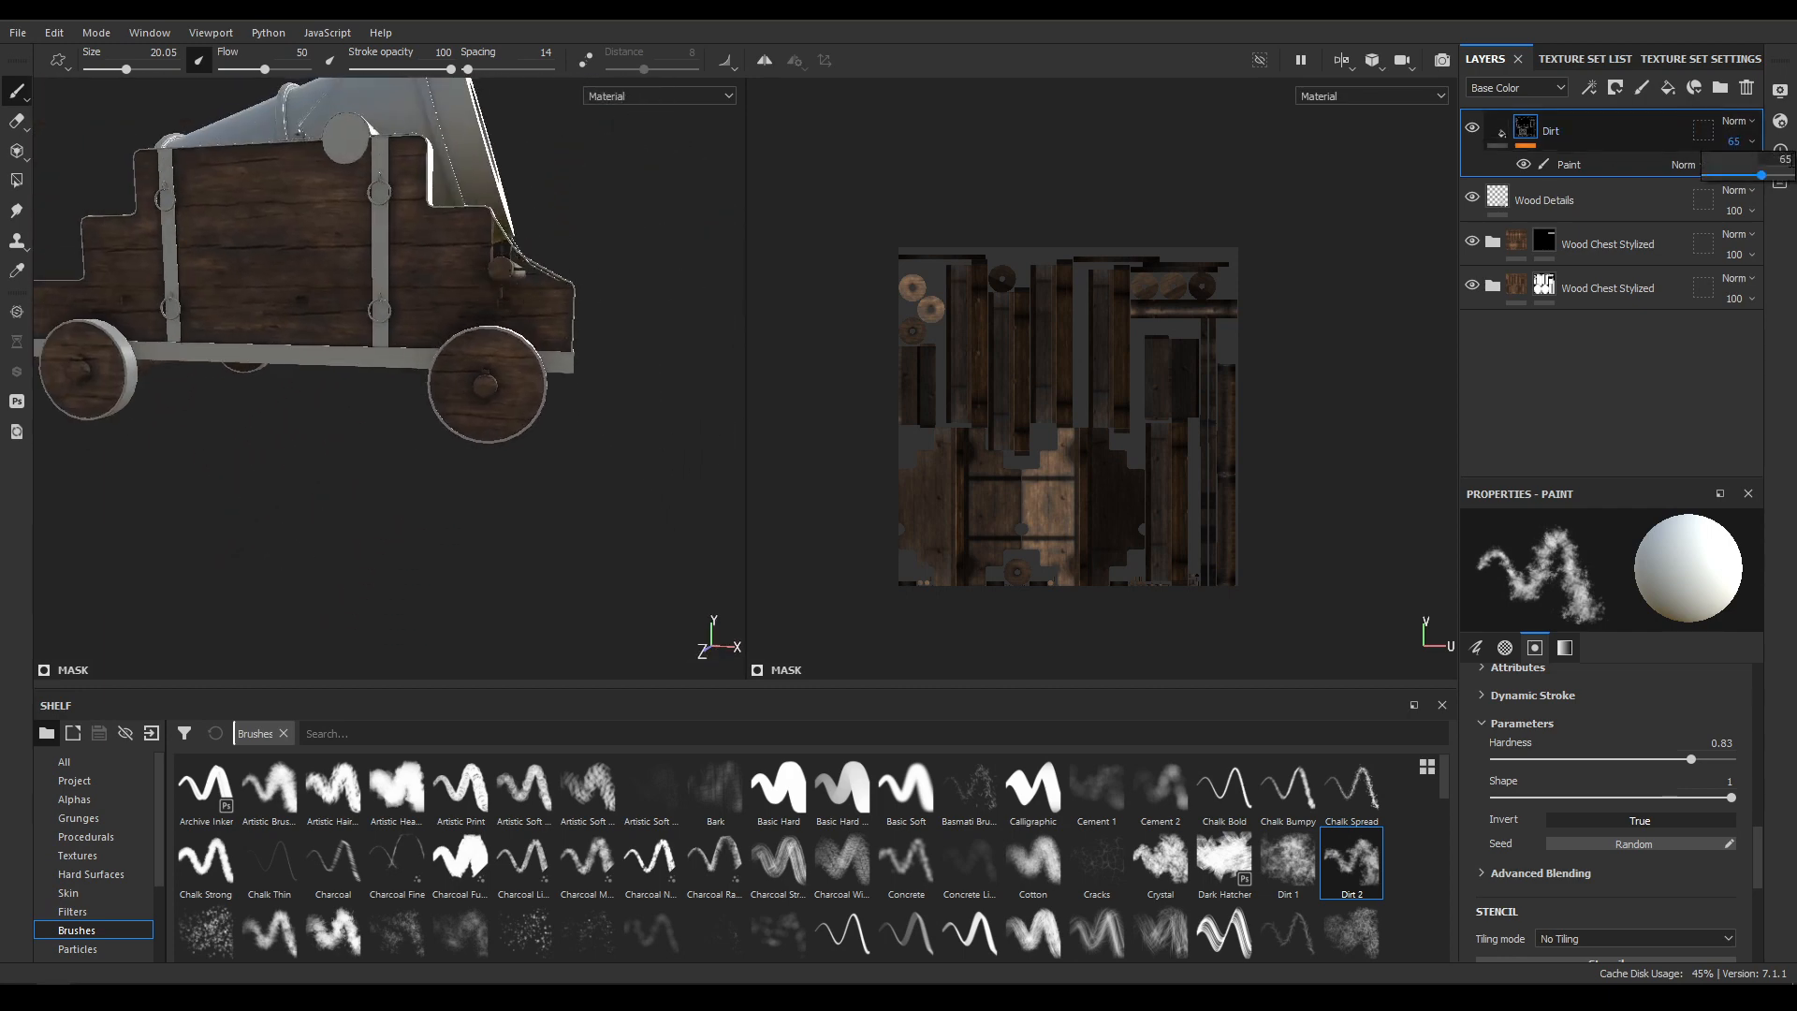
Examine the dirt on the cart's side panel, wheels and front end from several distances, angles and lighting directions.
{"action": "left_click_drag", "start_coordinate": [655, 393], "coordinate": [397, 421], "text": "alt"}
{"action": "middle_click_drag", "start_coordinate": [396, 421], "coordinate": [290, 281], "text": "alt"}
{"action": "right_click_drag", "start_coordinate": [290, 281], "coordinate": [196, 96], "text": "alt"}
{"action": "left_click_drag", "start_coordinate": [196, 97], "coordinate": [537, 267], "text": "alt"}
{"action": "middle_click_drag", "start_coordinate": [537, 268], "coordinate": [674, 249], "text": "alt"}
{"action": "right_click_drag", "start_coordinate": [674, 249], "coordinate": [549, 406], "text": "alt"}
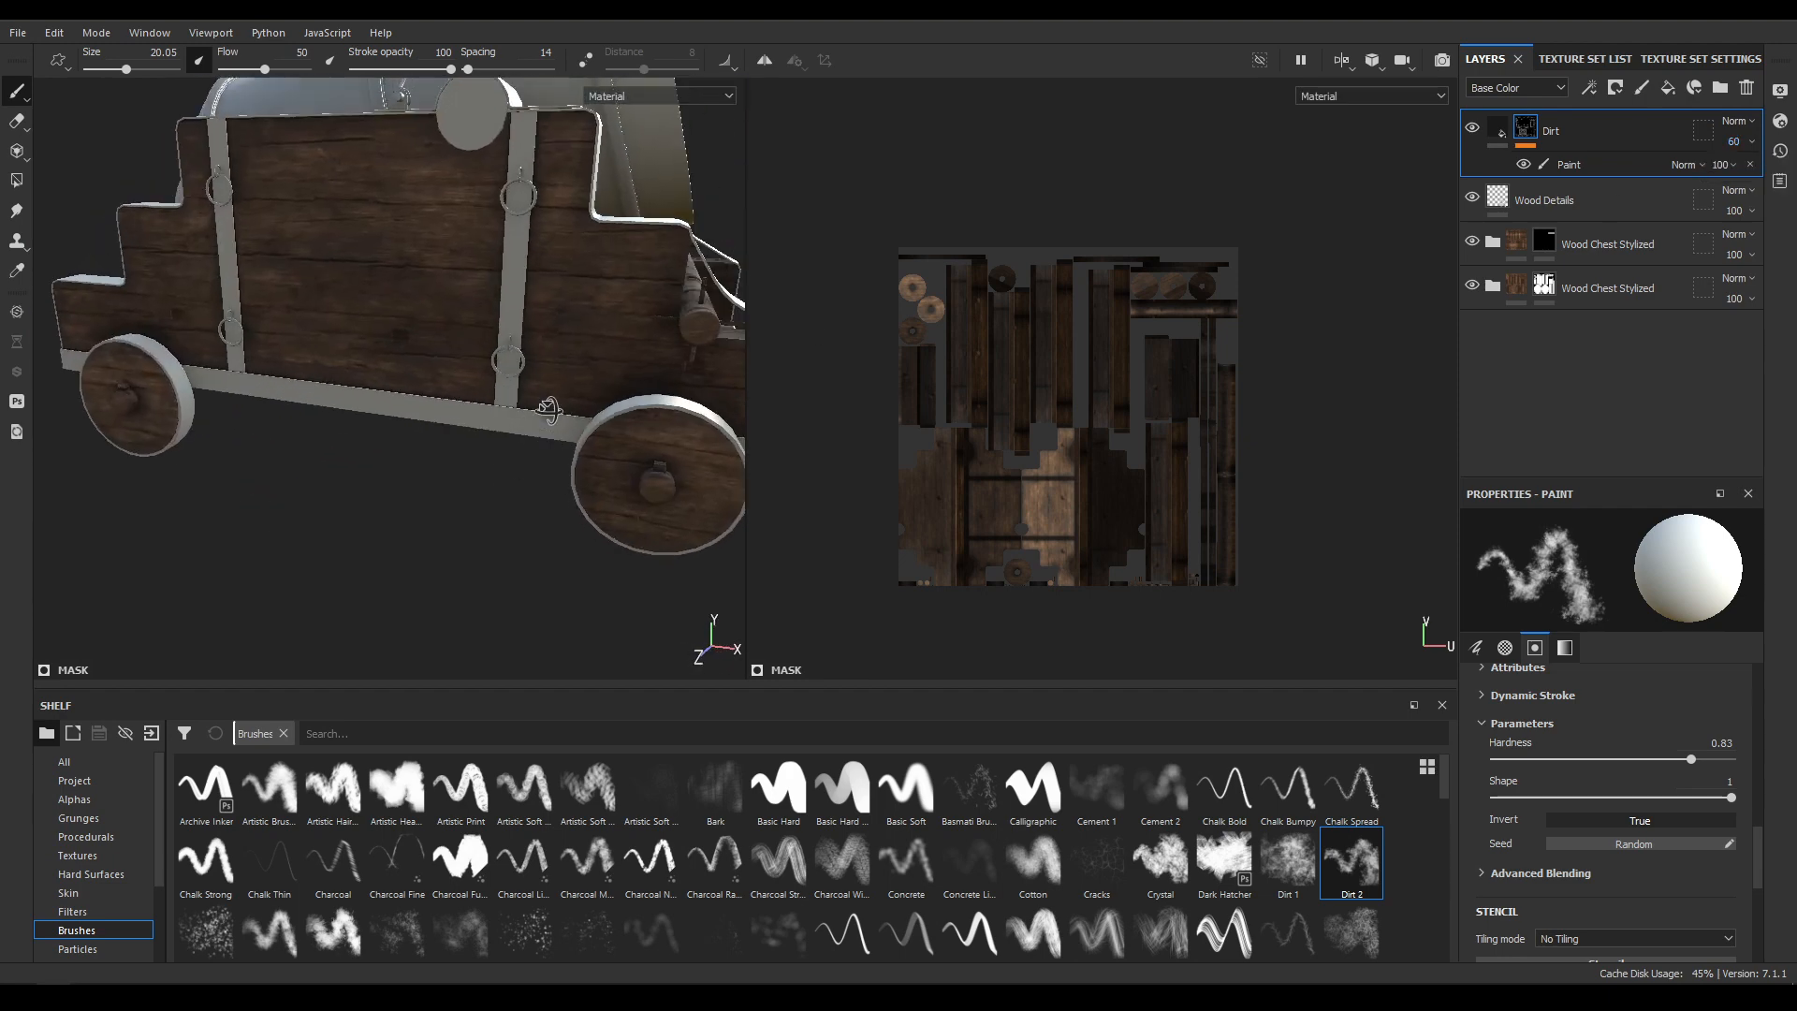
{"action": "left_click_drag", "start_coordinate": [550, 406], "coordinate": [449, 393], "text": "alt"}
{"action": "right_click_drag", "start_coordinate": [449, 393], "coordinate": [522, 239], "text": "alt"}
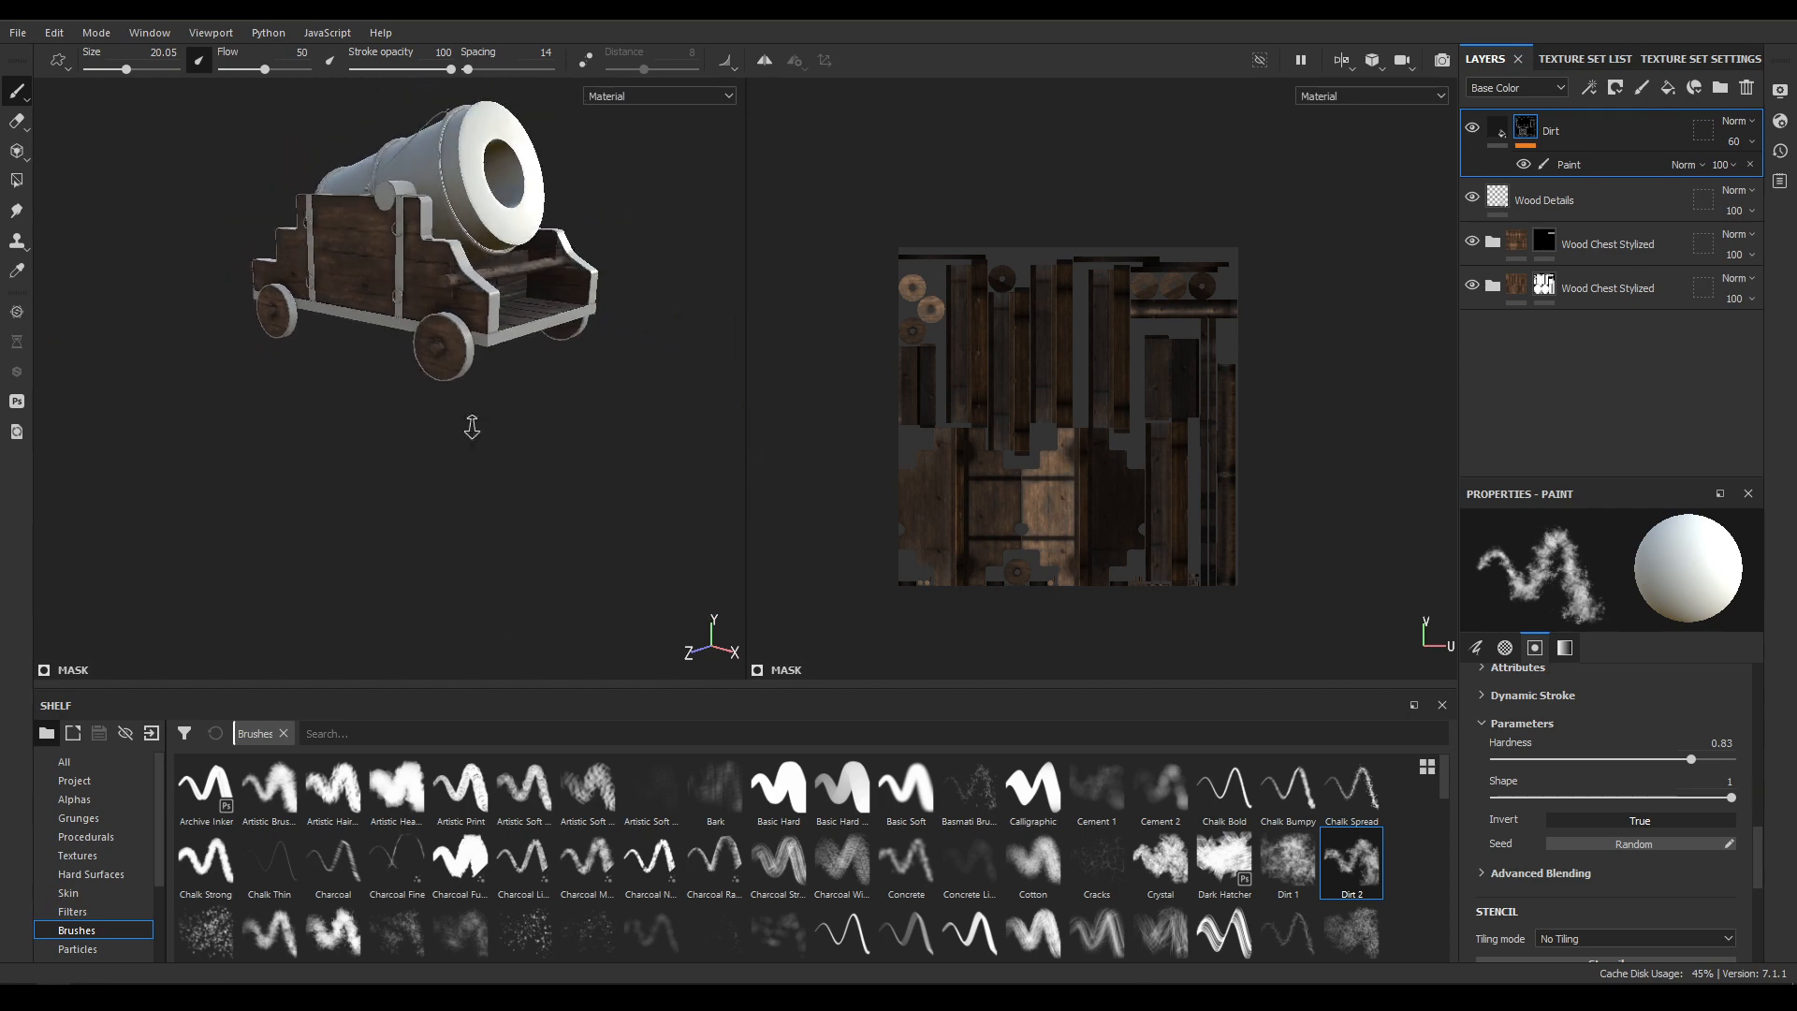
{"action": "right_click_drag", "start_coordinate": [474, 425], "coordinate": [401, 501], "text": "alt"}
{"action": "left_click_drag", "start_coordinate": [401, 501], "coordinate": [476, 479], "text": "alt"}
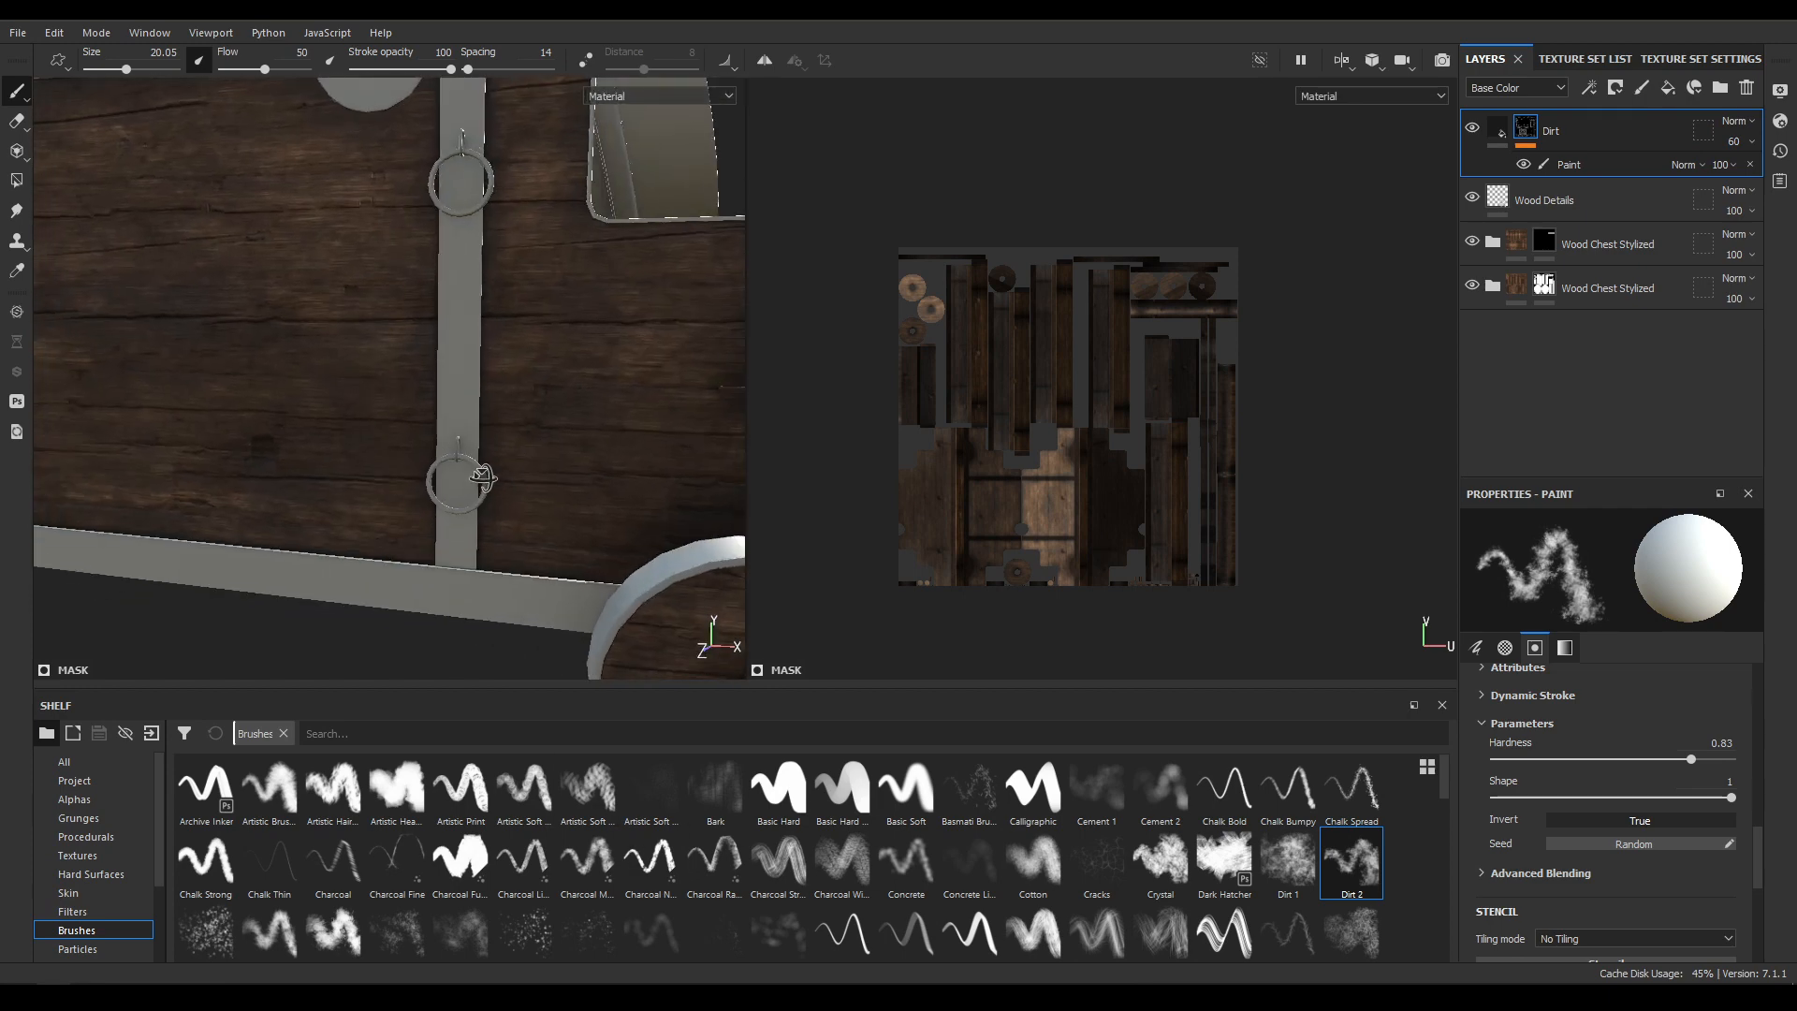
{"action": "right_click_drag", "start_coordinate": [475, 479], "coordinate": [409, 191], "text": "alt"}
{"action": "left_click_drag", "start_coordinate": [409, 191], "coordinate": [300, 252], "text": "alt"}
{"action": "right_click_drag", "start_coordinate": [421, 393], "coordinate": [547, 526], "text": "alt"}
{"action": "left_click_drag", "start_coordinate": [547, 526], "coordinate": [593, 469], "text": "alt"}
{"action": "right_click_drag", "start_coordinate": [593, 469], "coordinate": [440, 421], "text": "shift"}
{"action": "left_click_drag", "start_coordinate": [440, 421], "coordinate": [409, 519], "text": "alt"}
{"action": "middle_click_drag", "start_coordinate": [409, 519], "coordinate": [353, 397], "text": "alt"}
{"action": "left_click_drag", "start_coordinate": [352, 397], "coordinate": [281, 328], "text": "alt"}
{"action": "middle_click_drag", "start_coordinate": [280, 328], "coordinate": [290, 468], "text": "alt"}
{"action": "right_click_drag", "start_coordinate": [290, 468], "coordinate": [276, 440], "text": "alt"}
{"action": "left_click_drag", "start_coordinate": [276, 439], "coordinate": [412, 404], "text": "alt"}
{"action": "right_click_drag", "start_coordinate": [411, 404], "coordinate": [421, 411], "text": "alt"}
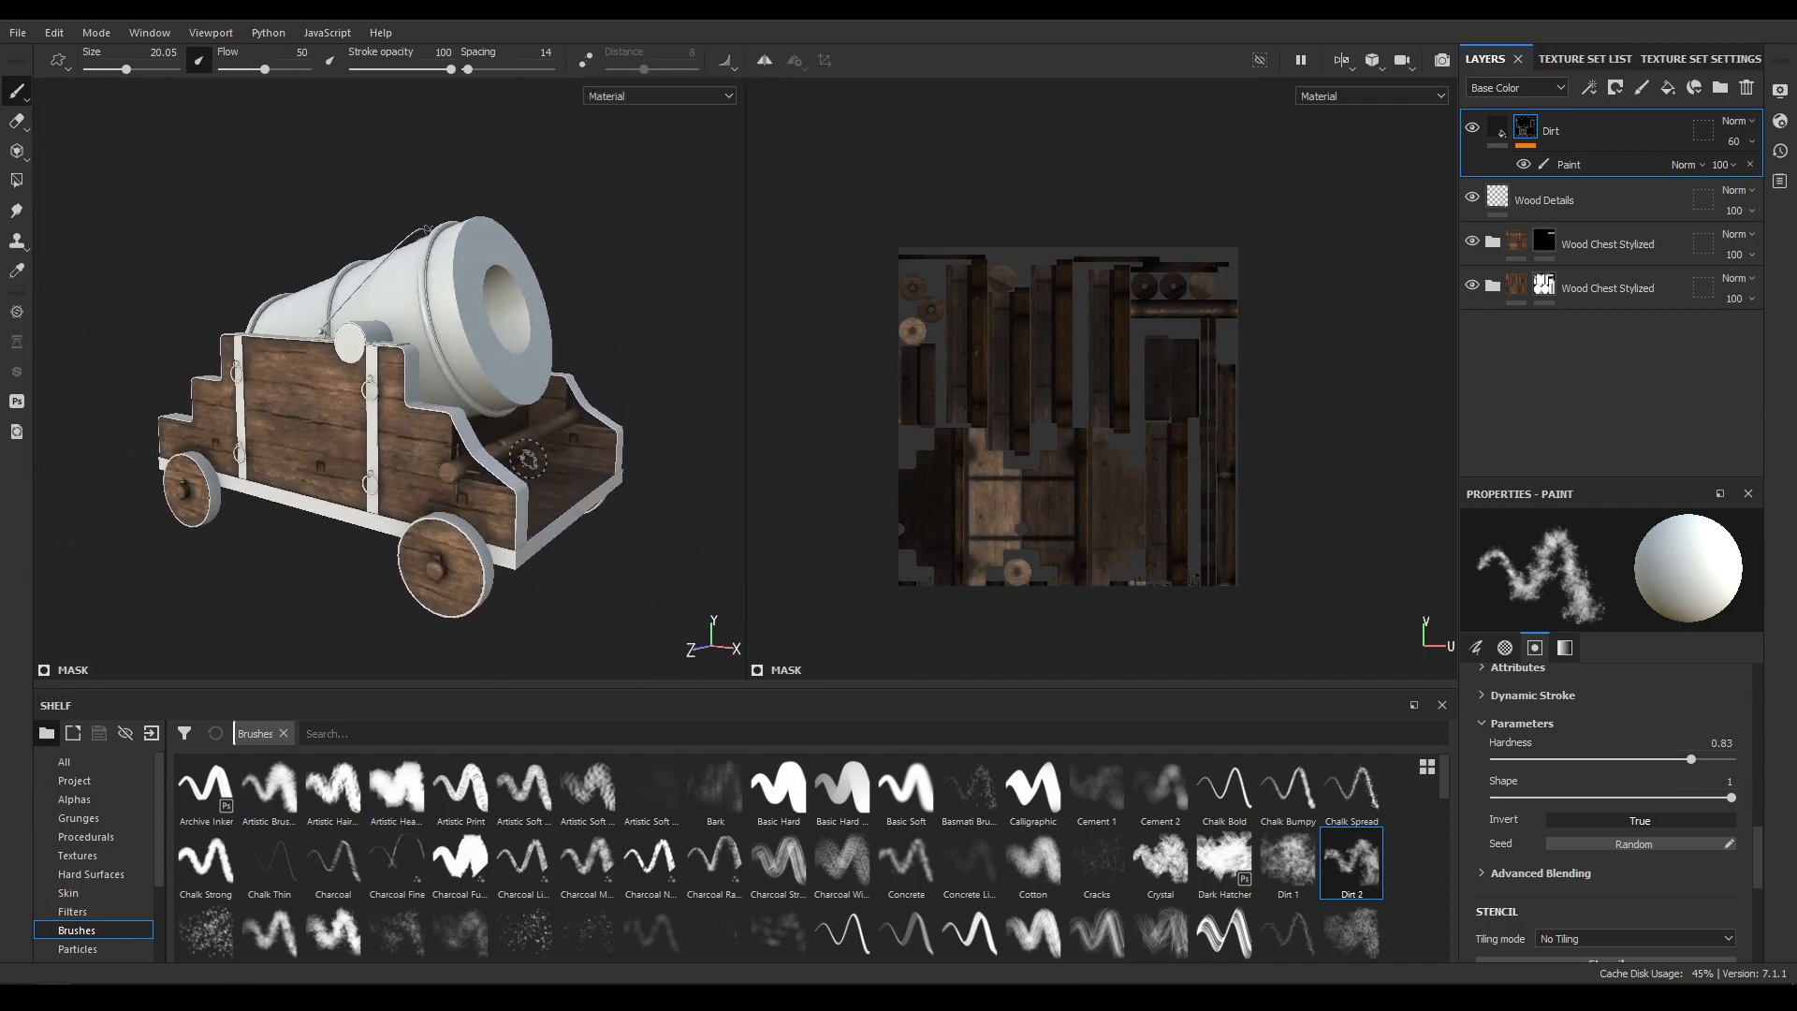
Add a fill layer above the Dirt layer and keep only its roughness and height channels enabled.
{"action": "left_click", "coordinate": [1667, 88]}
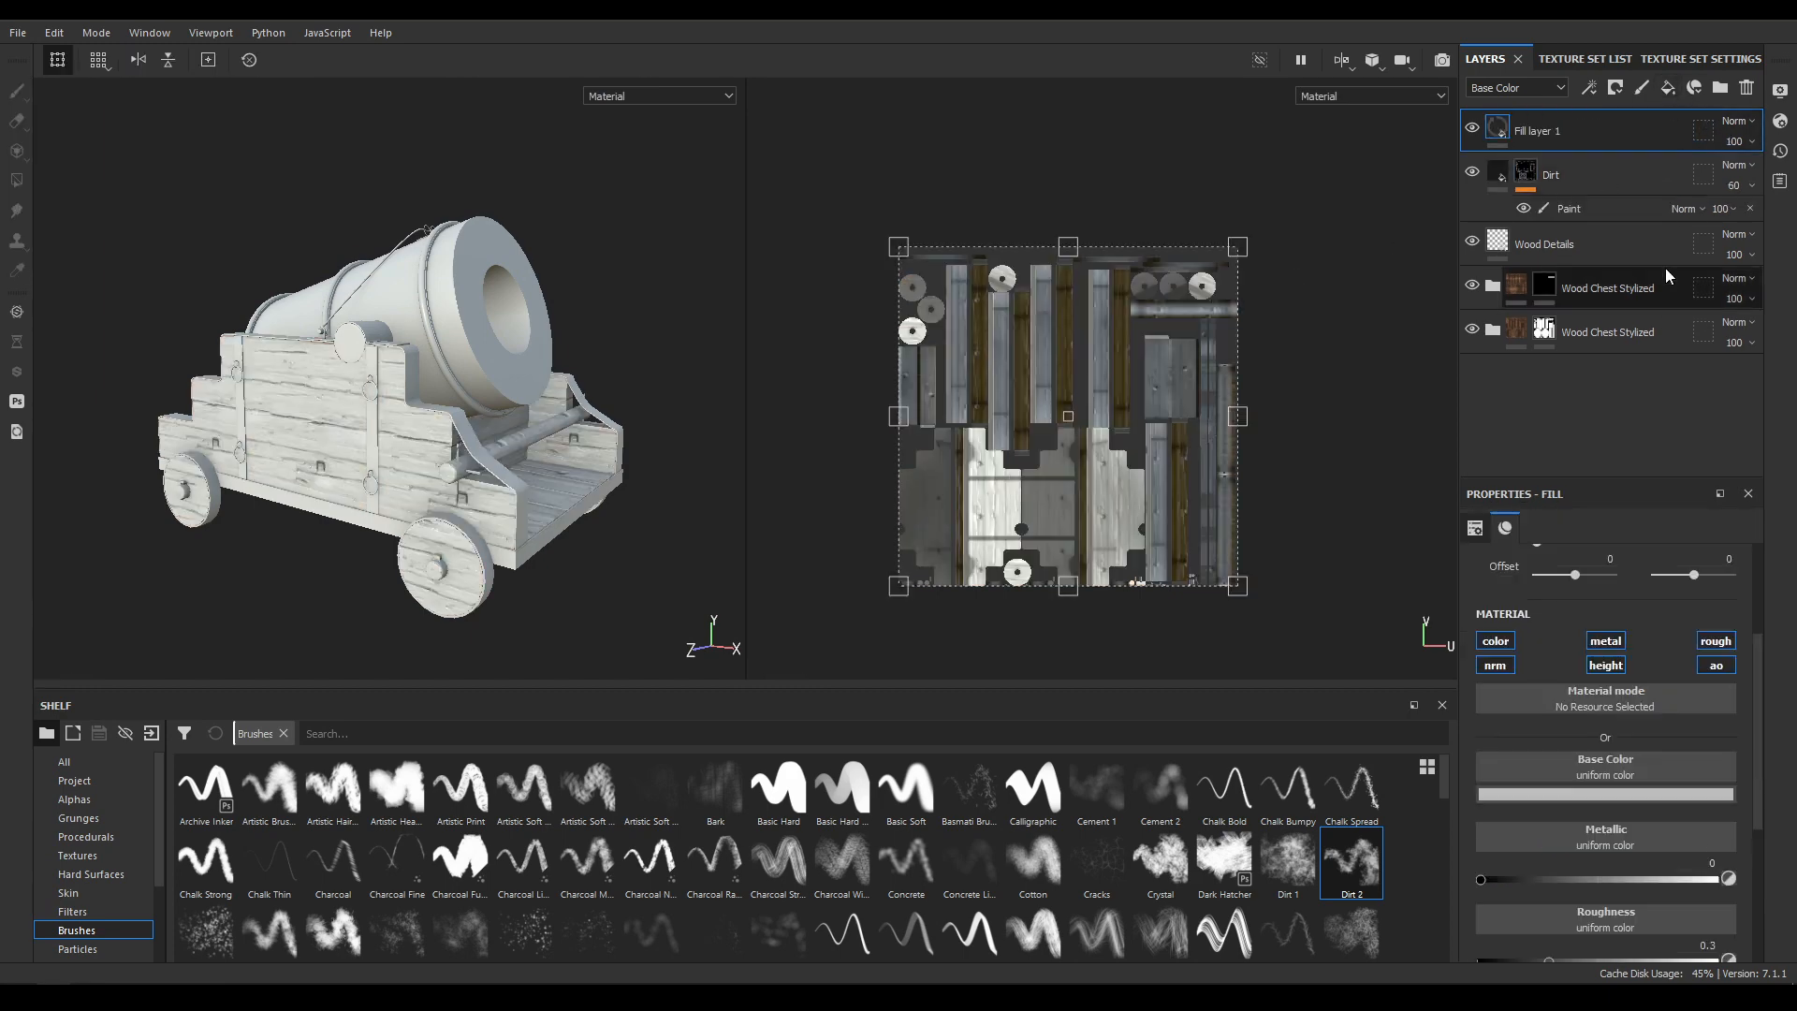
{"action": "left_click", "coordinate": [1513, 640]}
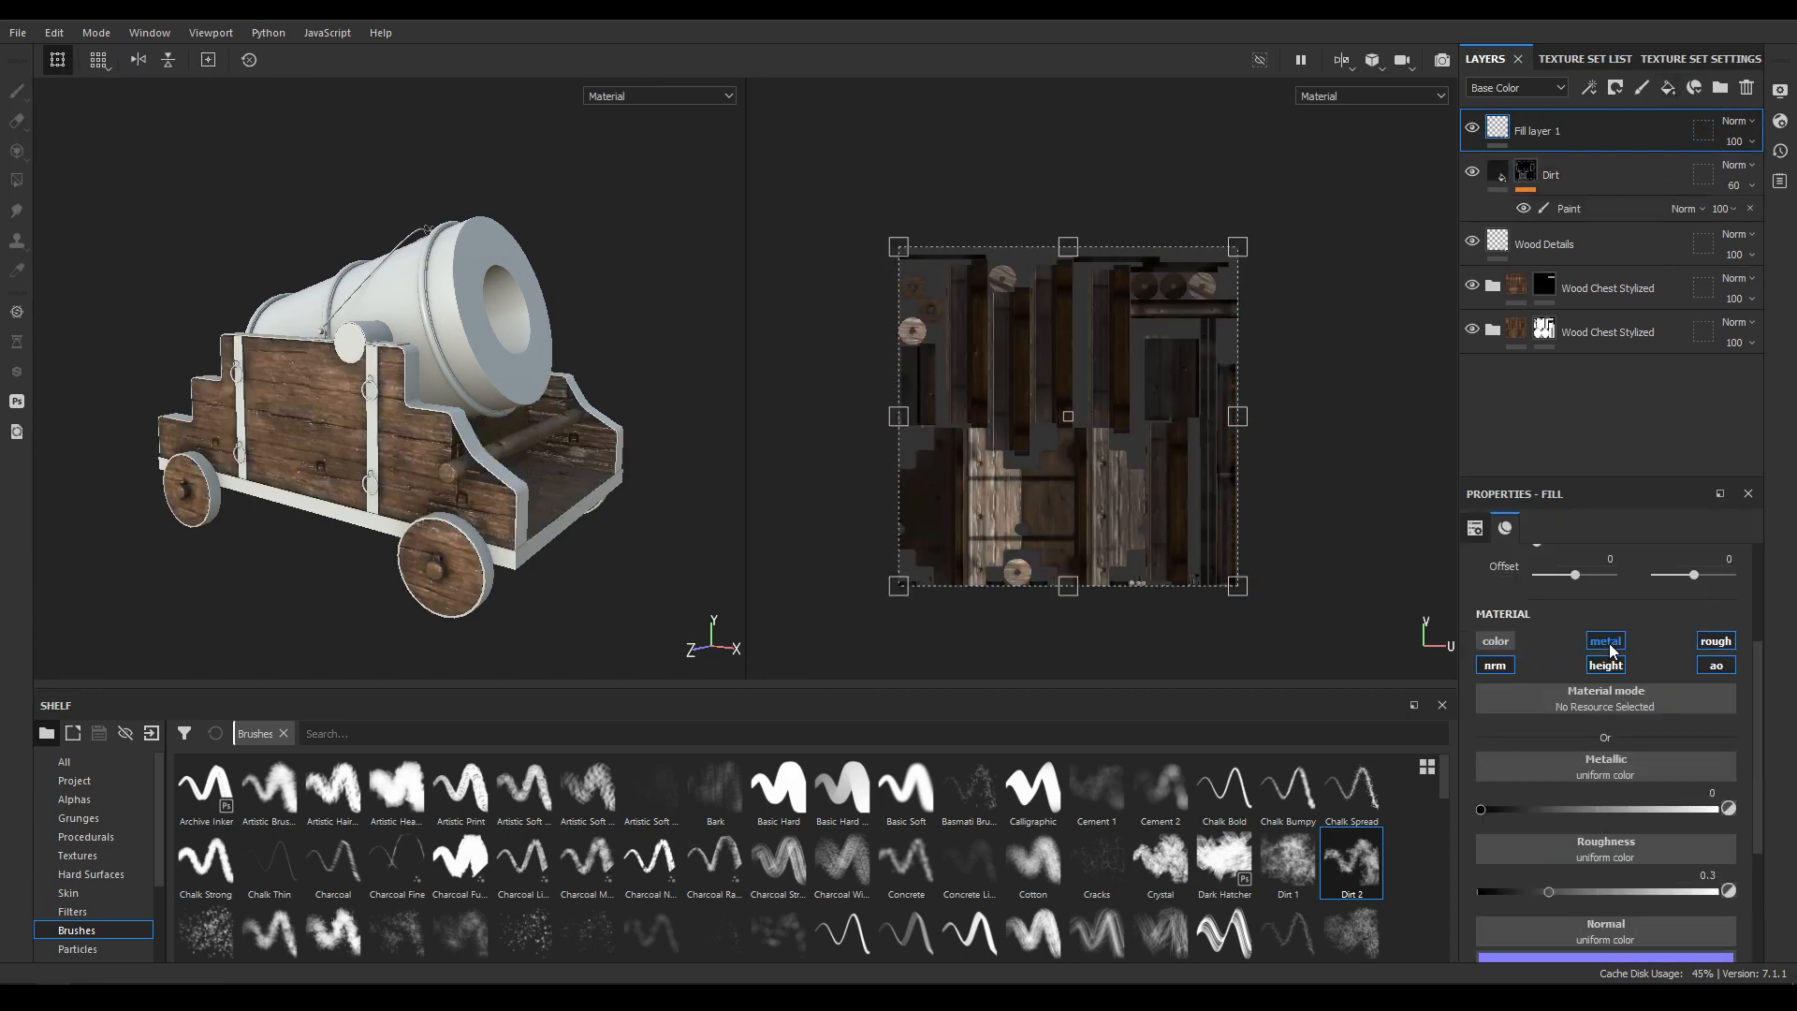
{"action": "left_click", "coordinate": [1605, 641]}
{"action": "left_click", "coordinate": [1489, 668]}
{"action": "left_click", "coordinate": [1715, 665]}
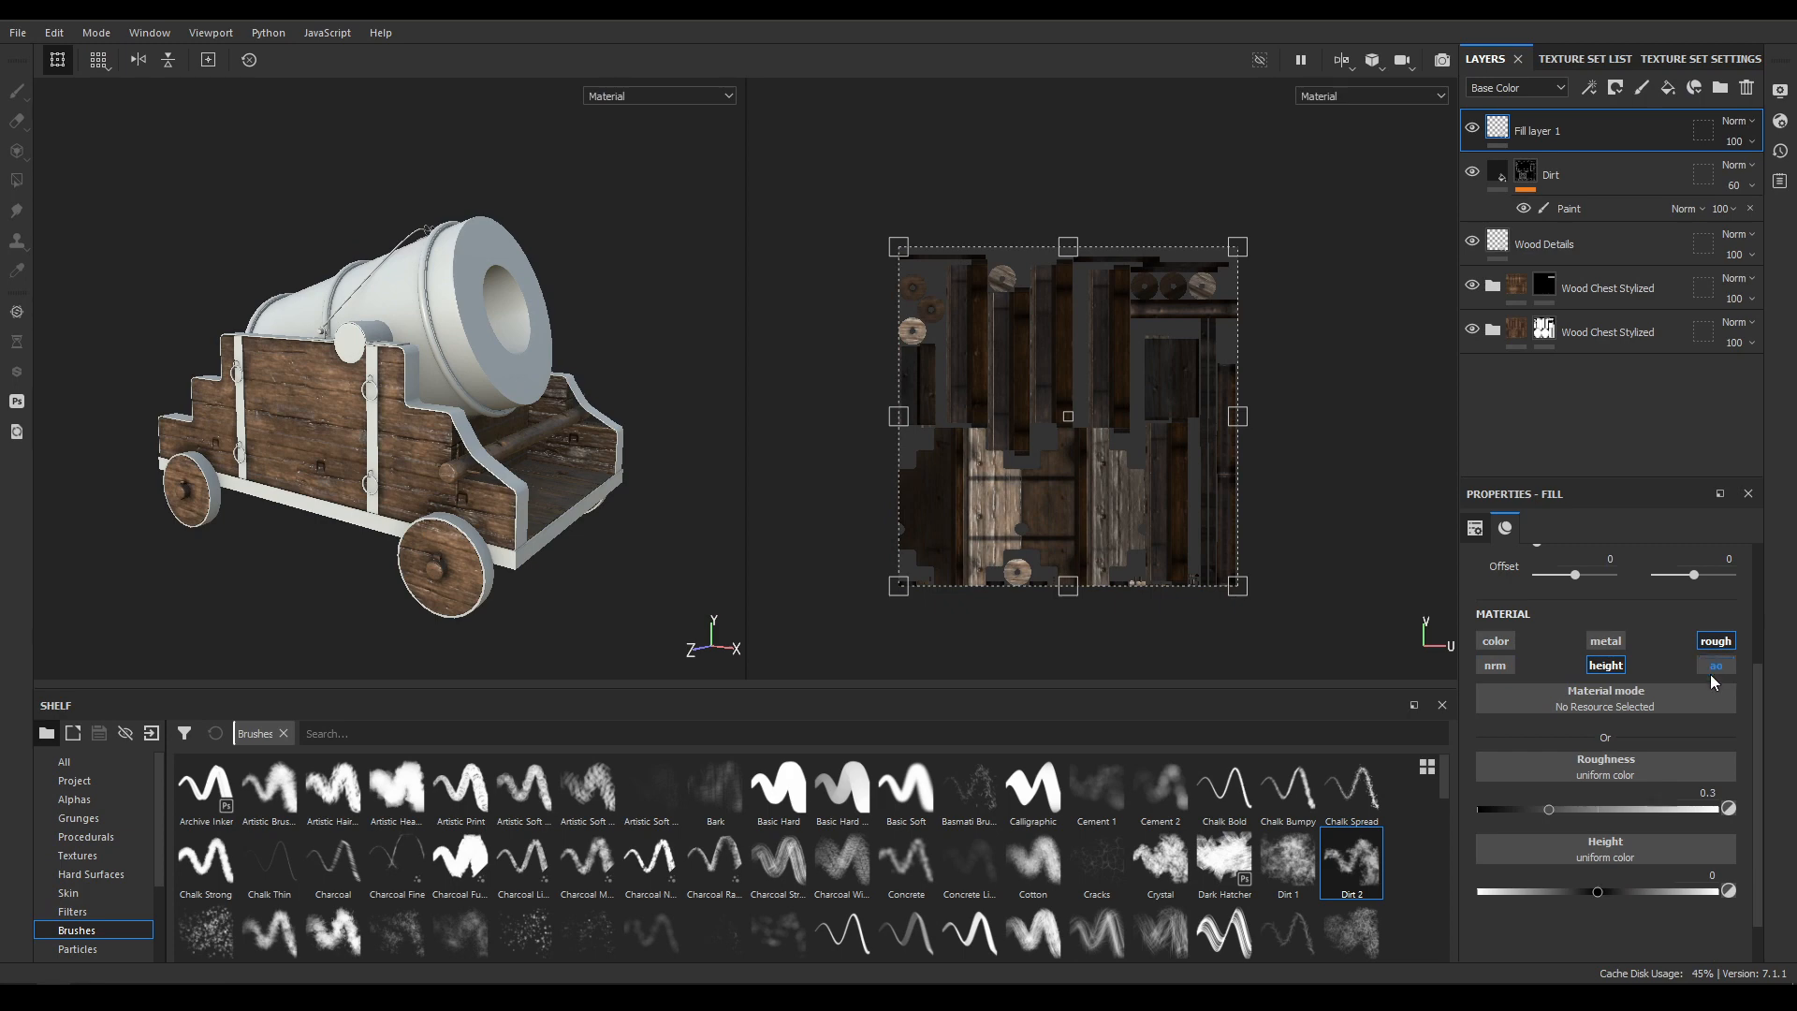
Set the new fill layer's roughness to 1 and height to -0.3, and rename it Scratches.
{"action": "left_click_drag", "start_coordinate": [1553, 754], "coordinate": [1713, 755]}
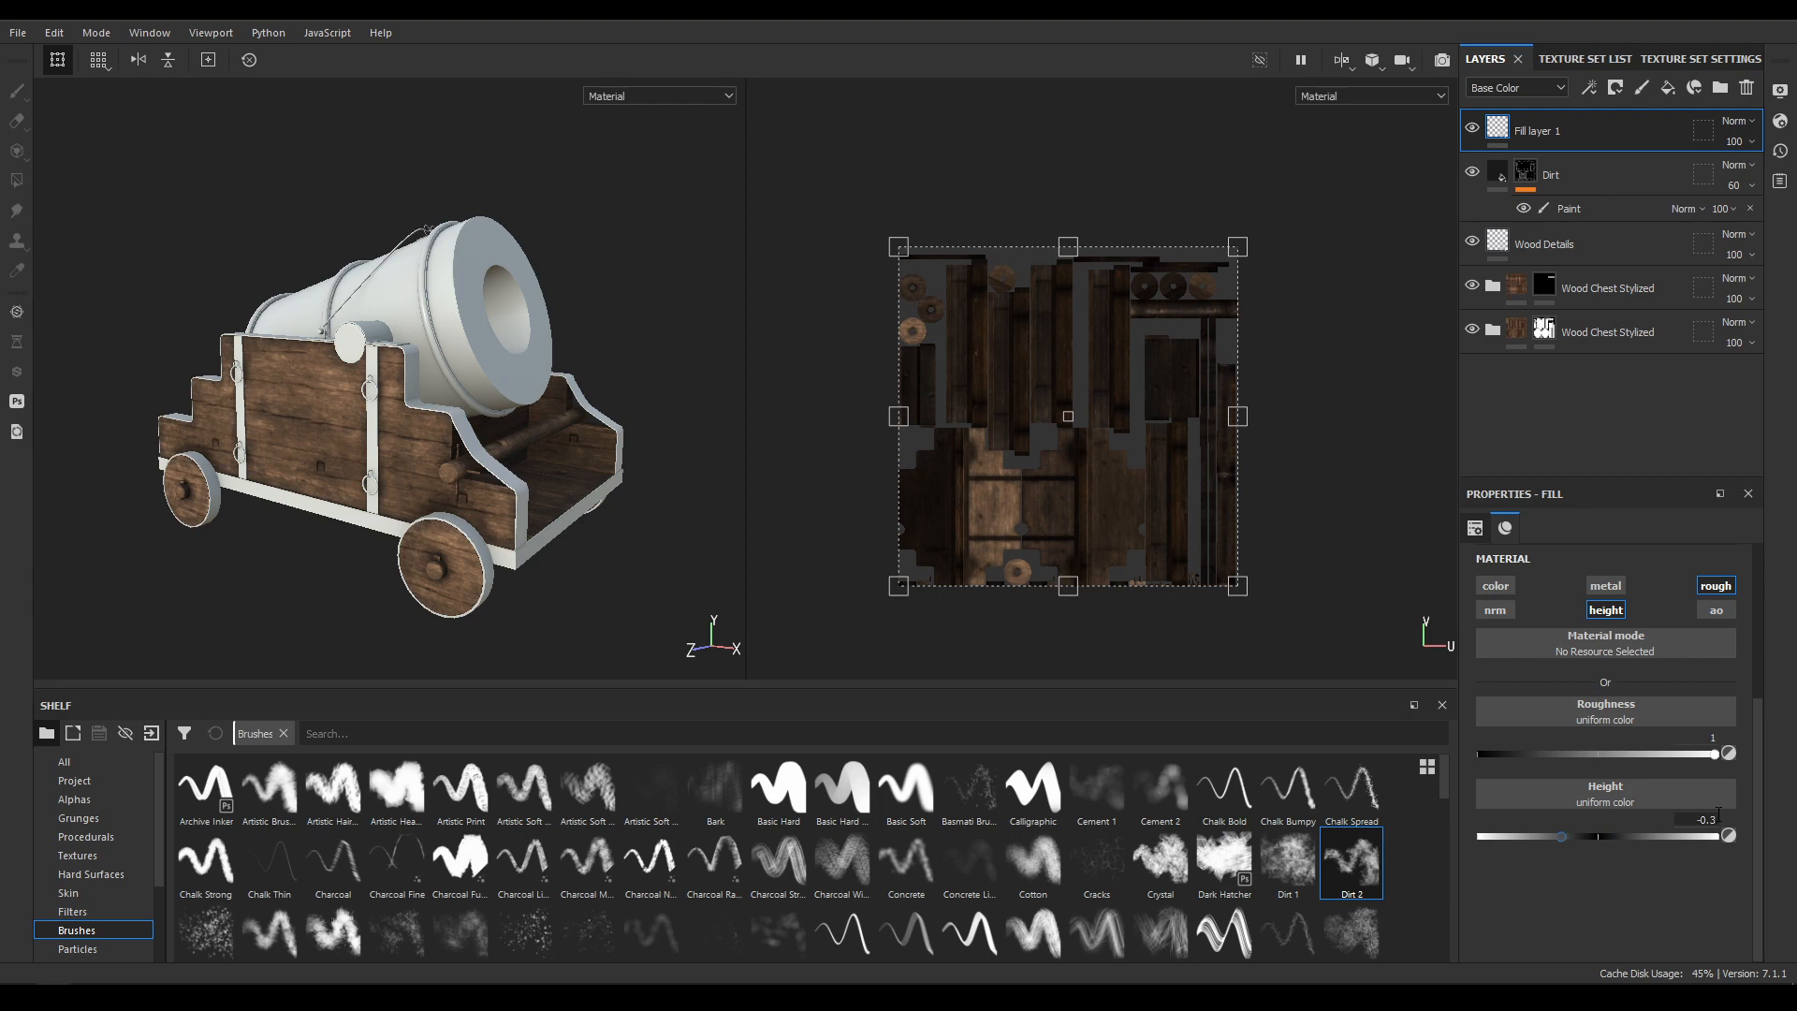
{"action": "right_click", "coordinate": [1538, 122]}
{"action": "left_click", "coordinate": [1520, 126]}
{"action": "right_click", "coordinate": [1575, 132]}
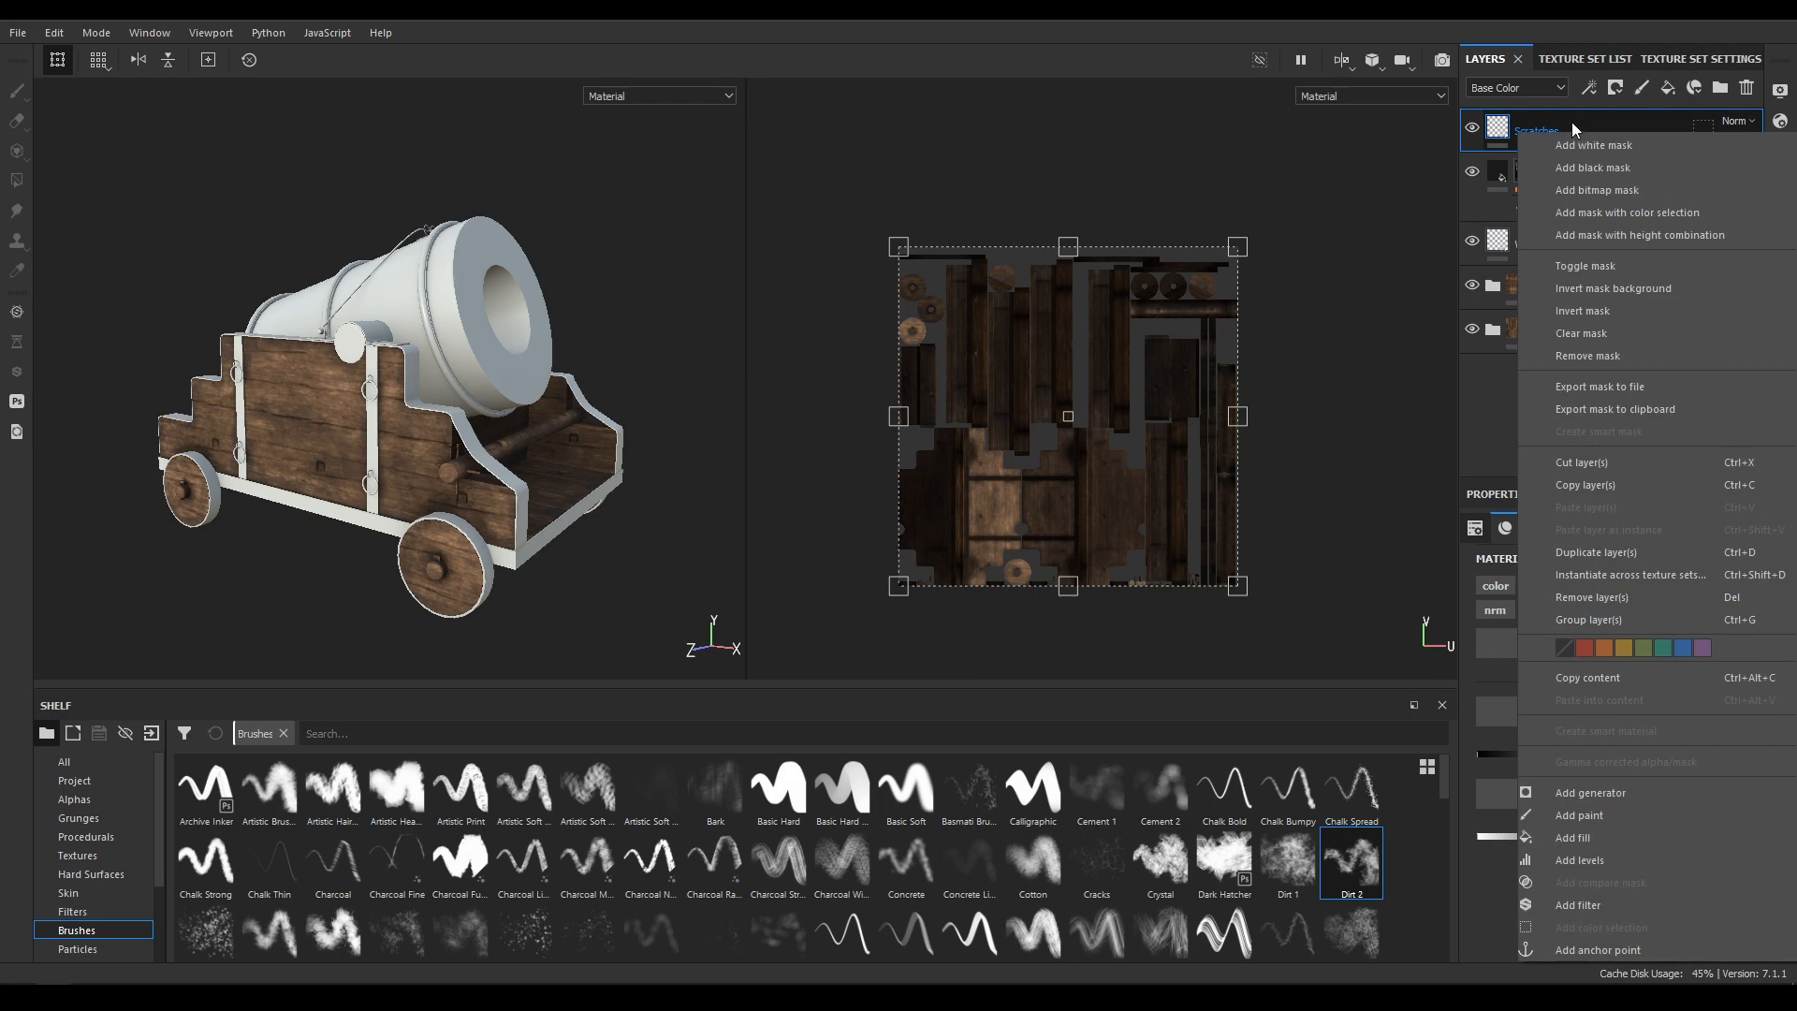
{"action": "left_click", "coordinate": [1570, 121]}
Add a black mask to the Scratches layer and put a fill effect in it.
{"action": "right_click", "coordinate": [1571, 122]}
{"action": "left_click", "coordinate": [1581, 155]}
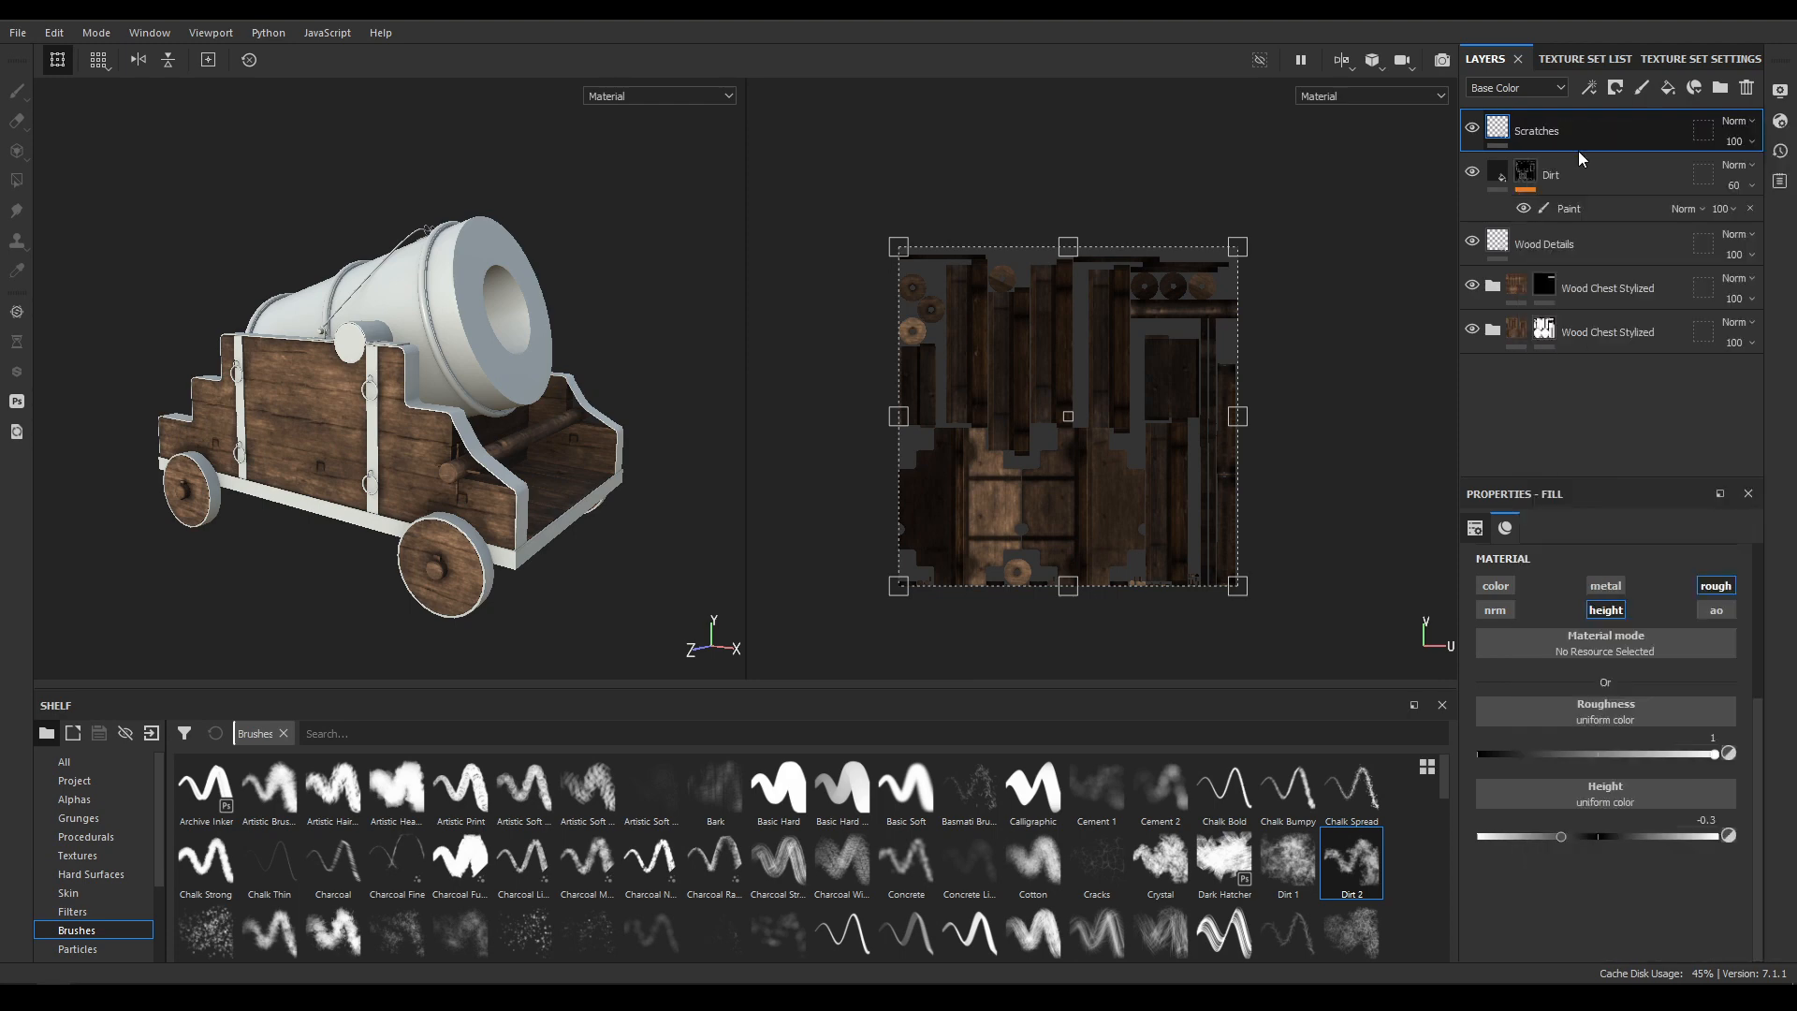
{"action": "right_click", "coordinate": [1578, 133]}
{"action": "left_click", "coordinate": [1593, 842]}
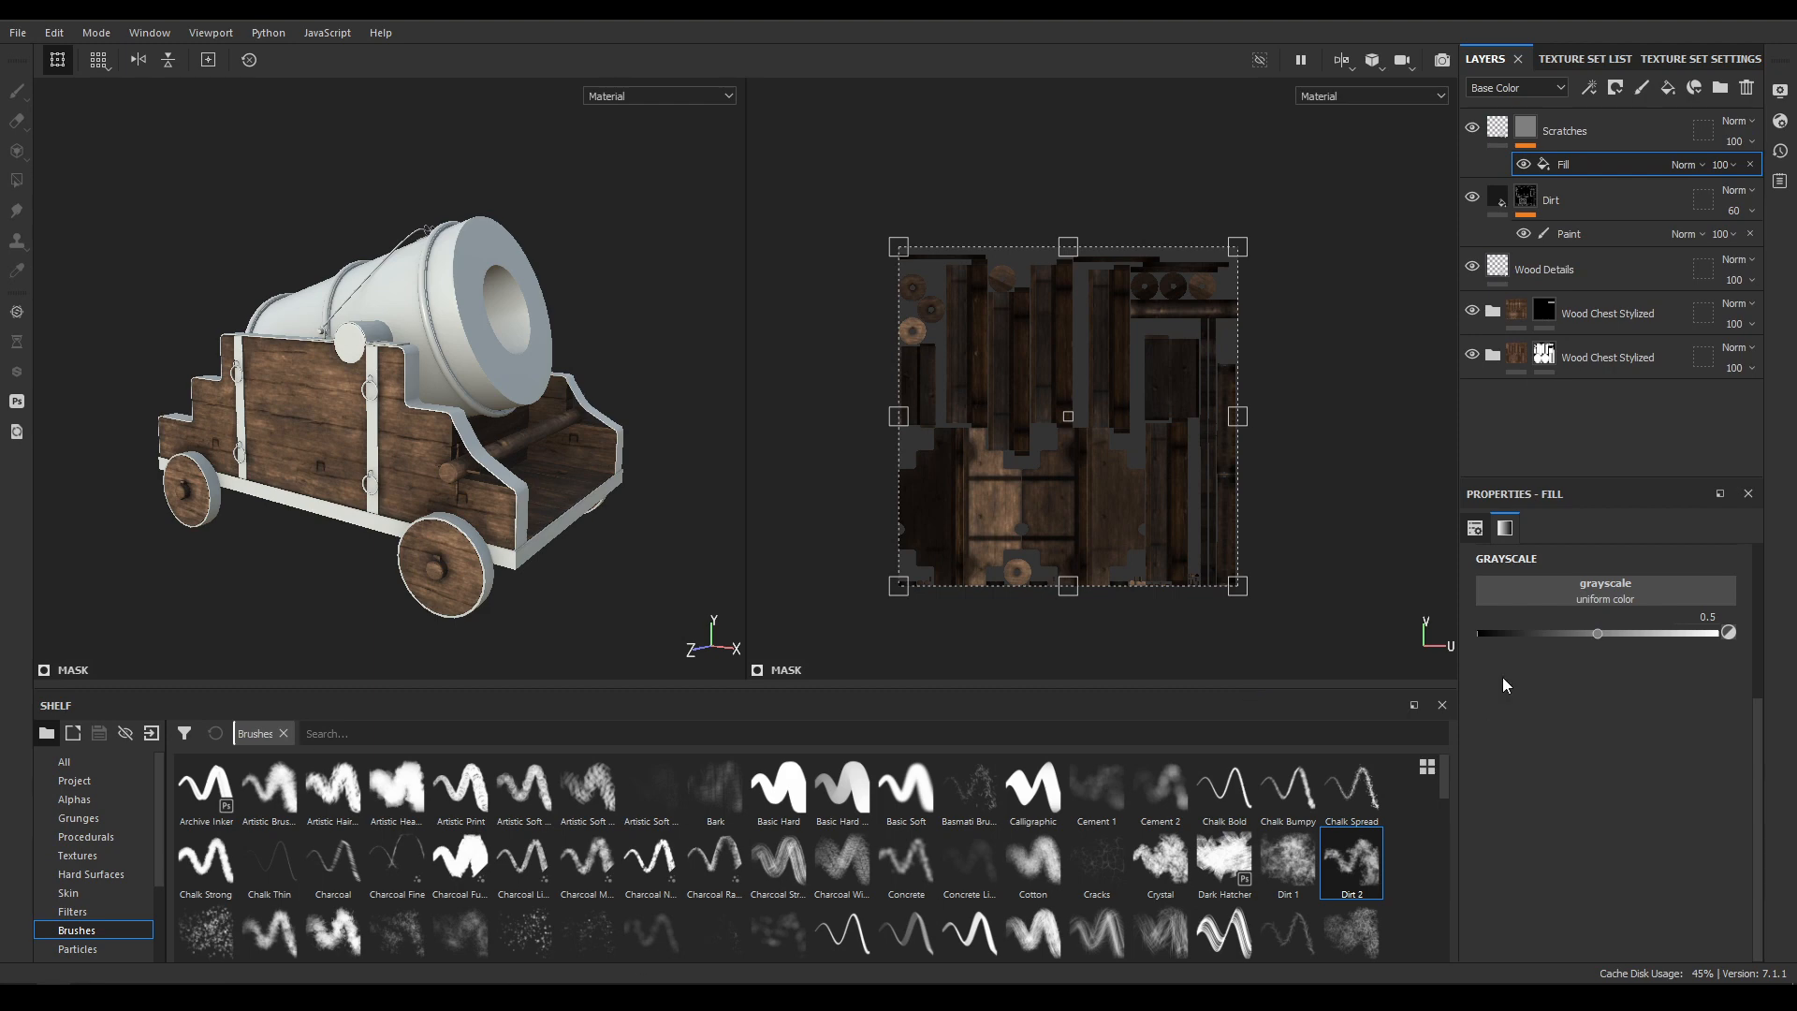
Search for a scratch texture and assign Grunge Scratches Rough as the mask fill's grayscale.
{"action": "left_click", "coordinate": [1548, 589]}
{"action": "type", "text": "scratc"}
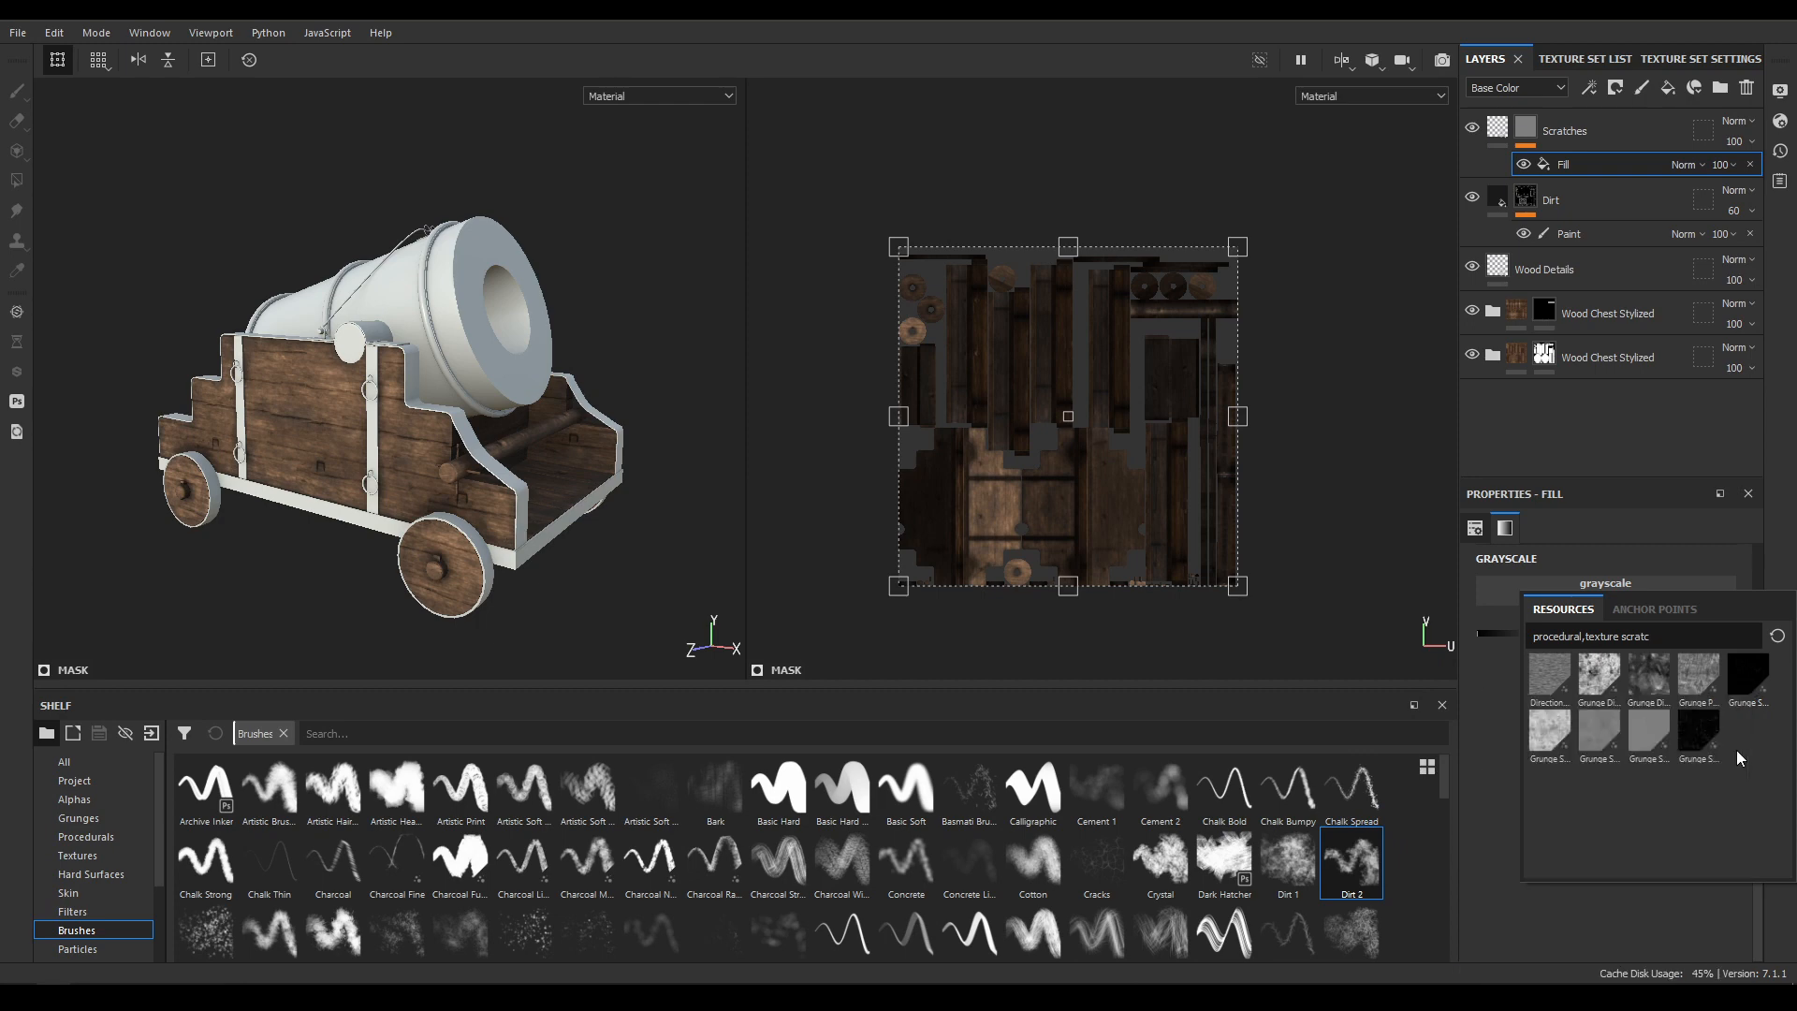
{"action": "left_click", "coordinate": [1688, 737]}
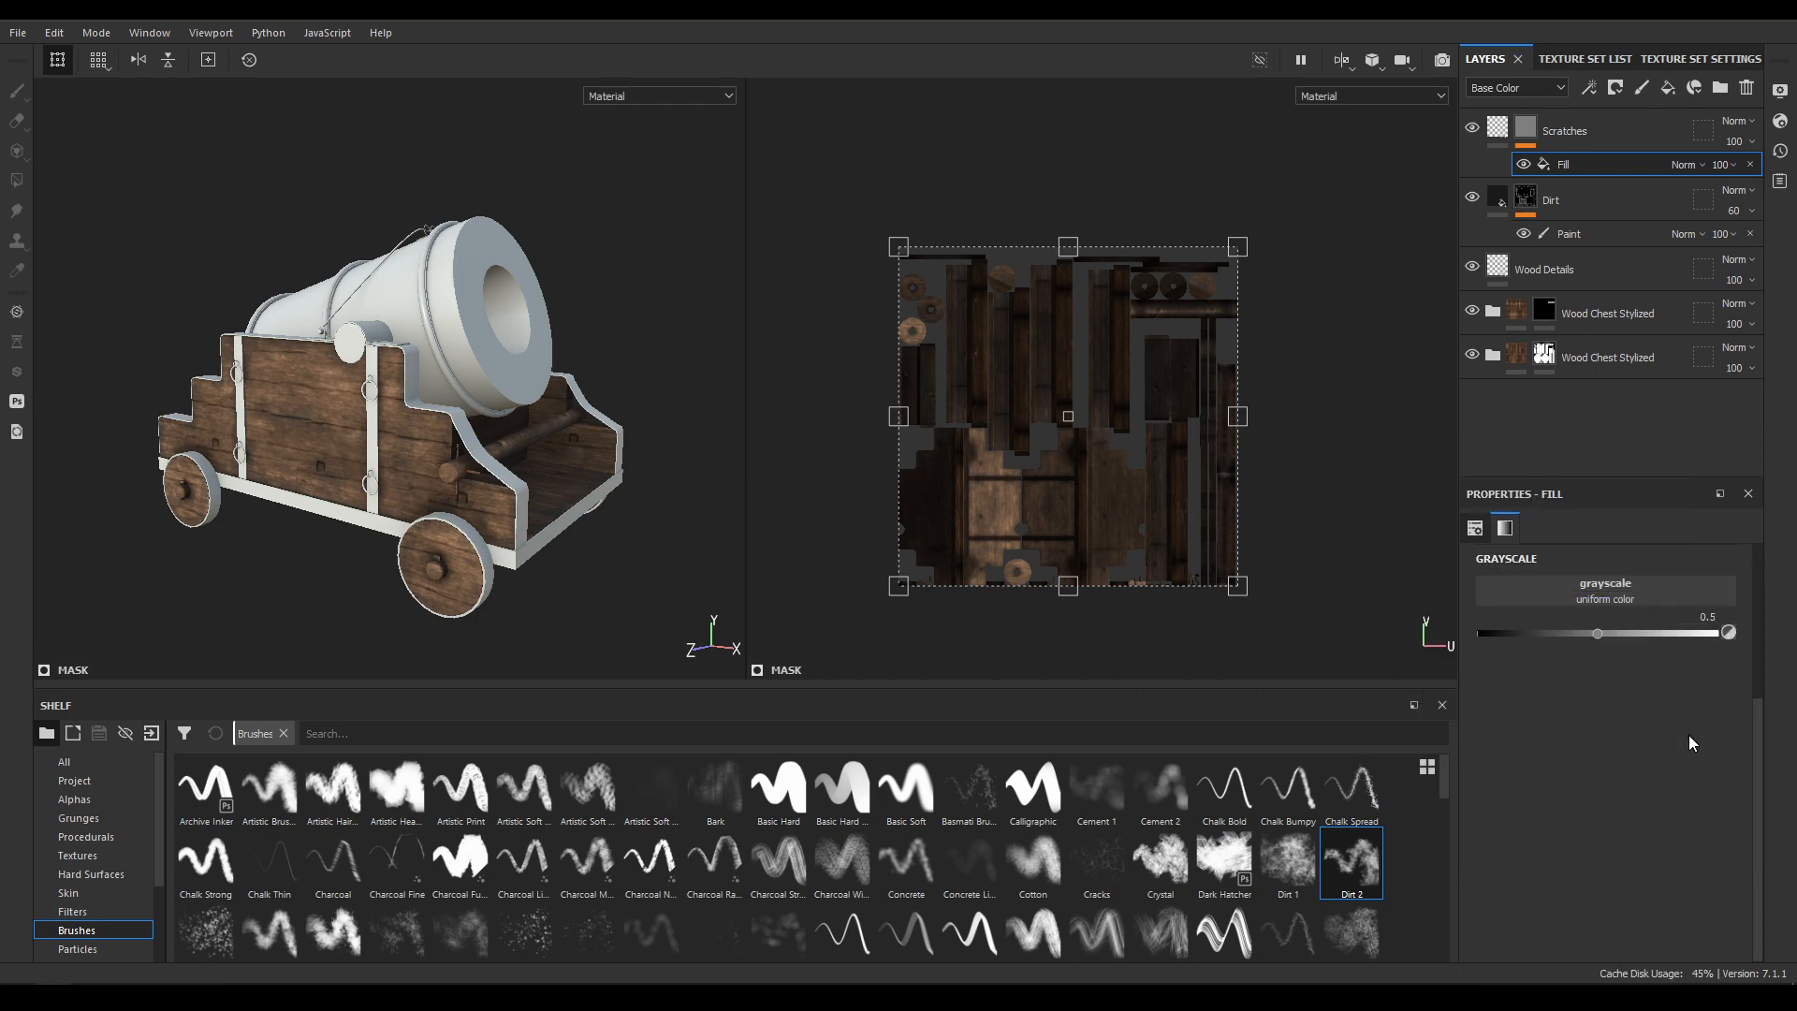
{"action": "scroll", "coordinate": [399, 498], "scroll_direction": "up", "scroll_amount": 3}
{"action": "left_click_drag", "start_coordinate": [228, 614], "coordinate": [285, 506], "text": "alt"}
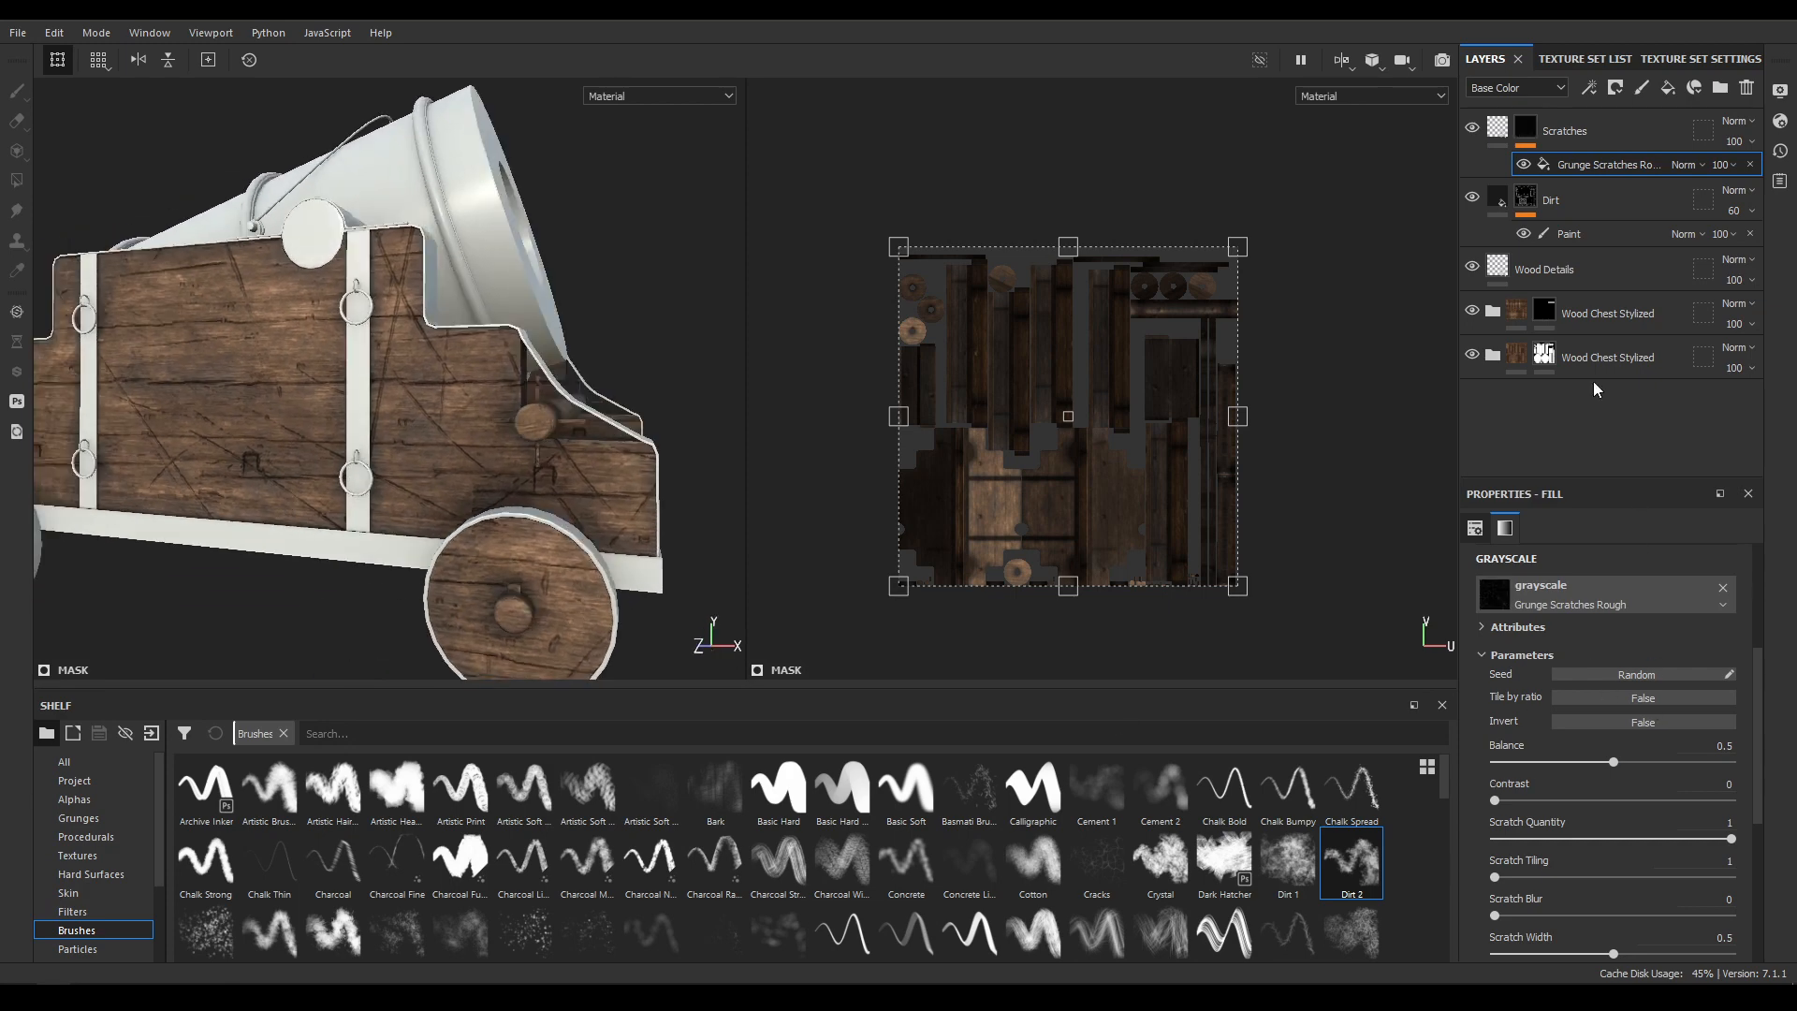
Switch the projection of the Scratches mask's Grunge Scratches Rough fill to Tri-planar projection.
{"action": "left_click", "coordinate": [1518, 131]}
{"action": "scroll", "coordinate": [1581, 709], "scroll_direction": "up", "scroll_amount": 7}
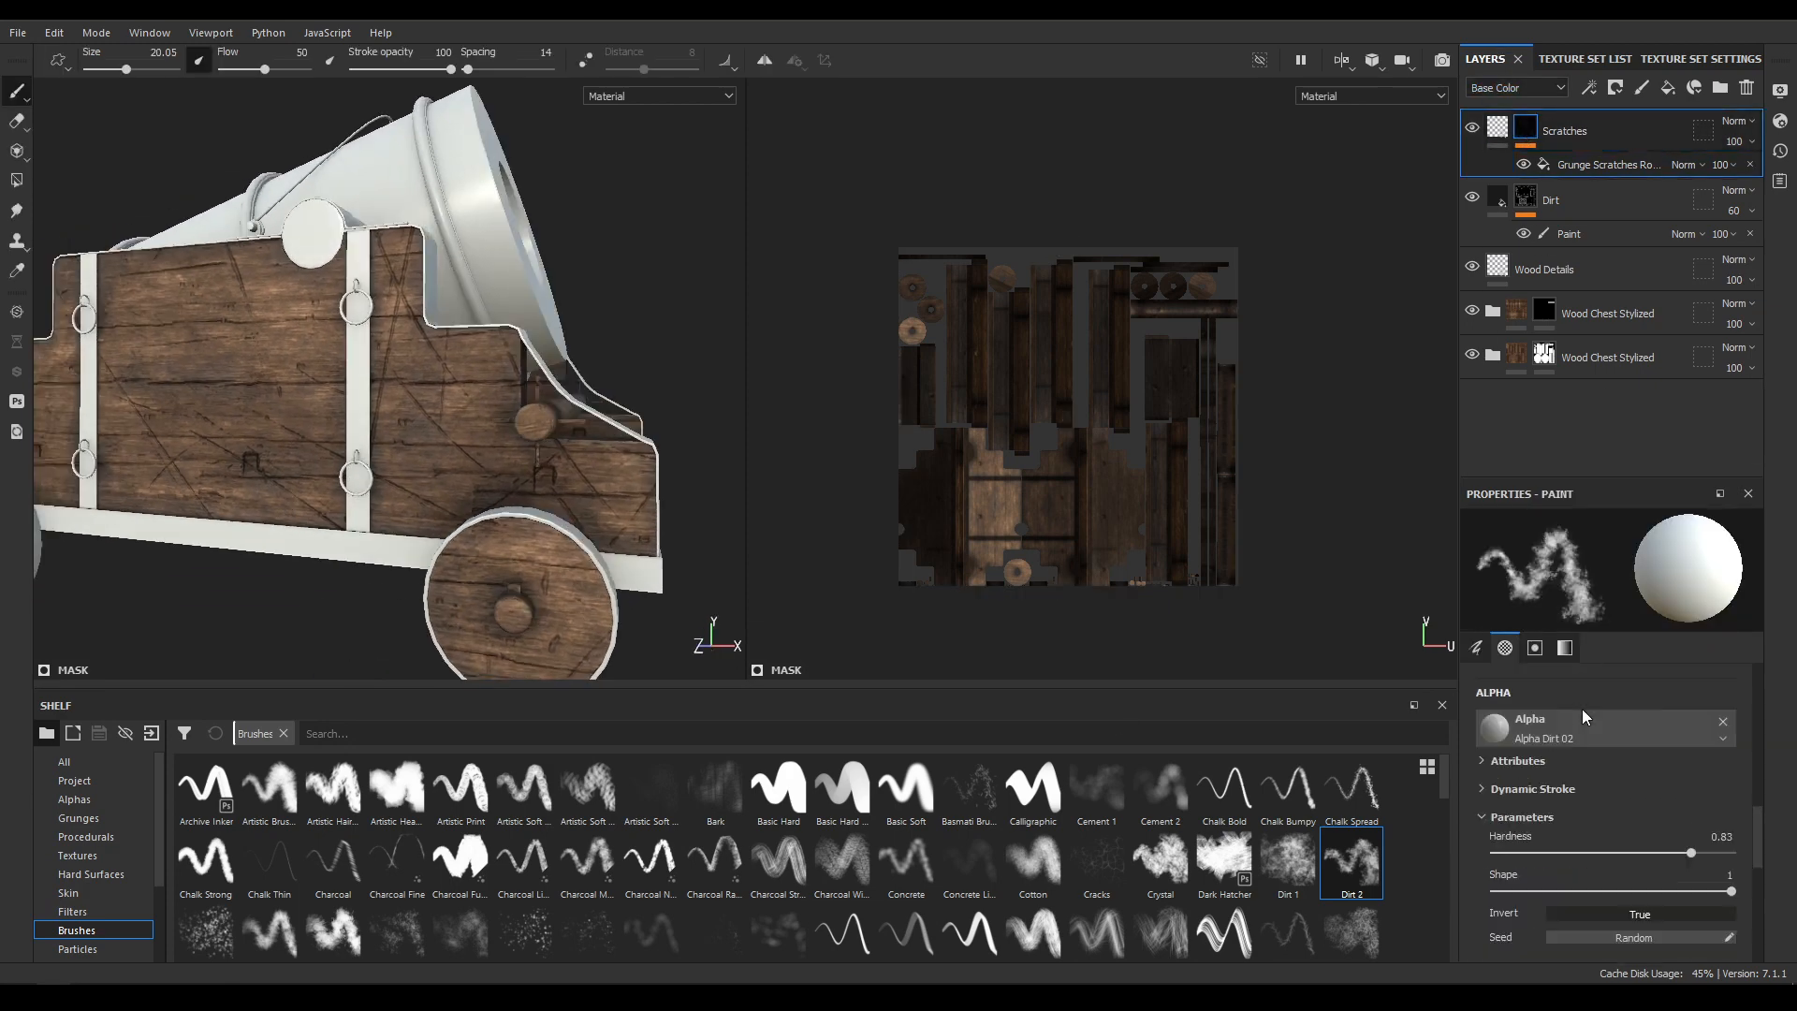
{"action": "scroll", "coordinate": [1581, 710], "scroll_direction": "down", "scroll_amount": 5}
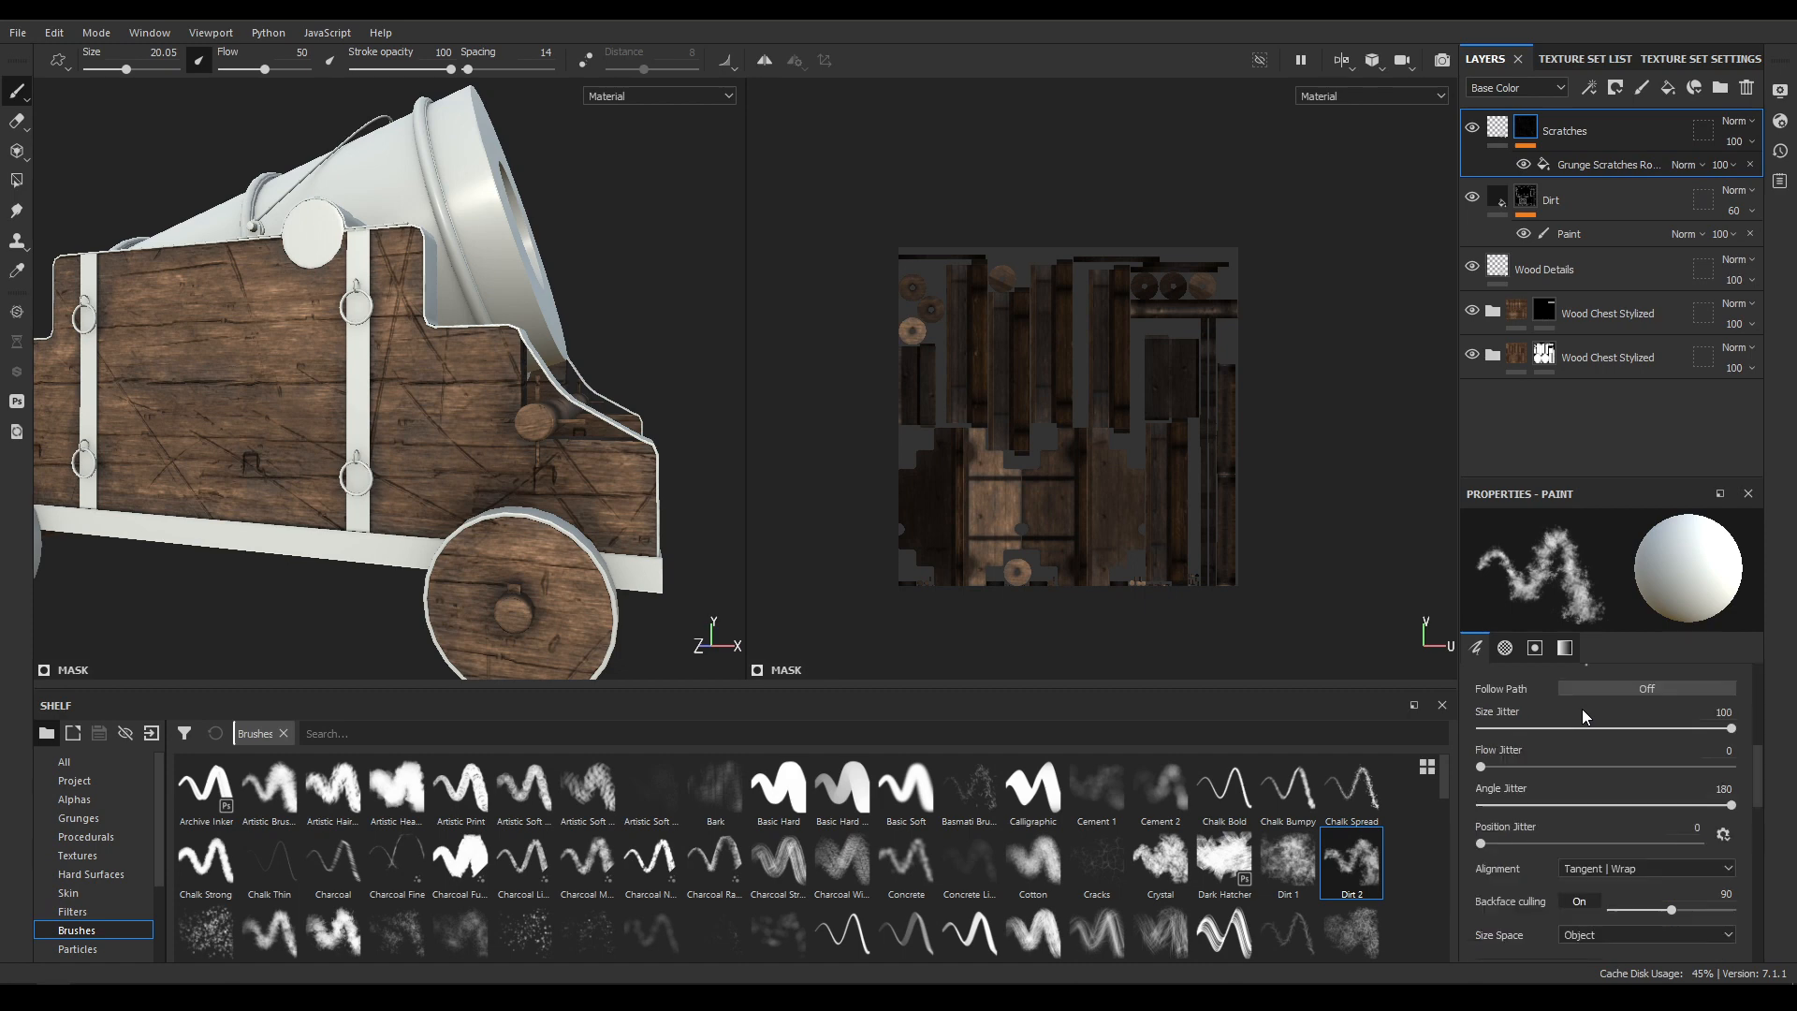
{"action": "left_click", "coordinate": [1626, 164]}
{"action": "scroll", "coordinate": [1527, 902], "scroll_direction": "up", "scroll_amount": 5}
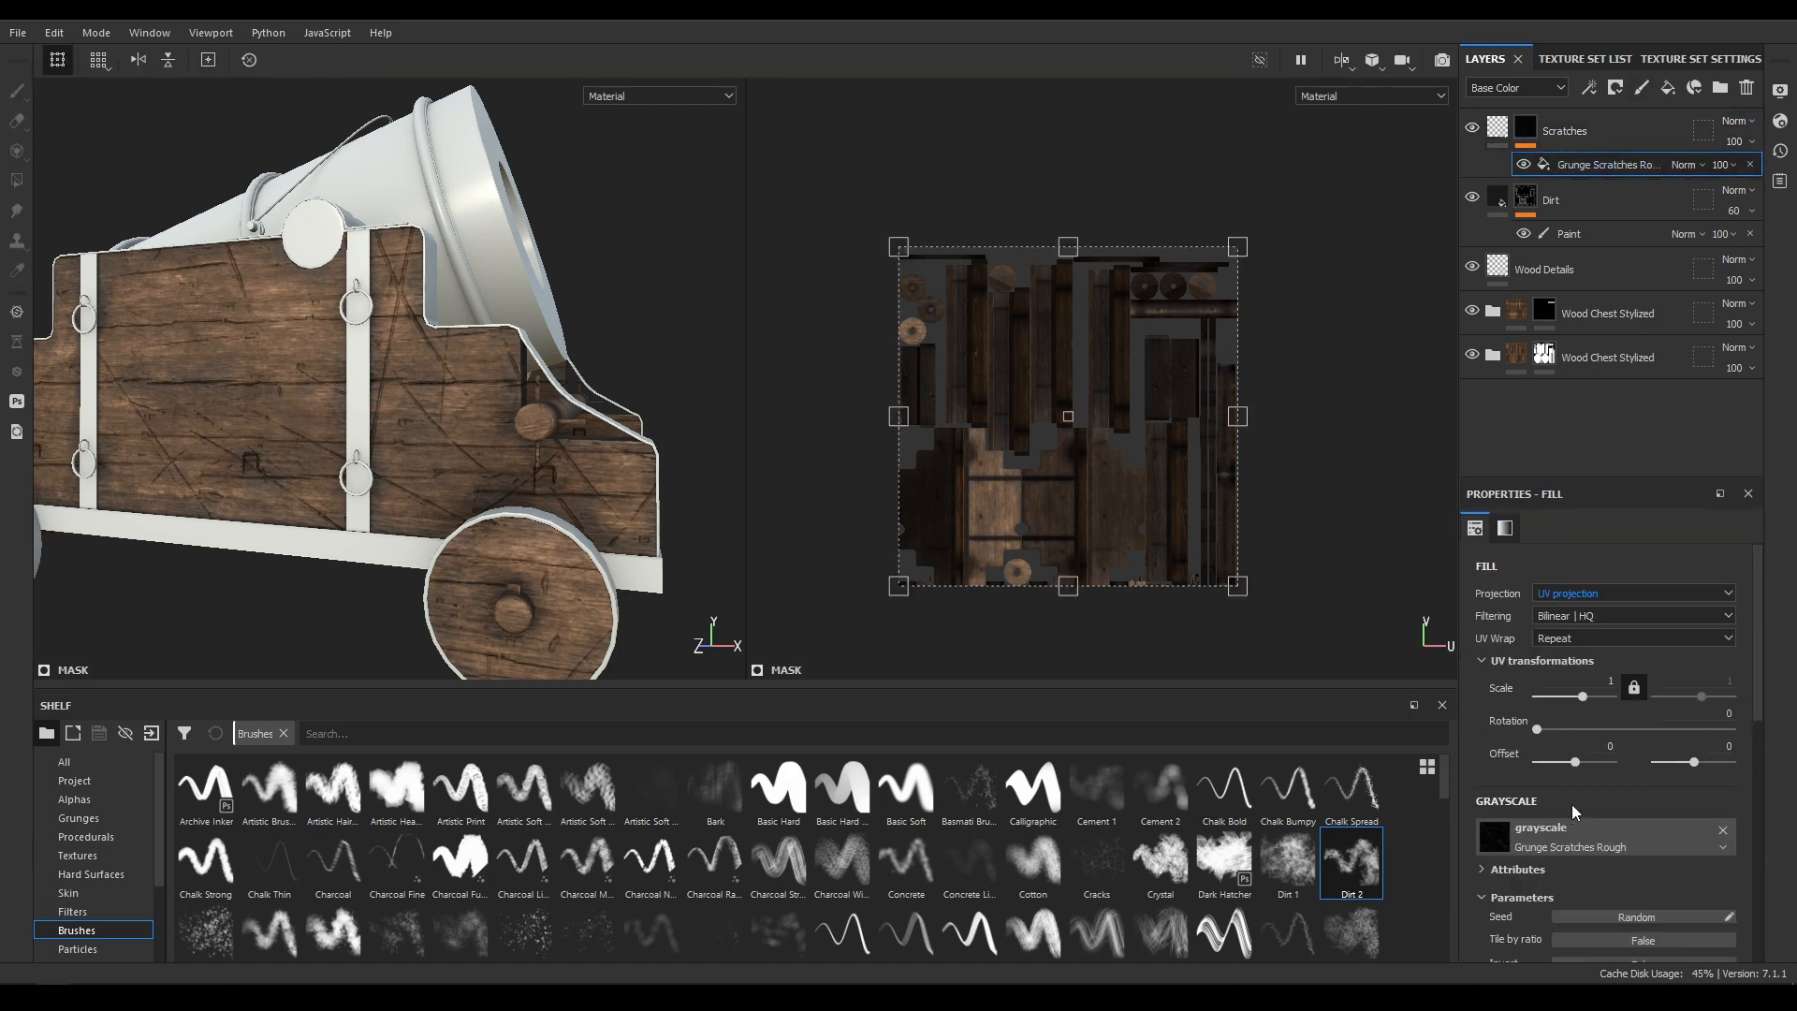
{"action": "left_click", "coordinate": [1579, 593]}
{"action": "left_click", "coordinate": [1568, 626]}
{"action": "left_click", "coordinate": [1582, 589]}
{"action": "left_click", "coordinate": [1581, 627]}
Set the scratch fill's contrast to 1 and its UV scale to 3.
{"action": "scroll", "coordinate": [1647, 768], "scroll_direction": "down", "scroll_amount": 4}
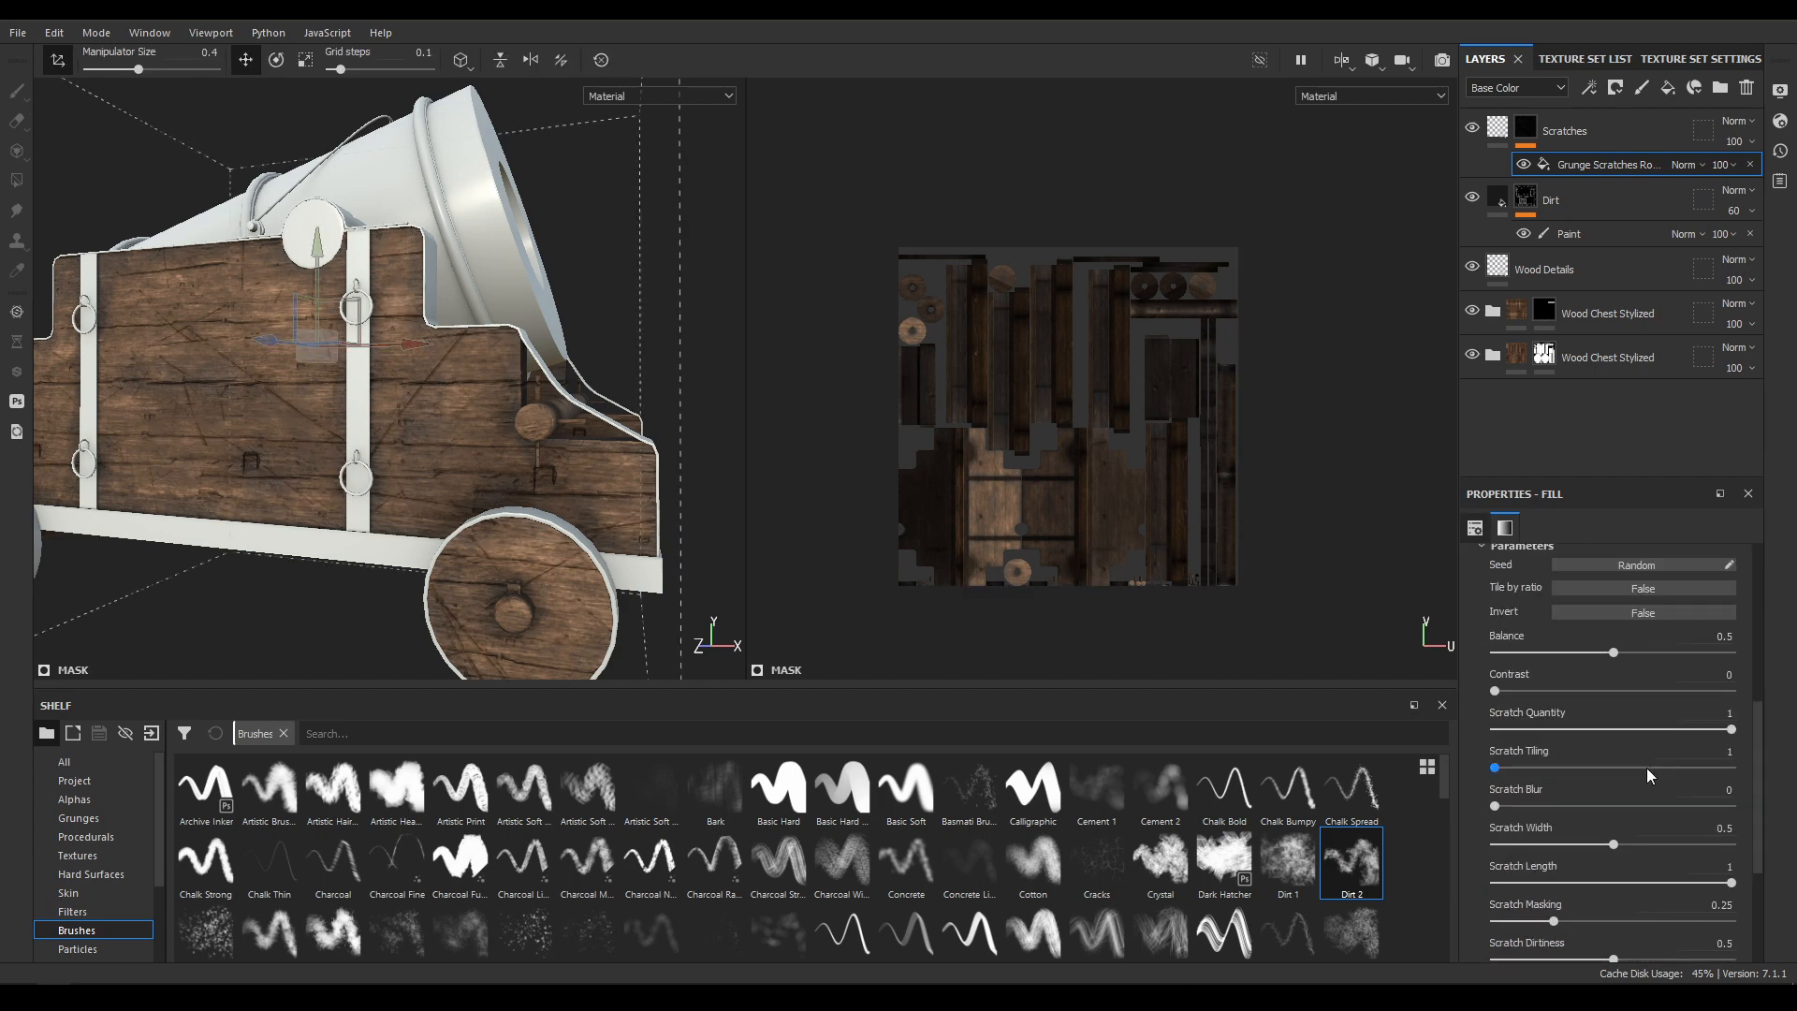
{"action": "scroll", "coordinate": [1548, 710], "scroll_direction": "up", "scroll_amount": 1}
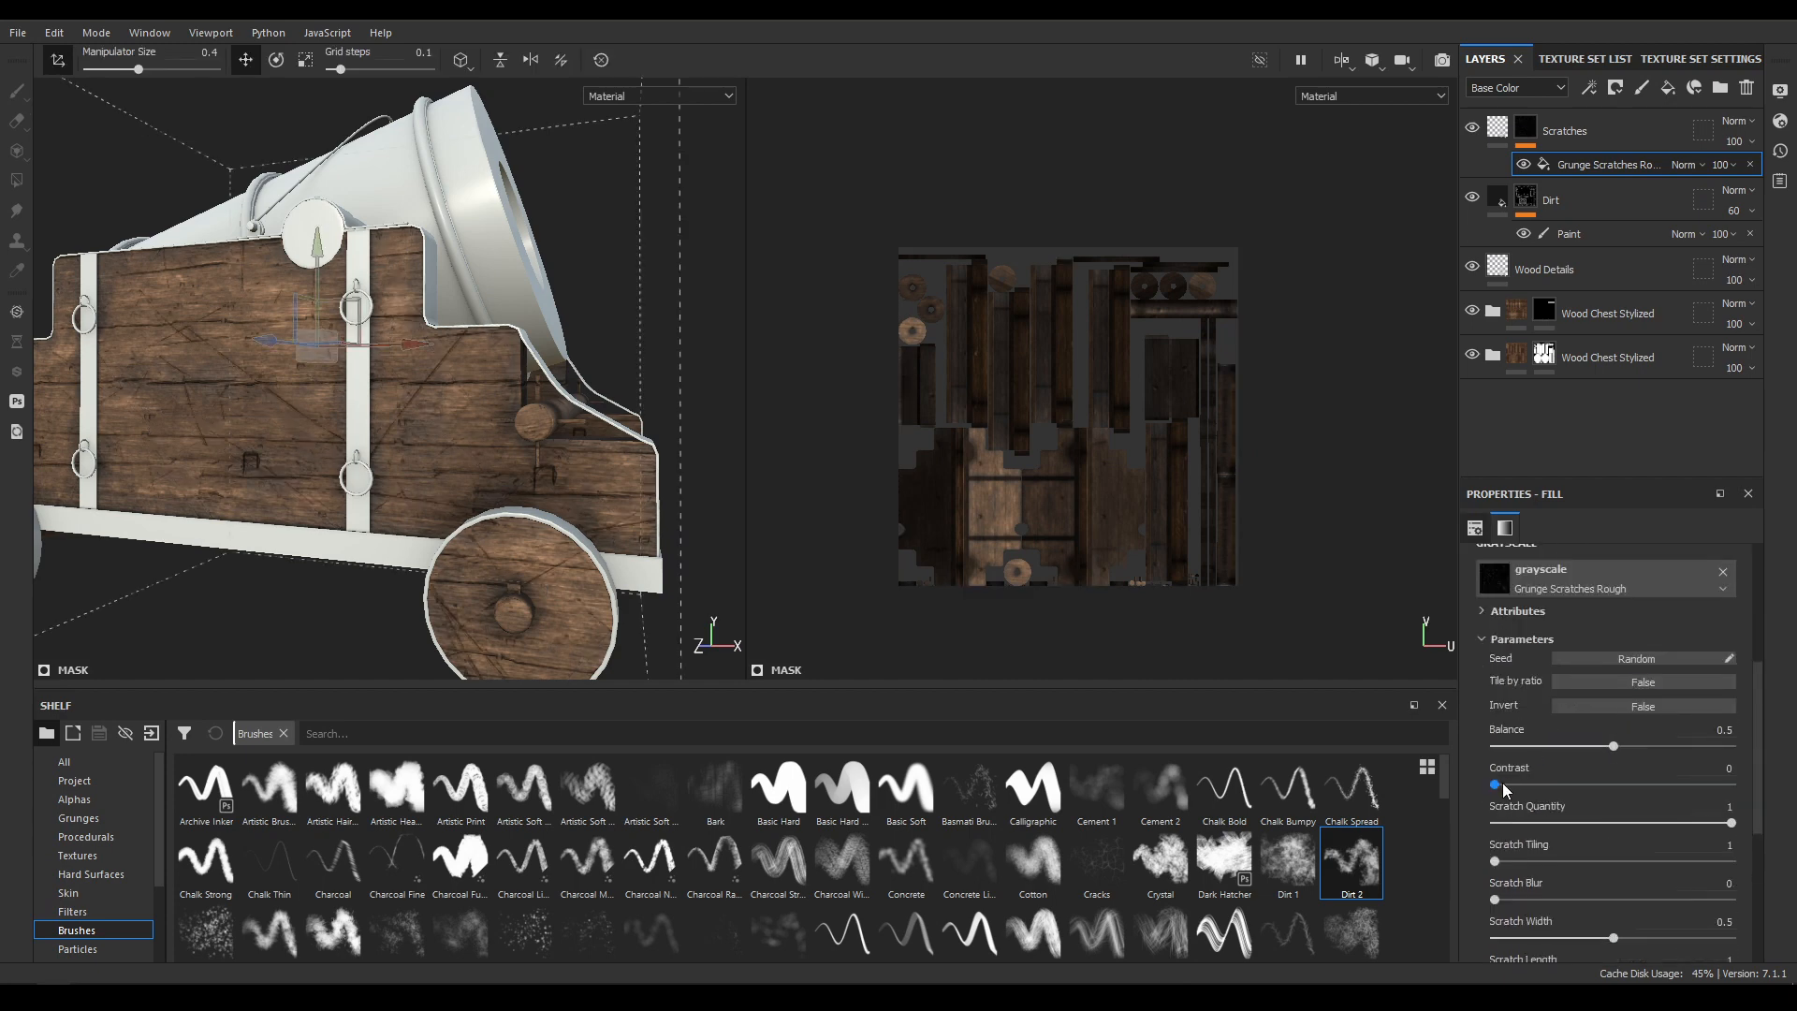
{"action": "left_click_drag", "start_coordinate": [1501, 784], "coordinate": [1737, 793]}
{"action": "scroll", "coordinate": [1525, 713], "scroll_direction": "up", "scroll_amount": 3}
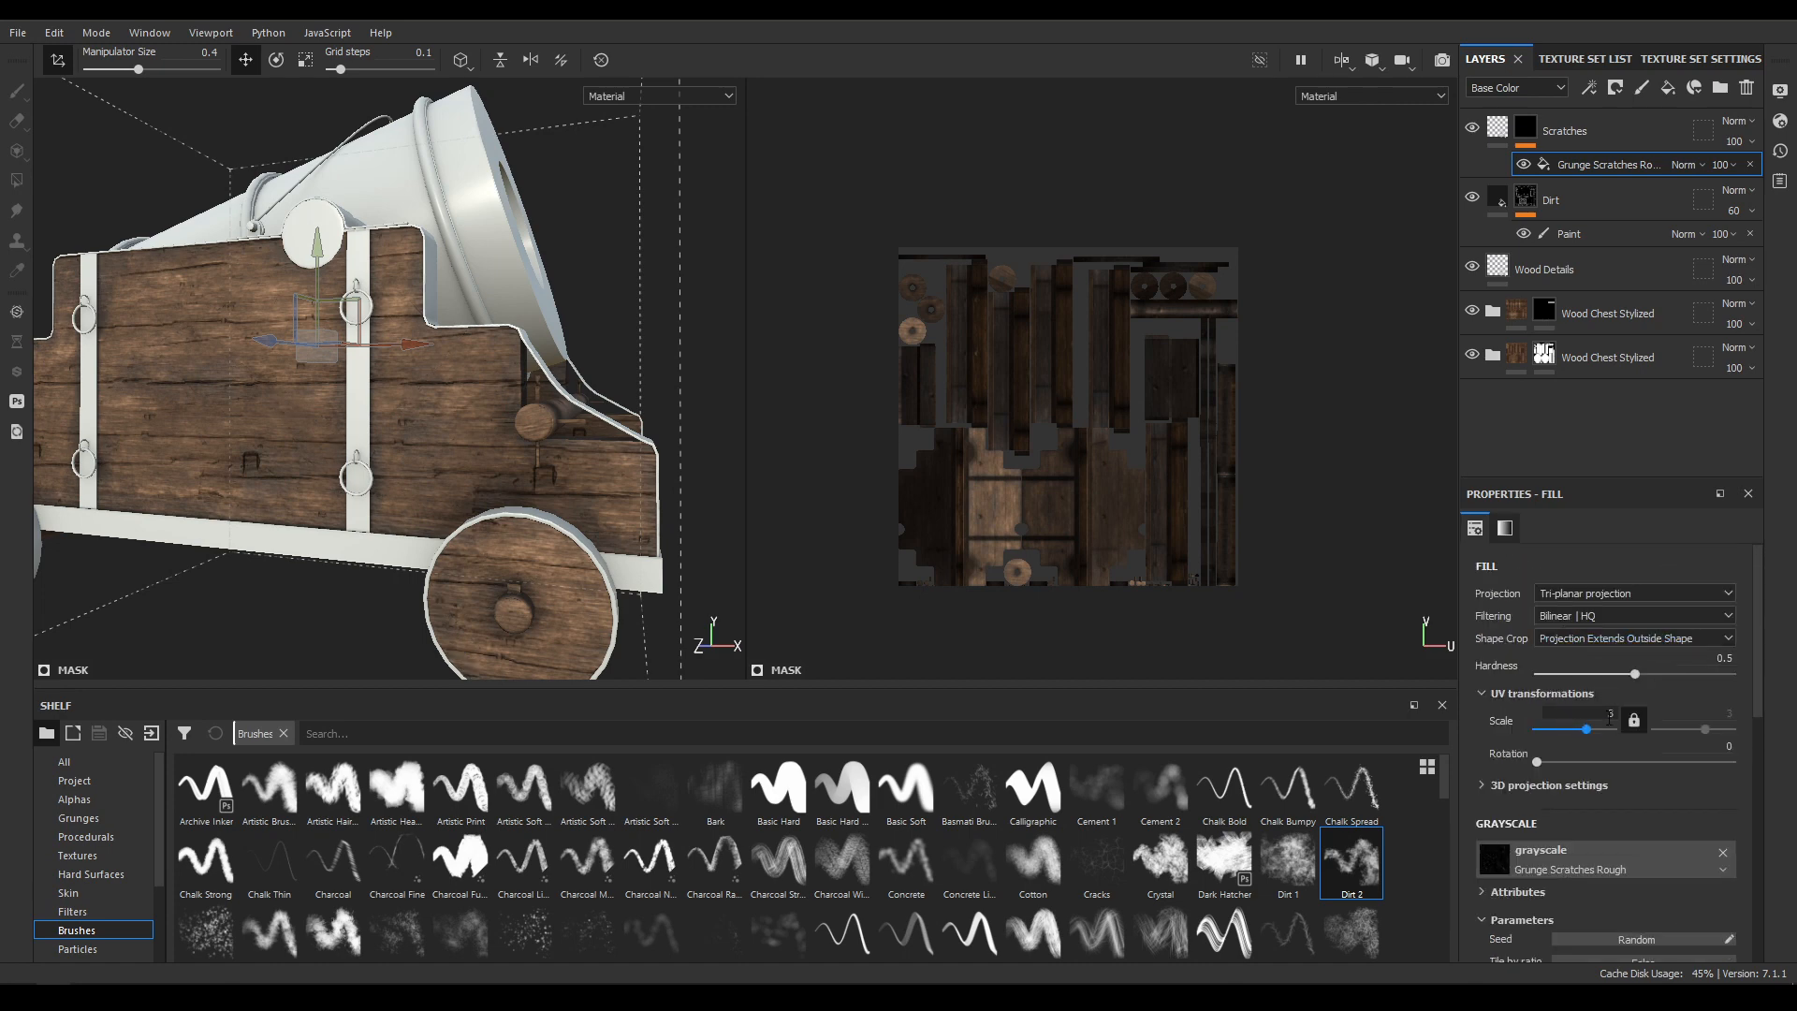
Lower the scratch fill's balance to 0.12.
{"action": "scroll", "coordinate": [1637, 800], "scroll_direction": "down", "scroll_amount": 4}
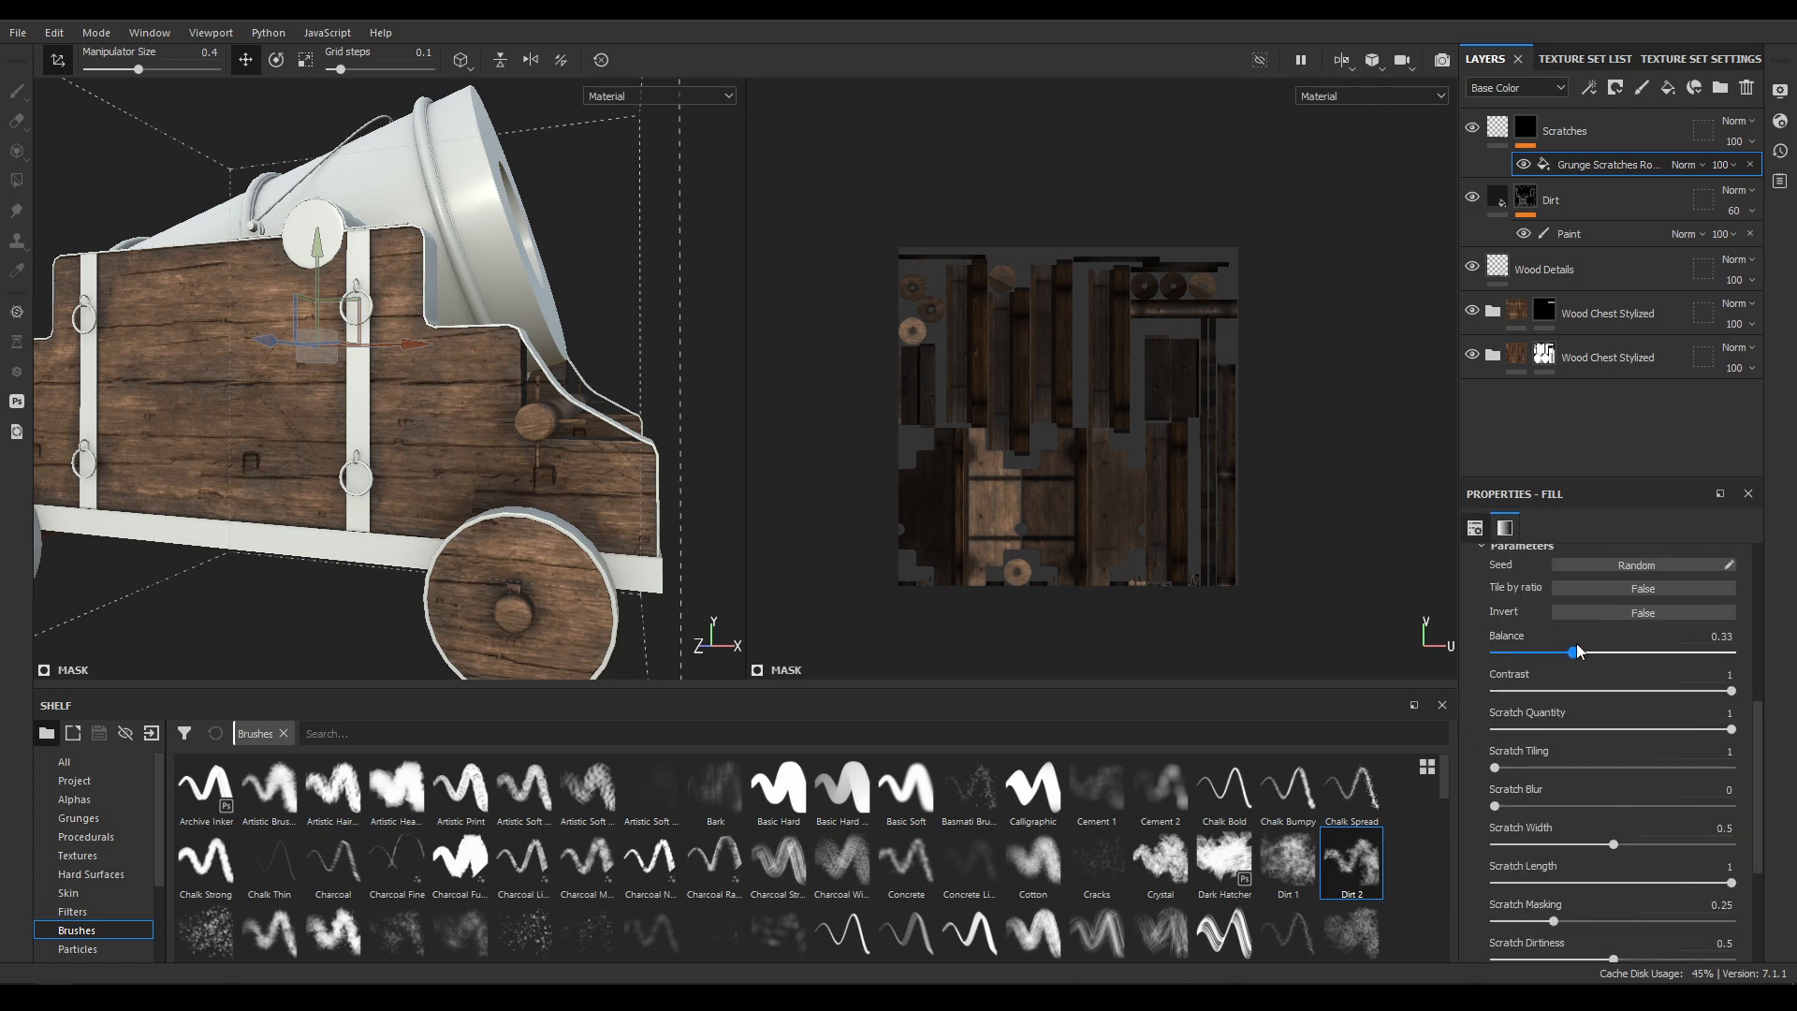
{"action": "mouse_move", "coordinate": [334, 434]}
{"action": "left_mouse_down", "text": "alt"}
{"action": "mouse_move", "coordinate": [227, 446]}
{"action": "mouse_move", "coordinate": [332, 432]}
{"action": "left_mouse_up", "text": "alt"}
{"action": "right_click_drag", "start_coordinate": [332, 432], "coordinate": [385, 393], "text": "alt"}
{"action": "left_click_drag", "start_coordinate": [385, 393], "coordinate": [412, 331], "text": "alt"}
{"action": "middle_click_drag", "start_coordinate": [412, 331], "coordinate": [393, 389], "text": "alt"}
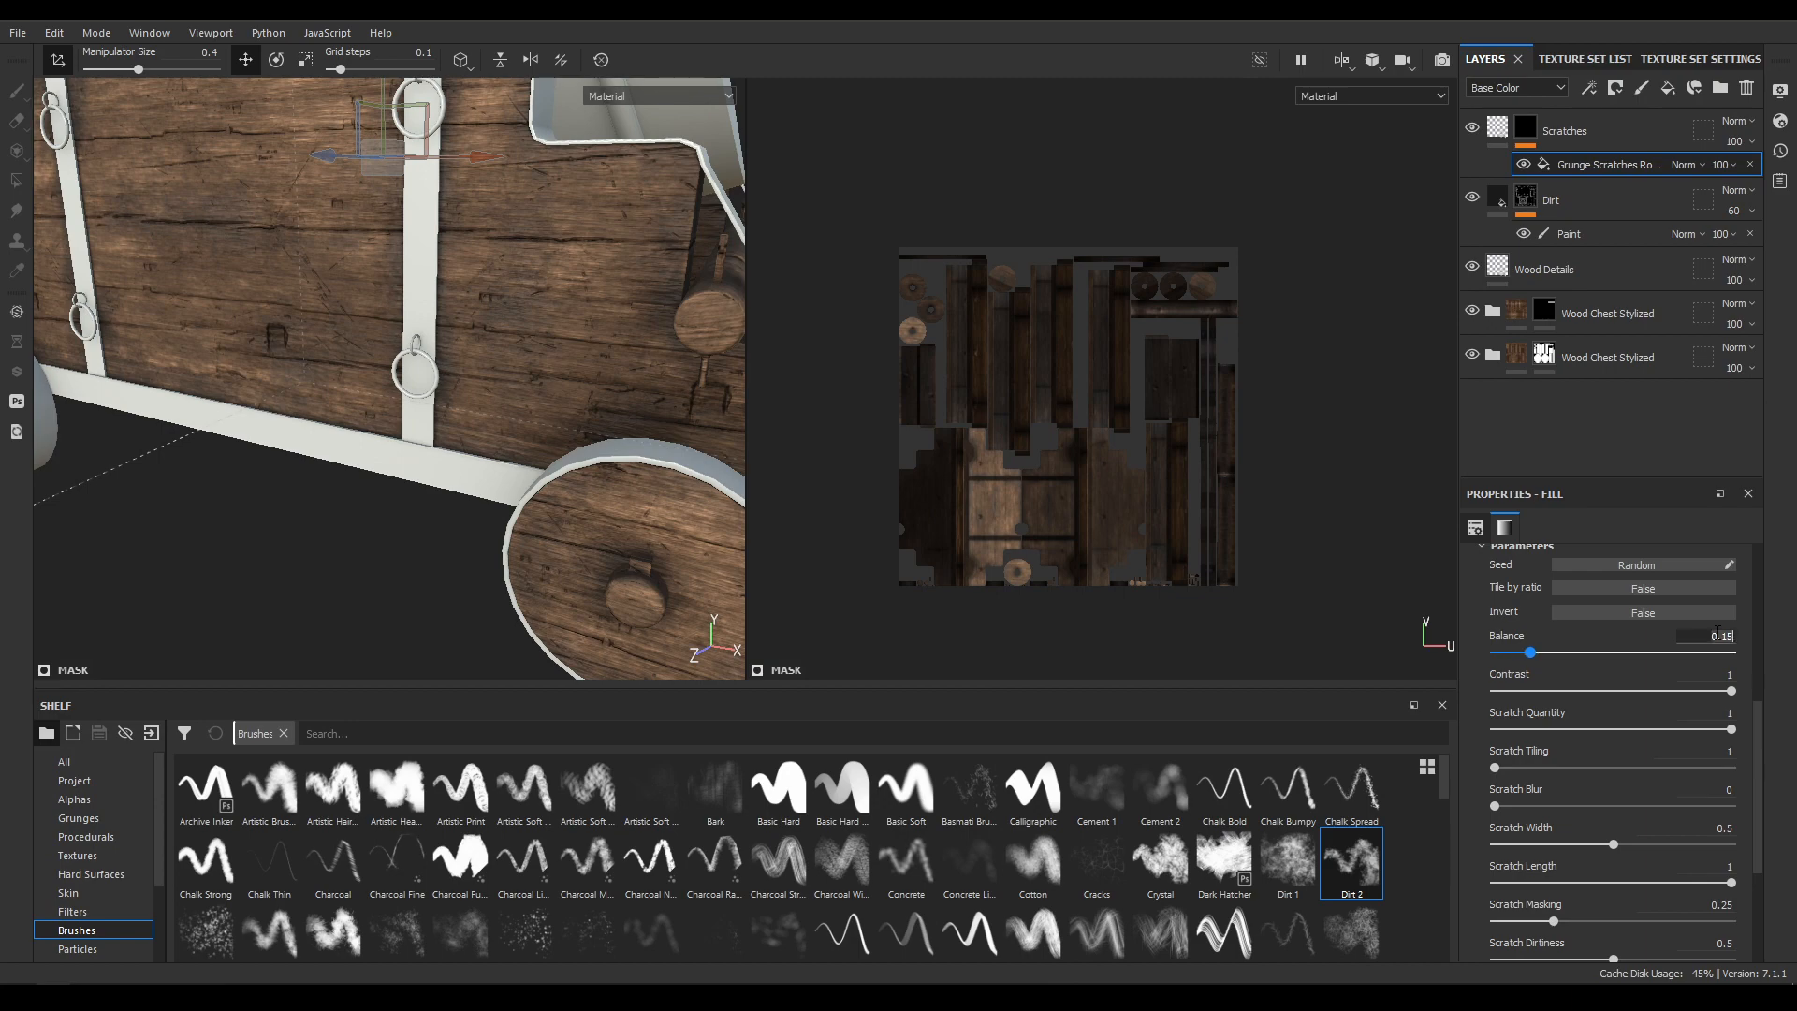
{"action": "key", "text": "Return"}
{"action": "left_click_drag", "start_coordinate": [537, 358], "coordinate": [483, 365], "text": "alt"}
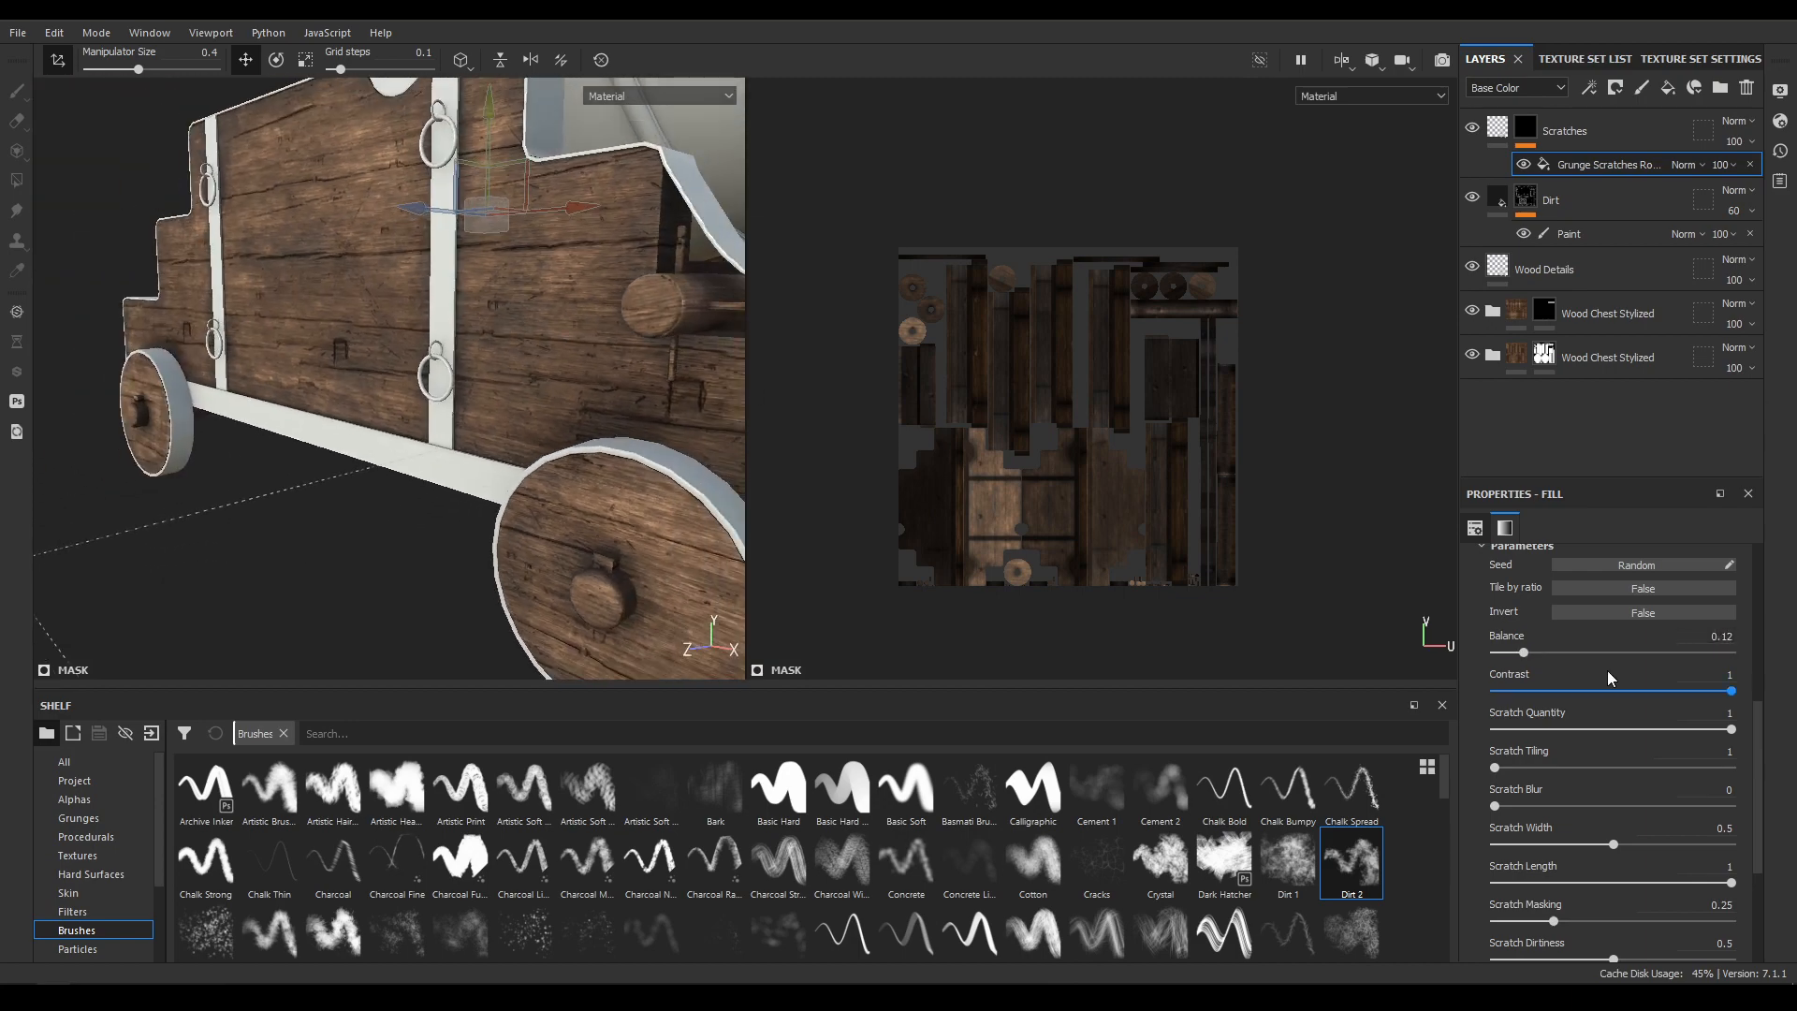
Add a fill layer above Scratches with only its color and roughness channels enabled, and set its roughness to 0.7.
{"action": "scroll", "coordinate": [1609, 655], "scroll_direction": "up", "scroll_amount": 5}
{"action": "scroll", "coordinate": [534, 455], "scroll_direction": "down", "scroll_amount": 5}
{"action": "left_click_drag", "start_coordinate": [534, 456], "coordinate": [482, 316], "text": "alt"}
{"action": "right_click_drag", "start_coordinate": [482, 316], "coordinate": [493, 704], "text": "alt"}
{"action": "left_click_drag", "start_coordinate": [131, 440], "coordinate": [450, 391], "text": "alt"}
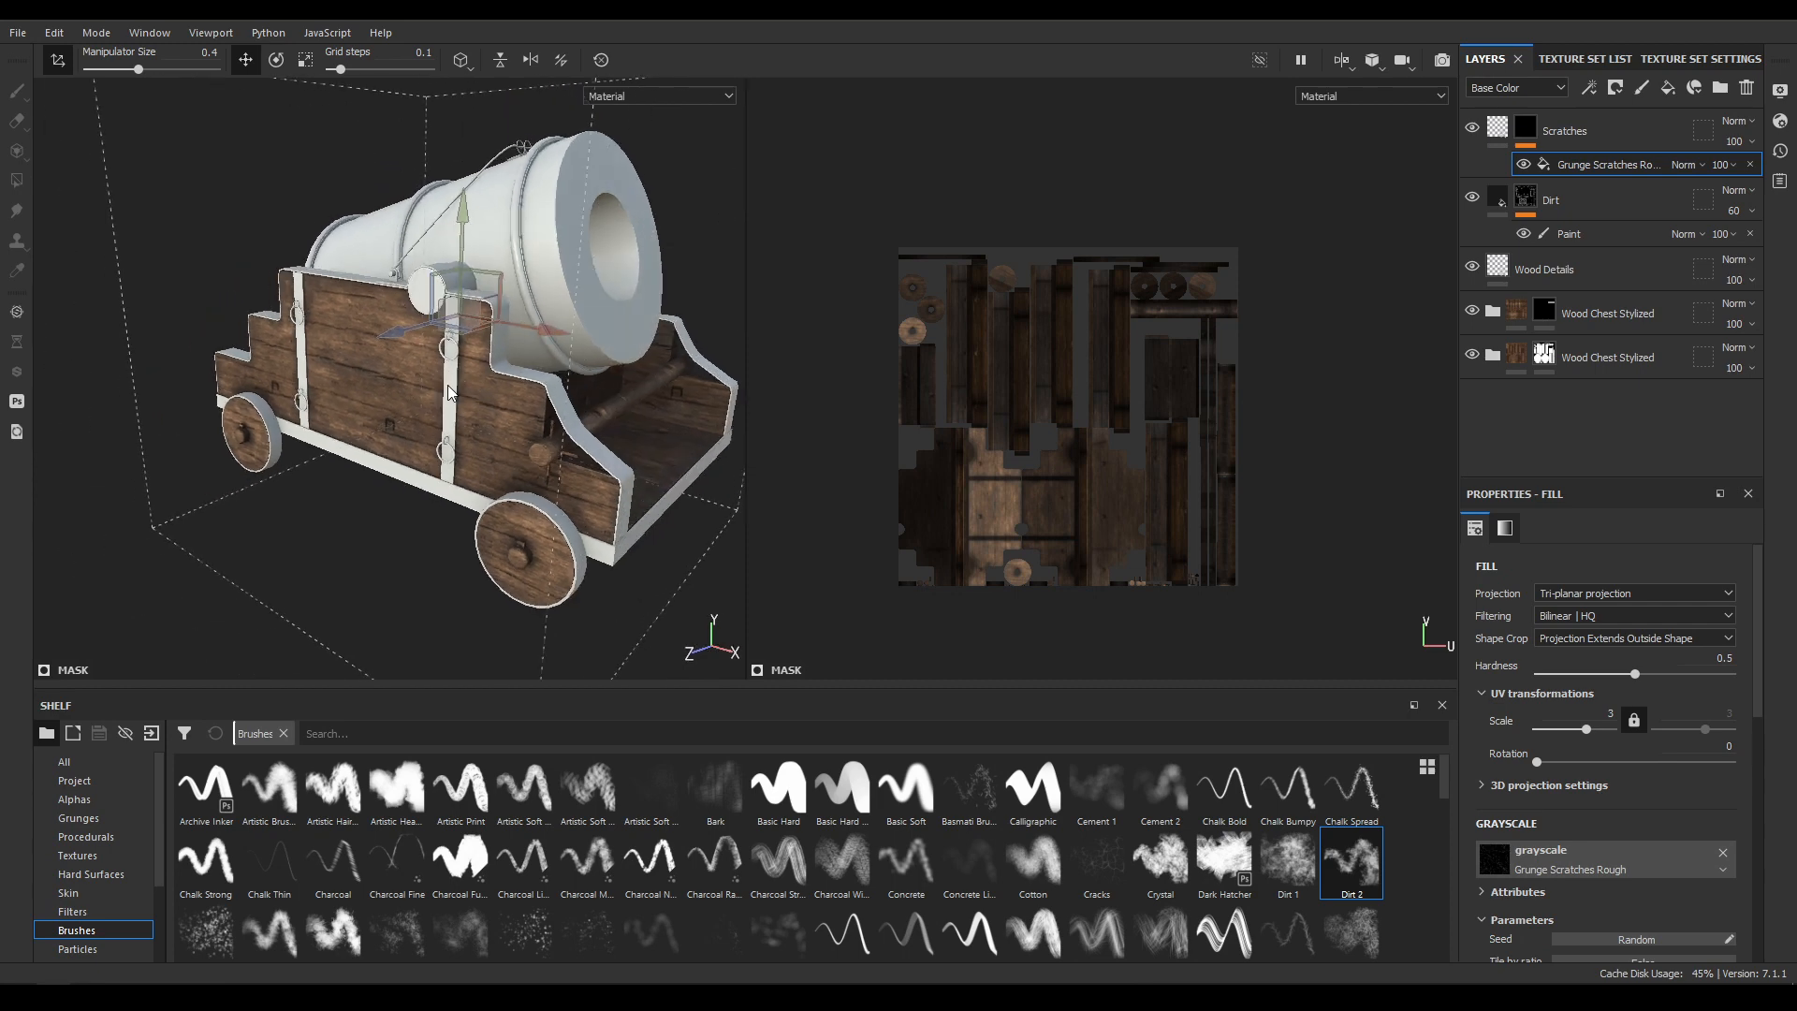
{"action": "left_click", "coordinate": [1525, 129]}
{"action": "left_click", "coordinate": [1667, 87]}
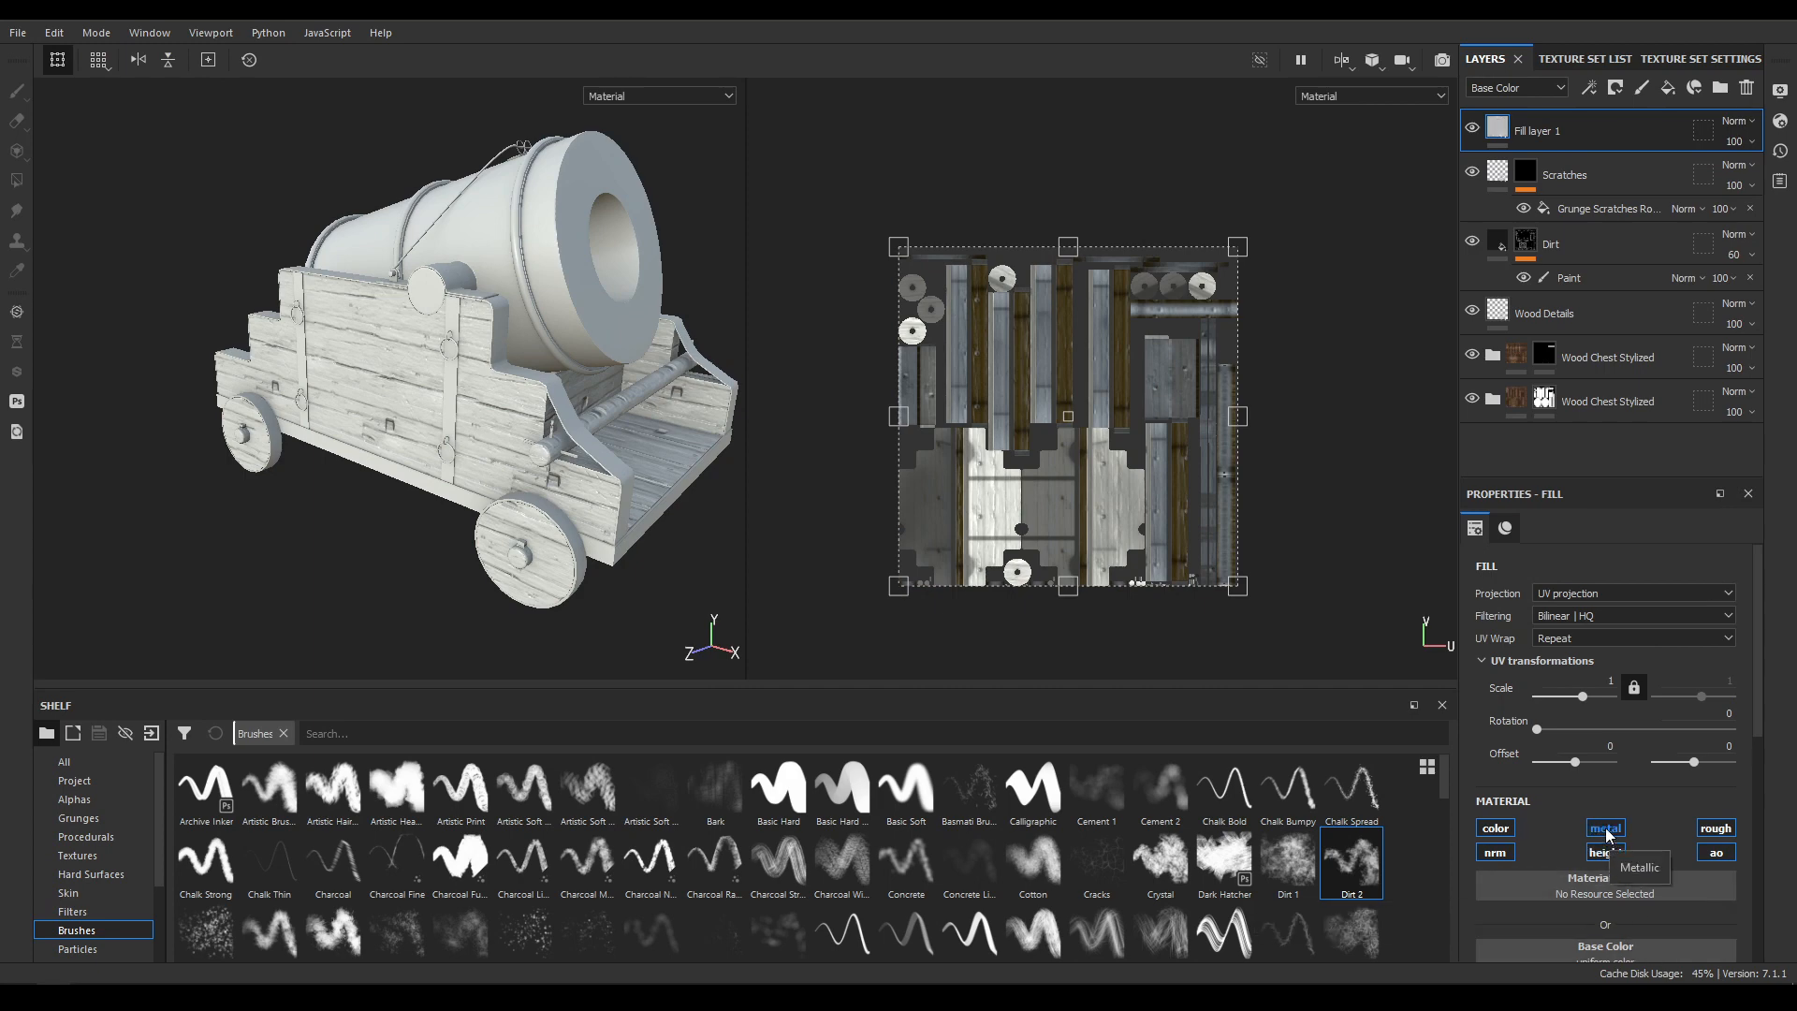
{"action": "left_click", "coordinate": [1598, 830]}
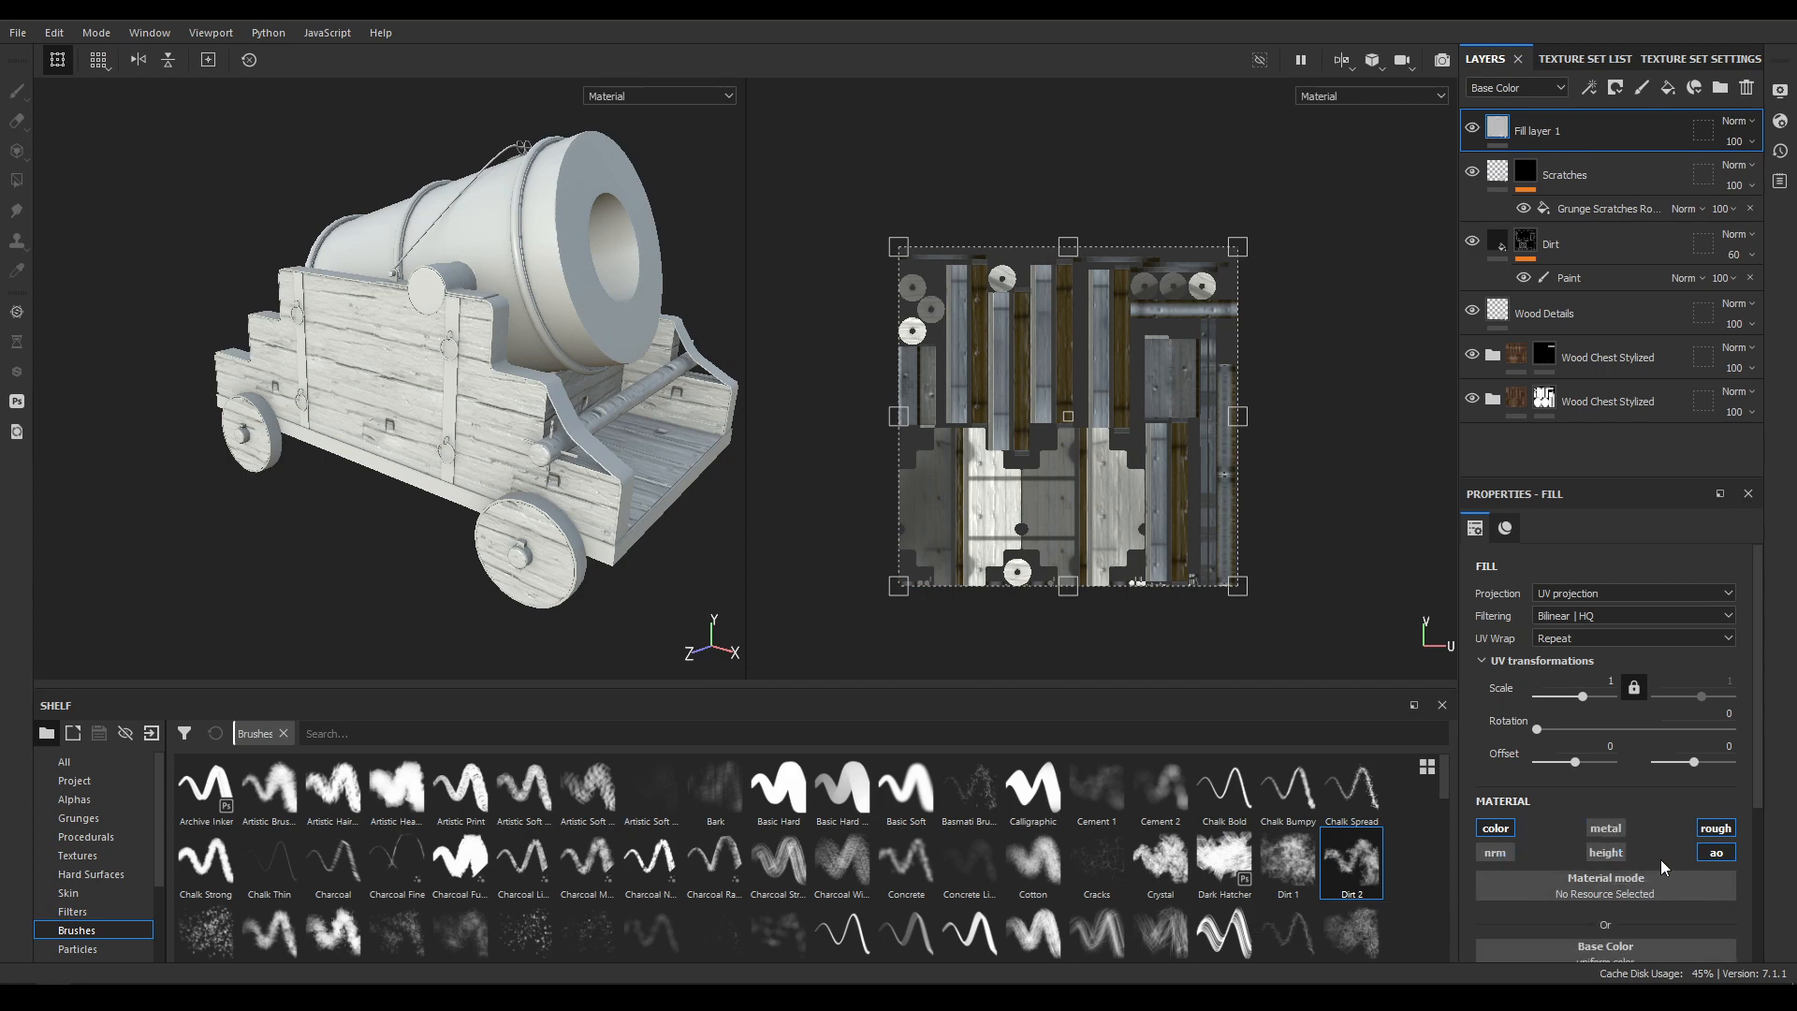
{"action": "left_click", "coordinate": [1706, 858]}
{"action": "scroll", "coordinate": [1666, 875], "scroll_direction": "down", "scroll_amount": 3}
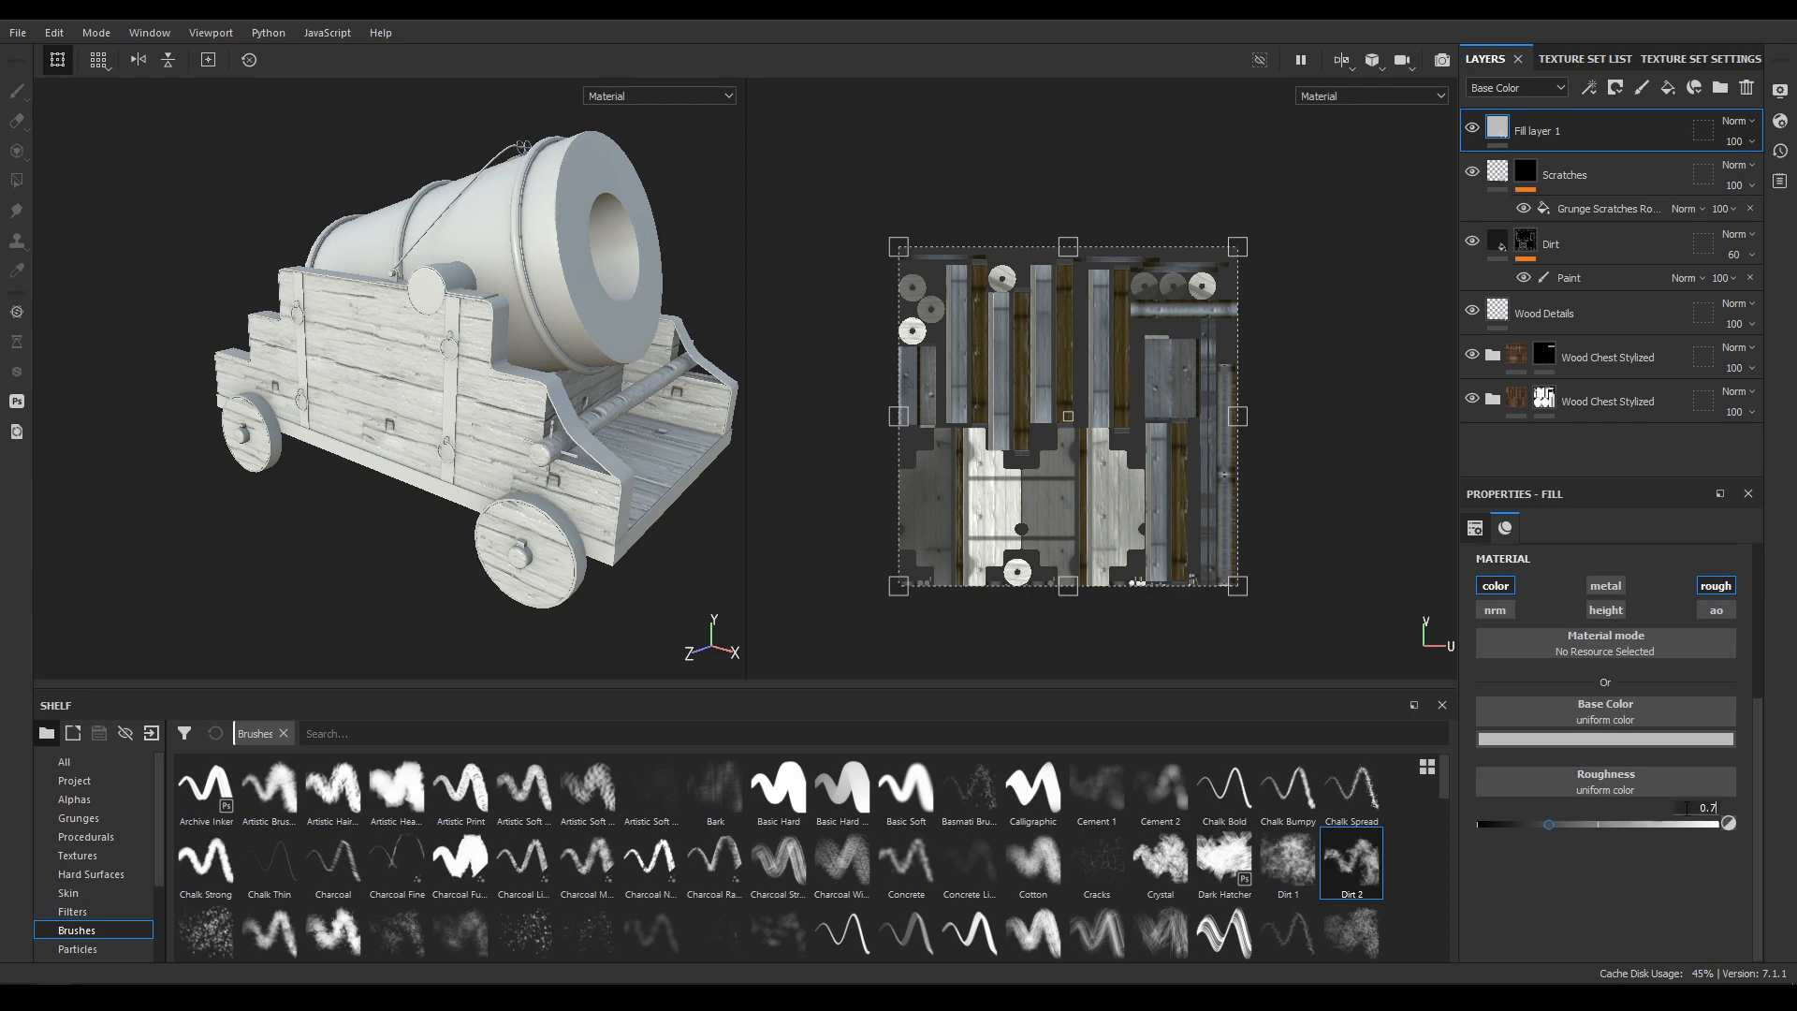
Add a black mask to the new fill layer and give it a Dripping Rust generator.
{"action": "right_click", "coordinate": [1535, 133]}
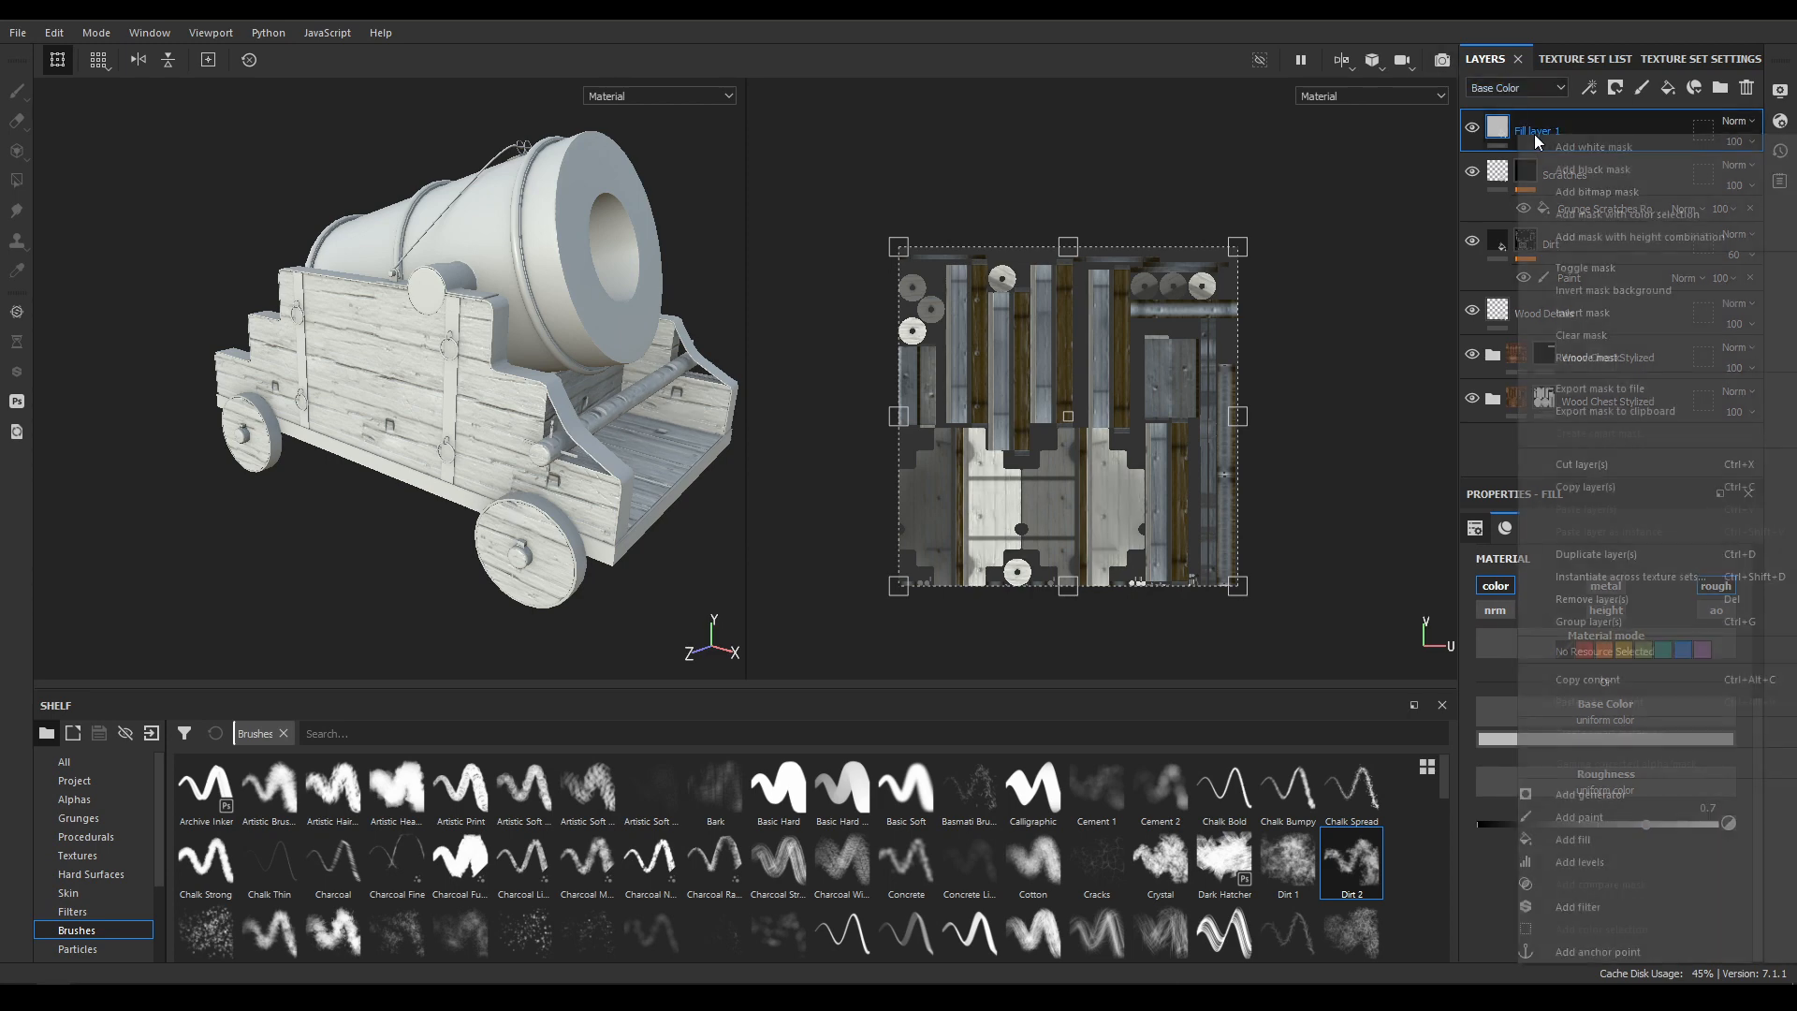
{"action": "left_click", "coordinate": [1574, 168]}
{"action": "right_click", "coordinate": [1572, 140]}
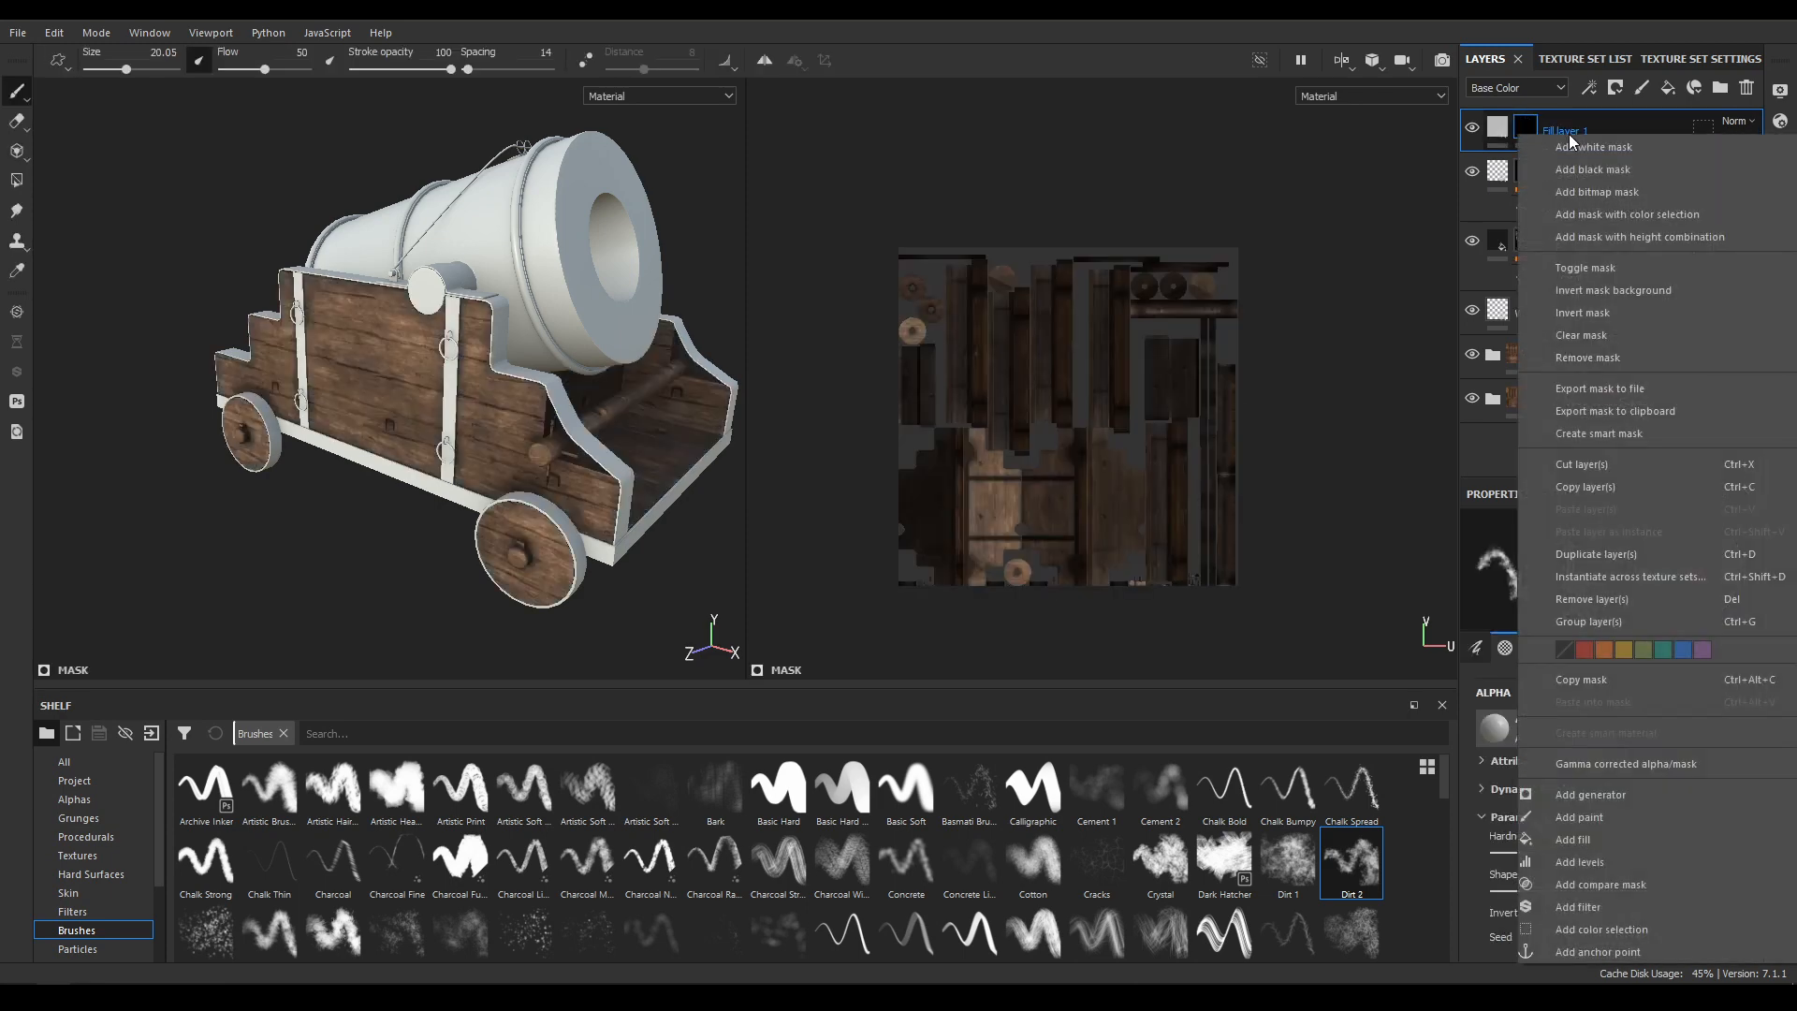
{"action": "left_click", "coordinate": [1589, 794]}
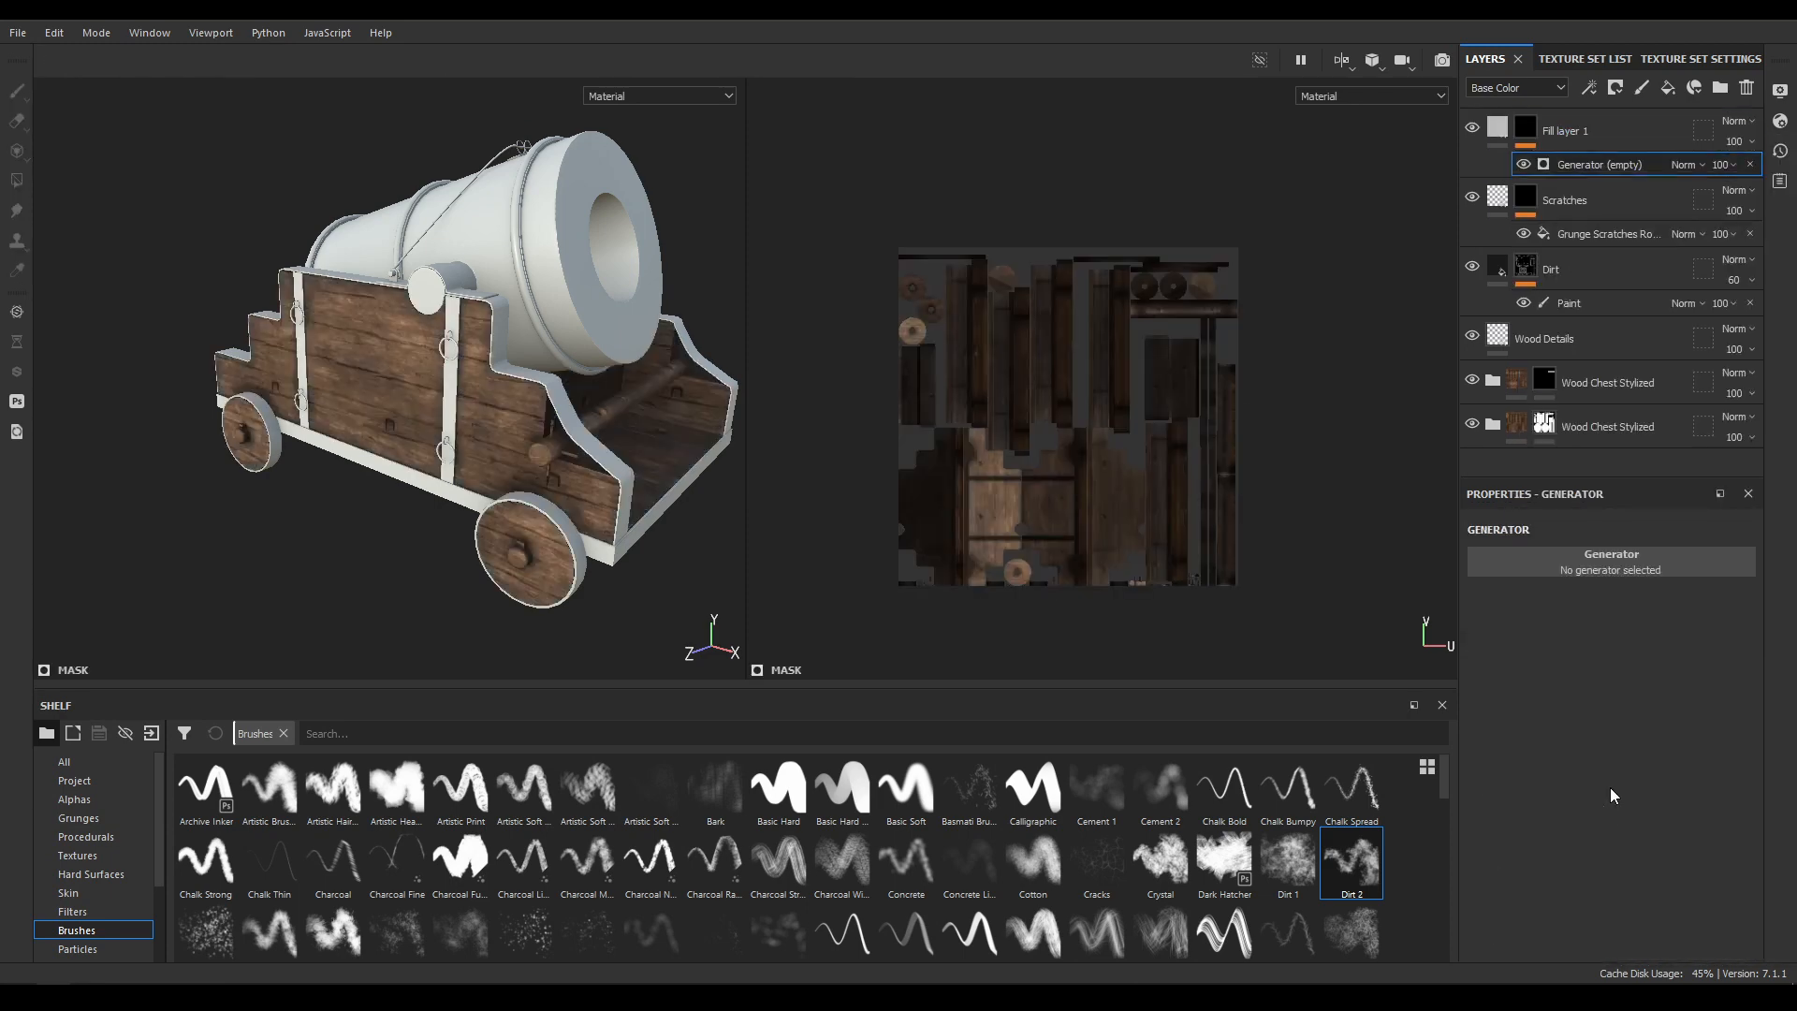
{"action": "left_click", "coordinate": [1591, 556]}
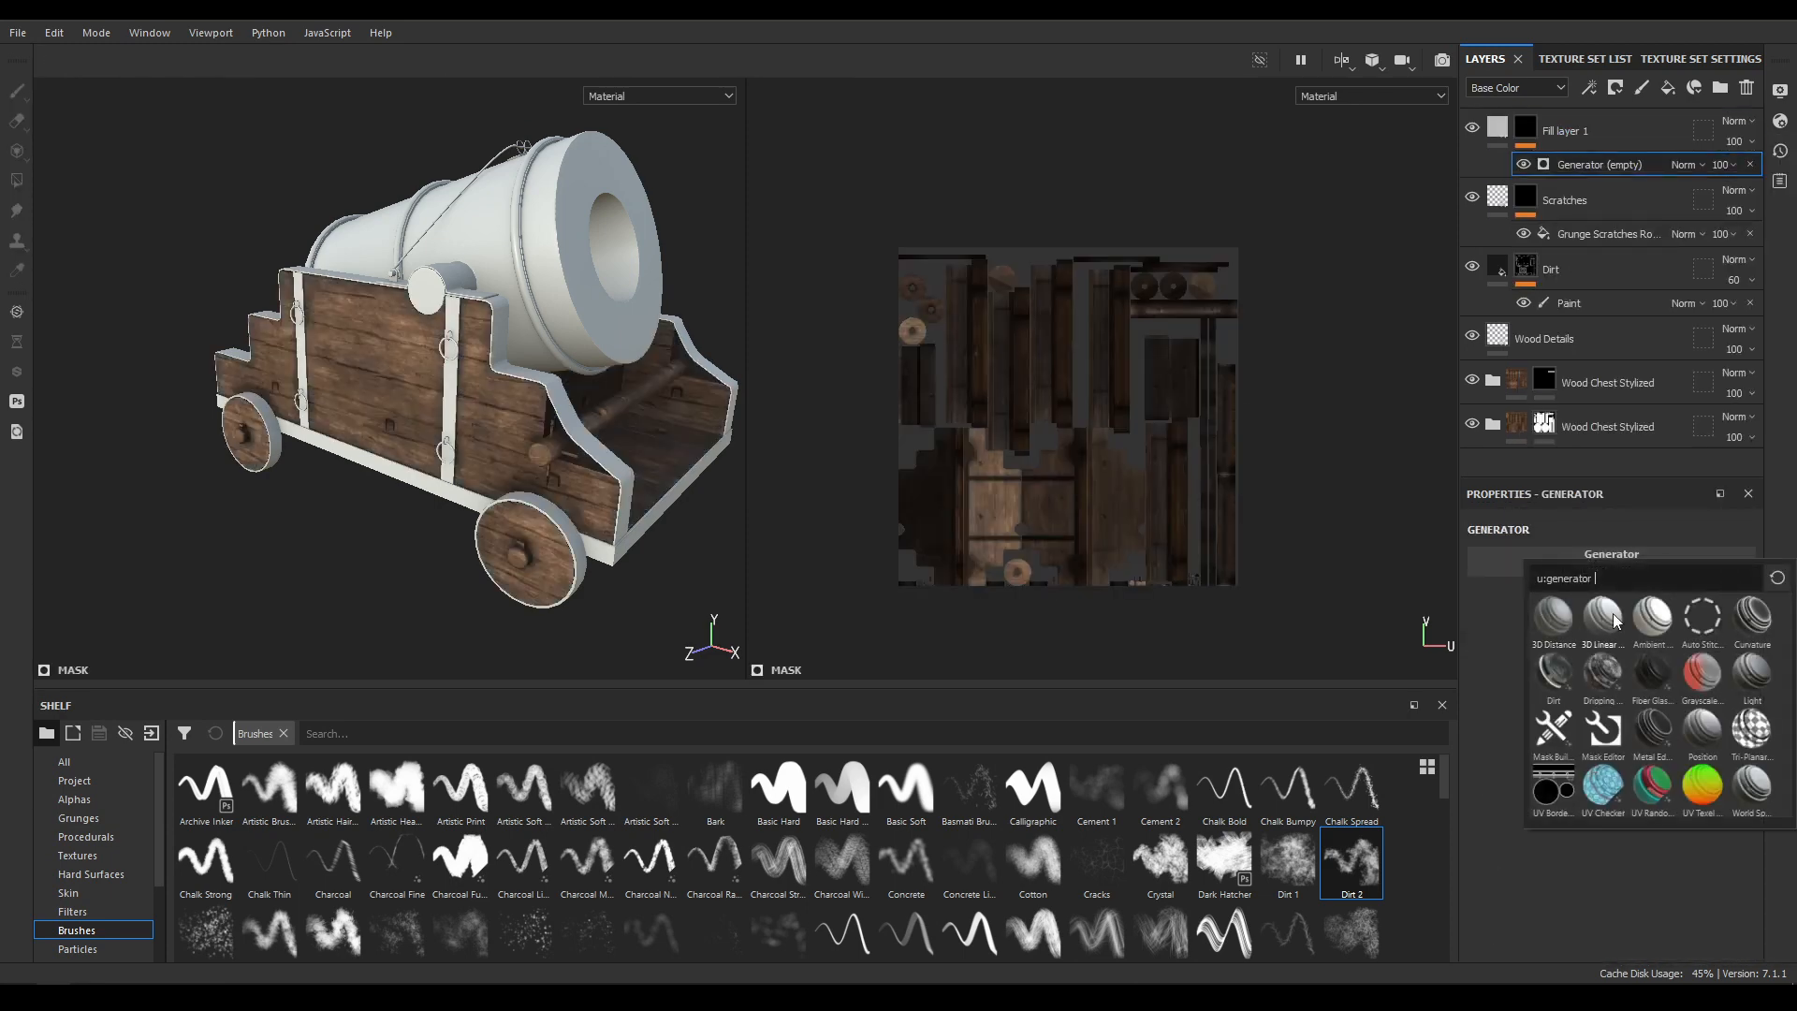
{"action": "left_click", "coordinate": [1602, 674]}
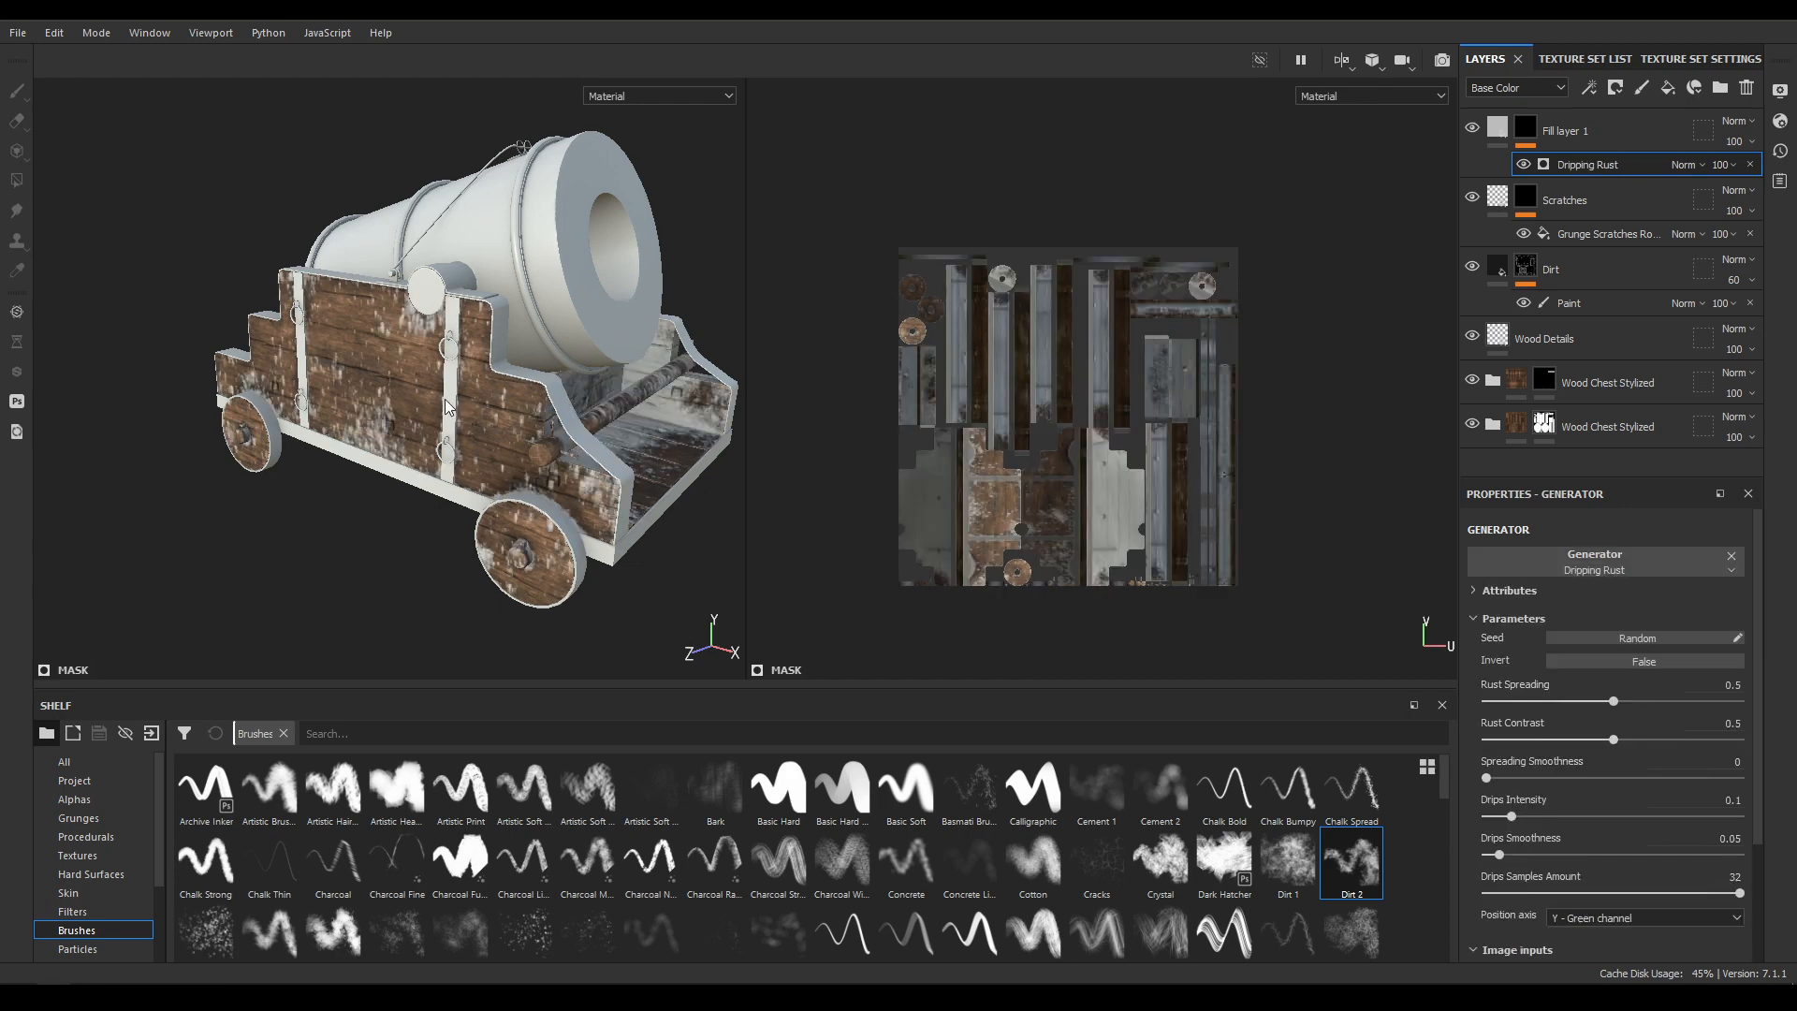
Set the Dripping Rust generator's rust contrast to 0.2 and its rust spreading to 0.4.
{"action": "left_click_drag", "start_coordinate": [446, 407], "coordinate": [655, 360], "text": "alt"}
{"action": "right_click_drag", "start_coordinate": [655, 361], "coordinate": [931, 435], "text": "alt"}
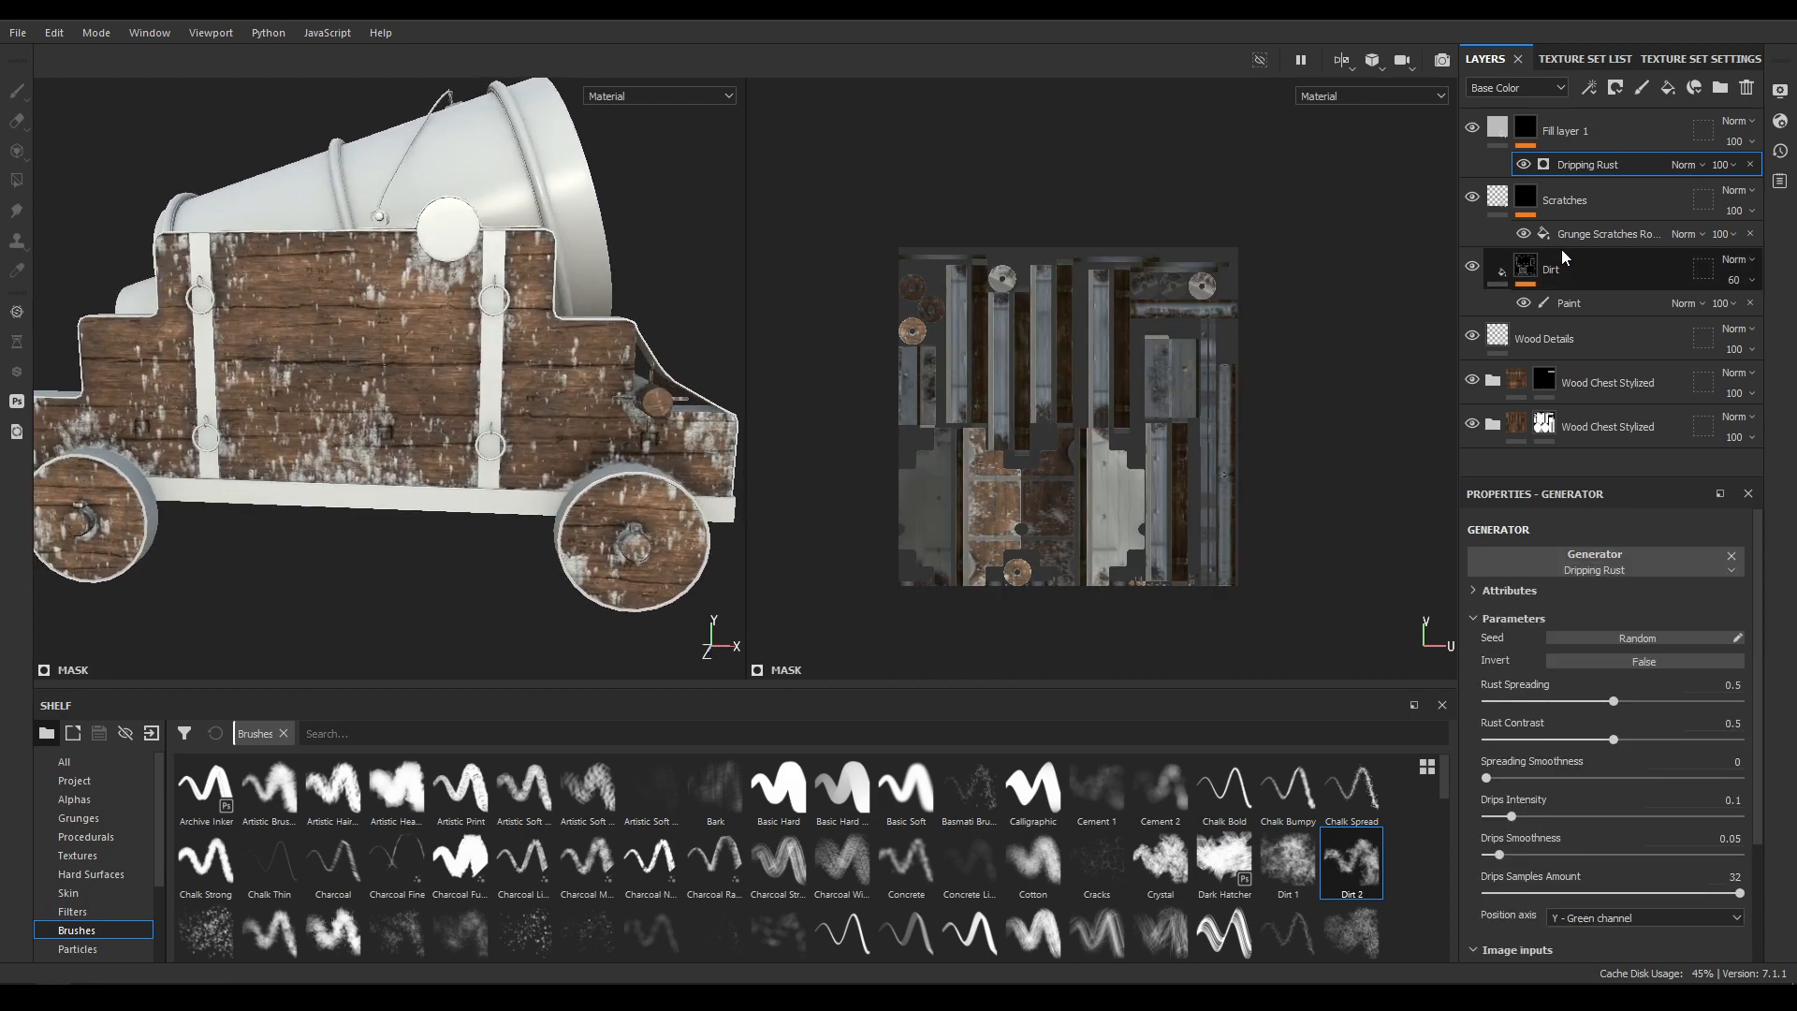
{"action": "left_click_drag", "start_coordinate": [1616, 744], "coordinate": [1517, 766]}
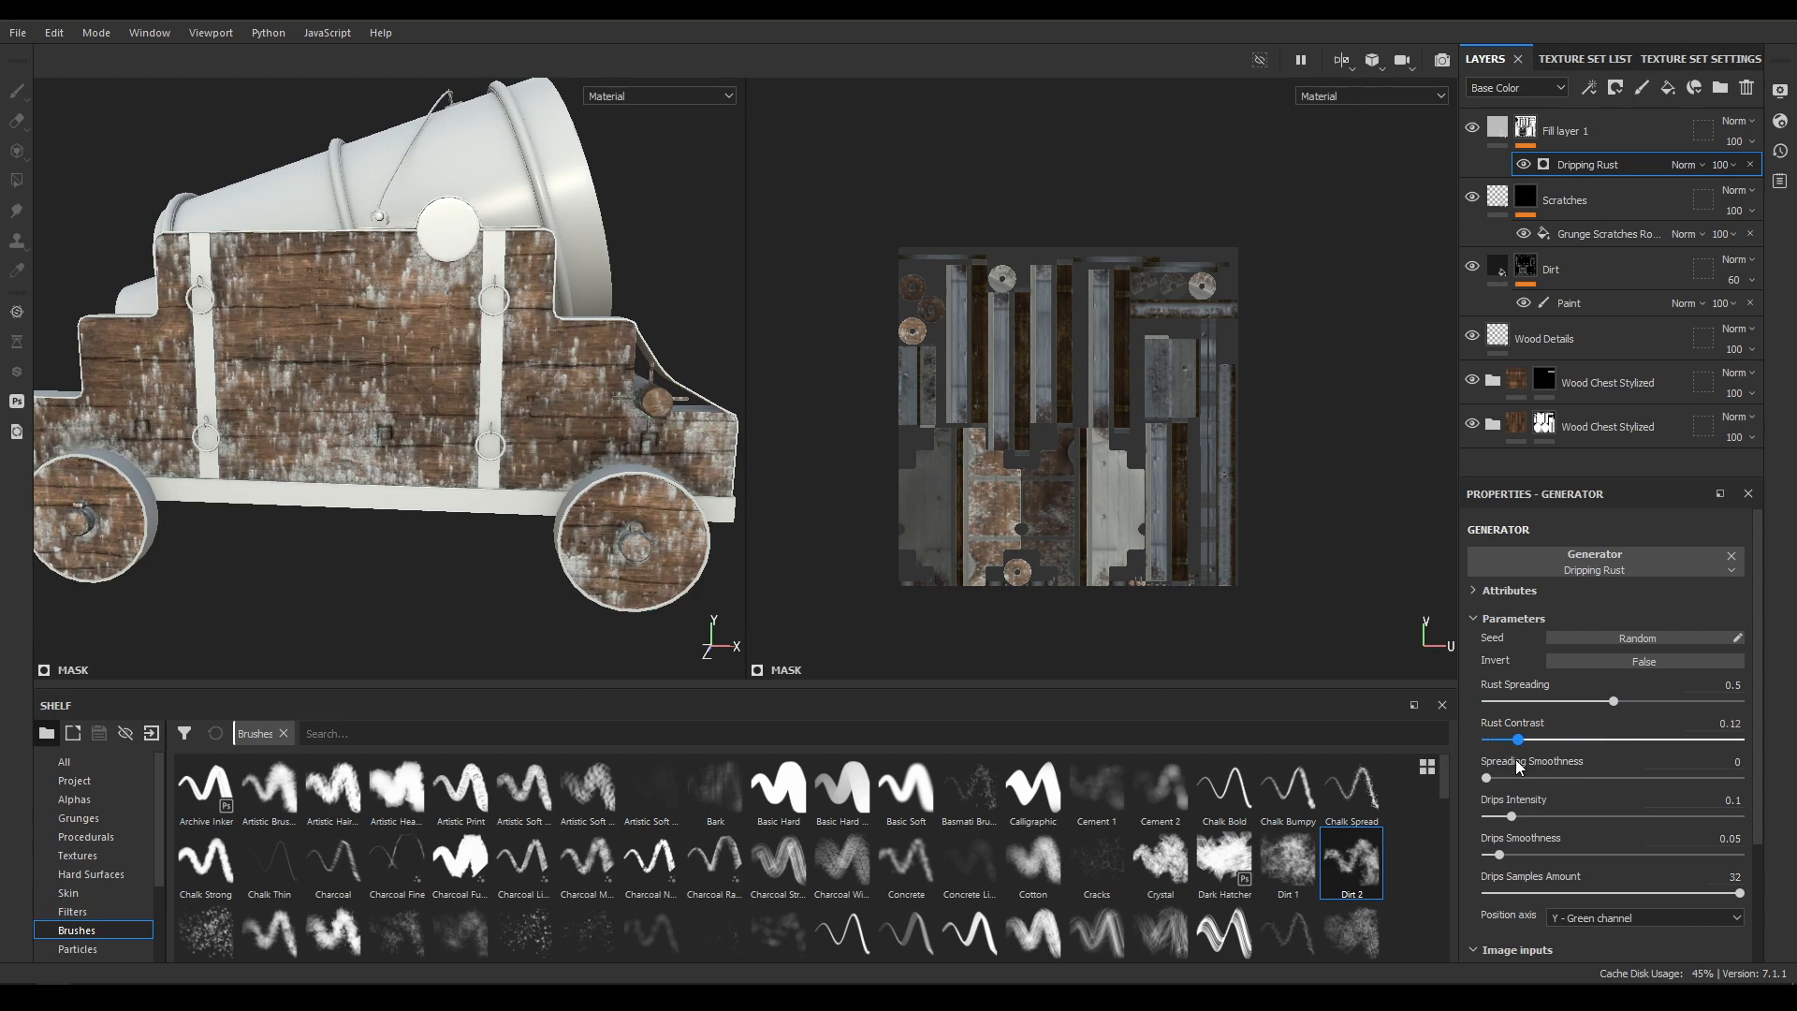
{"action": "left_click", "coordinate": [1737, 723]}
{"action": "key", "text": "Return"}
{"action": "mouse_move", "coordinate": [1602, 704]}
{"action": "left_mouse_down"}
{"action": "mouse_move", "coordinate": [1555, 705]}
{"action": "mouse_move", "coordinate": [1587, 708]}
{"action": "left_mouse_up"}
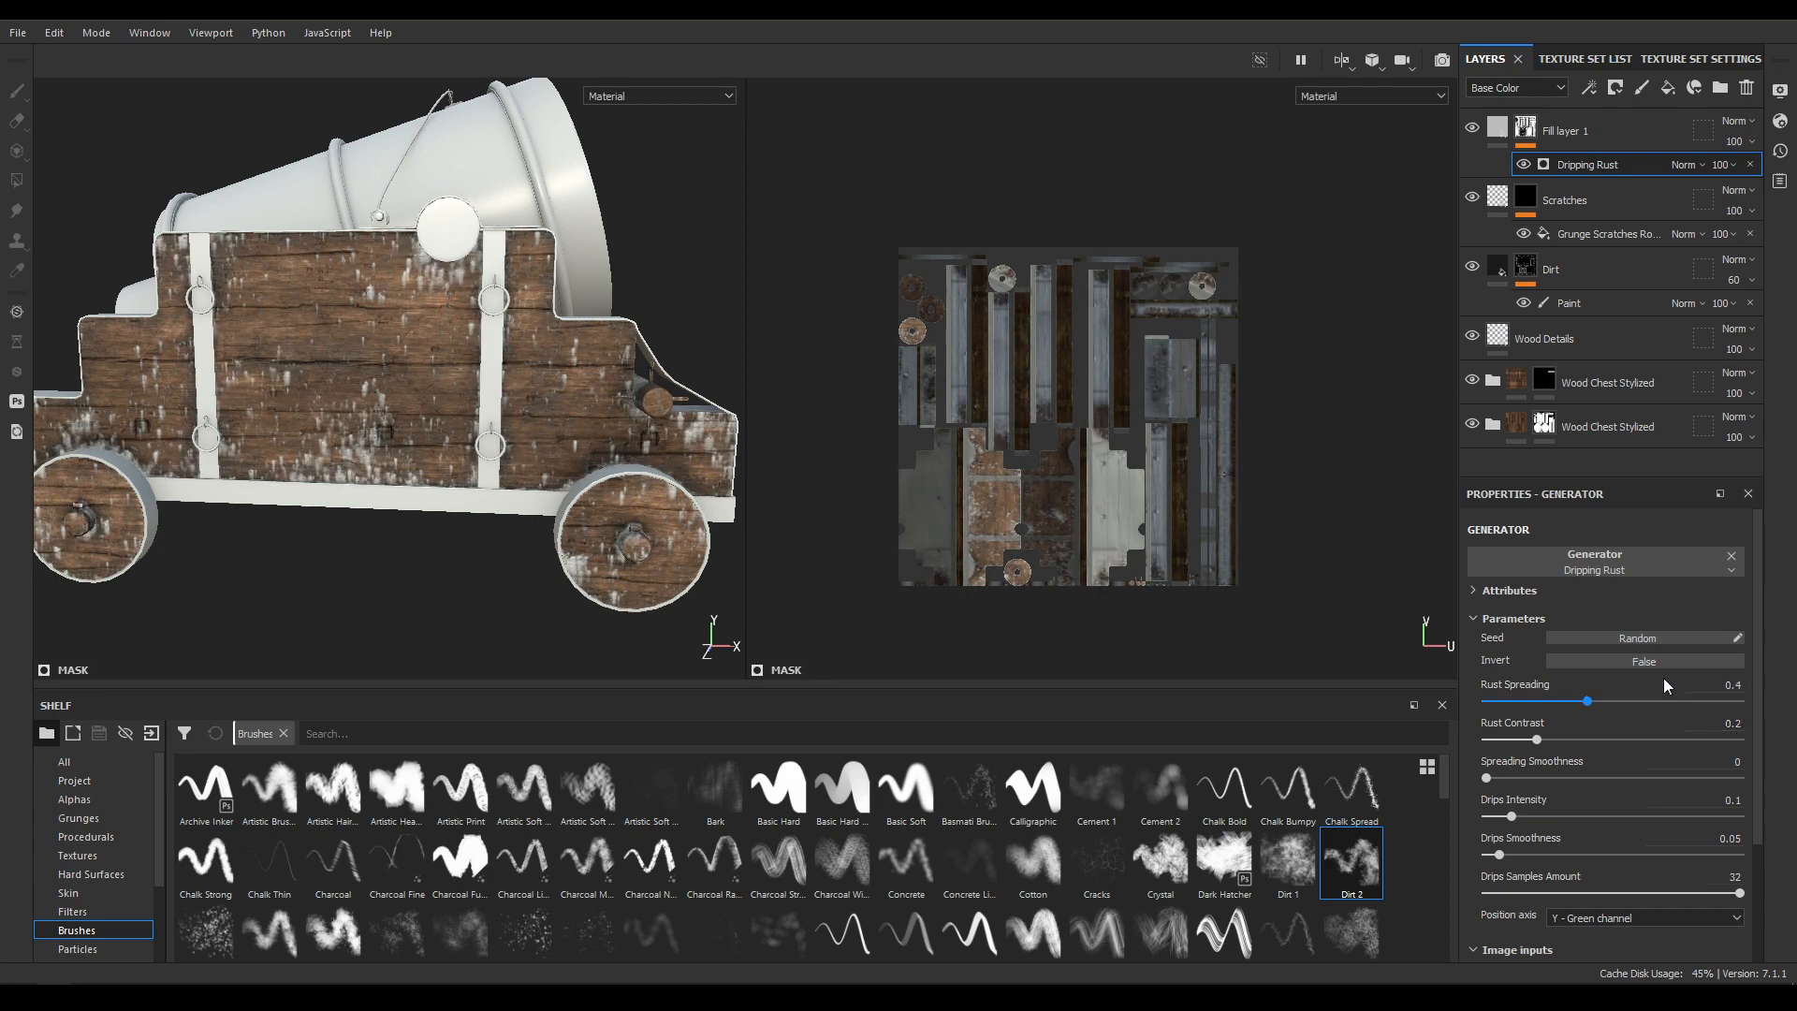
Change the base color of the masked top fill layer to a muted greyish brown.
{"action": "left_click", "coordinate": [1495, 128]}
{"action": "left_click", "coordinate": [1603, 736]}
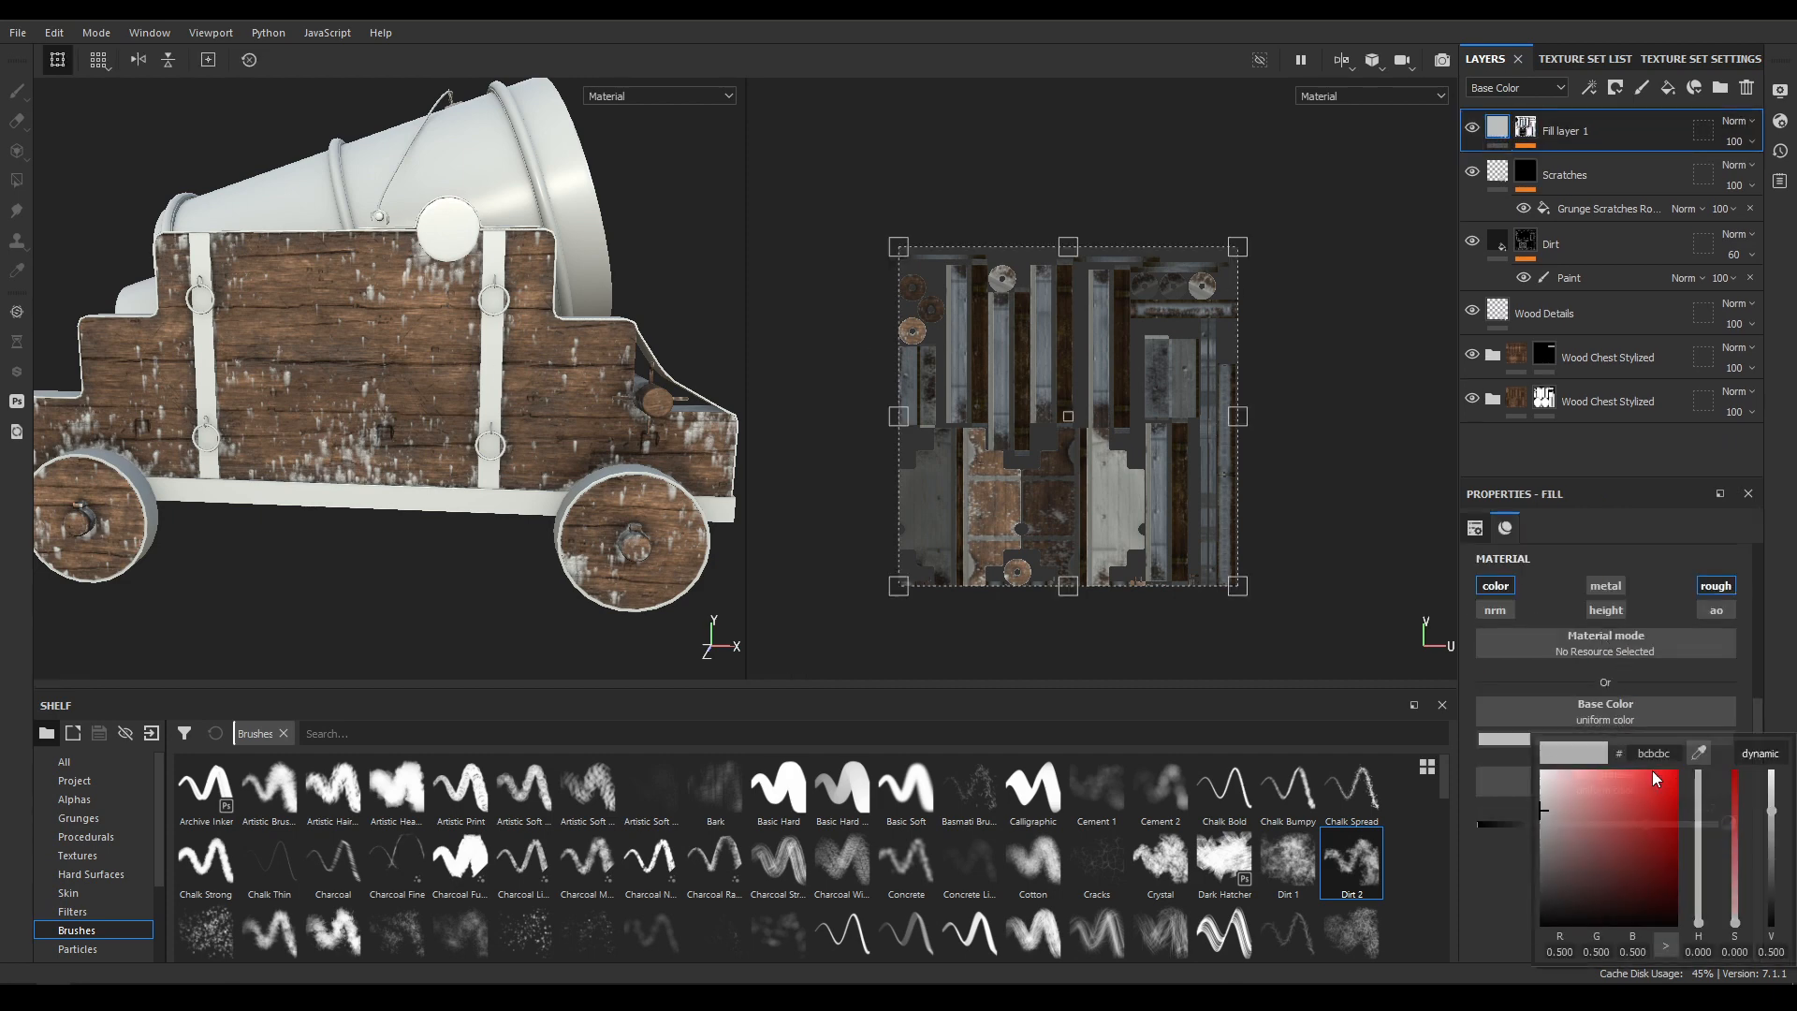
{"action": "left_click", "coordinate": [1763, 756]}
{"action": "mouse_move", "coordinate": [1701, 917]}
{"action": "left_mouse_down"}
{"action": "mouse_move", "coordinate": [1638, 884]}
{"action": "mouse_move", "coordinate": [1698, 913]}
{"action": "left_mouse_up"}
{"action": "left_click", "coordinate": [1630, 872]}
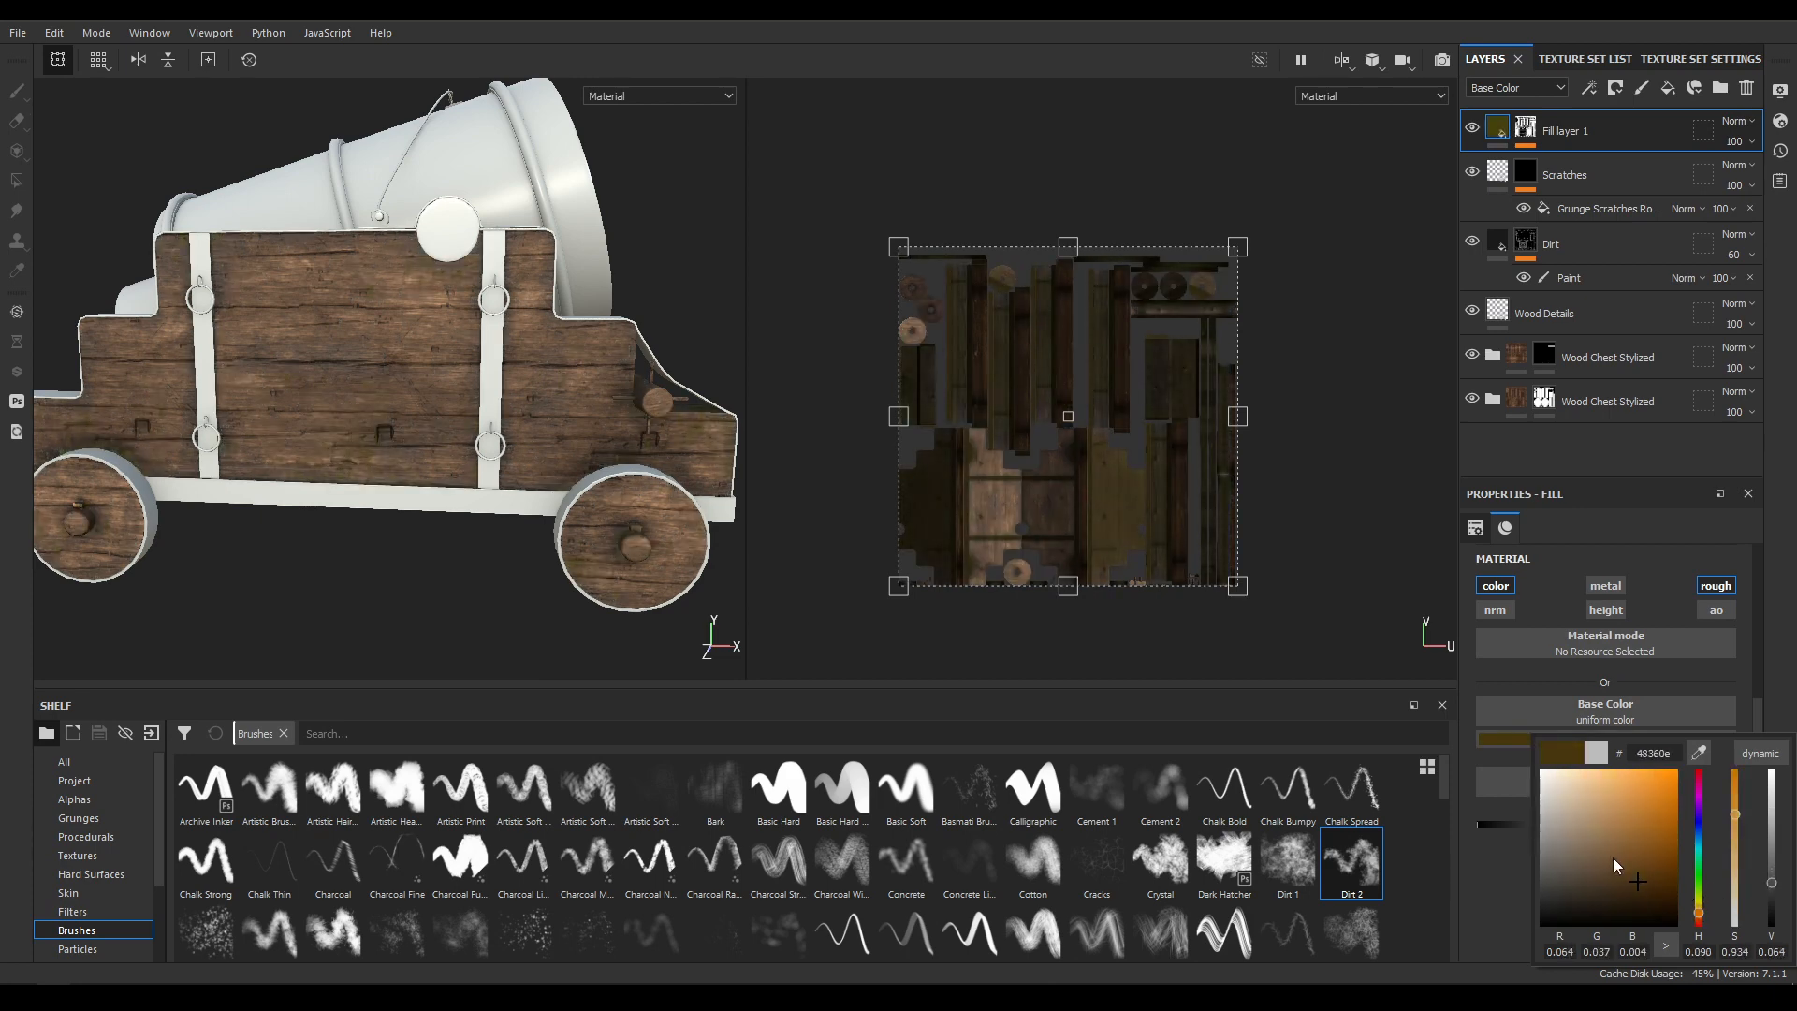
{"action": "left_click", "coordinate": [1589, 818]}
{"action": "left_click_drag", "start_coordinate": [1589, 819], "coordinate": [1578, 858]}
Raise the top fill layer's roughness to 0.8.
{"action": "left_click_drag", "start_coordinate": [487, 477], "coordinate": [312, 474], "text": "alt"}
{"action": "right_click_drag", "start_coordinate": [312, 474], "coordinate": [361, 453], "text": "alt"}
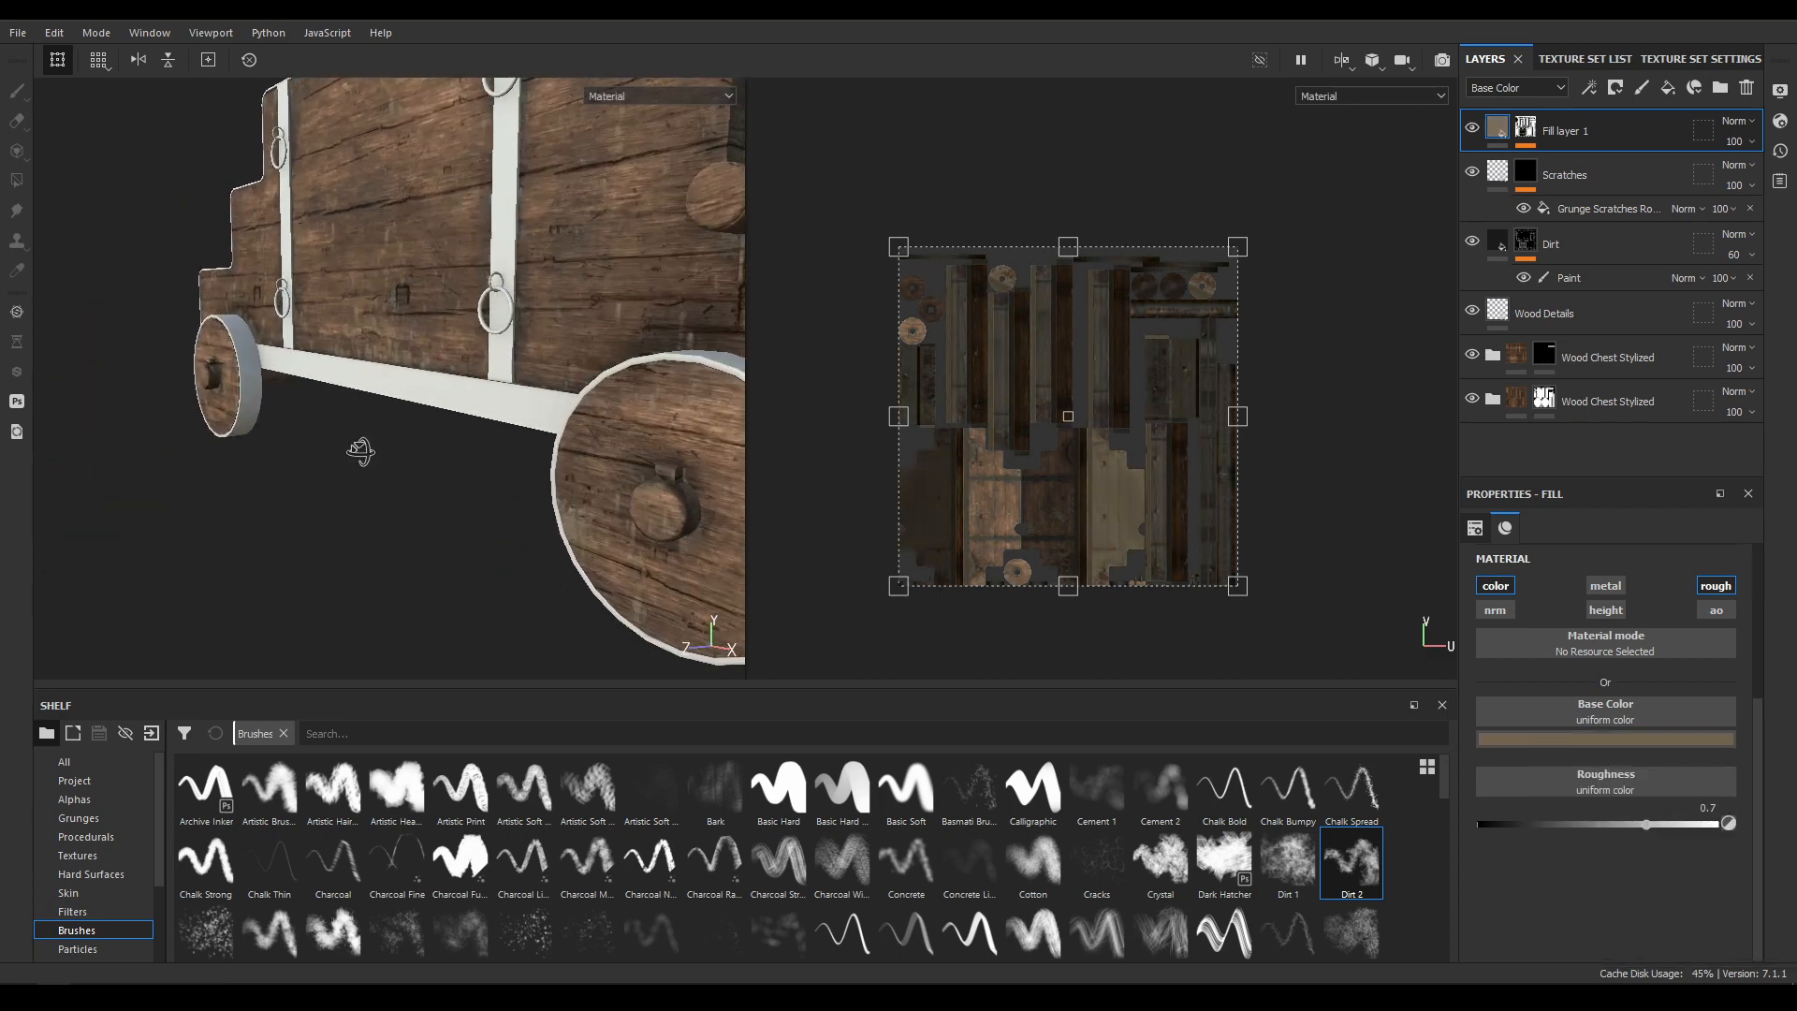
{"action": "left_click_drag", "start_coordinate": [362, 453], "coordinate": [388, 421], "text": "alt"}
{"action": "middle_click_drag", "start_coordinate": [388, 421], "coordinate": [347, 444], "text": "alt"}
{"action": "left_click_drag", "start_coordinate": [347, 443], "coordinate": [392, 445], "text": "alt"}
{"action": "left_click_drag", "start_coordinate": [586, 352], "coordinate": [661, 440], "text": "alt"}
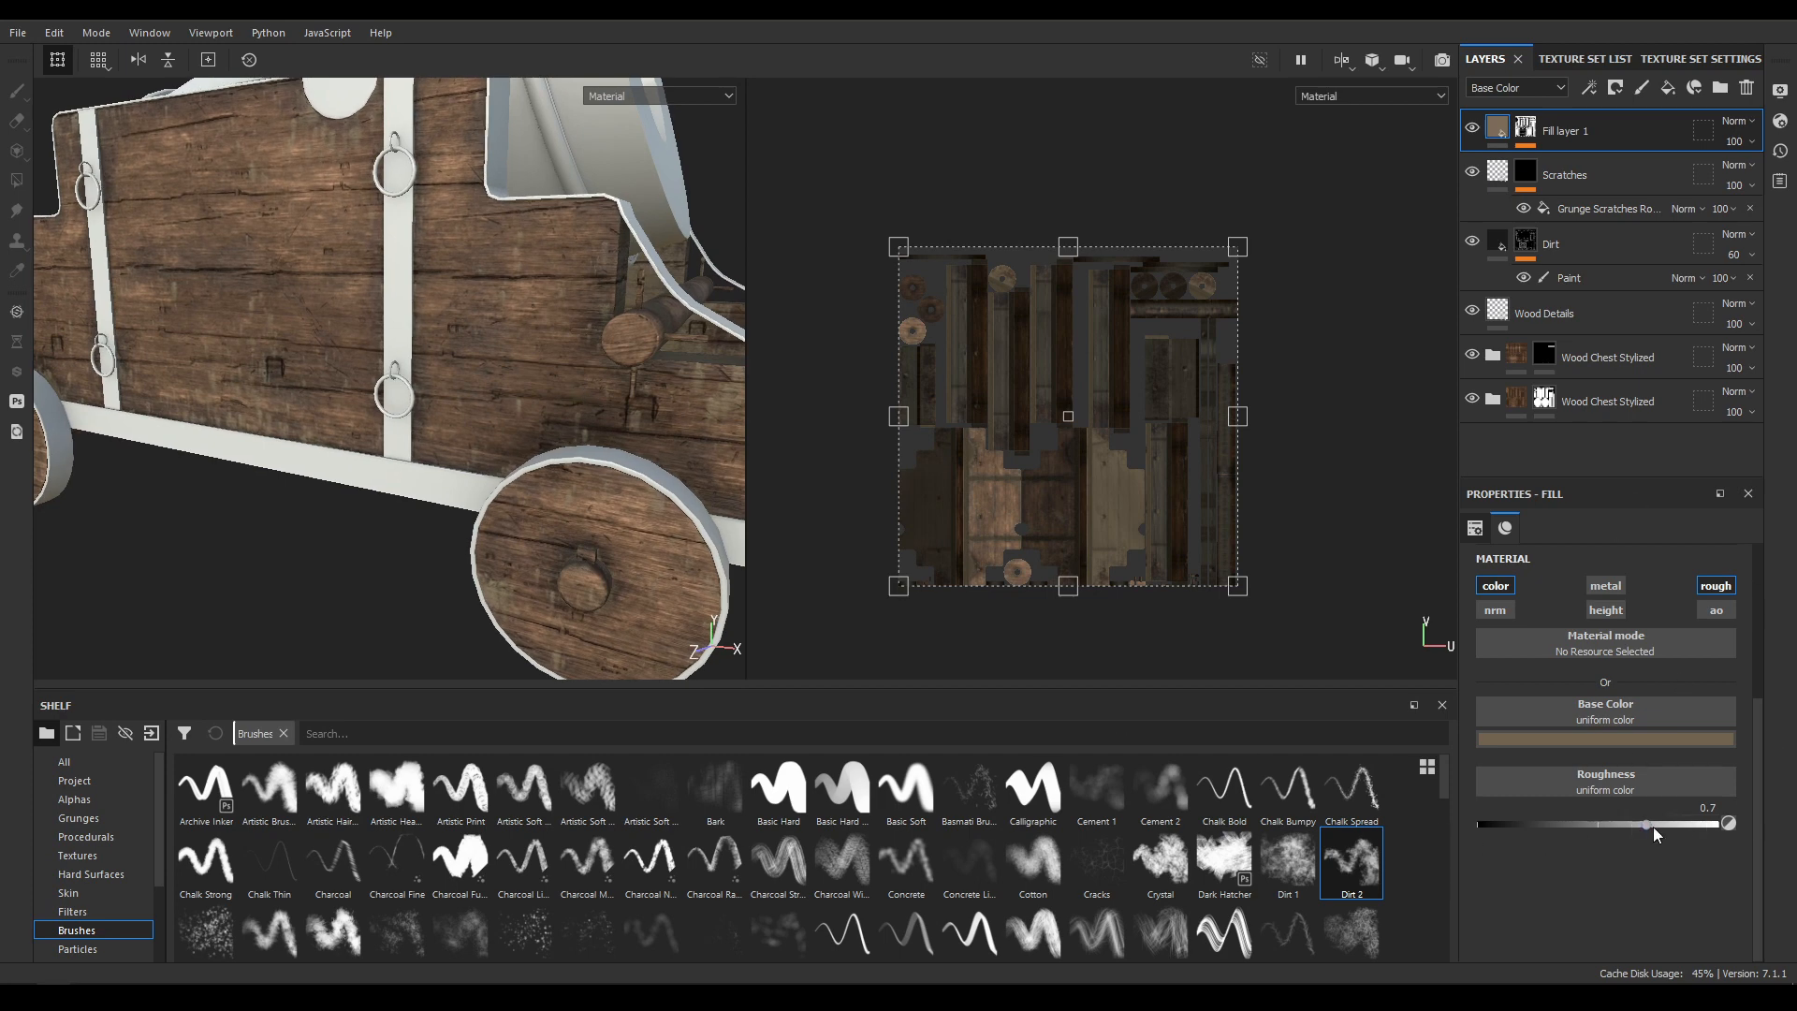
{"action": "left_click", "coordinate": [1682, 825]}
{"action": "left_click", "coordinate": [1709, 794]}
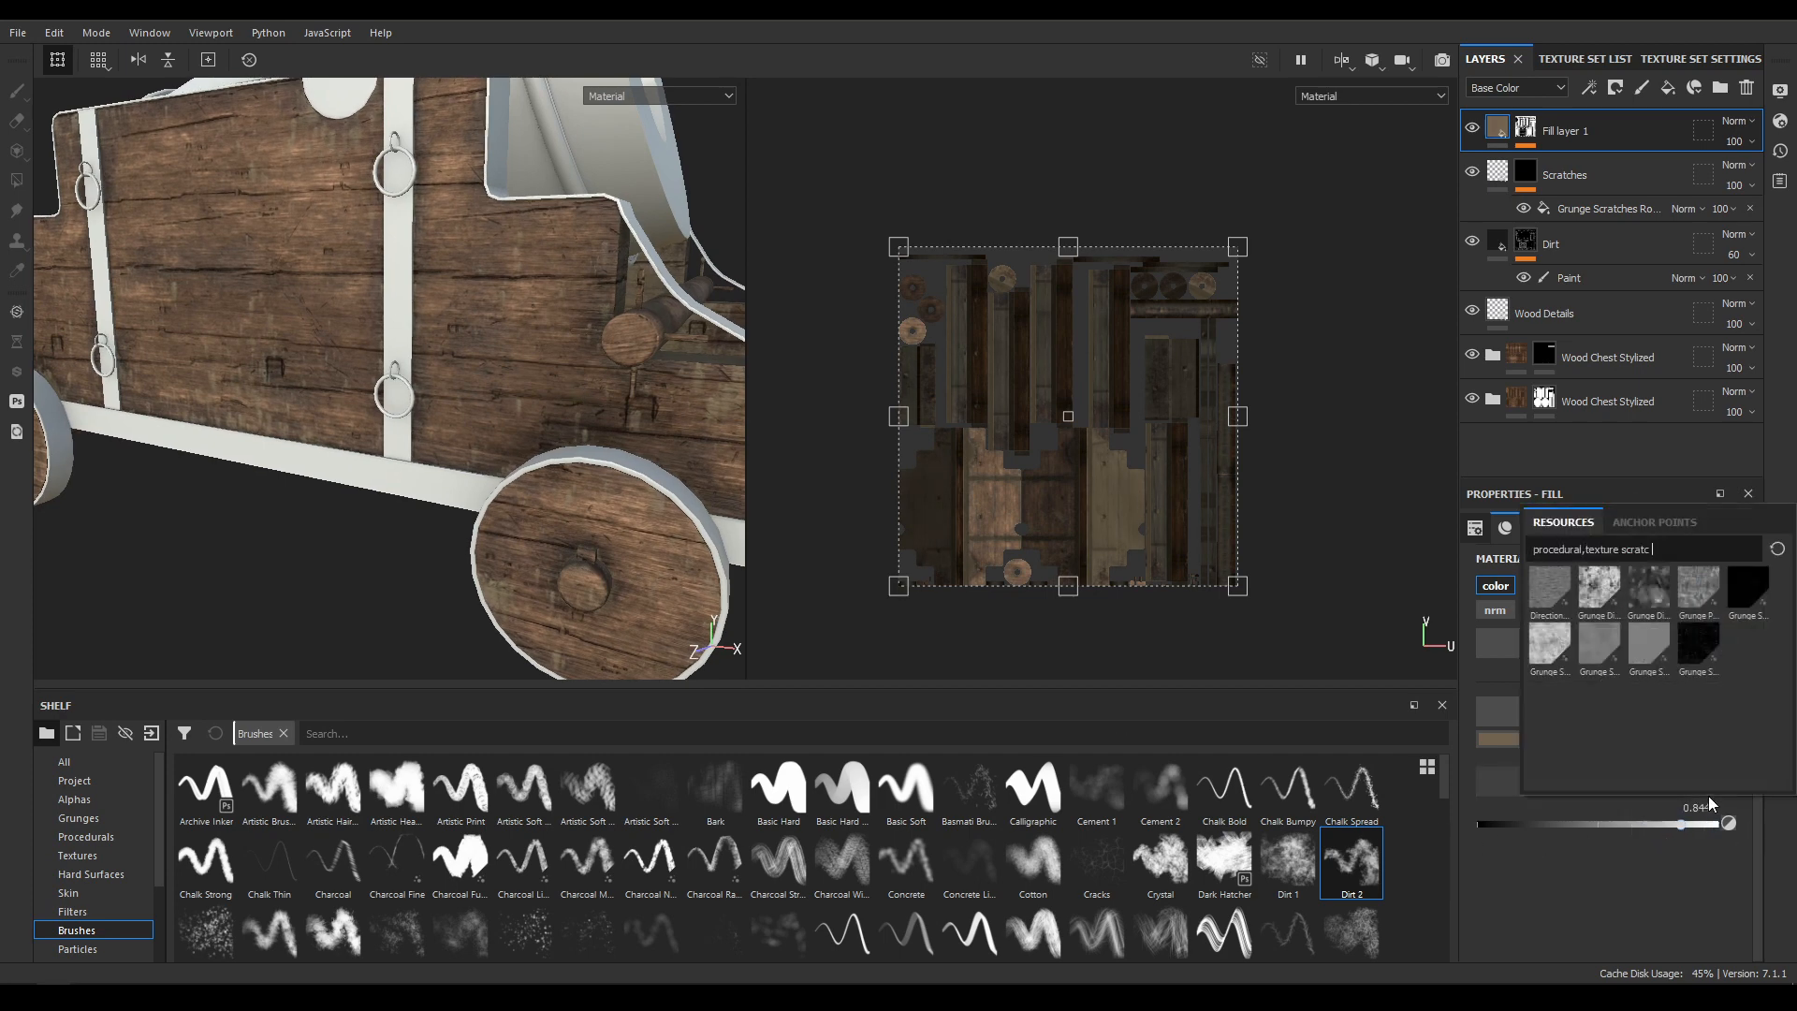
{"action": "left_click", "coordinate": [1703, 810]}
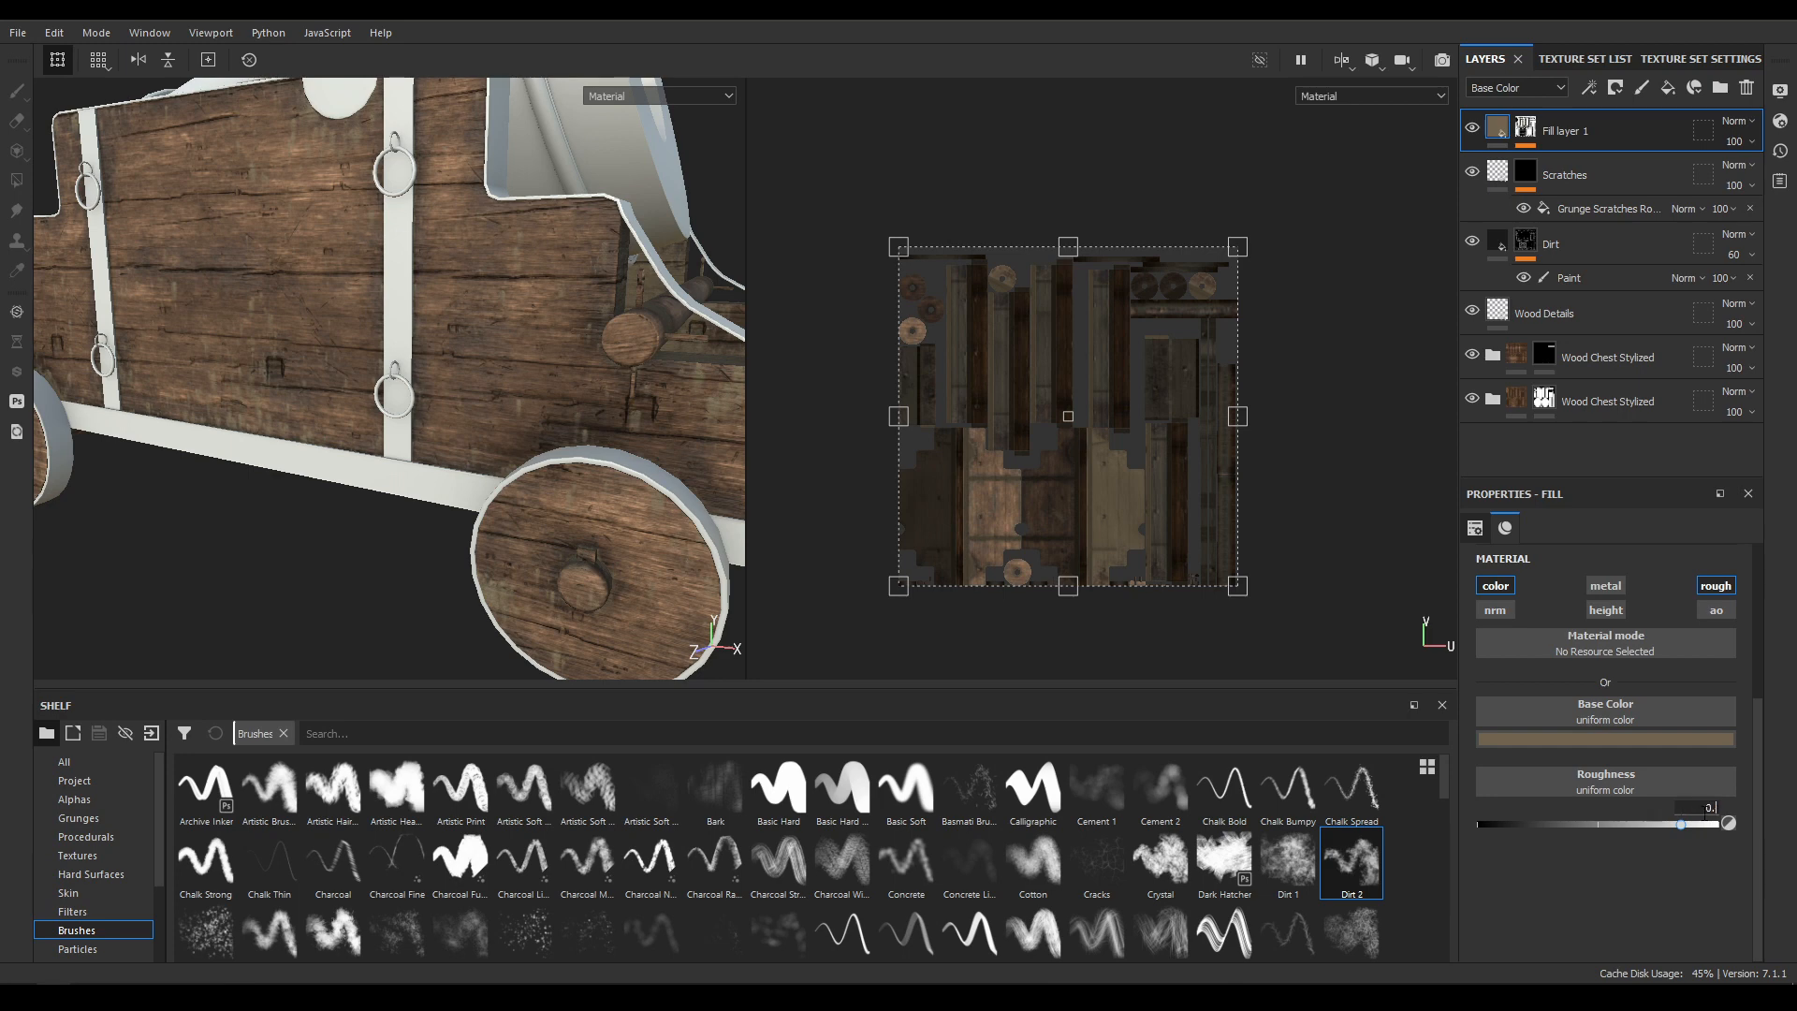
{"action": "key", "text": "Return"}
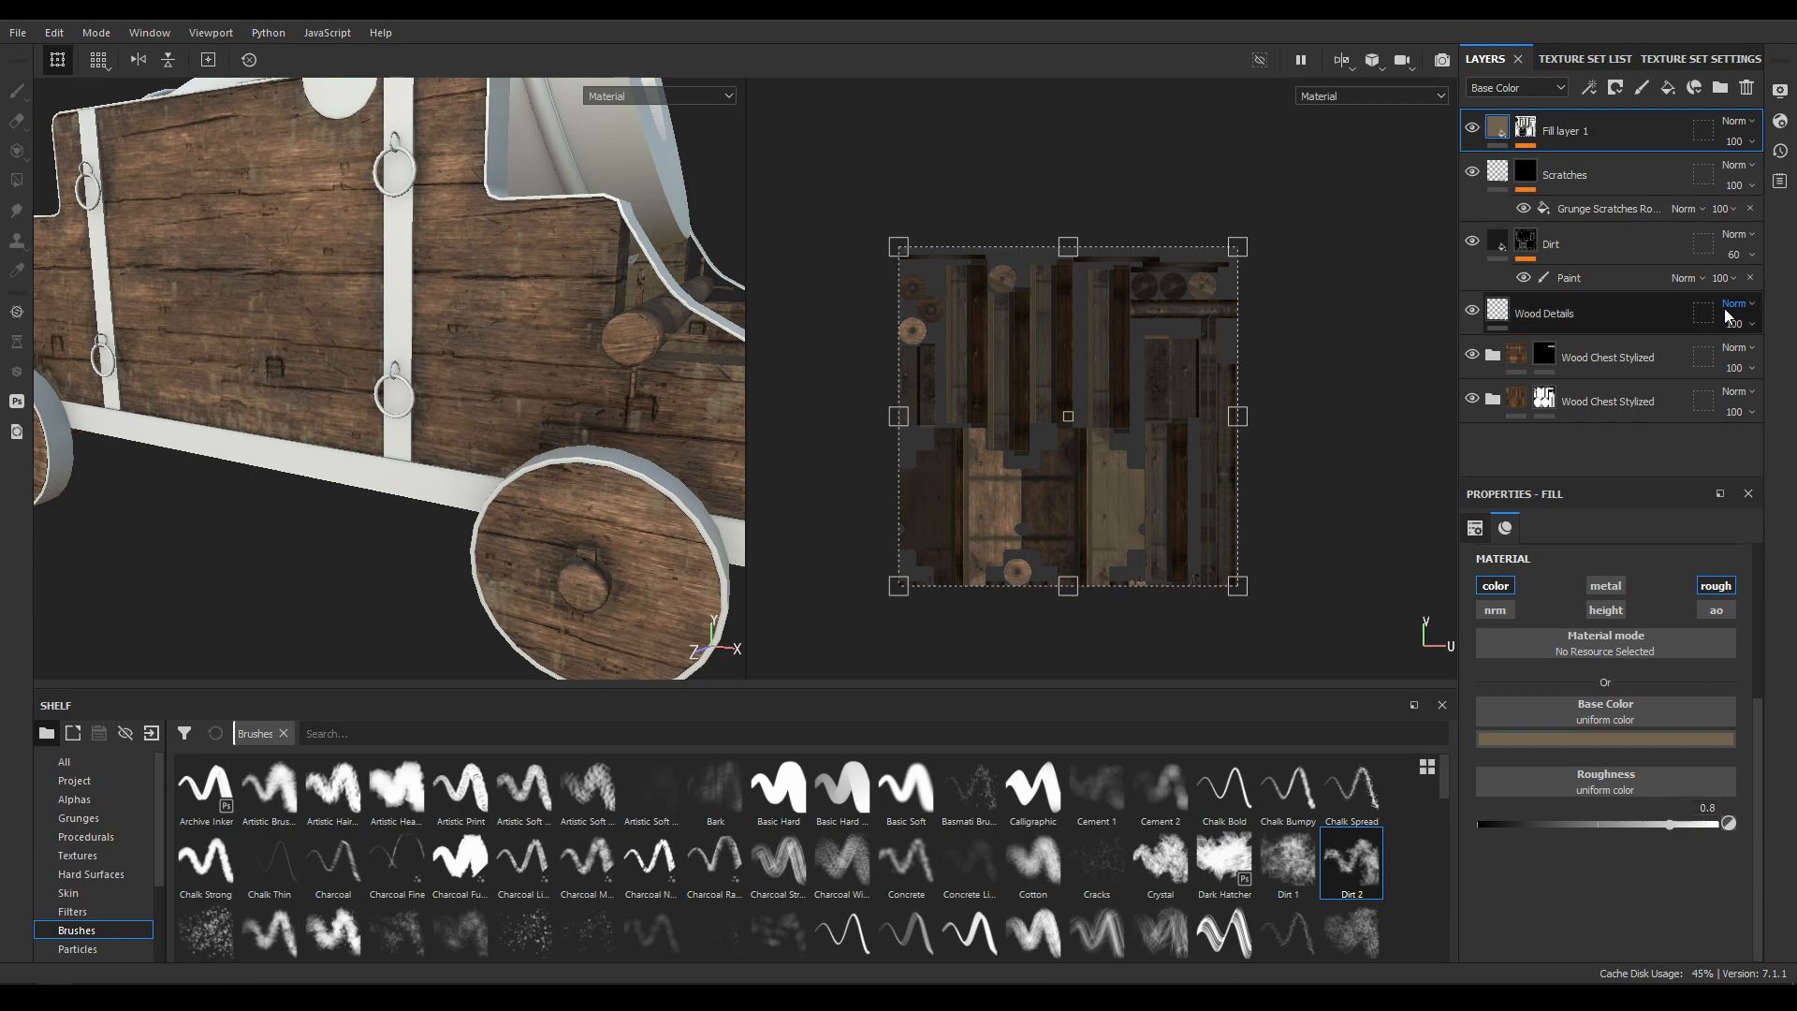
Reduce the top fill layer's opacity to 60.
{"action": "left_click", "coordinate": [1743, 150]}
{"action": "left_click", "coordinate": [1749, 175]}
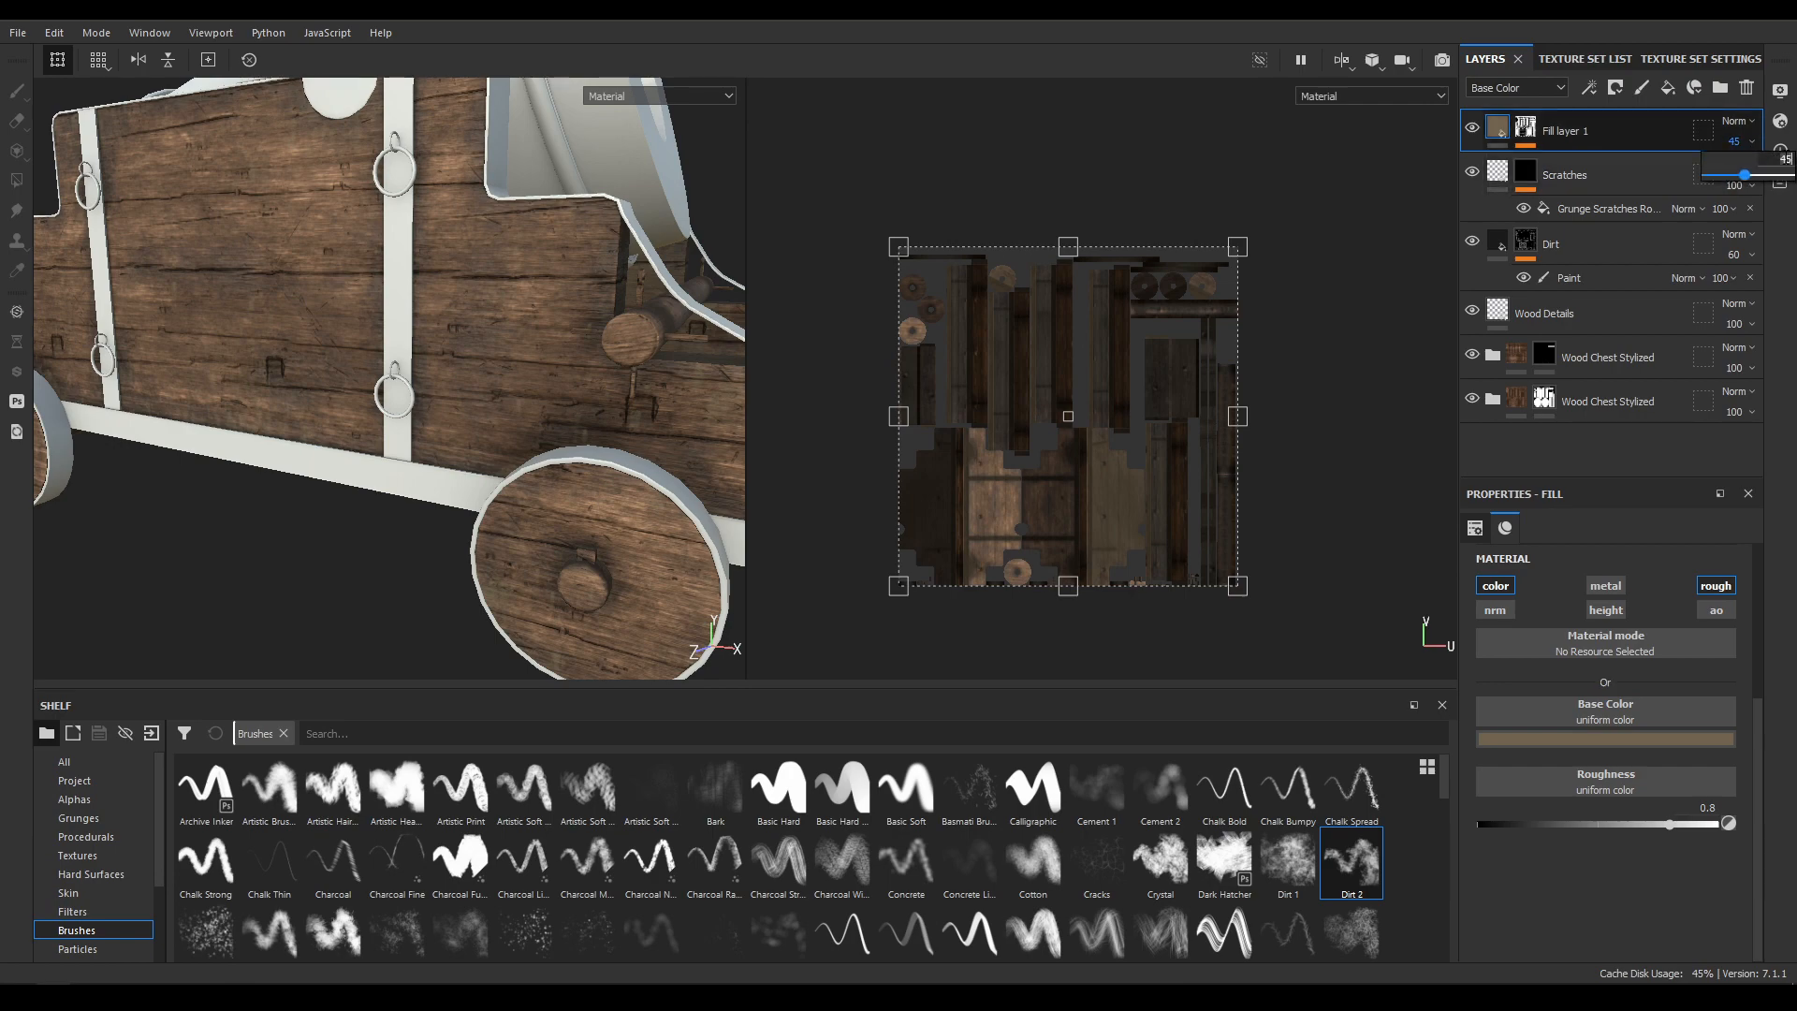
{"action": "key", "text": "BackSpace"}
{"action": "type", "text": "60"}
{"action": "key", "text": "Return"}
Examine the drip weathering on the cart's wooden side and wheels up close from several angles.
{"action": "scroll", "coordinate": [173, 297], "scroll_direction": "down", "scroll_amount": 3}
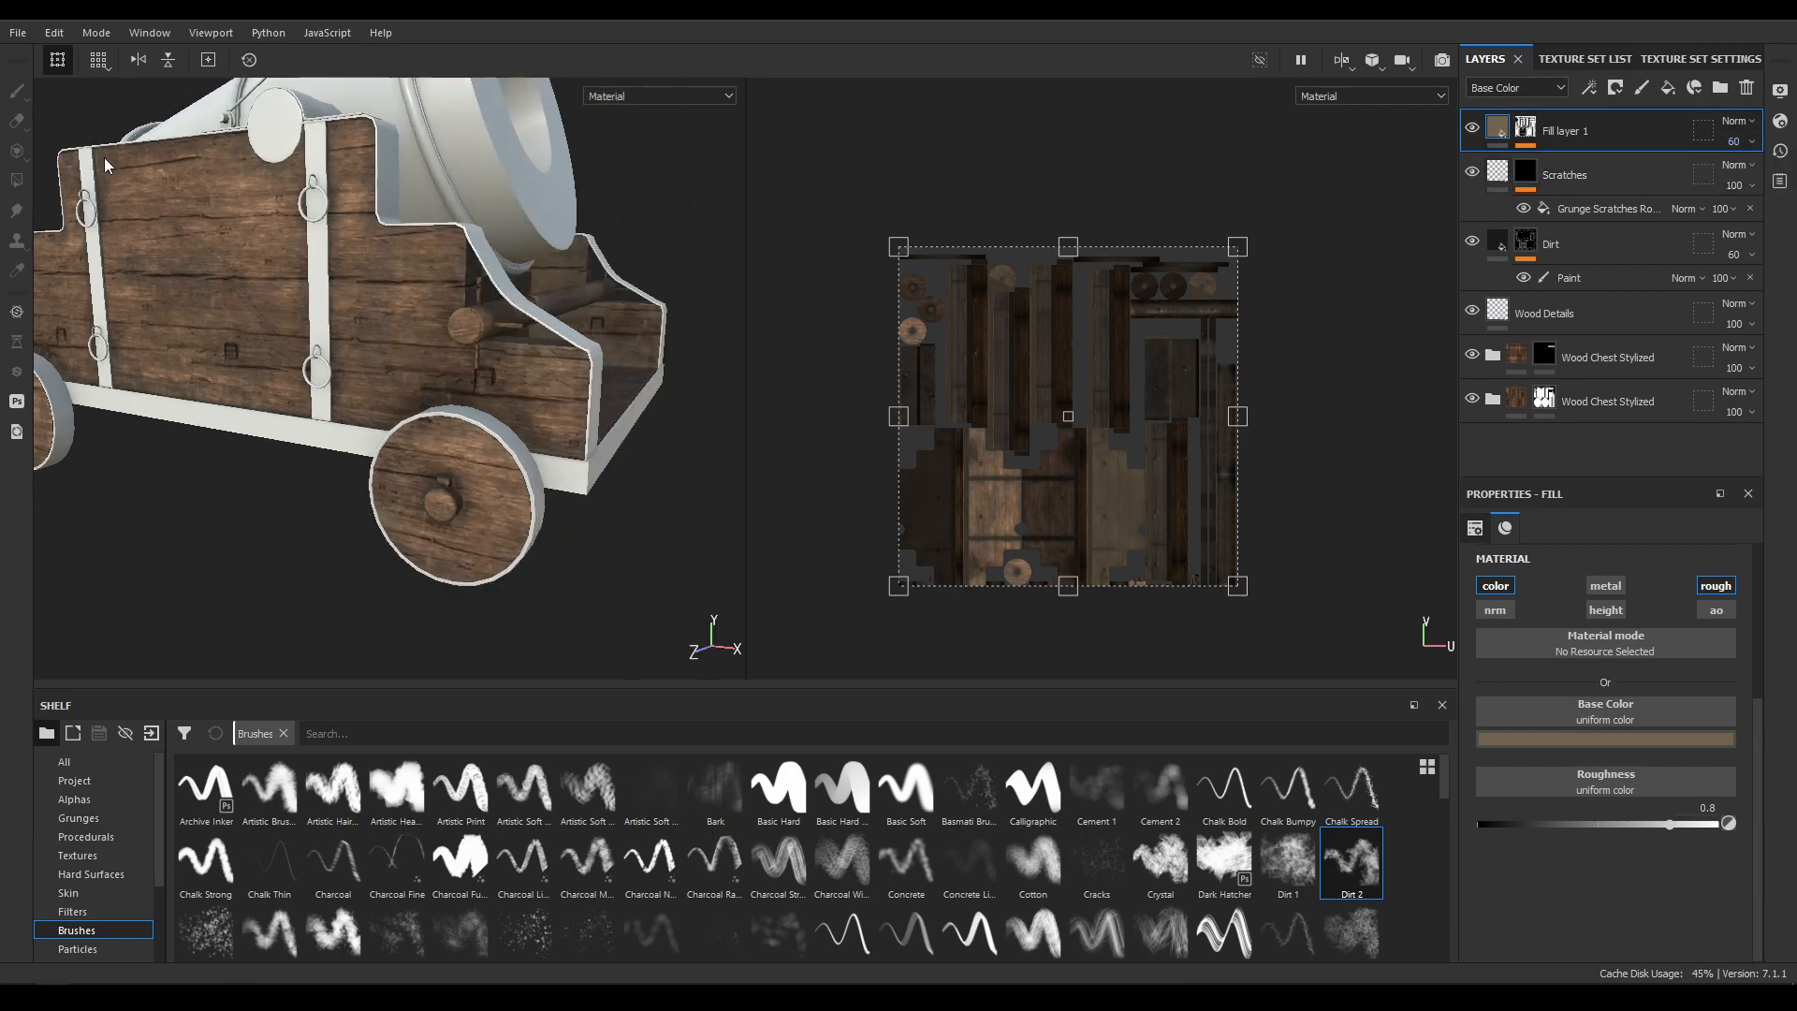
{"action": "left_click_drag", "start_coordinate": [105, 161], "coordinate": [319, 115], "text": "alt"}
{"action": "scroll", "coordinate": [312, 103], "scroll_direction": "up", "scroll_amount": 2}
{"action": "middle_click_drag", "start_coordinate": [318, 351], "coordinate": [391, 126], "text": "alt"}
{"action": "scroll", "coordinate": [391, 127], "scroll_direction": "up", "scroll_amount": 4}
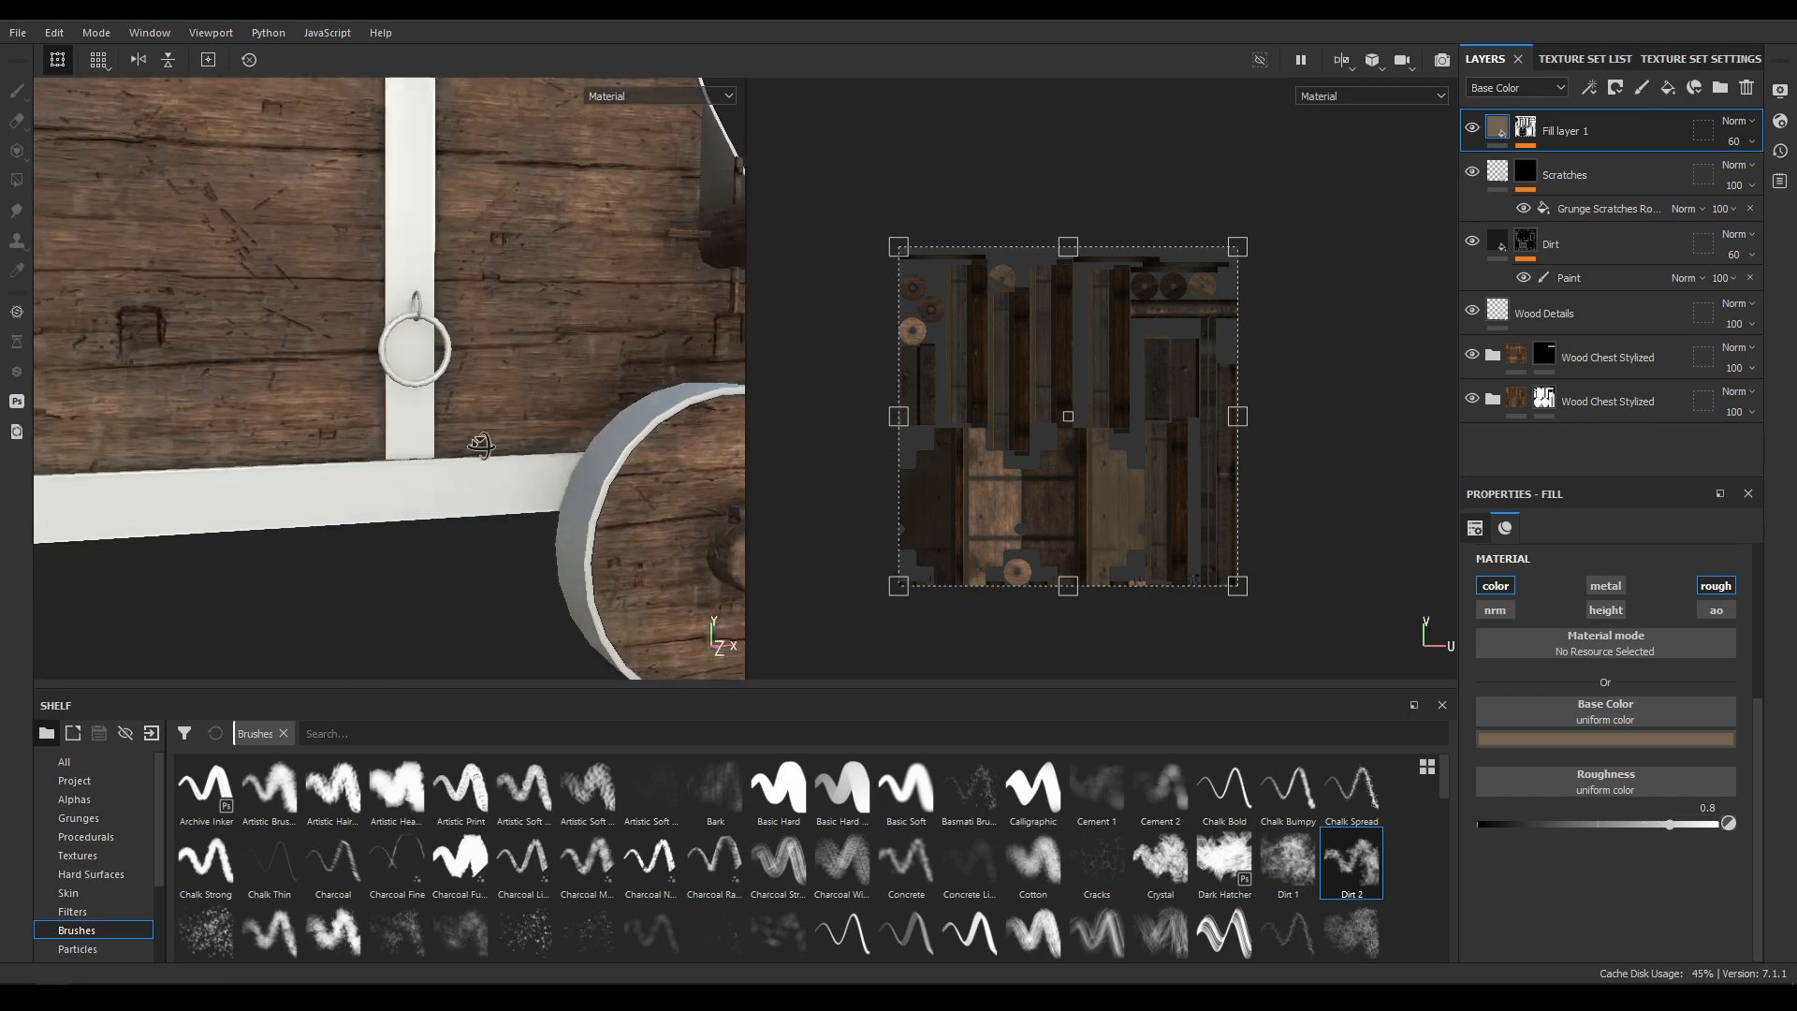
{"action": "left_click_drag", "start_coordinate": [477, 442], "coordinate": [368, 475], "text": "alt"}
{"action": "scroll", "coordinate": [520, 505], "scroll_direction": "down", "scroll_amount": 2}
{"action": "left_click_drag", "start_coordinate": [509, 455], "coordinate": [341, 533], "text": "alt"}
{"action": "scroll", "coordinate": [341, 533], "scroll_direction": "down", "scroll_amount": 3}
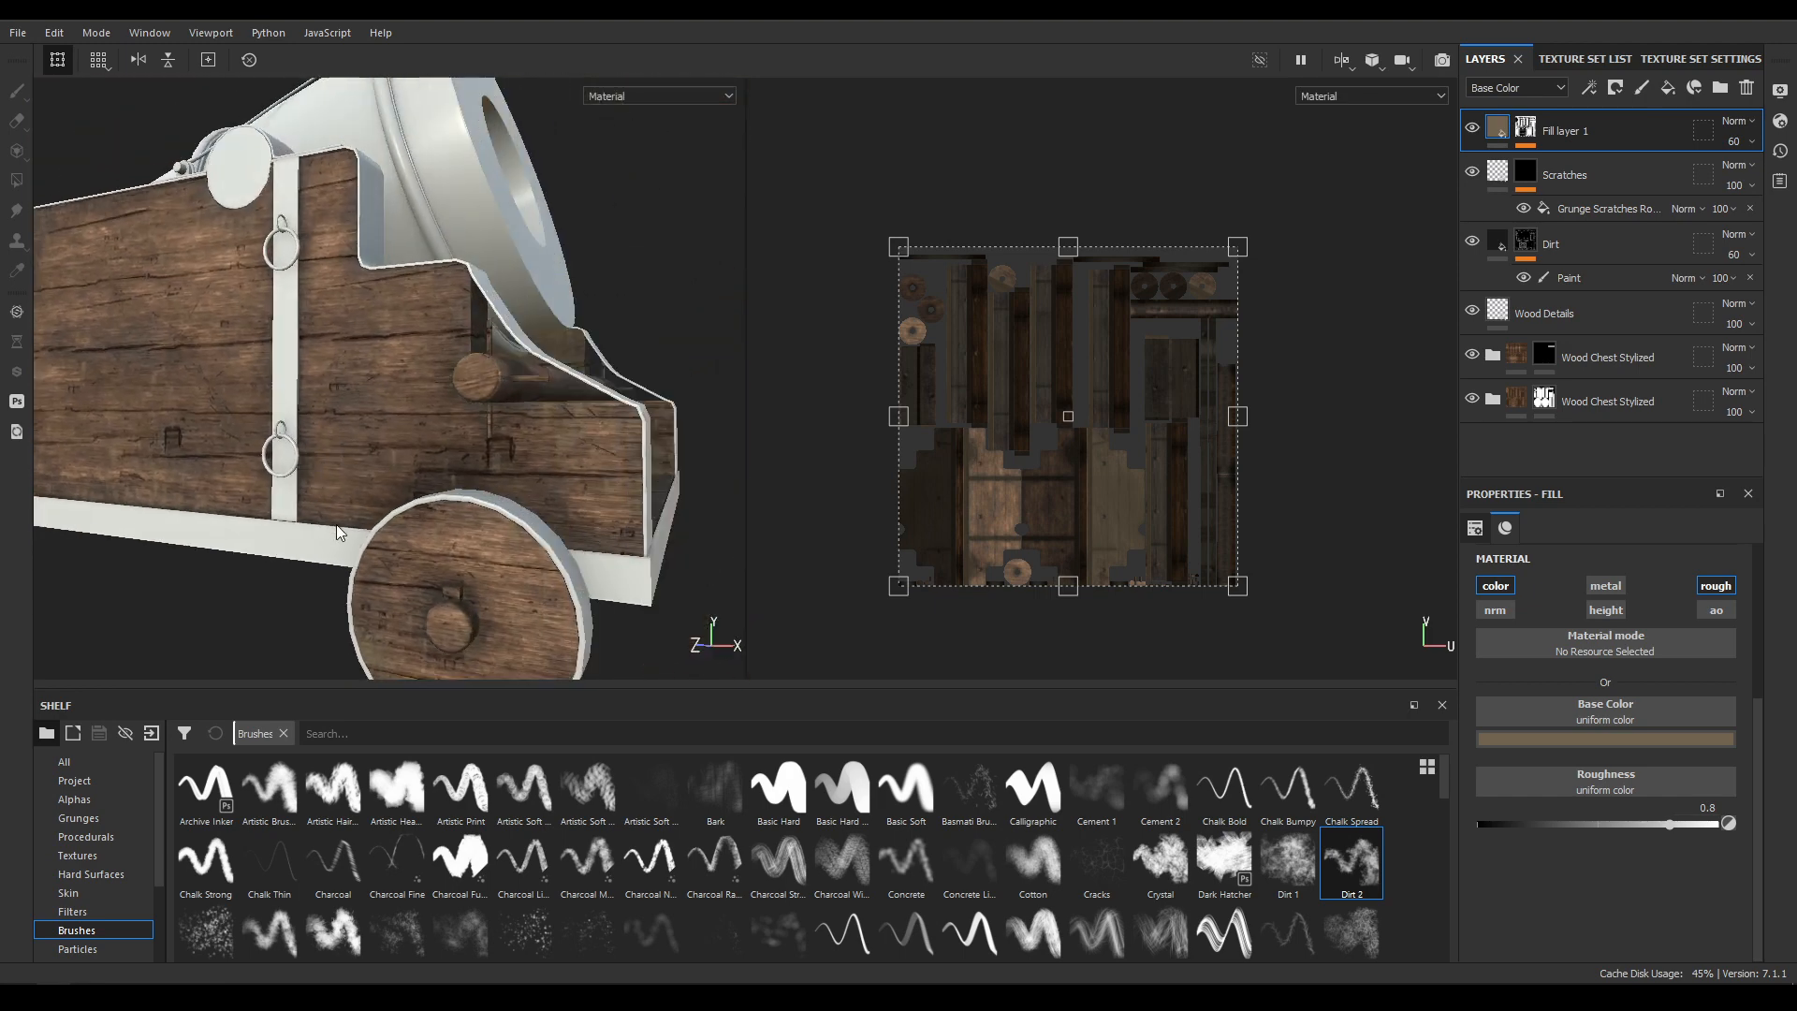
{"action": "scroll", "coordinate": [190, 386], "scroll_direction": "up", "scroll_amount": 2}
{"action": "left_click_drag", "start_coordinate": [190, 386], "coordinate": [310, 449], "text": "alt"}
{"action": "scroll", "coordinate": [310, 450], "scroll_direction": "up", "scroll_amount": 2}
{"action": "middle_click_drag", "start_coordinate": [310, 449], "coordinate": [481, 440], "text": "alt"}
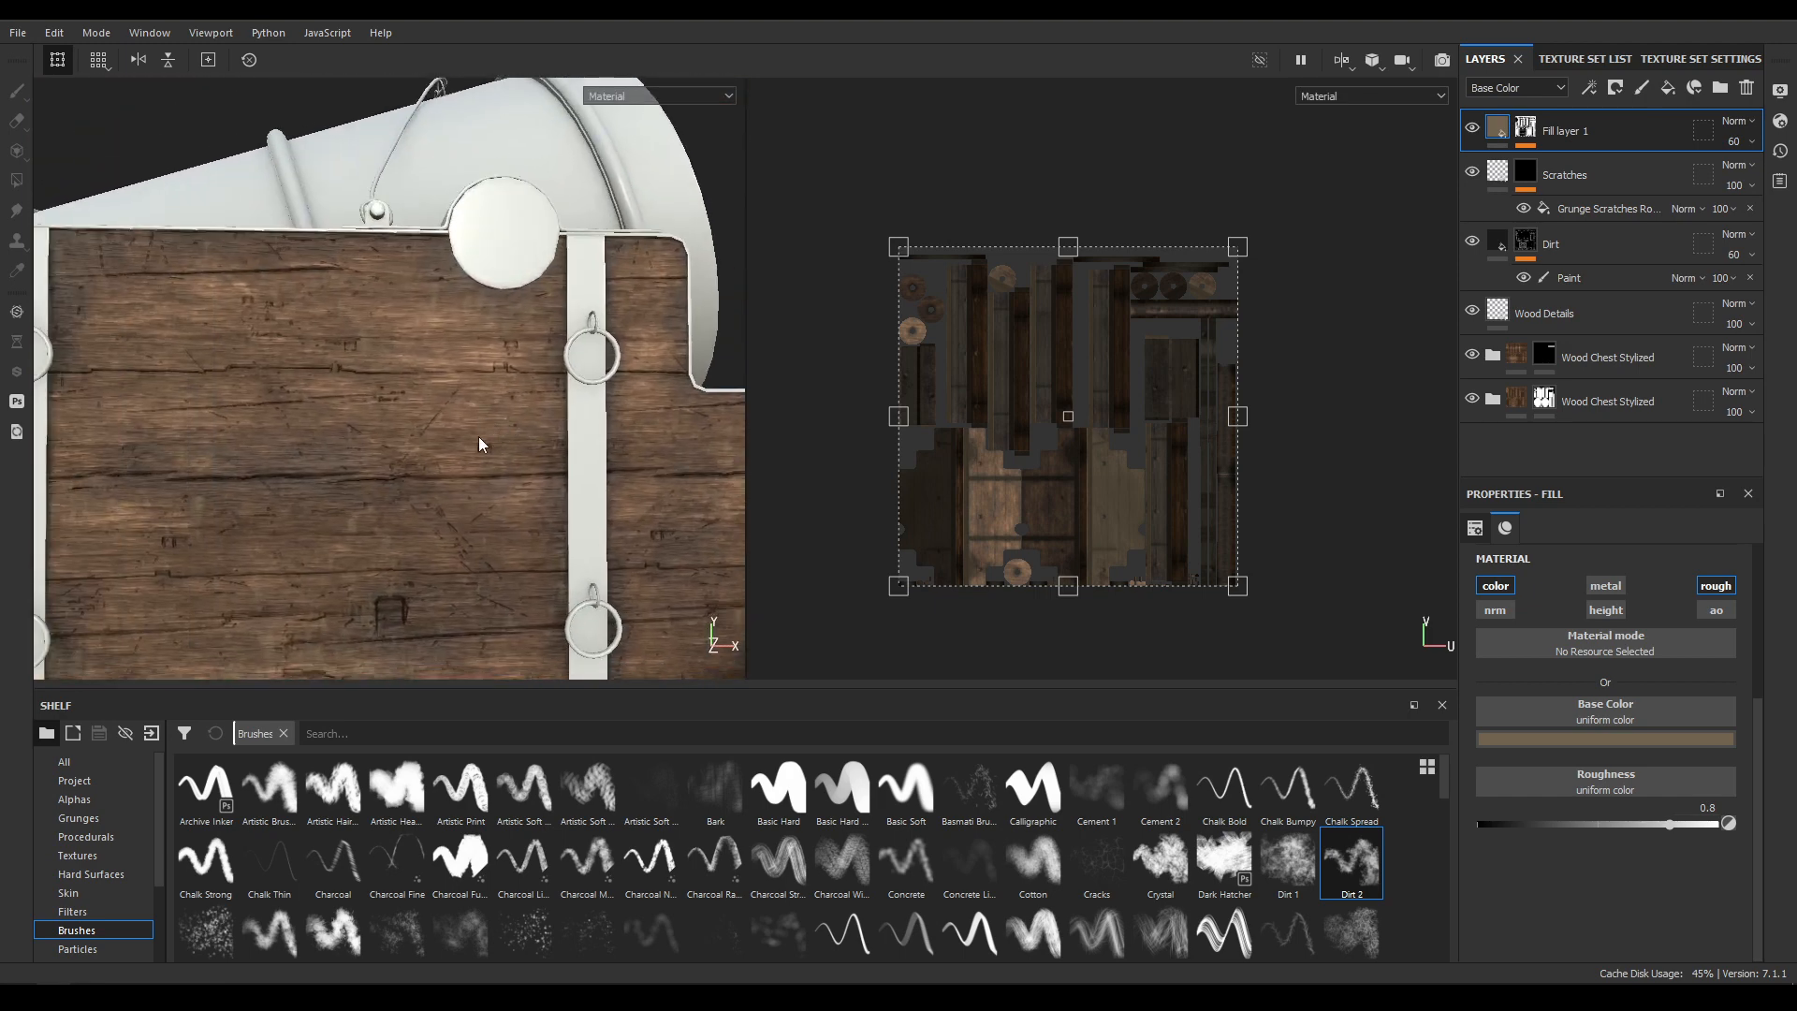
{"action": "left_click_drag", "start_coordinate": [481, 441], "coordinate": [451, 491], "text": "alt"}
Set the top fill layer's opacity to 50.
{"action": "left_click", "coordinate": [1741, 141]}
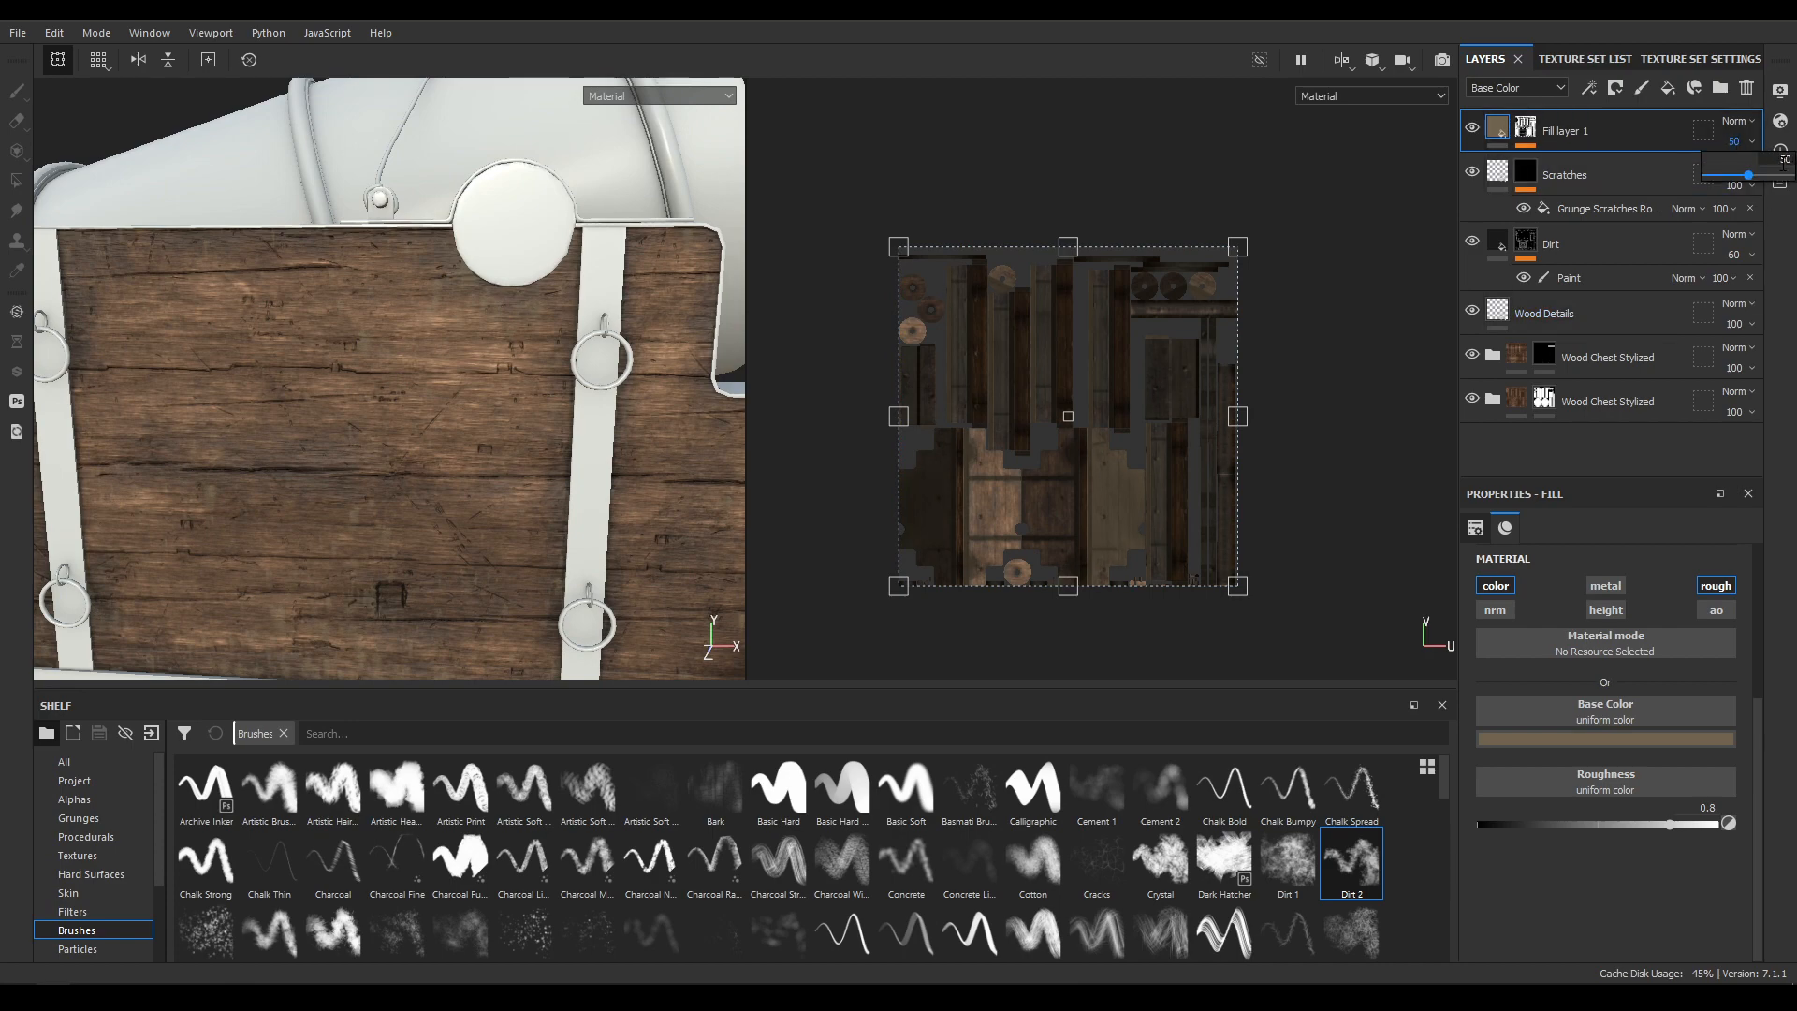
{"action": "right_click_drag", "start_coordinate": [498, 159], "coordinate": [418, 58], "text": "alt"}
{"action": "mouse_move", "coordinate": [437, 377]}
{"action": "left_mouse_down", "text": "alt"}
{"action": "mouse_move", "coordinate": [273, 348]}
{"action": "mouse_move", "coordinate": [4, 364]}
{"action": "mouse_move", "coordinate": [461, 353]}
{"action": "left_mouse_up", "text": "alt"}
{"action": "middle_click_drag", "start_coordinate": [462, 353], "coordinate": [483, 381], "text": "alt"}
{"action": "mouse_move", "coordinate": [484, 381]}
{"action": "left_mouse_down", "text": "alt"}
{"action": "mouse_move", "coordinate": [449, 443]}
{"action": "mouse_move", "coordinate": [487, 413]}
{"action": "left_mouse_up", "text": "alt"}
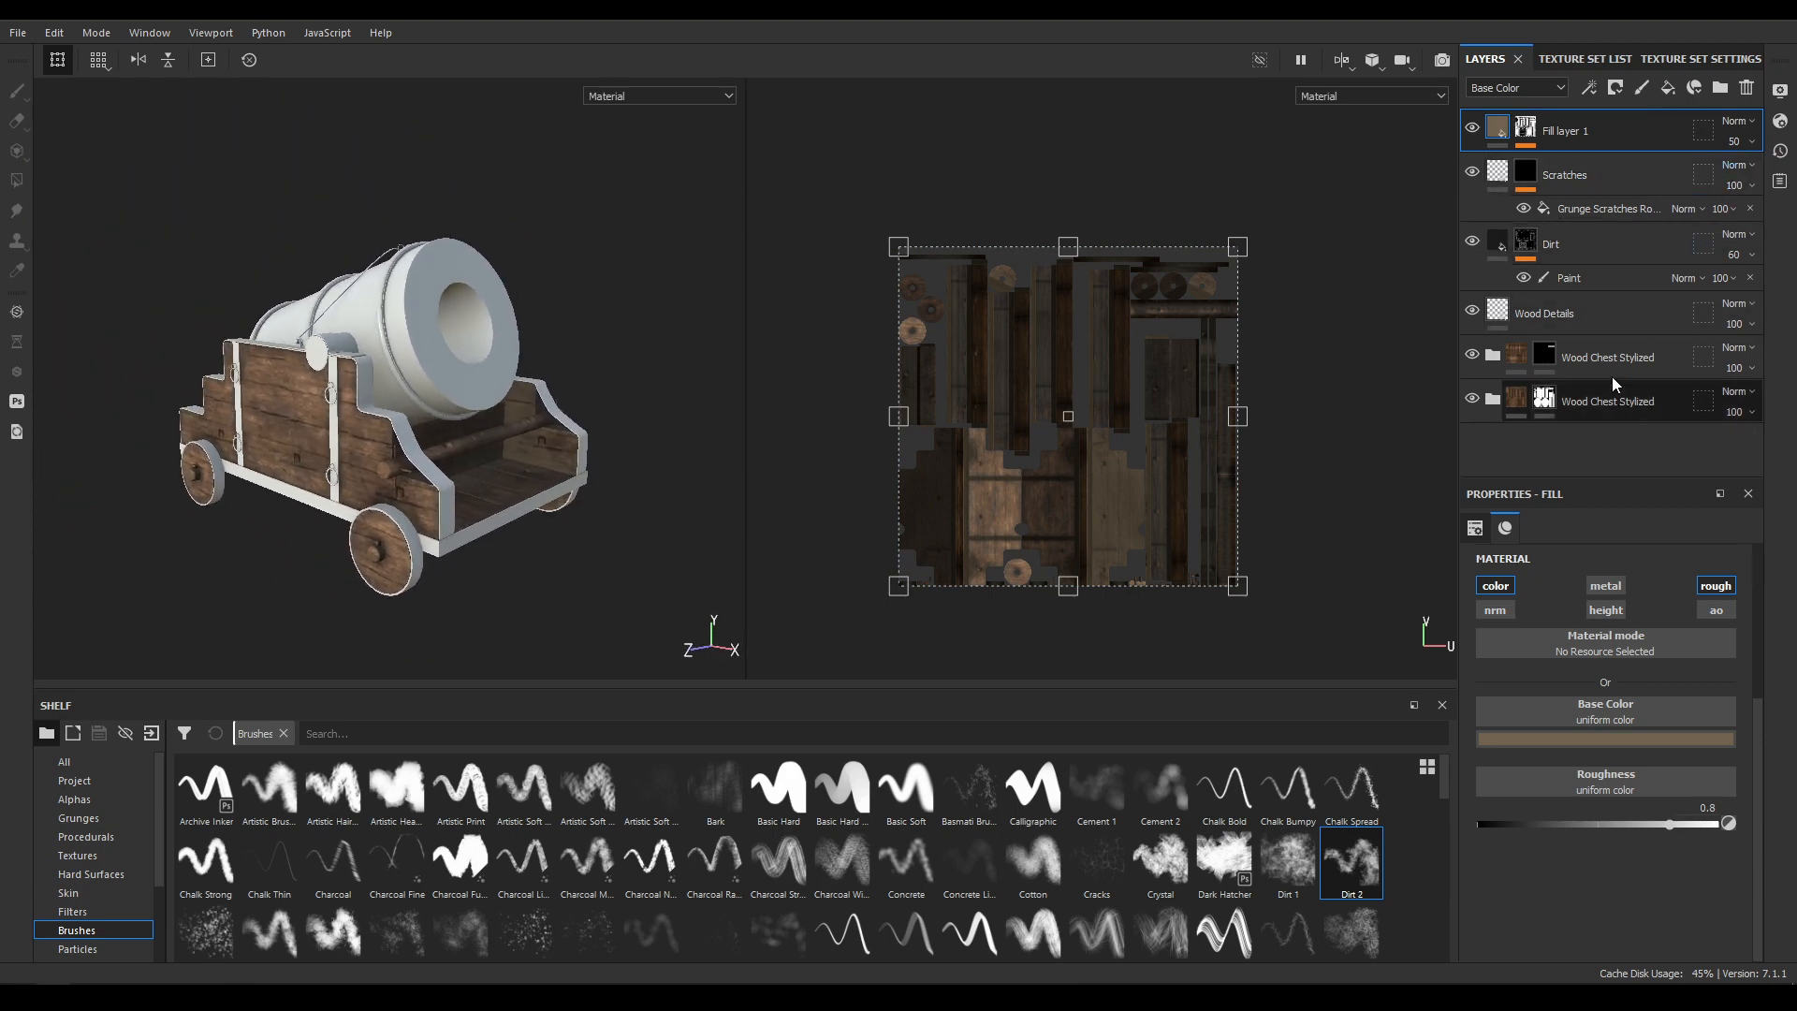
Rename the top fill layer Dirt_Drips.
{"action": "double_click", "coordinate": [1564, 131]}
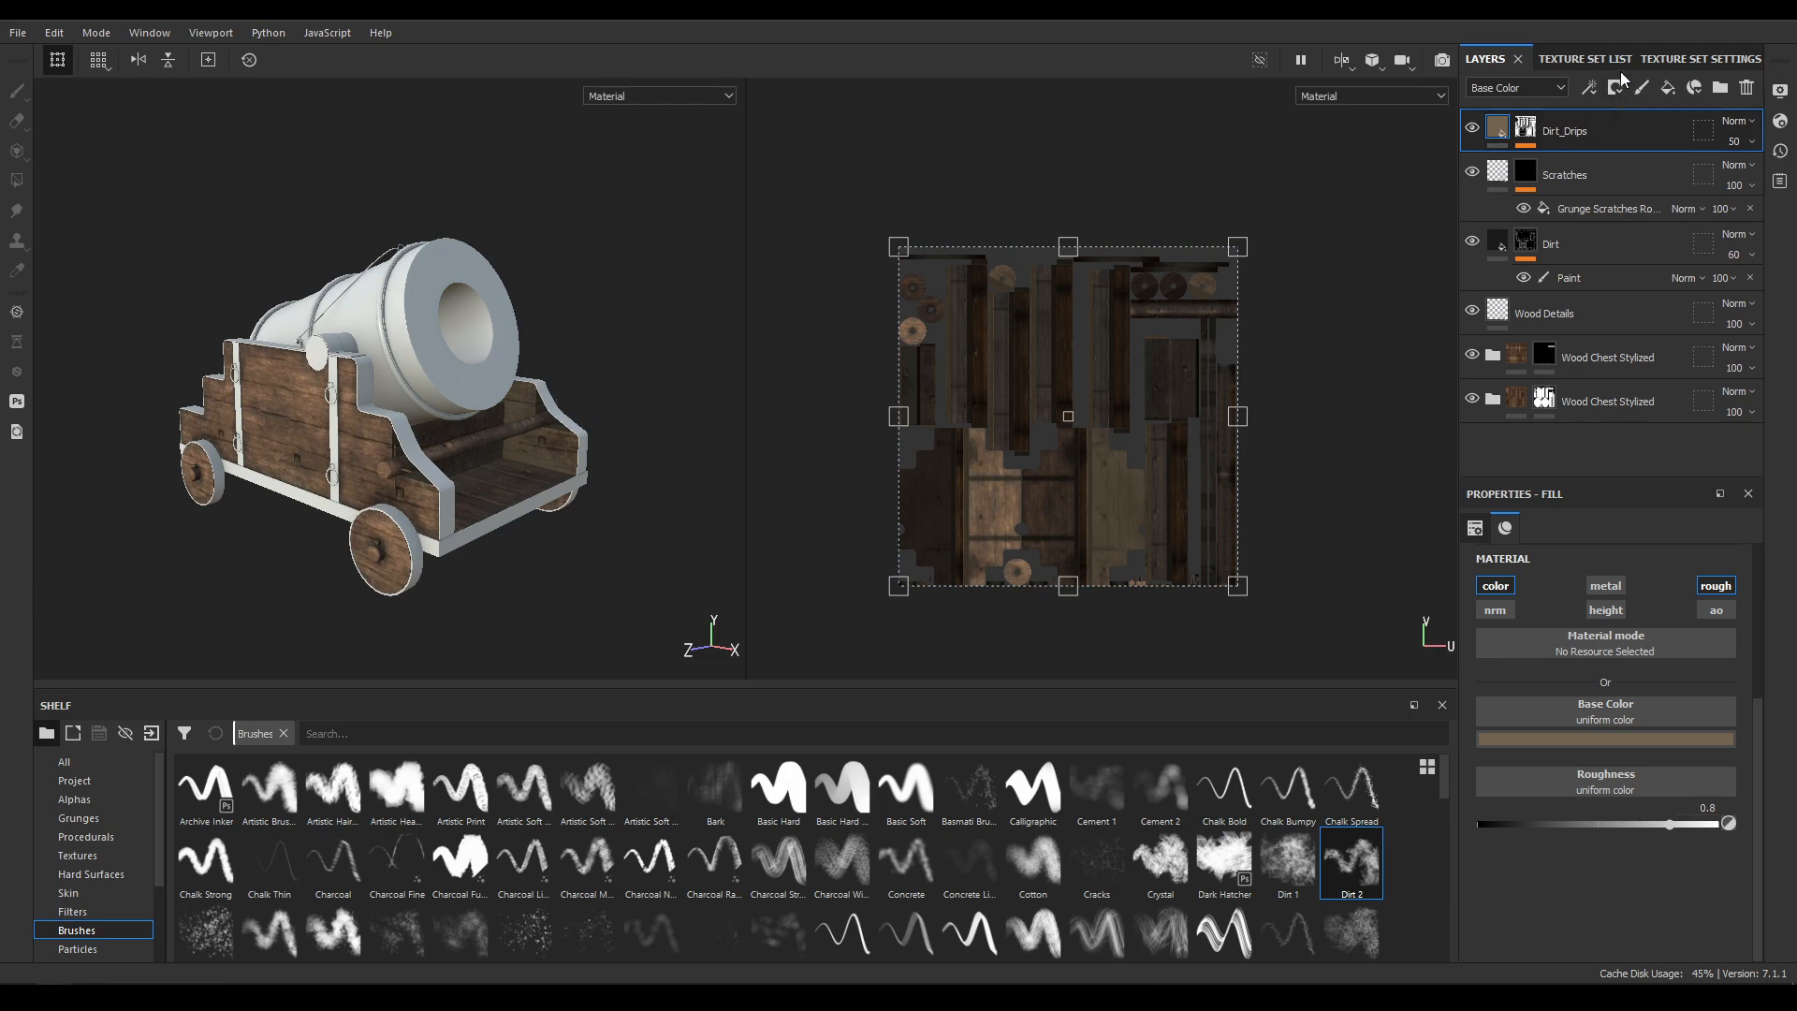
Make the Rope_mat texture set active and add a fill layer to its empty layer stack.
{"action": "left_click", "coordinate": [1565, 56]}
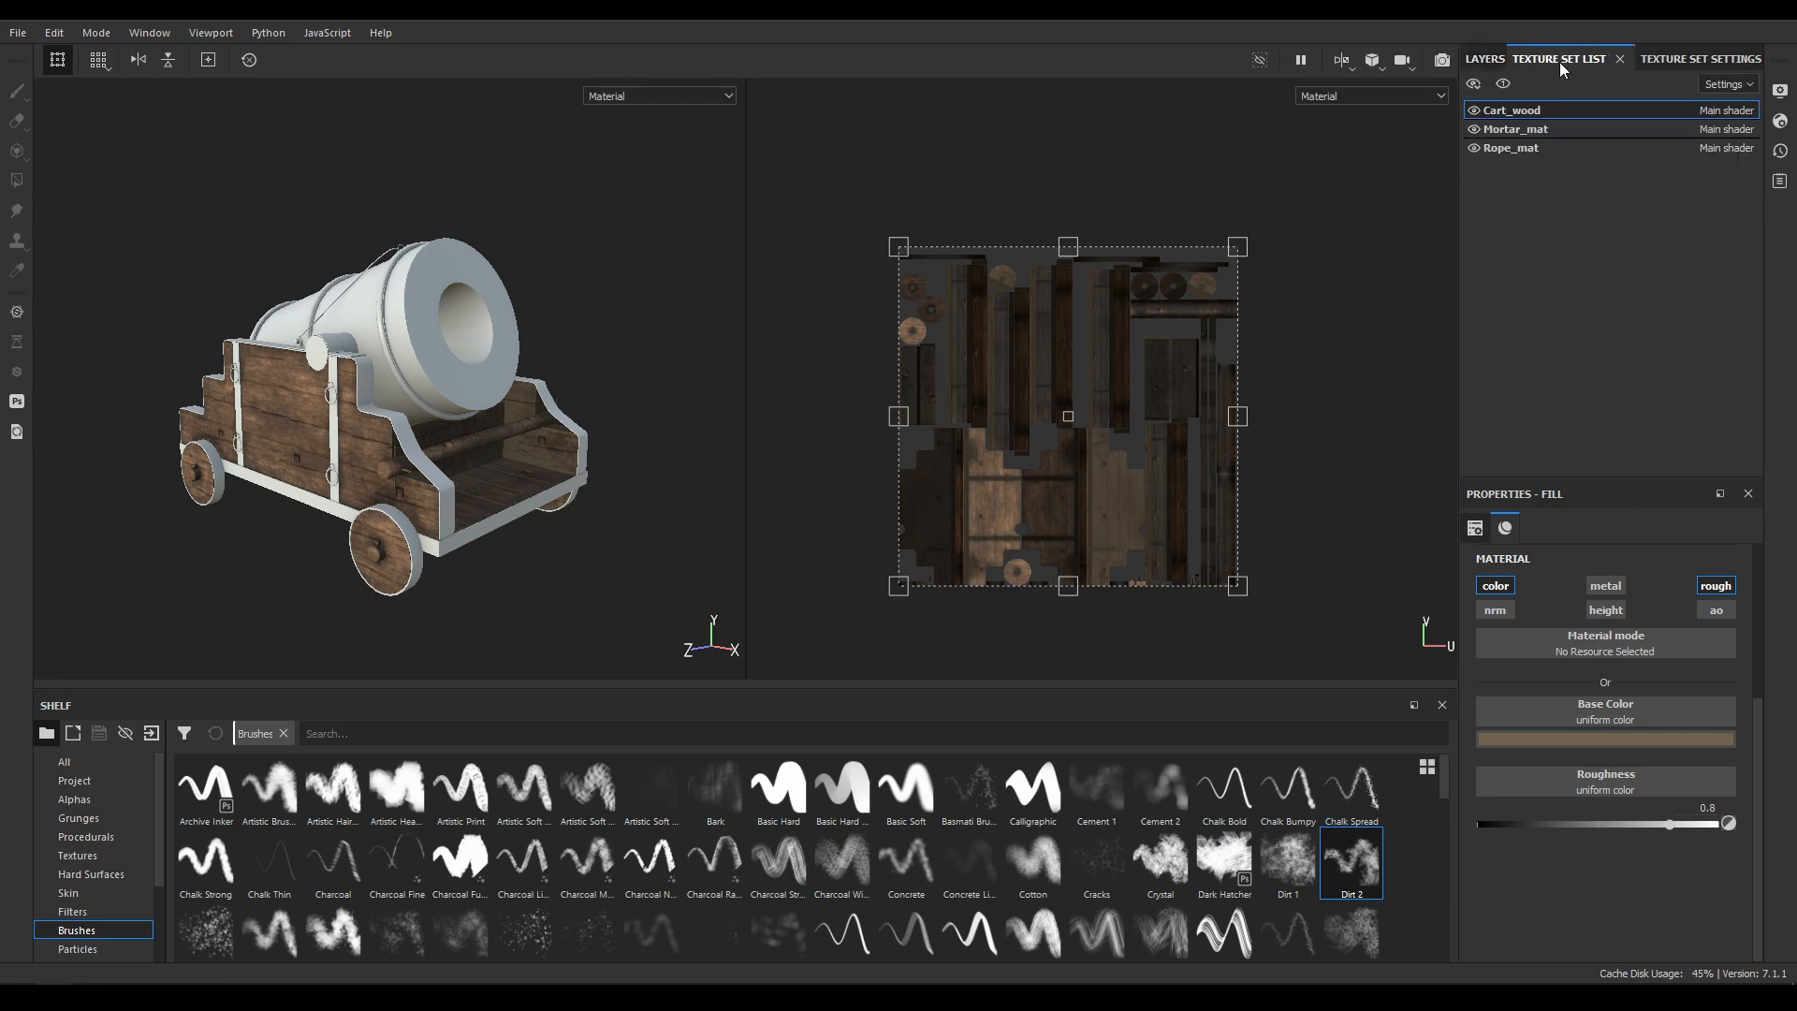
{"action": "left_click", "coordinate": [1561, 147]}
{"action": "left_click", "coordinate": [1486, 58]}
{"action": "left_click_drag", "start_coordinate": [387, 316], "coordinate": [478, 374], "text": "alt"}
{"action": "scroll", "coordinate": [479, 377], "scroll_direction": "up", "scroll_amount": 1}
{"action": "left_click", "coordinate": [1746, 88]}
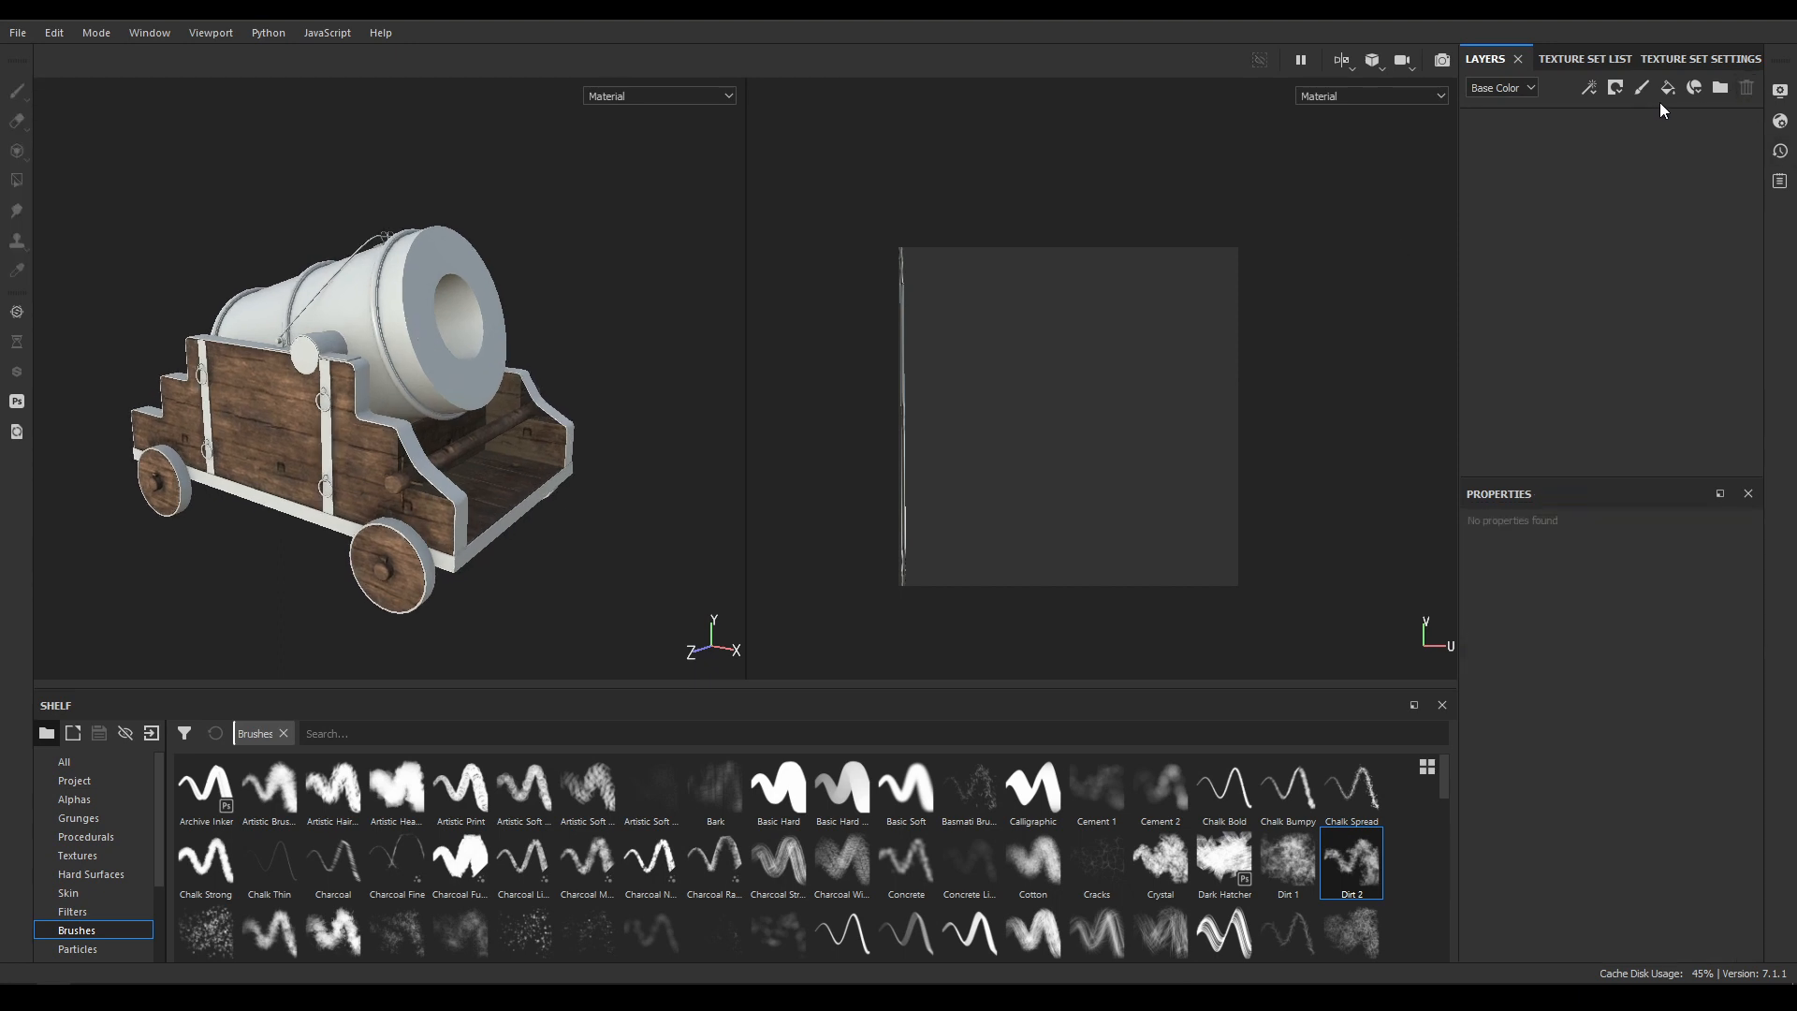
{"action": "left_click", "coordinate": [1677, 96]}
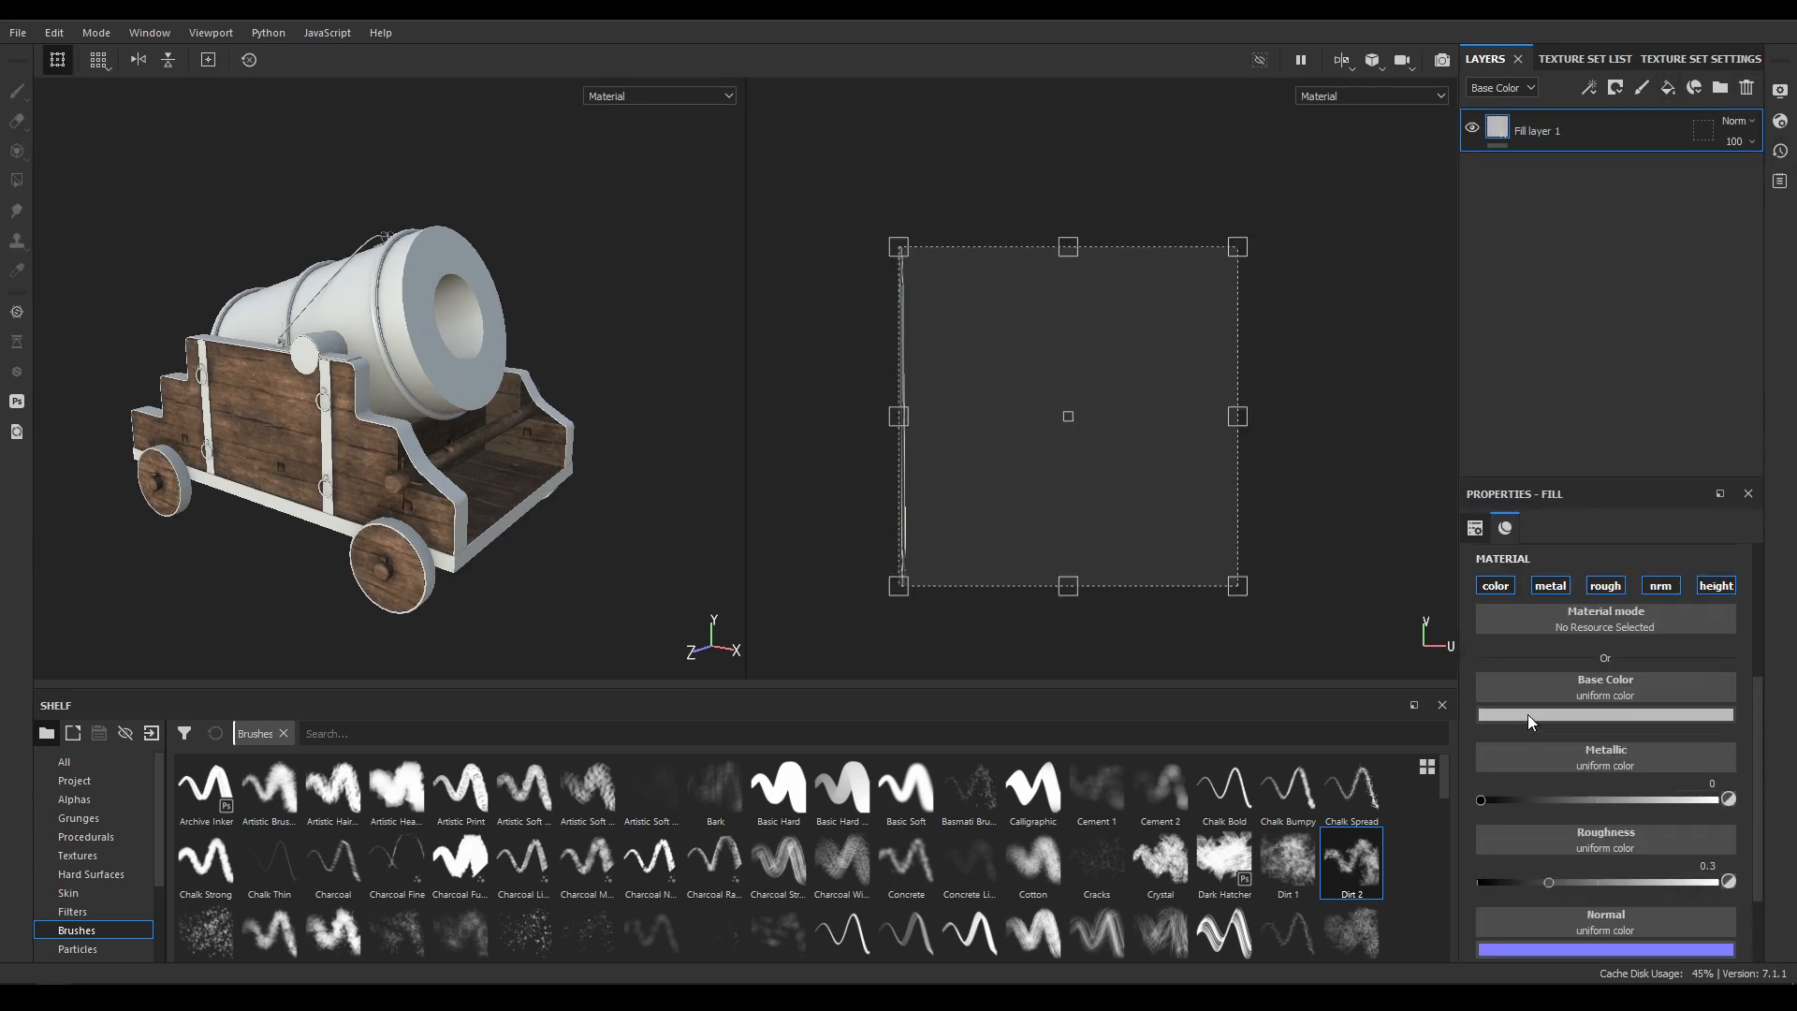
Bring the five texture images from the Mortar Tutorial texture/rope folder in File Explorer into the Substance Painter shelf.
{"action": "left_click", "coordinate": [88, 784]}
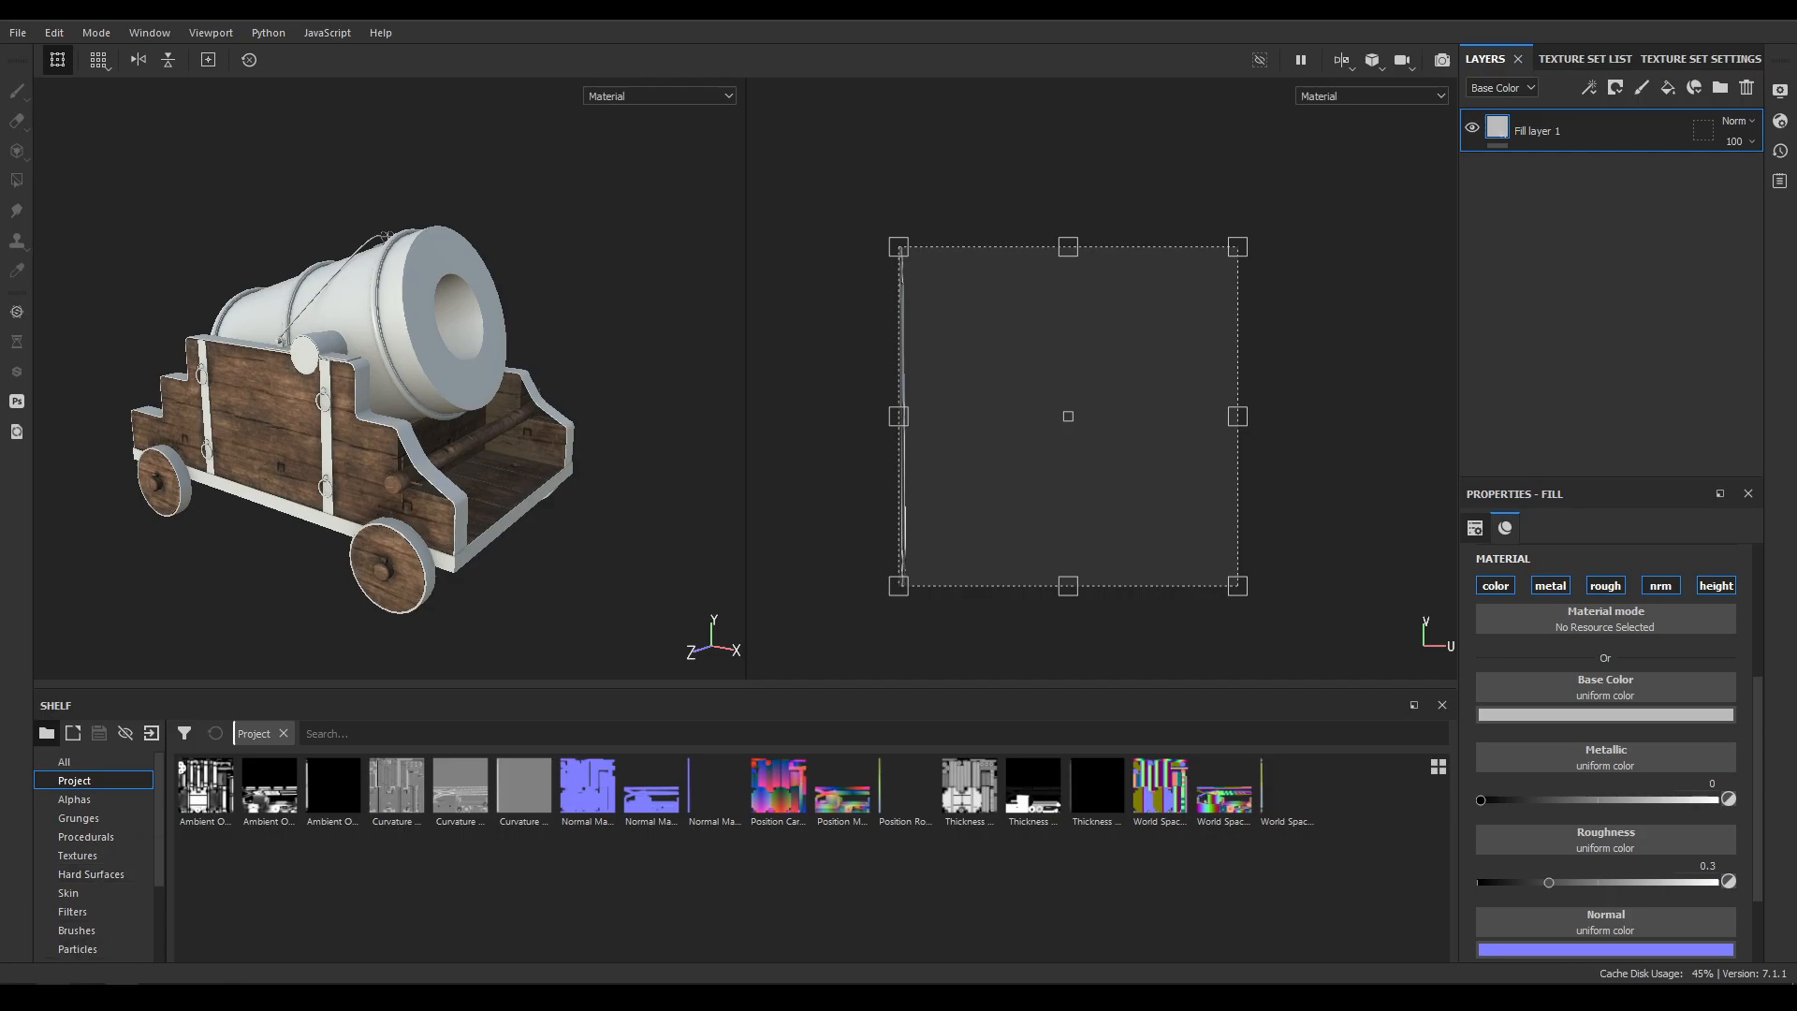
{"action": "left_click", "coordinate": [120, 995]}
{"action": "left_click", "coordinate": [413, 379]}
{"action": "key", "text": "alt+Up"}
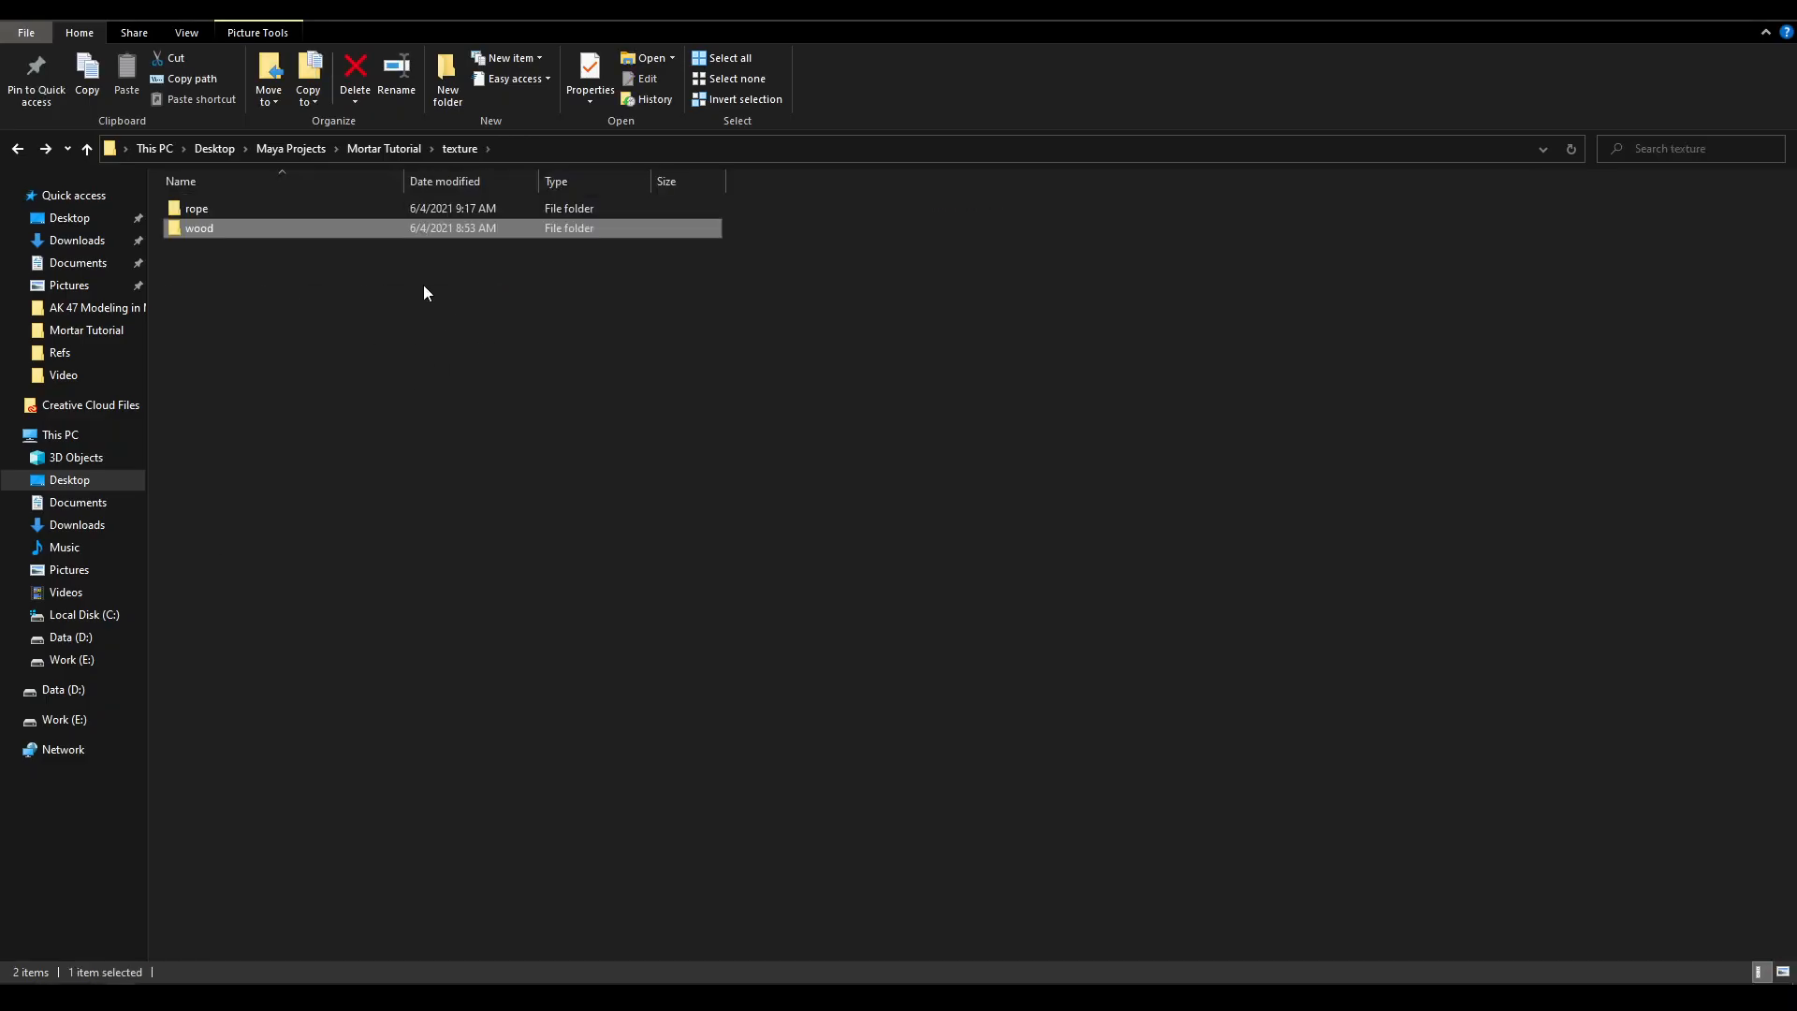
{"action": "double_click", "coordinate": [192, 205]}
{"action": "mouse_move", "coordinate": [194, 319]}
{"action": "left_mouse_down"}
{"action": "mouse_move", "coordinate": [553, 319]}
{"action": "mouse_move", "coordinate": [690, 251]}
{"action": "mouse_move", "coordinate": [655, 253]}
{"action": "mouse_move", "coordinate": [66, 973]}
{"action": "mouse_move", "coordinate": [542, 924]}
{"action": "left_mouse_up"}
Set the usage of Albedo, AO, Displacement, Normal and Roughness to texture and import them to the current session.
{"action": "left_click", "coordinate": [1127, 313]}
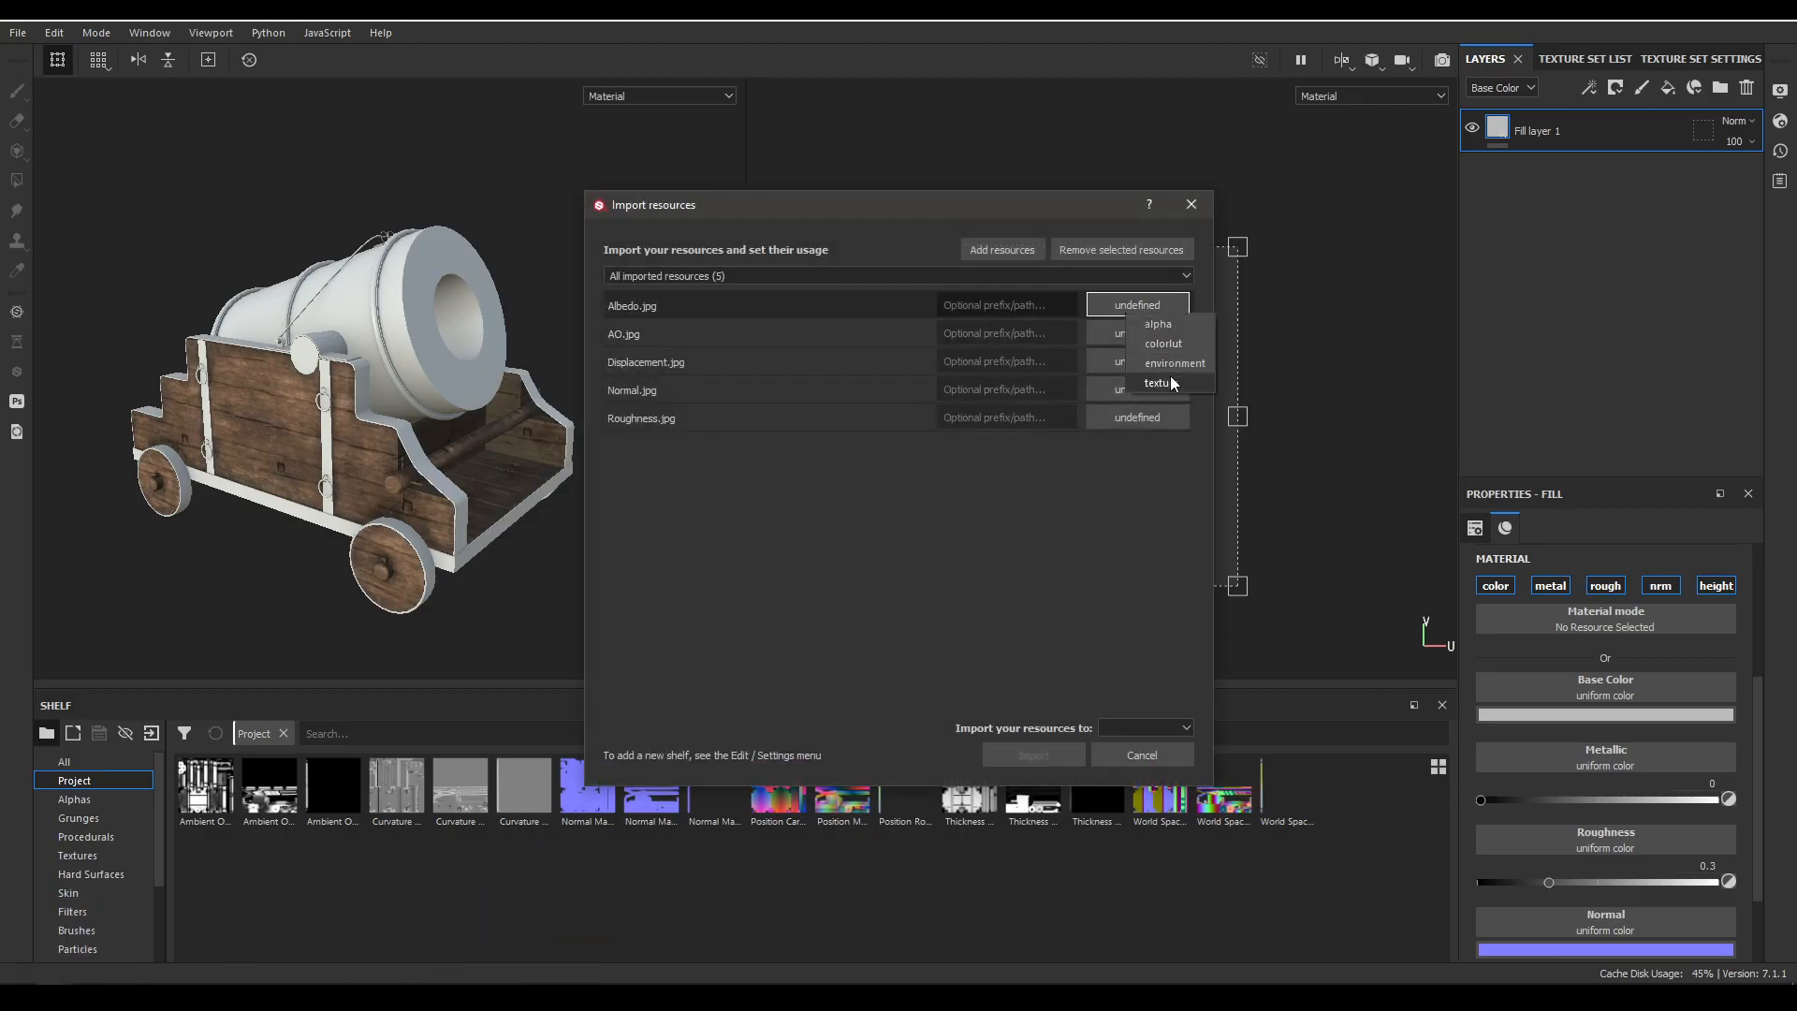
{"action": "left_click", "coordinate": [1186, 378]}
{"action": "left_click", "coordinate": [1145, 333]}
{"action": "left_click", "coordinate": [1189, 404]}
{"action": "left_click", "coordinate": [1160, 365]}
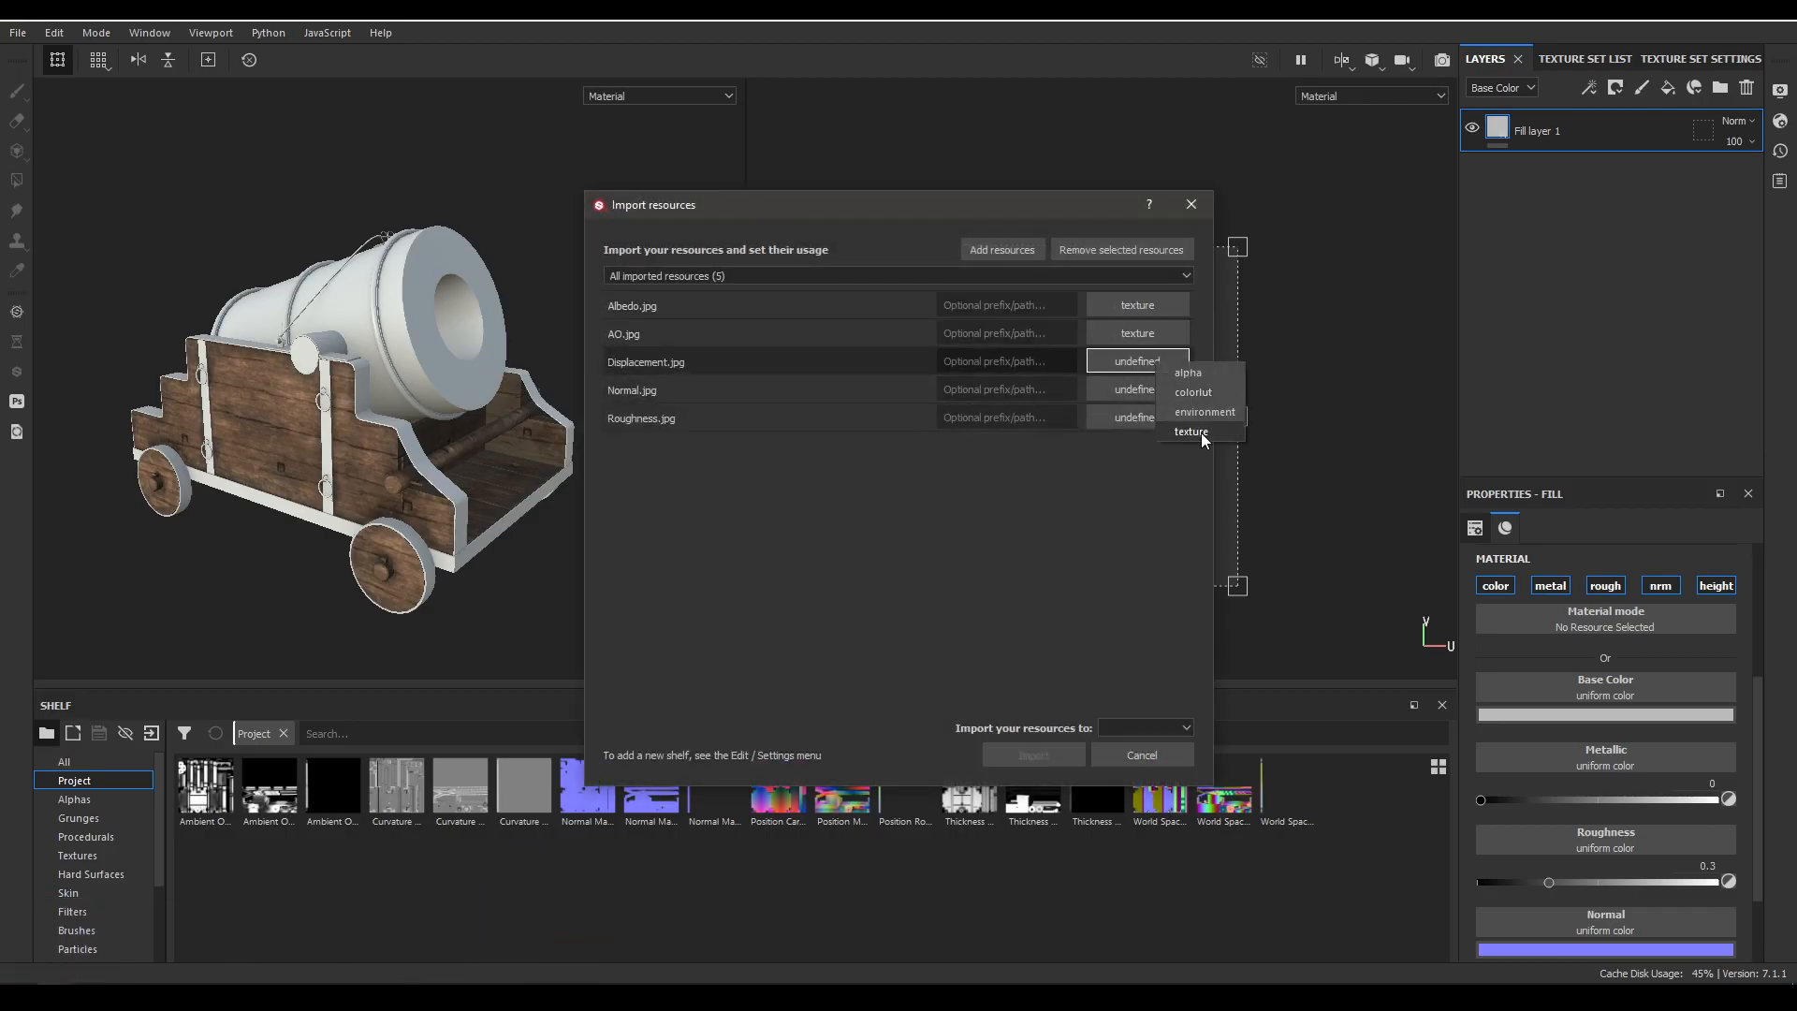
{"action": "left_click", "coordinate": [1198, 433]}
{"action": "left_click", "coordinate": [1163, 397]}
{"action": "left_click", "coordinate": [1197, 452]}
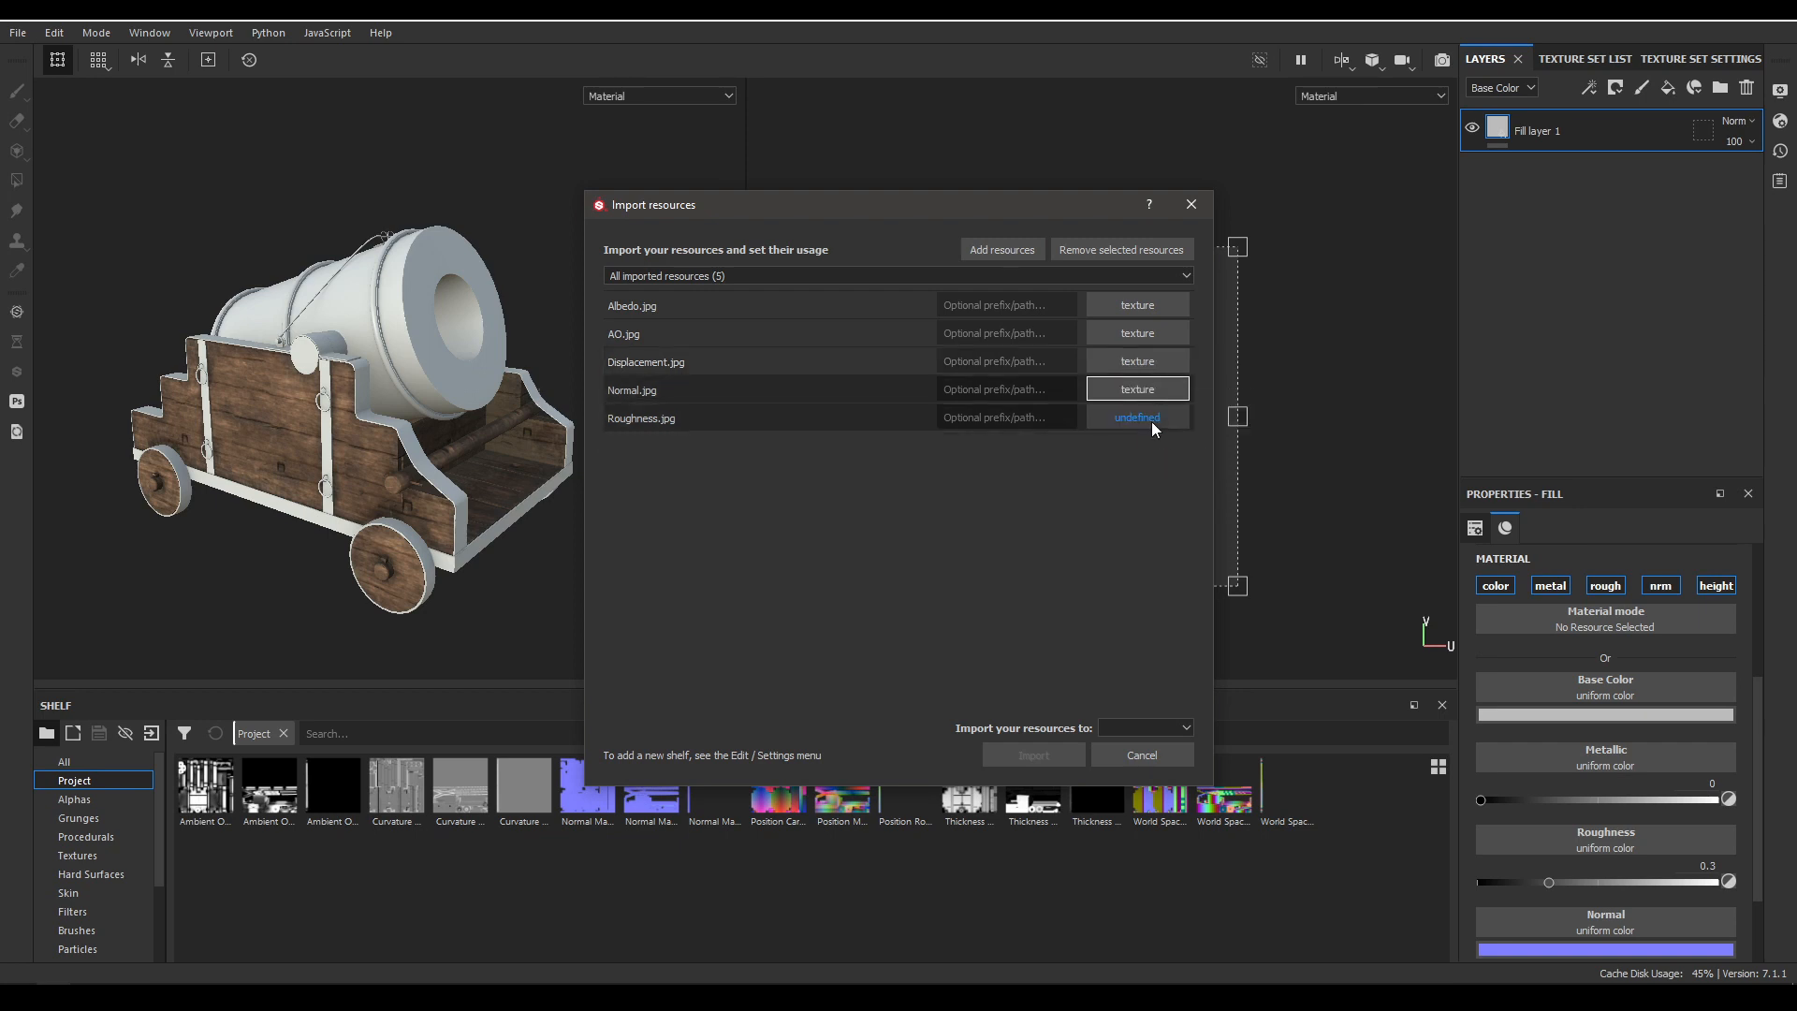
{"action": "left_click", "coordinate": [1151, 421]}
{"action": "left_click", "coordinate": [1199, 485]}
{"action": "left_click", "coordinate": [1160, 730]}
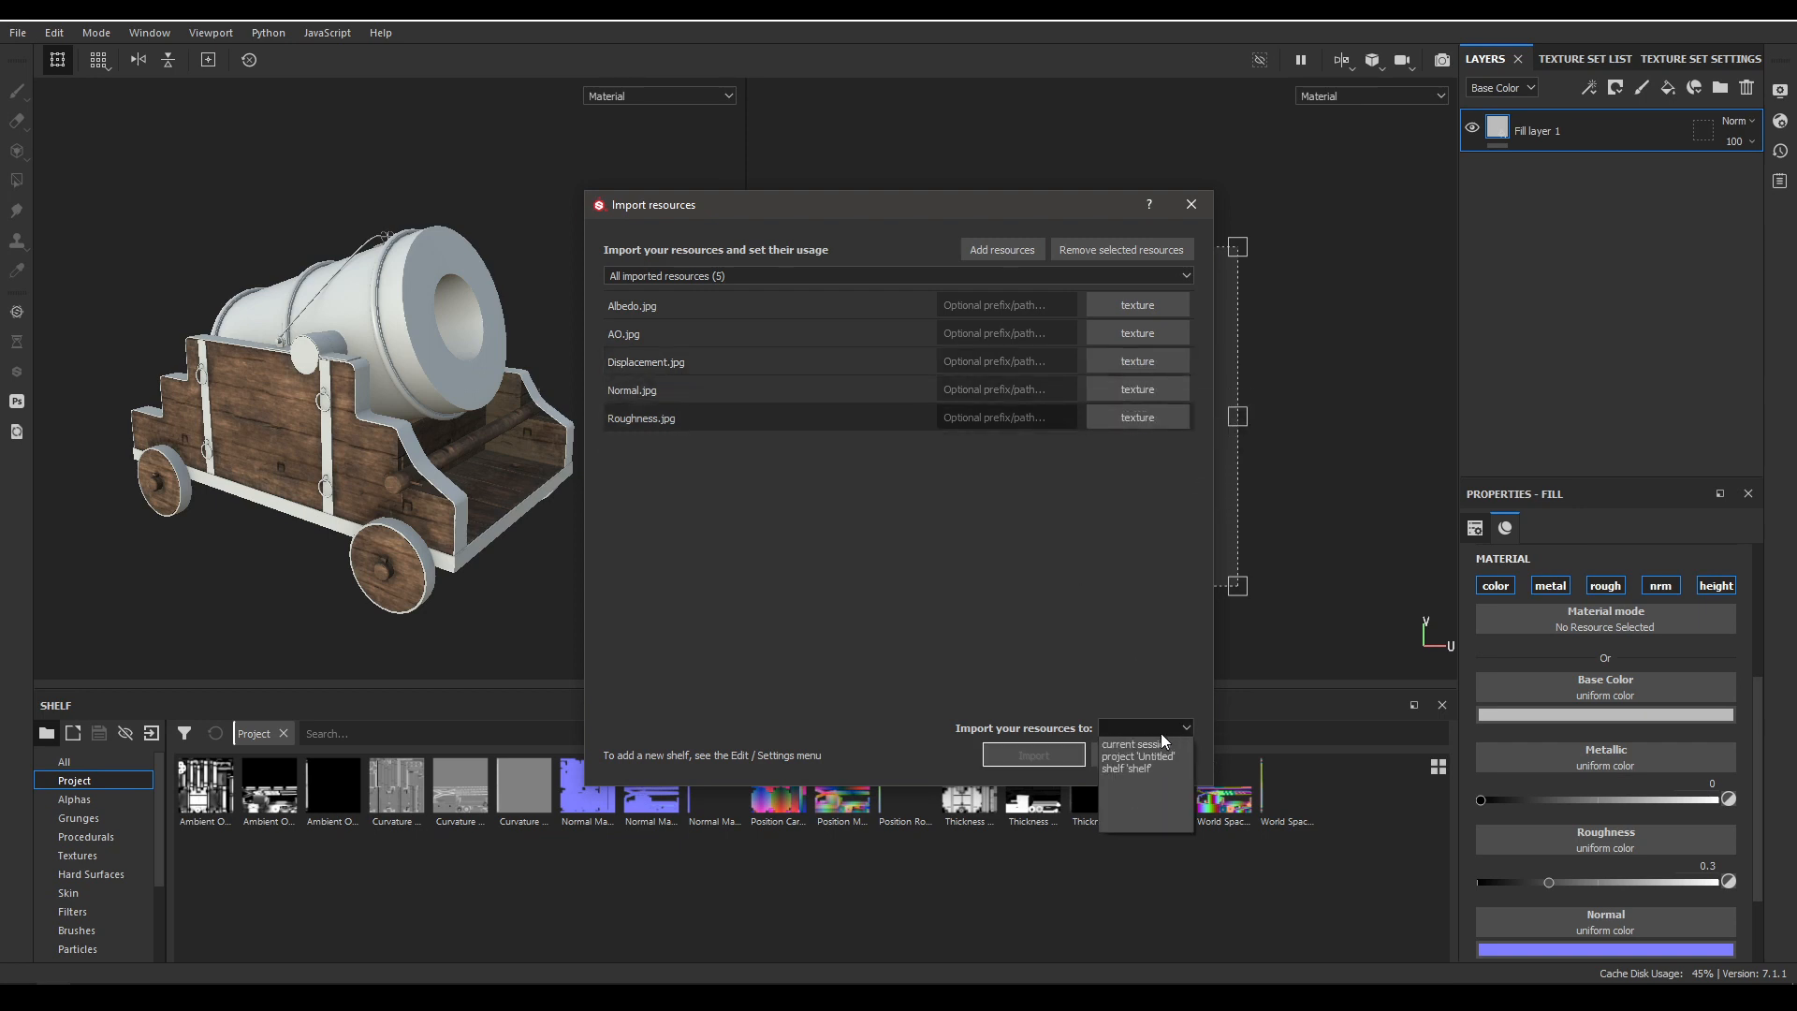
{"action": "left_click", "coordinate": [1147, 741]}
{"action": "left_click", "coordinate": [1010, 758]}
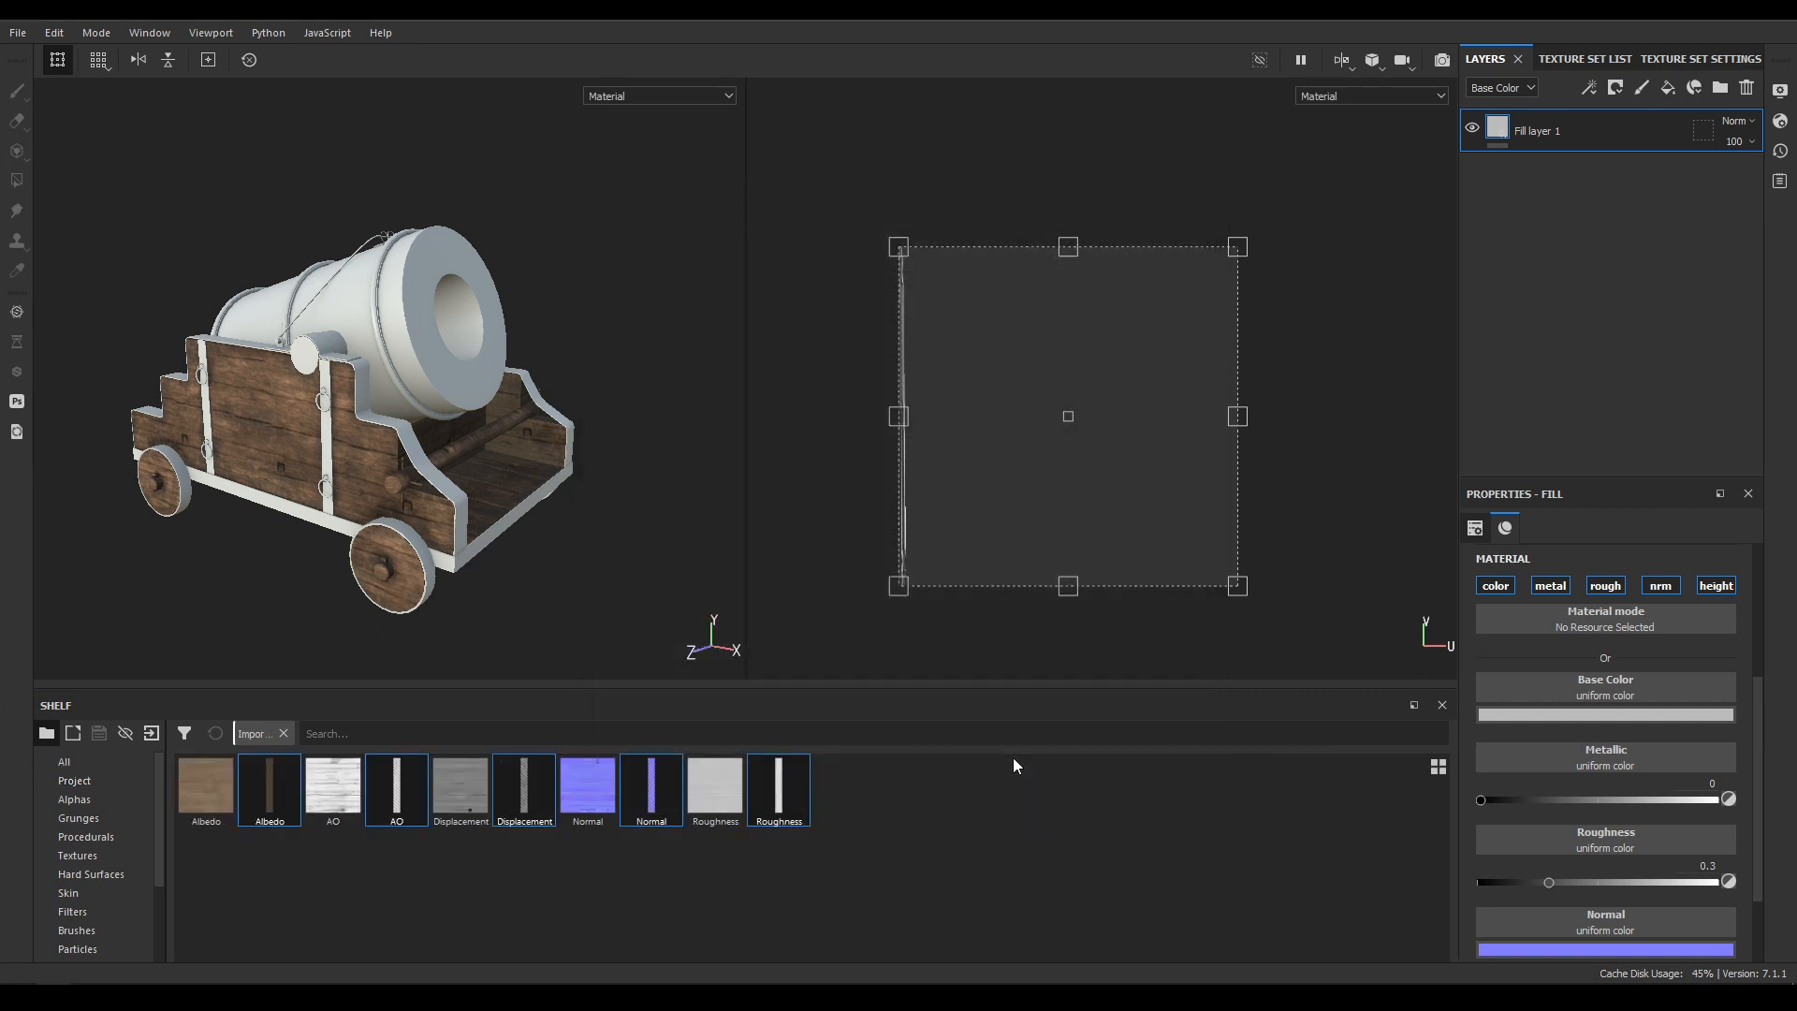
Add an ambient occlusion channel to the Rope_mat texture set.
{"action": "left_click", "coordinate": [1718, 68]}
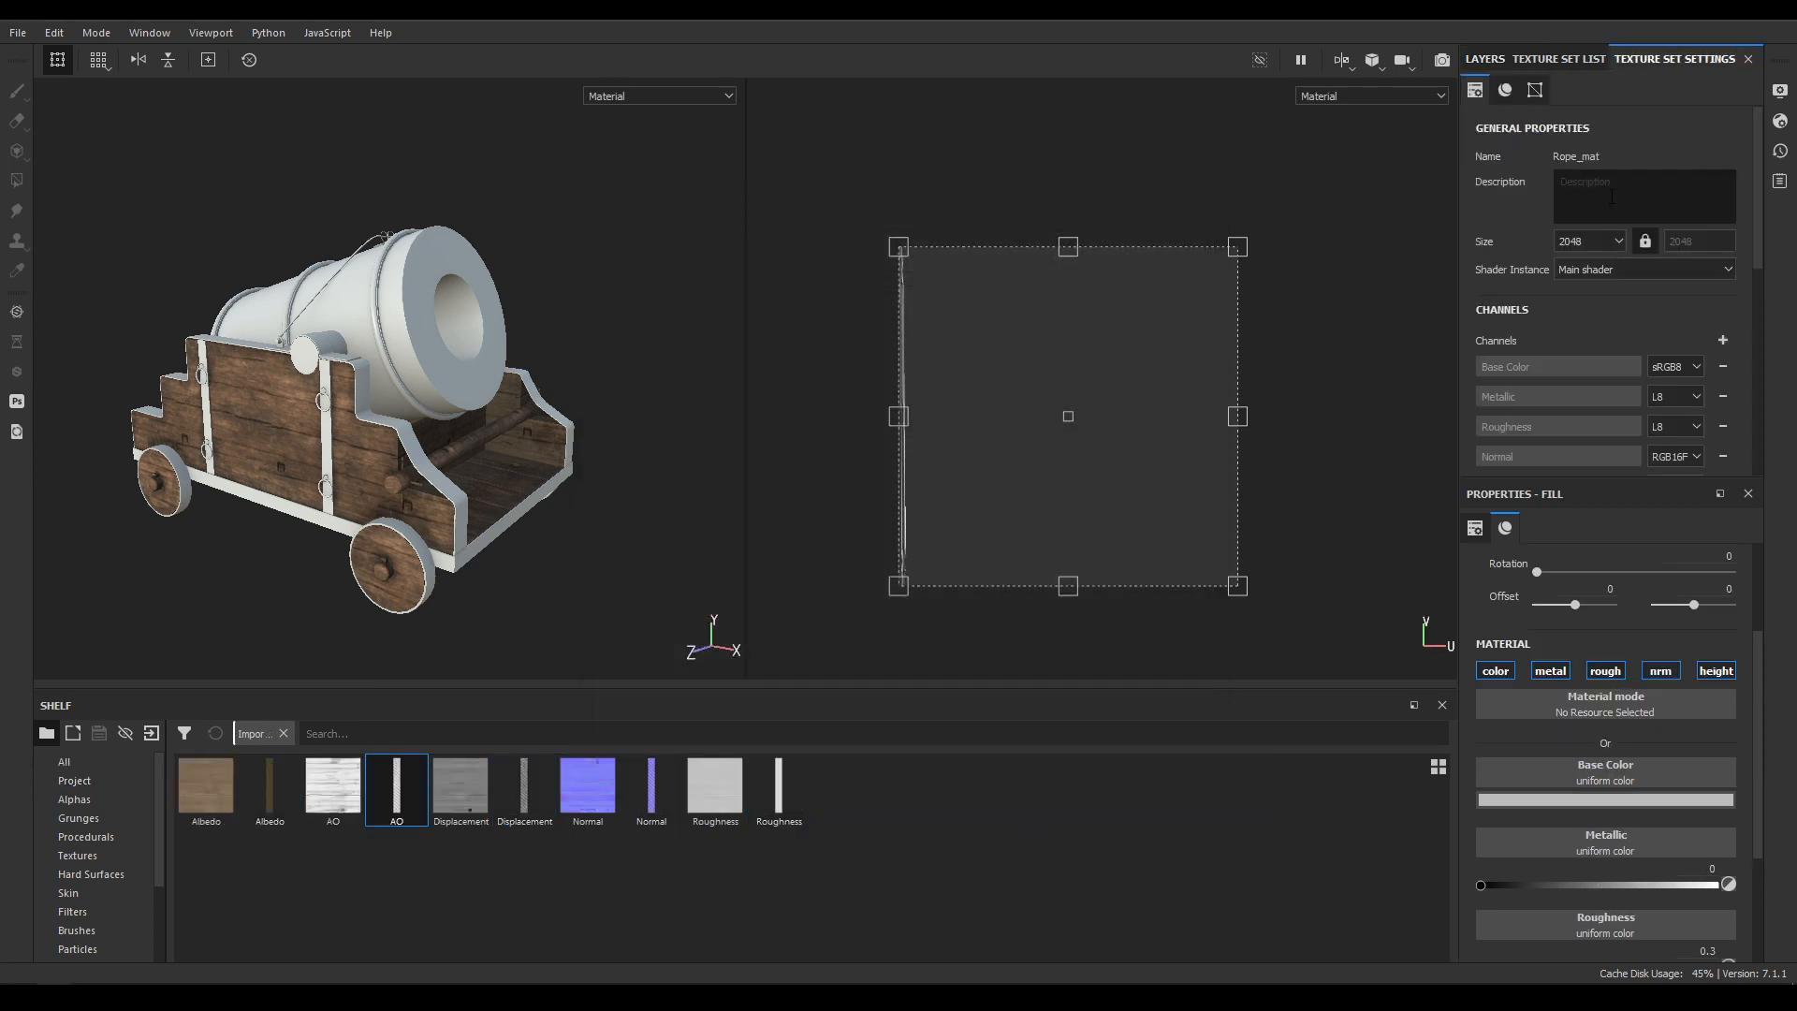
{"action": "left_click", "coordinate": [1723, 341]}
{"action": "left_click", "coordinate": [1733, 365]}
{"action": "left_click", "coordinate": [1563, 58]}
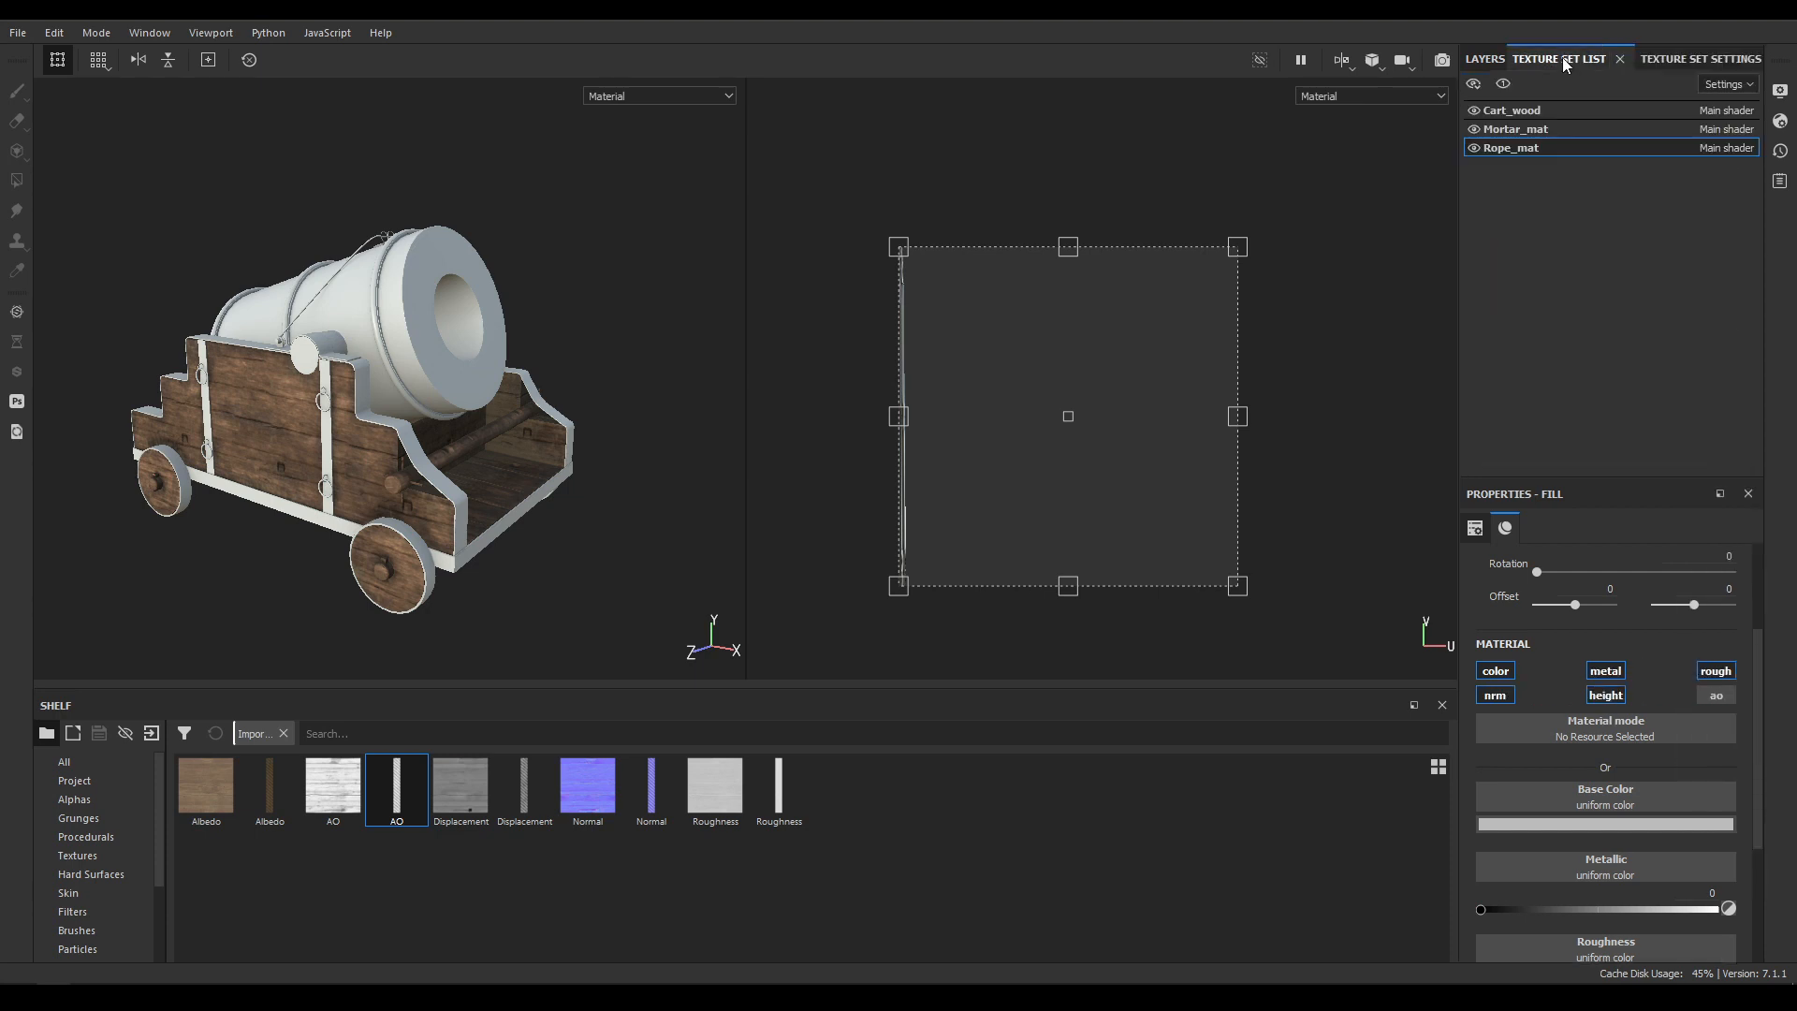
Enable the rope fill layer's ambient occlusion channel and assign the narrow rope AO map to it.
{"action": "left_click", "coordinate": [1484, 56]}
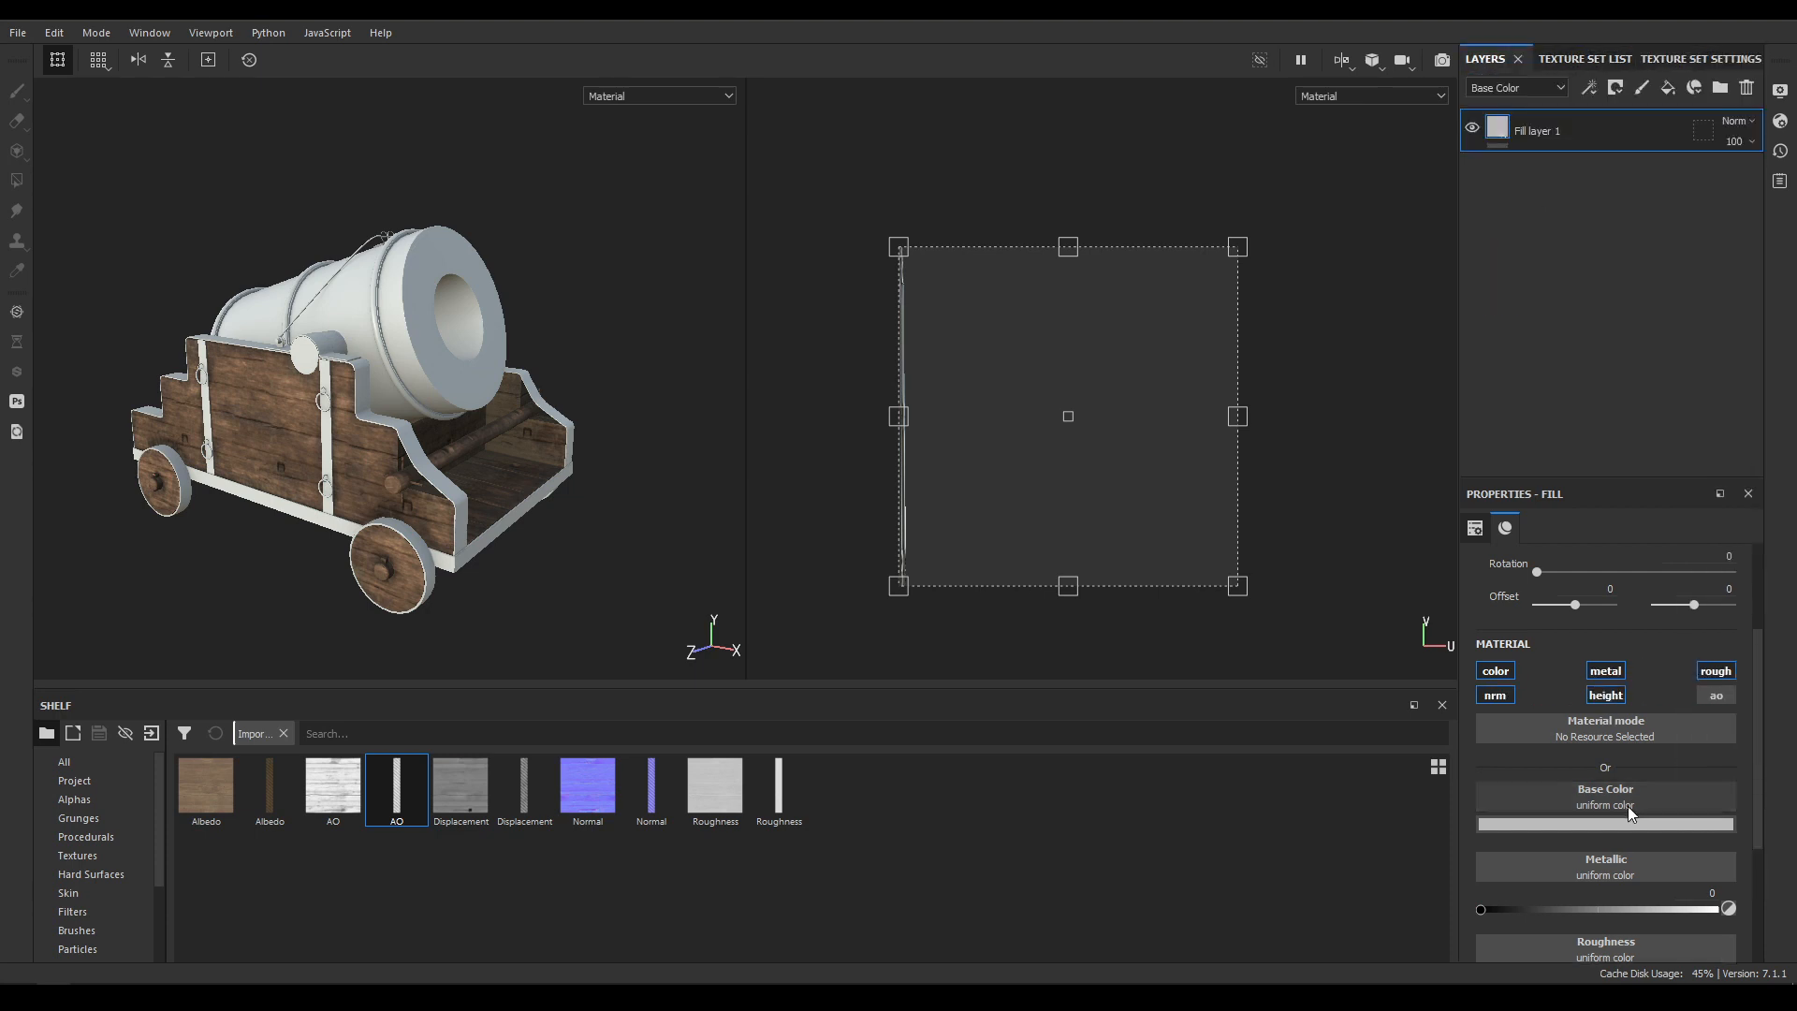
{"action": "left_click", "coordinate": [1715, 695]}
{"action": "scroll", "coordinate": [1699, 755], "scroll_direction": "down", "scroll_amount": 5}
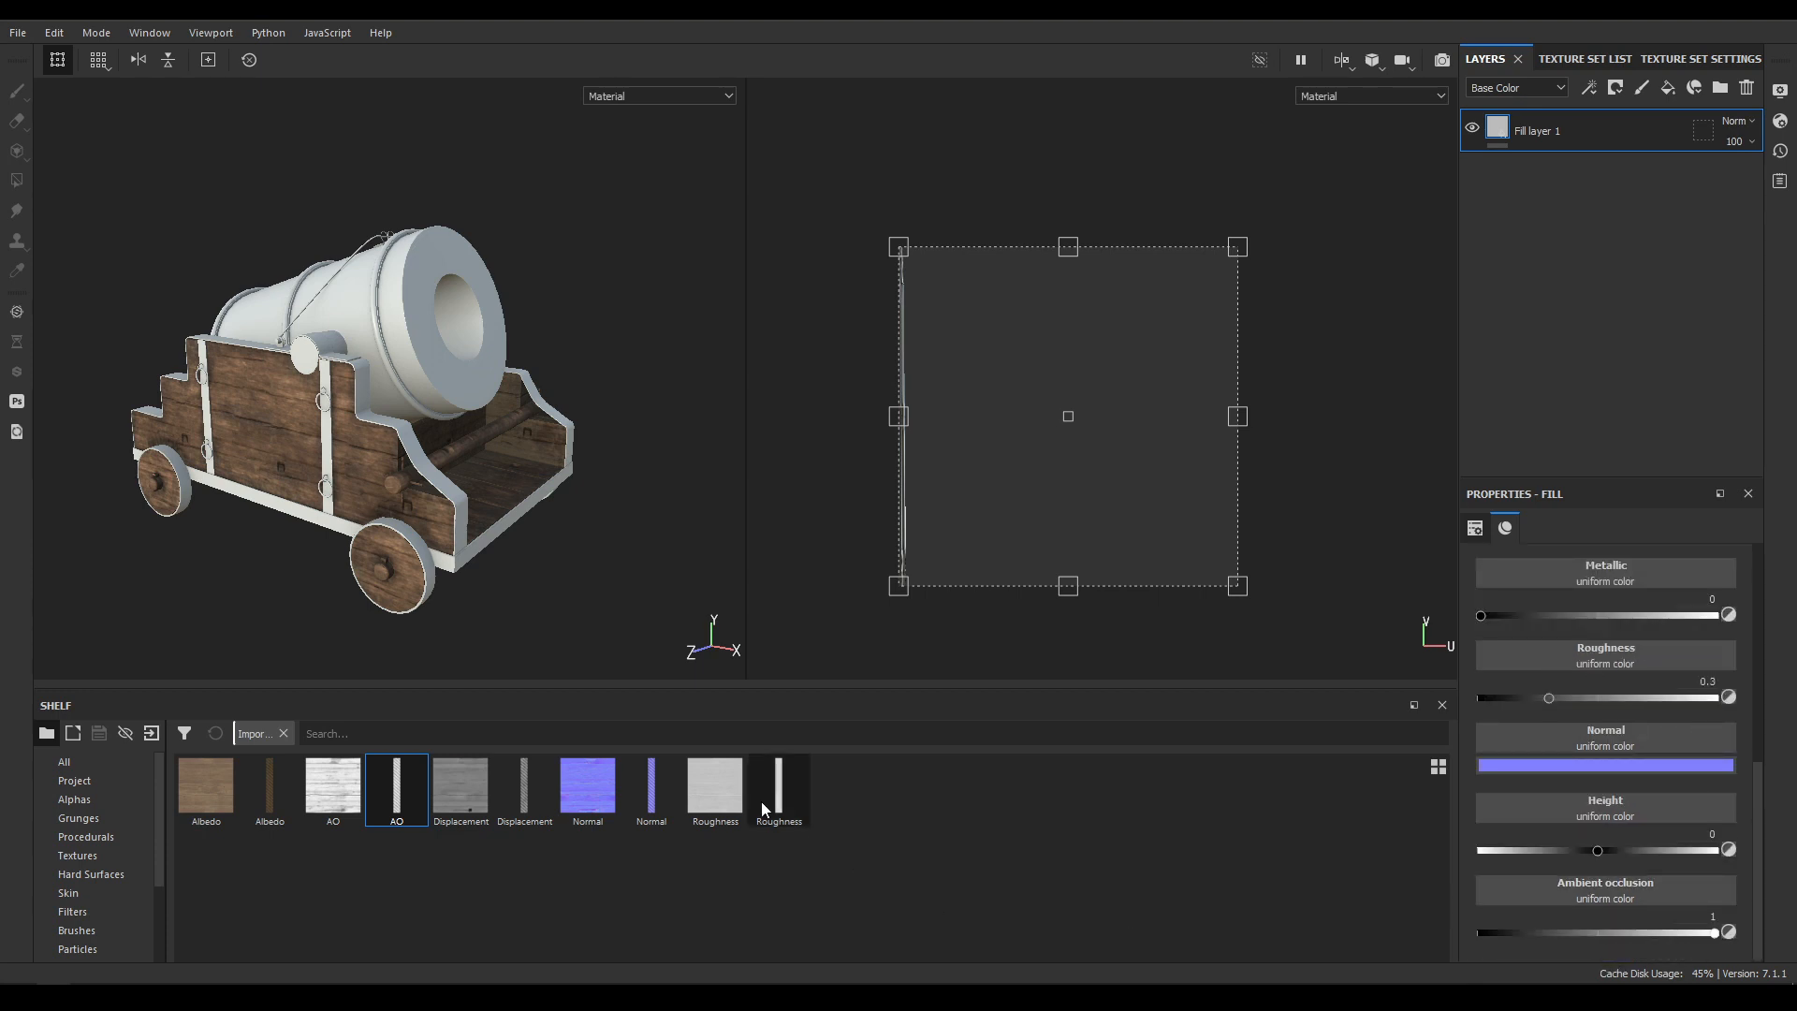
{"action": "left_click_drag", "start_coordinate": [409, 805], "coordinate": [1608, 885]}
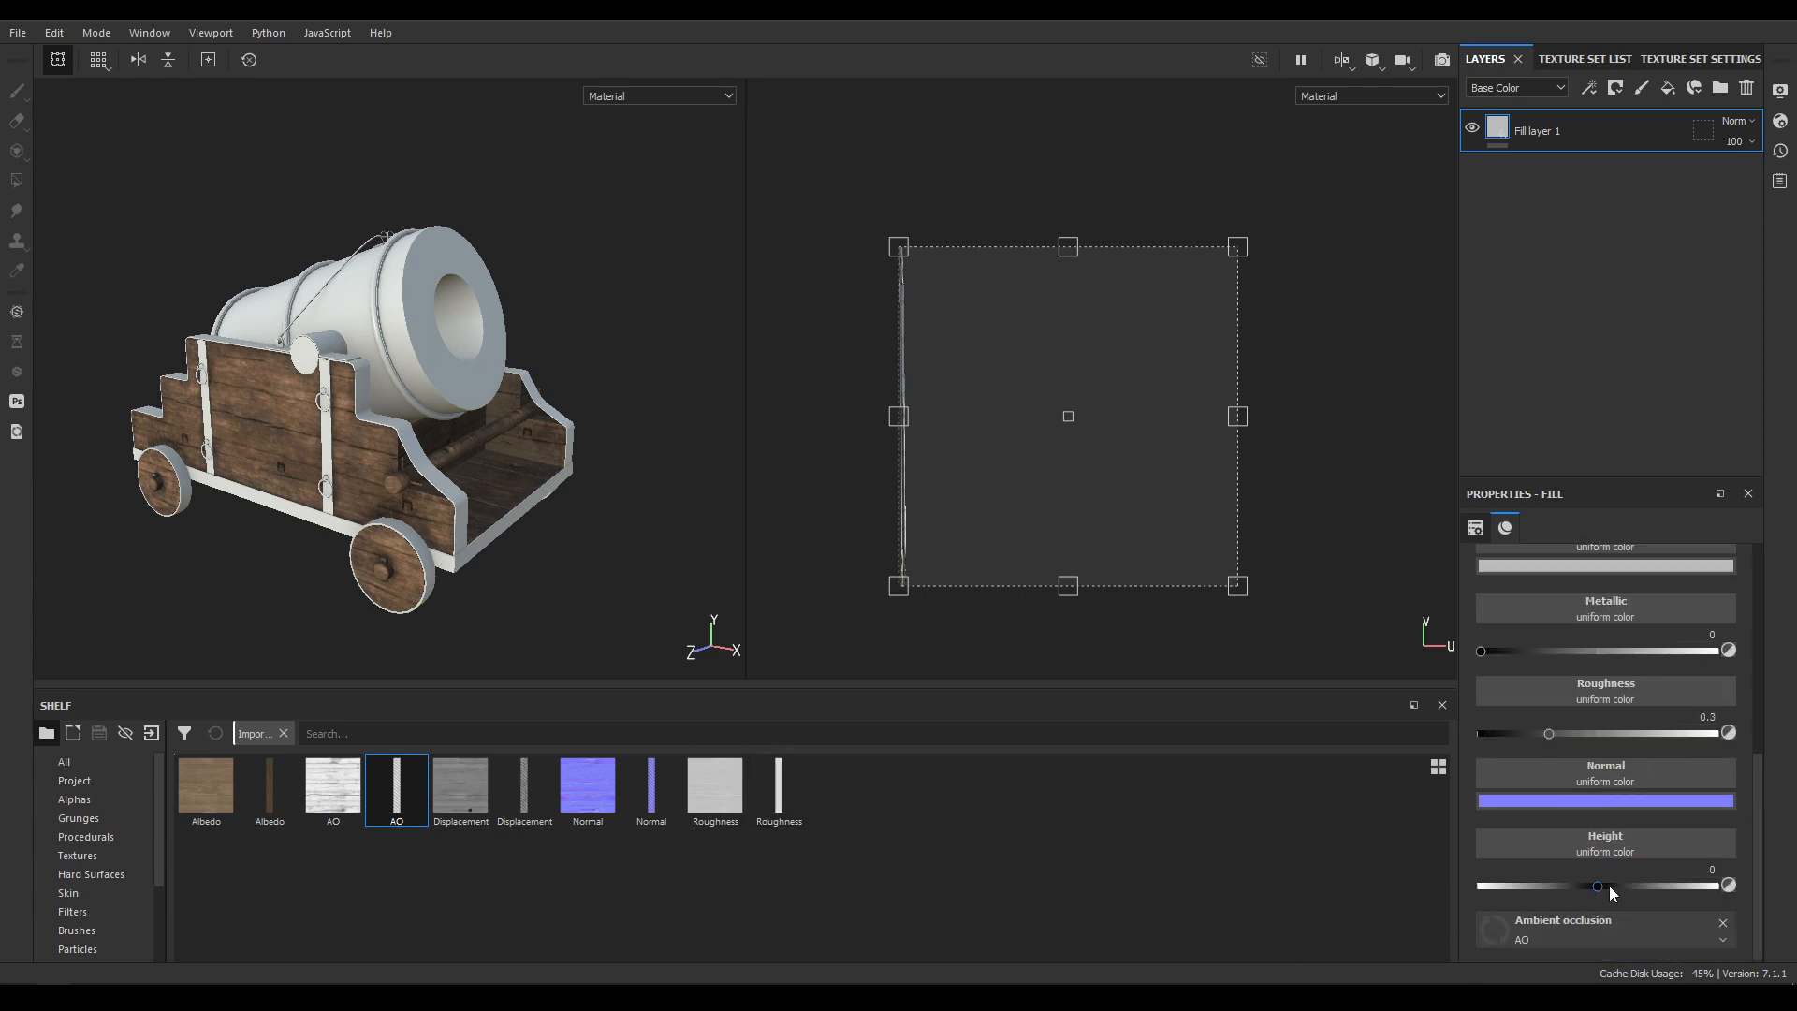
Assign the rope's Displacement map to height and its Normal, Roughness and Albedo maps to the normal, roughness and base color channels.
{"action": "left_click", "coordinate": [515, 794]}
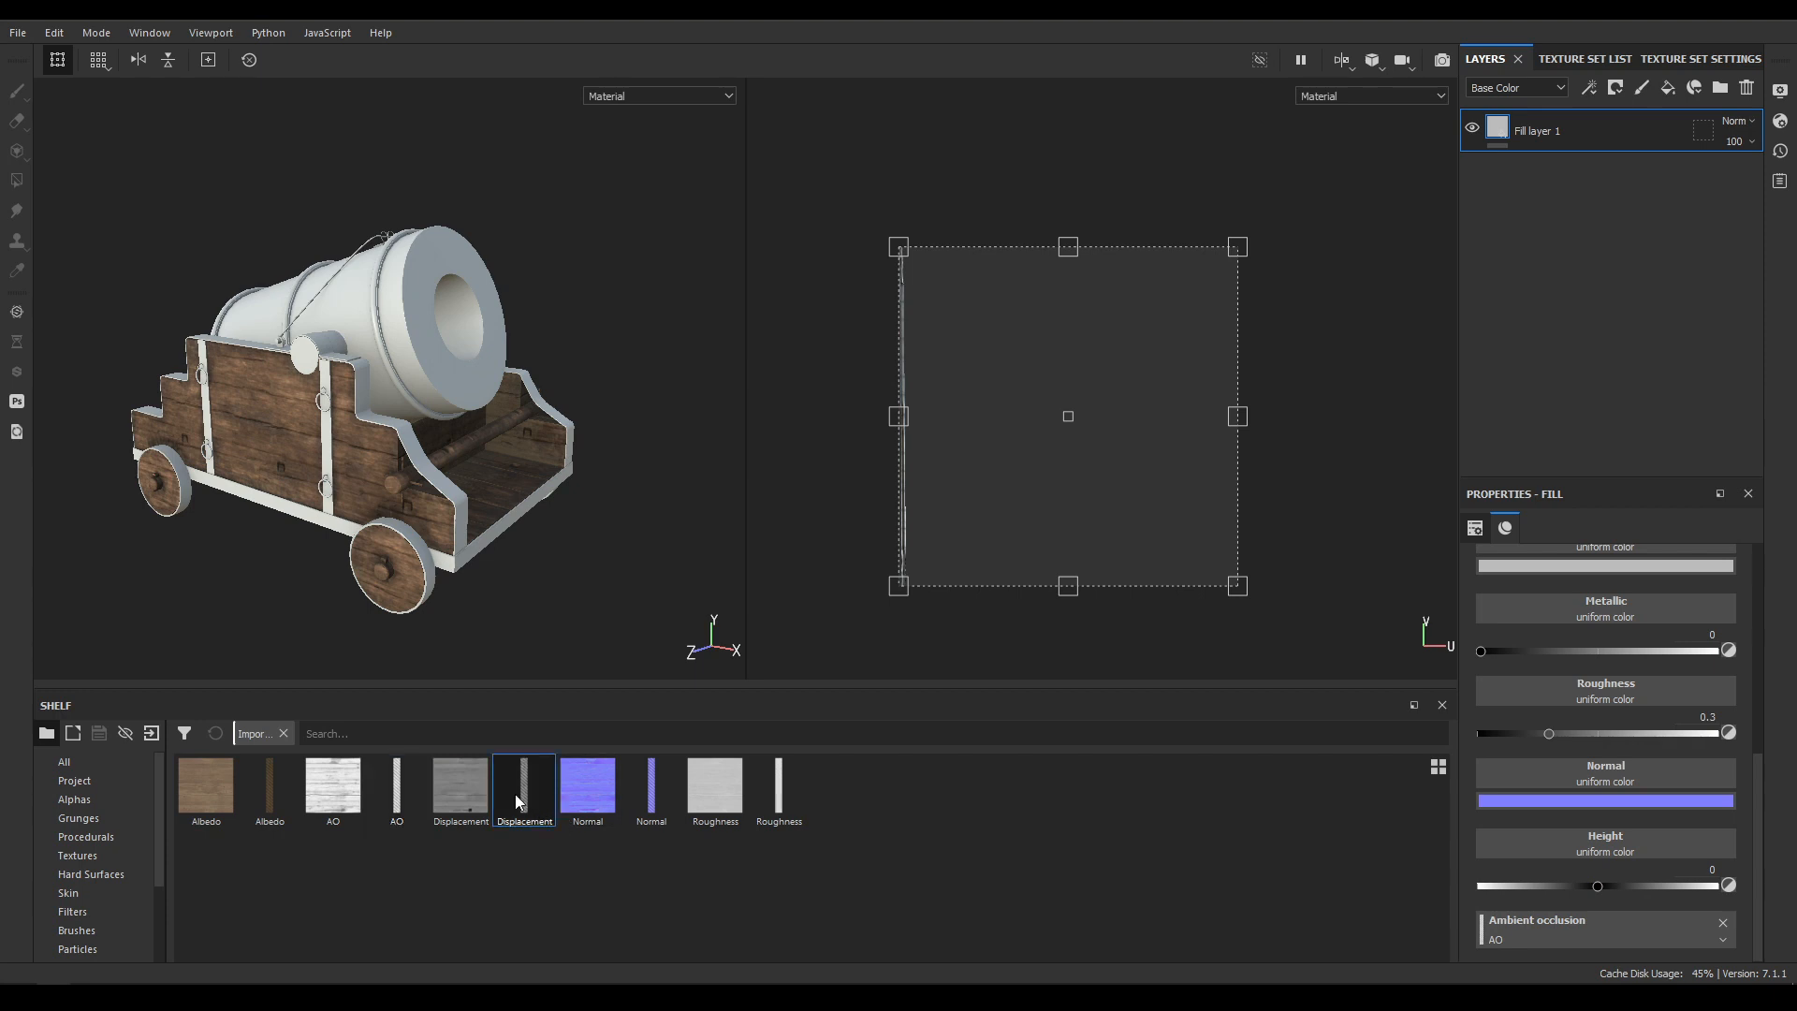
{"action": "left_click_drag", "start_coordinate": [1649, 853], "coordinate": [1646, 851]}
{"action": "left_click_drag", "start_coordinate": [650, 794], "coordinate": [1593, 801]}
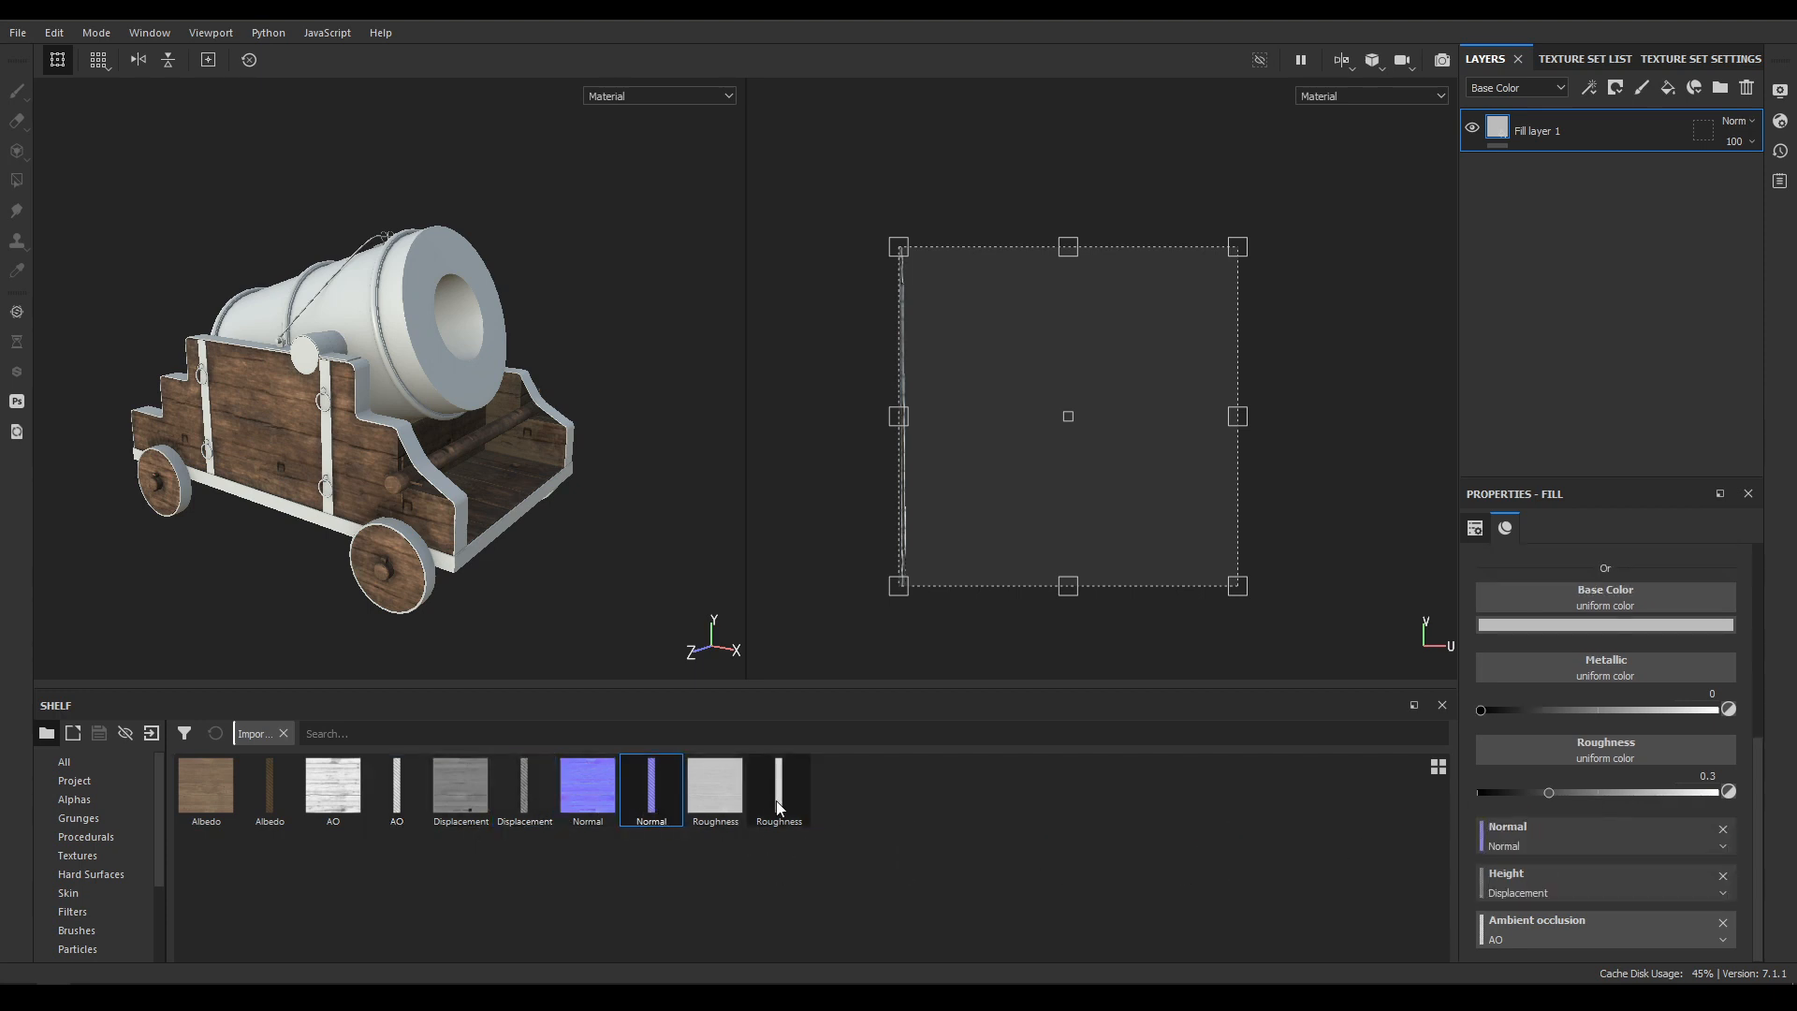
{"action": "left_click_drag", "start_coordinate": [777, 800], "coordinate": [1575, 742]}
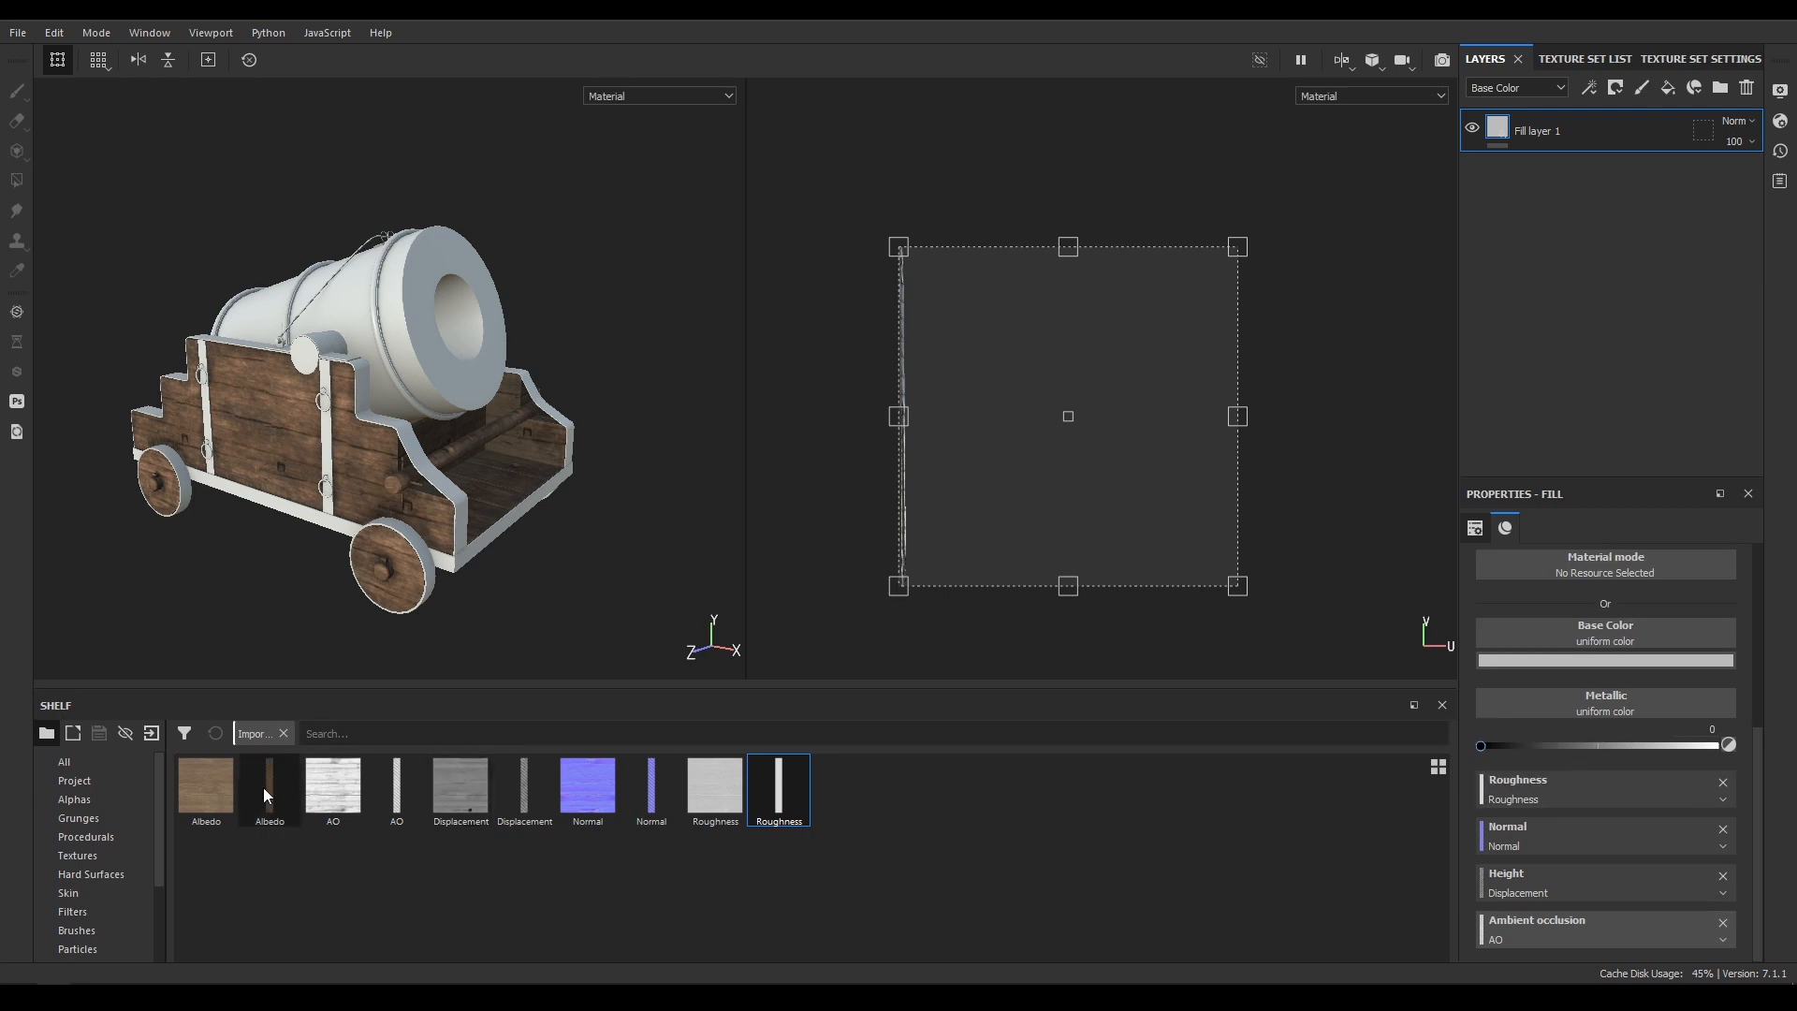
{"action": "left_click_drag", "start_coordinate": [264, 793], "coordinate": [1623, 634]}
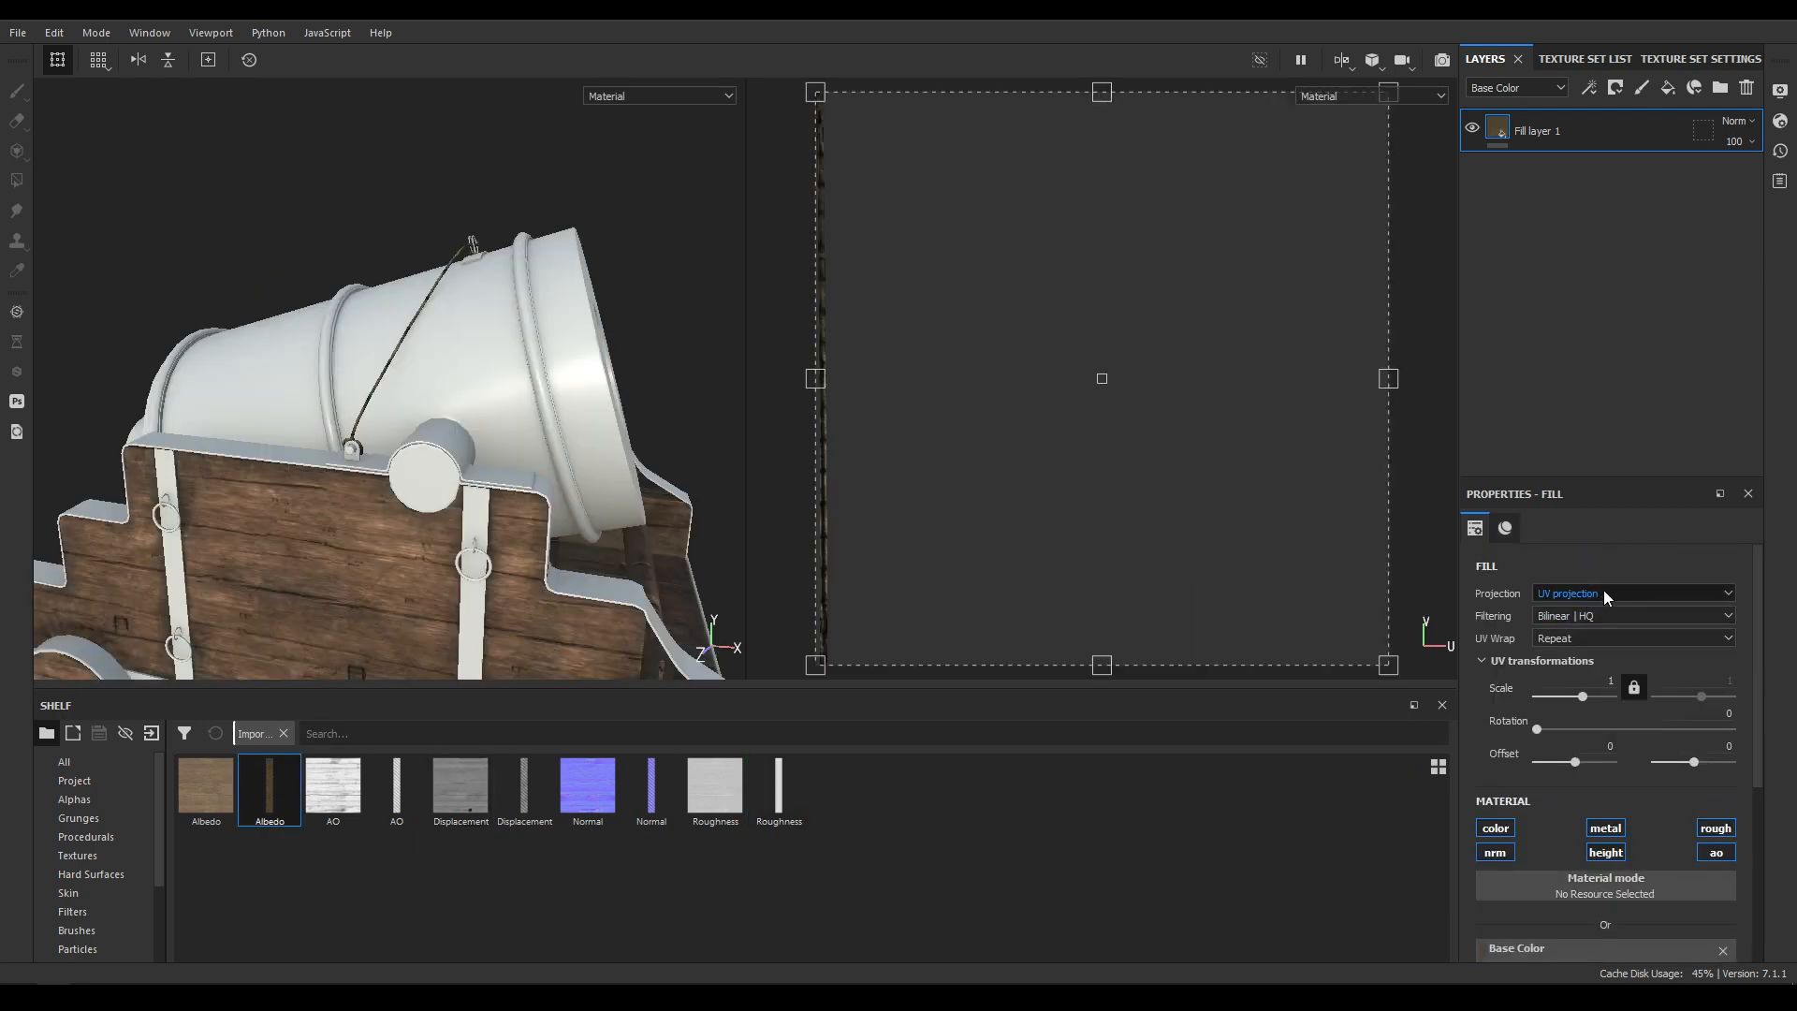
Set the rope fill layer to Tri-planar projection and raise its UV scale to about 85.
{"action": "left_click", "coordinate": [1600, 593]}
{"action": "left_click", "coordinate": [1569, 636]}
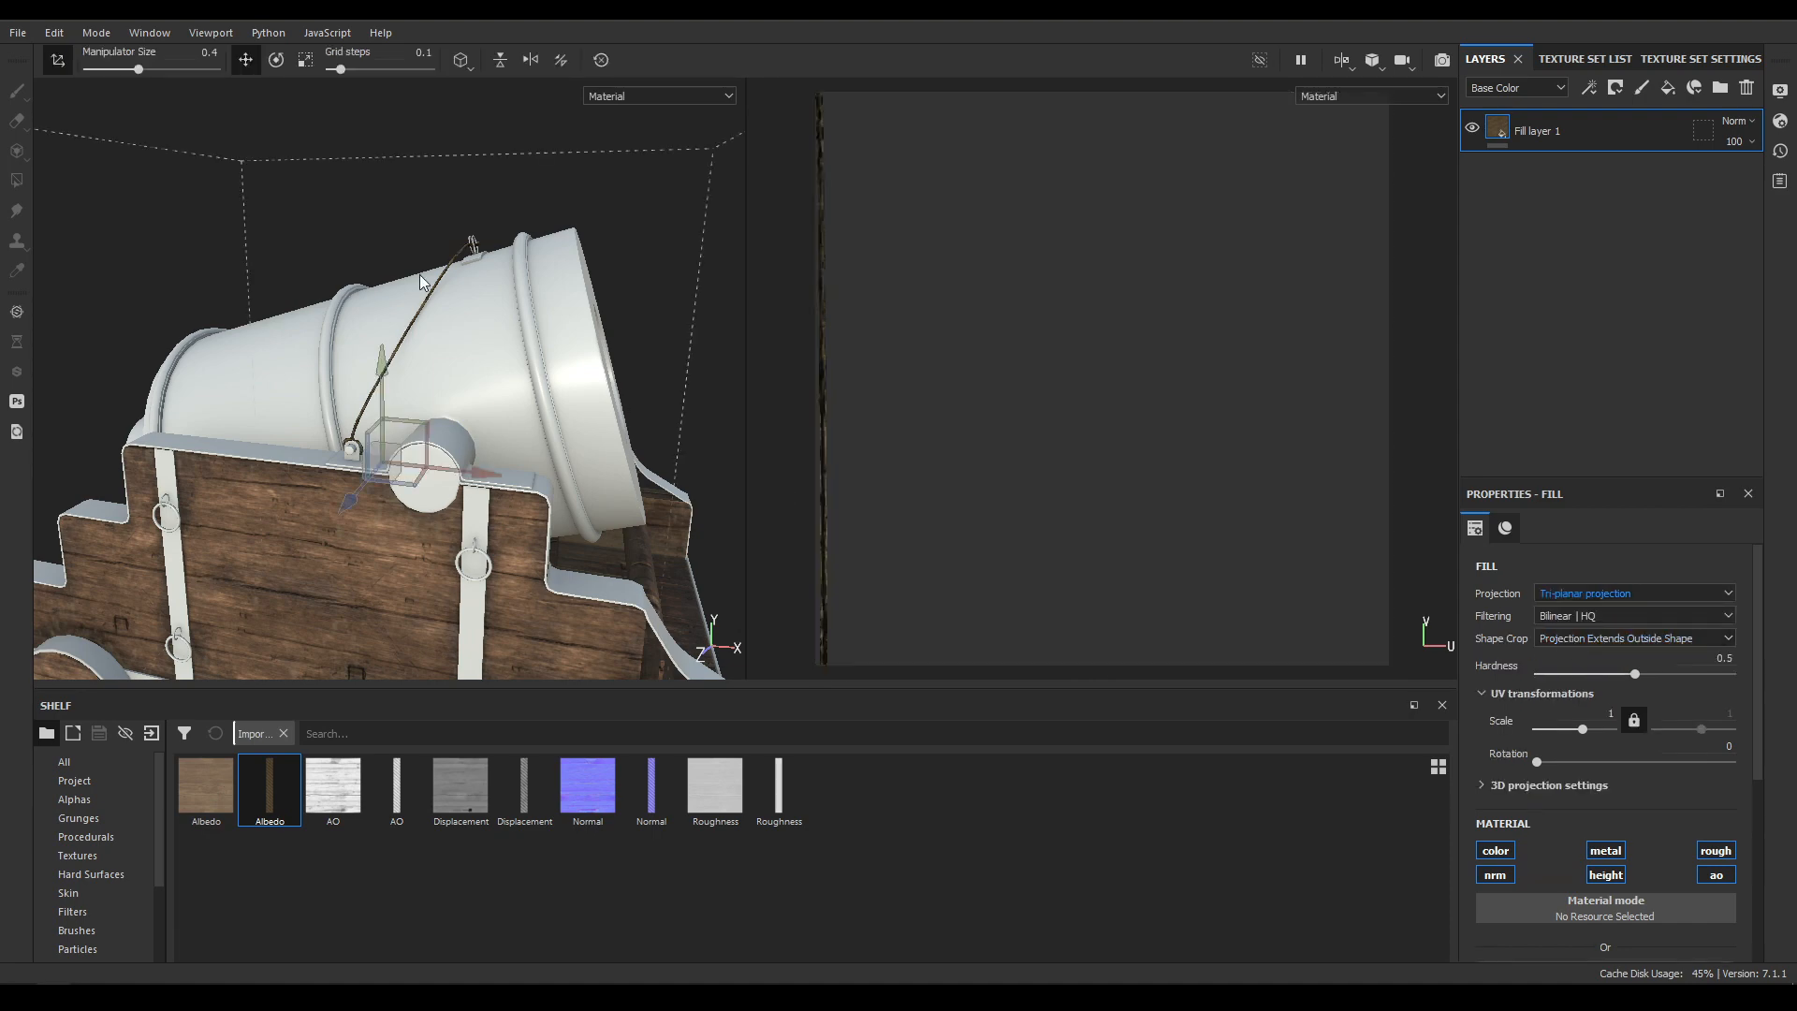
{"action": "scroll", "coordinate": [421, 276], "scroll_direction": "up", "scroll_amount": 4}
{"action": "middle_click_drag", "start_coordinate": [285, 268], "coordinate": [449, 390], "text": "alt"}
{"action": "scroll", "coordinate": [449, 390], "scroll_direction": "up", "scroll_amount": 2}
{"action": "left_click_drag", "start_coordinate": [449, 389], "coordinate": [673, 553], "text": "alt"}
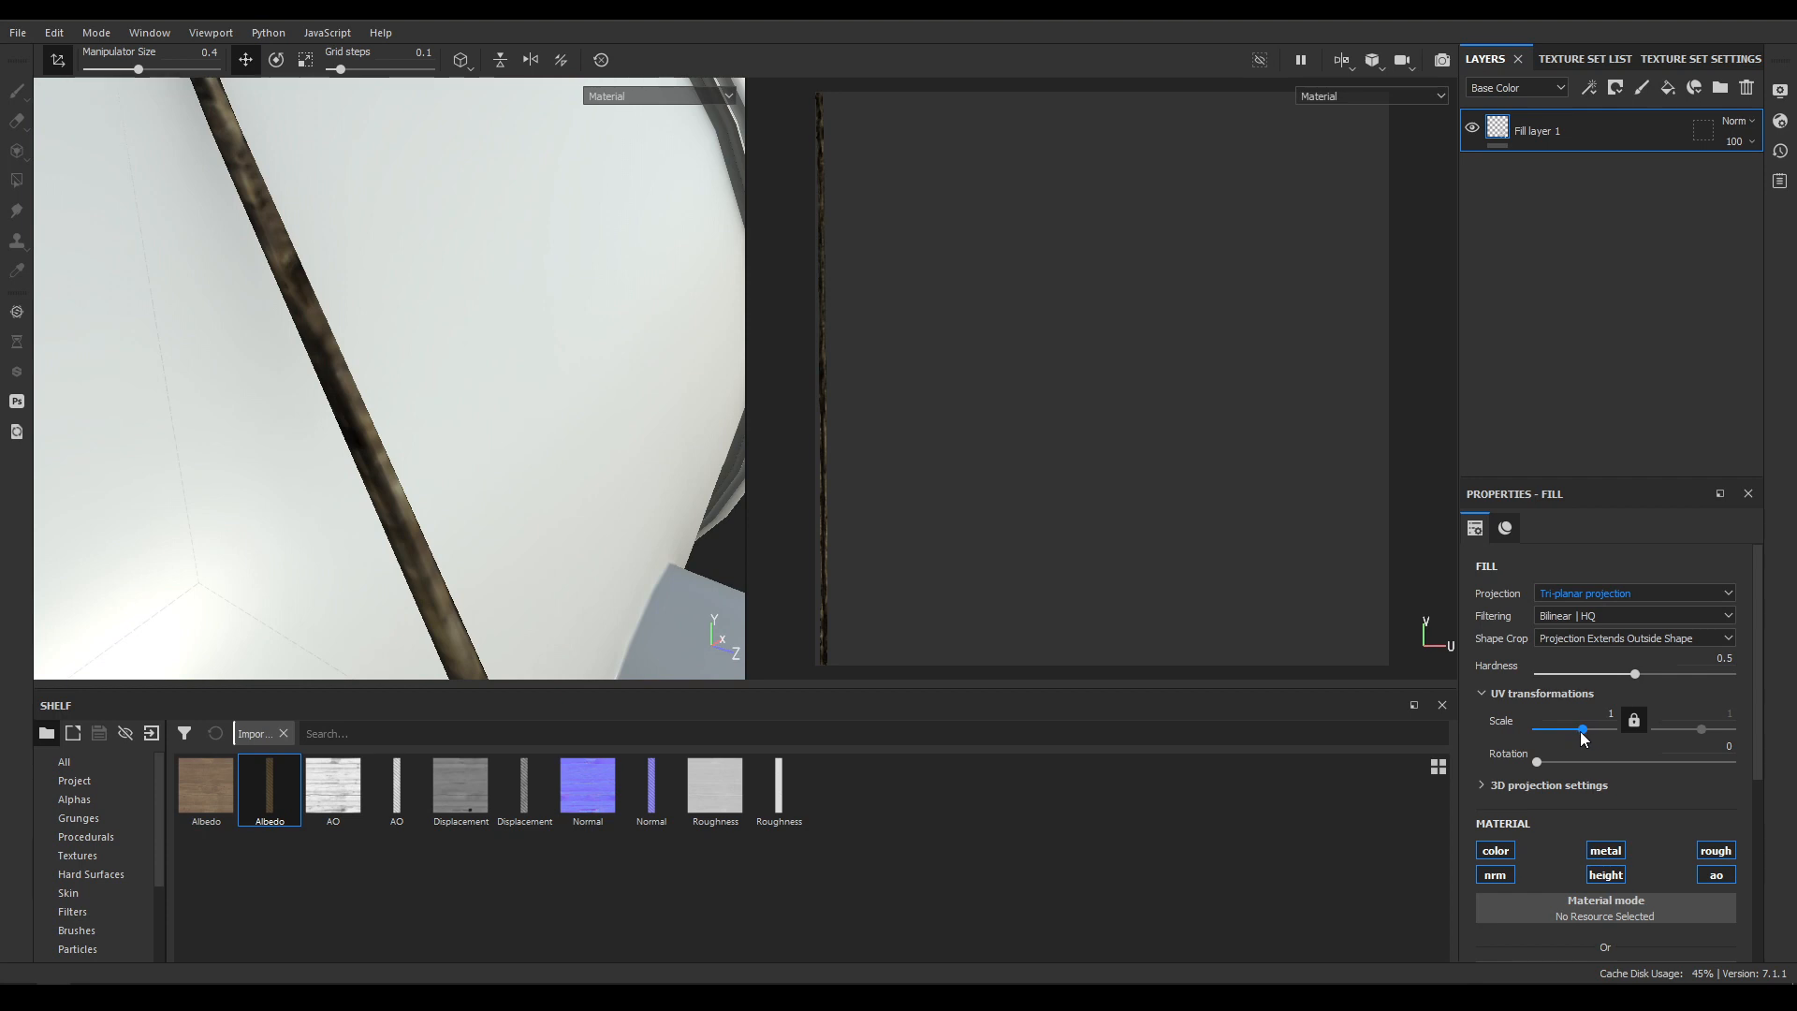
{"action": "left_click_drag", "start_coordinate": [1582, 739], "coordinate": [1605, 728]}
{"action": "left_click_drag", "start_coordinate": [393, 449], "coordinate": [524, 548], "text": "alt"}
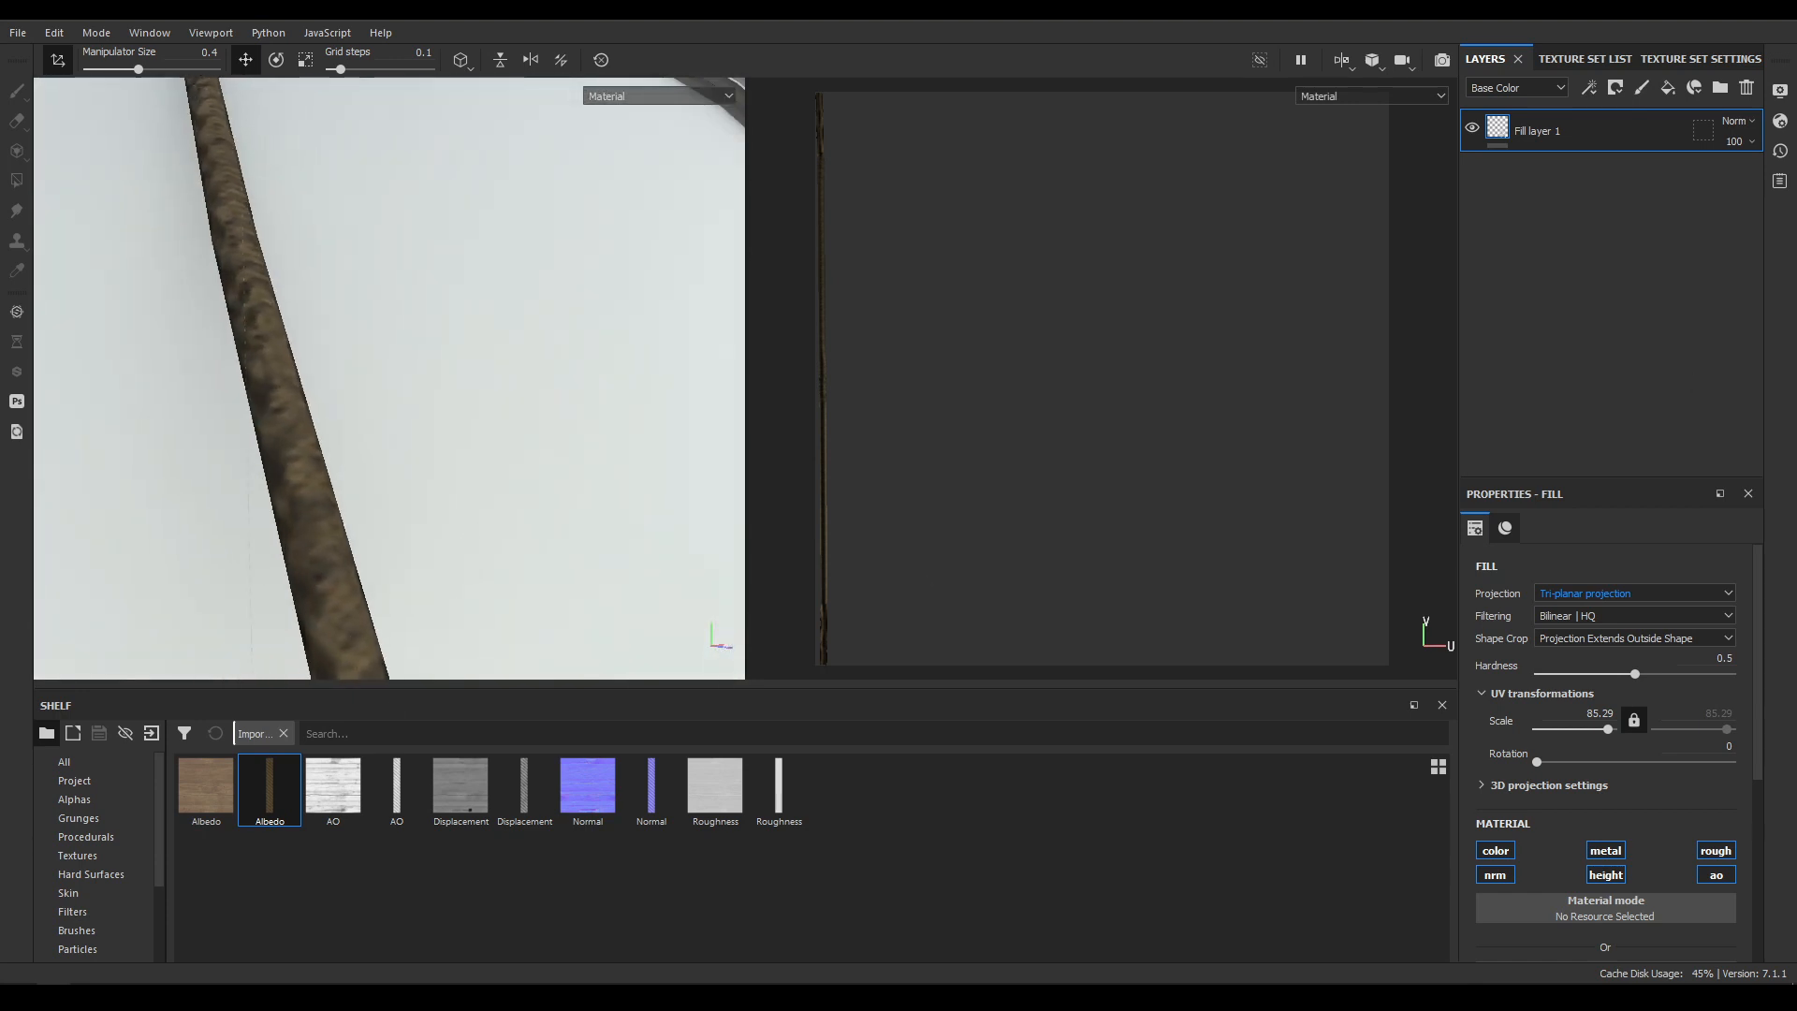
Set the Rope_mat texture set's size to 4096 and check the rope pattern up close.
{"action": "left_click", "coordinate": [1689, 59]}
{"action": "left_click", "coordinate": [1594, 237]}
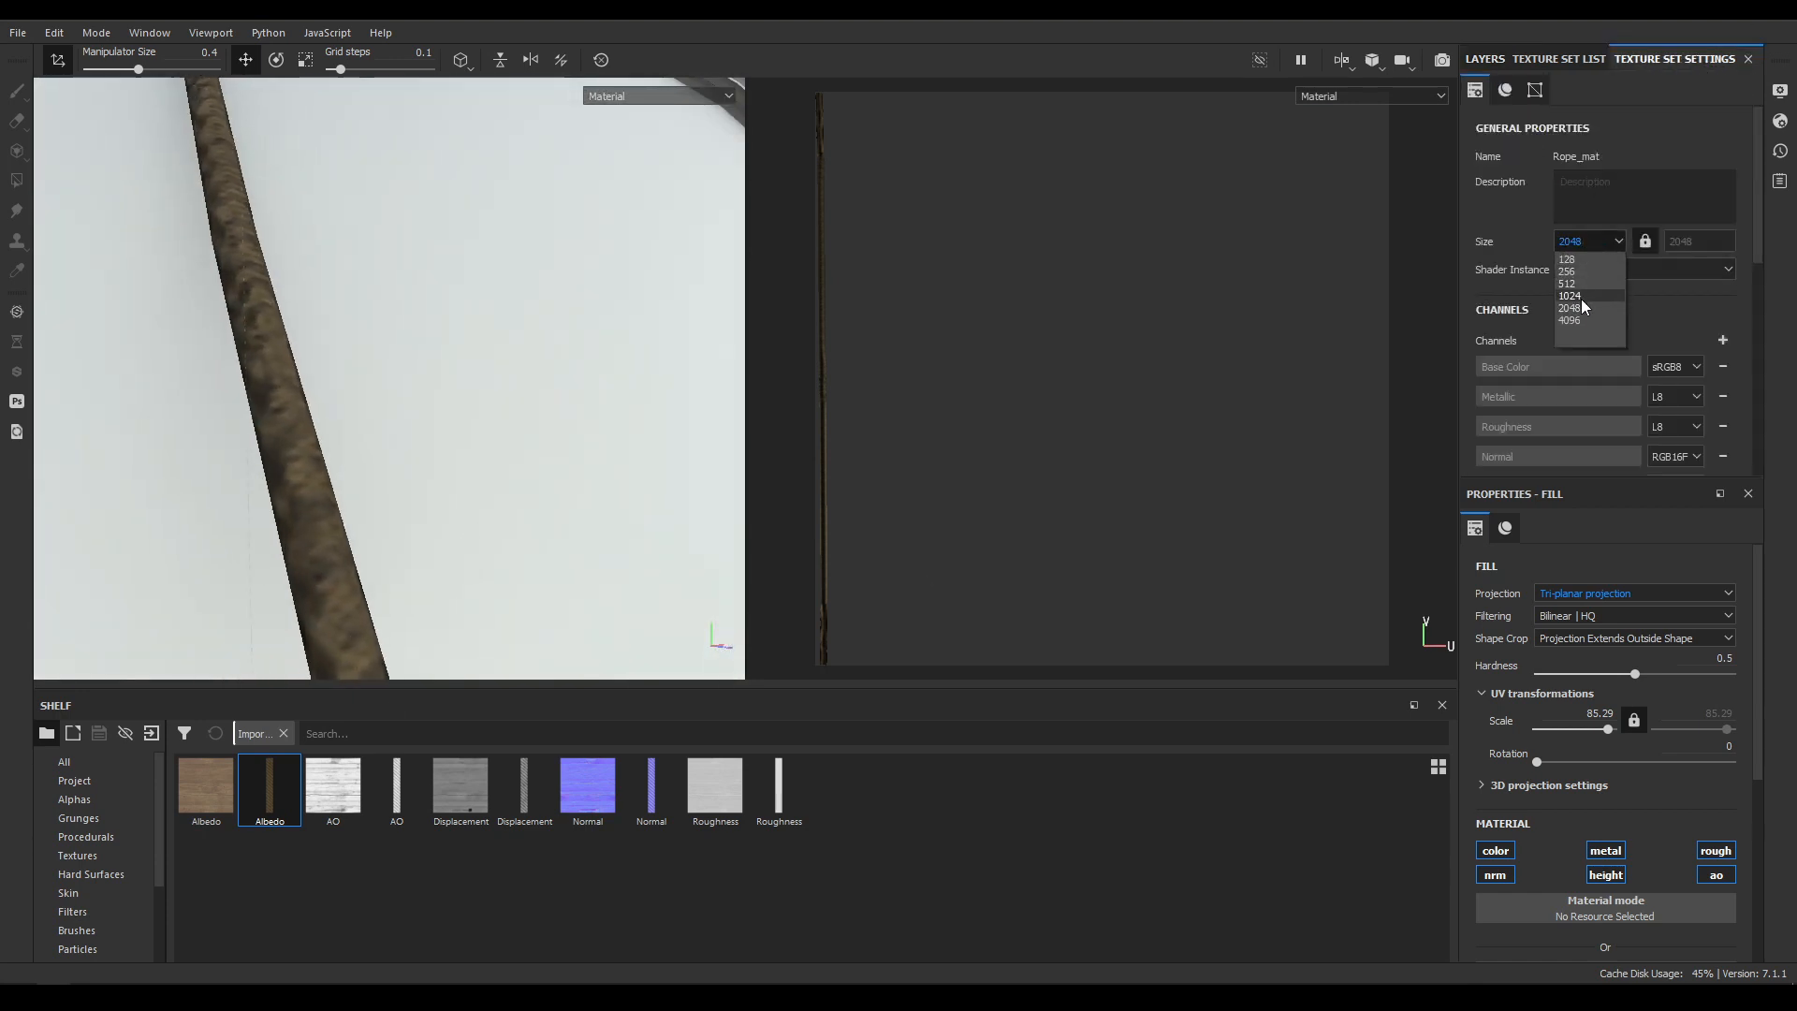
{"action": "left_click", "coordinate": [1585, 318]}
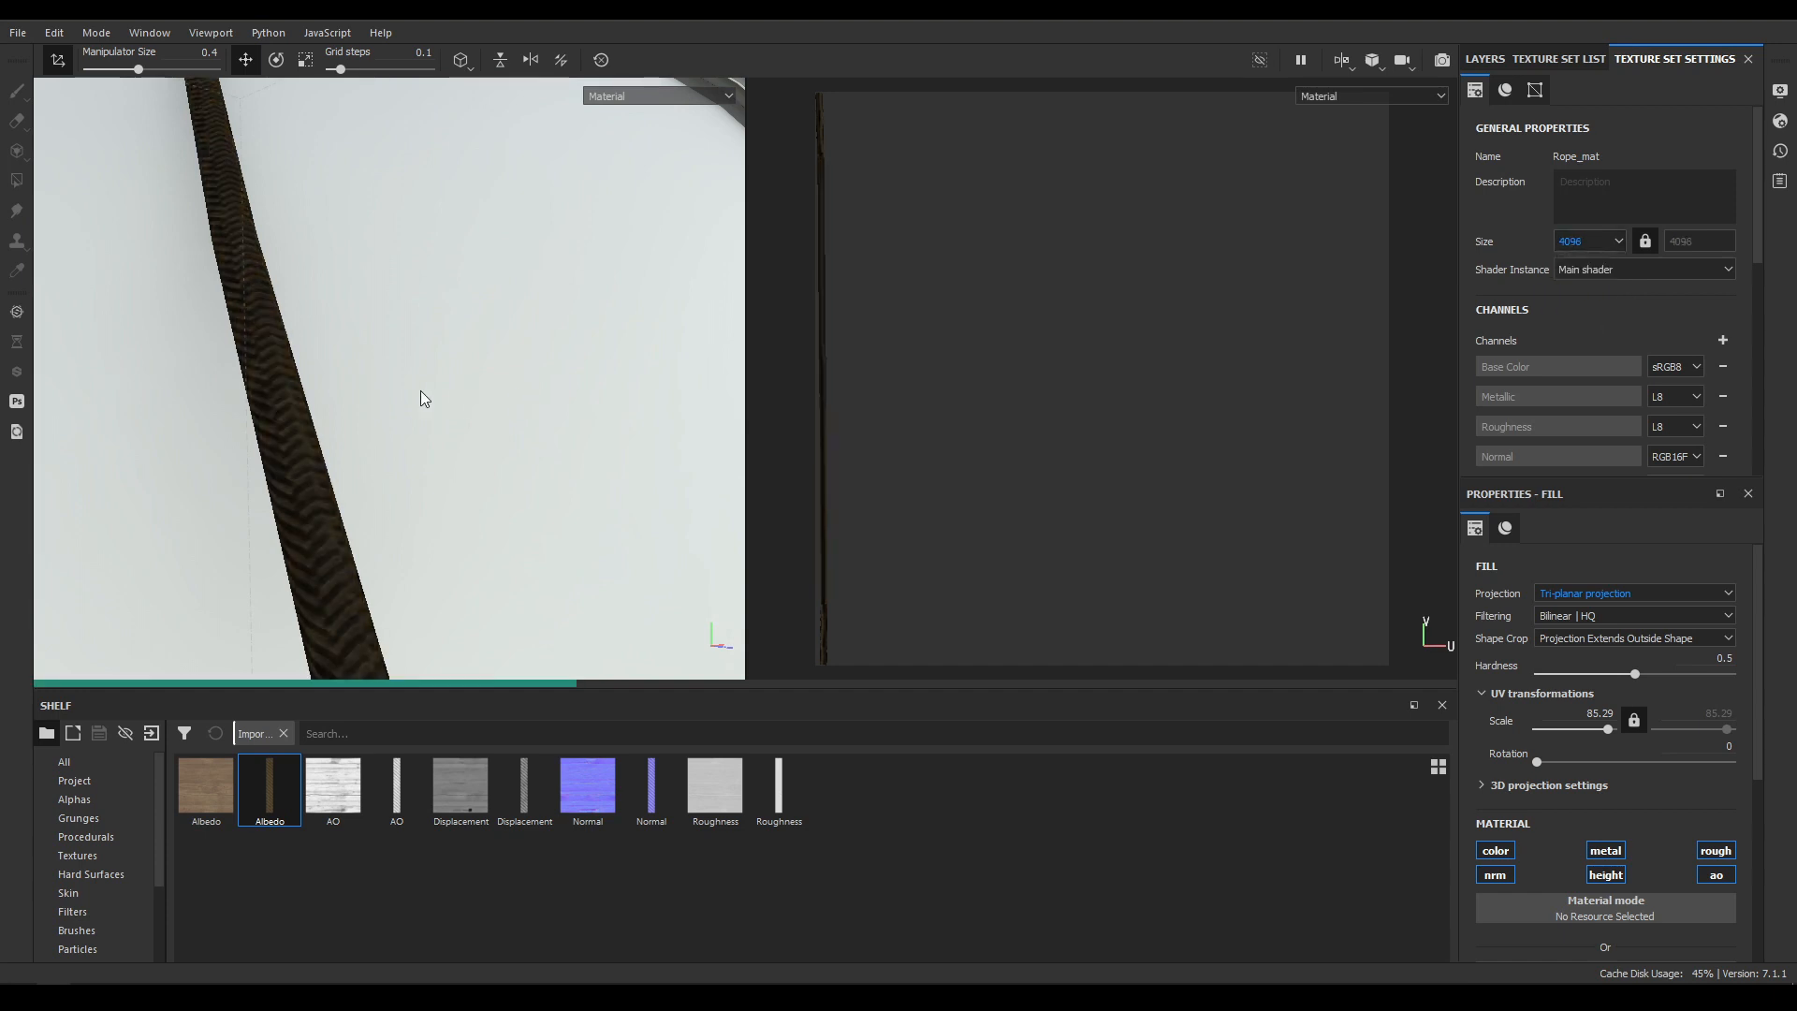
{"action": "left_click_drag", "start_coordinate": [92, 413], "coordinate": [748, 590], "text": "alt"}
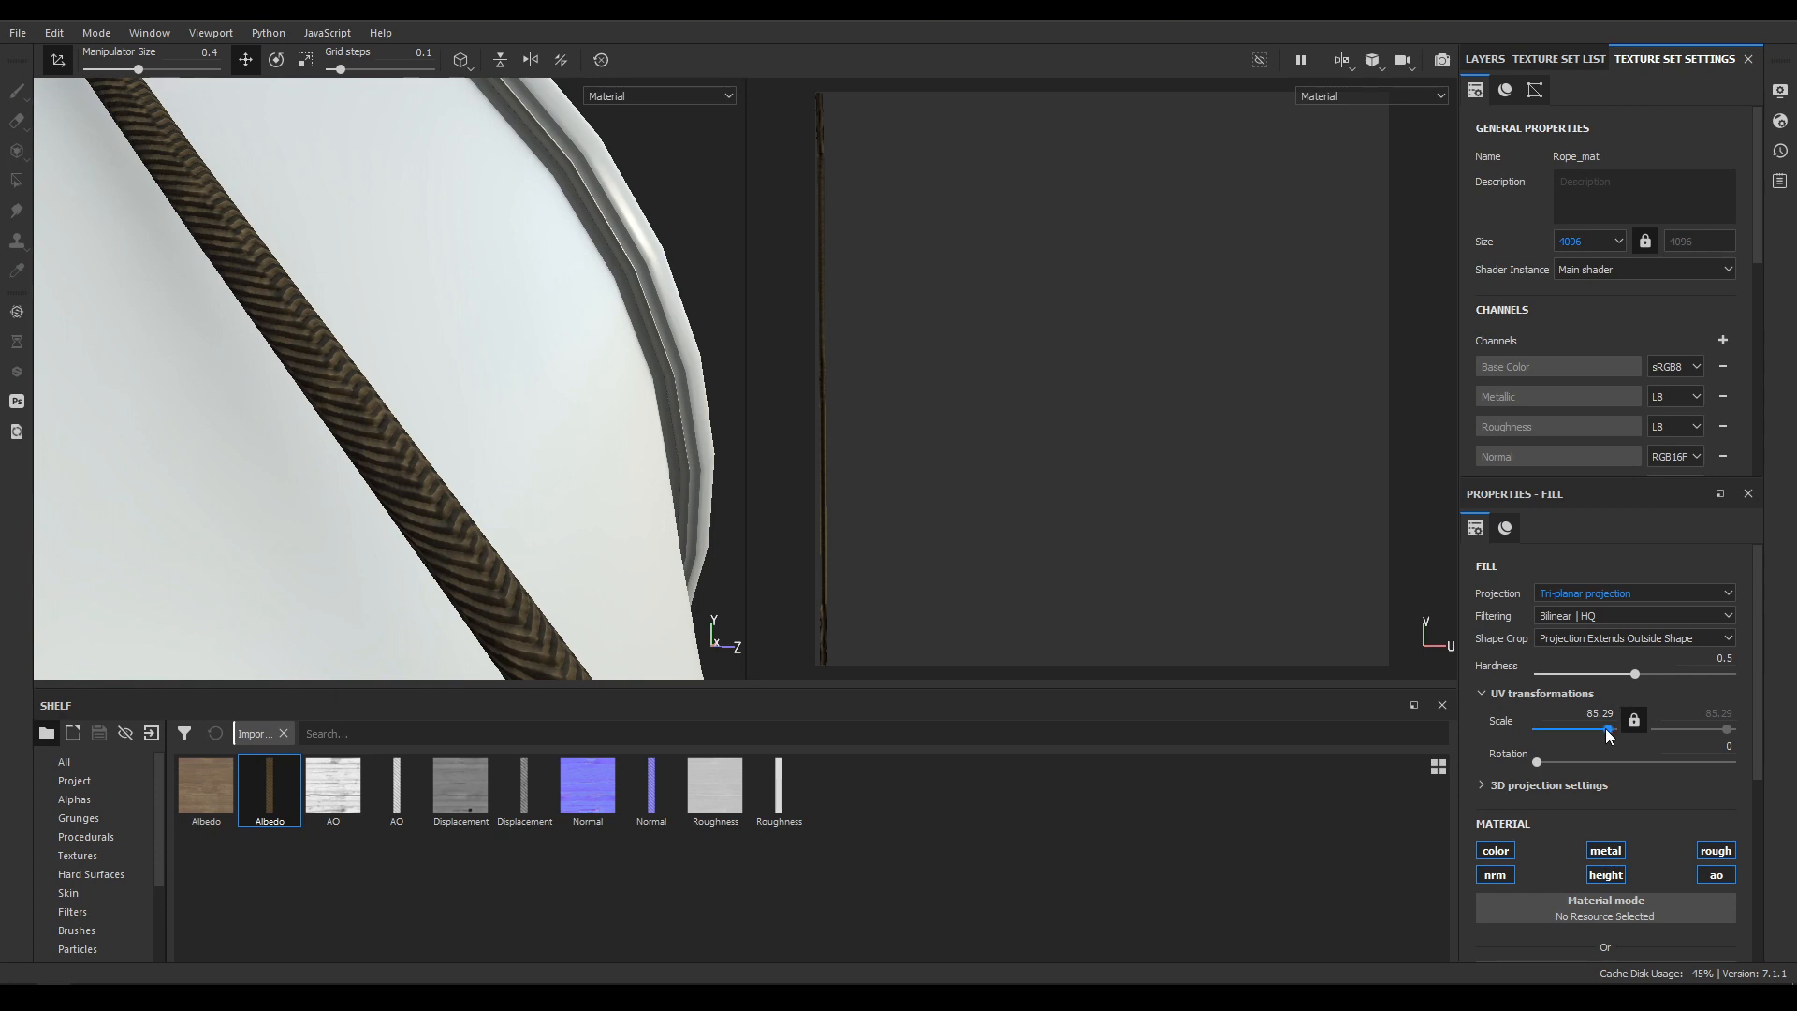
Lower the rope fill layer's UV scale to 25, checking the weave along the rope.
{"action": "left_click_drag", "start_coordinate": [1604, 728], "coordinate": [1595, 729]}
{"action": "right_click_drag", "start_coordinate": [359, 563], "coordinate": [200, 169], "text": "alt"}
{"action": "left_click_drag", "start_coordinate": [201, 168], "coordinate": [6, 328], "text": "alt"}
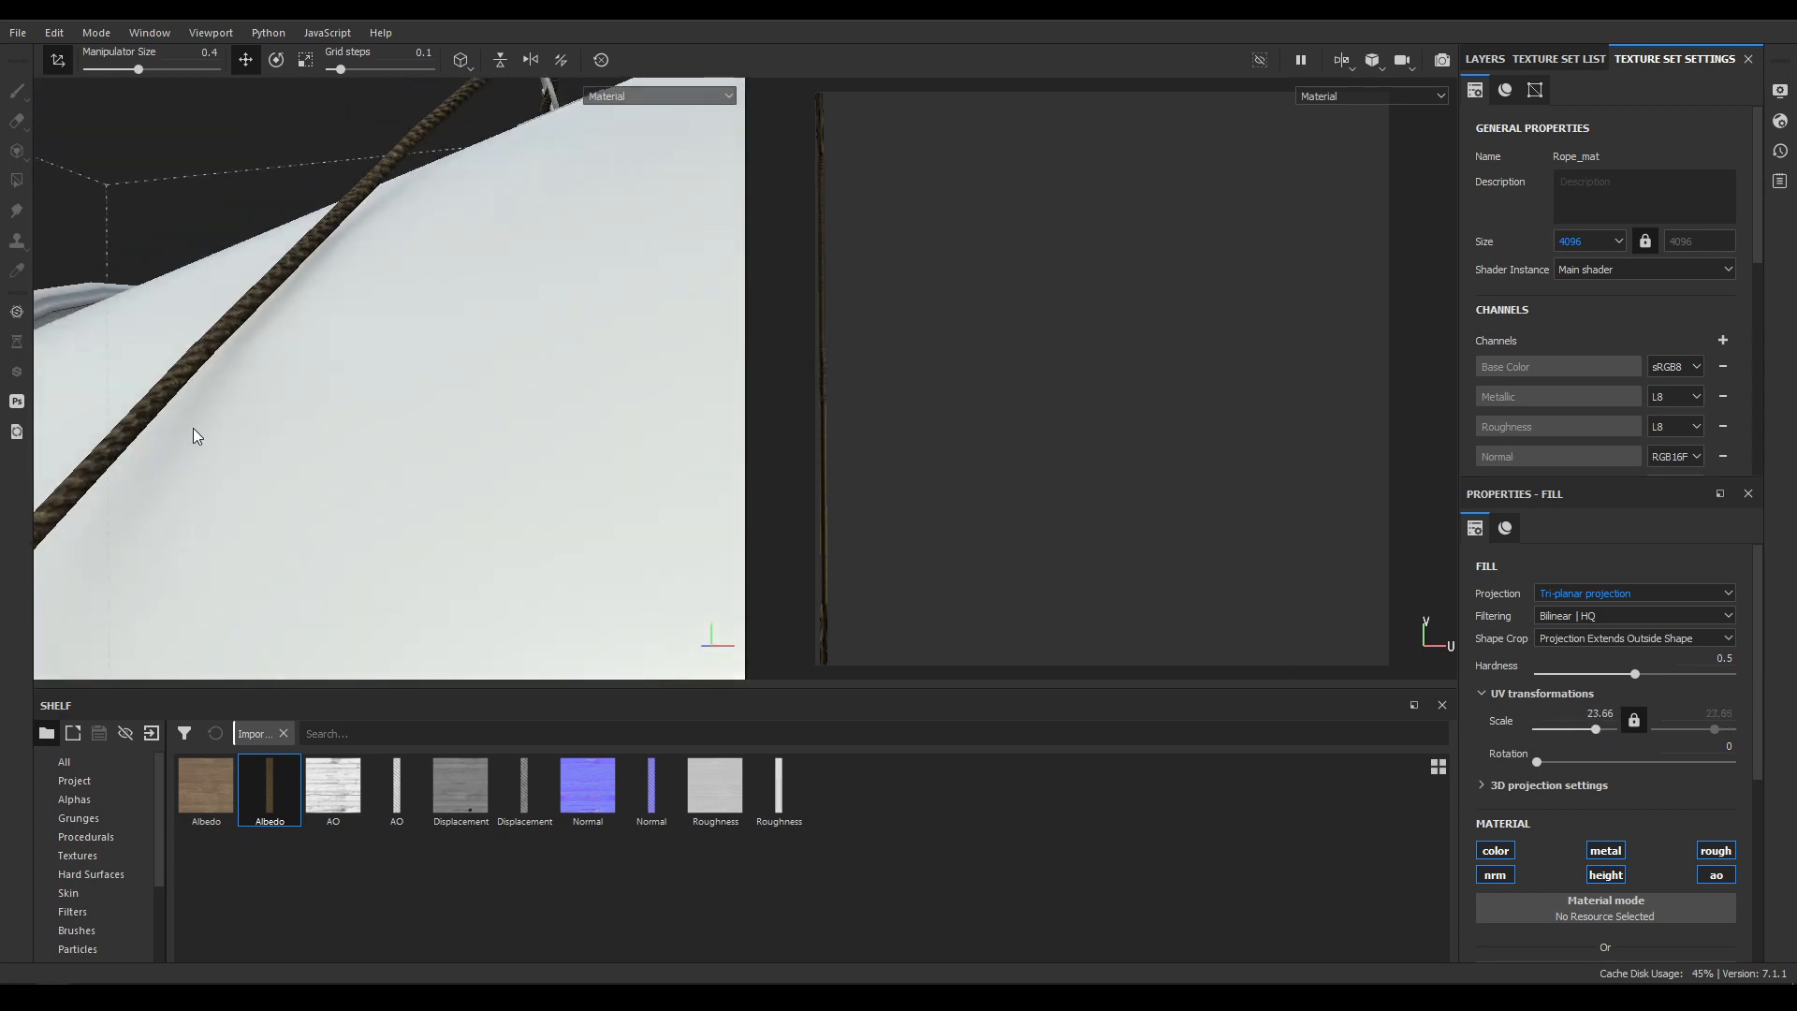
{"action": "right_click_drag", "start_coordinate": [193, 429], "coordinate": [332, 291], "text": "alt"}
{"action": "left_click_drag", "start_coordinate": [332, 291], "coordinate": [630, 305], "text": "alt"}
{"action": "right_click_drag", "start_coordinate": [630, 305], "coordinate": [442, 439], "text": "alt"}
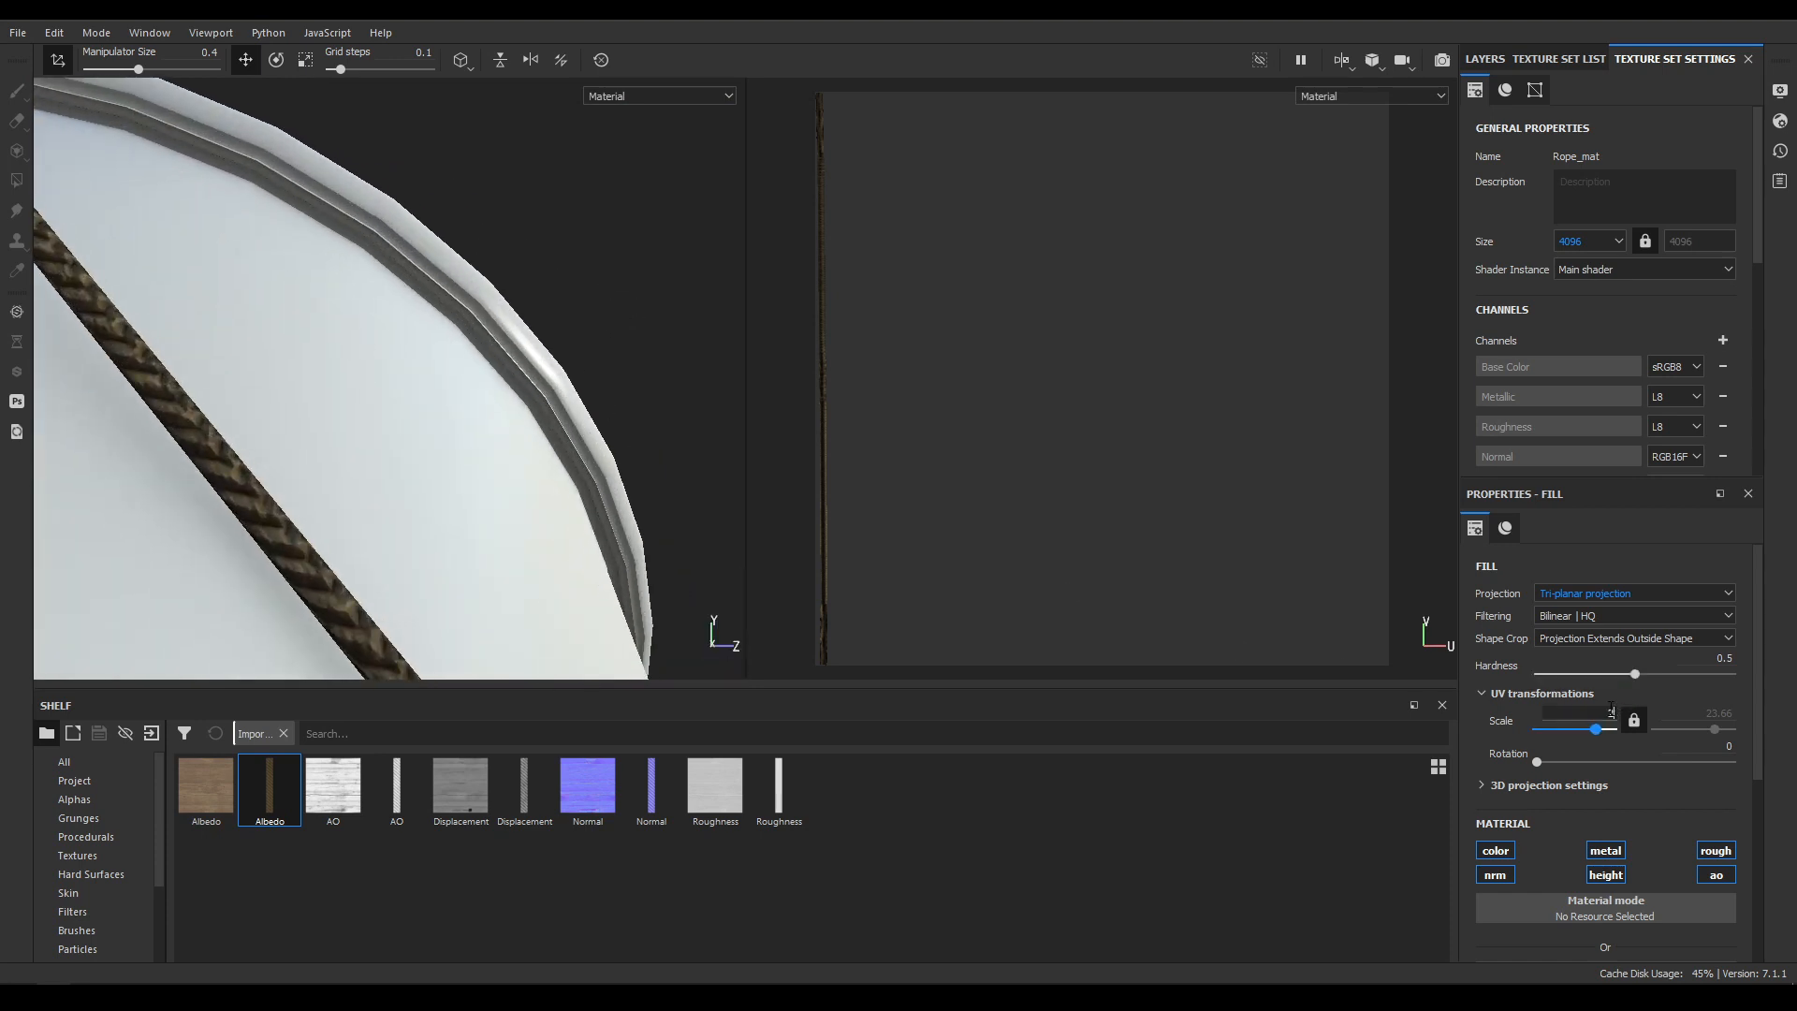
{"action": "key", "text": "Return"}
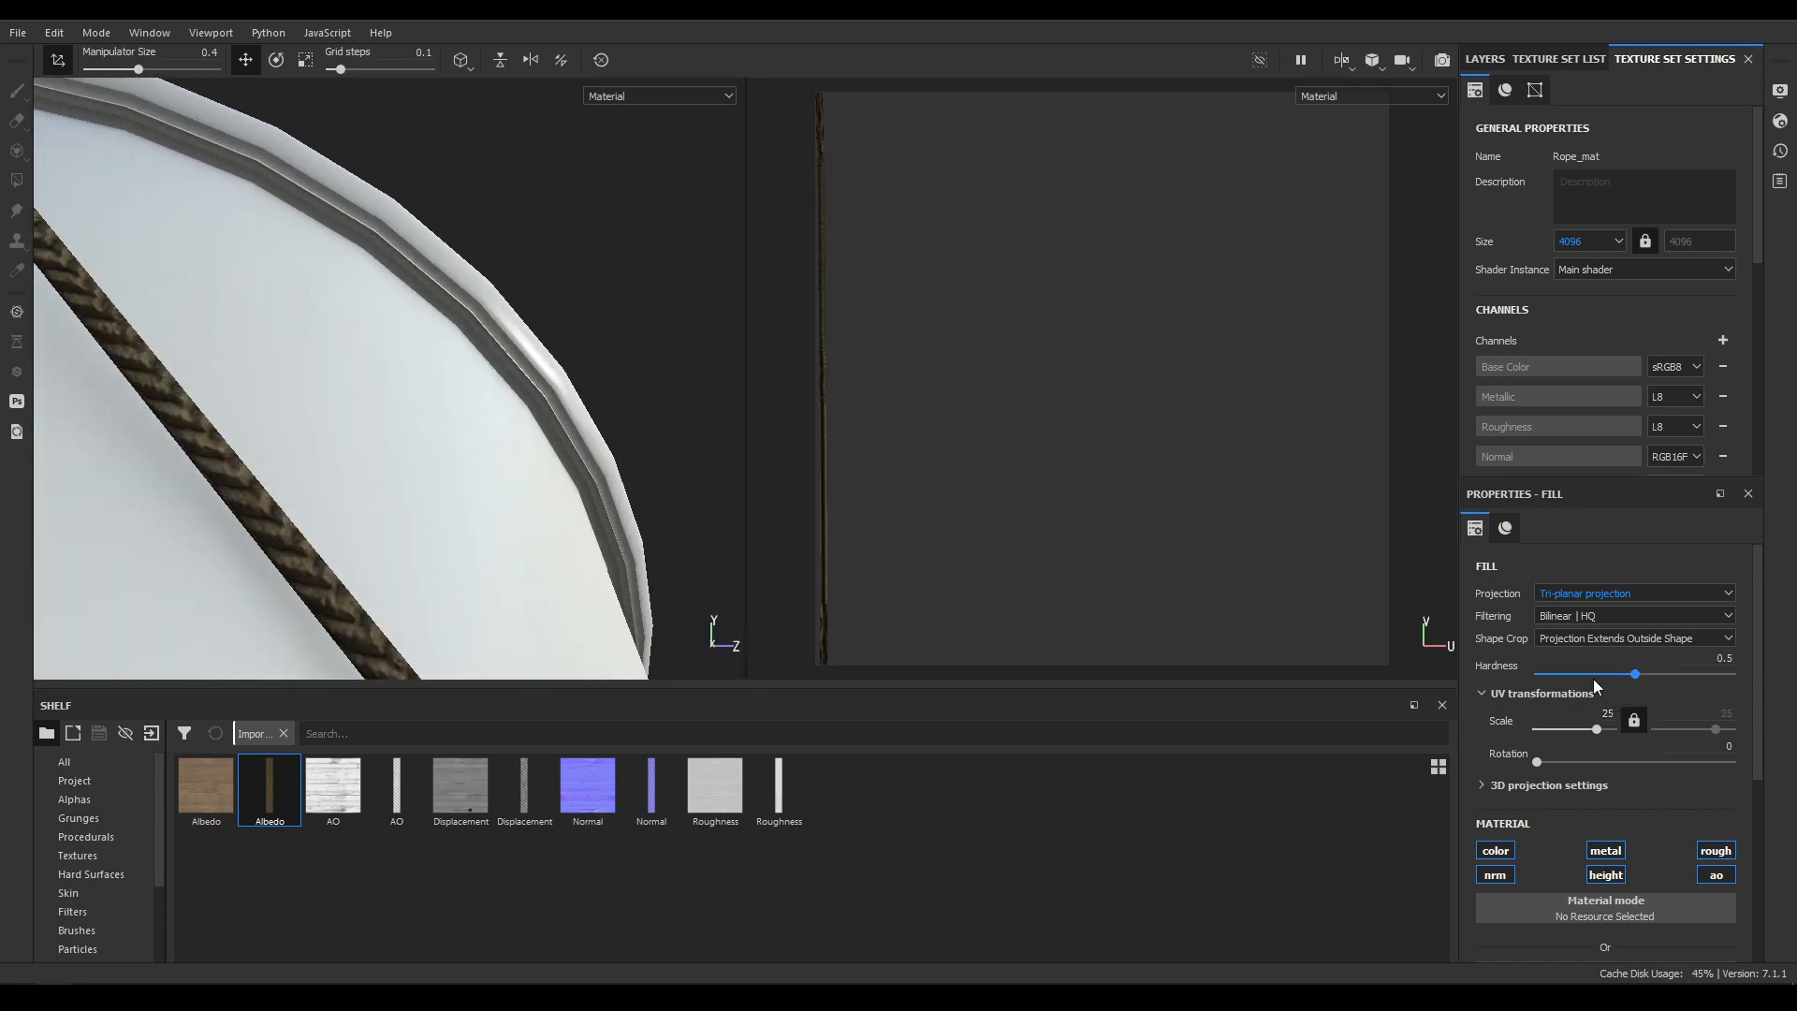
Set the Rope_mat texture set's size to 2048 and return to its layer stack.
{"action": "left_click", "coordinate": [1620, 248]}
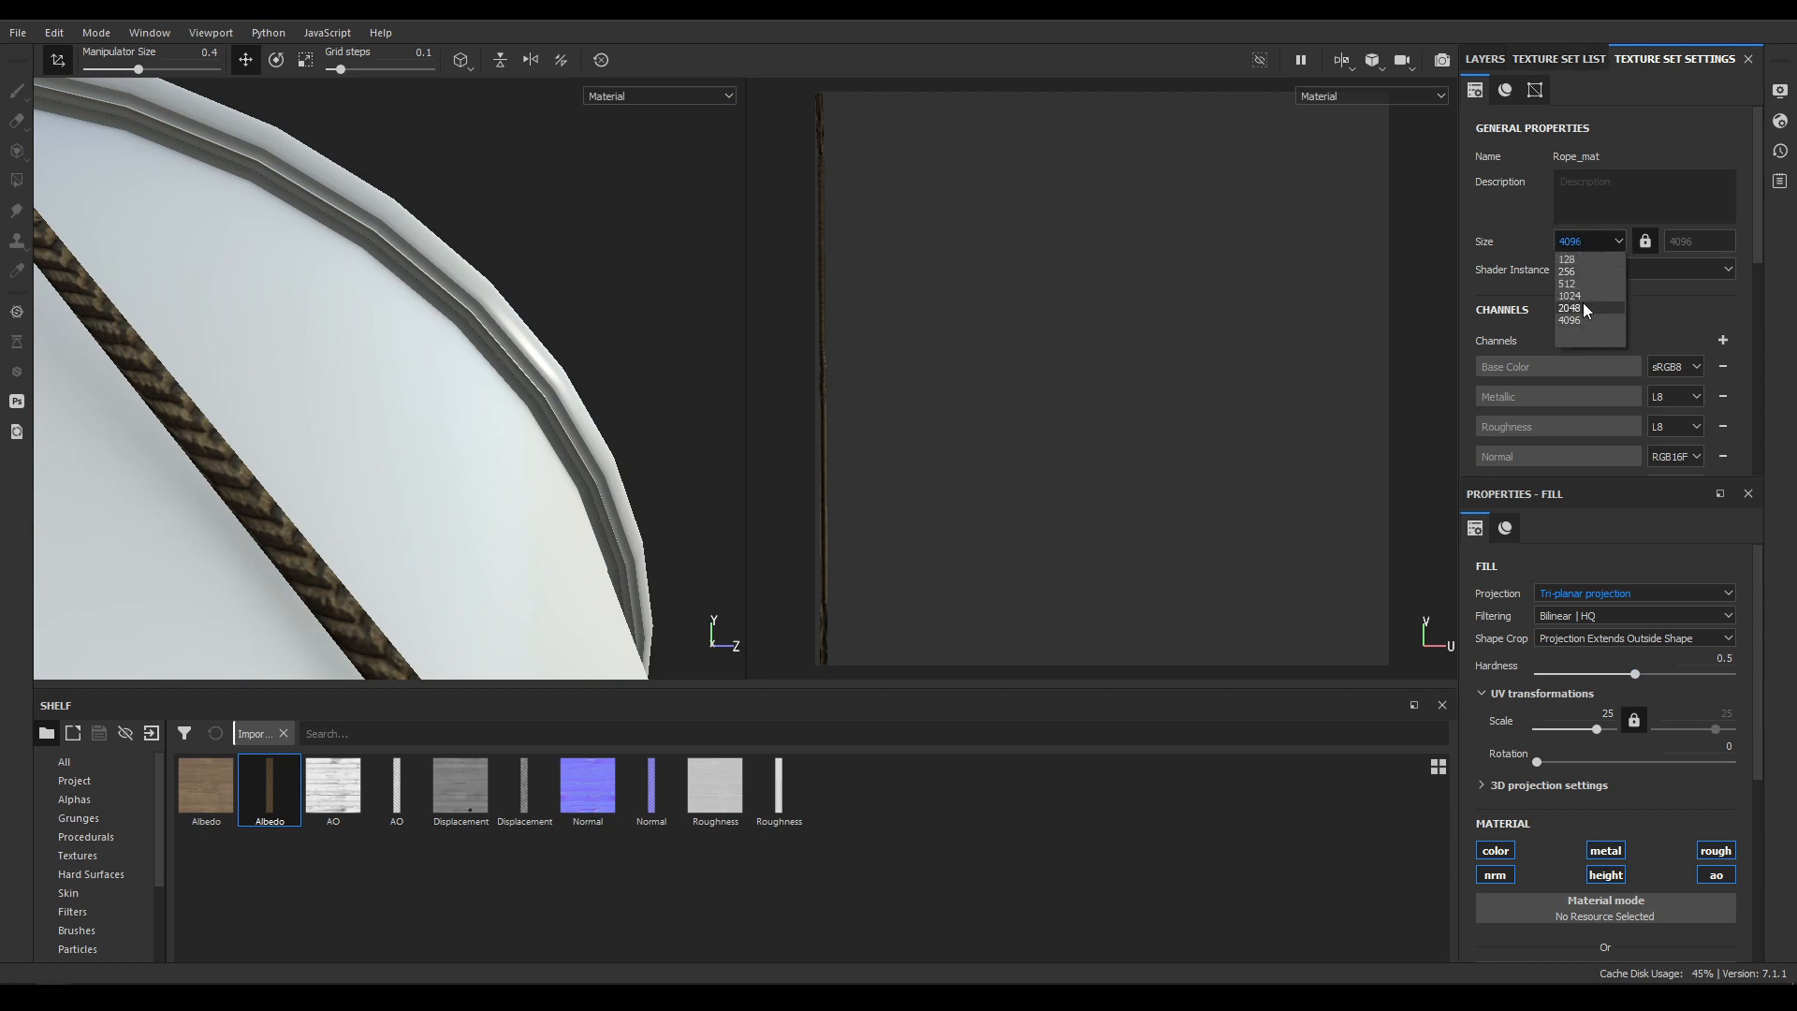
{"action": "left_click", "coordinate": [1581, 301]}
{"action": "left_click", "coordinate": [1467, 54]}
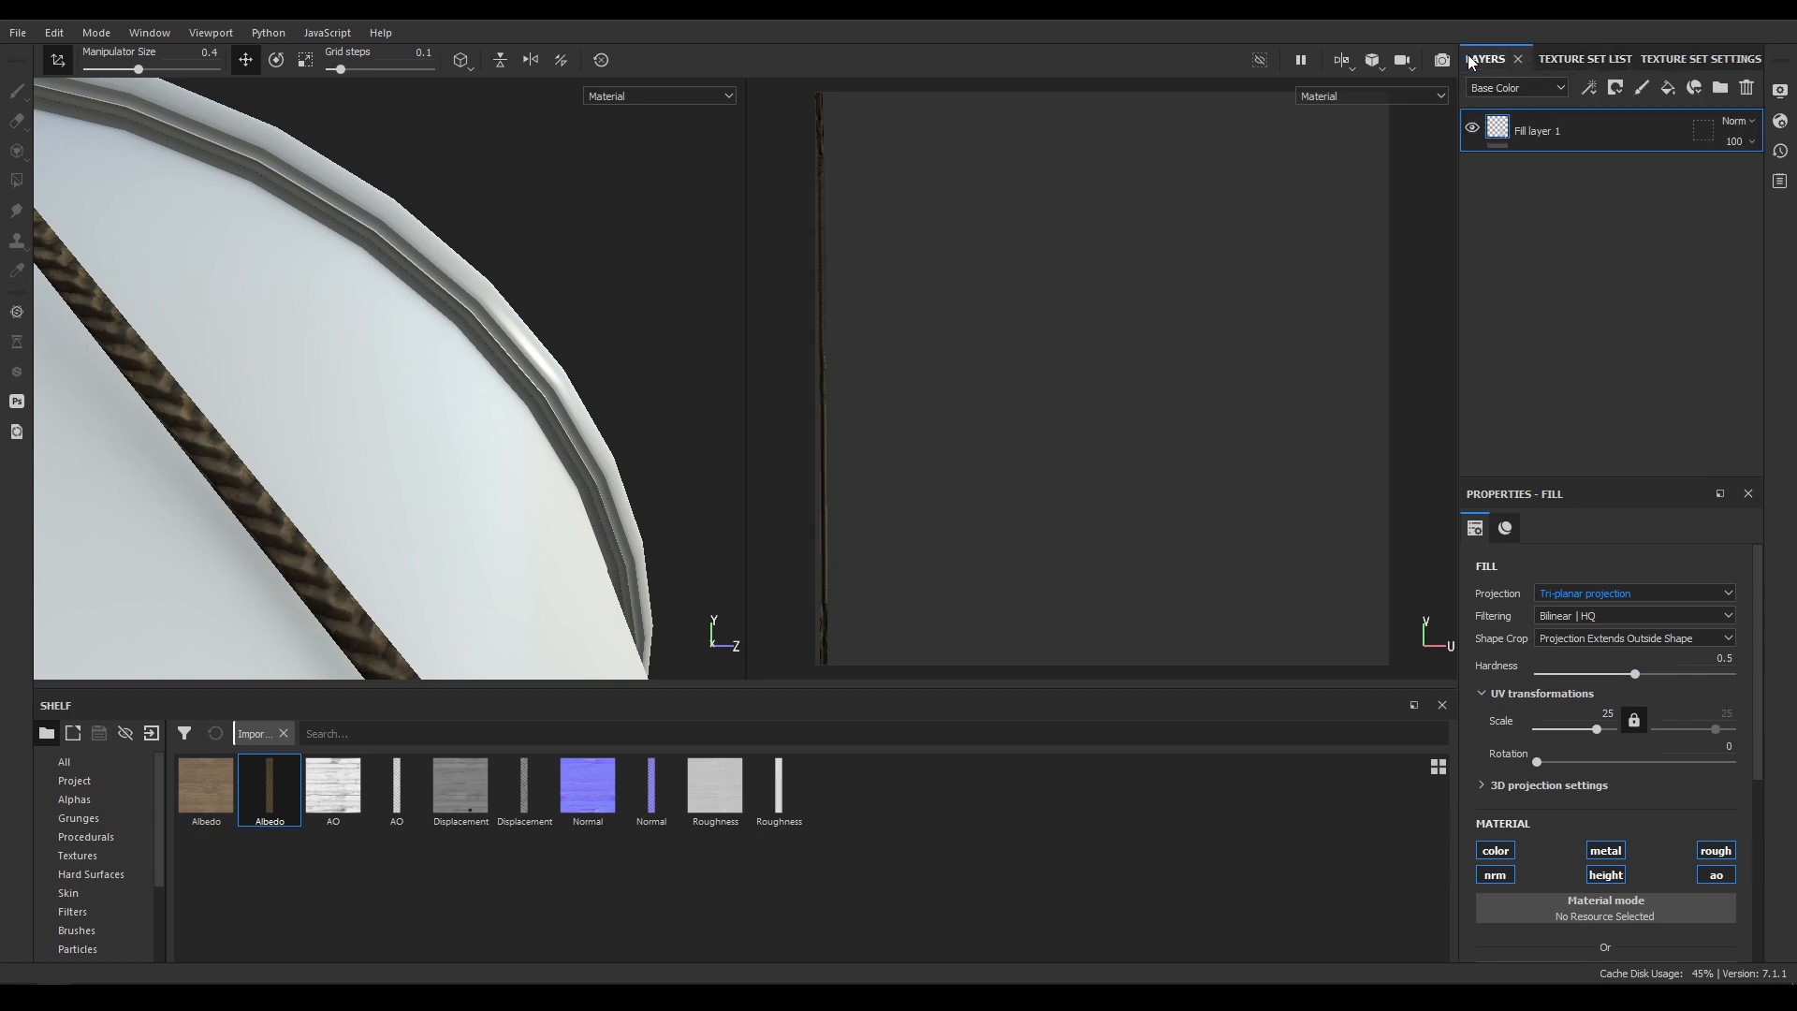
Rename the rope's fill layer Rope Texture.
{"action": "scroll", "coordinate": [552, 357], "scroll_direction": "down", "scroll_amount": 3}
{"action": "left_click_drag", "start_coordinate": [531, 567], "coordinate": [373, 683], "text": "alt"}
{"action": "right_click_drag", "start_coordinate": [361, 431], "coordinate": [389, 321], "text": "alt"}
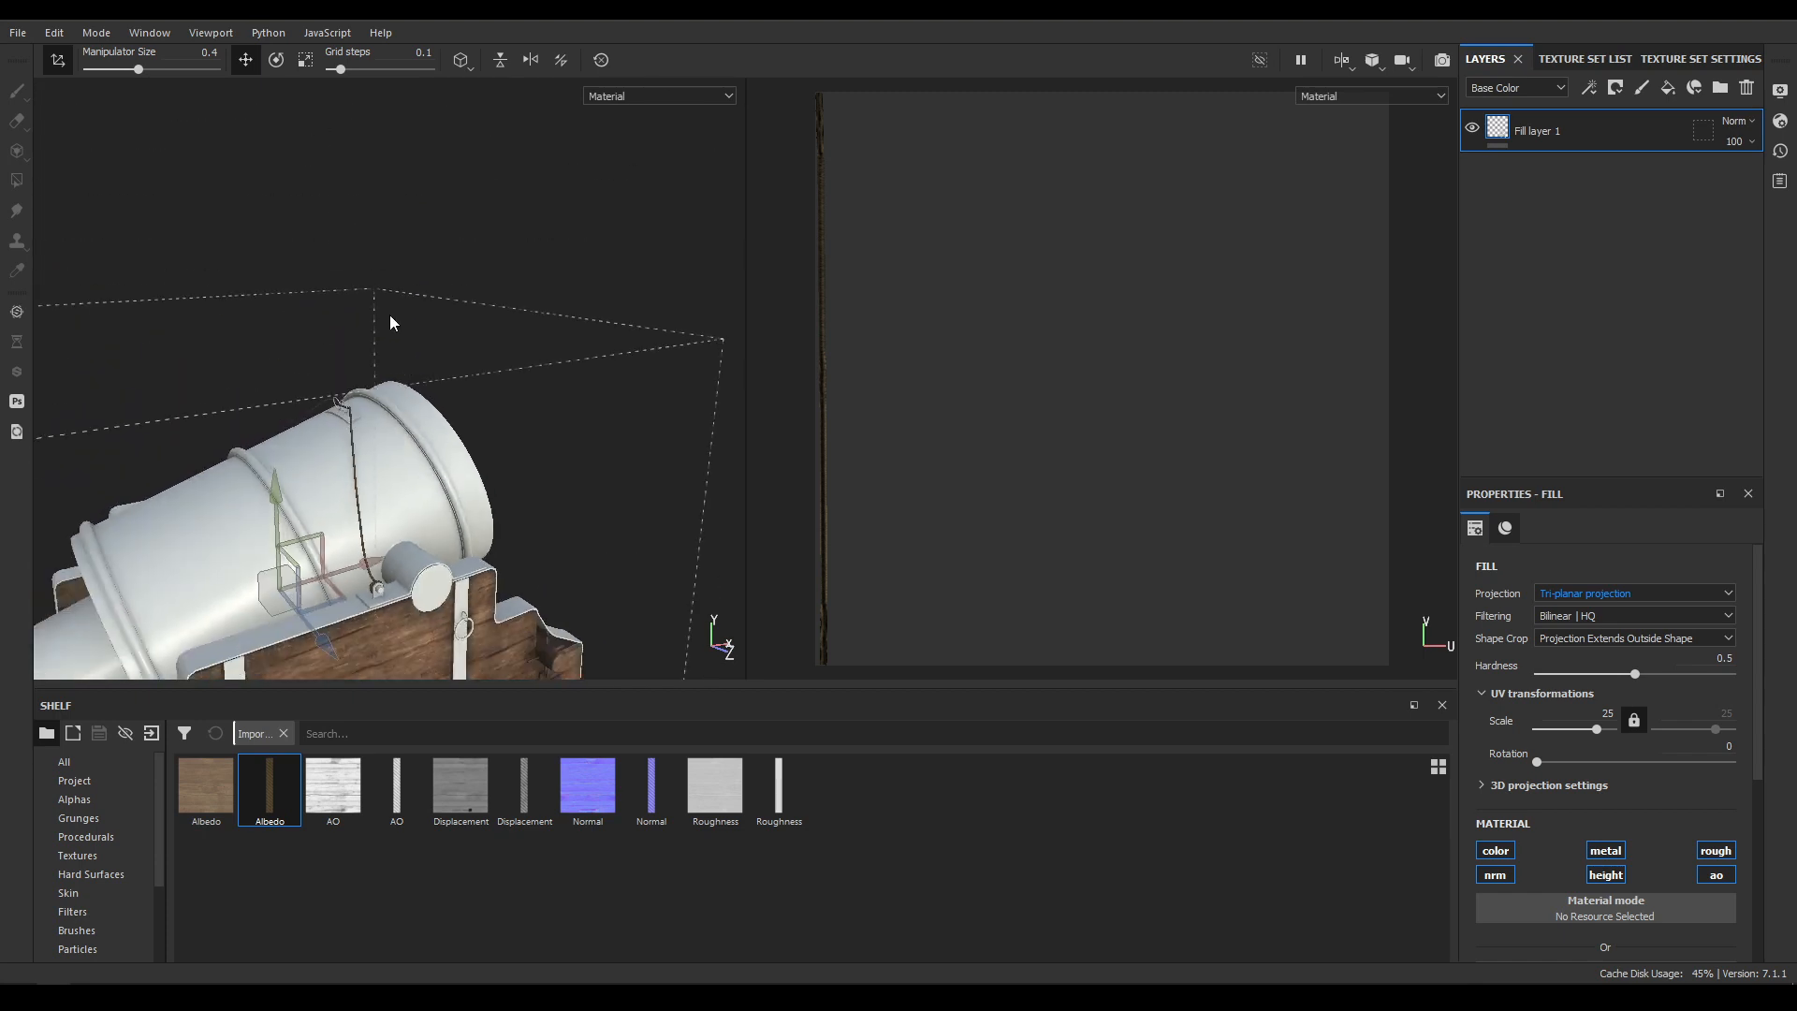
{"action": "left_click_drag", "start_coordinate": [389, 321], "coordinate": [217, 359], "text": "alt"}
{"action": "double_click", "coordinate": [1551, 129]}
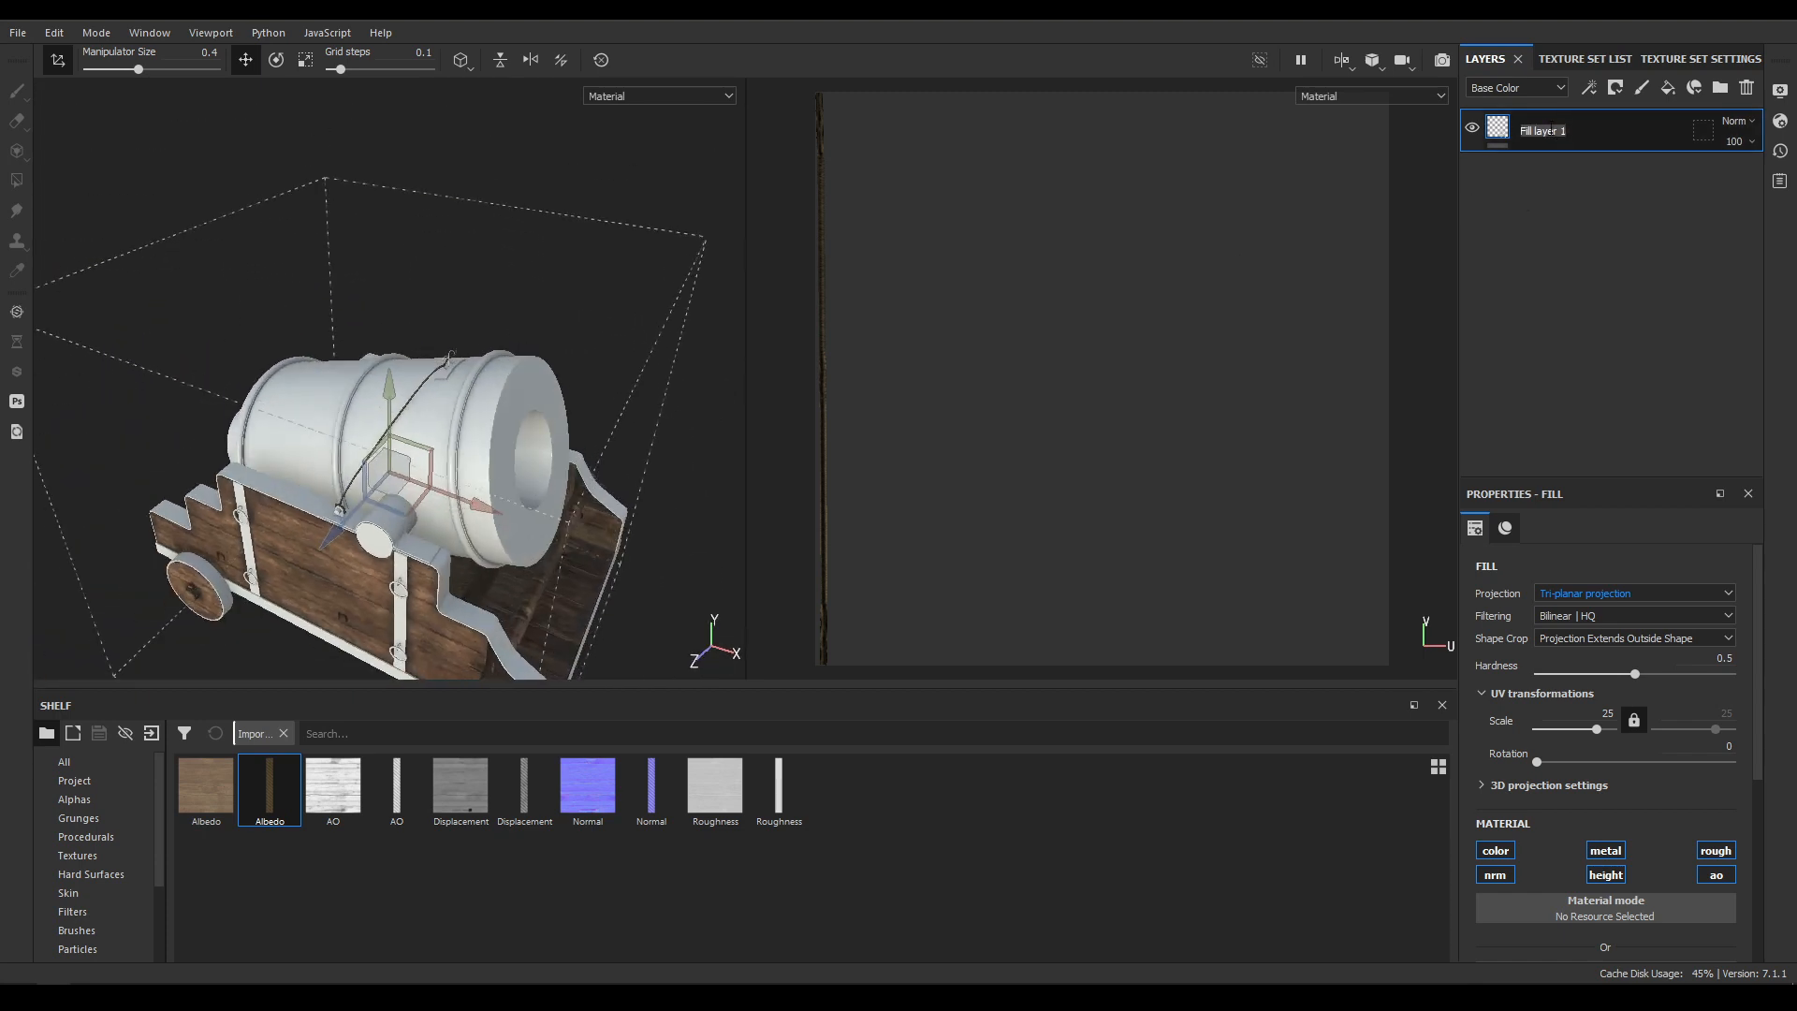
{"action": "type", "text": "Rope Texture"}
{"action": "key", "text": "Return"}
Show the Grunges in the shelf and make the Cart_wood texture set's layers active again.
{"action": "left_click_drag", "start_coordinate": [523, 521], "coordinate": [562, 309], "text": "alt"}
{"action": "right_click_drag", "start_coordinate": [561, 308], "coordinate": [590, 449], "text": "alt"}
{"action": "middle_click_drag", "start_coordinate": [589, 449], "coordinate": [578, 267], "text": "alt"}
{"action": "left_click_drag", "start_coordinate": [578, 266], "coordinate": [539, 339], "text": "alt"}
{"action": "left_click", "coordinate": [101, 817]}
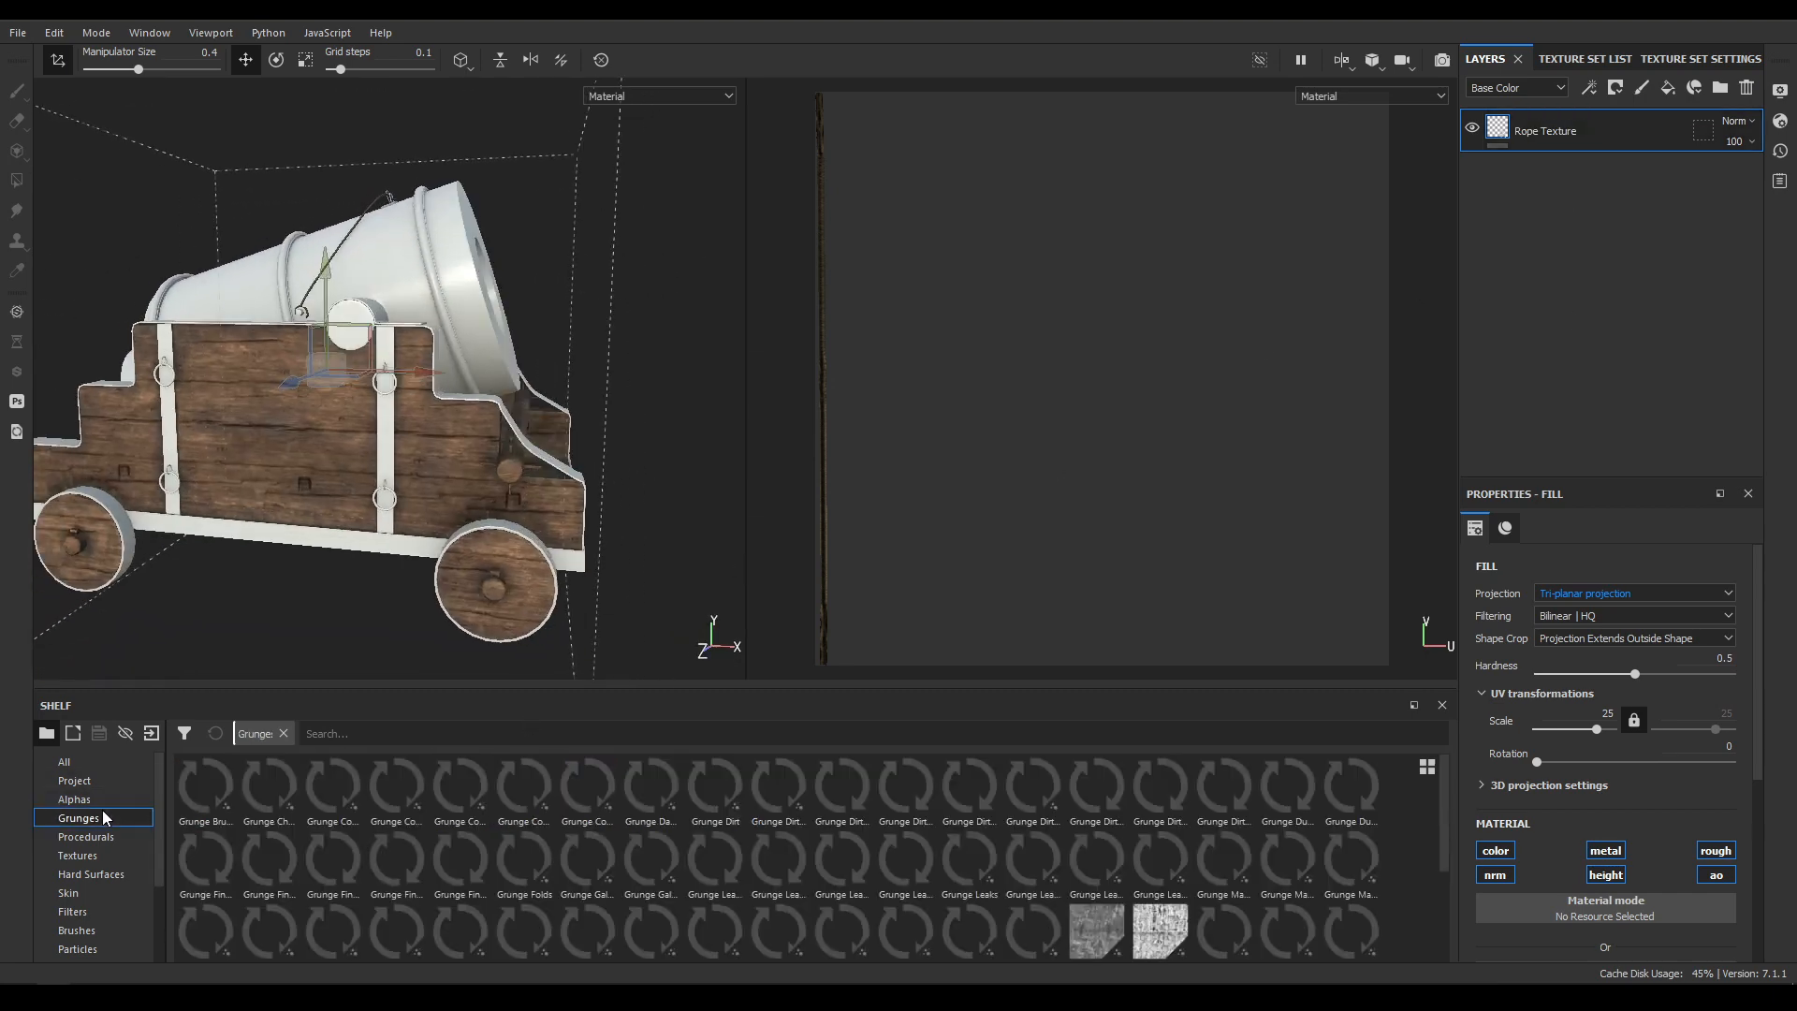
{"action": "left_click", "coordinate": [1575, 59]}
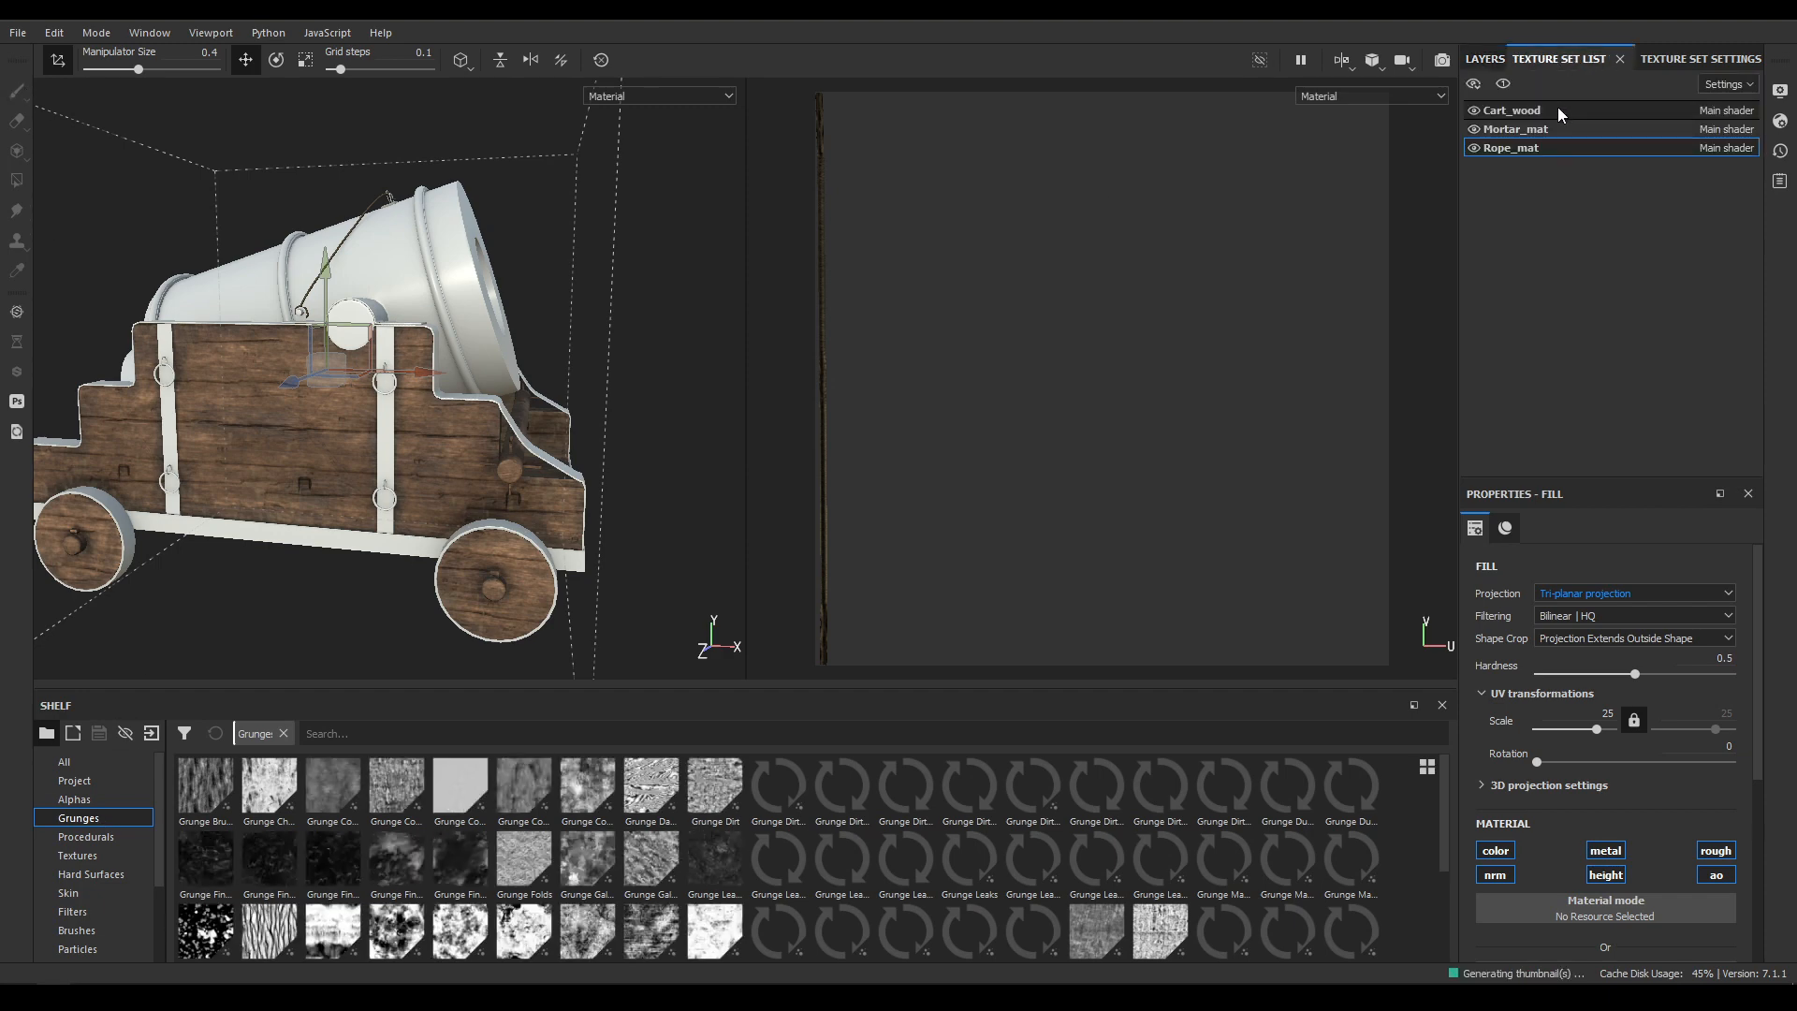
{"action": "left_click", "coordinate": [1507, 109]}
{"action": "left_click", "coordinate": [1479, 59]}
Examine the textured wooden cart and mortar from several angles and distances.
{"action": "left_click_drag", "start_coordinate": [599, 374], "coordinate": [402, 431], "text": "alt"}
{"action": "right_click_drag", "start_coordinate": [402, 431], "coordinate": [449, 402], "text": "alt"}
{"action": "left_click_drag", "start_coordinate": [449, 402], "coordinate": [561, 356], "text": "alt"}
{"action": "right_click_drag", "start_coordinate": [562, 356], "coordinate": [537, 402], "text": "alt"}
{"action": "left_click_drag", "start_coordinate": [537, 401], "coordinate": [550, 369], "text": "alt"}
{"action": "middle_click_drag", "start_coordinate": [550, 369], "coordinate": [588, 484], "text": "alt"}
{"action": "right_click_drag", "start_coordinate": [589, 484], "coordinate": [546, 369], "text": "alt"}
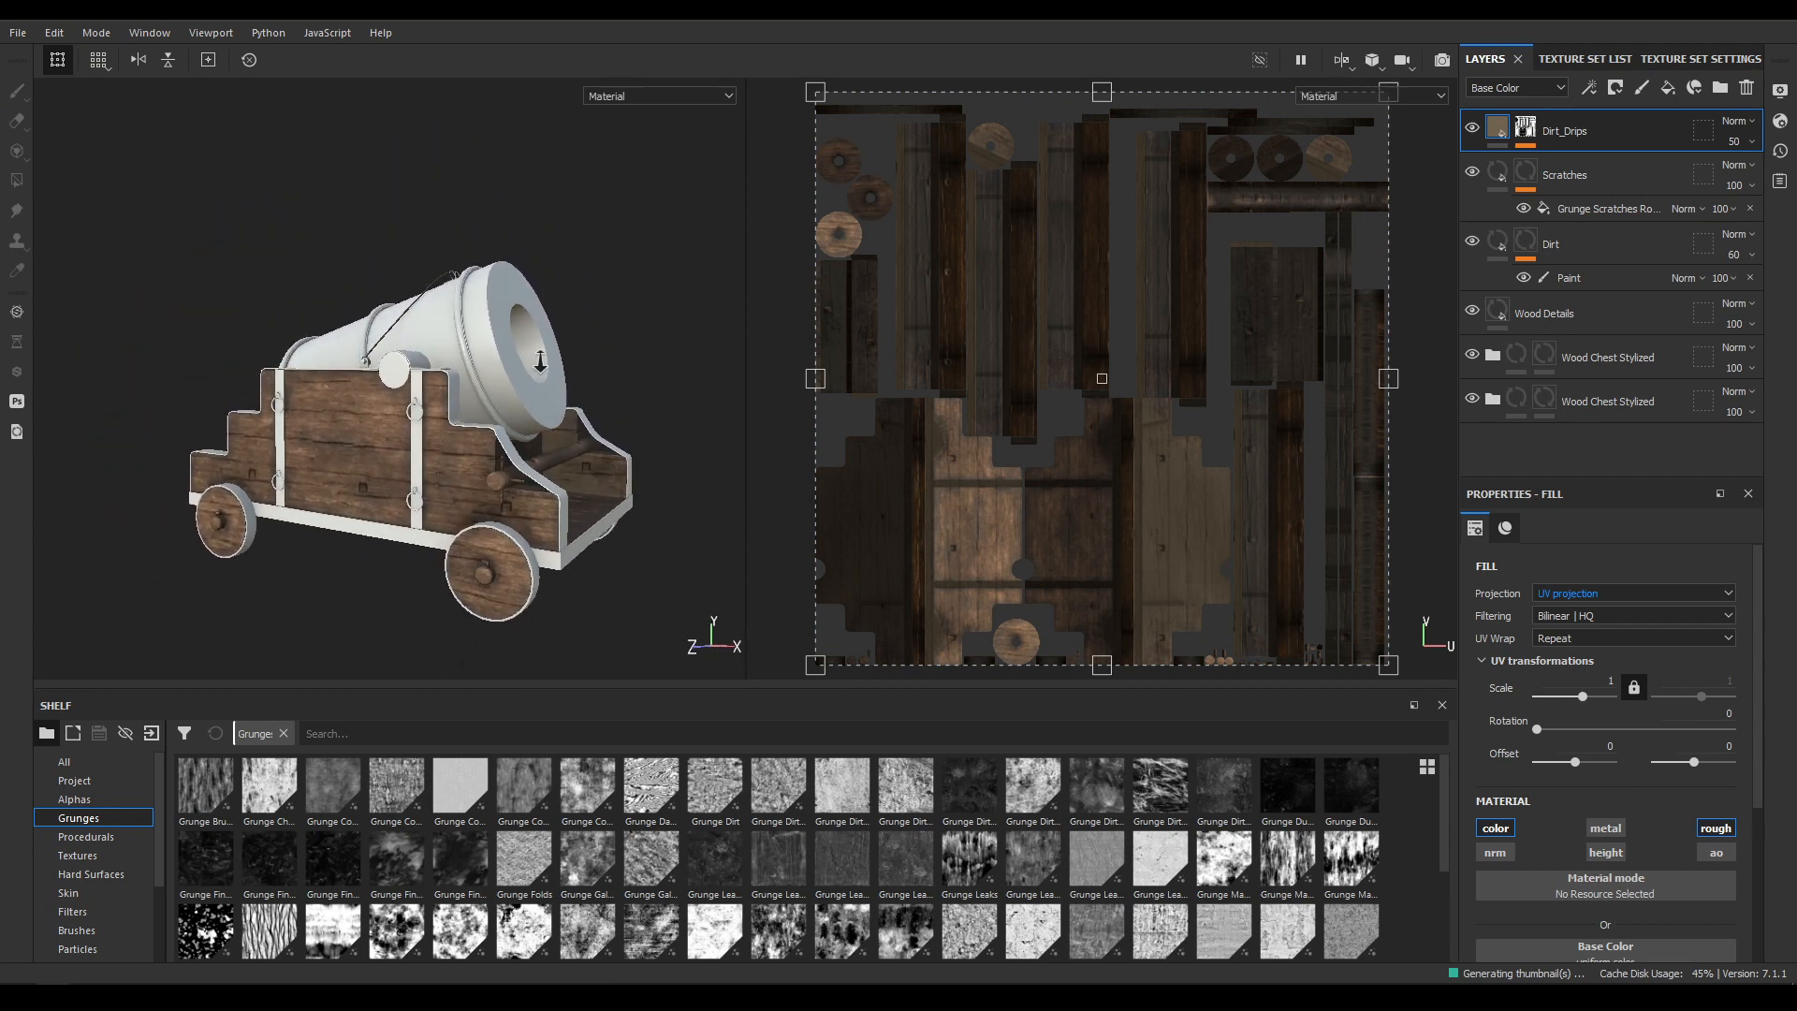
{"action": "left_click_drag", "start_coordinate": [546, 370], "coordinate": [537, 373], "text": "alt"}
{"action": "right_click_drag", "start_coordinate": [537, 373], "coordinate": [552, 511], "text": "alt"}
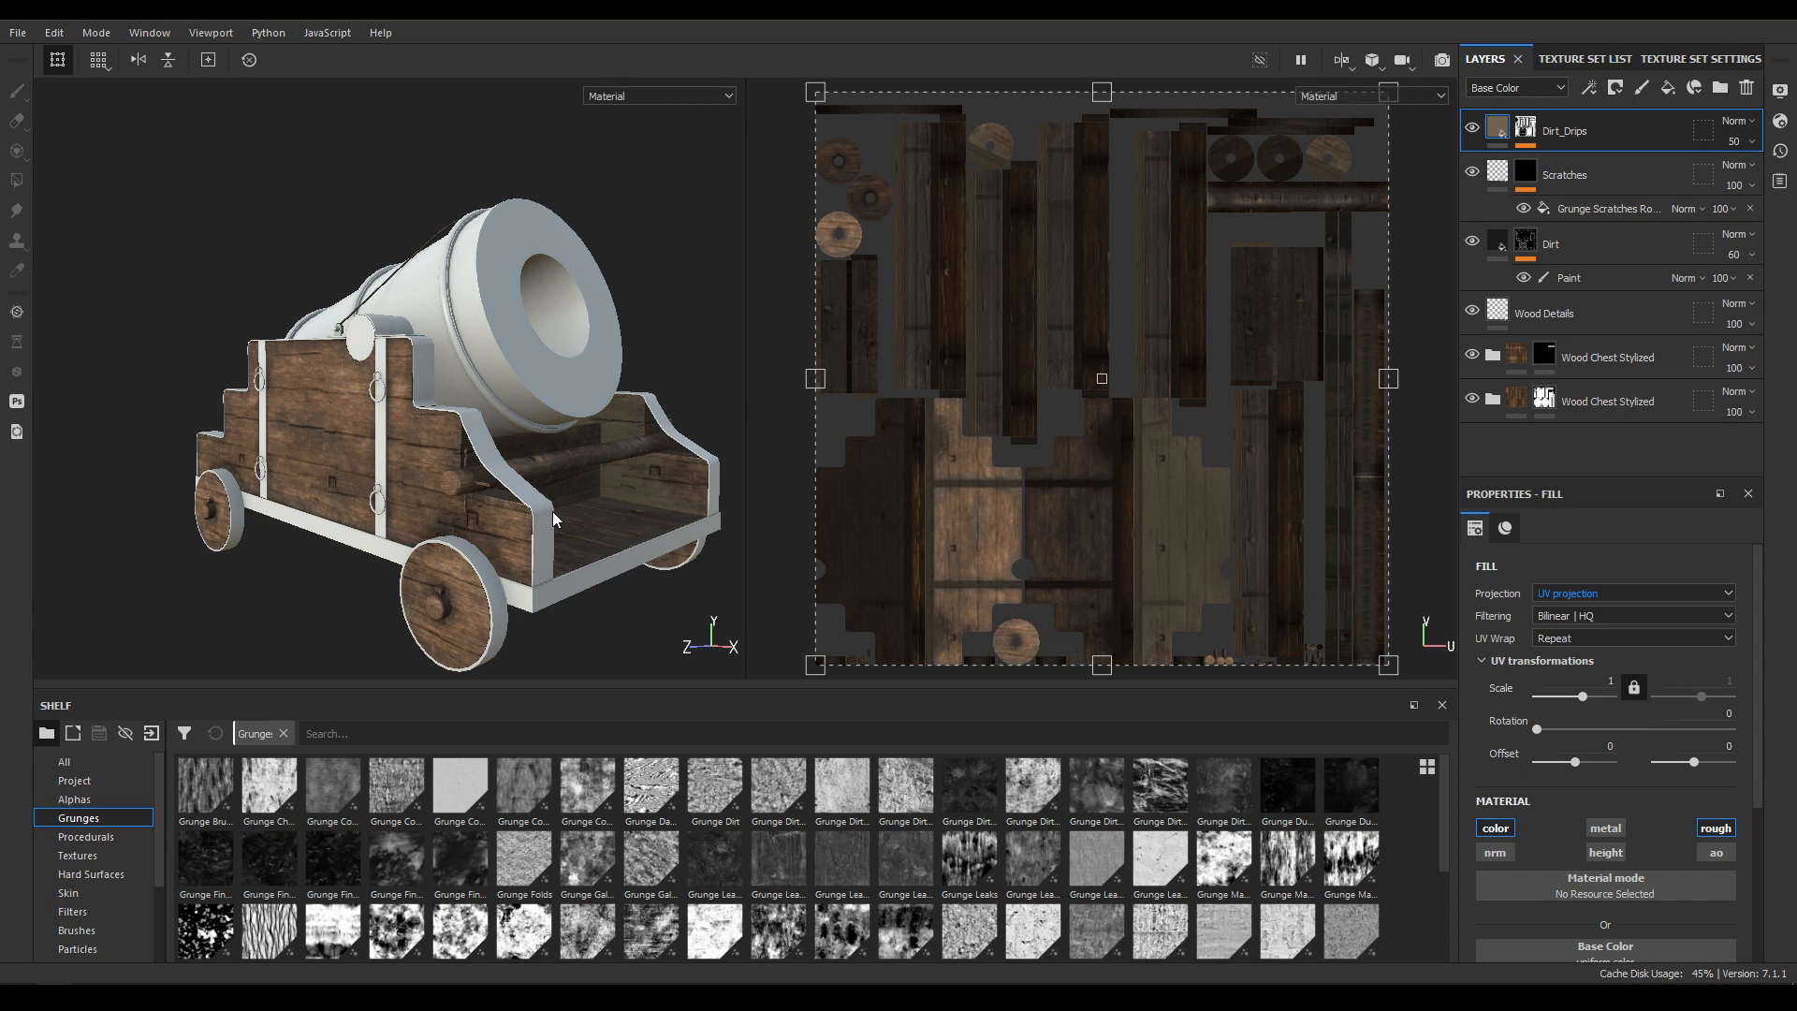
{"action": "left_click_drag", "start_coordinate": [553, 511], "coordinate": [418, 317], "text": "alt"}
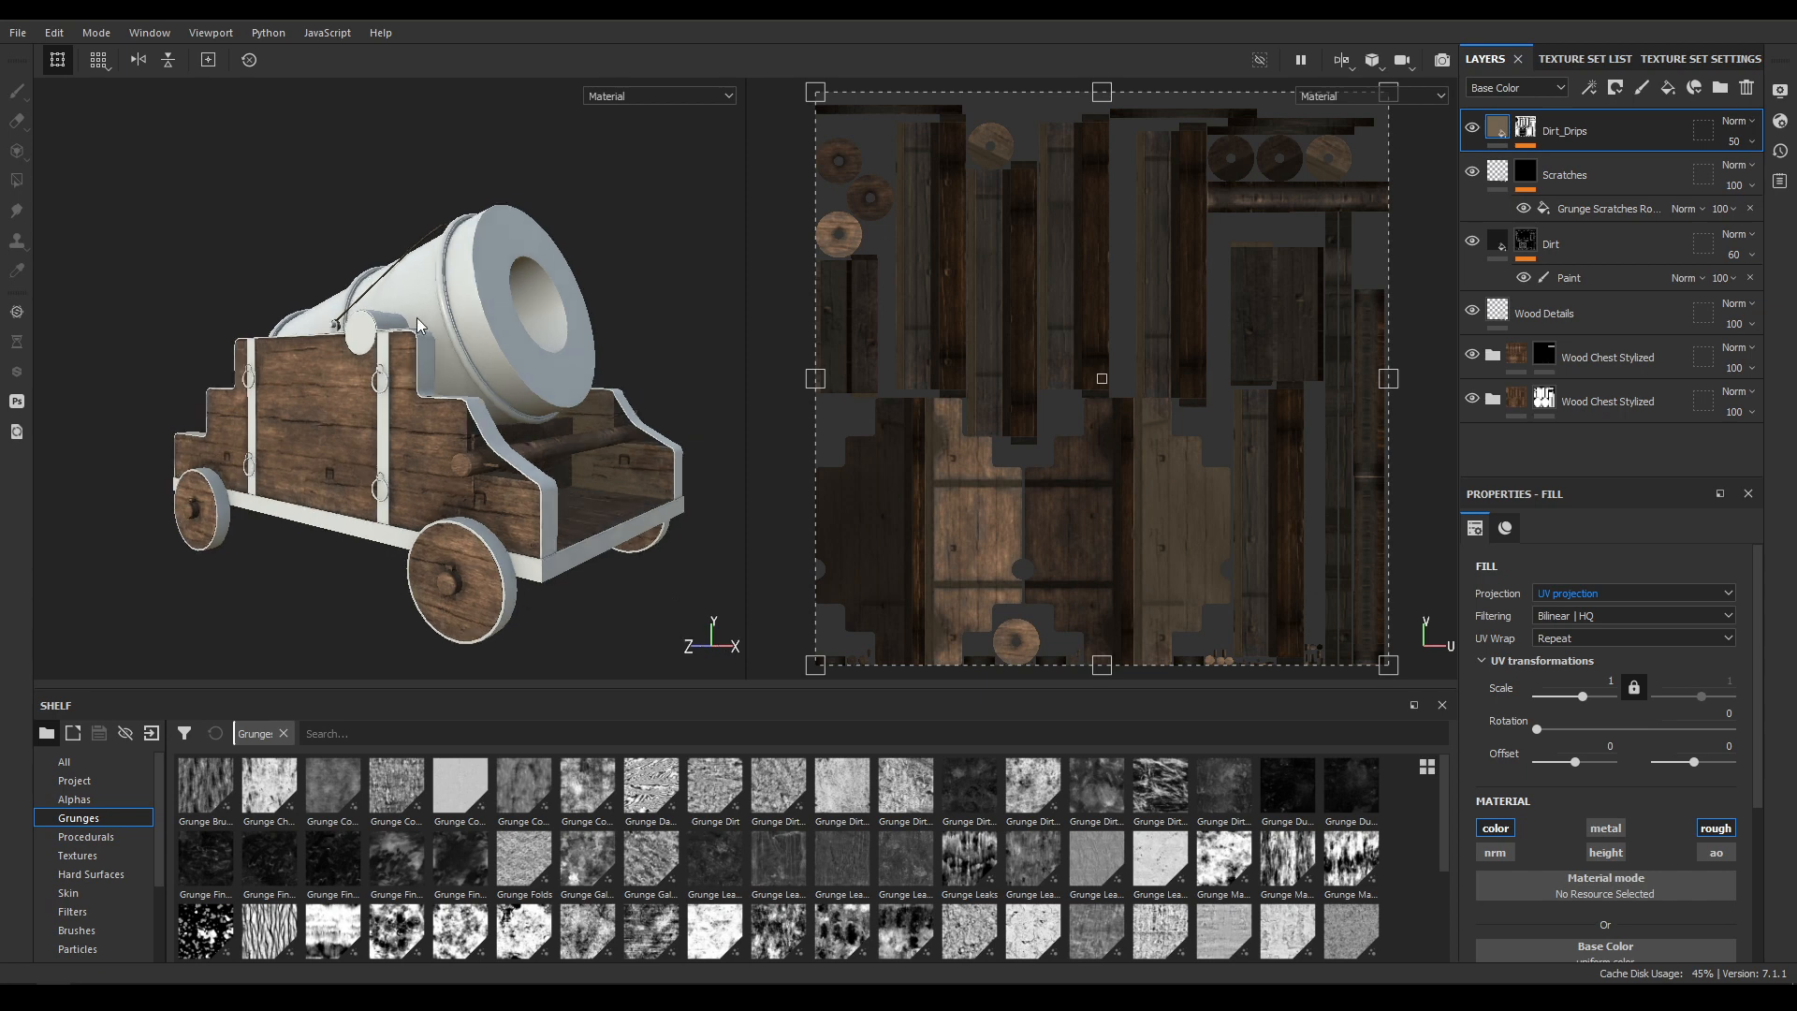